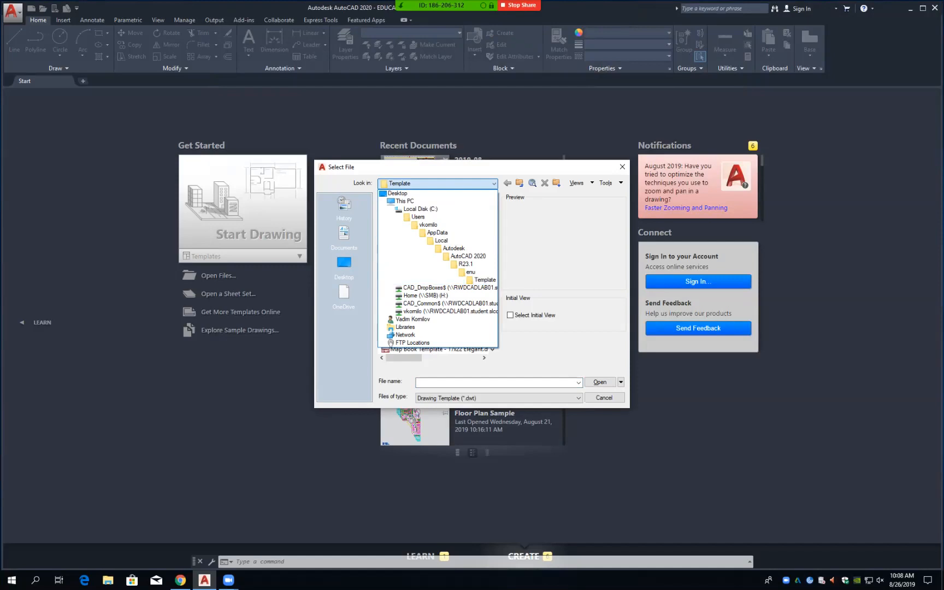
Step: Browse to T:\EDDT\1040 and list its Drawing (*.dwg) files in a widened dialog showing dates
click(450, 312)
double_click(397, 209)
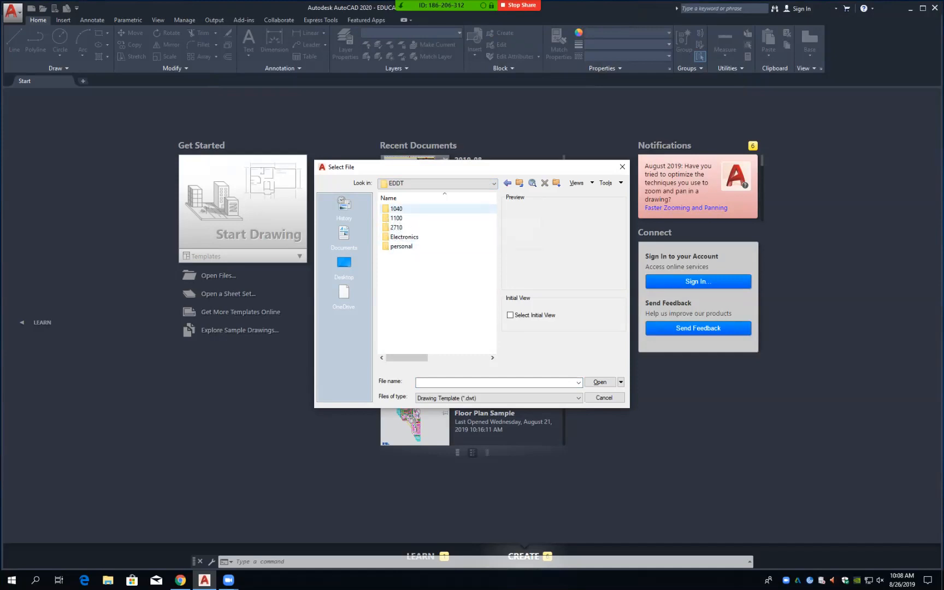
double_click(397, 209)
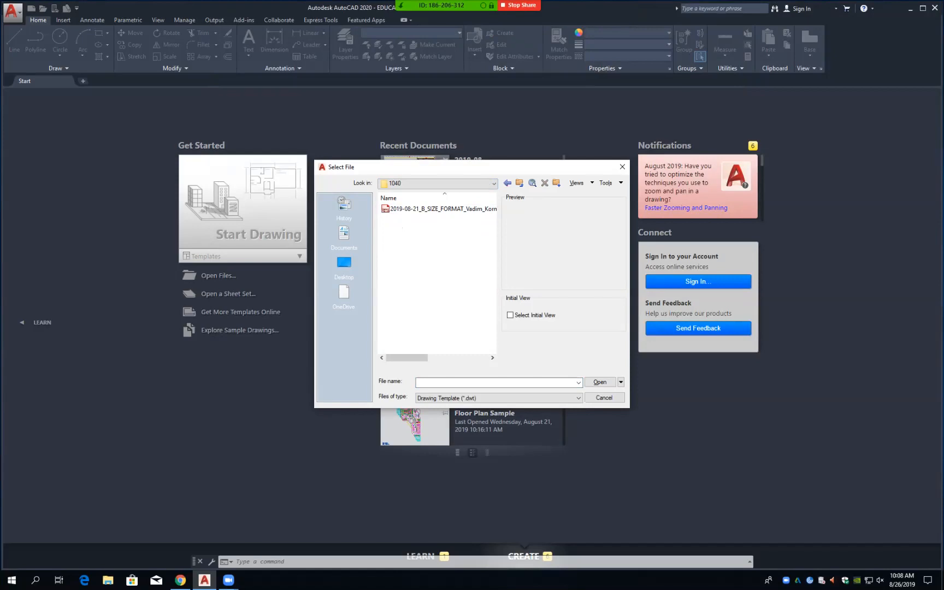
click(499, 398)
click(470, 407)
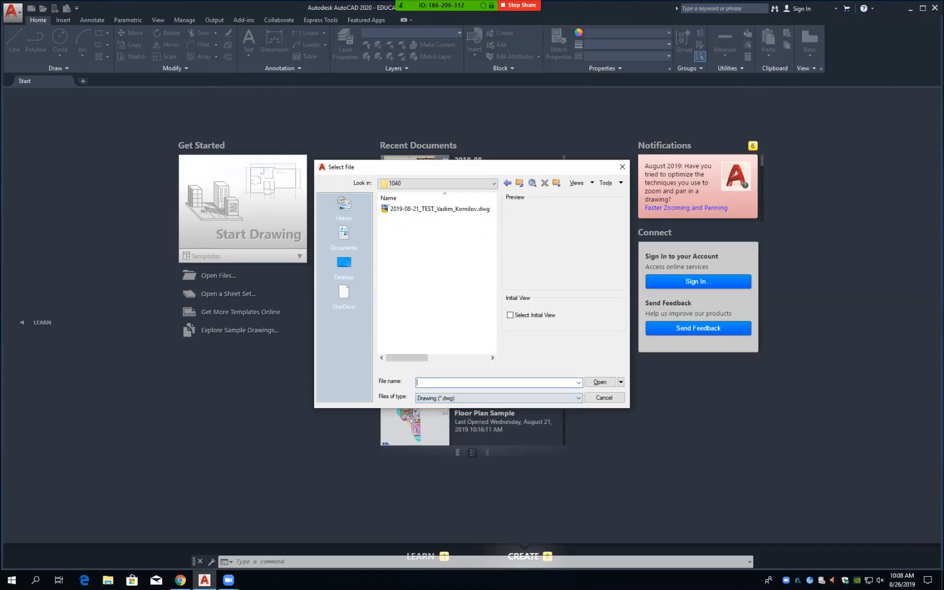
drag(315, 293, 181, 268)
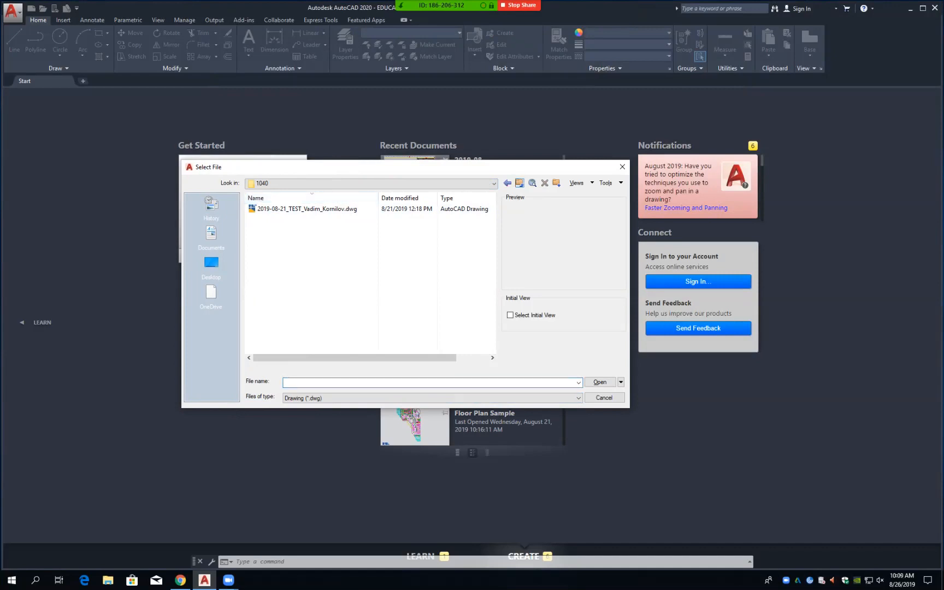
Step: Check folder 1100, then open folder 2710 showing the Dovetail-Finger drawing and OldVersions folder
click(520, 182)
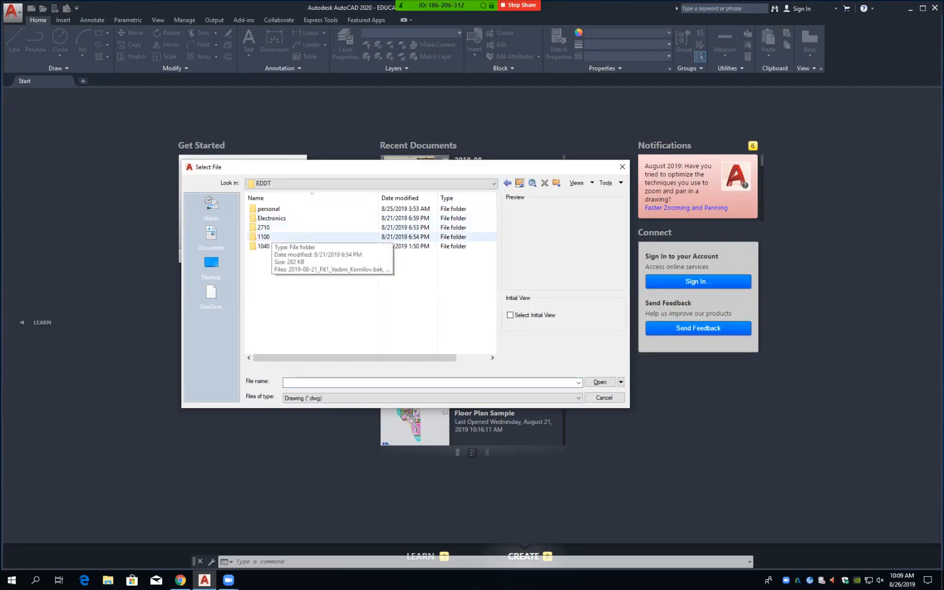
double_click(264, 237)
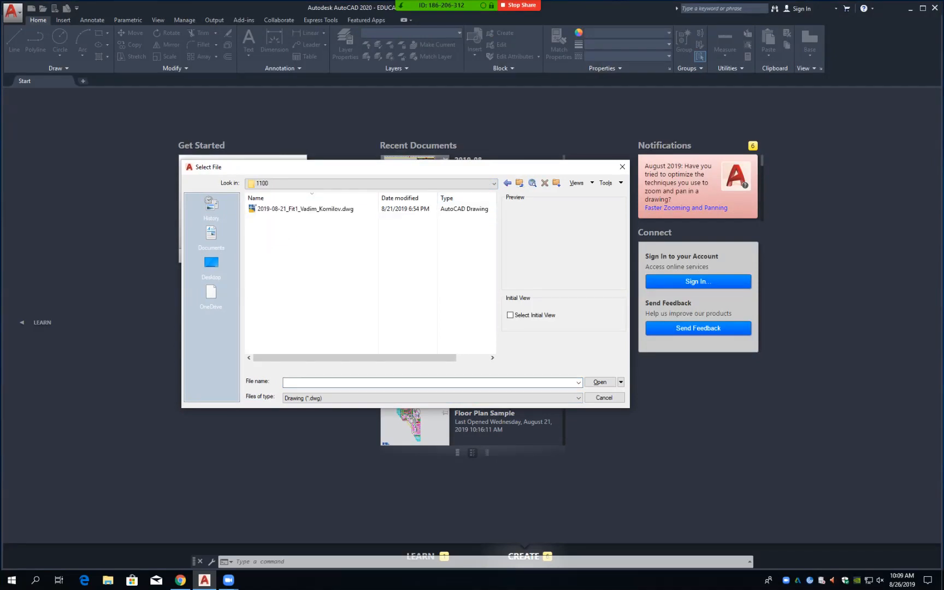
drag(630, 292, 680, 294)
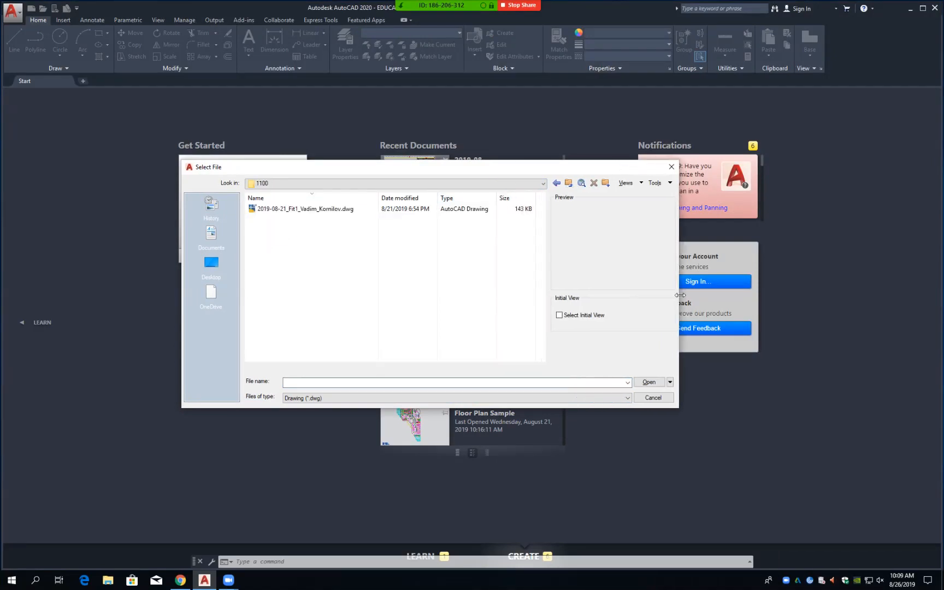
click(569, 182)
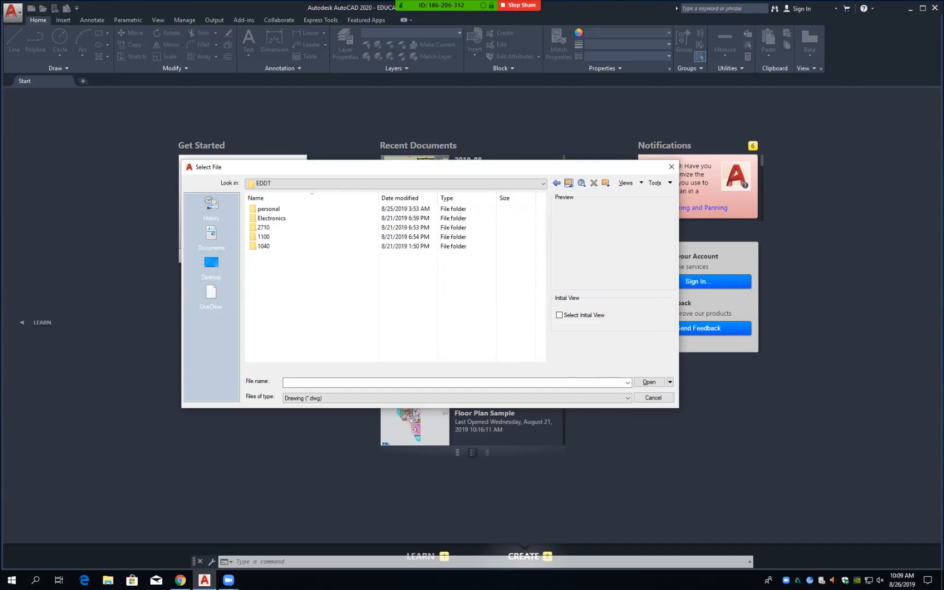
double_click(263, 228)
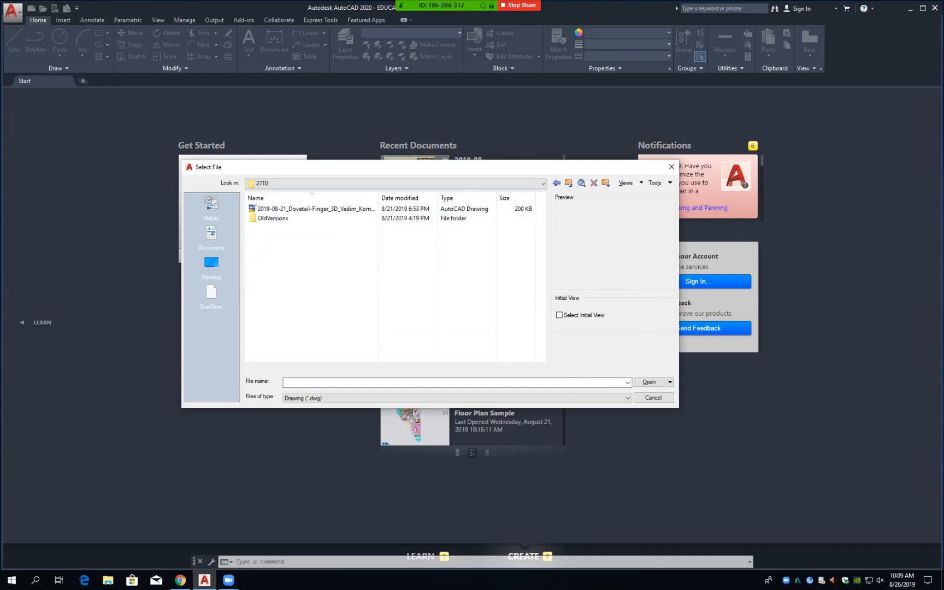
drag(379, 198, 427, 199)
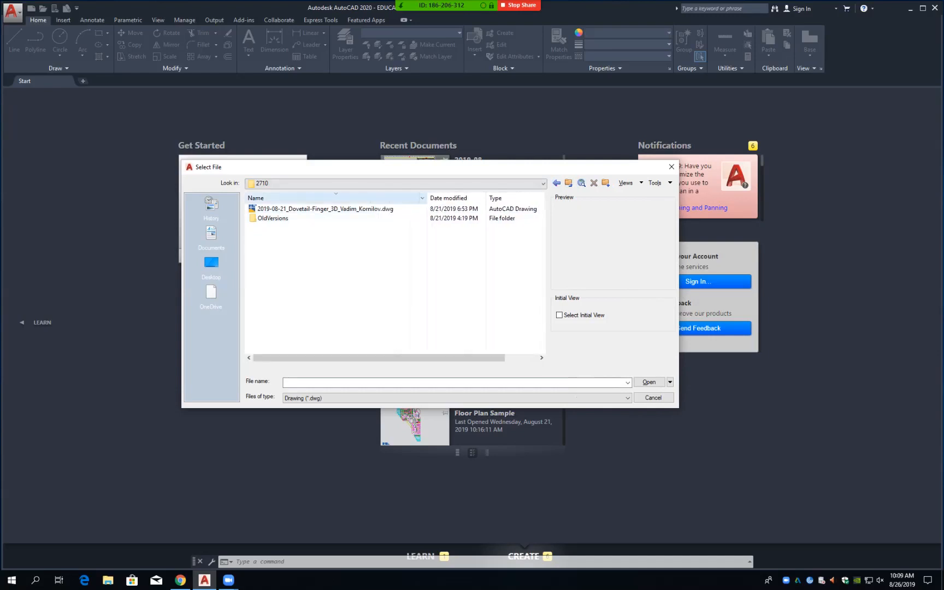
drag(679, 298, 753, 300)
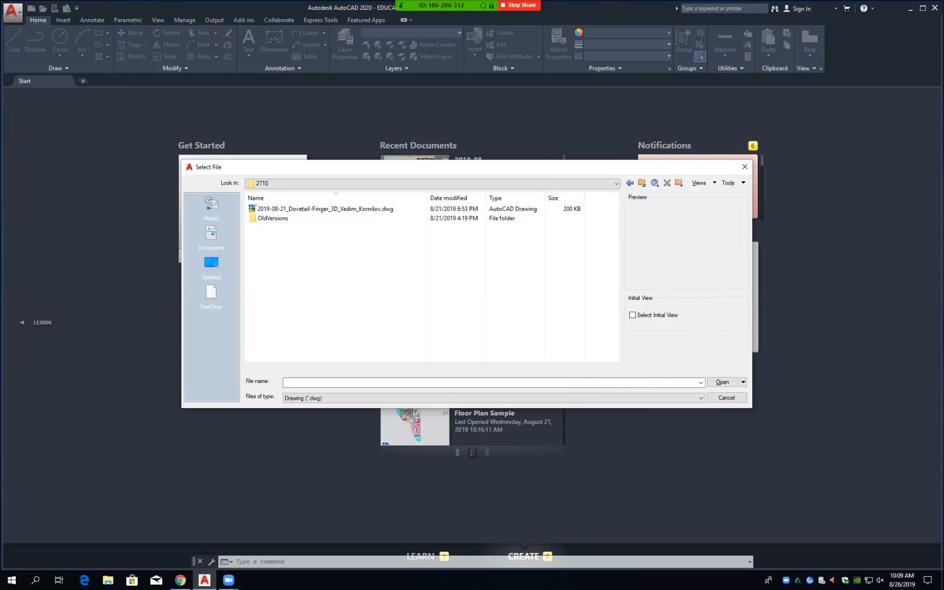
Step: Filter to Drawing Template (*.dwt) and look through T:\EDDT folders 2710 and 1040 for templates
click(577, 399)
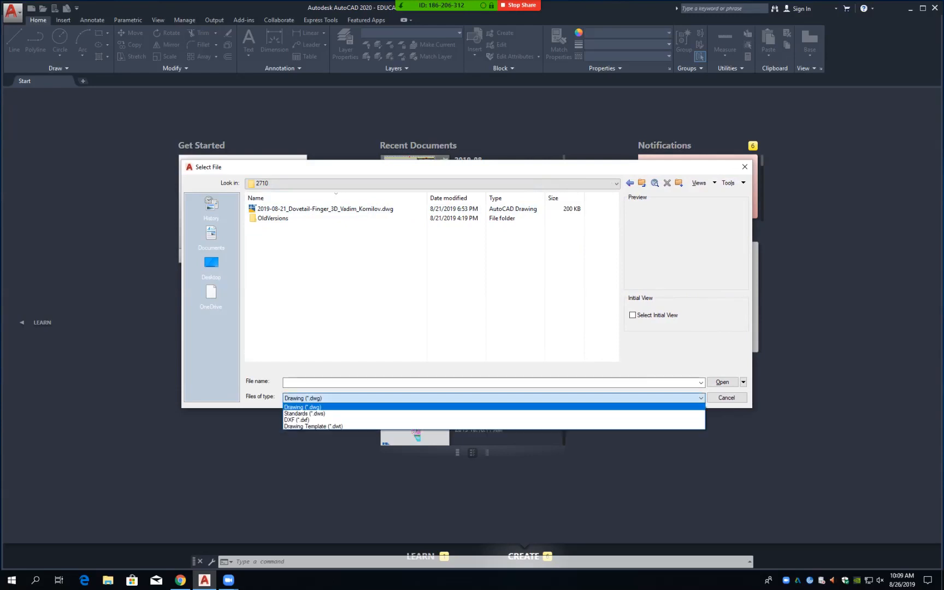
click(569, 426)
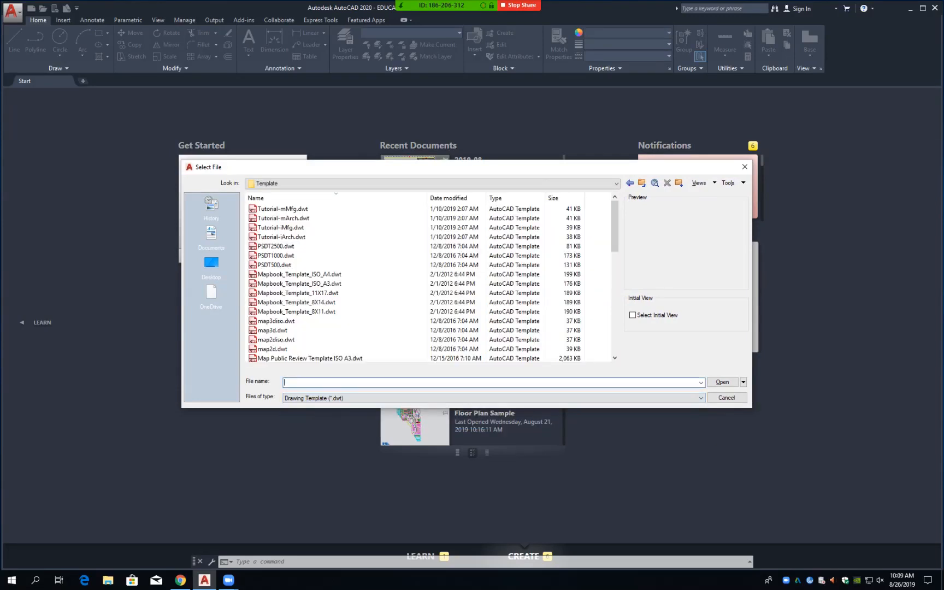
click(433, 183)
click(433, 312)
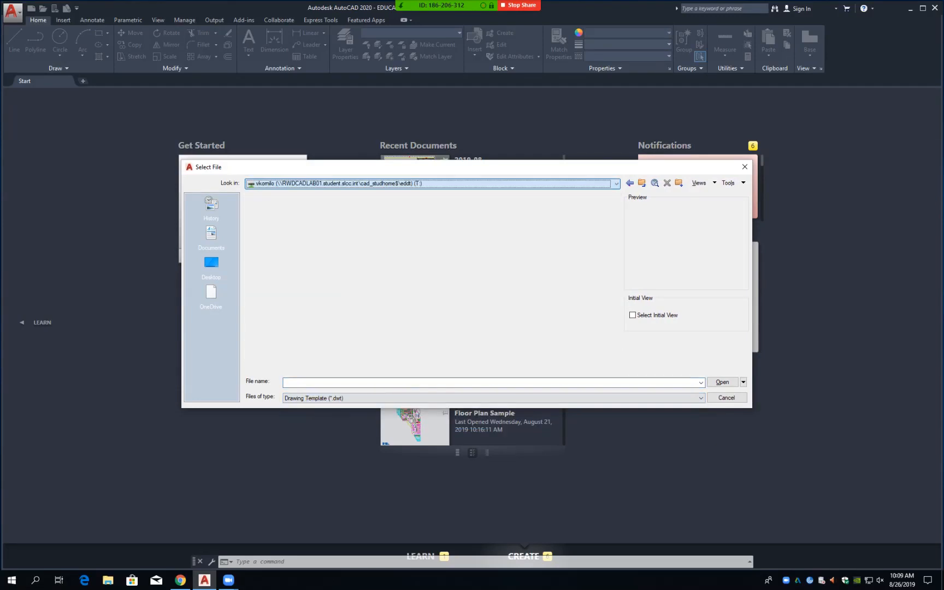
click(265, 209)
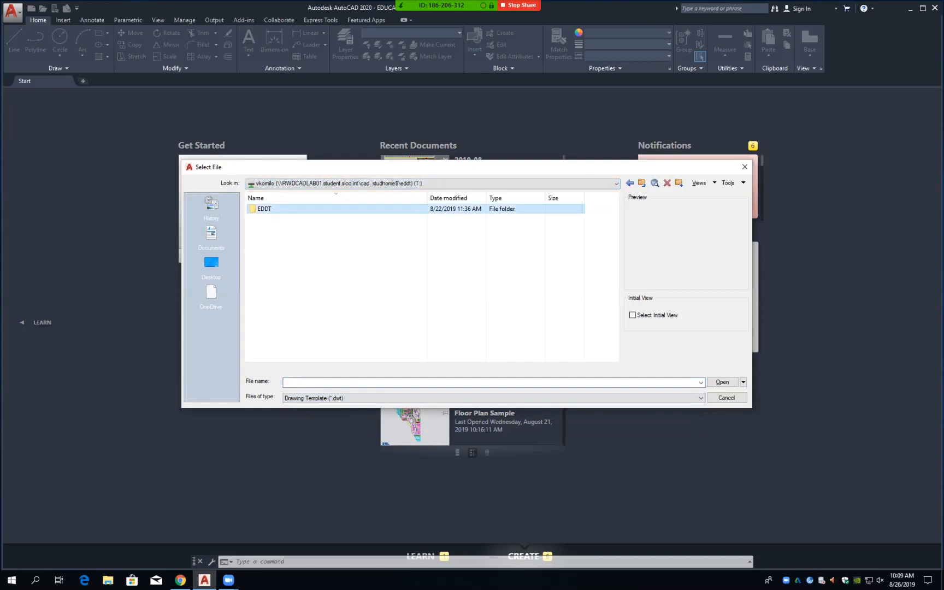
double_click(266, 209)
double_click(263, 227)
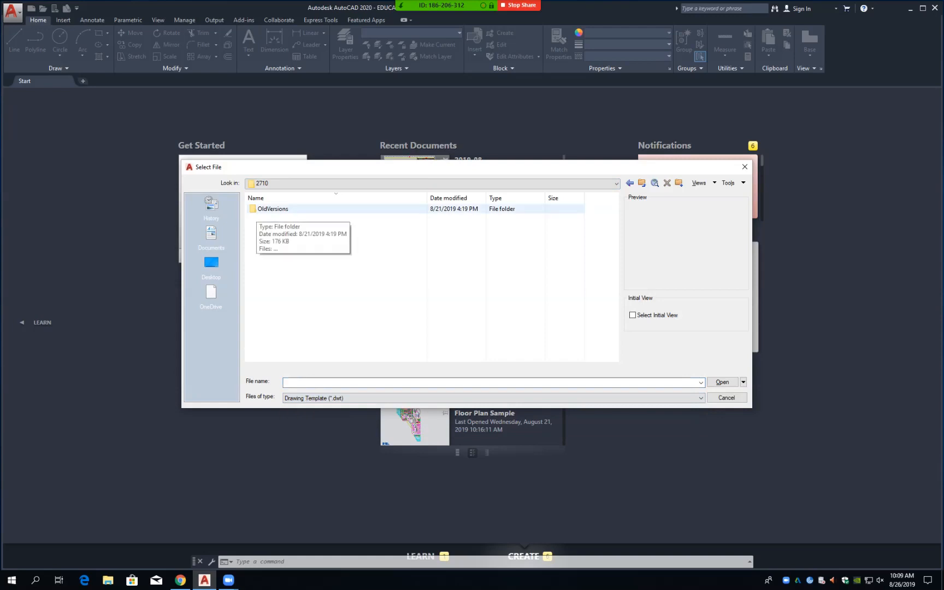
click(304, 183)
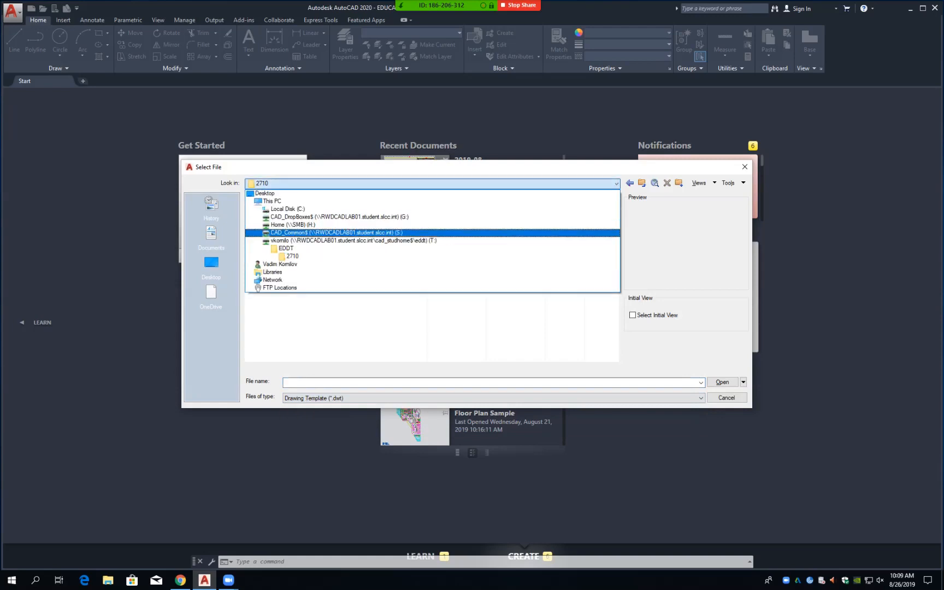
click(286, 248)
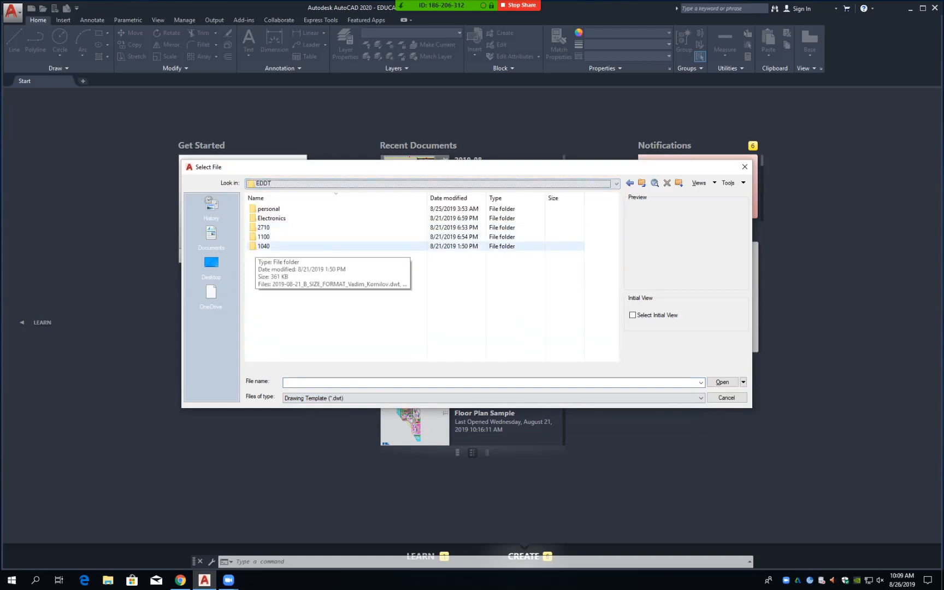
double_click(263, 246)
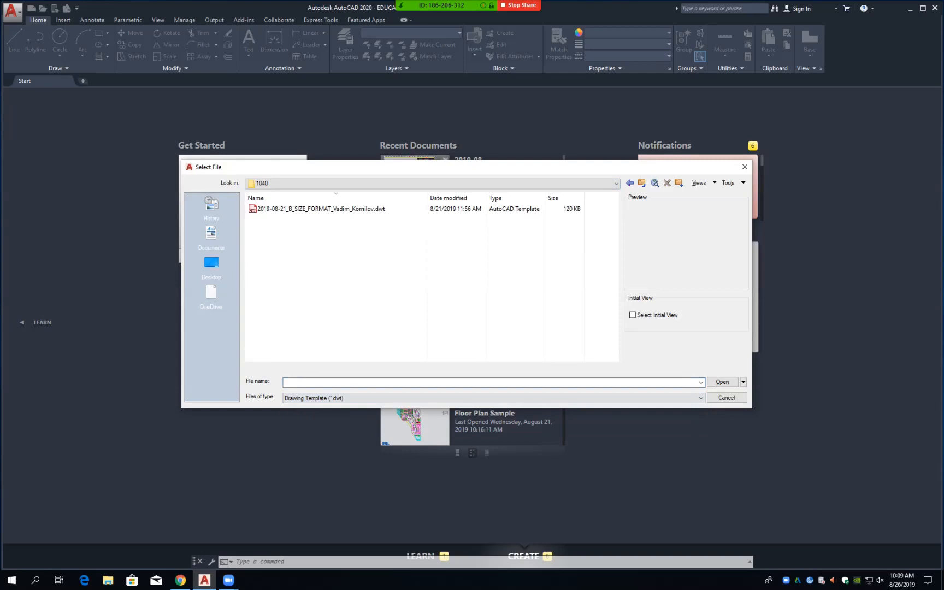
Step: Switch back to Drawing (*.dwg) and open EDDT\1100 to show its Fit1 drawing
click(339, 399)
click(327, 408)
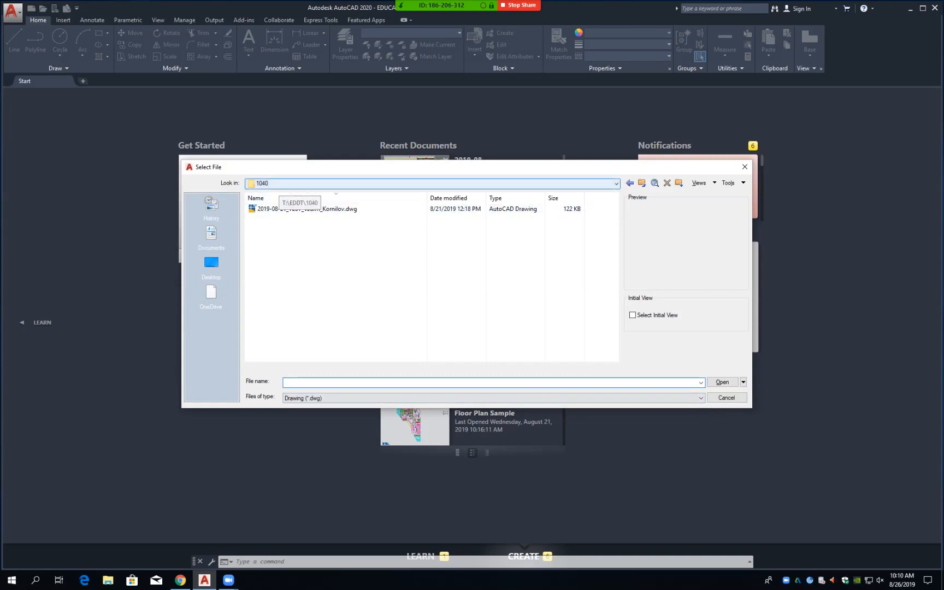
click(289, 184)
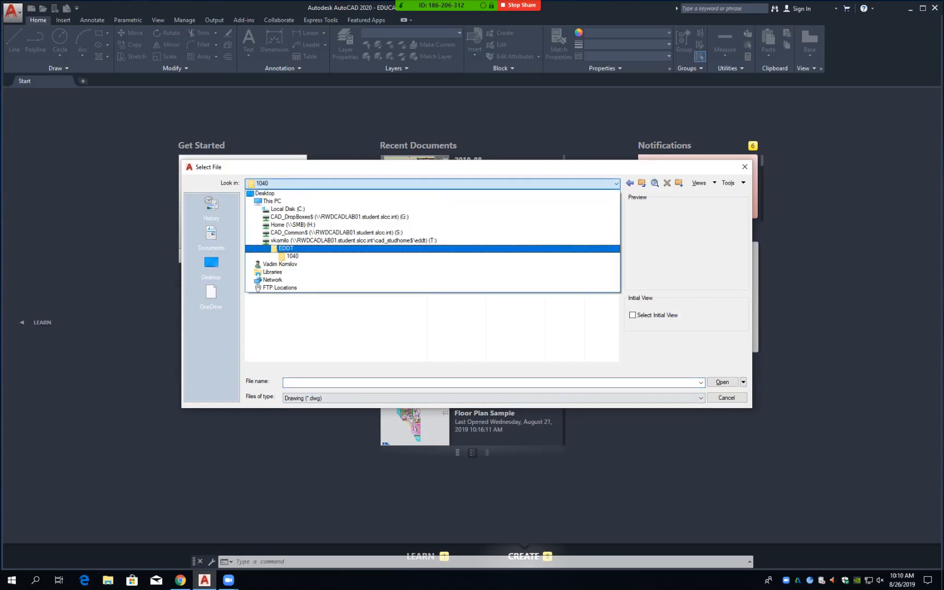
click(285, 248)
double_click(262, 237)
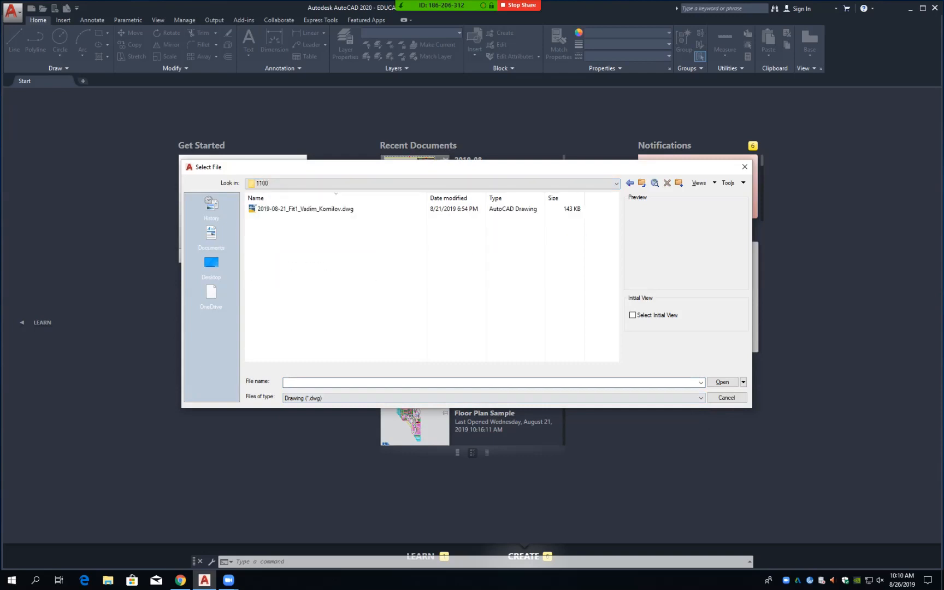
Step: List Drawing Template (*.dwt) files on the T: drive and browse EDDT folders 1100 and 2710
click(317, 398)
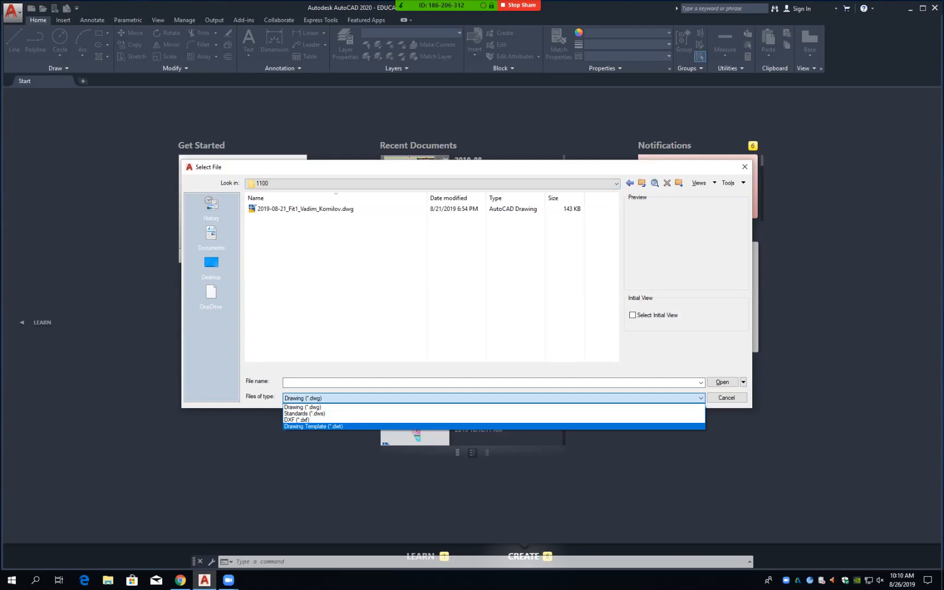
click(313, 426)
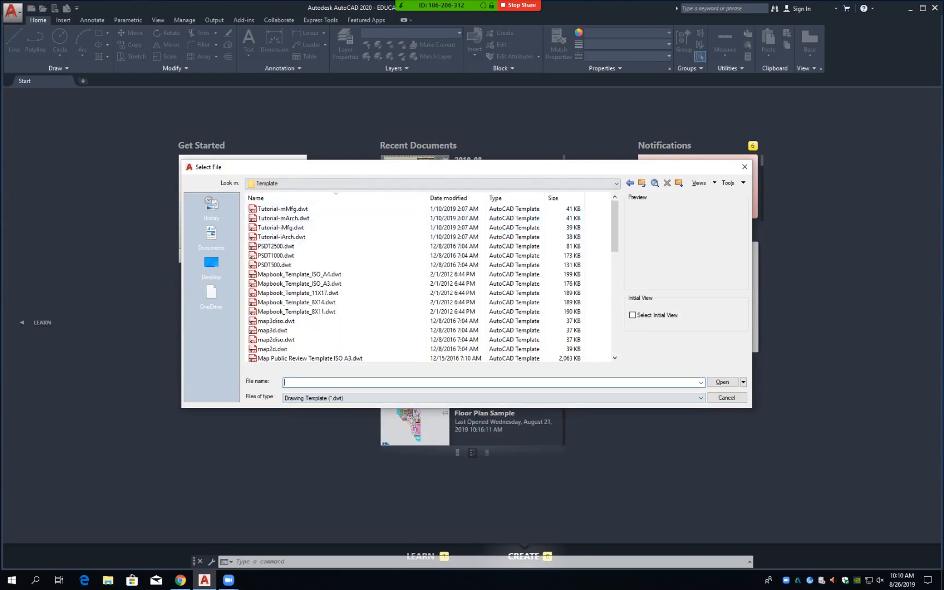
click(339, 183)
click(352, 311)
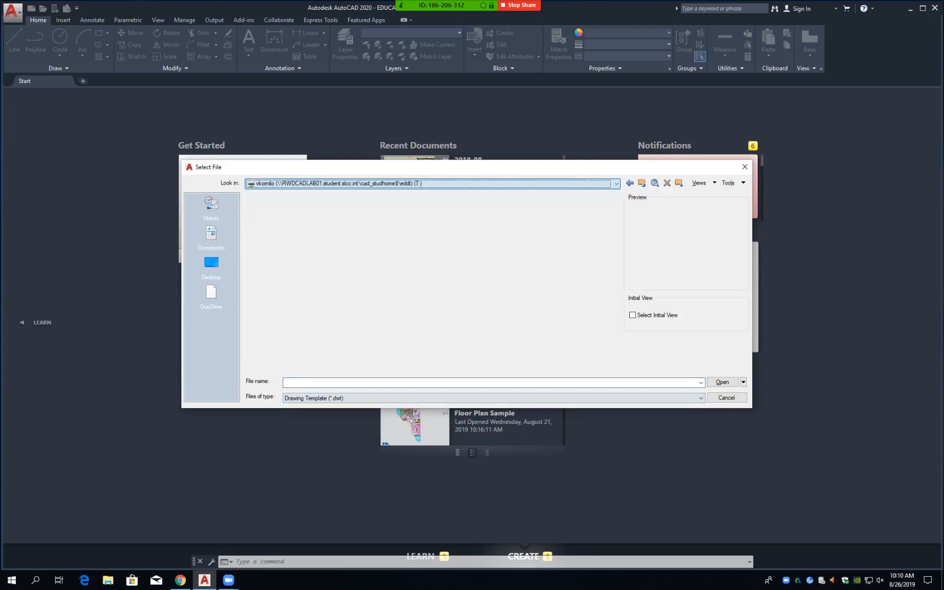
double_click(265, 209)
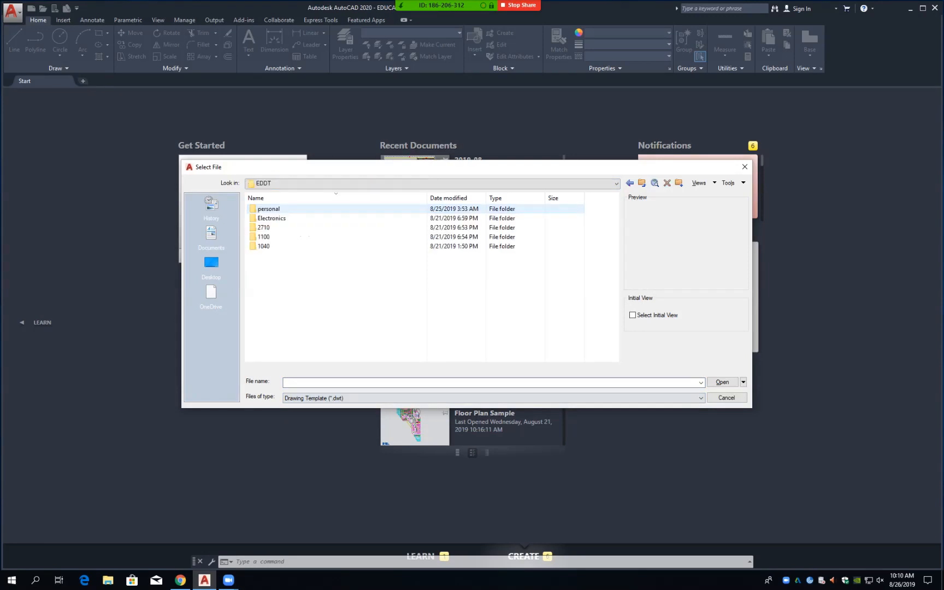
double_click(263, 237)
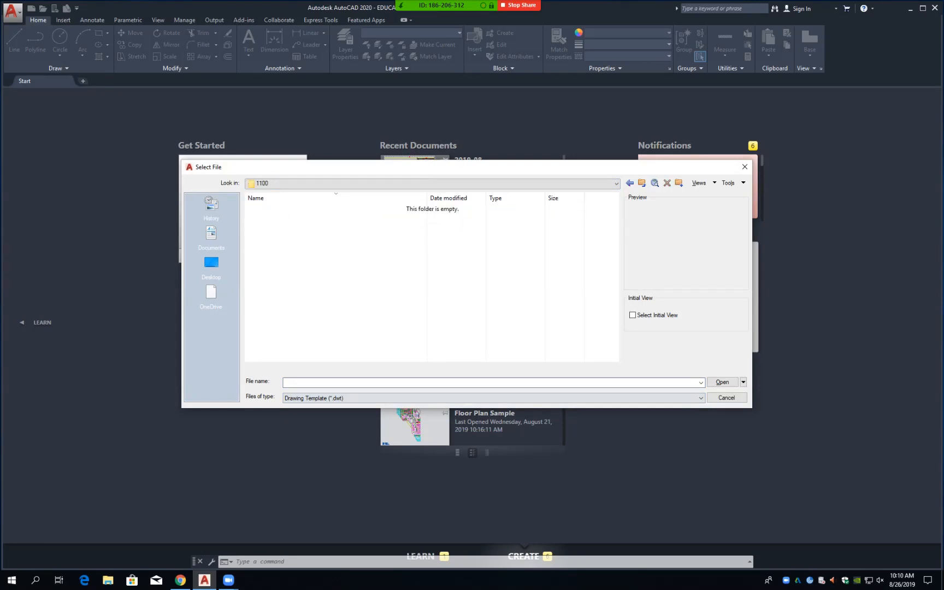
click(642, 183)
double_click(264, 227)
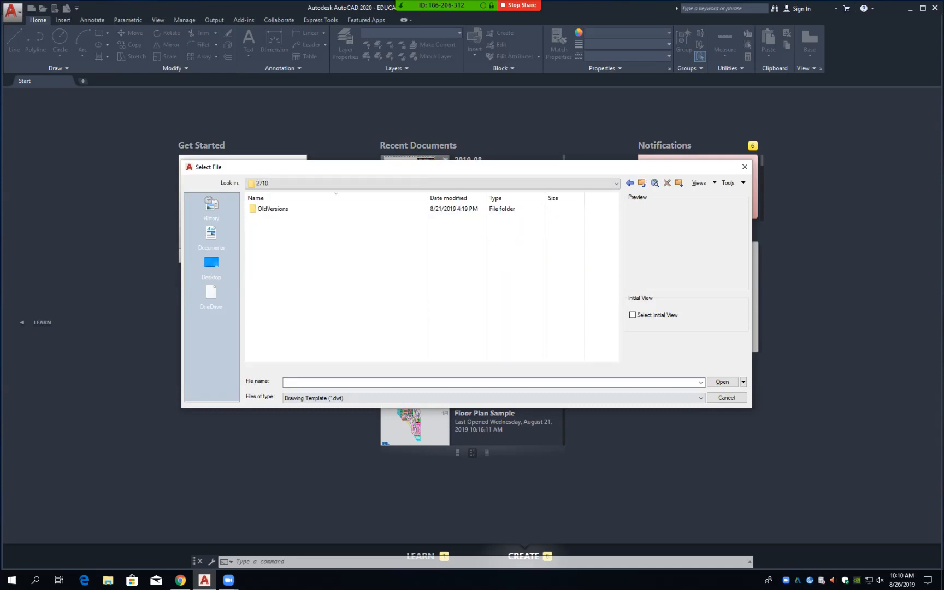
Step: Switch back to Drawing (*.dwg), return to folder 1100, then cancel the Select File dialog
click(437, 399)
click(437, 406)
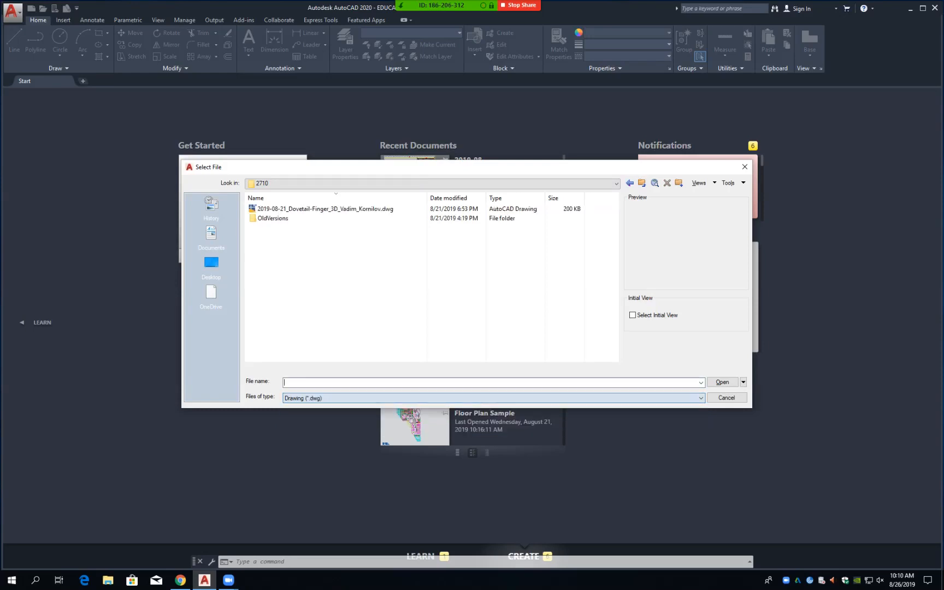
click(405, 183)
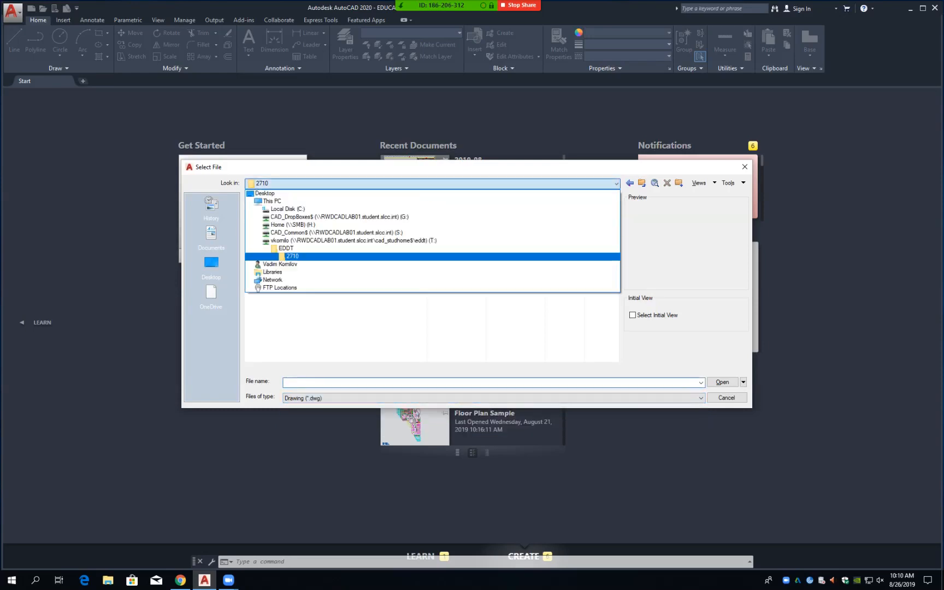
click(286, 248)
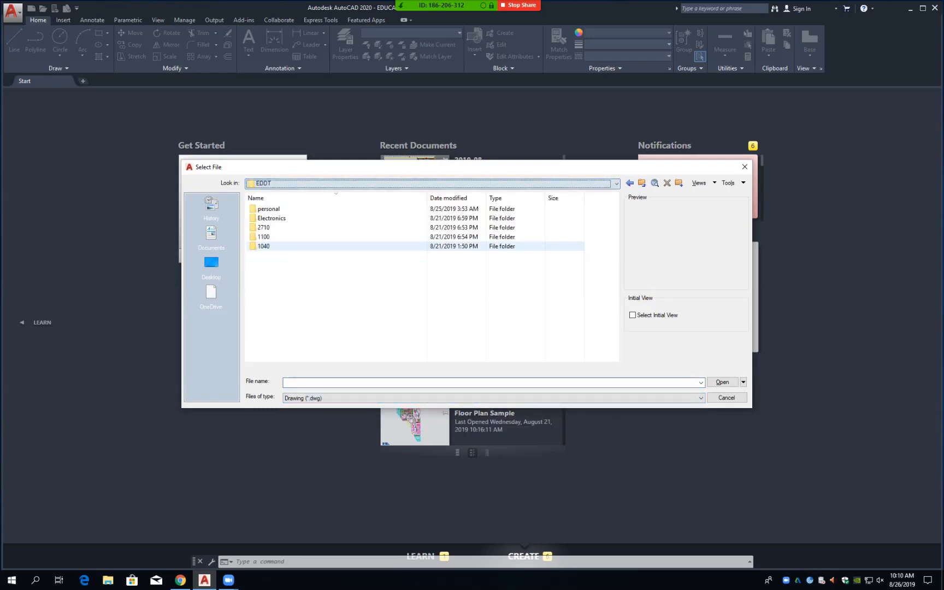
double_click(265, 237)
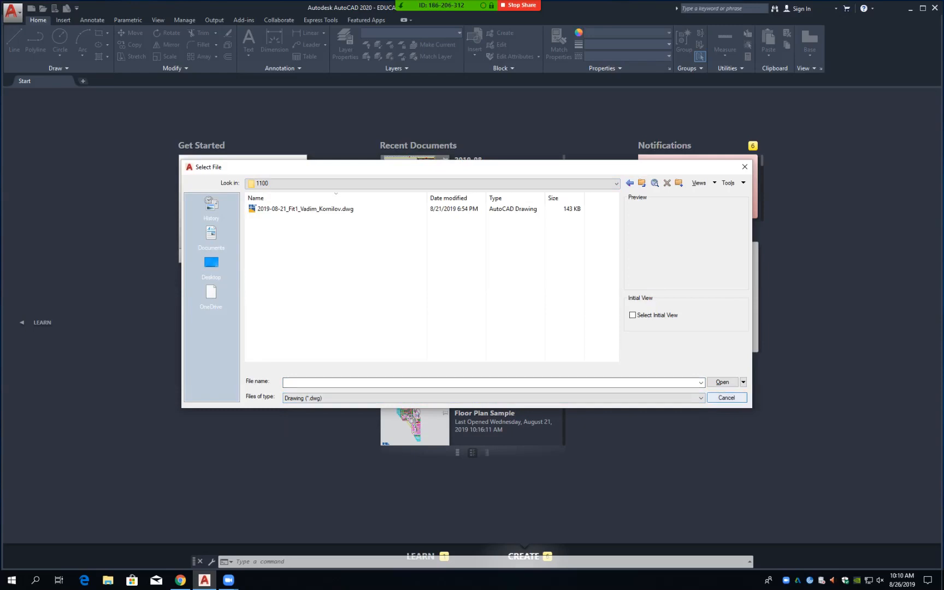
click(727, 397)
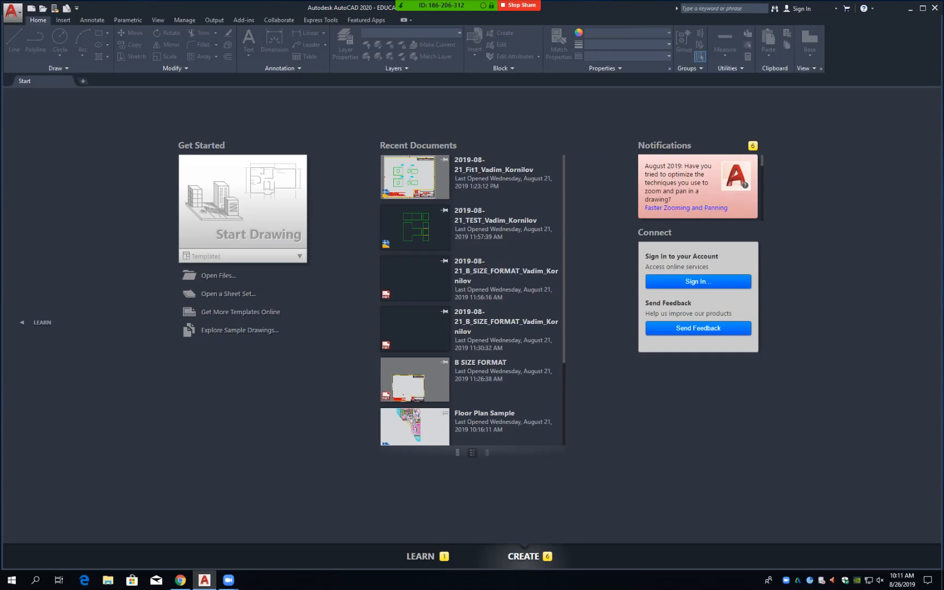
Step: Choose New from the application menu to open the Select template dialog
click(12, 11)
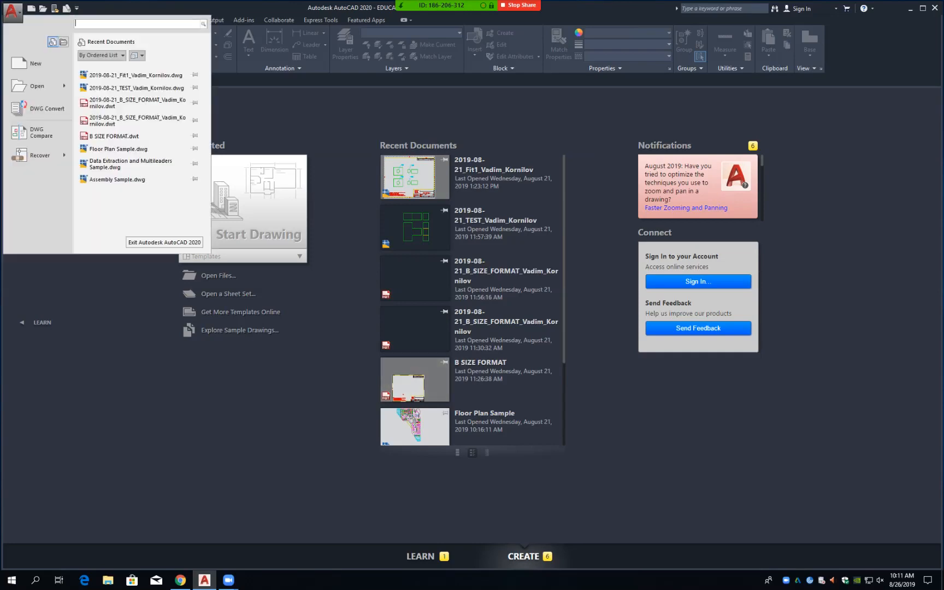
mouse_move(38, 85)
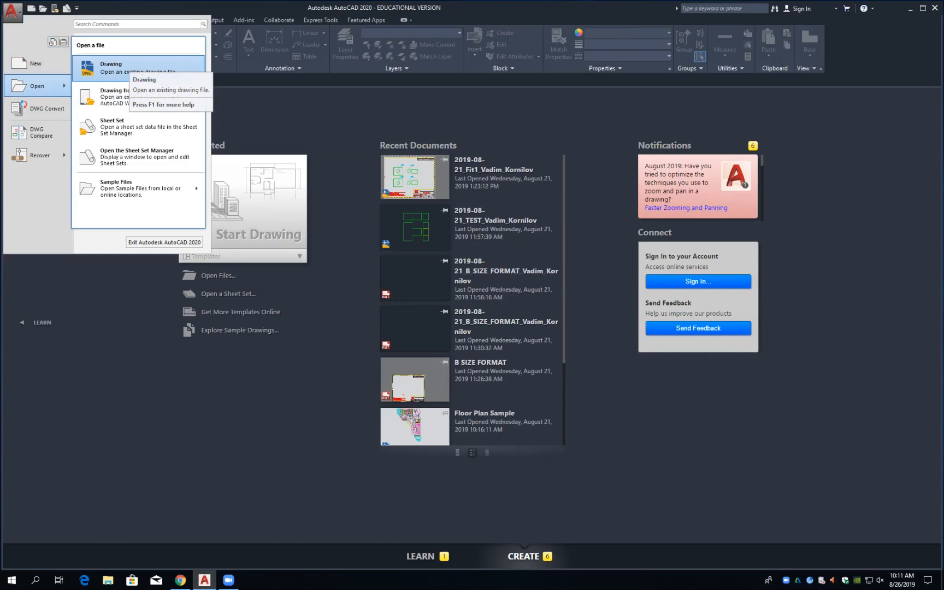
click(33, 63)
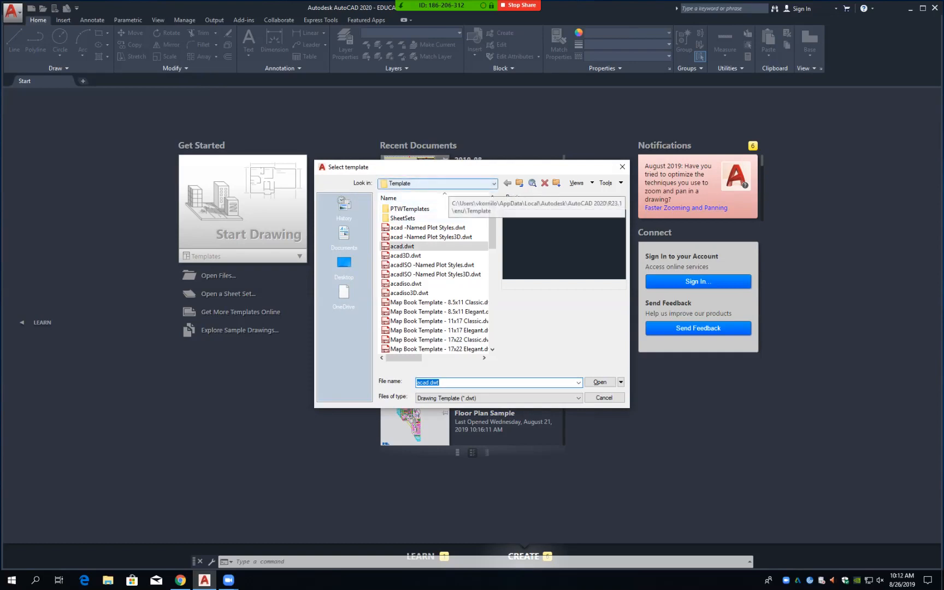
Step: Create a new drawing from CAD_Common$\EDDT\1200\B SIZE FORMAT.dwt and work on its paper sheet
click(442, 183)
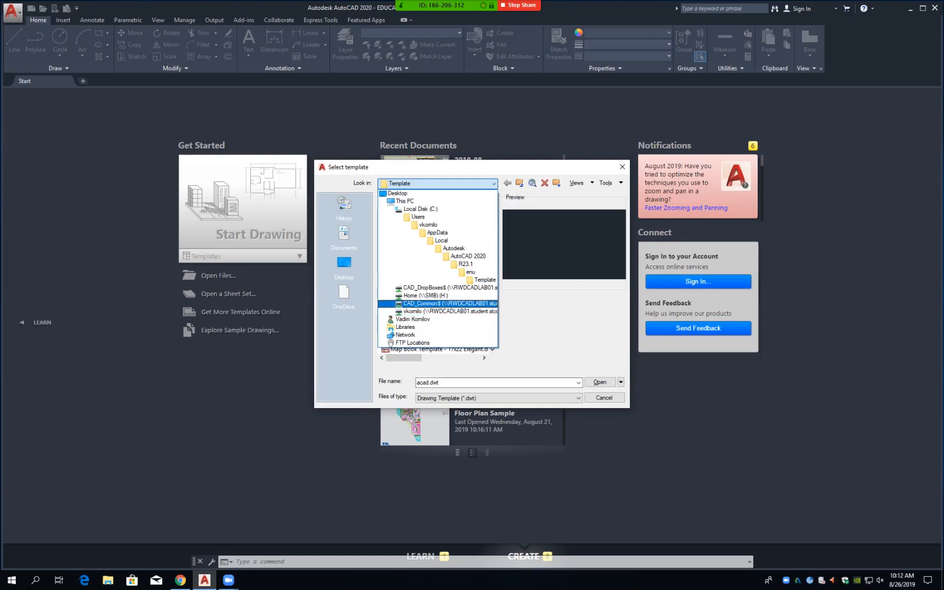
click(437, 303)
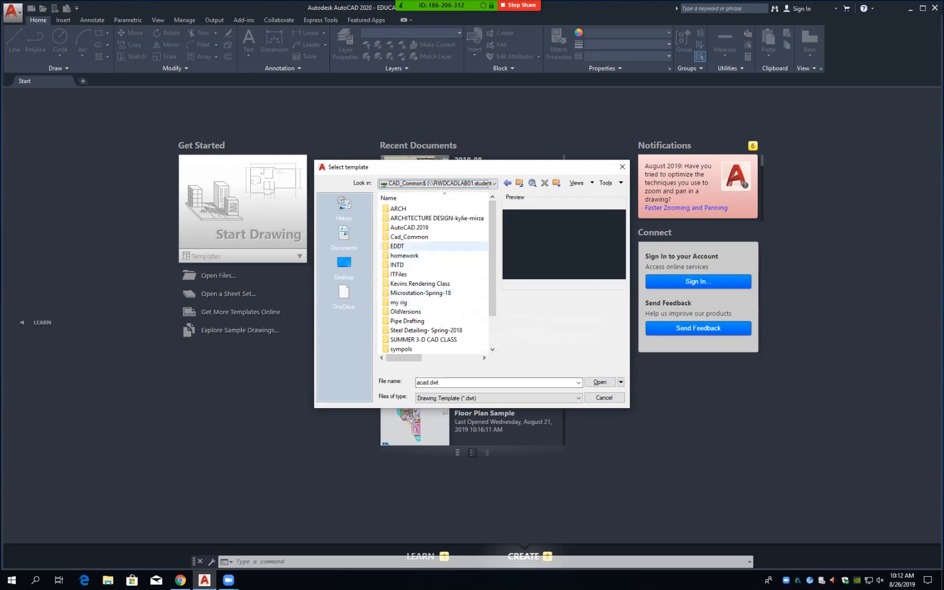
double_click(397, 245)
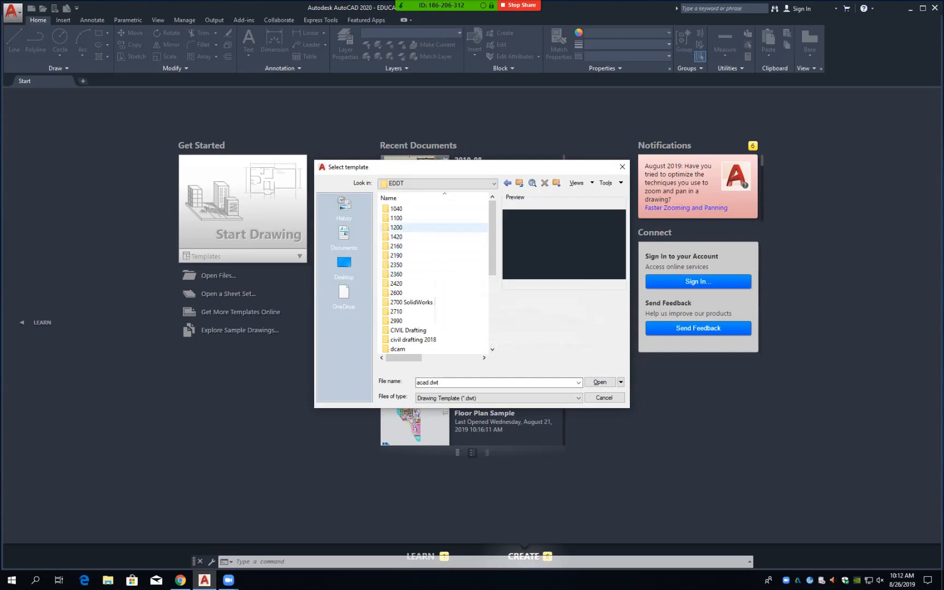
double_click(397, 228)
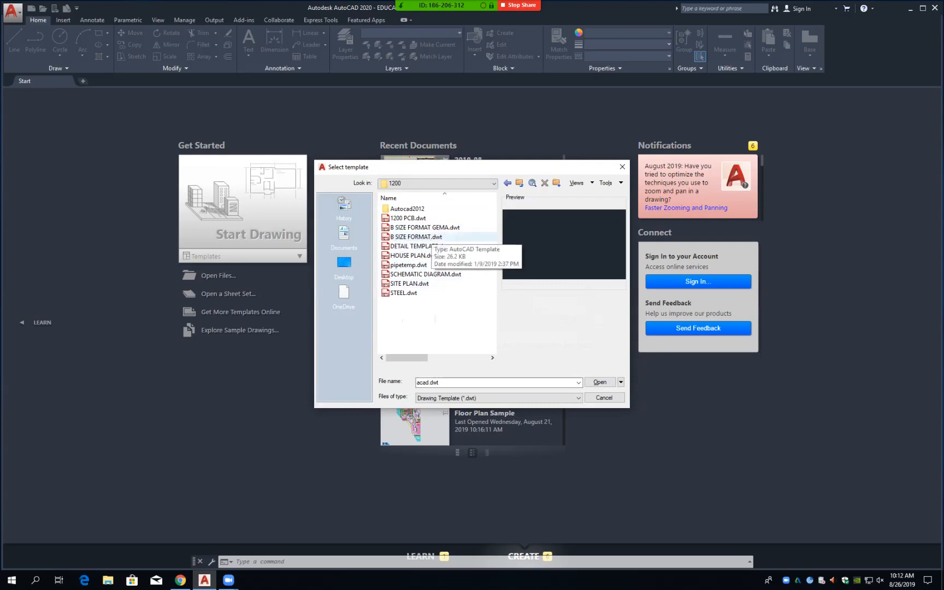
double_click(421, 236)
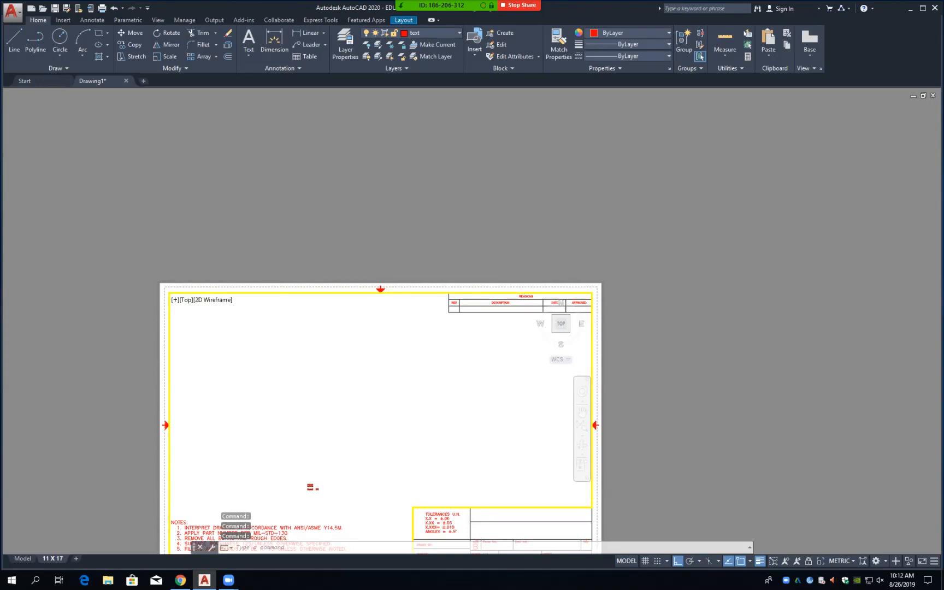
double_click(624, 511)
Step: Zoom to the title block and enter the drafter's name in the DRAWN BY field
middle_drag(368, 426, 443, 305)
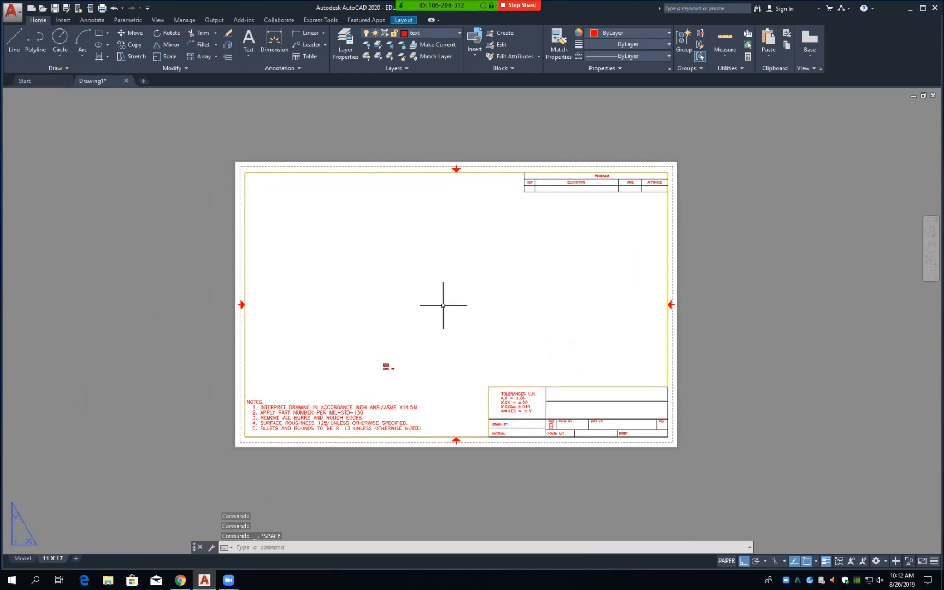
scroll(443, 306, up, 2)
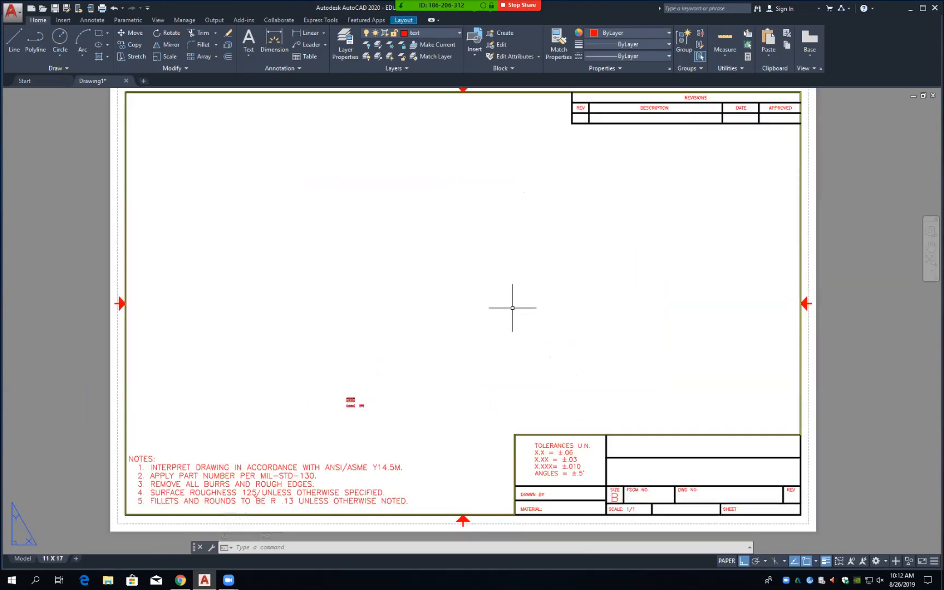
double_click(535, 495)
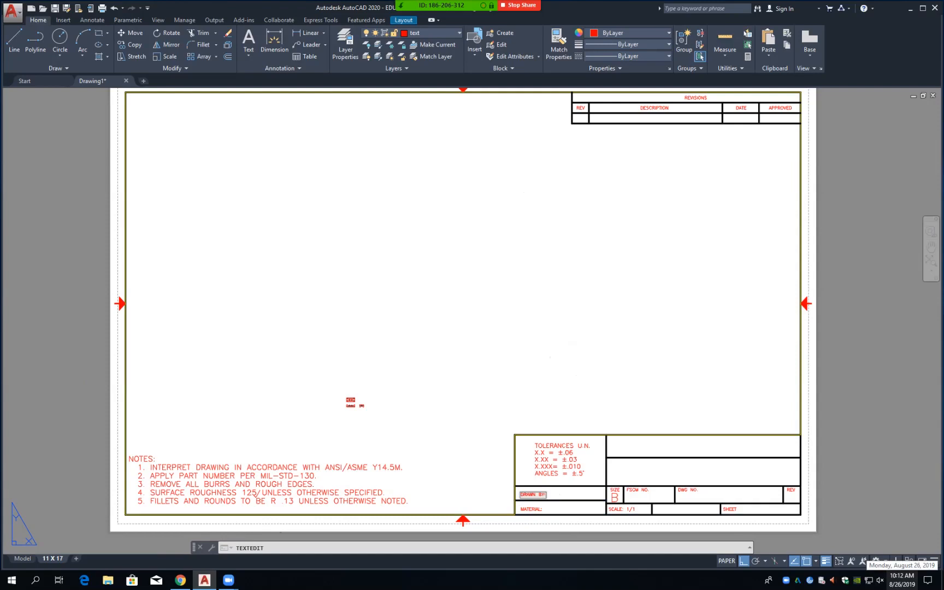
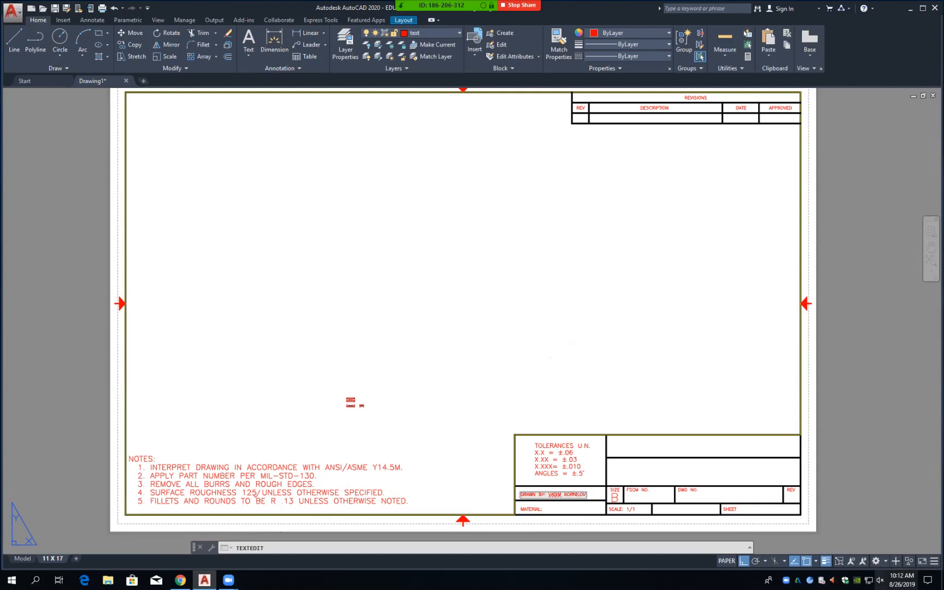
click(495, 269)
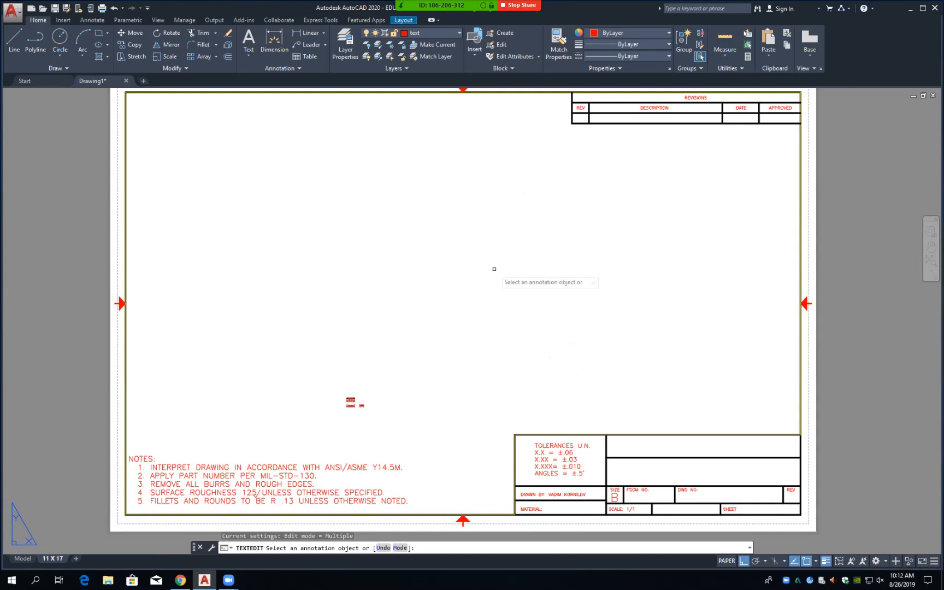
Step: Exit text editing, centre the three part views in the layout viewport, then go to Model space
key(Escape)
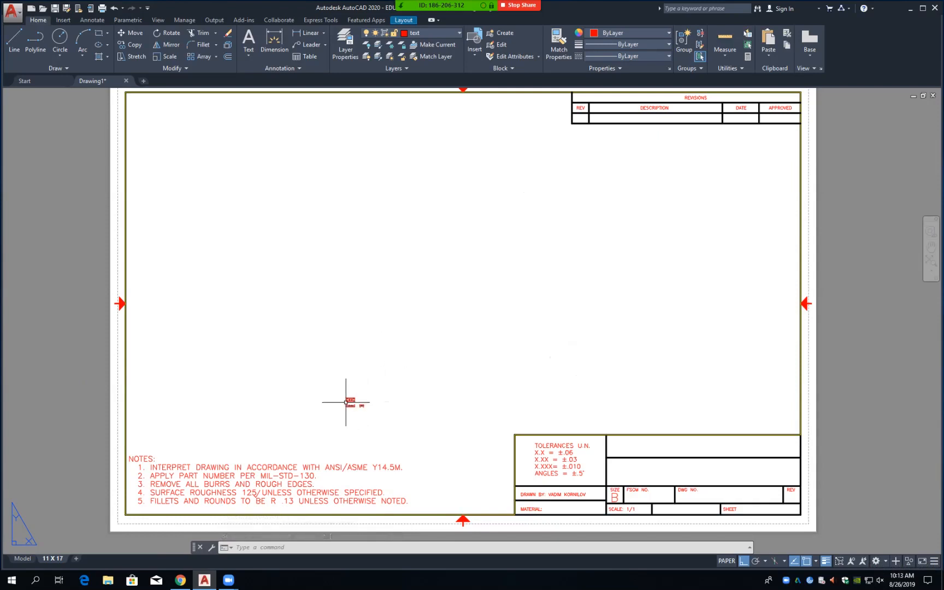
click(727, 562)
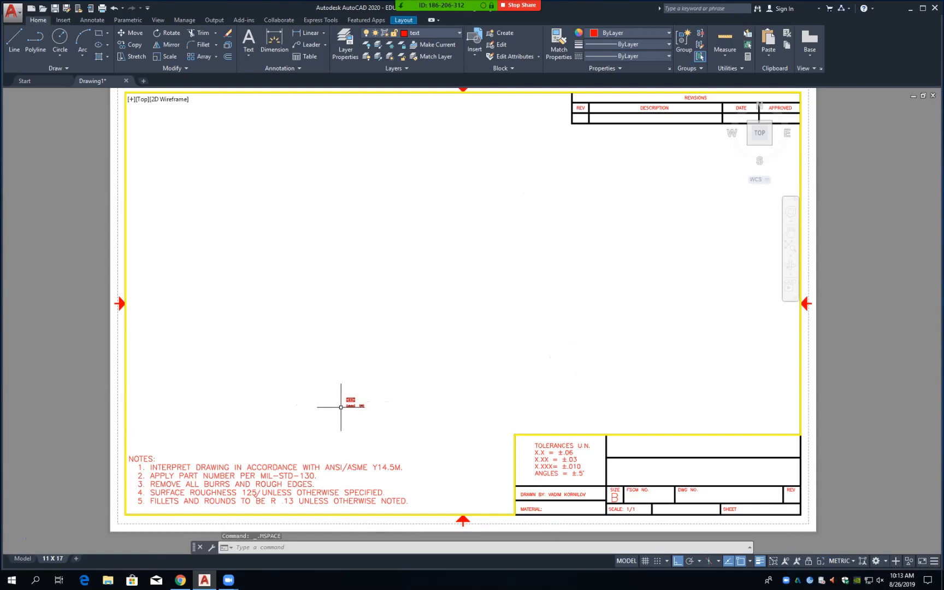
middle_drag(352, 401, 456, 270)
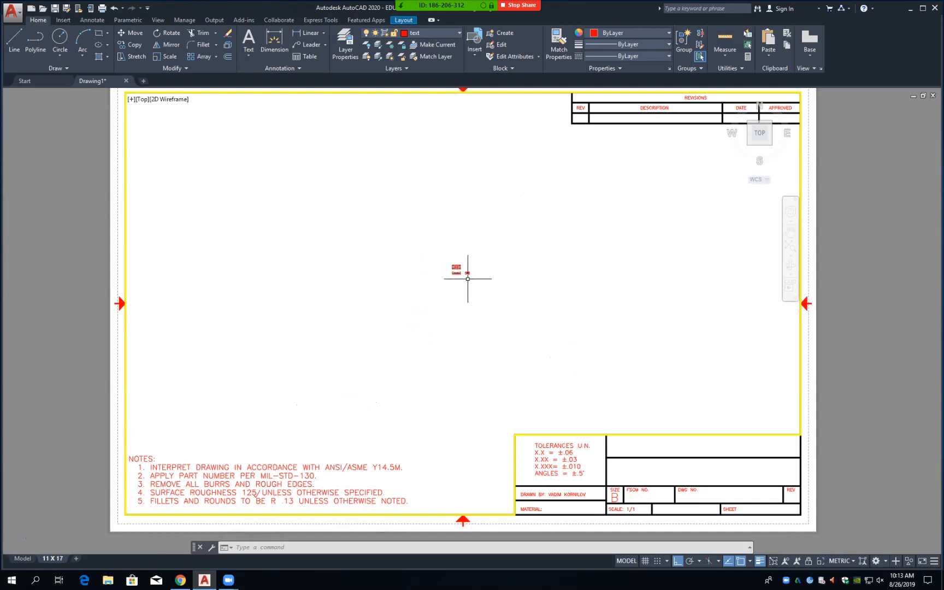
scroll(451, 321, up, 5)
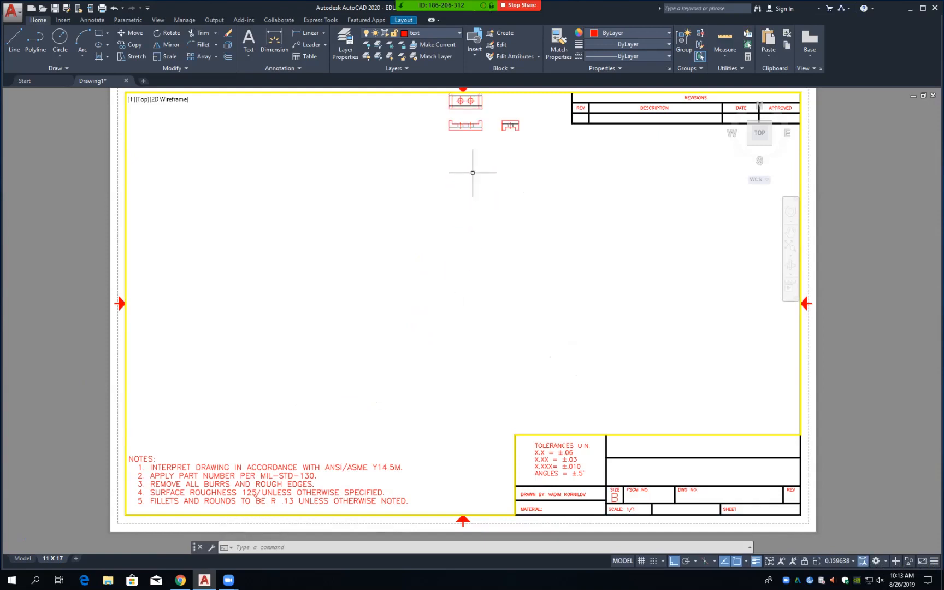
mouse_move(461, 113)
mouse_down()
mouse_move(449, 232)
mouse_move(463, 202)
mouse_up()
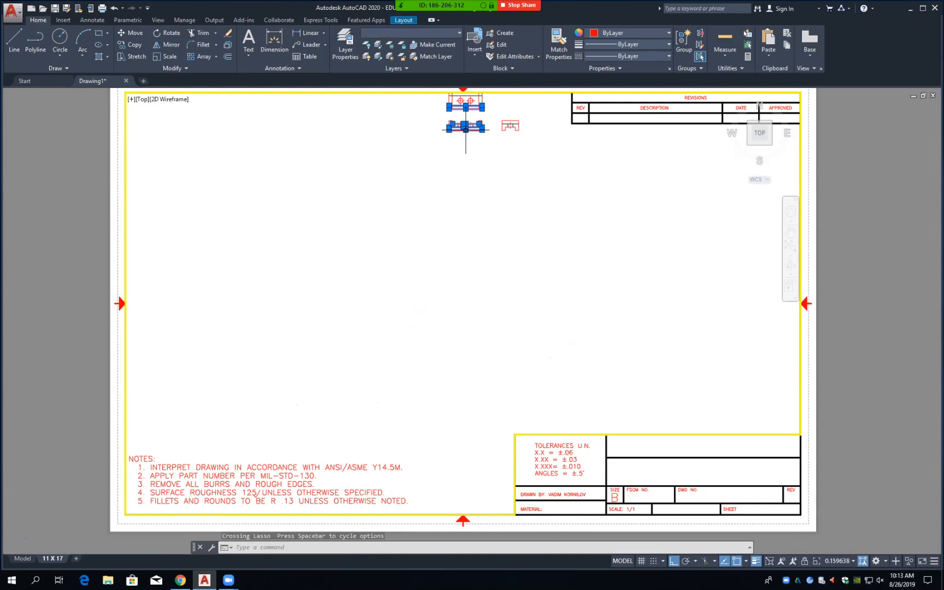
click(490, 171)
click(459, 193)
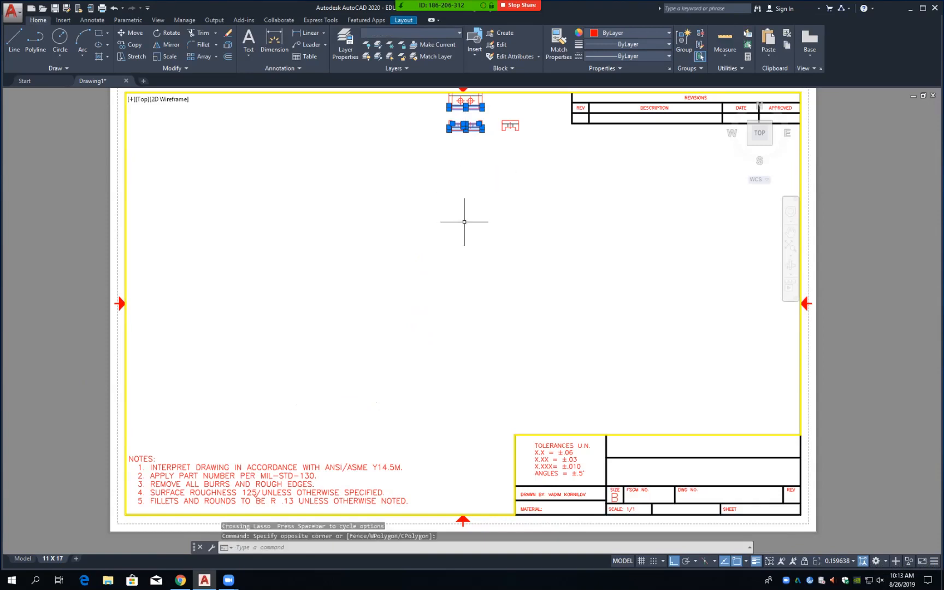
drag(499, 112, 494, 194)
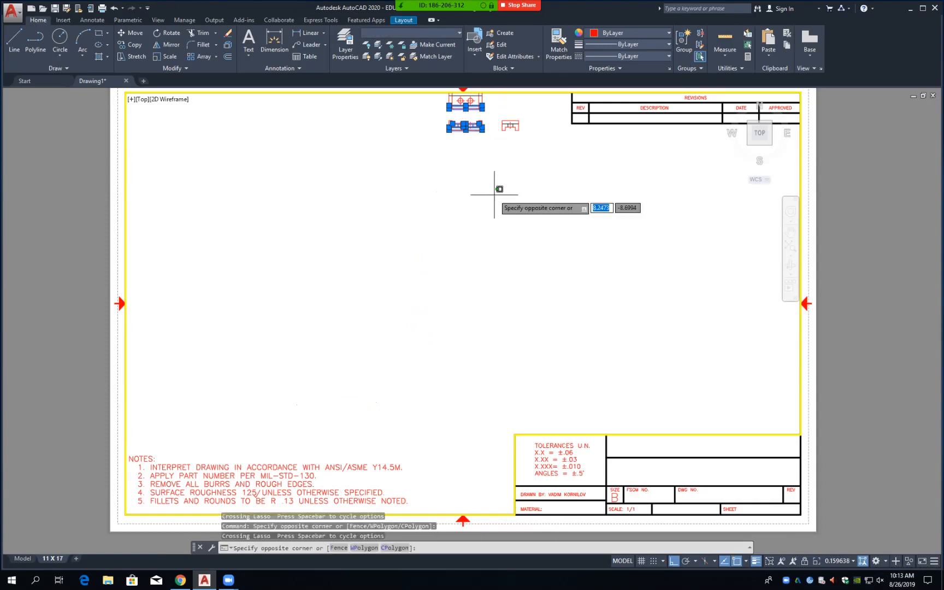
click(506, 111)
middle_drag(497, 111, 457, 294)
scroll(462, 293, up, 6)
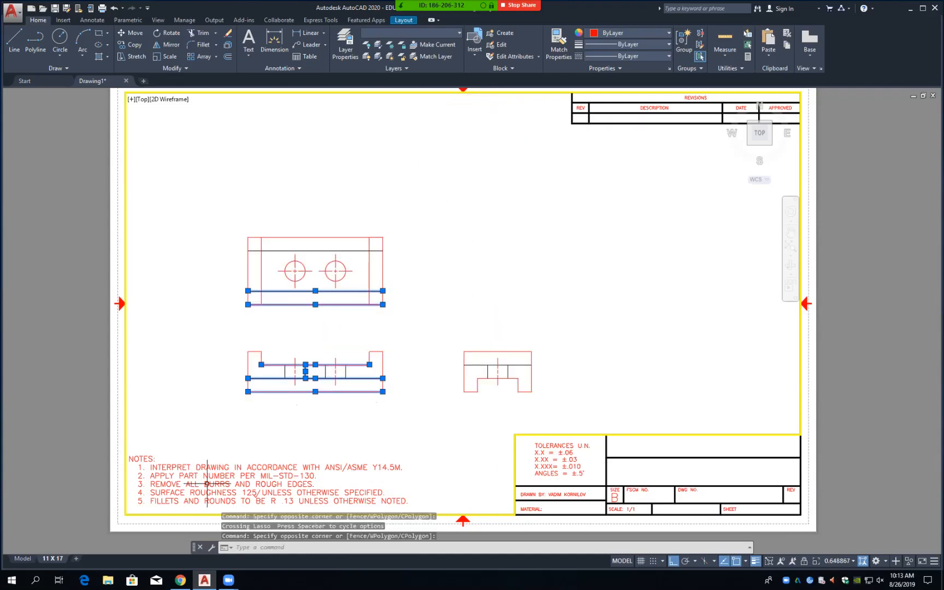
click(22, 558)
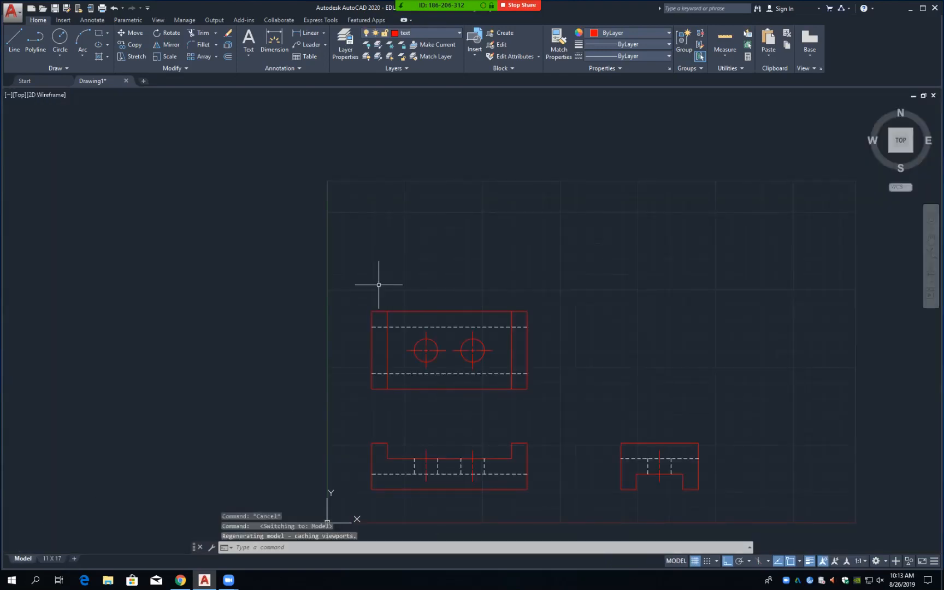
Step: Erase all 55 objects of the three part views with E, then recentre the empty grid
text(E)
key(Return)
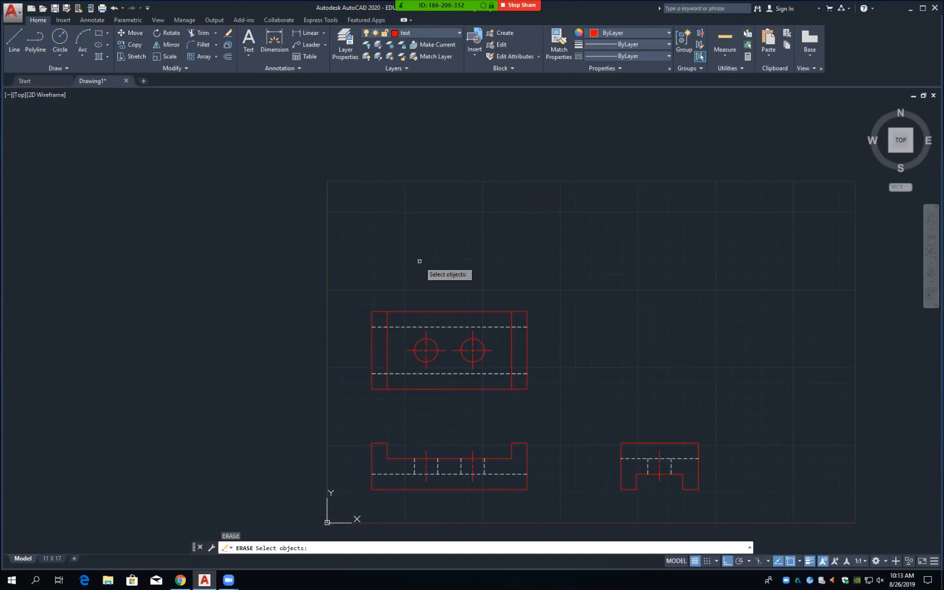
click(353, 504)
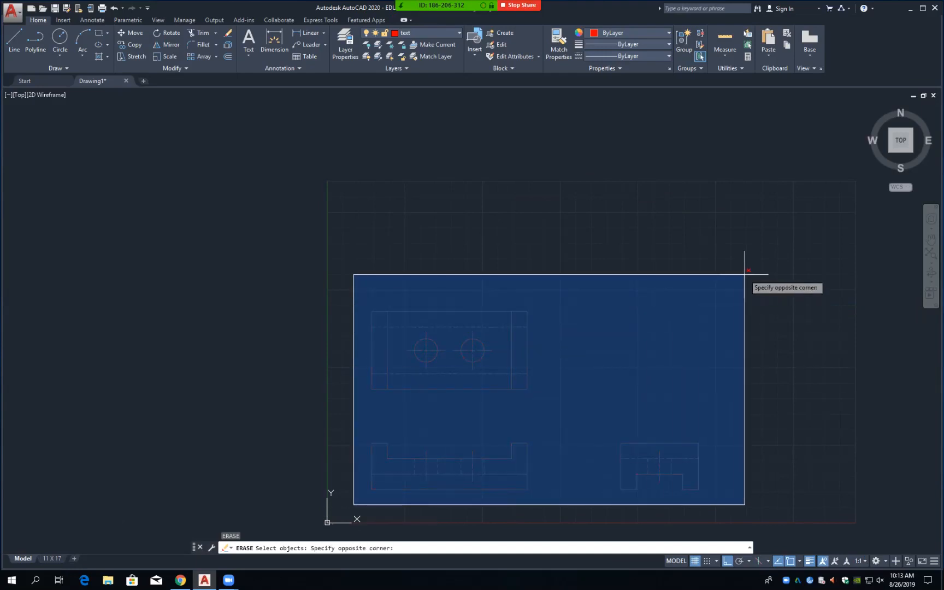
click(738, 272)
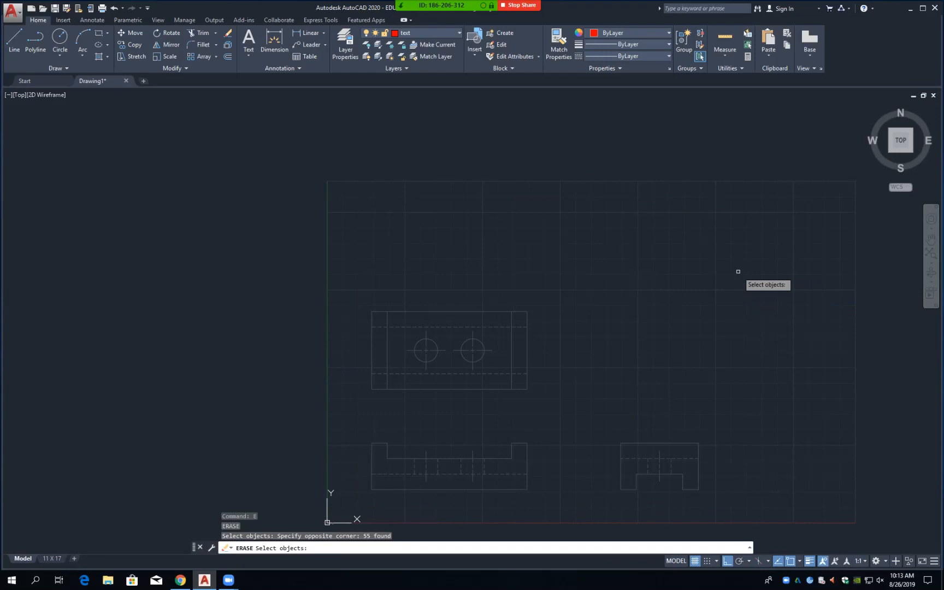
key(Return)
middle_drag(592, 339, 496, 296)
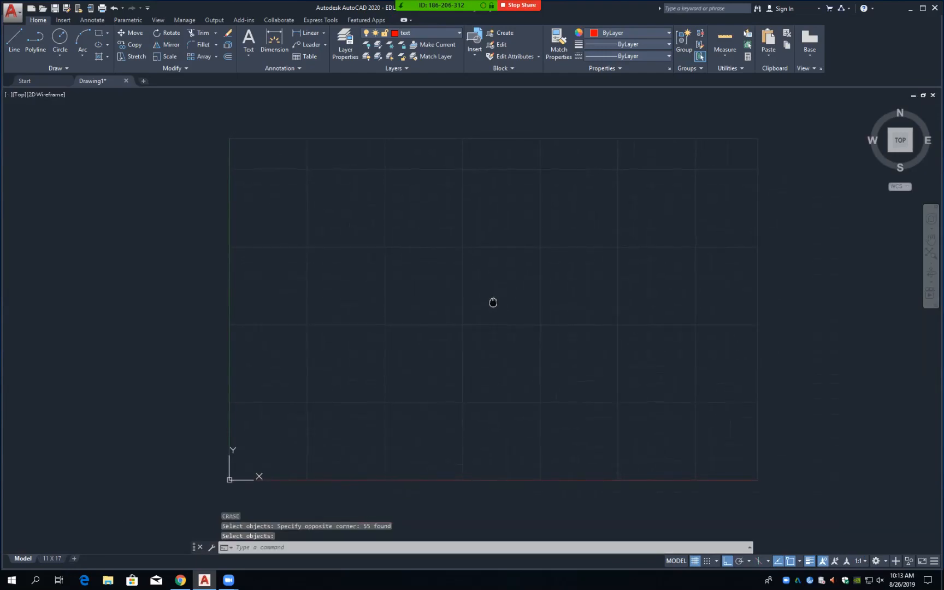
scroll(487, 306, up, 2)
scroll(487, 306, down, 2)
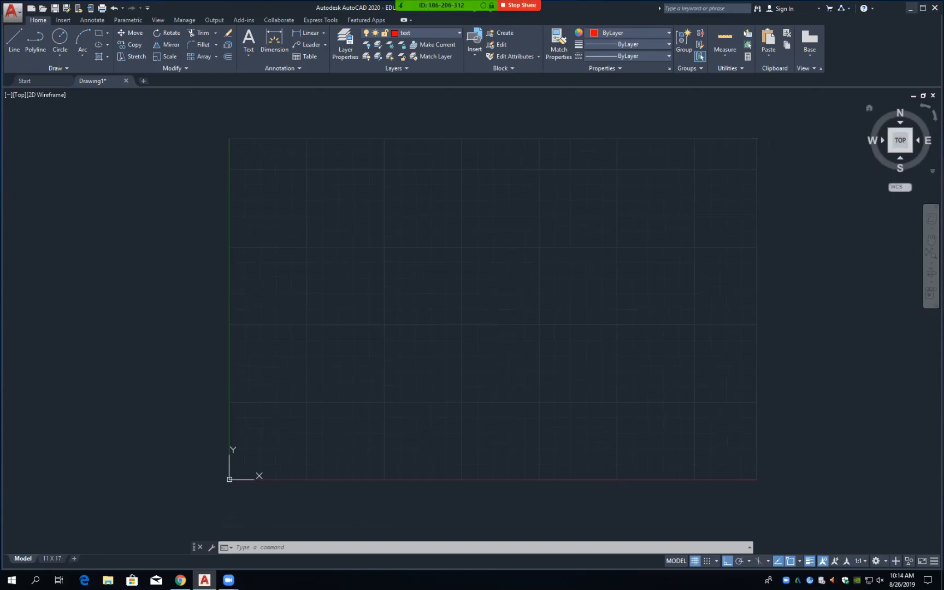
Step: Minimize AutoCAD and launch Autodesk Inventor Professional 2020 from its desktop shortcut
click(911, 8)
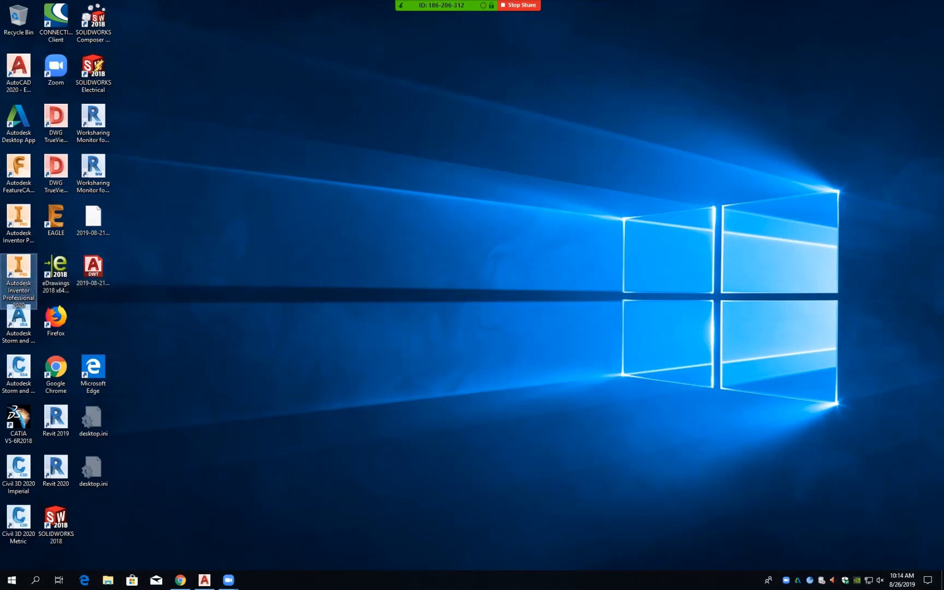
double_click(18, 267)
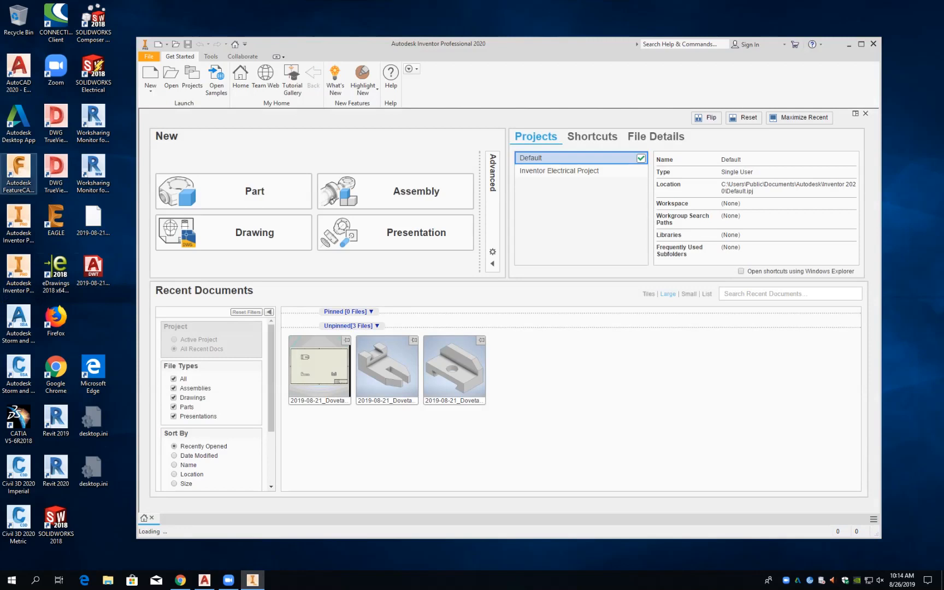
Step: Move the Inventor window off-screen and open File Explorer at Quick access
drag(473, 47, 943, 58)
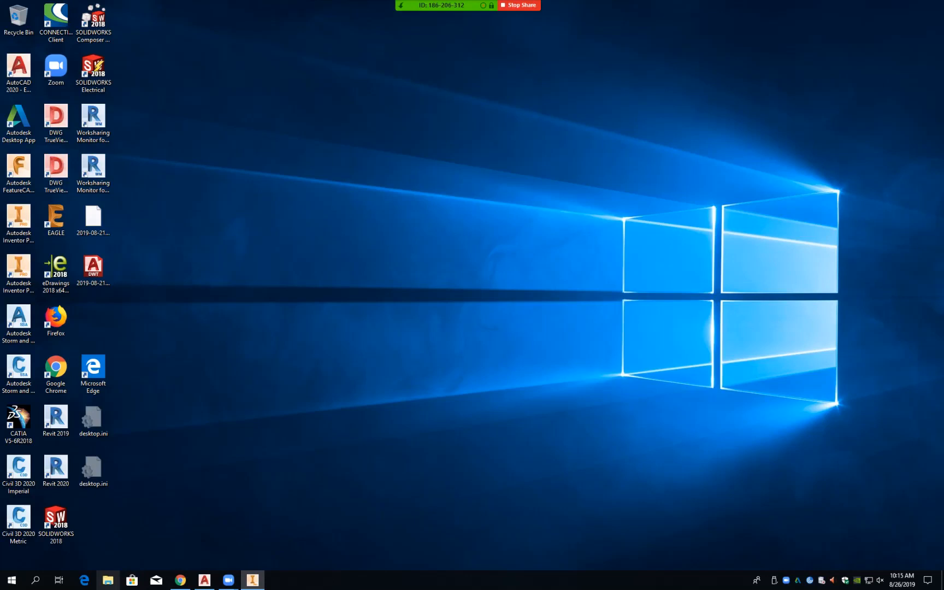
click(108, 580)
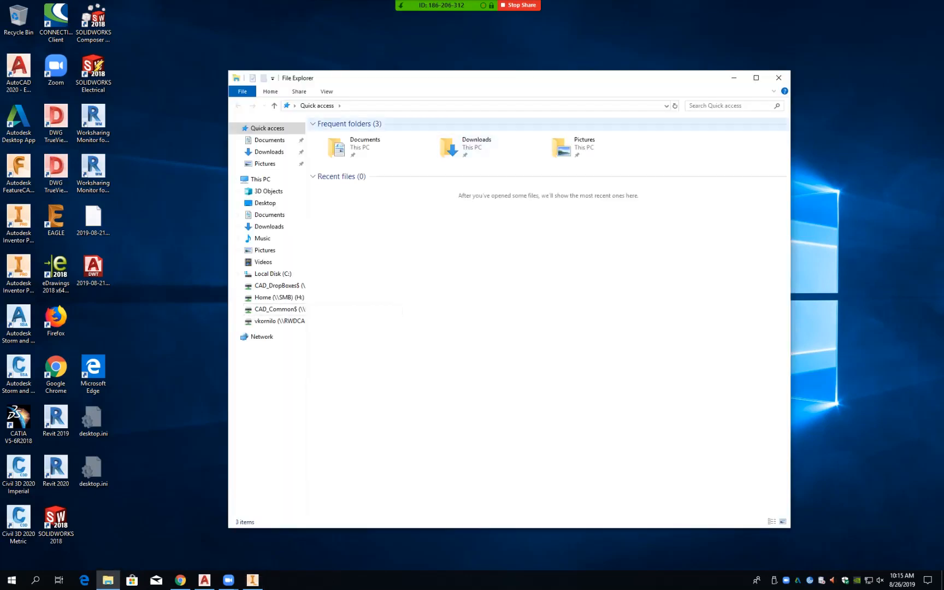
Step: Shrink the File Explorer window and drag it aside to reveal the desktop
drag(490, 71, 943, 166)
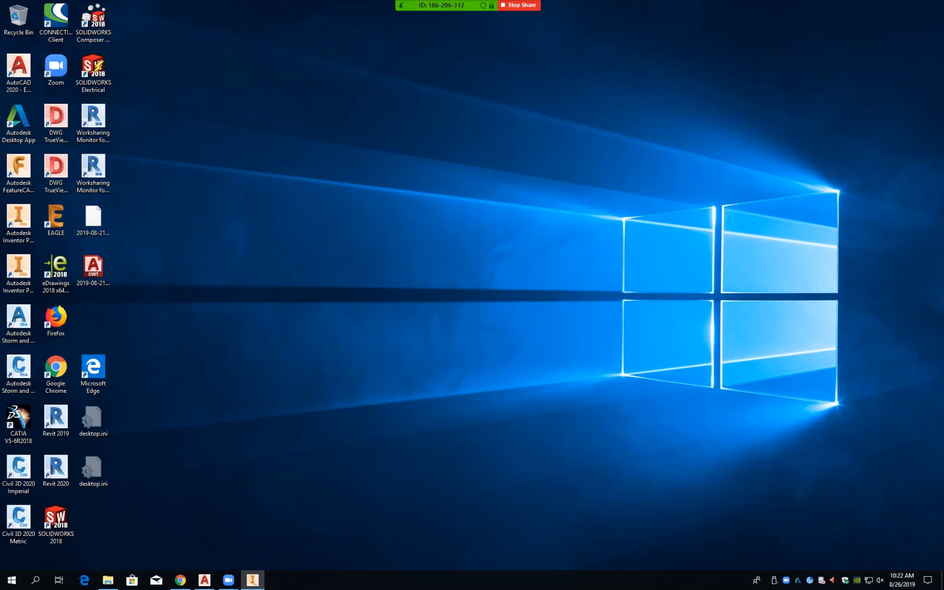
Step: Back in AutoCAD, run LIMITS accepting 0,0 lower-left and 17,11 upper-right
click(204, 581)
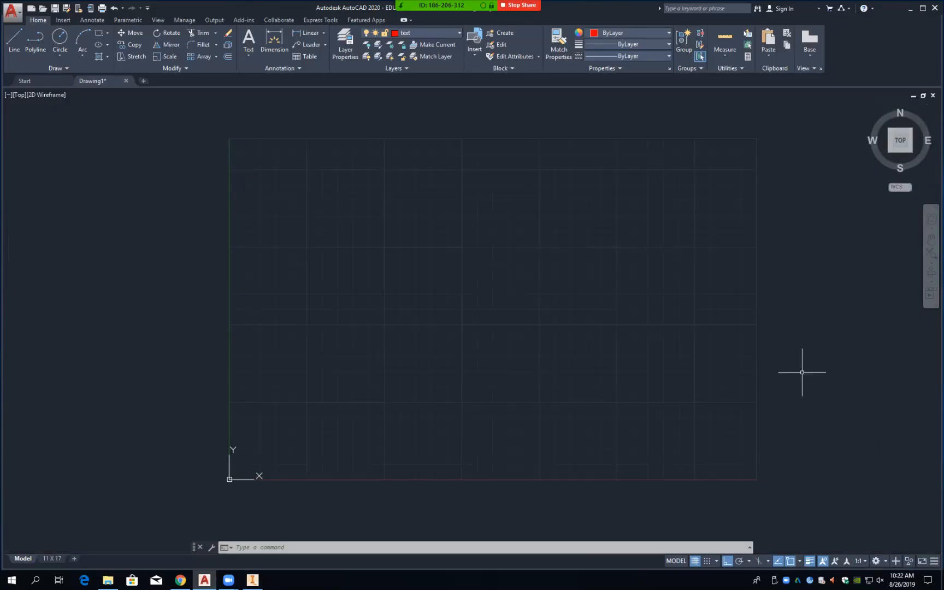
text(l)
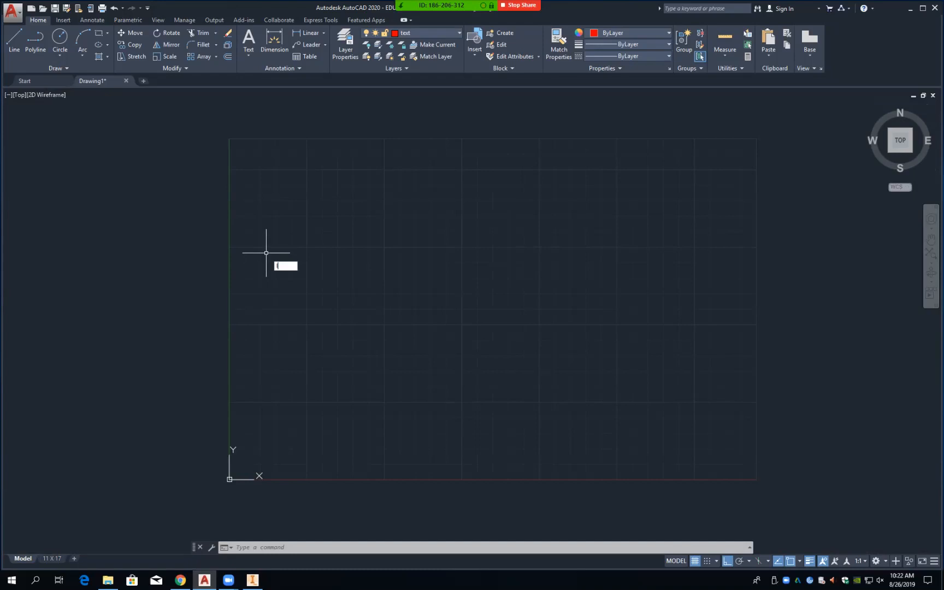
text(imits)
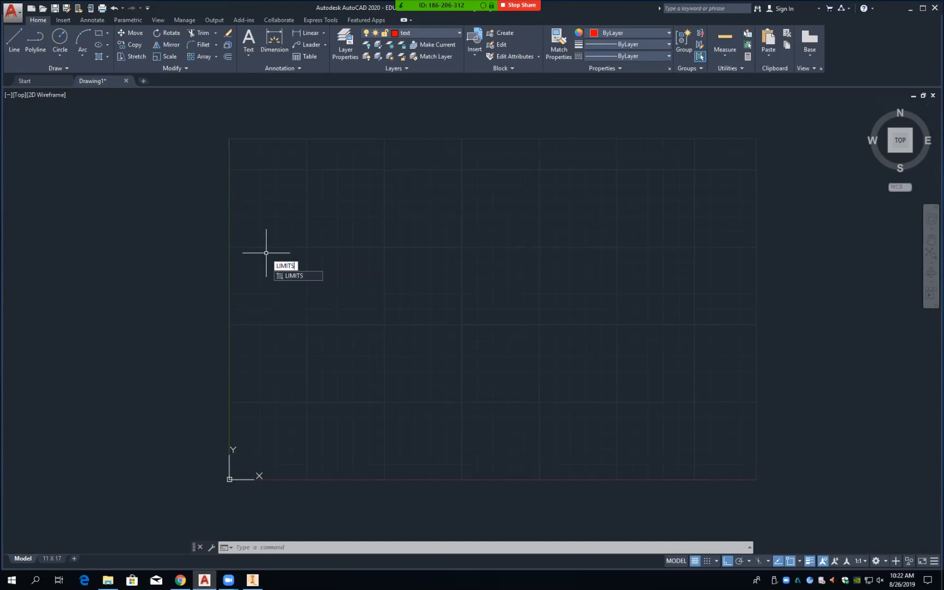
key(Return)
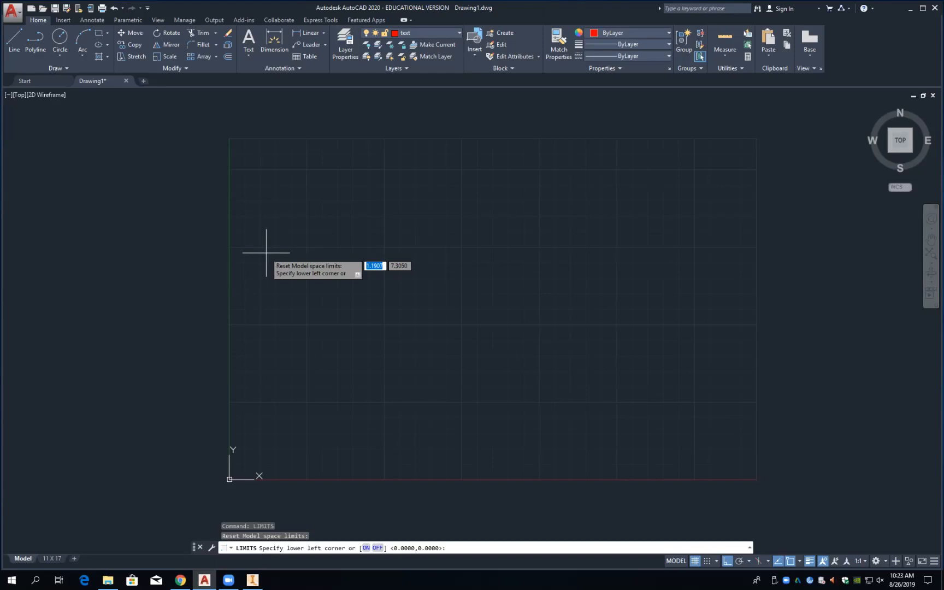
key(Return)
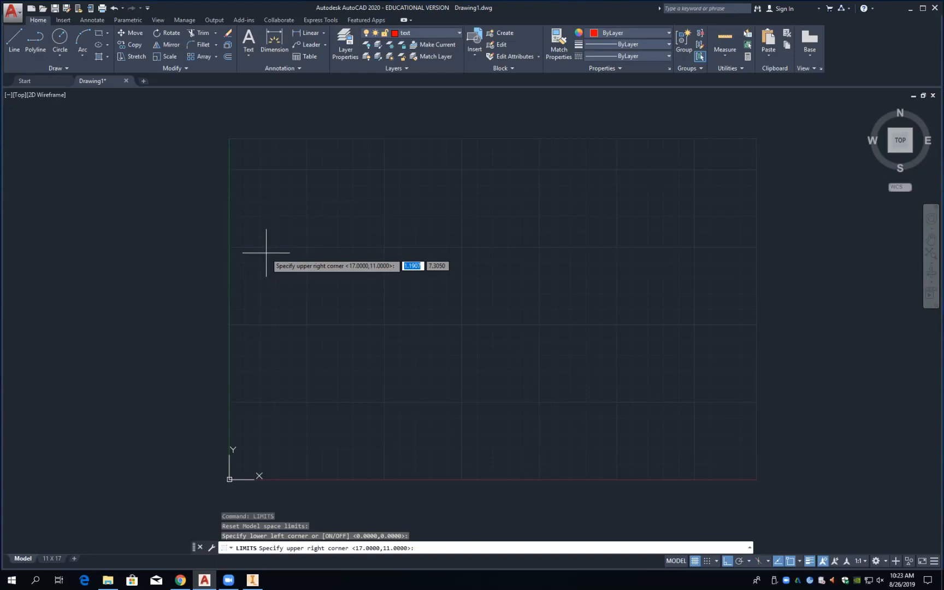
key(Return)
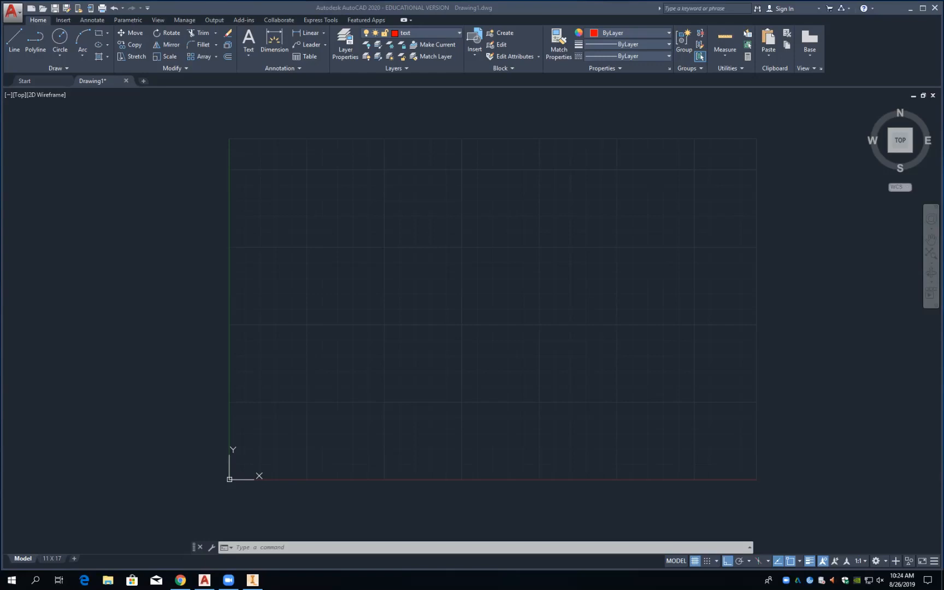
Step: Run LIMITS keeping 0,0 and enter 17 for the upper-right corner
click(398, 336)
text(li)
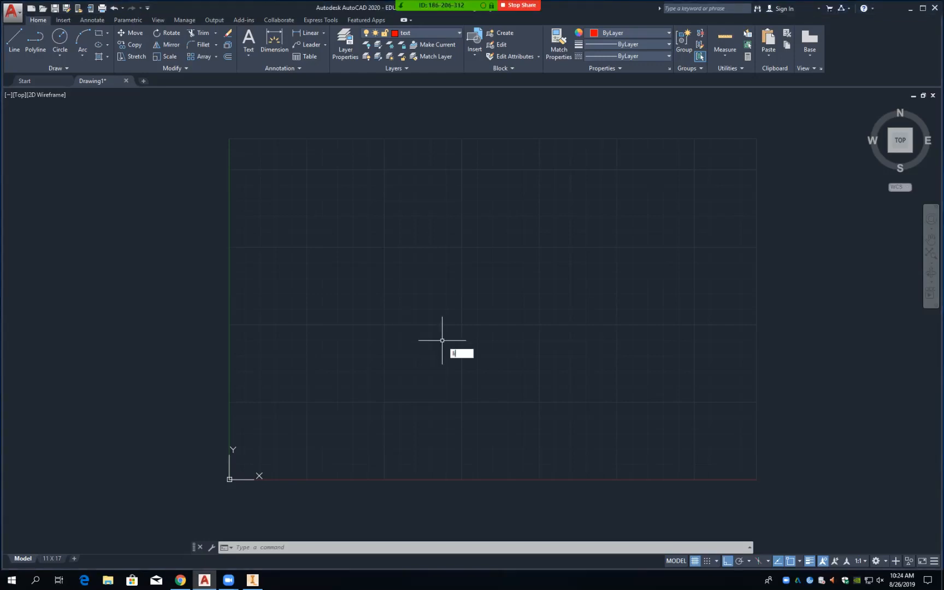
text(mits)
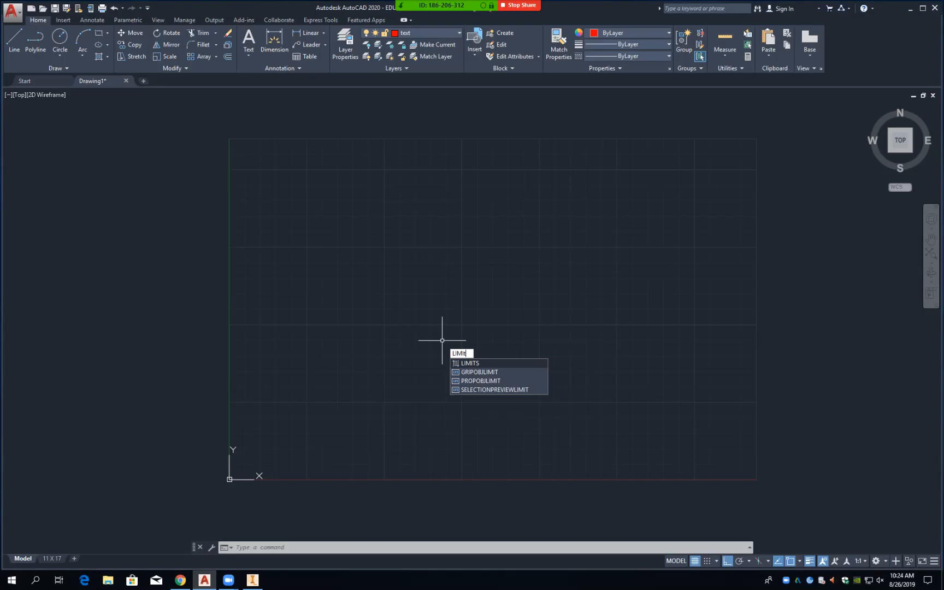
key(Return)
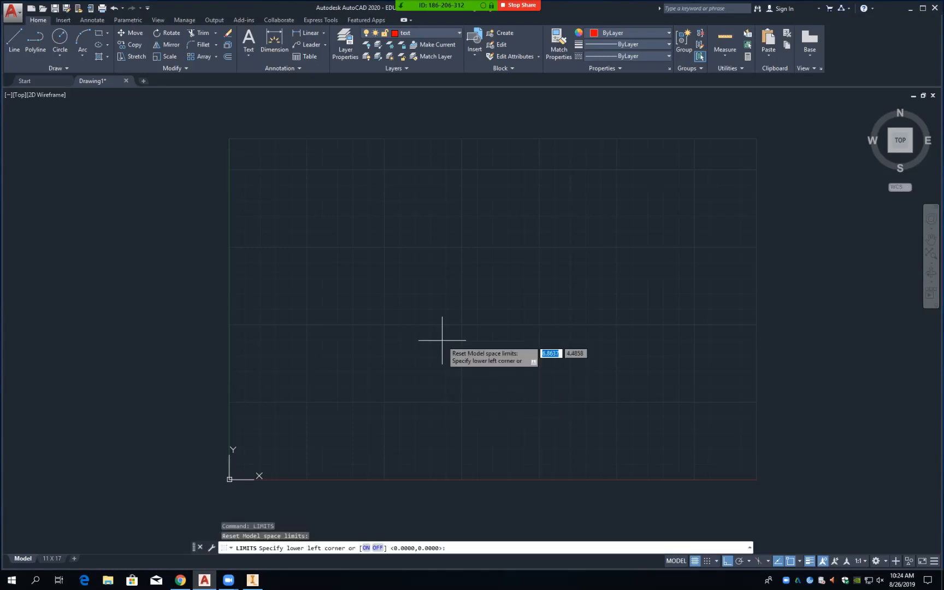
key(Return)
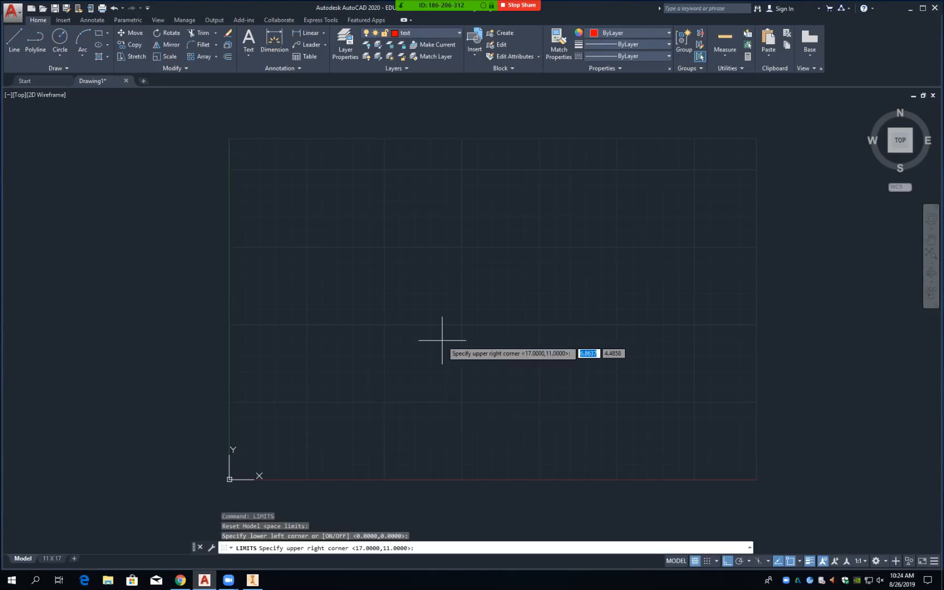
text(17)
key(Return)
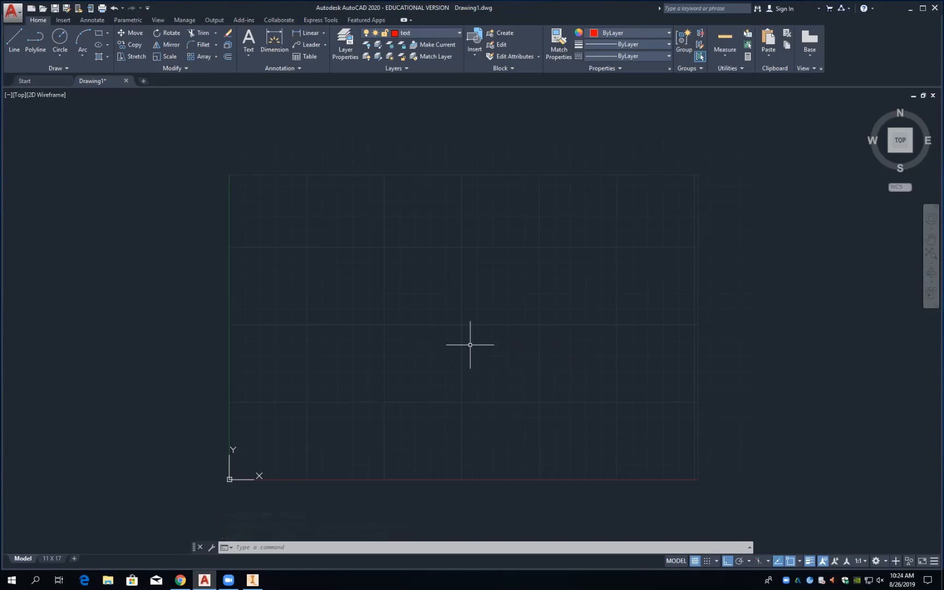
Step: Rerun LIMITS with 0,0 lower-left and set the upper-right corner to 17,11
text(limits)
key(Return)
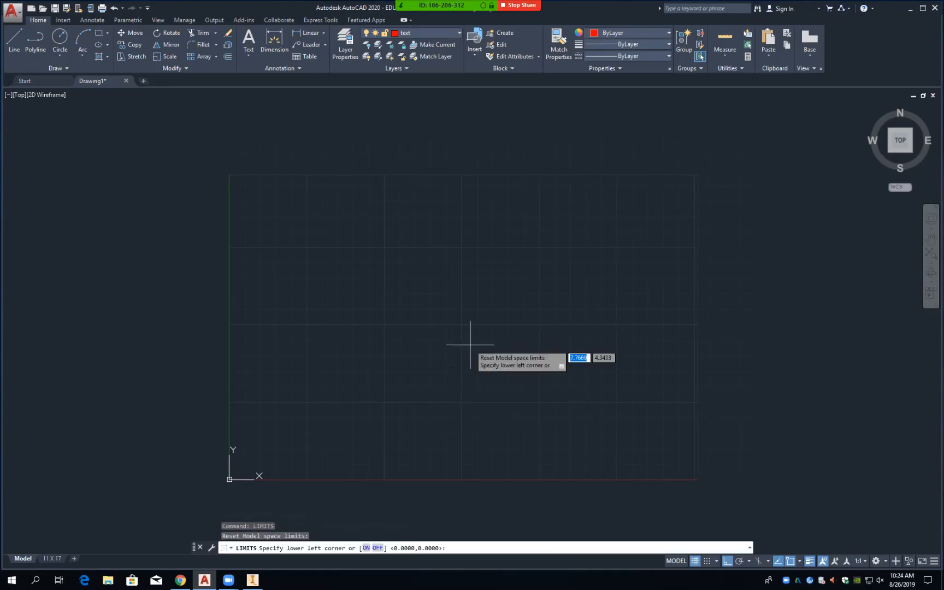
key(Return)
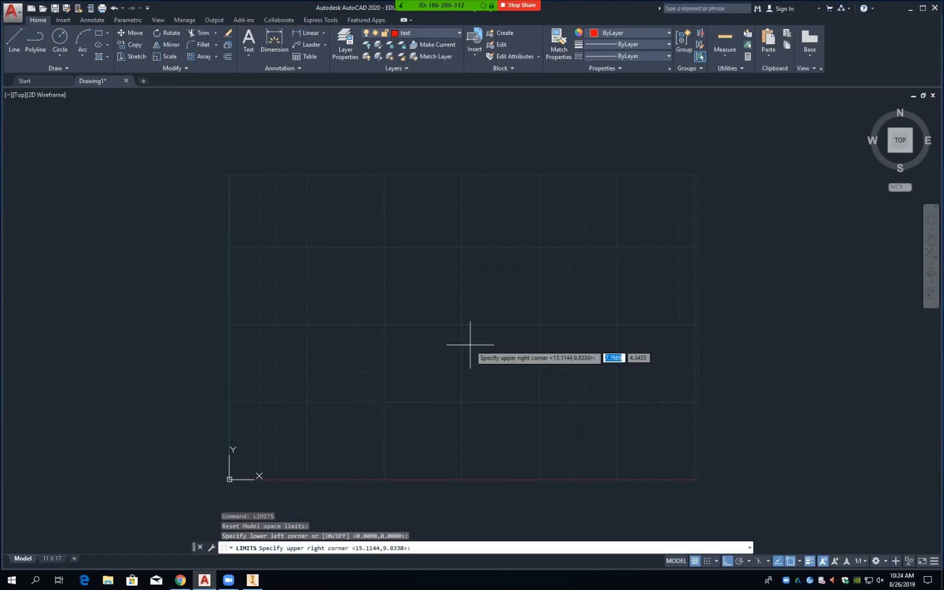
text(17)
key(Tab)
text(11)
key(Return)
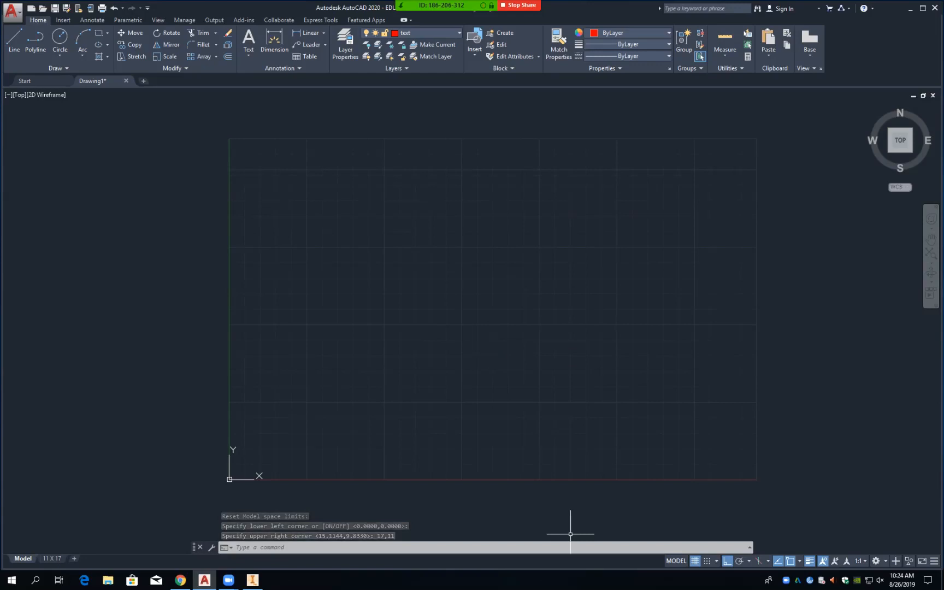
Step: Uncheck 'Display grid beyond Limits' in Drafting Settings so the grid stays within 17 by 11
click(717, 561)
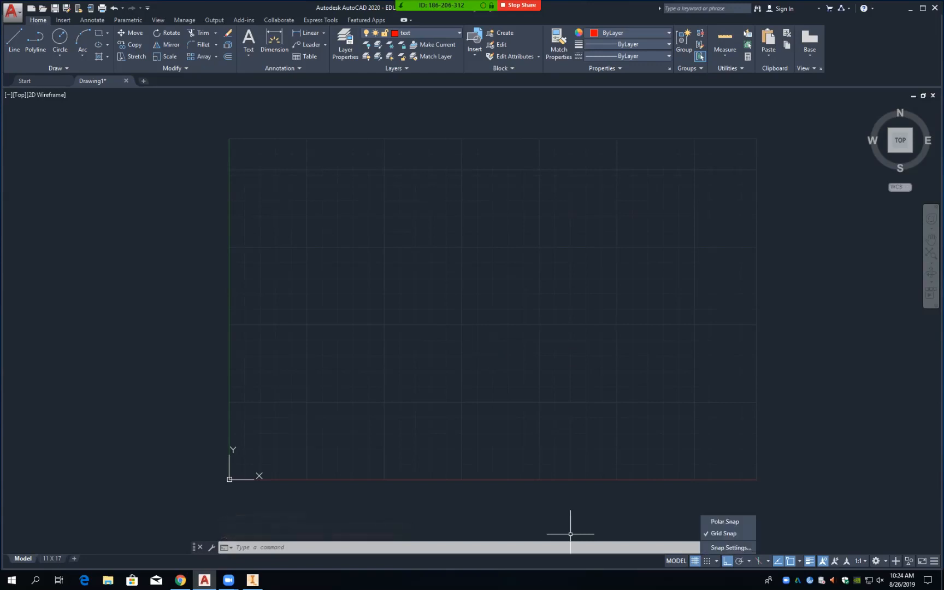
click(732, 547)
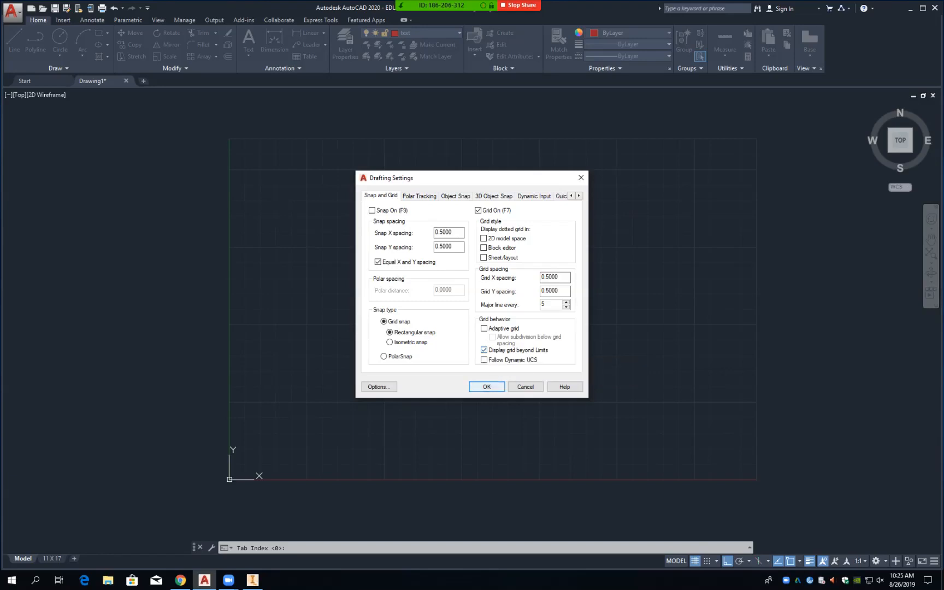
click(489, 387)
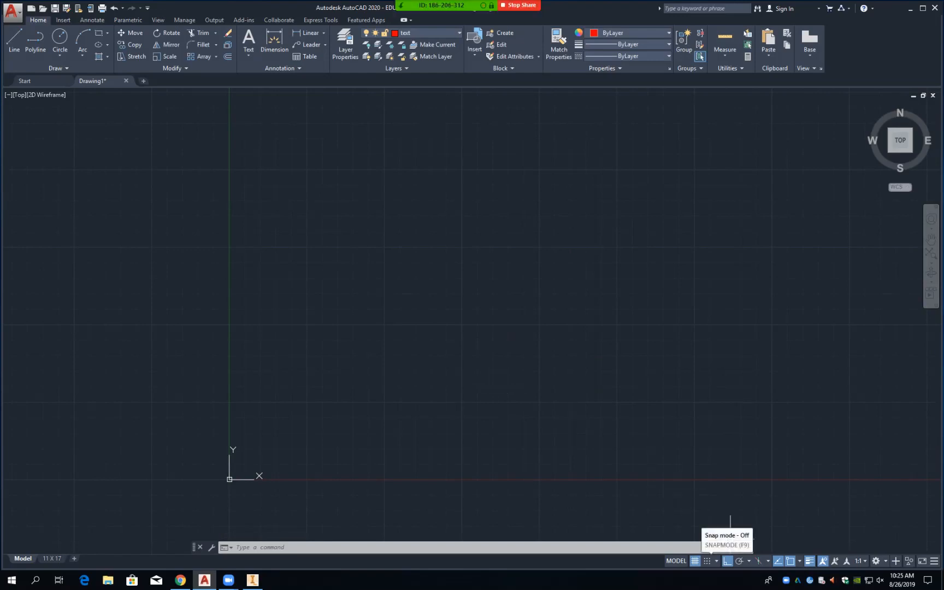
click(717, 561)
click(731, 547)
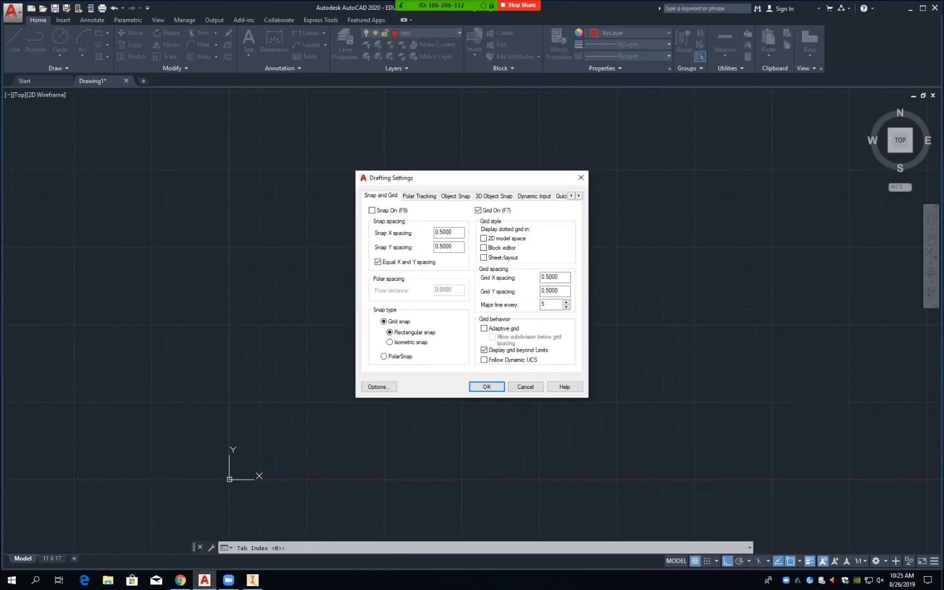
click(484, 350)
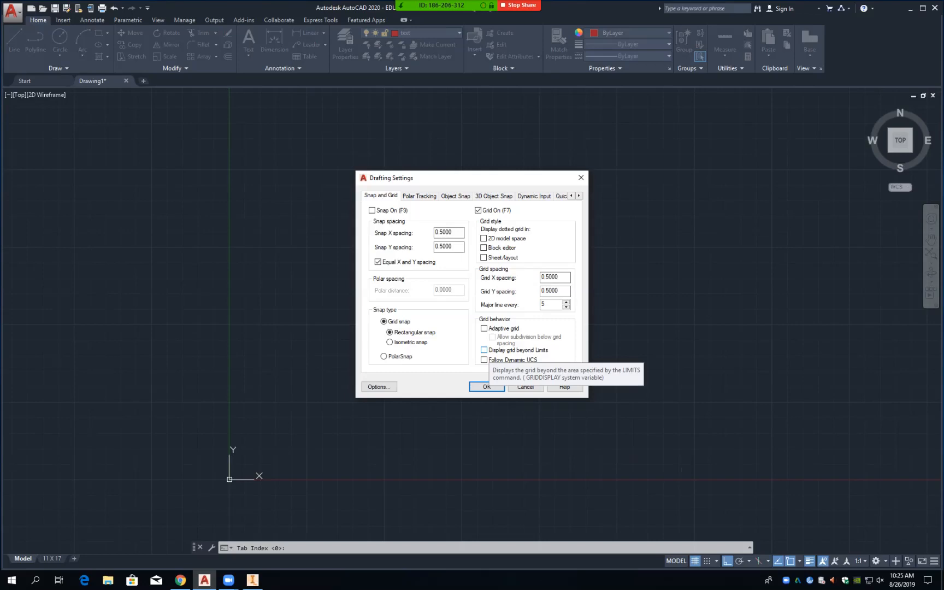
click(493, 387)
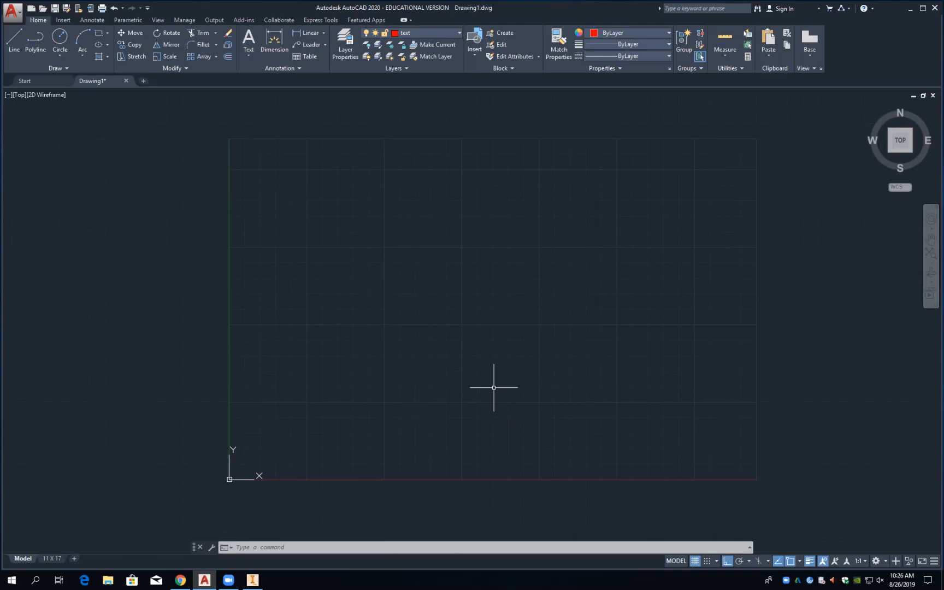
Step: Open the layer manager with LAYER and delete the CENTER, HIDDEN and Layer1 layers
text(LAYER)
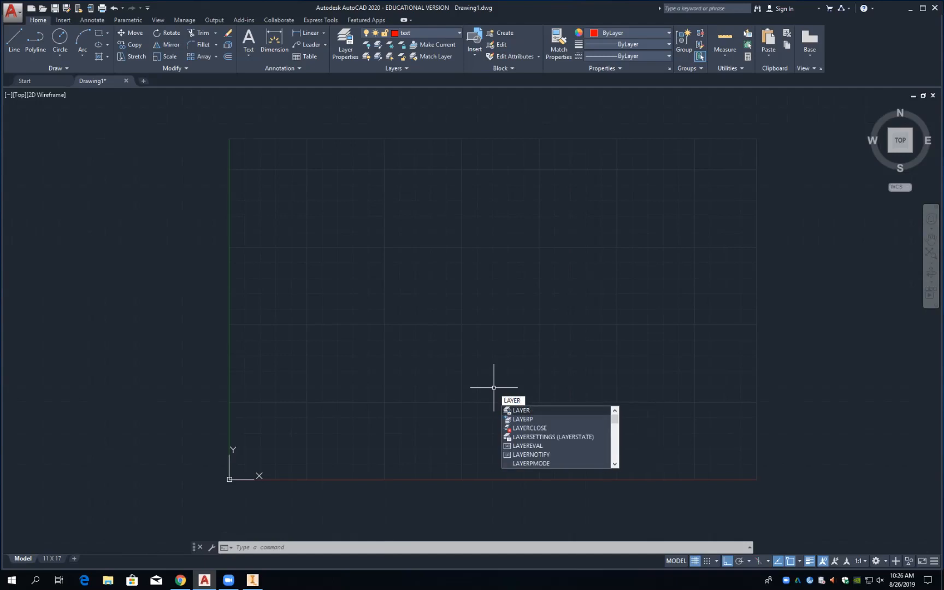
key(Return)
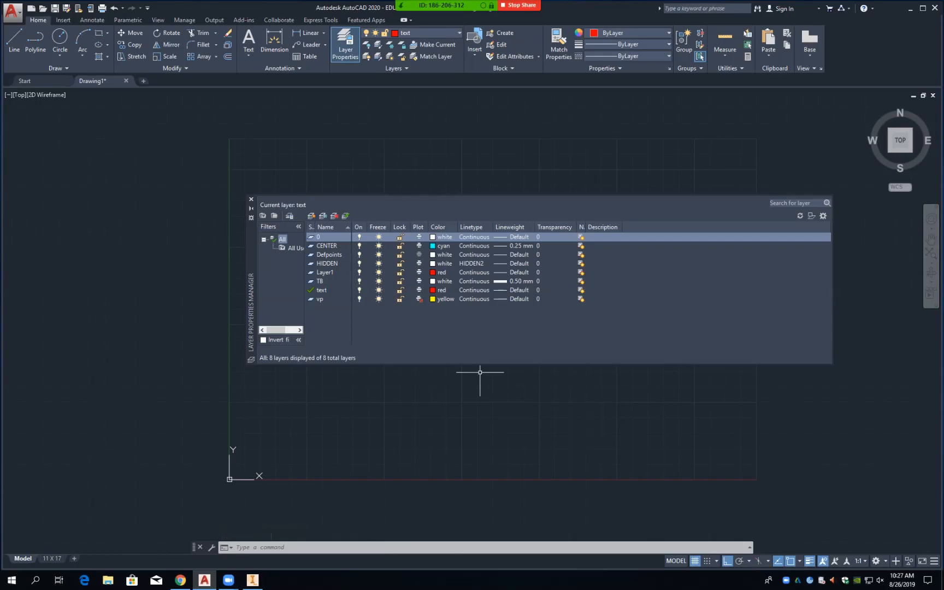
click(473, 246)
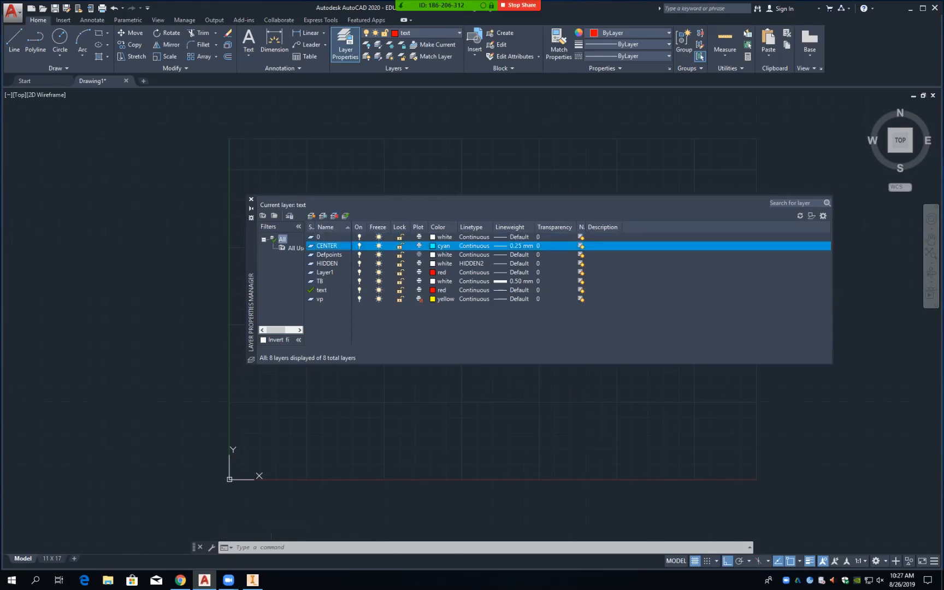
key(Delete)
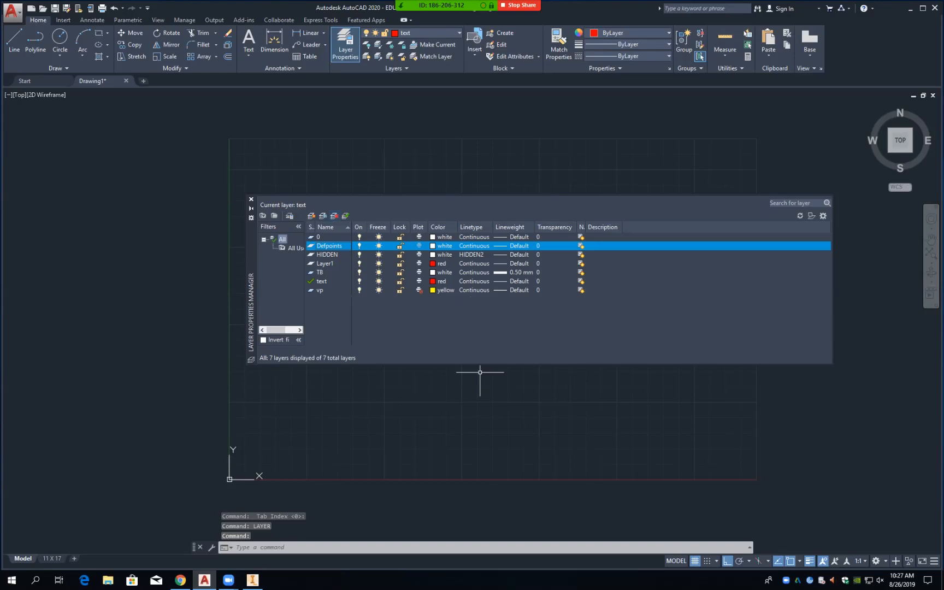
click(327, 255)
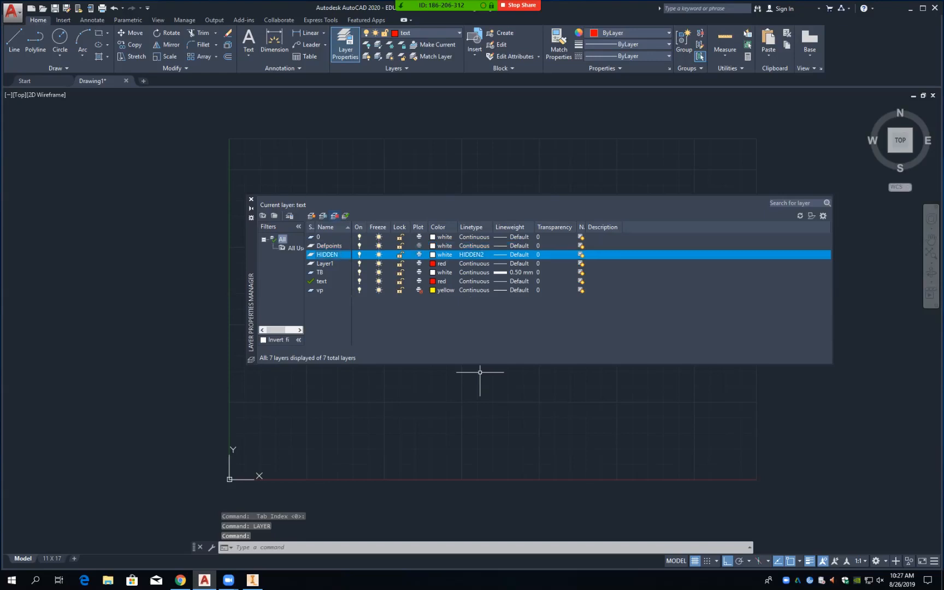
key(Delete)
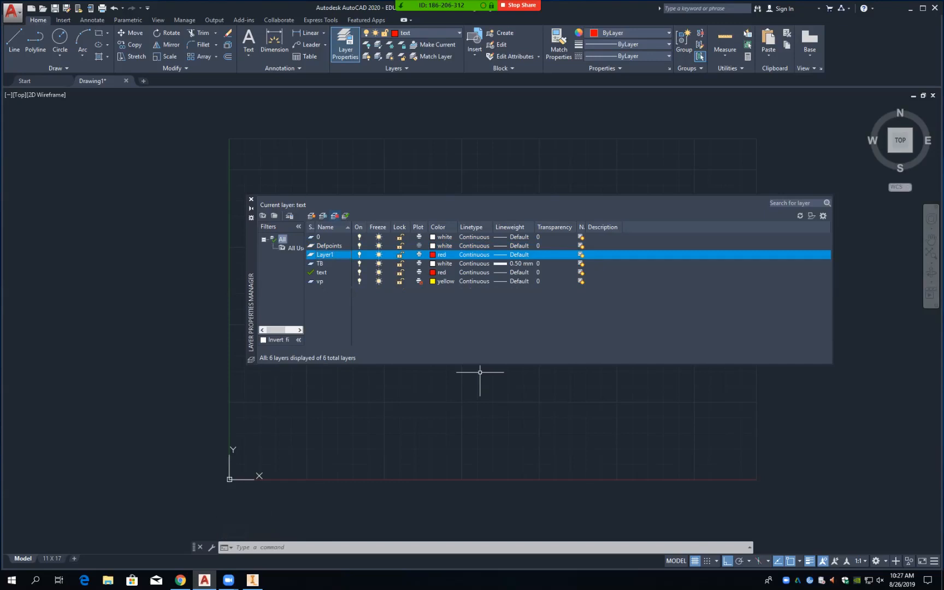
key(Delete)
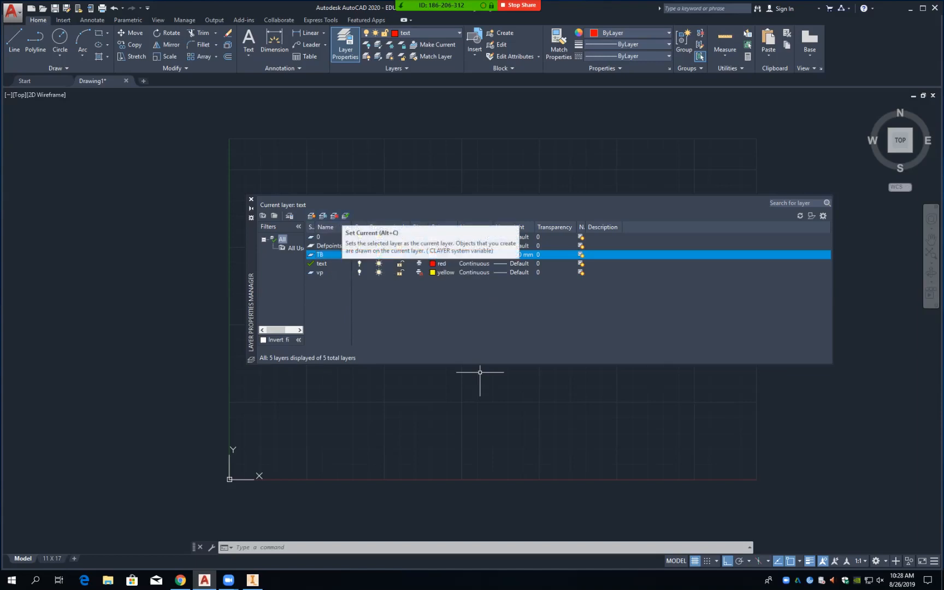
Step: Create a new layer named OBJECT and colour it green
click(311, 216)
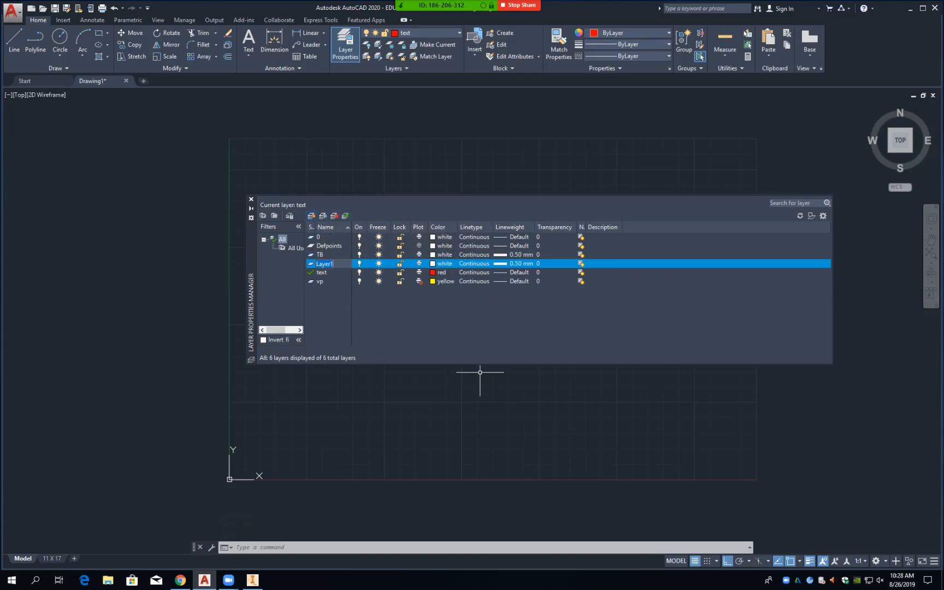
text(OBJECT)
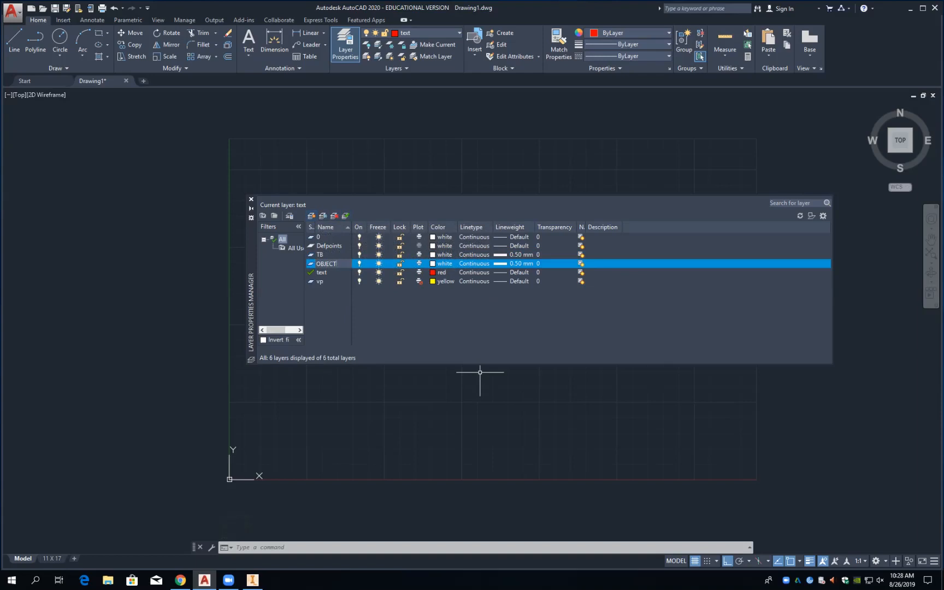
key(Return)
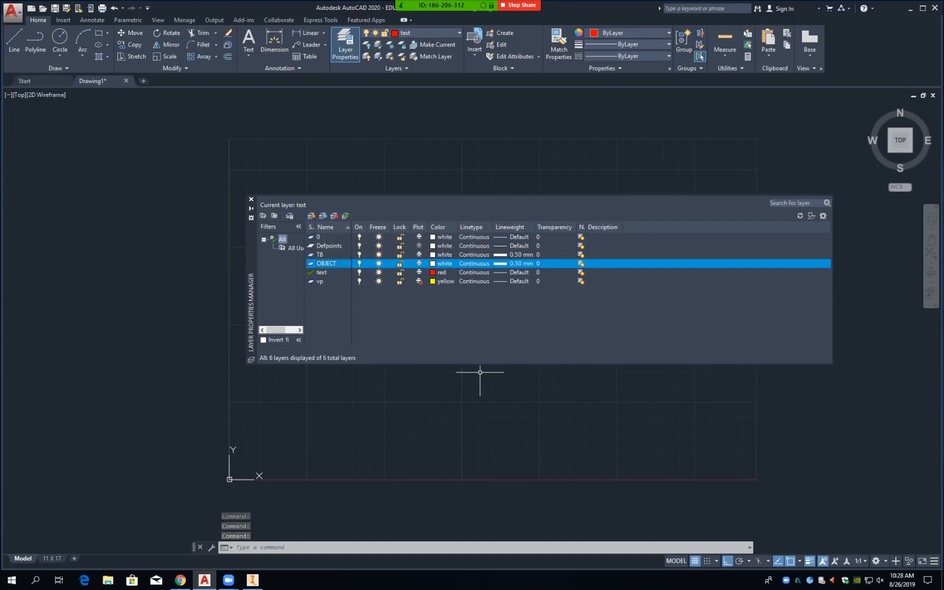
click(435, 266)
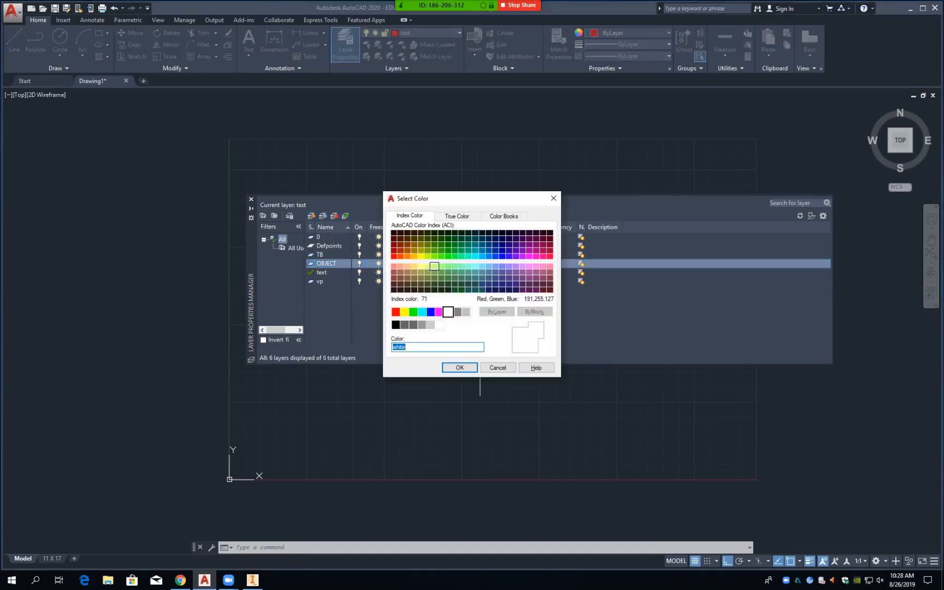
click(413, 312)
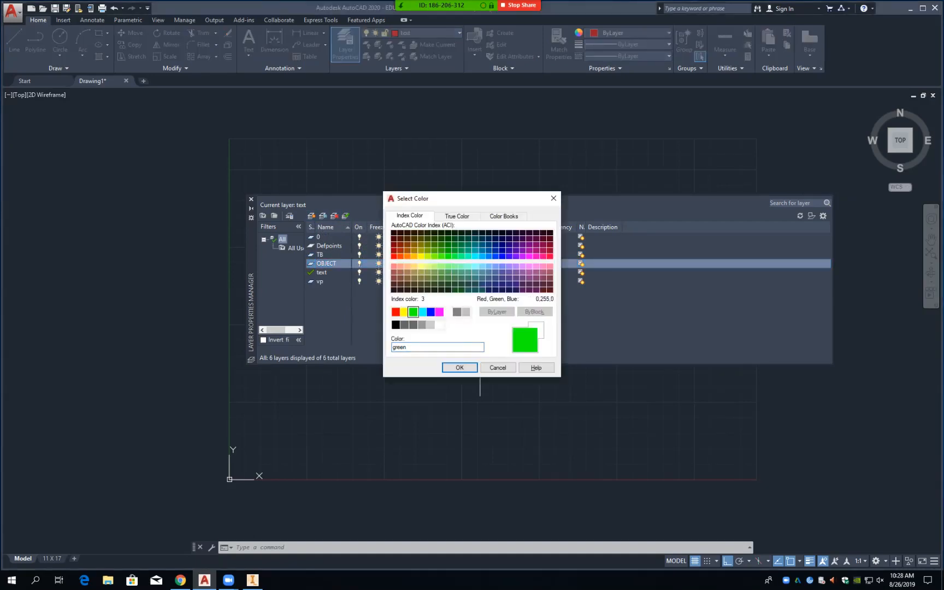
click(460, 367)
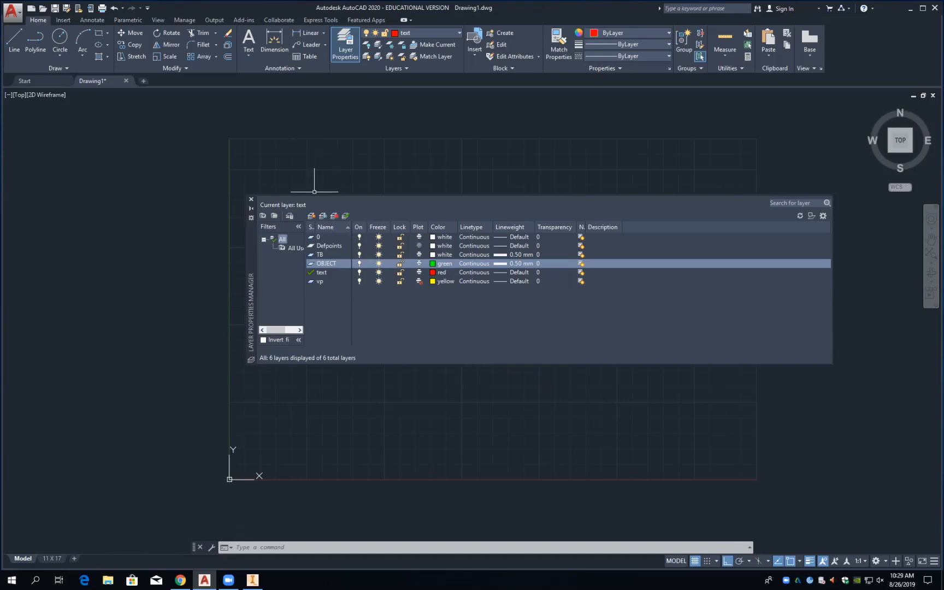
Step: Create a magenta HIDDEN layer and bring up its linetype choices
click(311, 216)
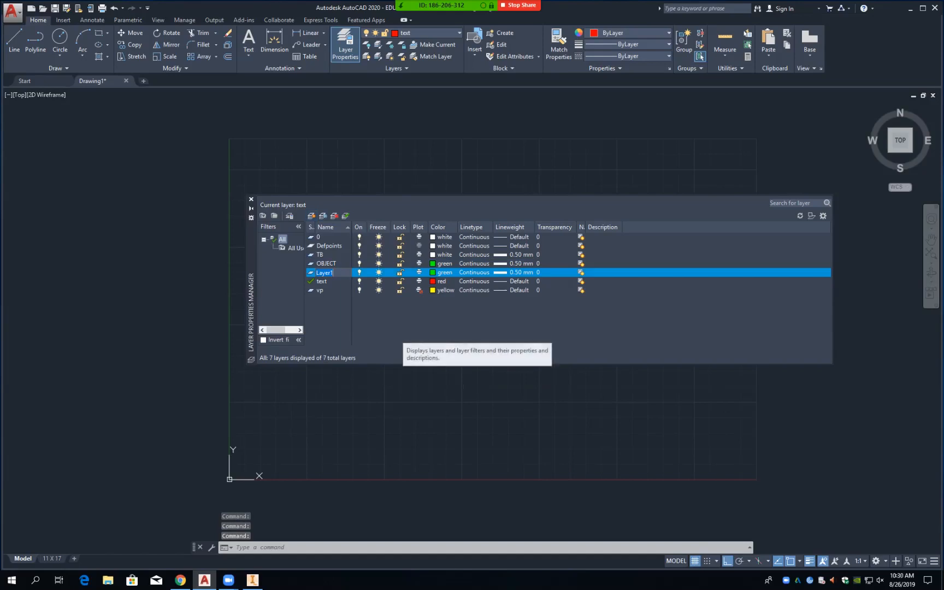
key(BackSpace)
text(HIDDEN)
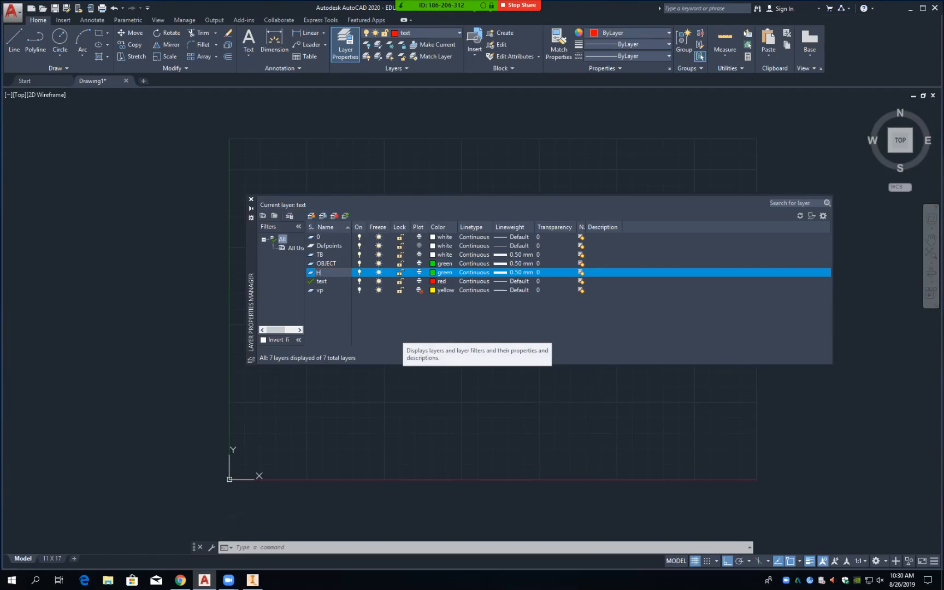
key(Return)
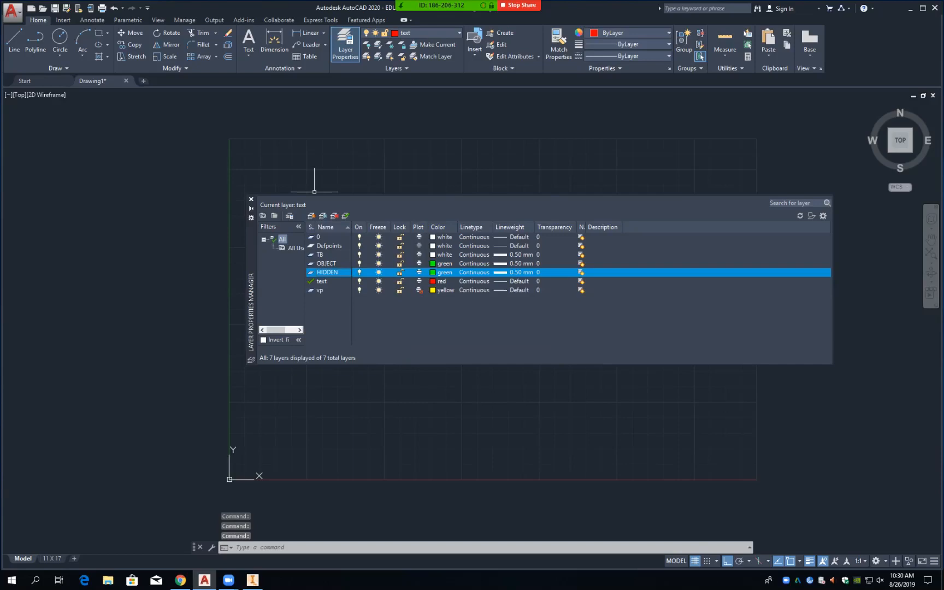
click(444, 272)
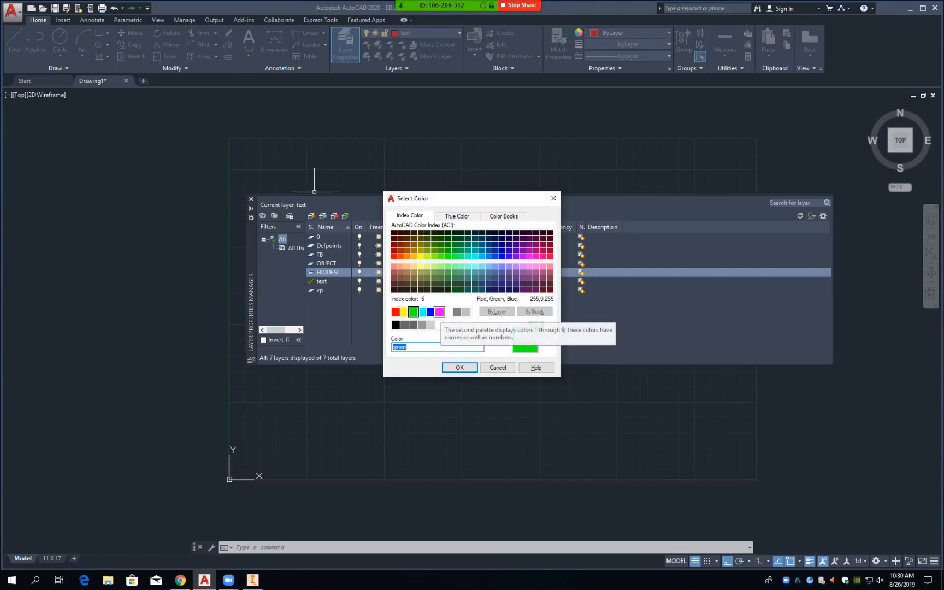
click(440, 312)
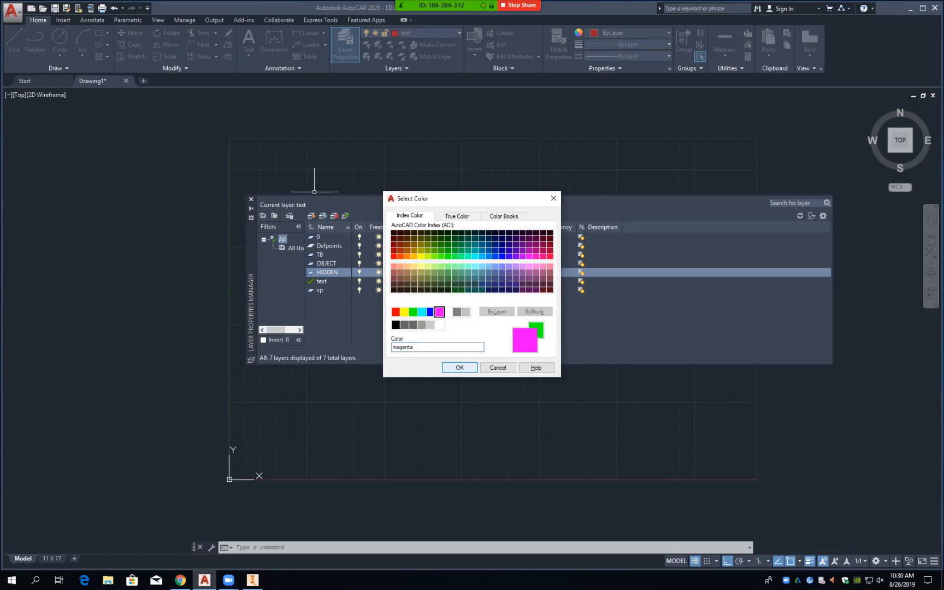
click(460, 368)
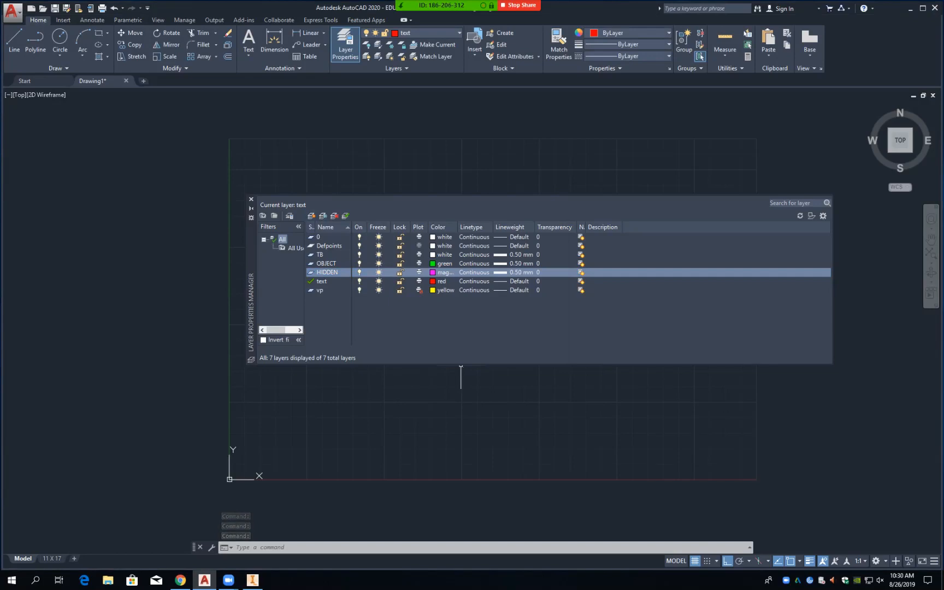
click(473, 272)
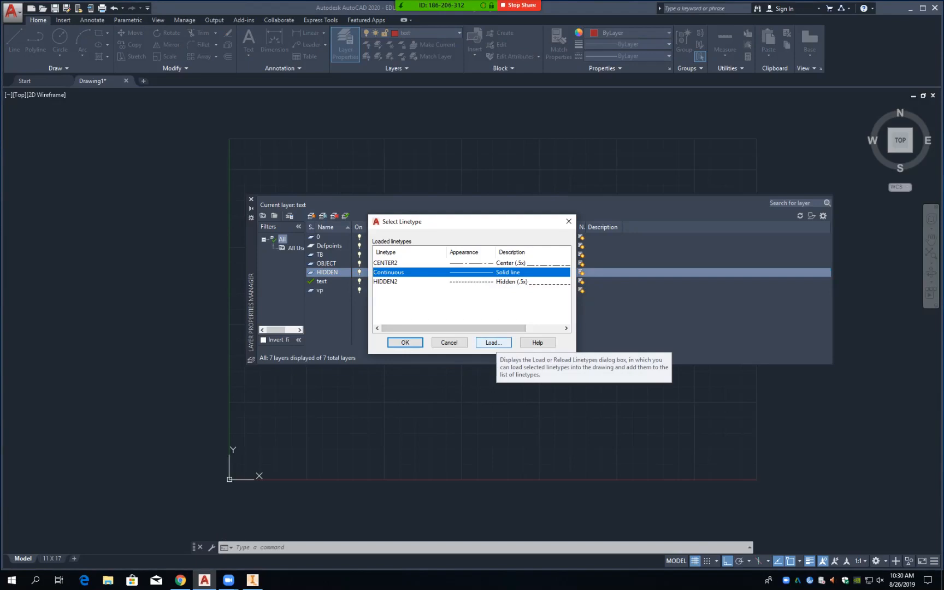
click(493, 342)
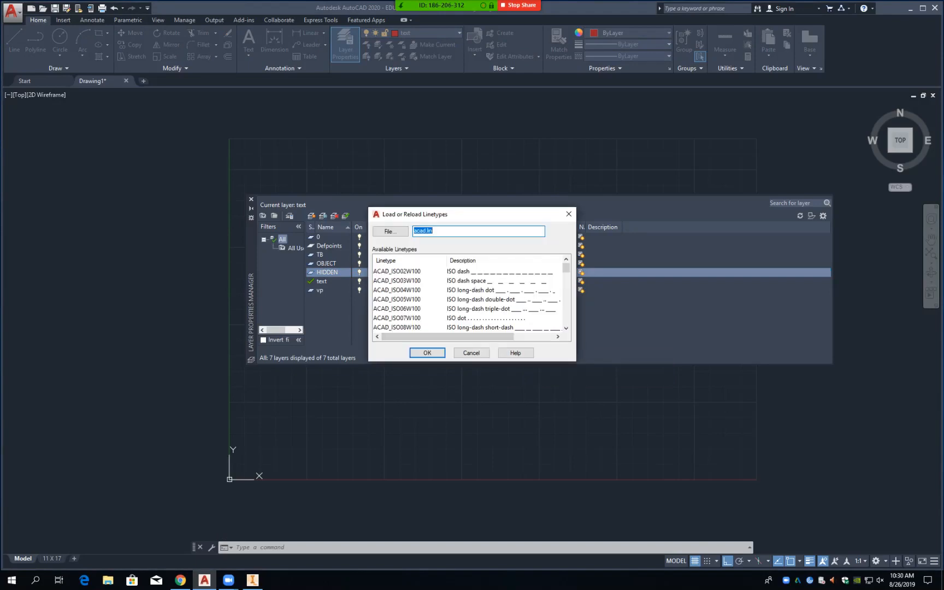
drag(576, 360, 644, 517)
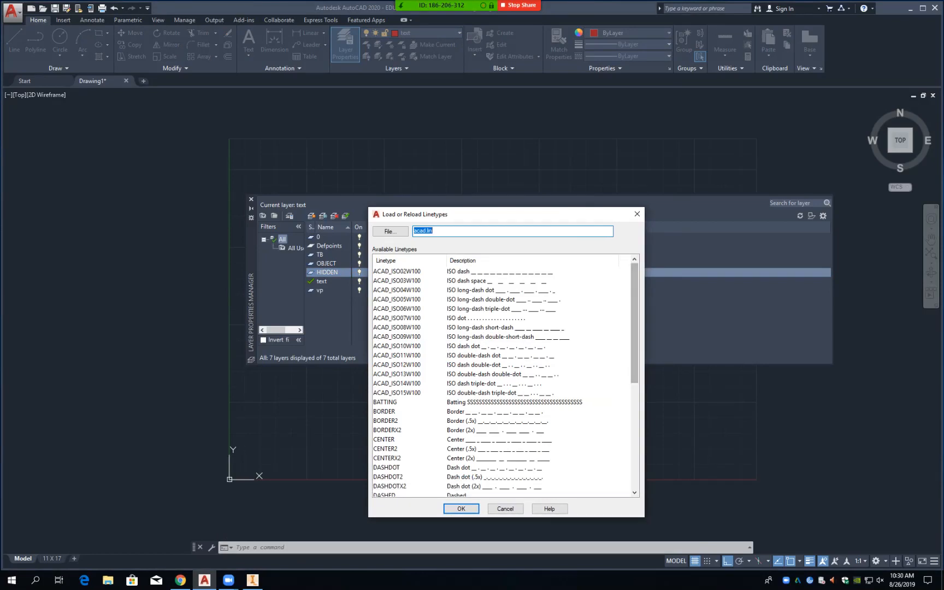
scroll(634, 366, down, 5)
scroll(634, 366, down, 2)
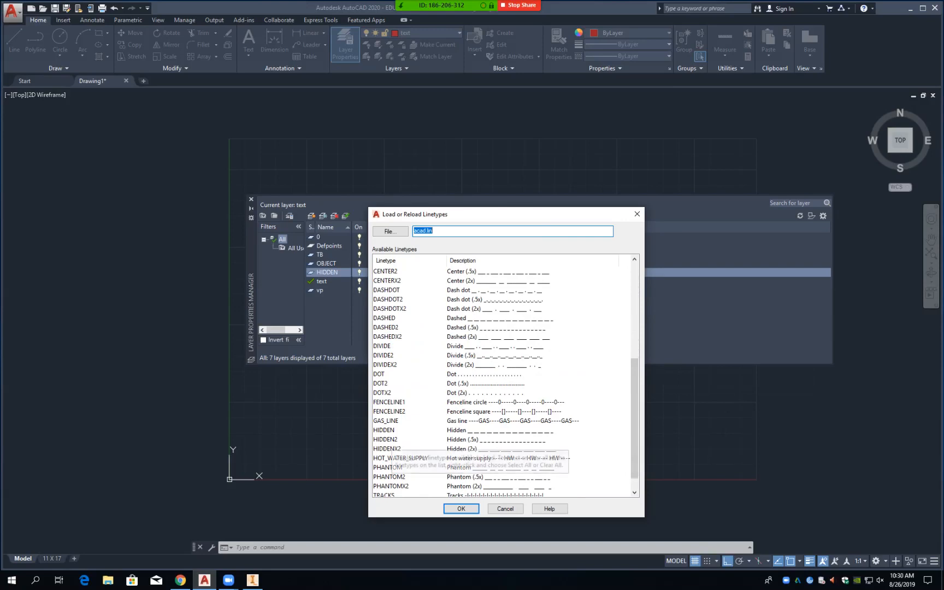
click(387, 440)
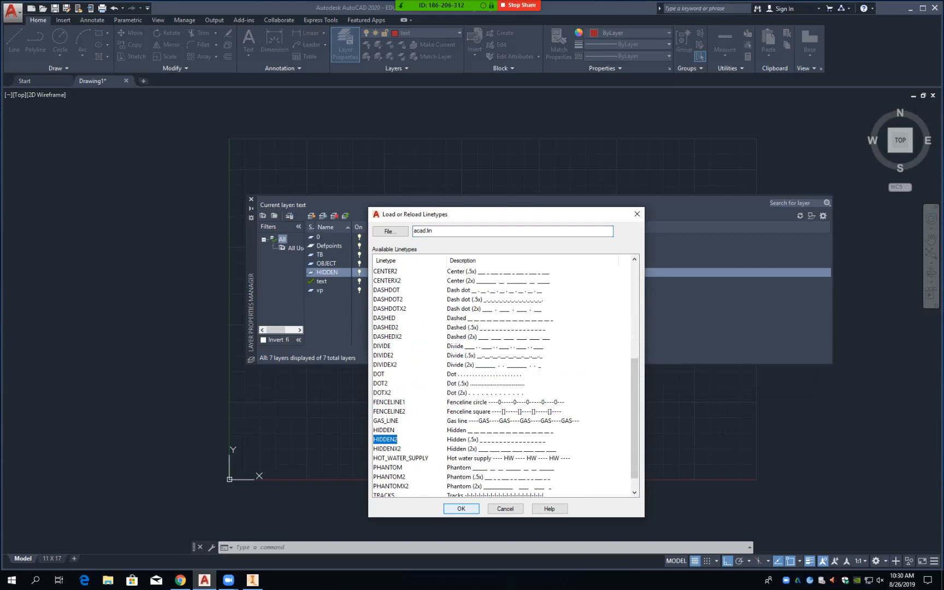
key(Return)
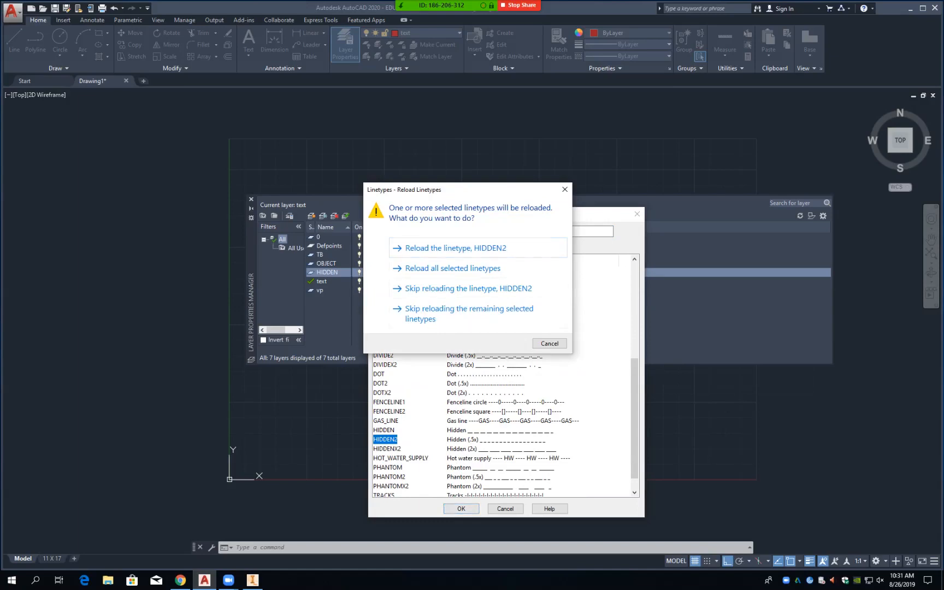
key(Return)
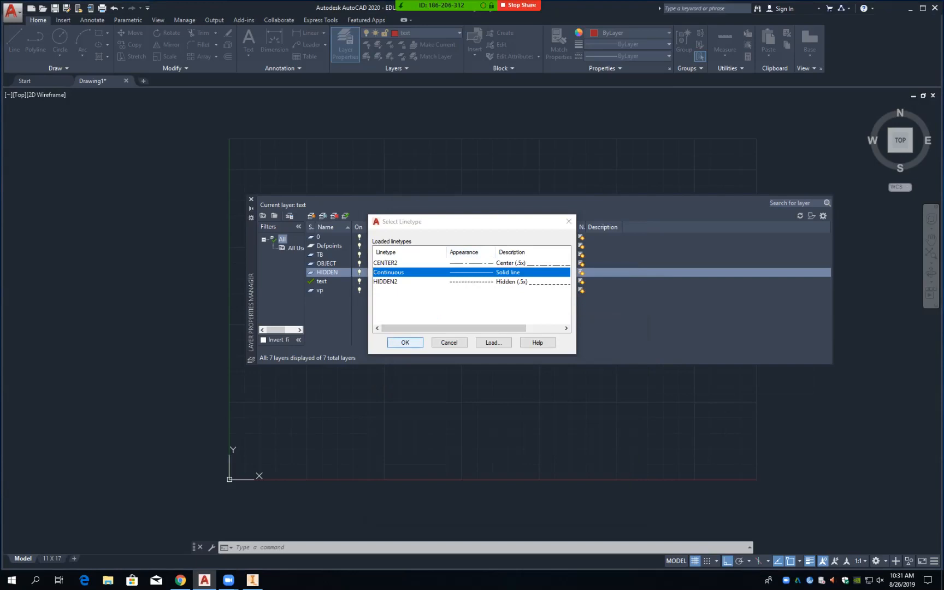
Step: Give the HIDDEN layer the HIDDEN2 linetype and a 0.40 mm lineweight
click(405, 343)
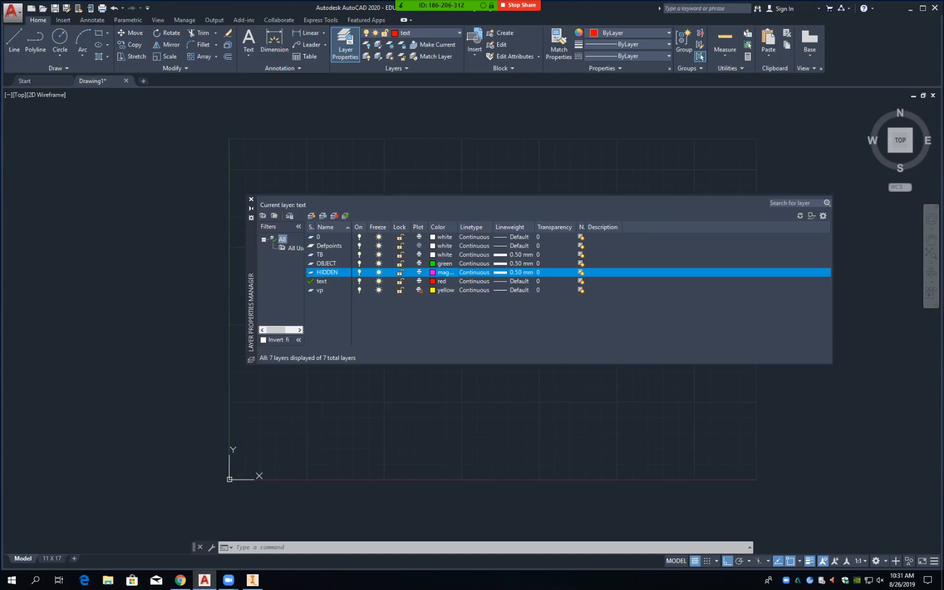
click(515, 272)
click(474, 303)
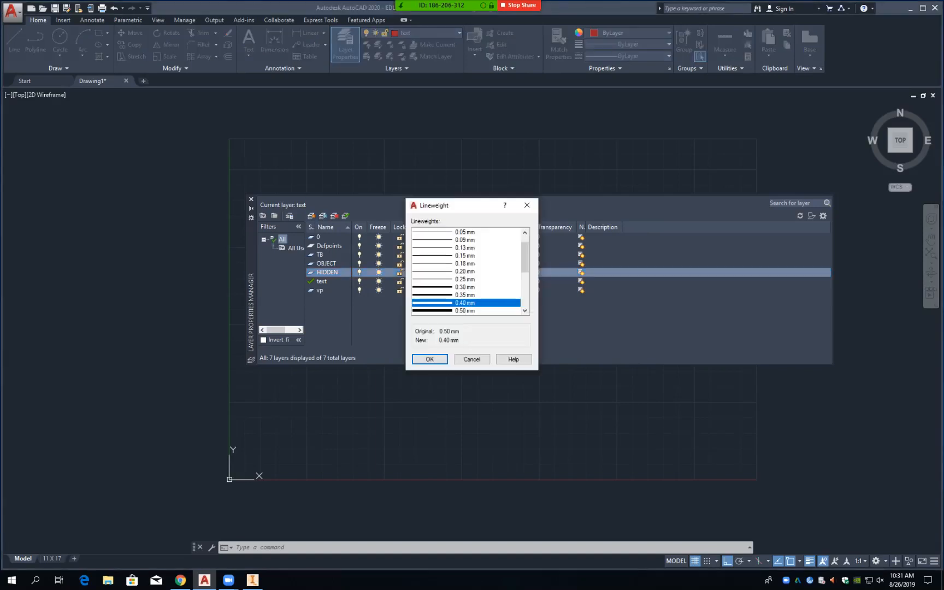
click(430, 359)
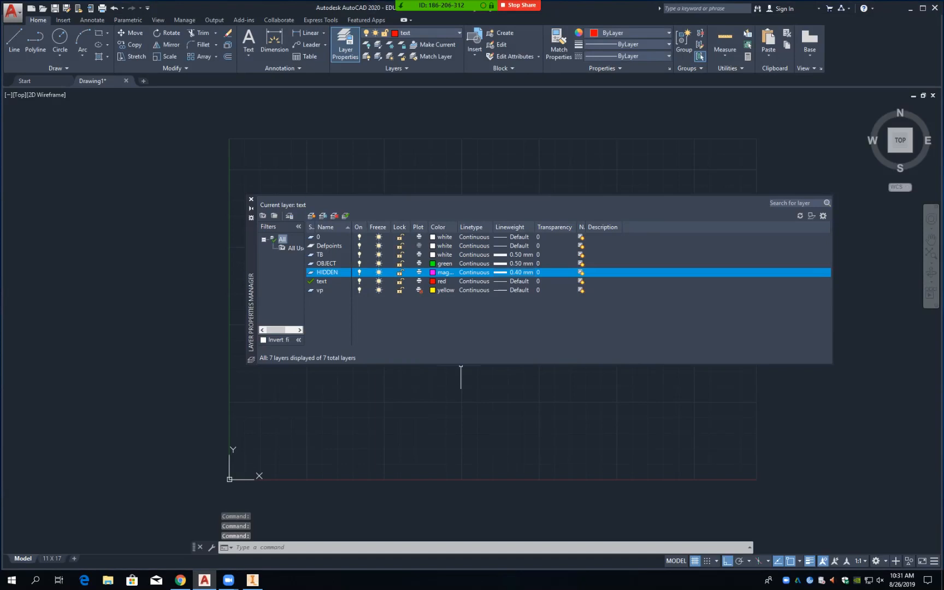
click(474, 273)
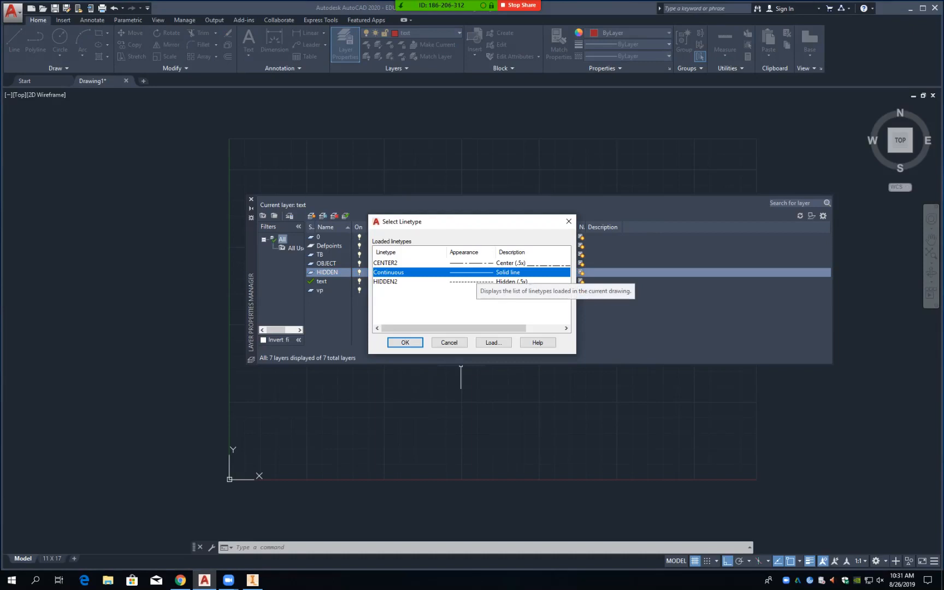
click(405, 342)
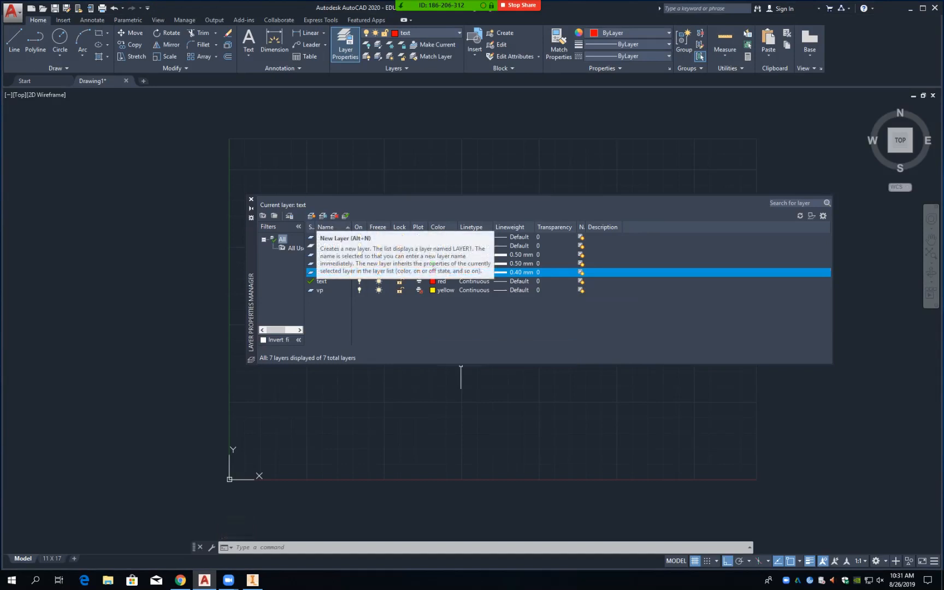
Step: Add a cyan layer named CENTER, followed by another new layer
click(312, 216)
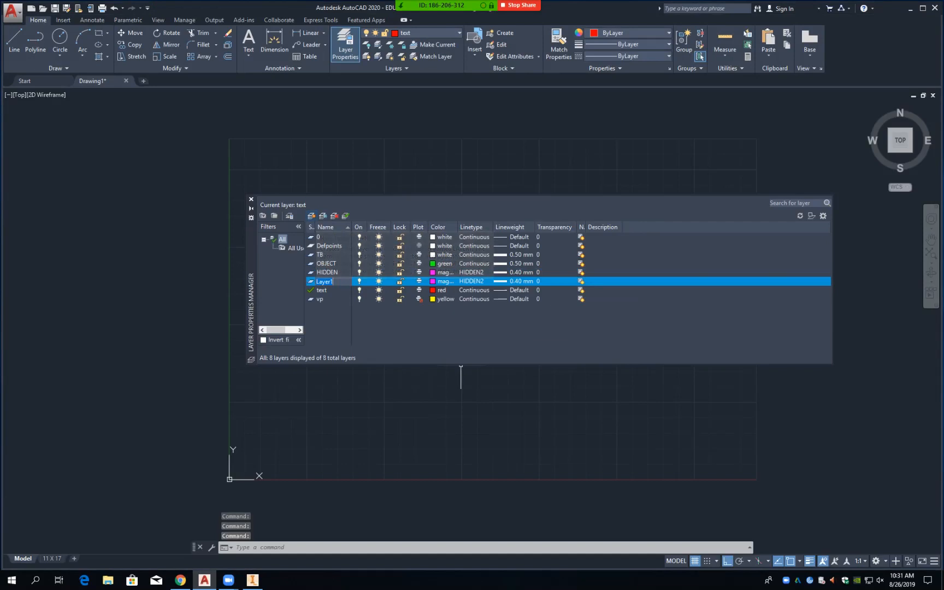
text(CENTER)
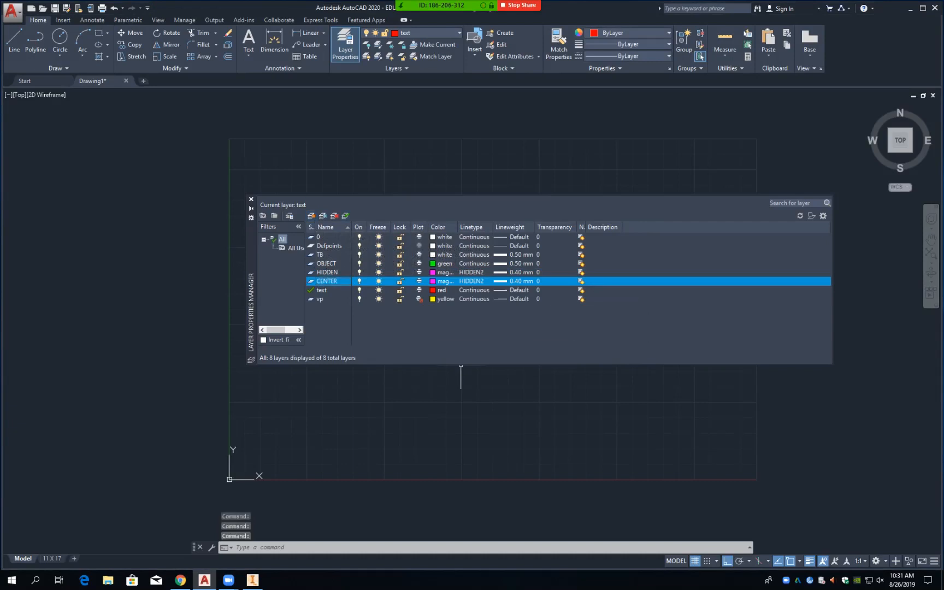
click(434, 281)
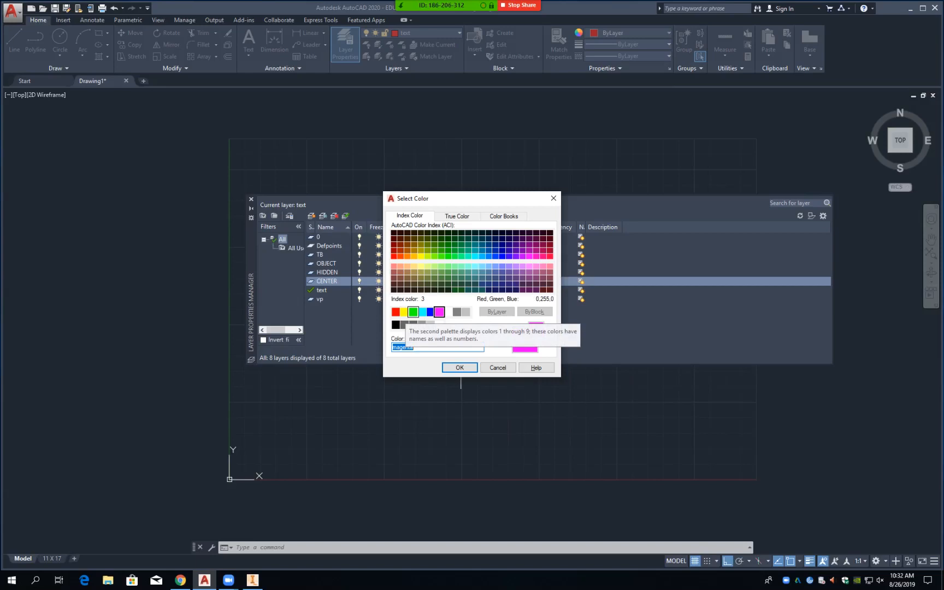
click(423, 312)
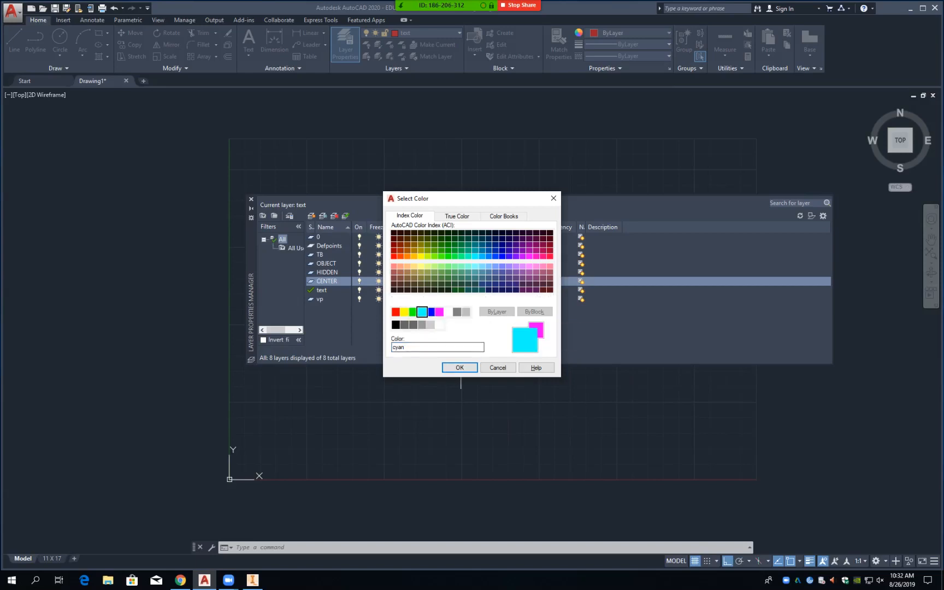
click(460, 368)
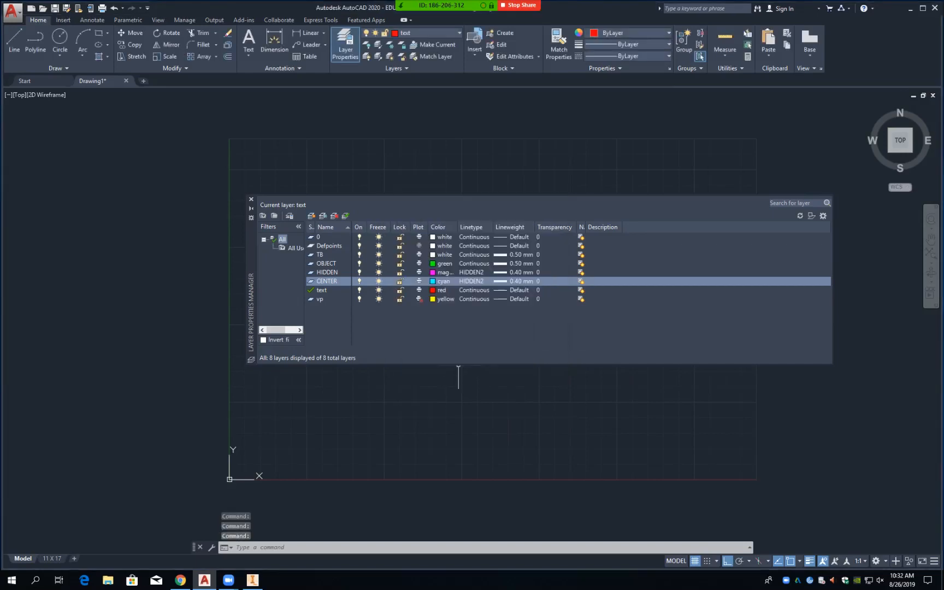
click(311, 216)
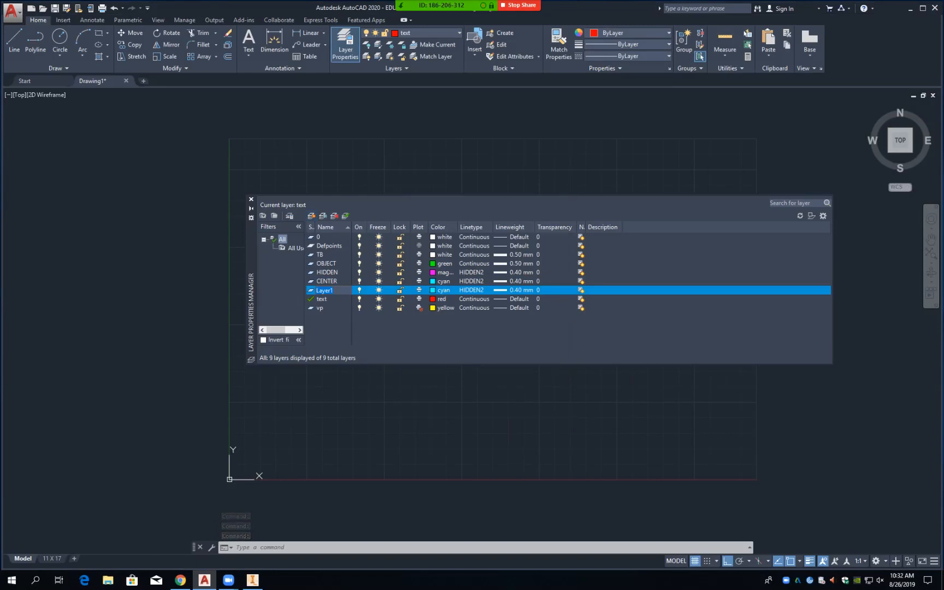
Step: Give CENTER a Continuous linetype and 0.25 mm lineweight, then make Layer1 current
click(472, 281)
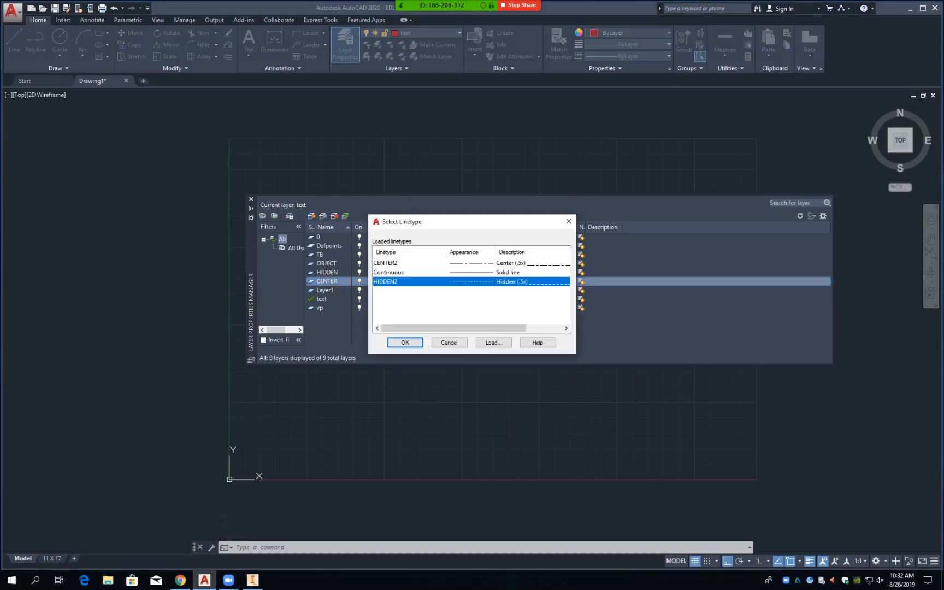
click(405, 273)
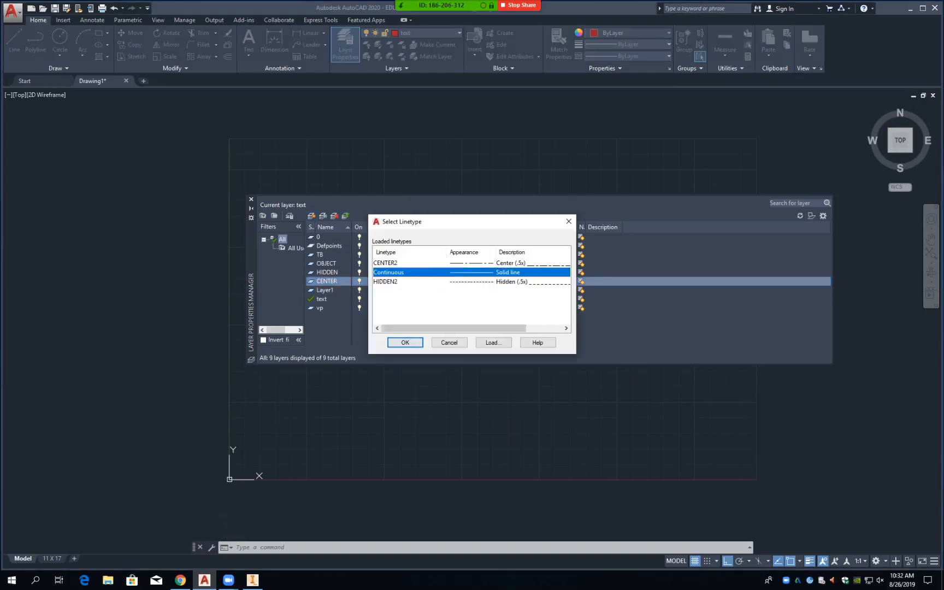
click(405, 342)
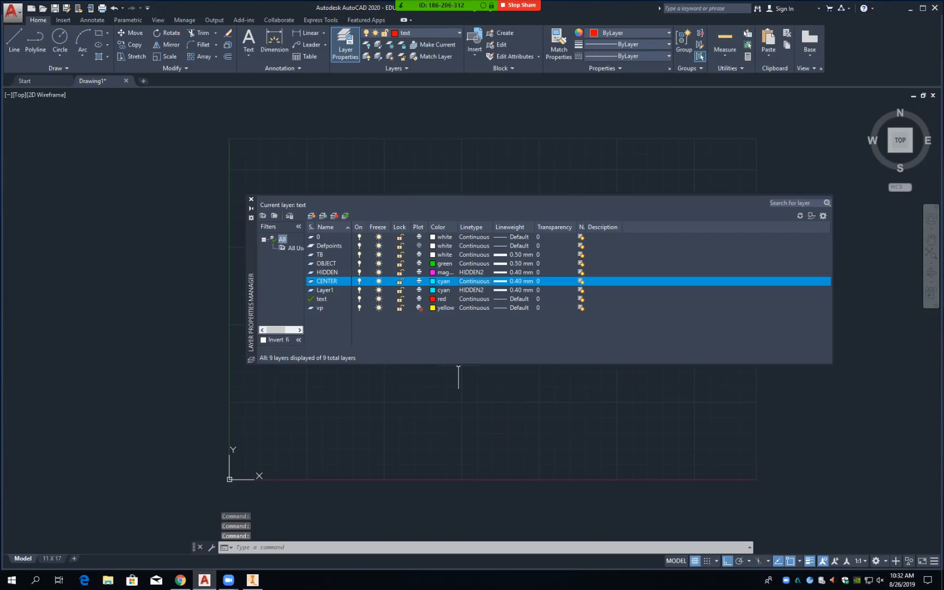
click(514, 282)
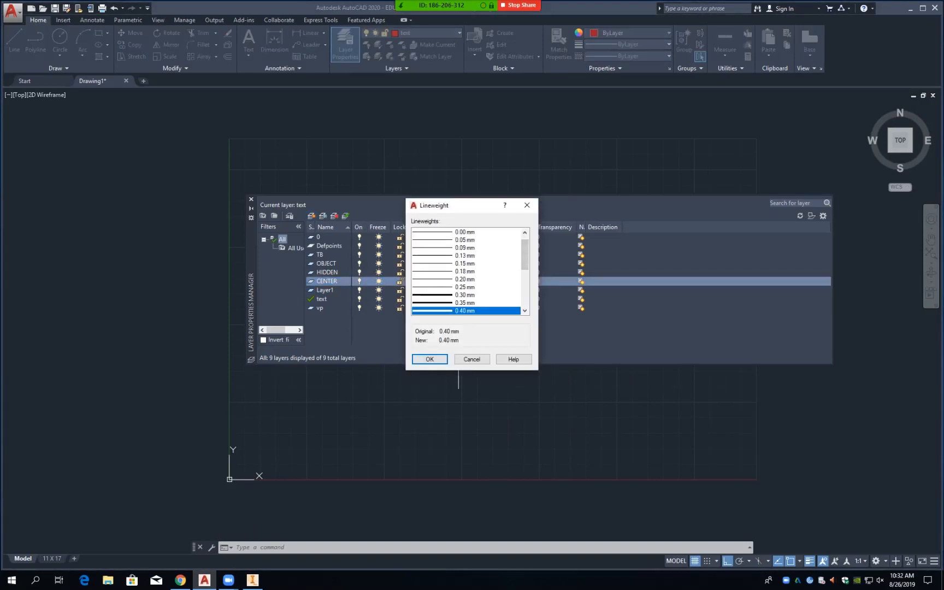
click(465, 287)
click(430, 359)
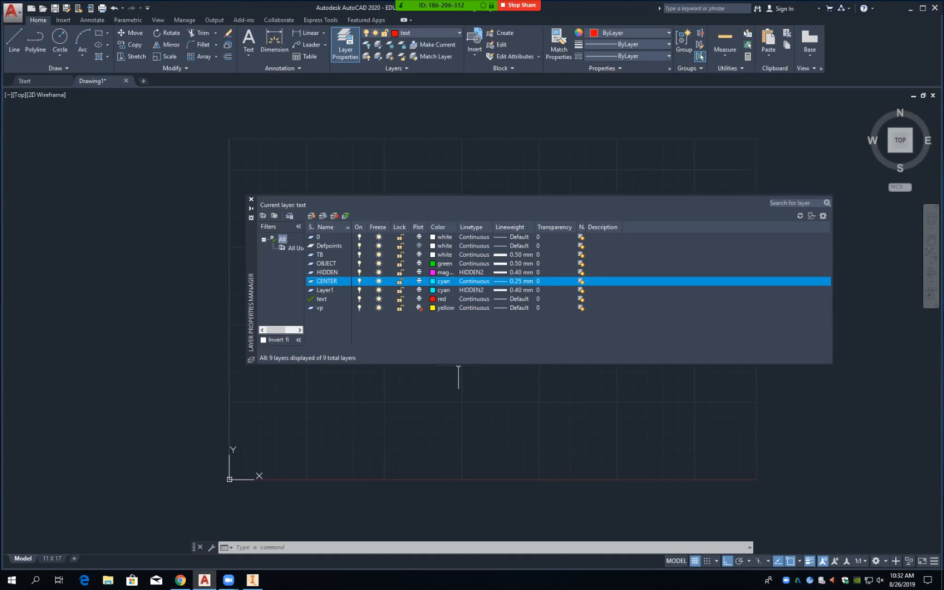
double_click(325, 290)
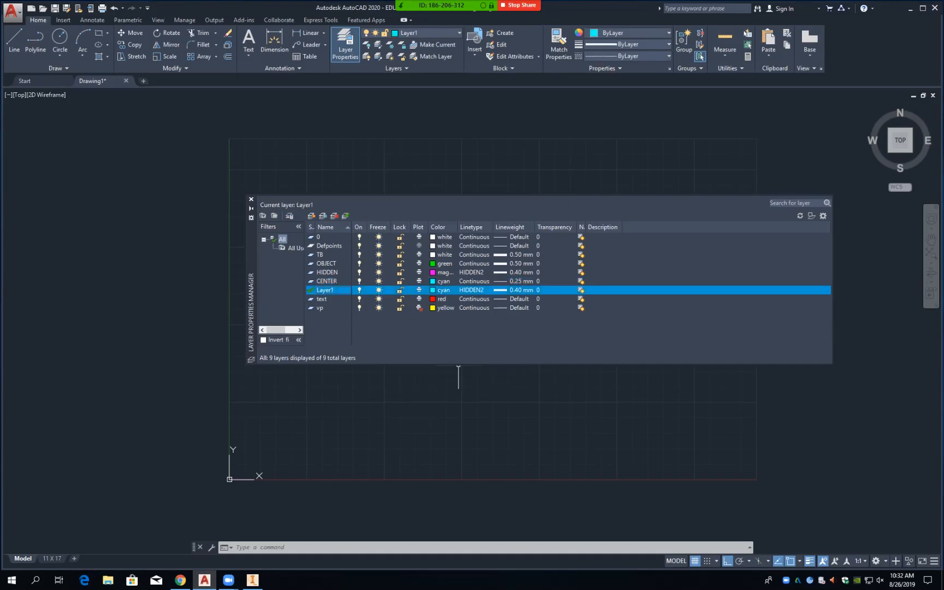
Step: Rename the Layer1 layer to DIMENSION from its right-click menu
right_click(334, 290)
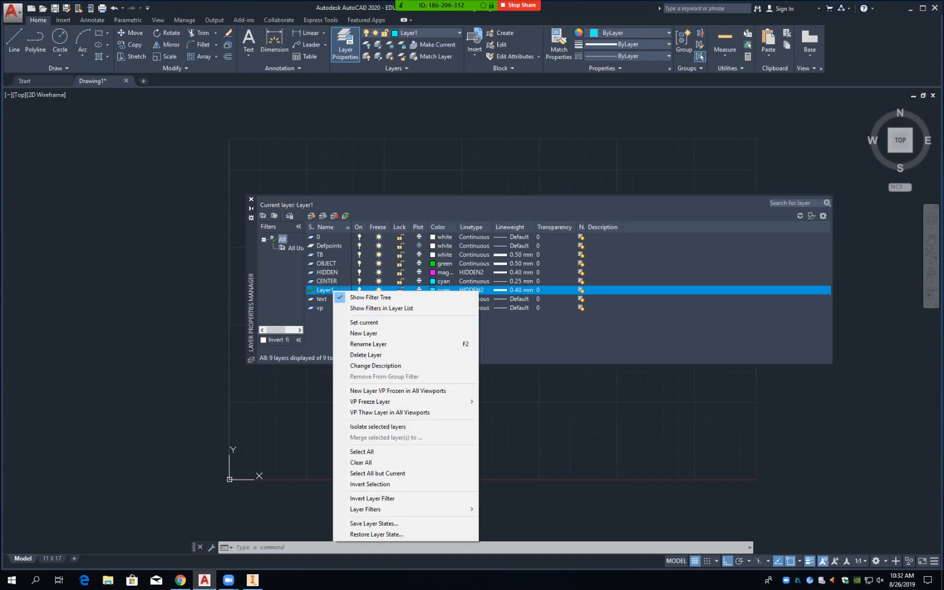
click(459, 344)
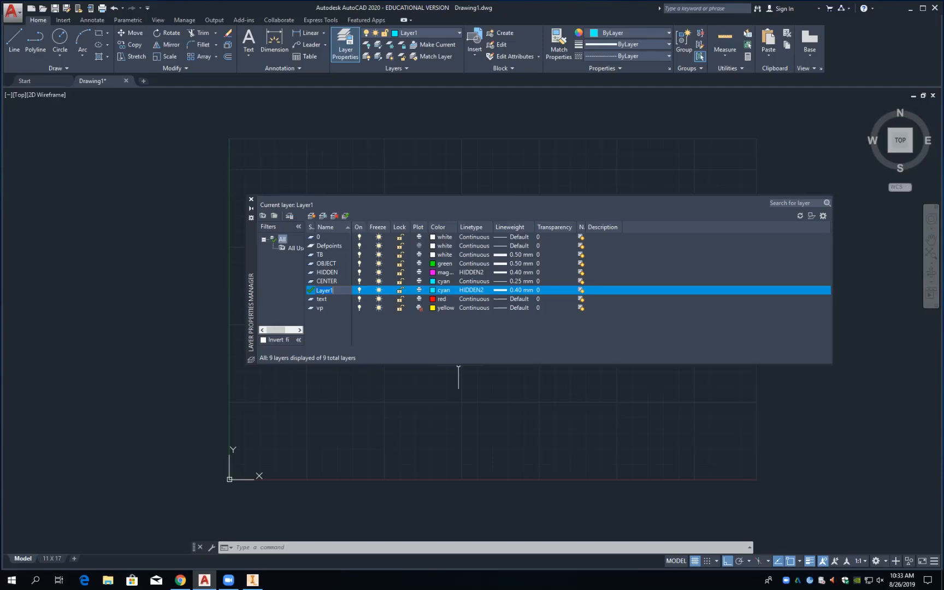
text(dIMENSION)
key(Return)
key(Return)
key(Return)
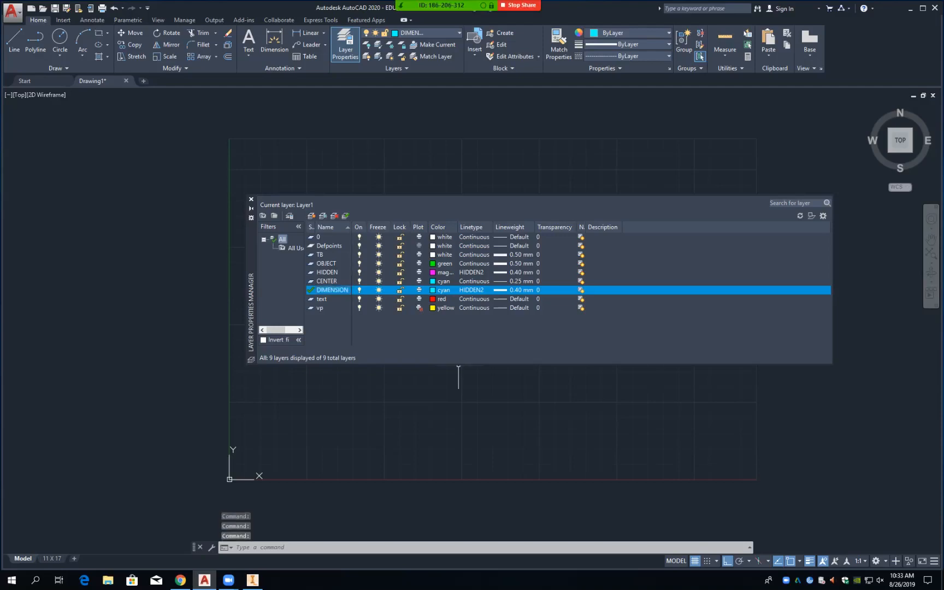
Step: Give the DIMENSION layer a Continuous linetype and 0.25 mm lineweight
click(462, 290)
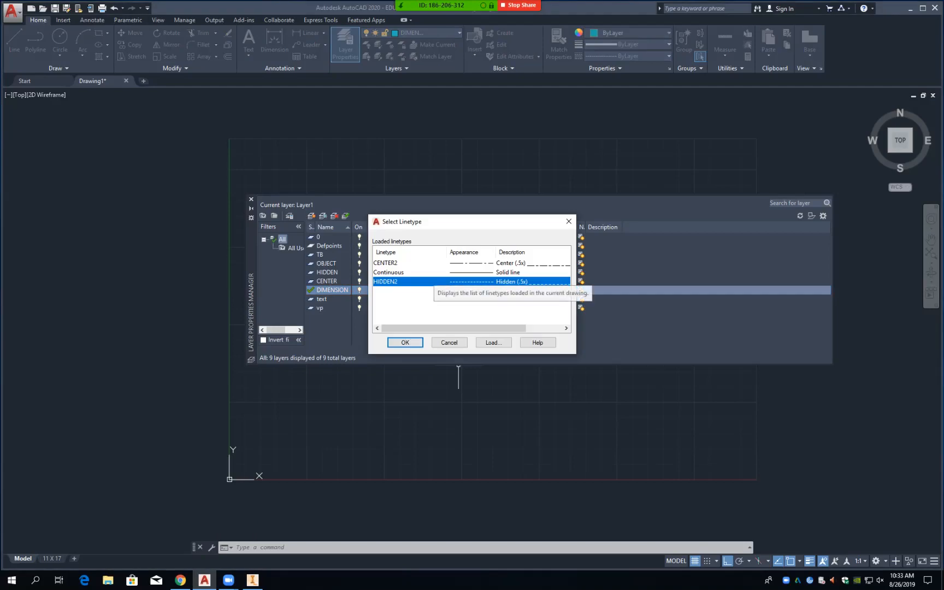
click(434, 272)
click(405, 342)
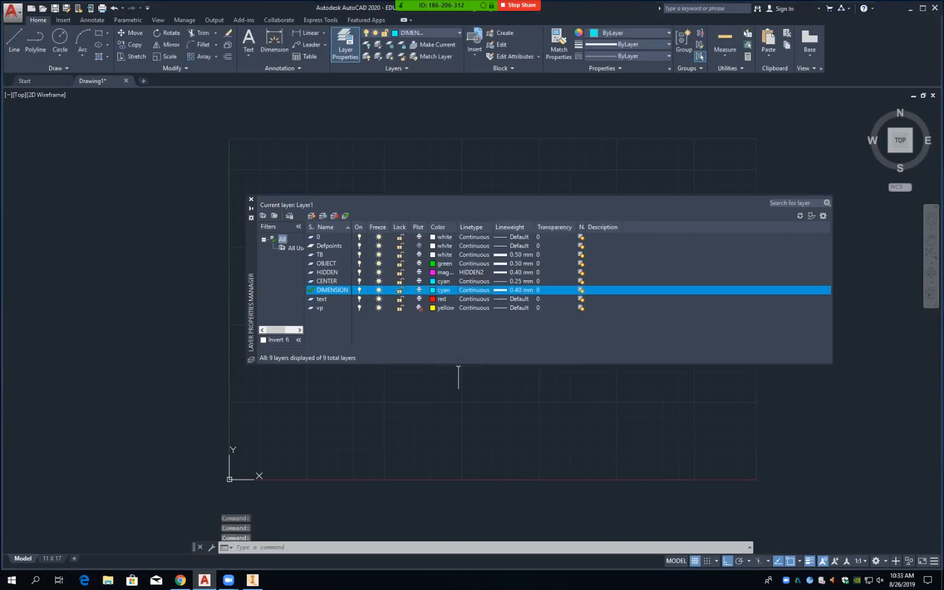
click(514, 290)
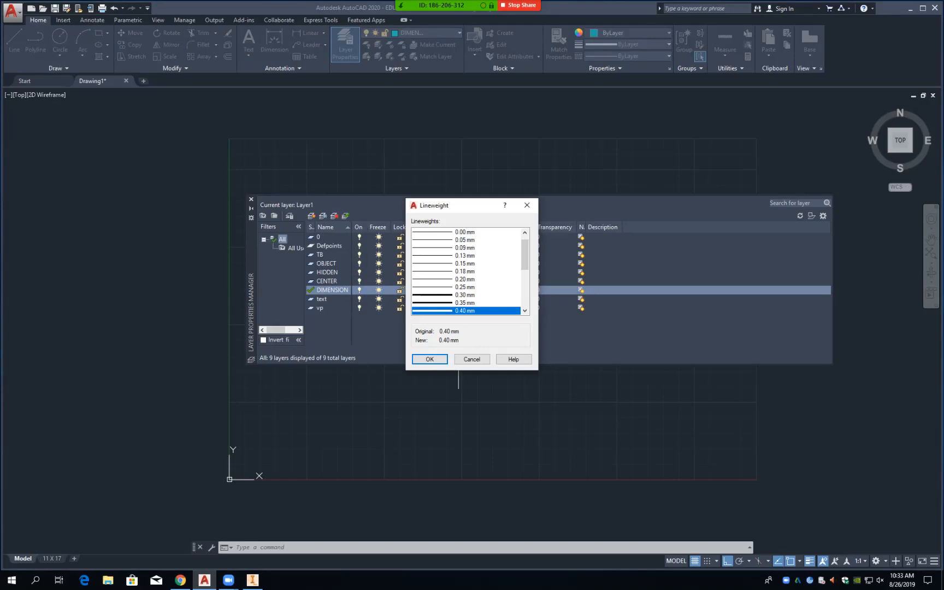
click(472, 287)
click(430, 359)
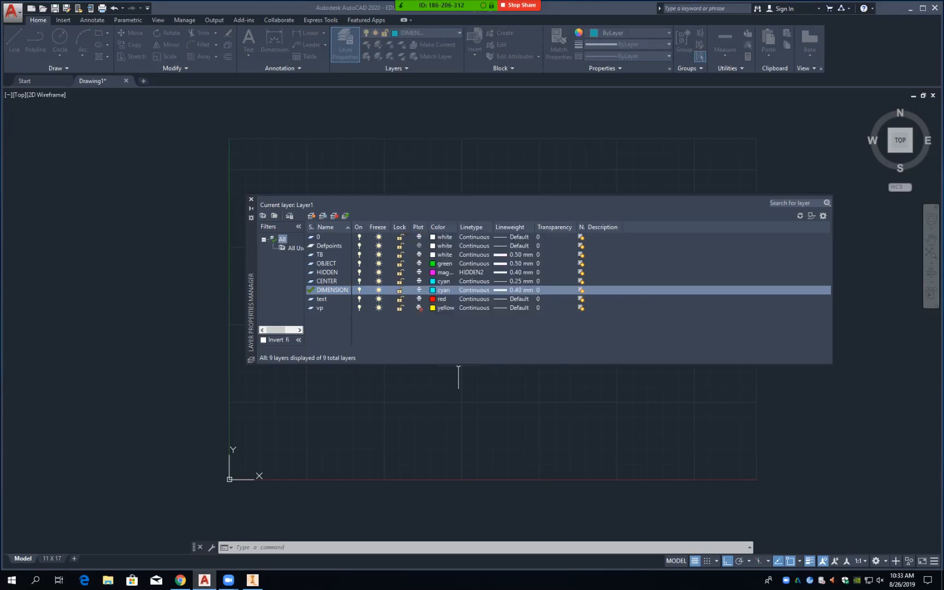
Step: Color the DIMENSION layer yellow and make OBJECT the current layer
click(443, 290)
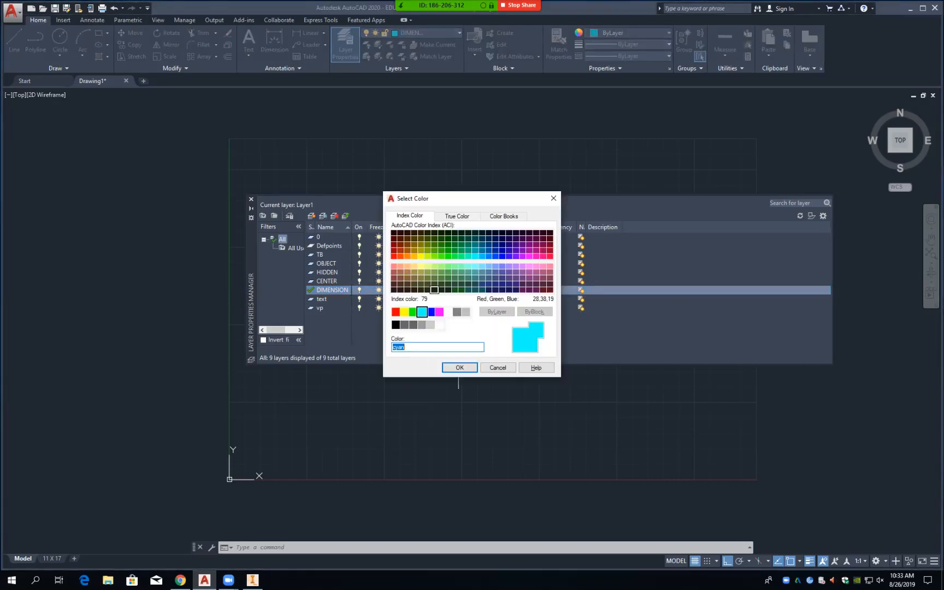
click(405, 312)
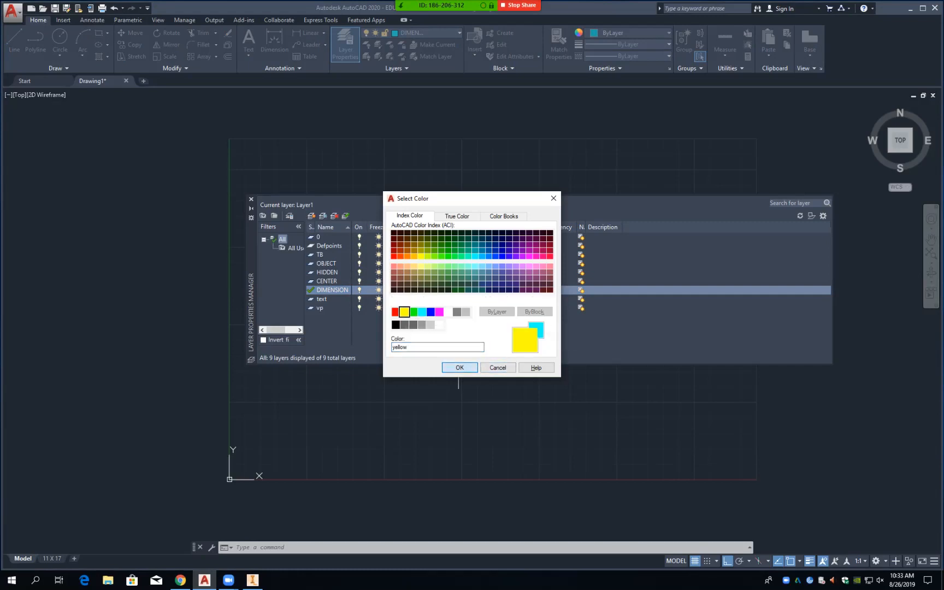
click(459, 367)
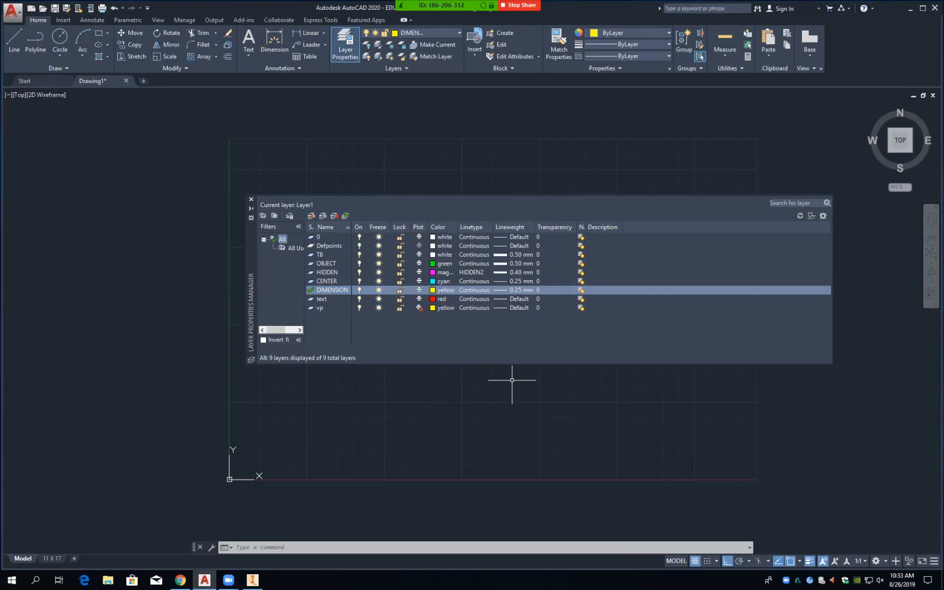
double_click(327, 264)
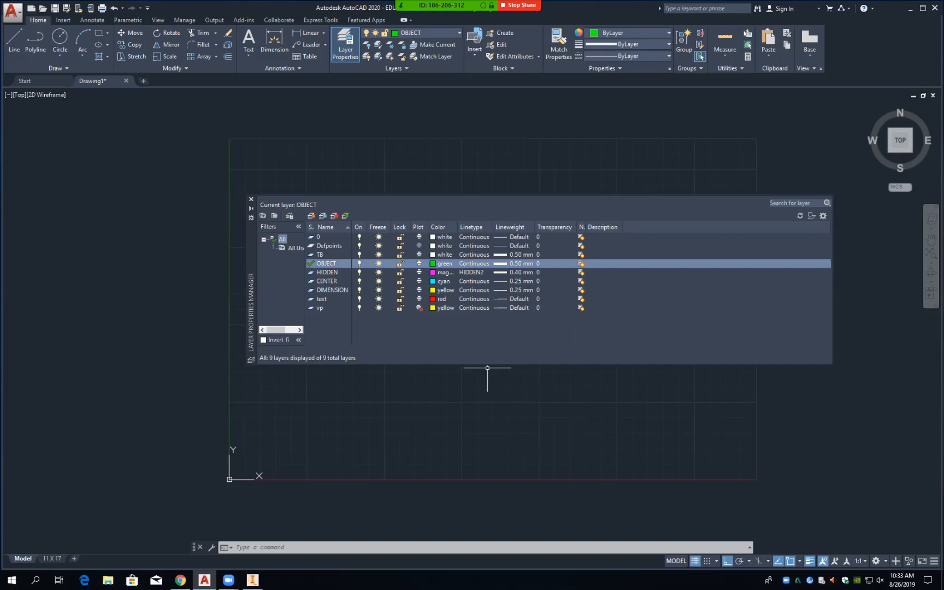
Step: Start Save As and browse to the EDDT\1040 folder in the network home folder
click(12, 10)
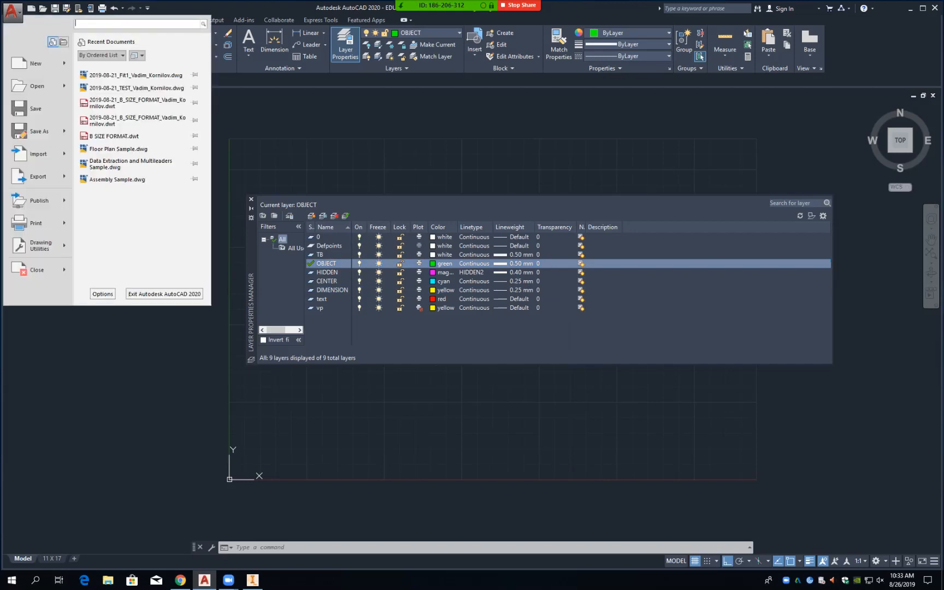
mouse_move(38, 131)
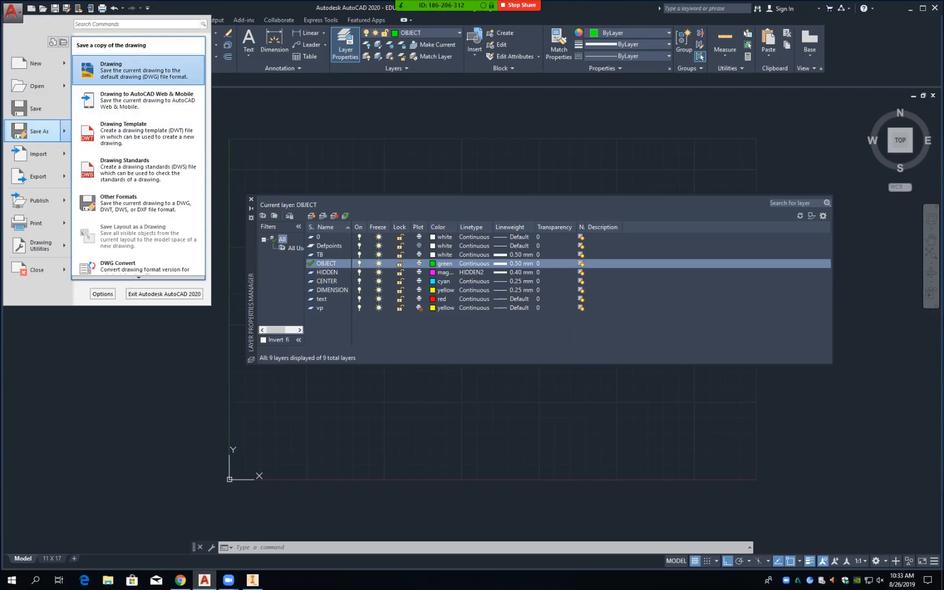
click(131, 70)
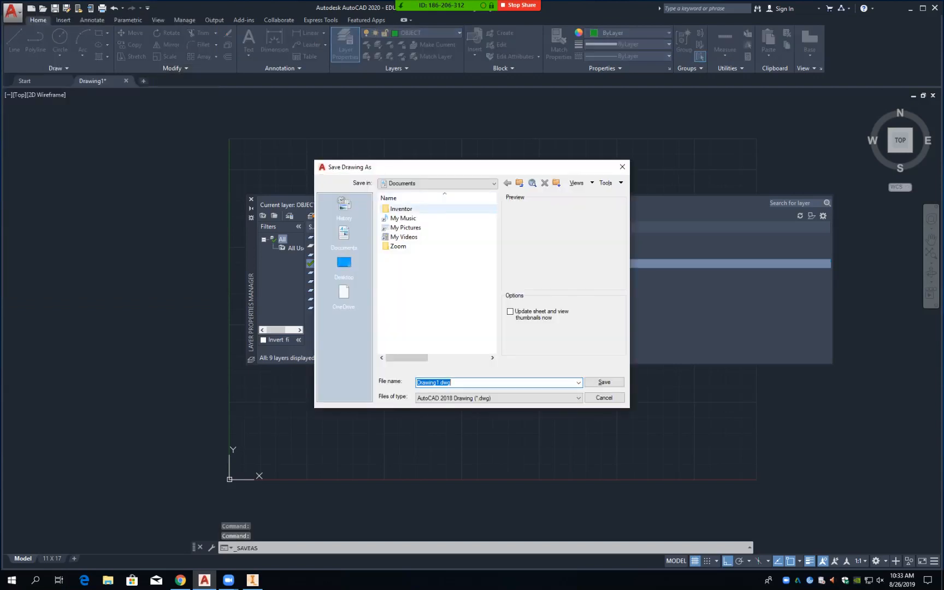
click(438, 183)
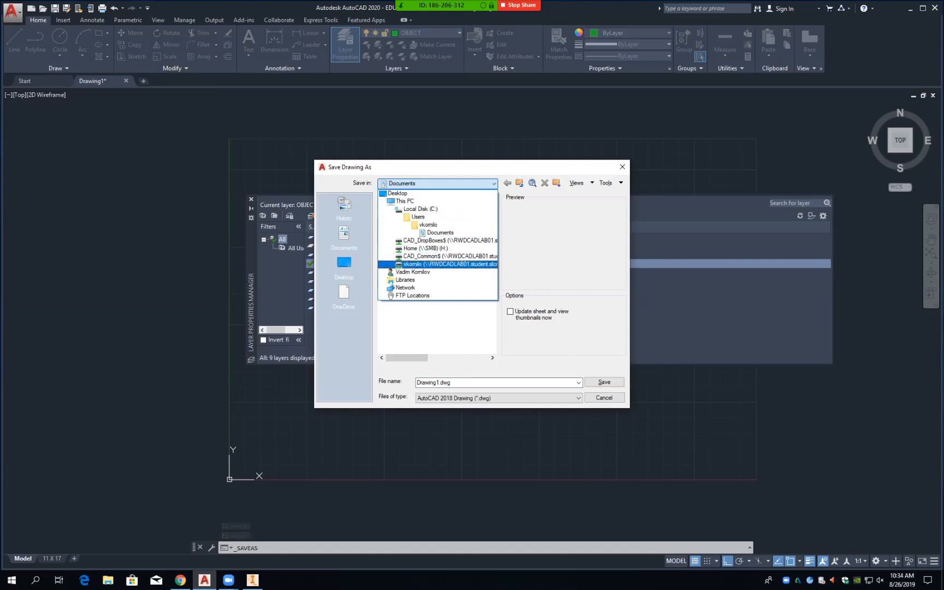
click(437, 264)
double_click(398, 209)
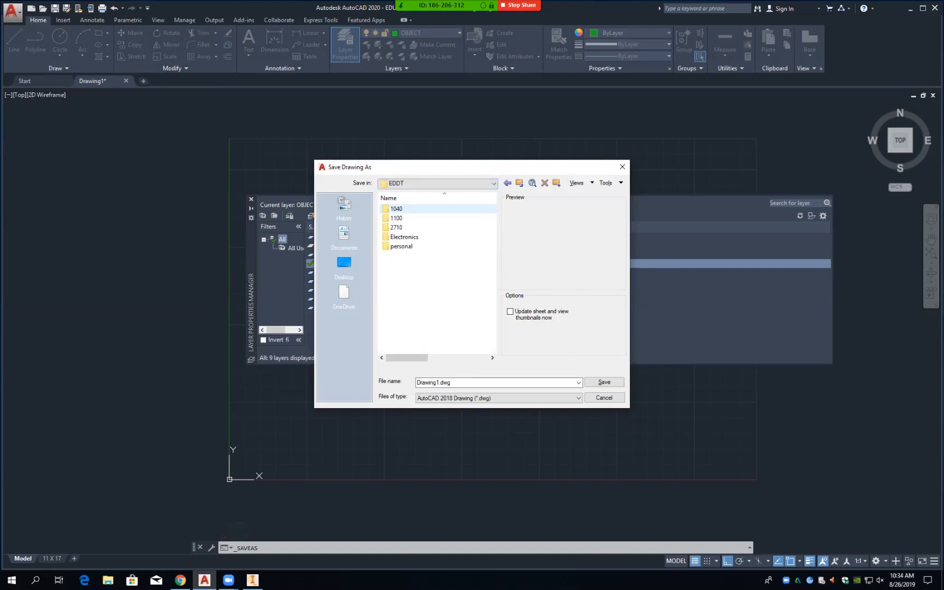
double_click(396, 208)
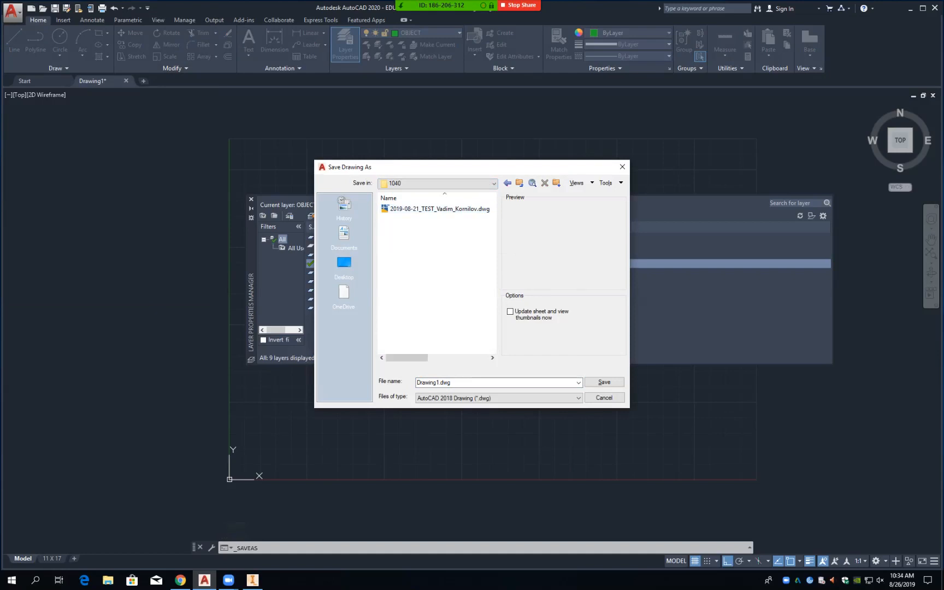
Step: Pick Drawing Template (*.dwt) format, then cancel and close the Layer Properties palette
click(498, 399)
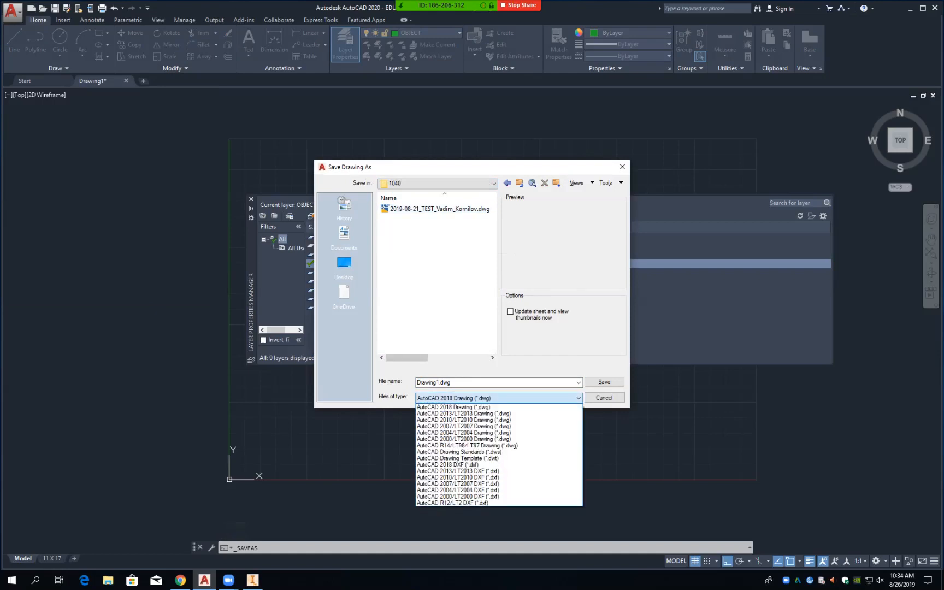
click(470, 459)
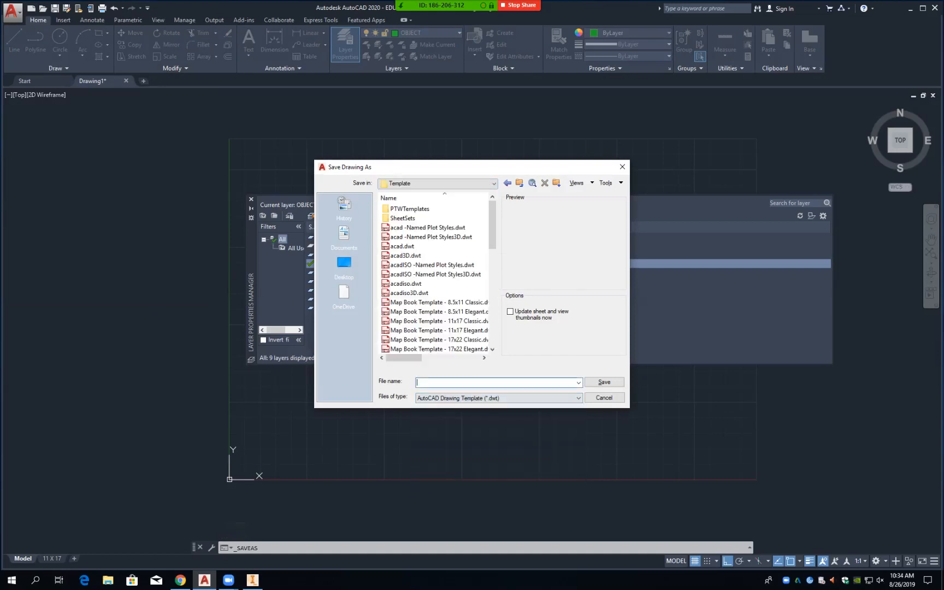
click(604, 398)
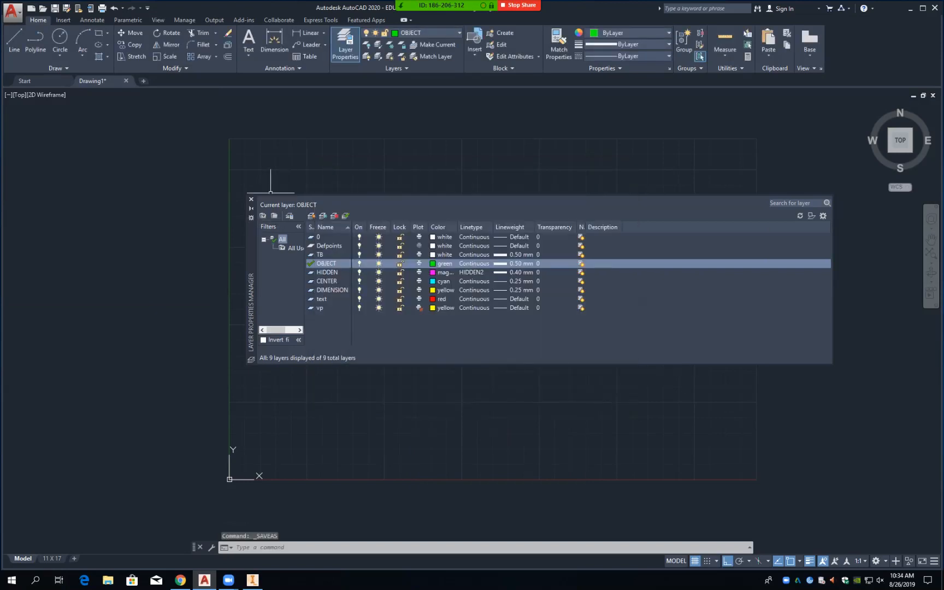
click(250, 199)
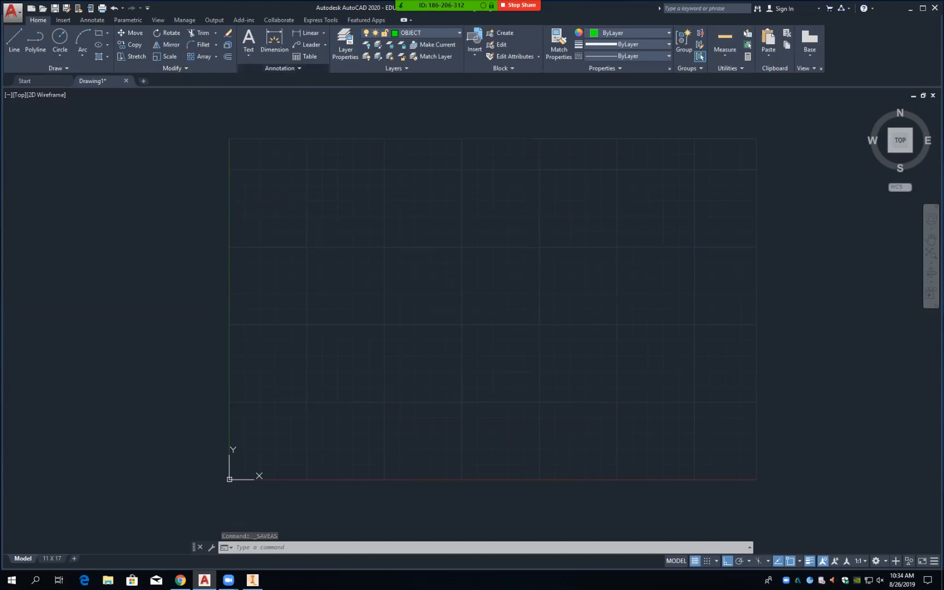
Step: Modify the Standard dimension style: linear precision 0.00 with leading zeros suppressed
click(280, 68)
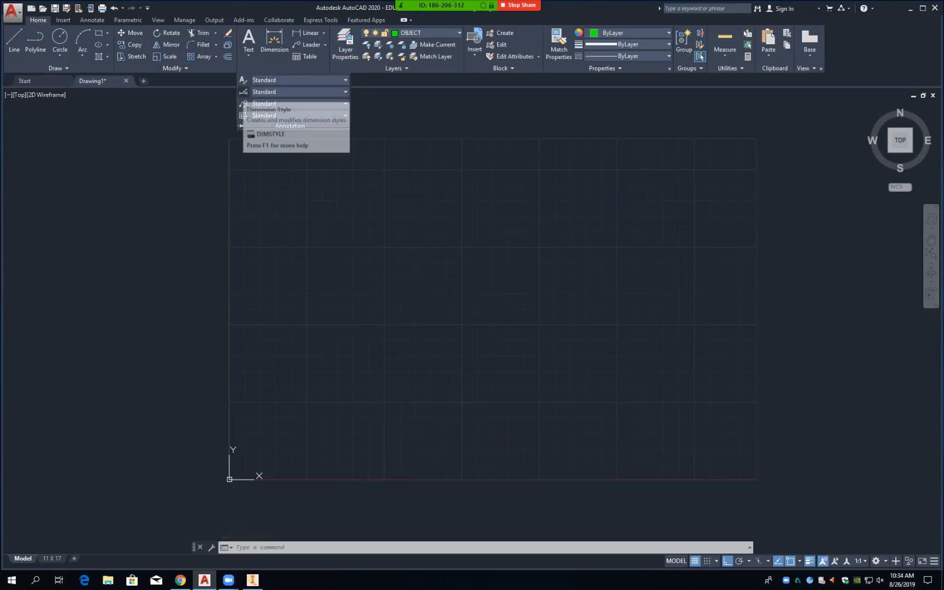
click(244, 103)
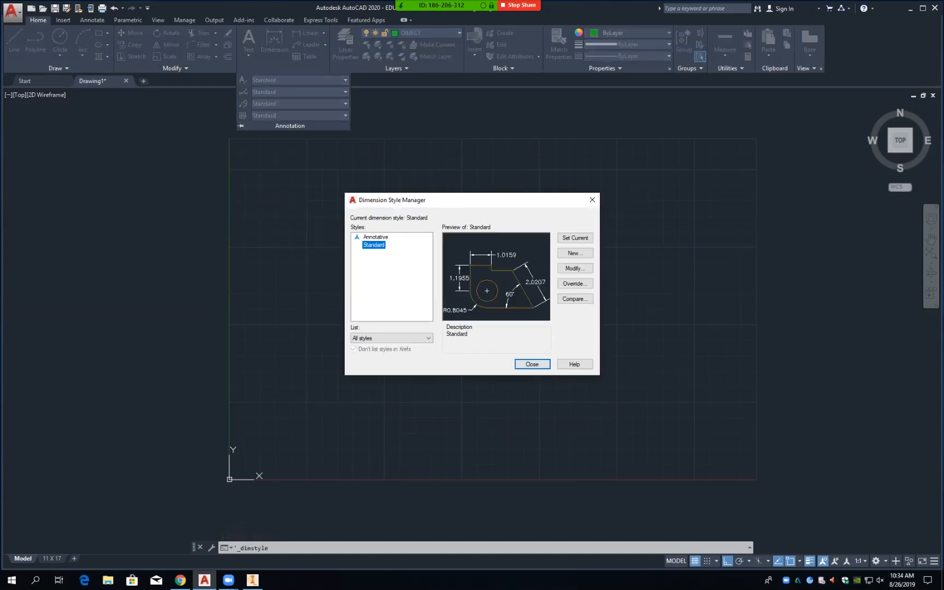
click(575, 268)
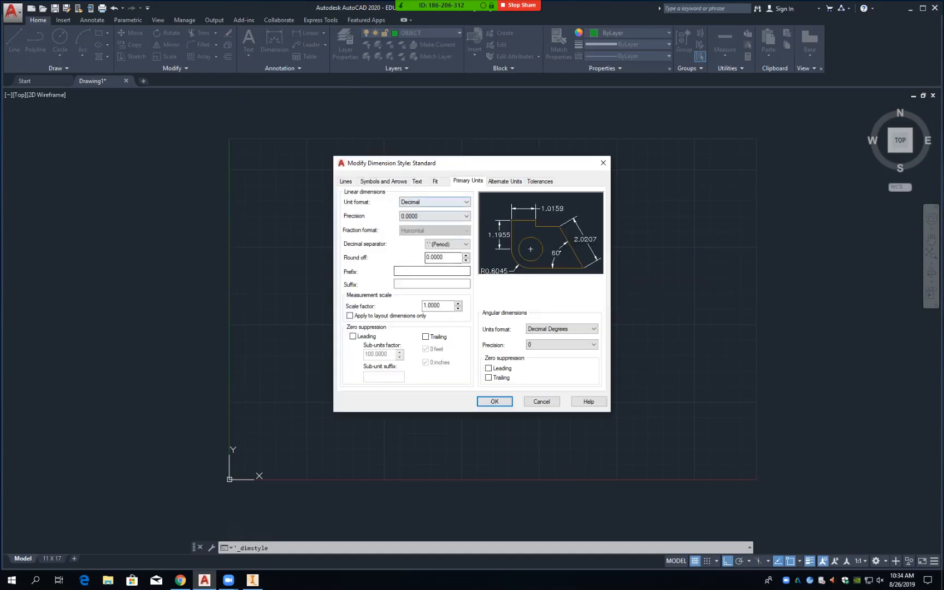
click(434, 216)
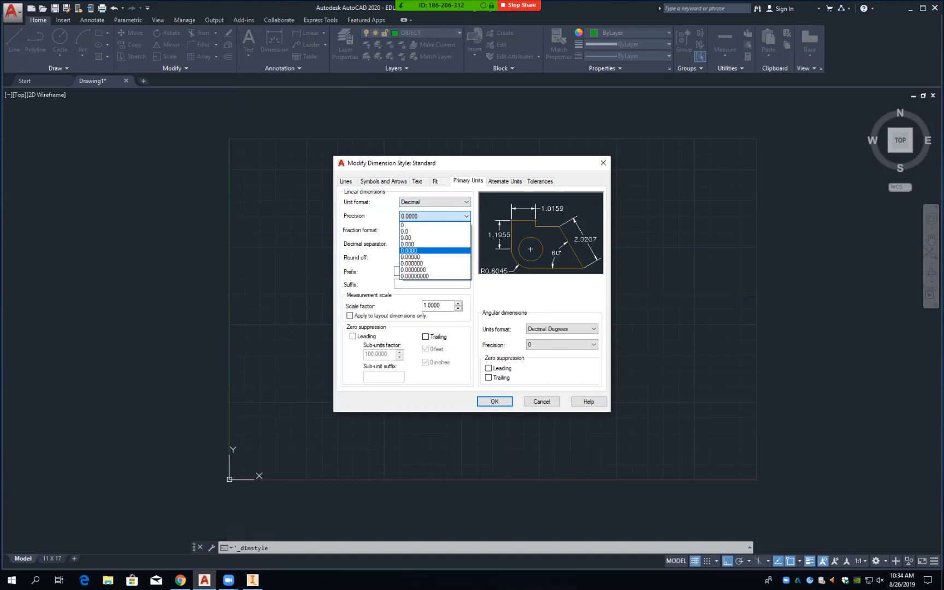
click(432, 239)
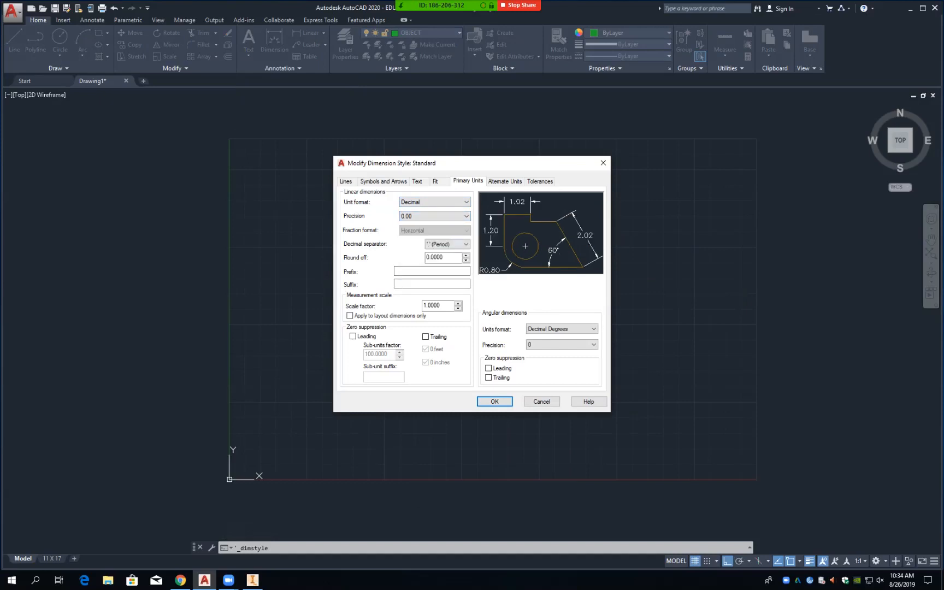
click(352, 336)
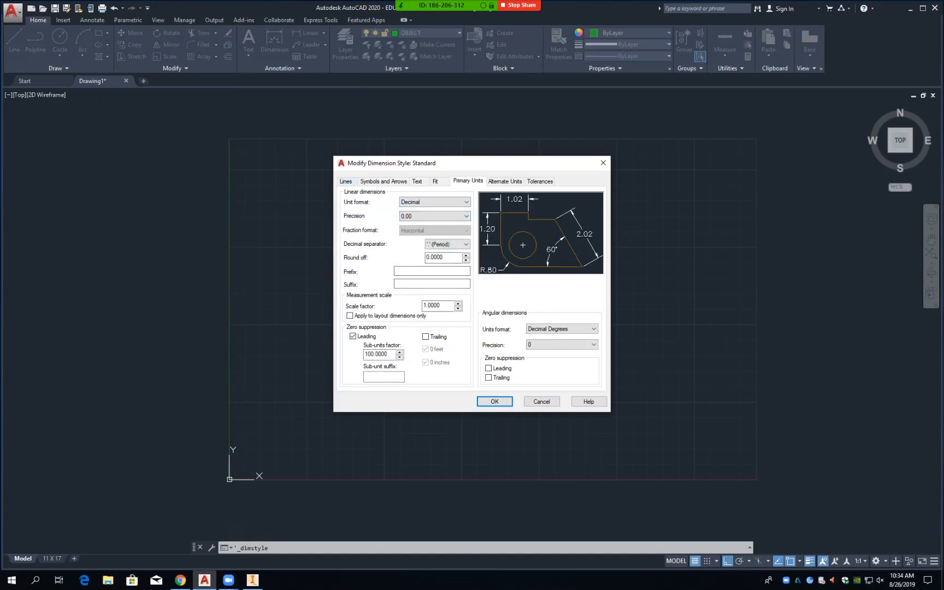
Step: Set extension lines to extend .125 beyond dimension lines
click(346, 181)
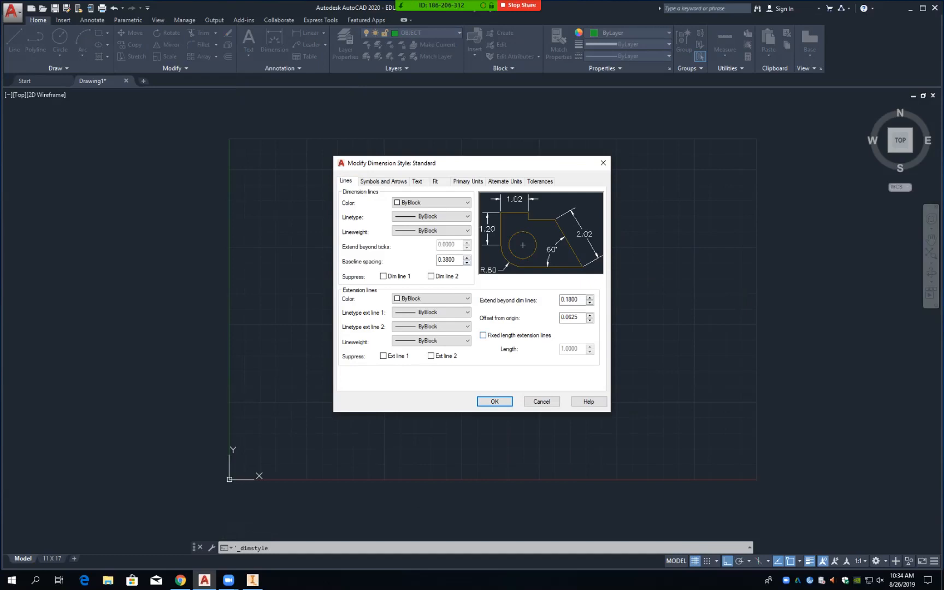
double_click(576, 299)
text(.125)
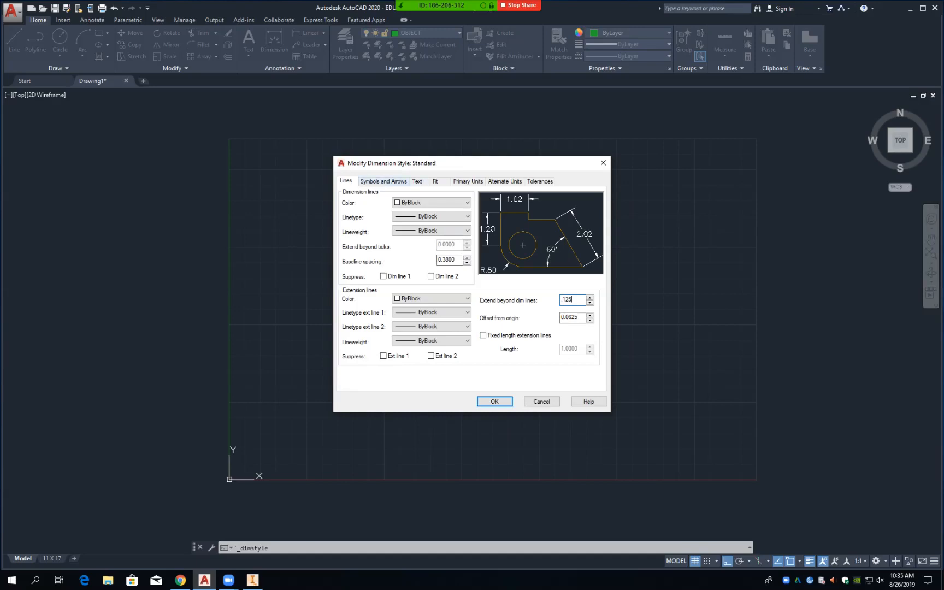
Step: Set the Standard style's arrow size to 0.125 and change Center marks to None
click(384, 181)
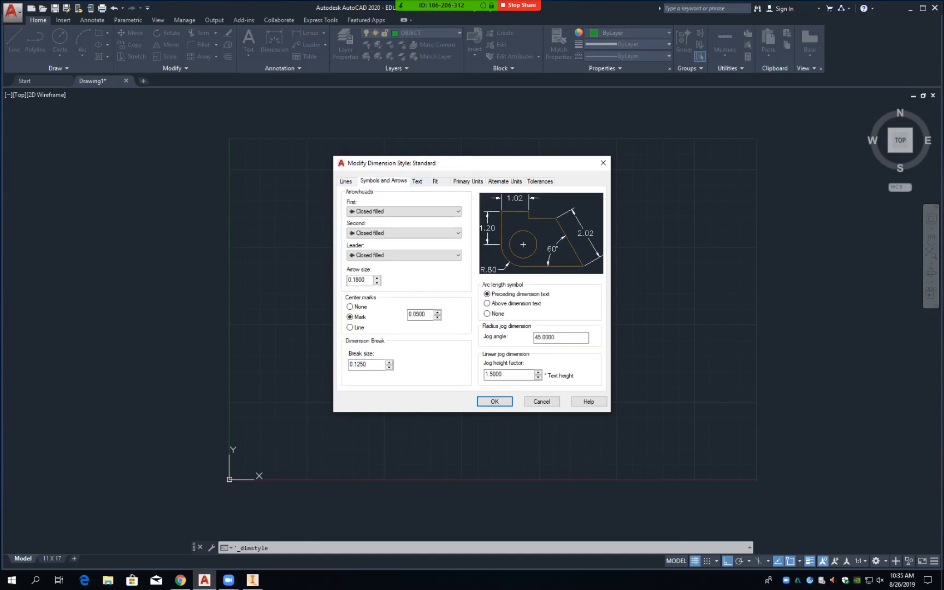
drag(366, 280, 356, 281)
text(25)
click(351, 307)
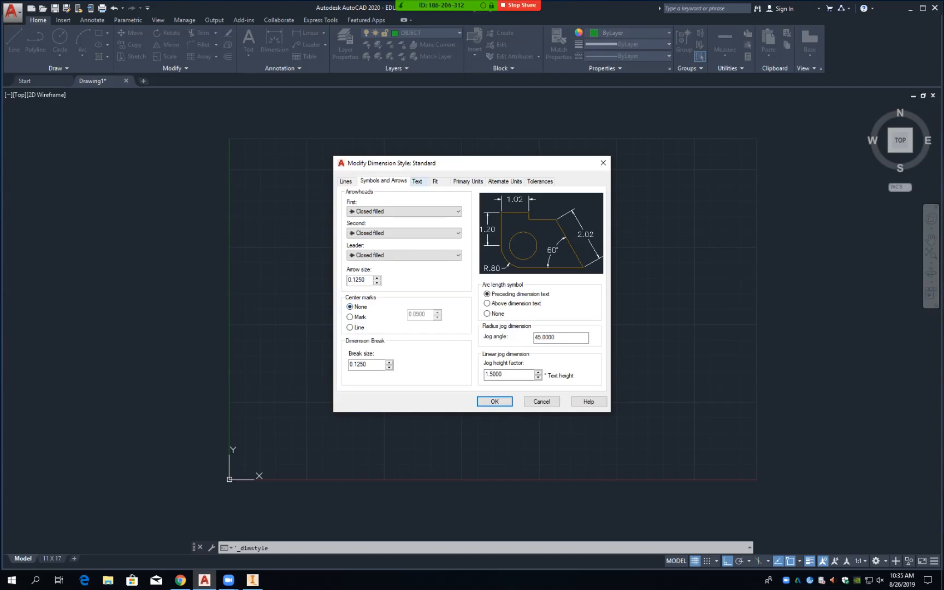
click(418, 182)
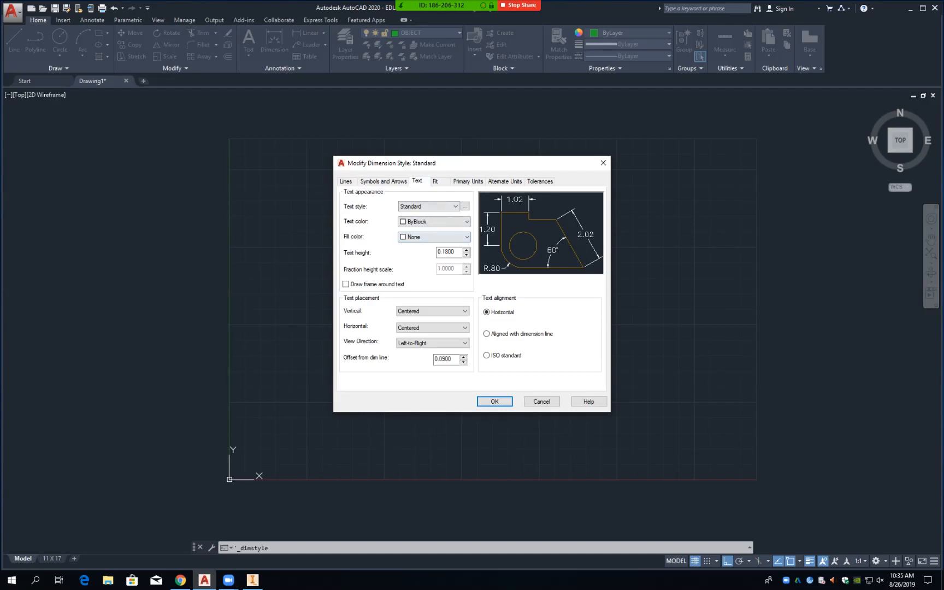
Step: Set the dimension text height to 0.125 and choose the Arrows fit option
drag(442, 252, 455, 252)
text(125)
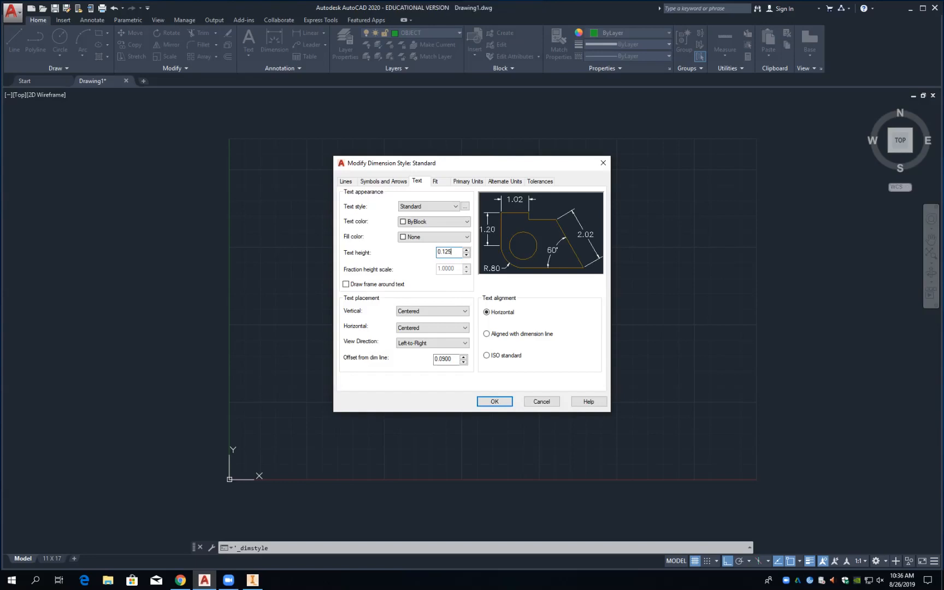
click(439, 182)
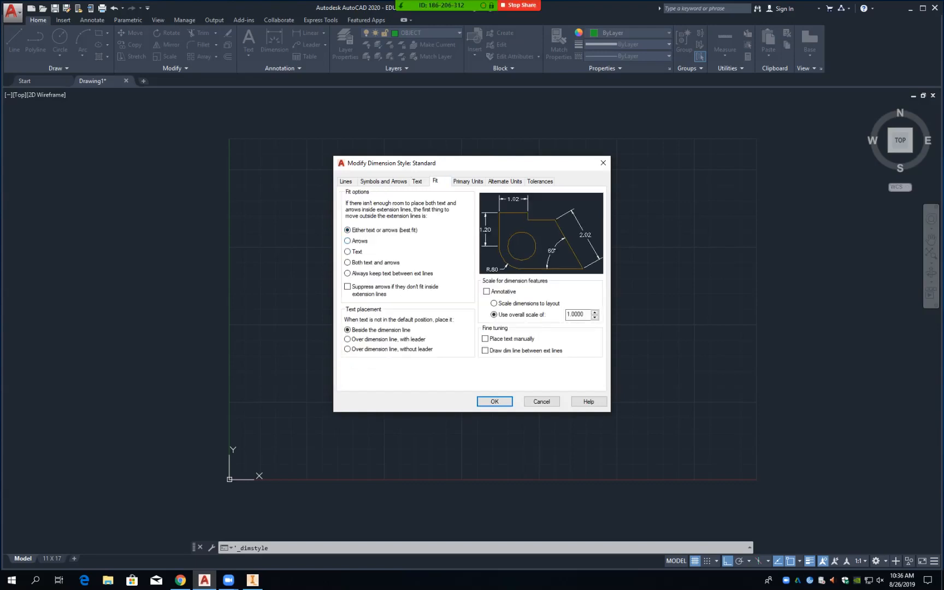
click(347, 241)
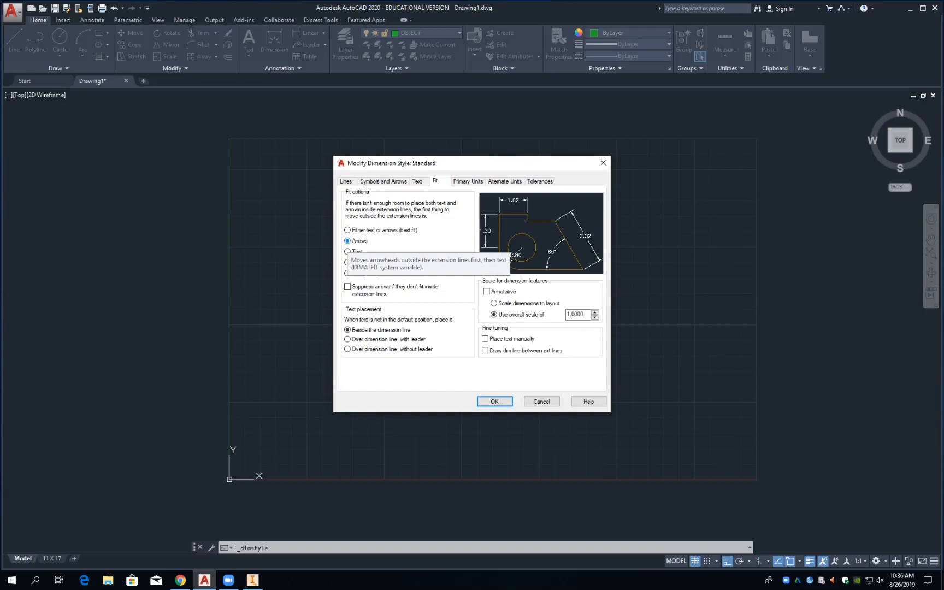
click(469, 181)
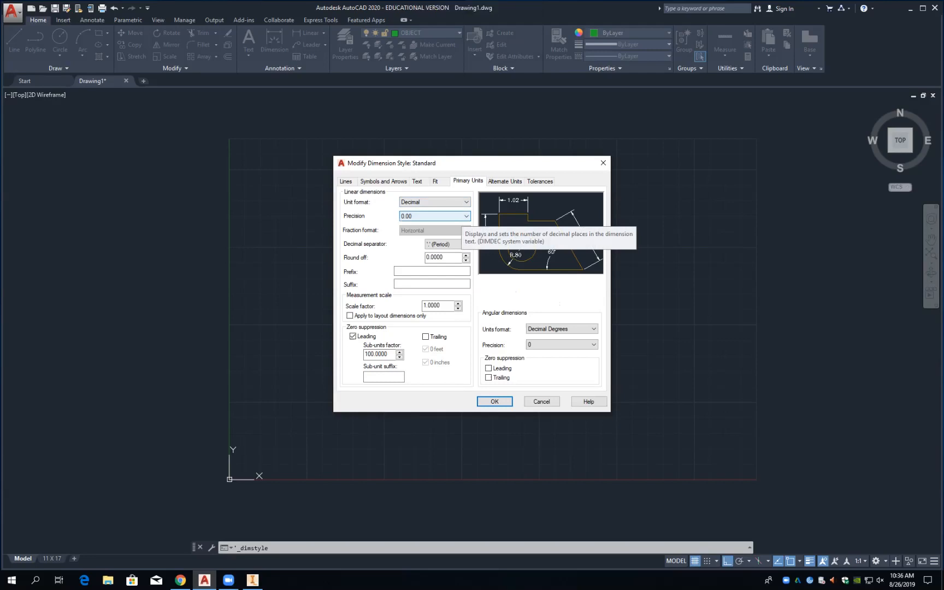
Step: Keep 0.00 precision, apply the Standard style edits, make Standard current and close the manager
click(465, 216)
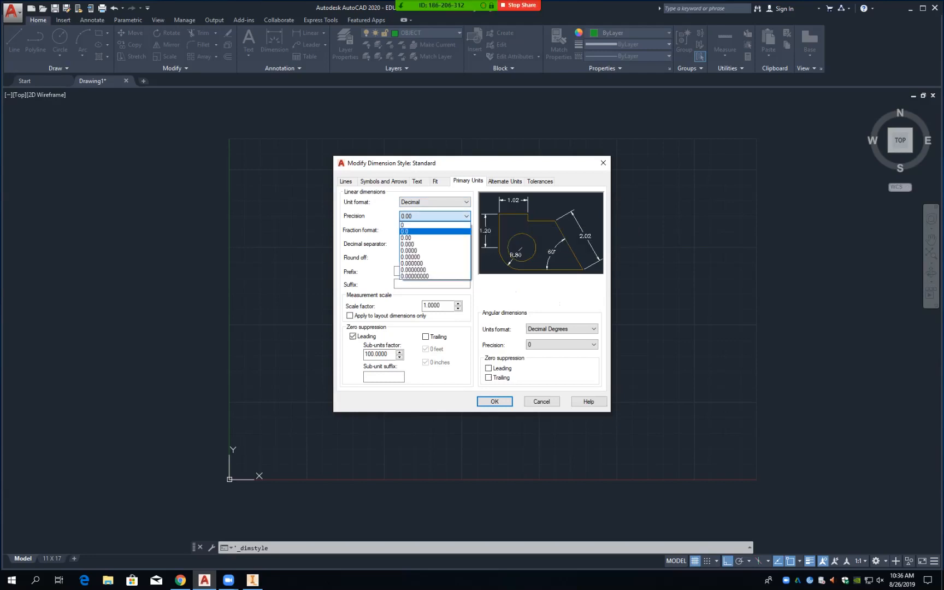
click(420, 238)
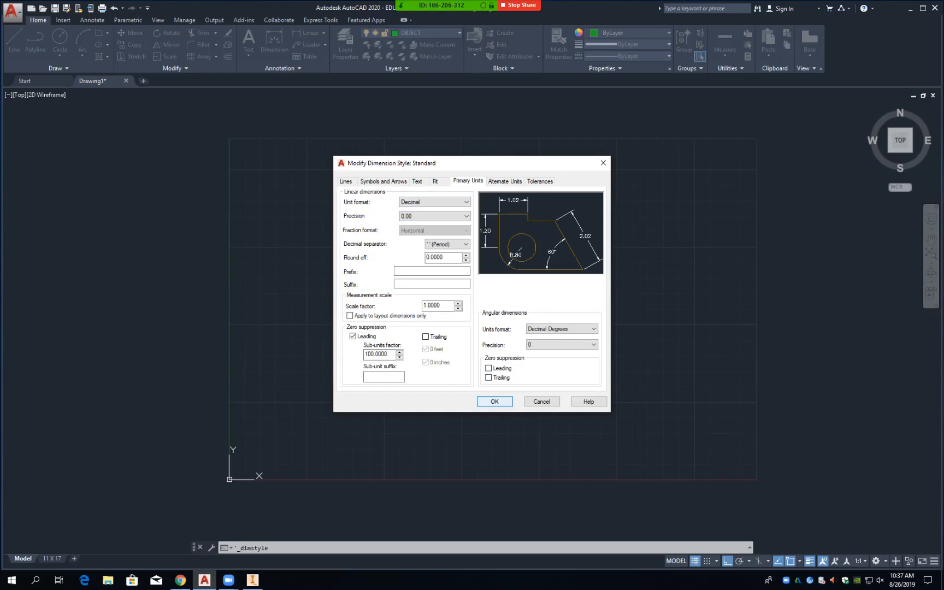
key(Return)
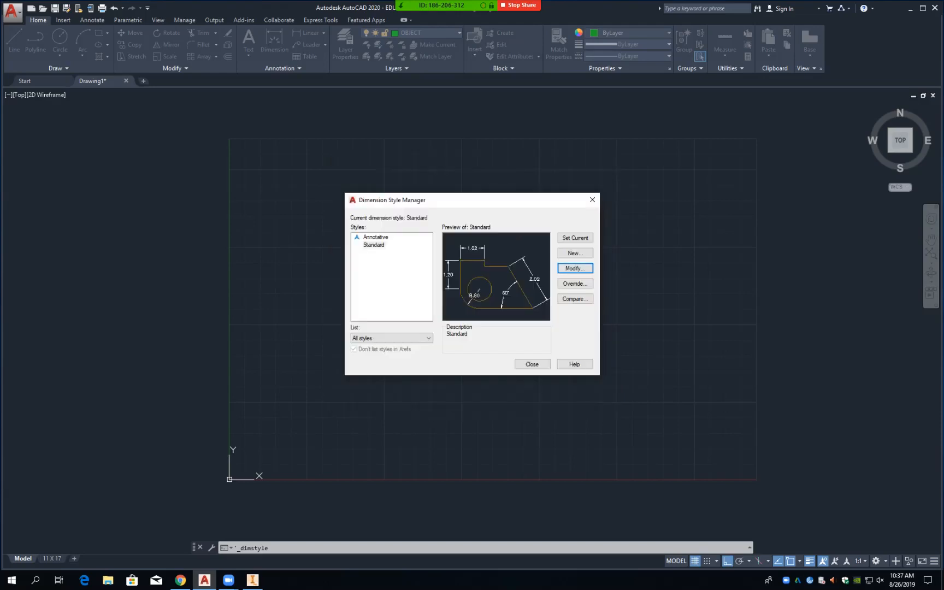
click(576, 237)
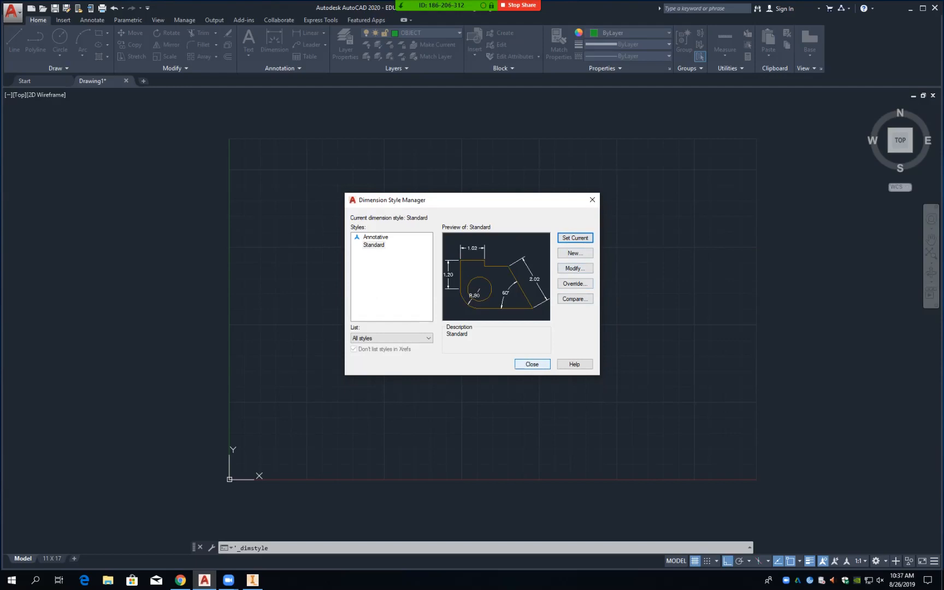
click(532, 364)
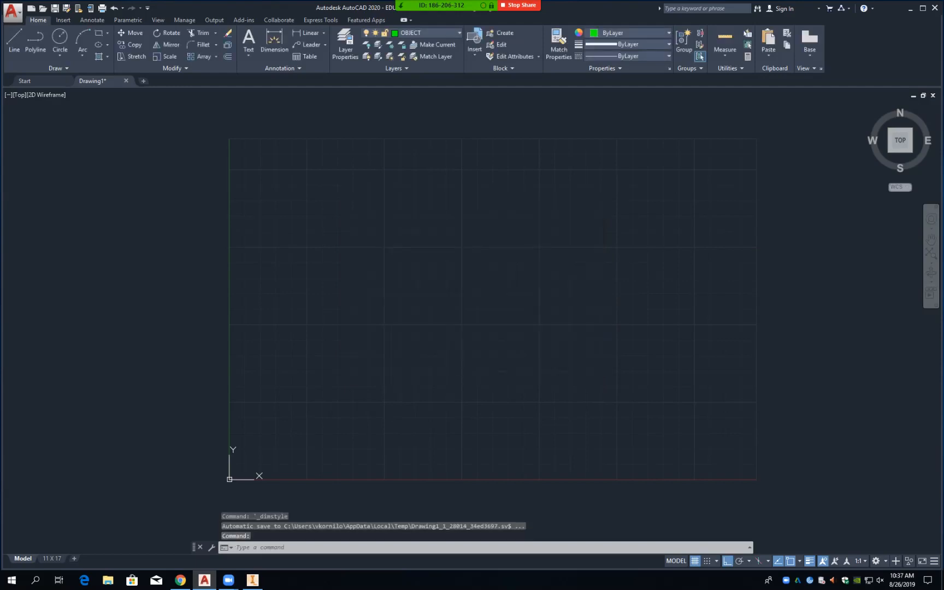
Step: Start Save As, browse to EDDT\1040 and choose the Drawing Template (.dwt) file type
click(13, 12)
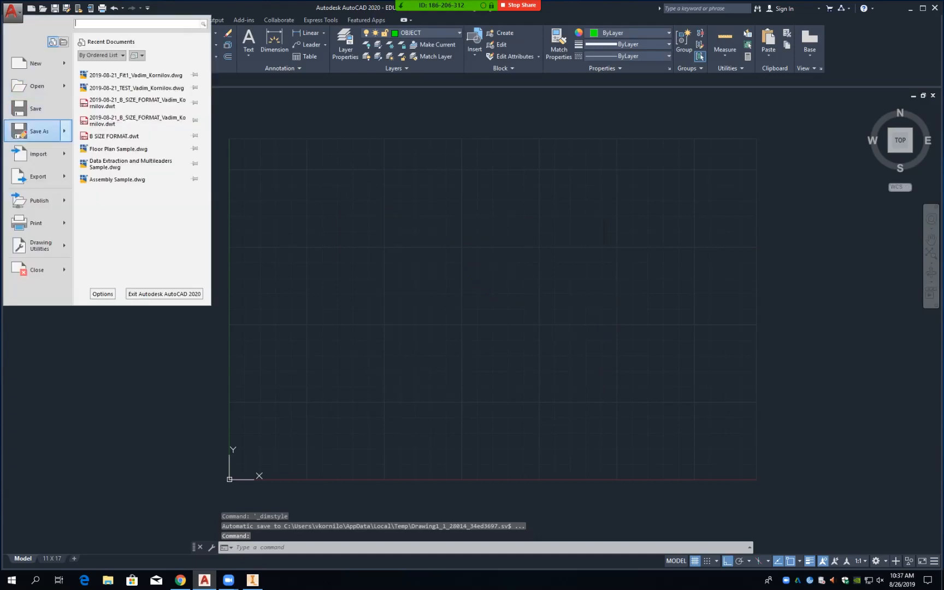
mouse_move(38, 131)
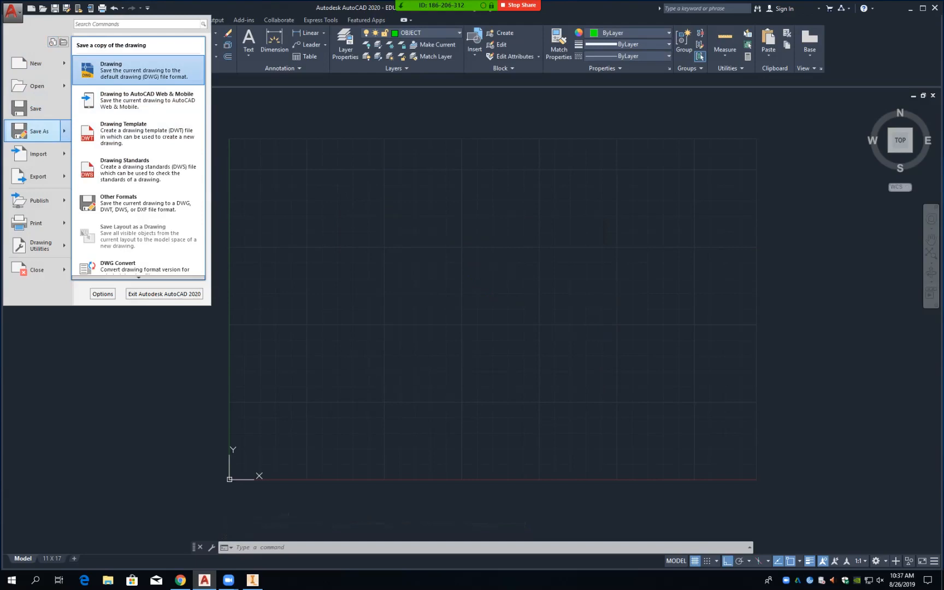
click(140, 70)
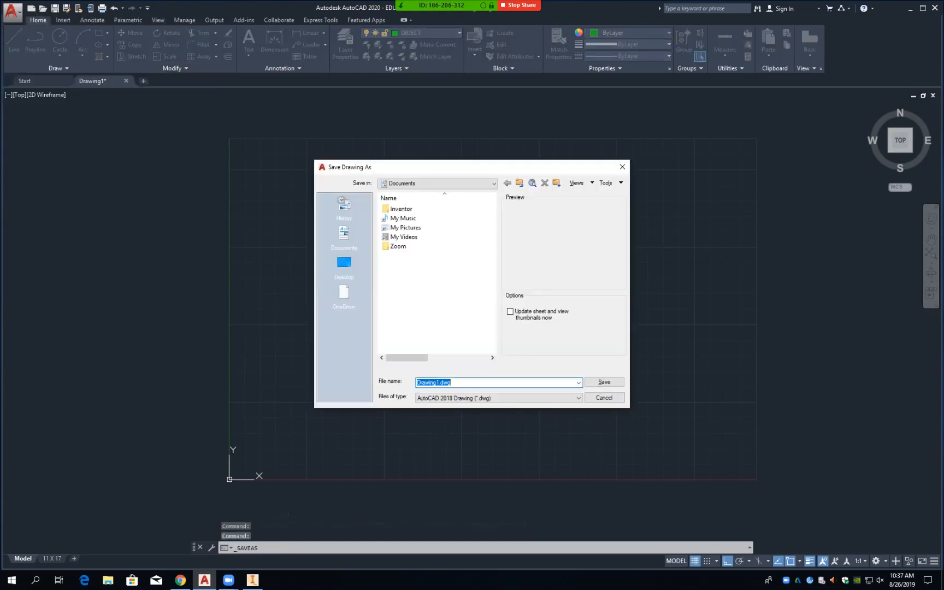
click(438, 183)
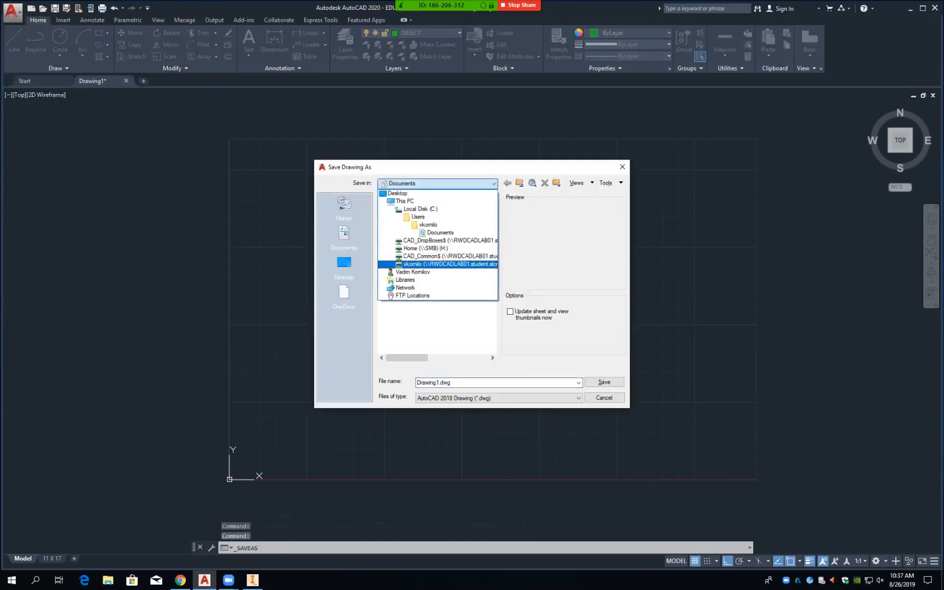
click(437, 264)
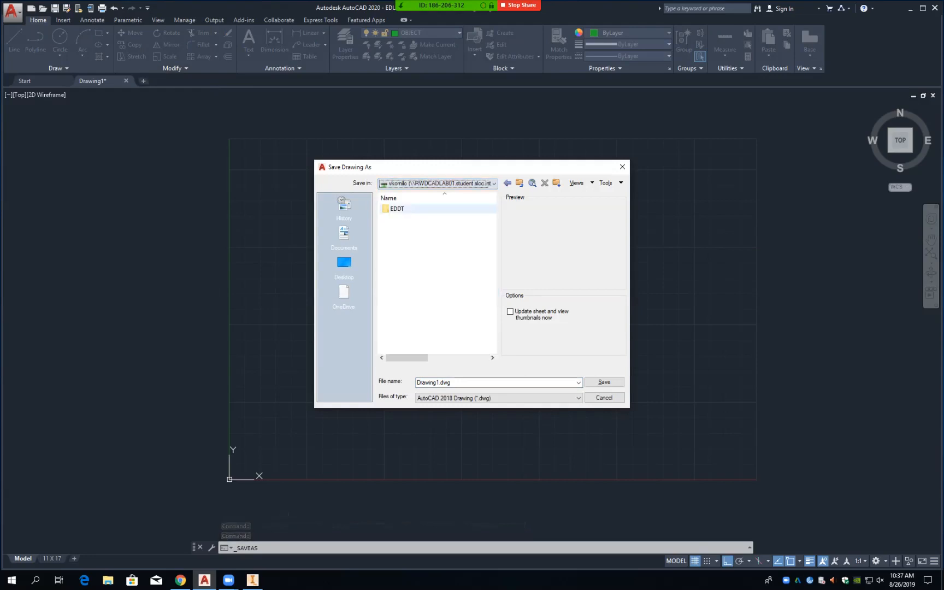
double_click(397, 208)
double_click(398, 208)
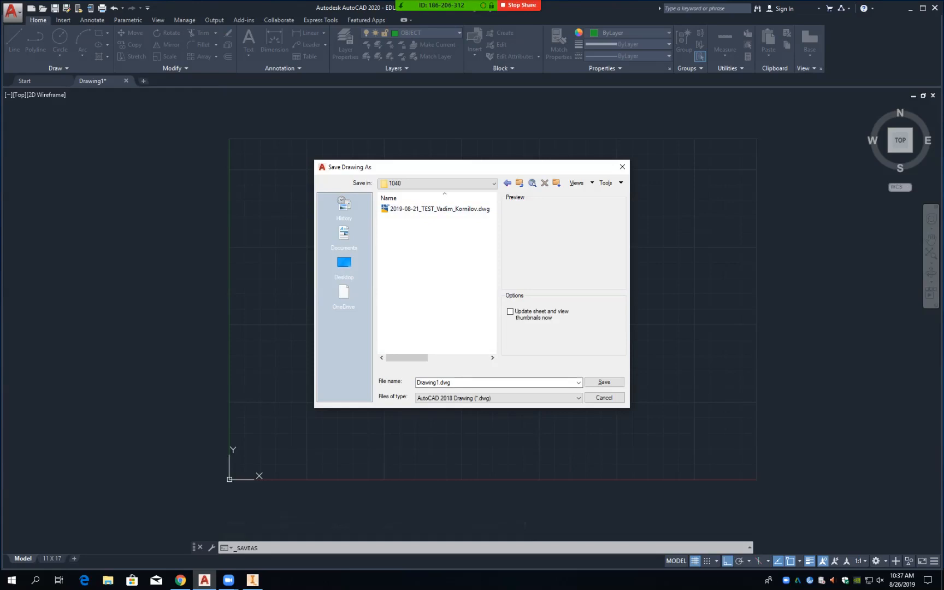
click(499, 398)
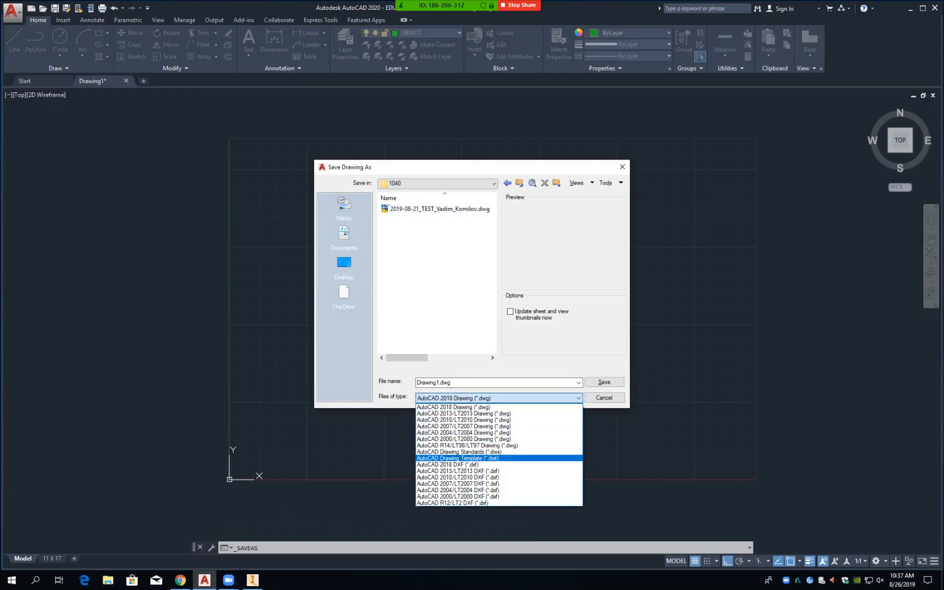
click(474, 459)
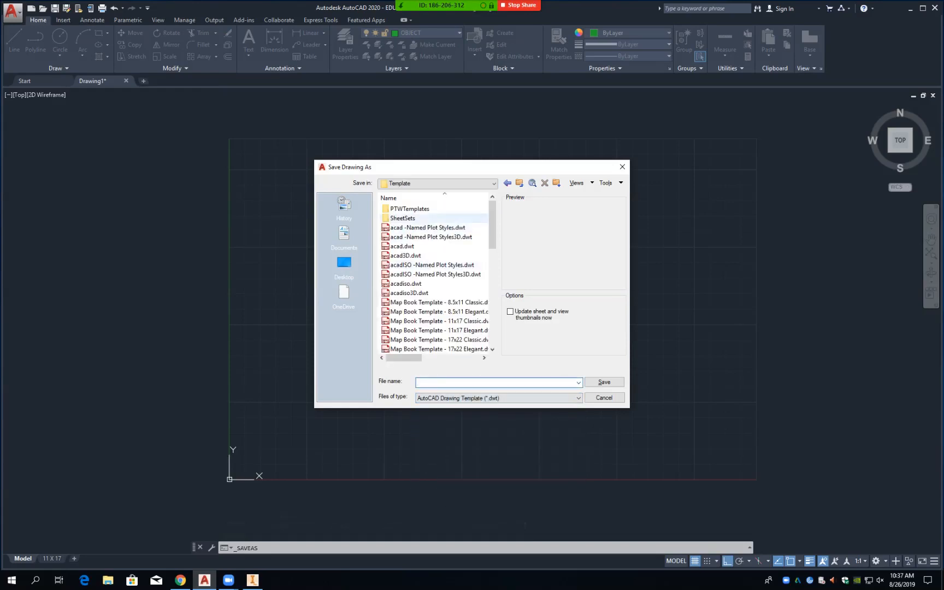
Step: Return to EDDT\1040 on the personal network drive and widen the dialog to show file names
click(437, 183)
click(426, 312)
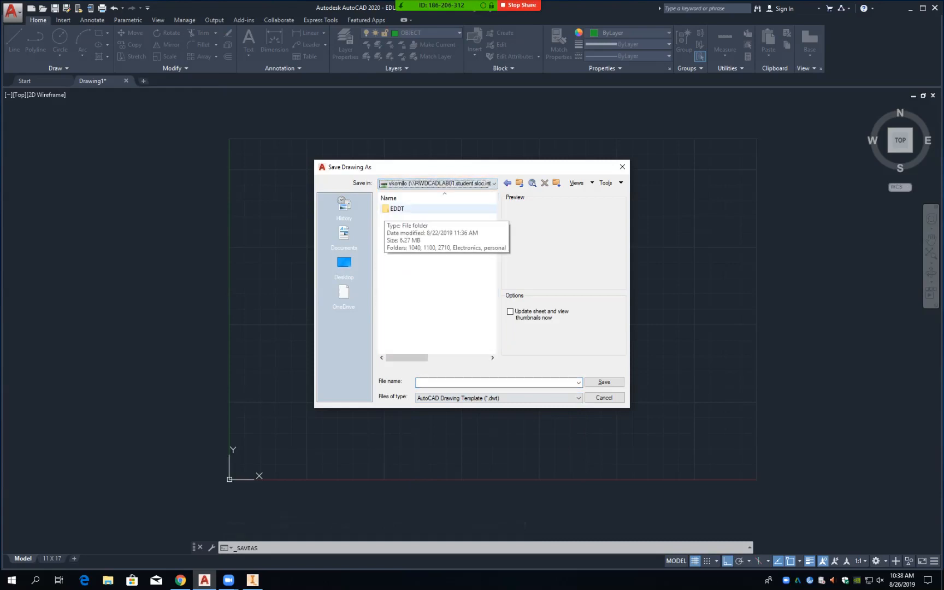
double_click(395, 209)
double_click(396, 209)
drag(630, 285, 856, 287)
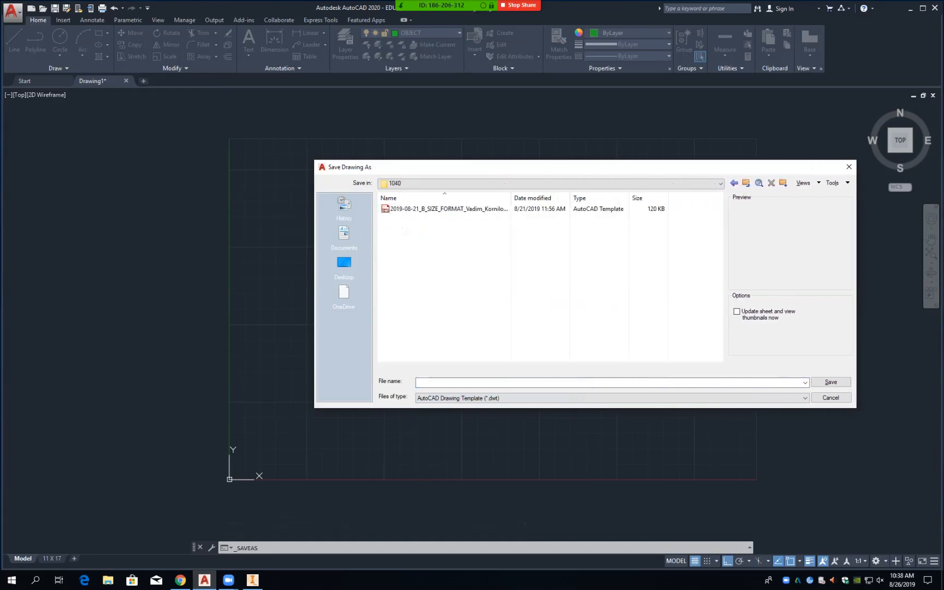
drag(511, 198, 522, 198)
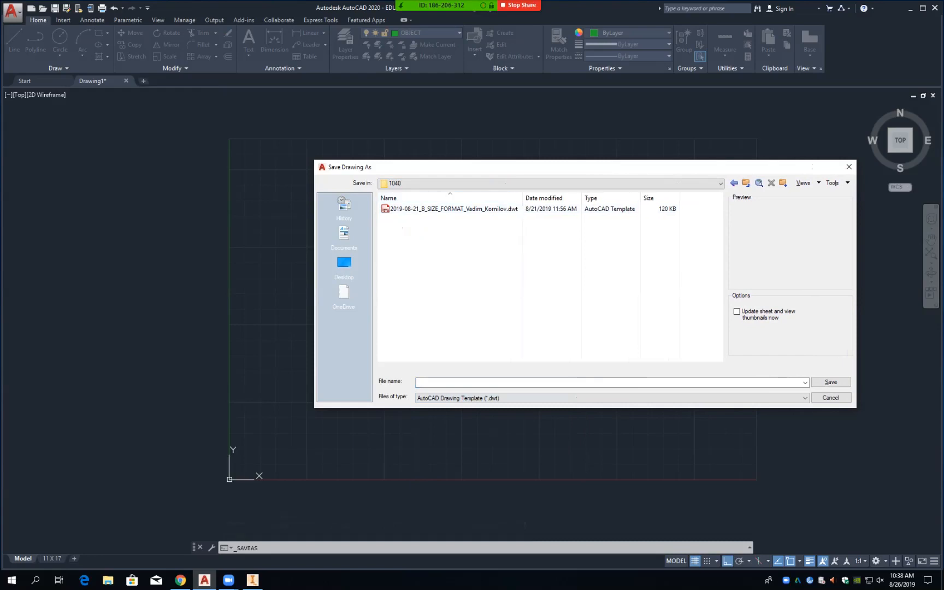
Step: Reuse the B_SIZE_FORMAT template name with its date changed to 2019-08-26 and save
click(481, 209)
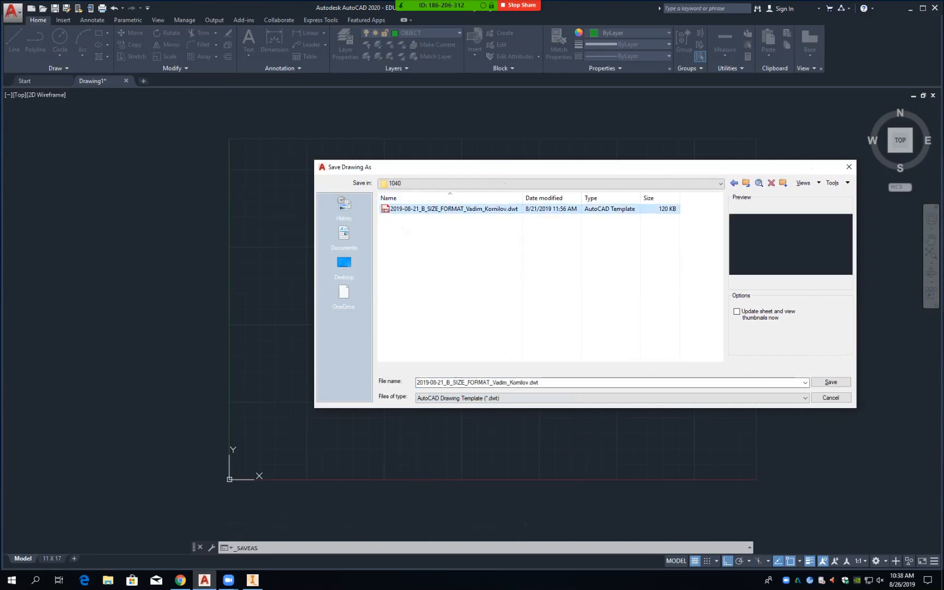
click(547, 383)
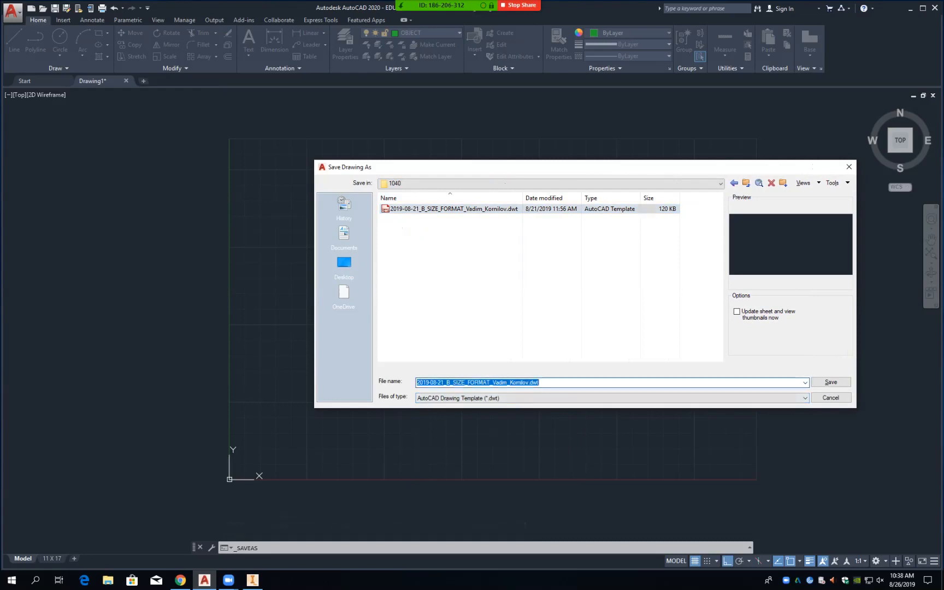
click(445, 382)
key(BackSpace)
text(6)
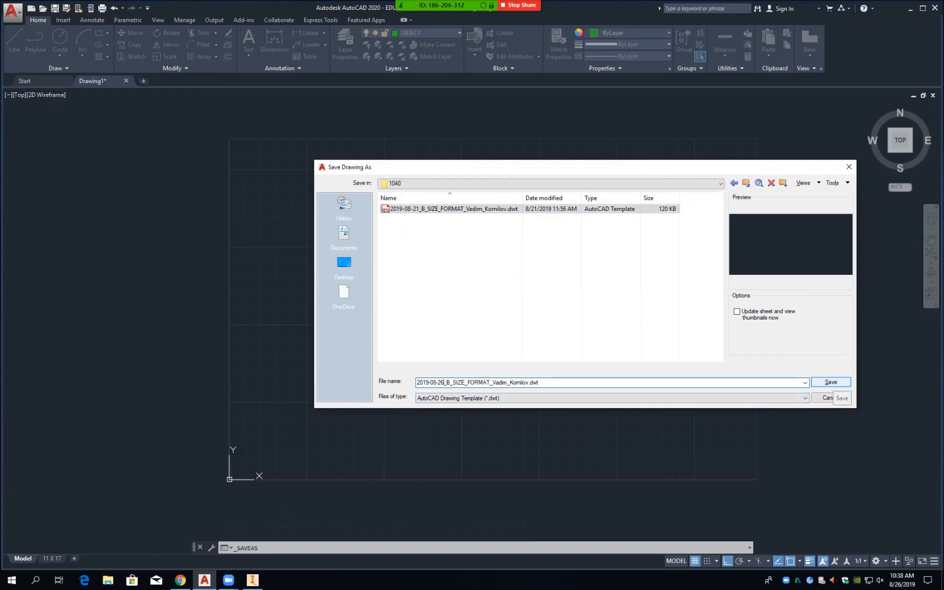
click(831, 382)
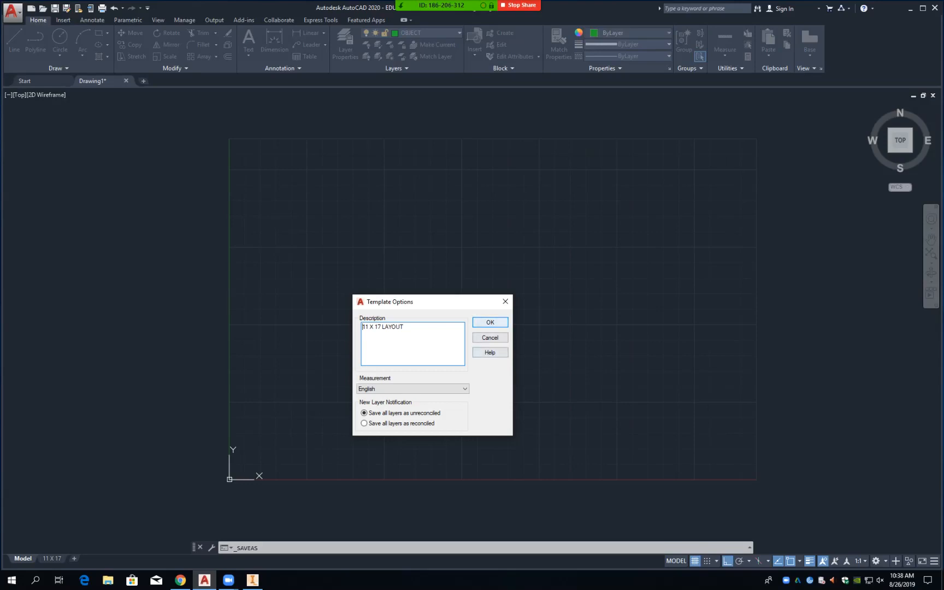
Step: Accept the Template Options with the 11 X 17 LAYOUT description to finish the .dwt save
click(490, 322)
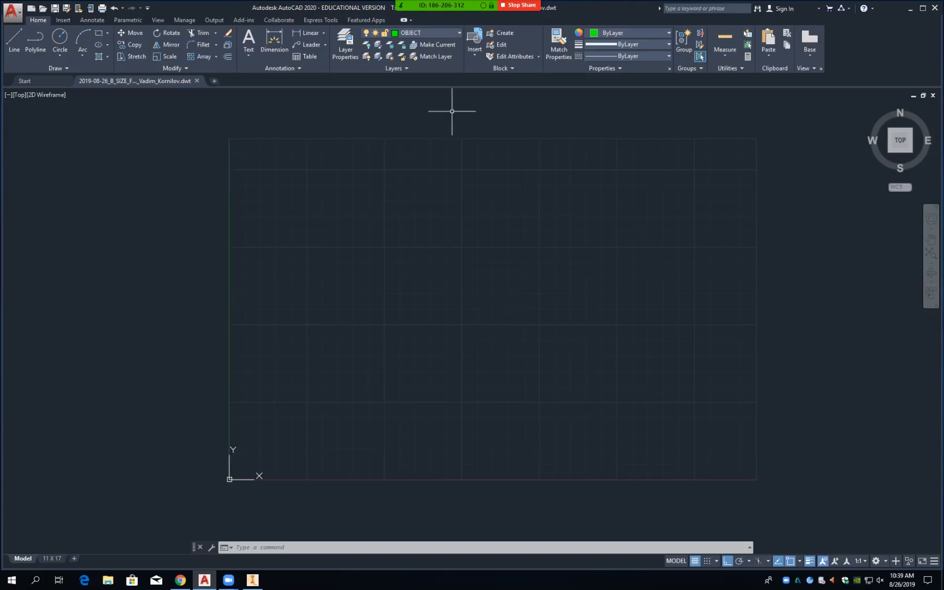
mouse_move(396, 4)
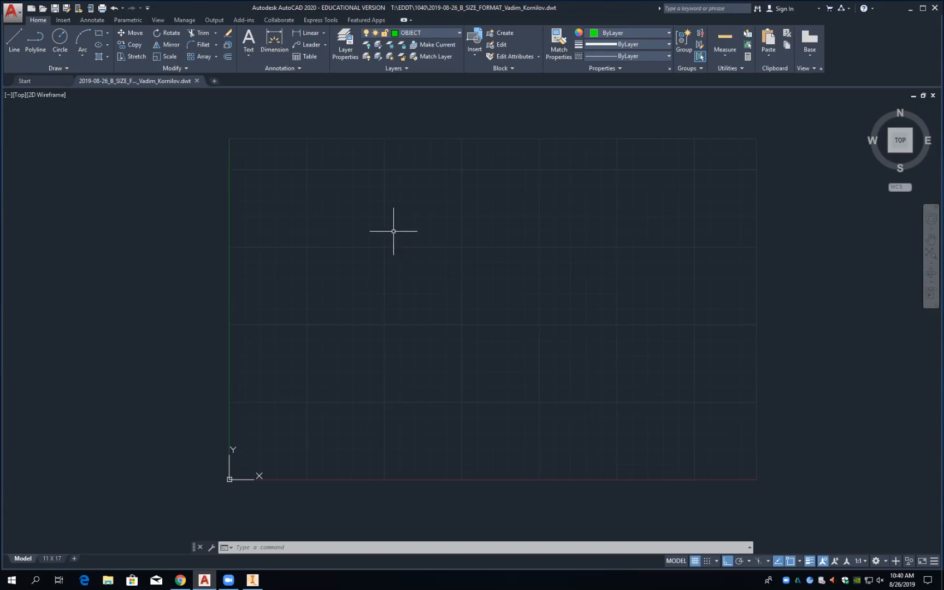
Step: Start Save As, browse to T:\EDDT\1040 and pick the AutoCAD 2018 Drawing file type
click(12, 11)
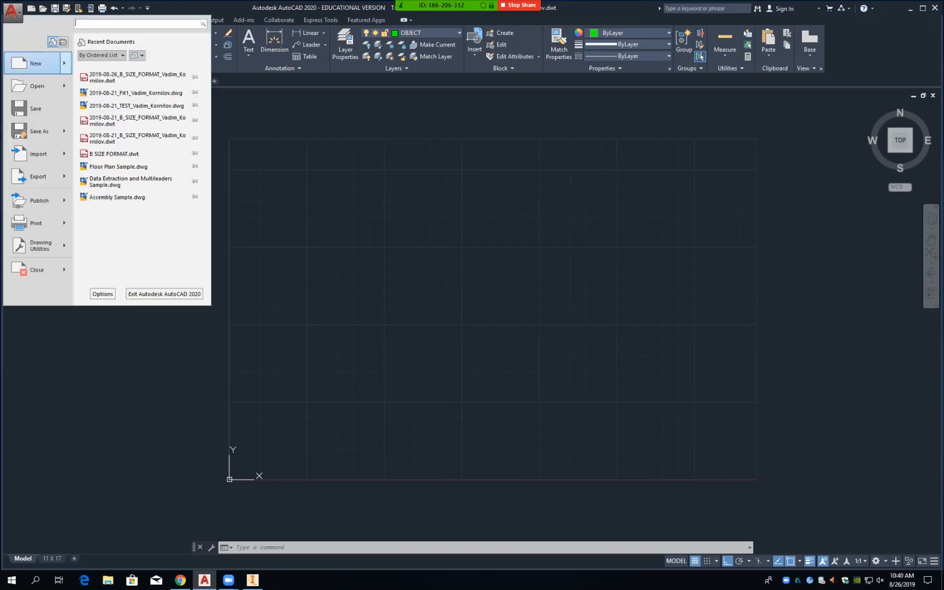
mouse_move(39, 131)
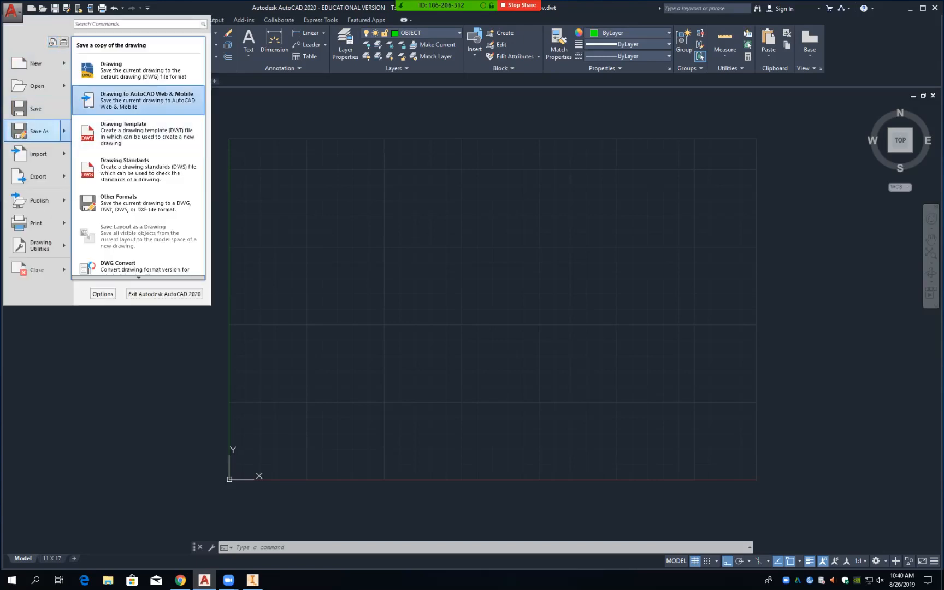
click(136, 70)
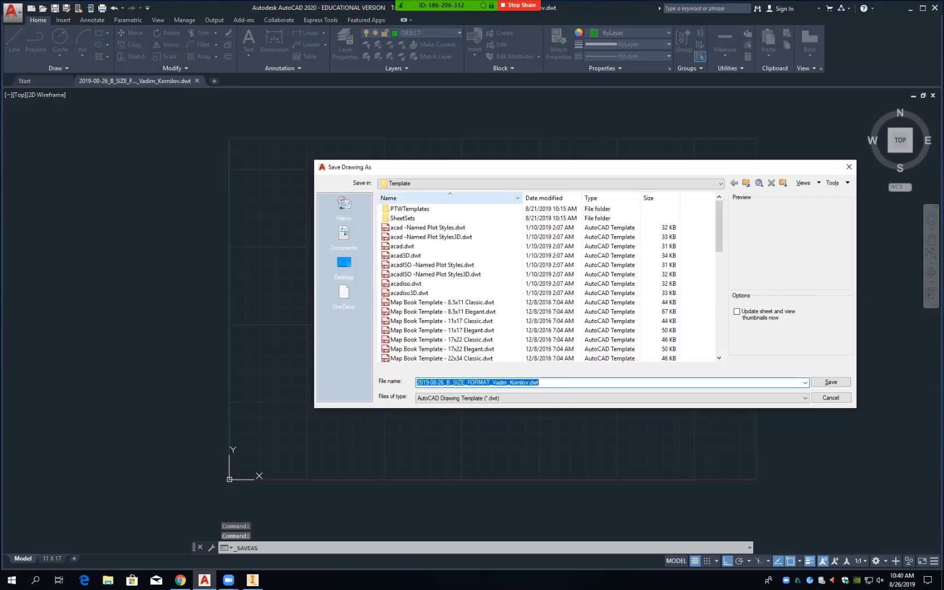
click(471, 183)
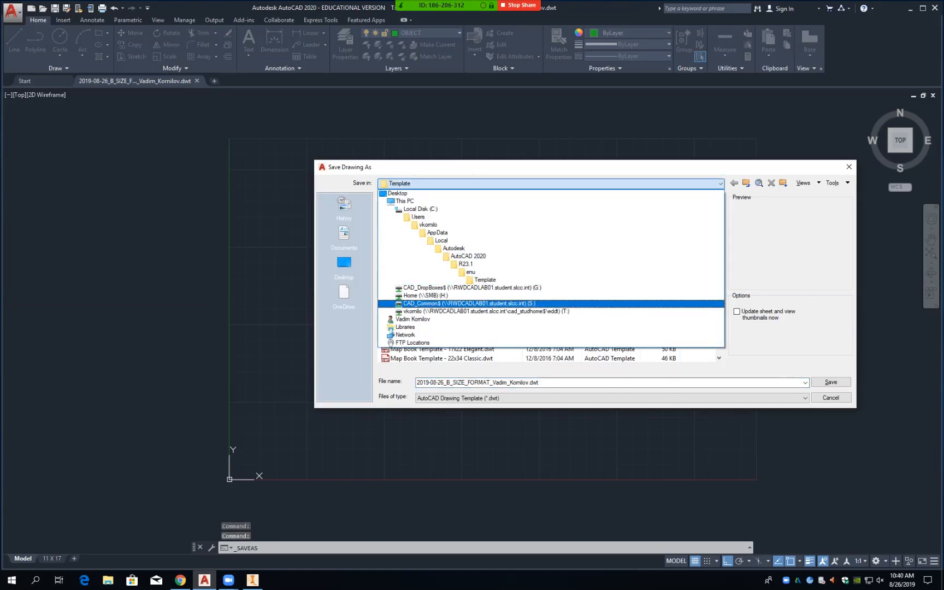
click(471, 311)
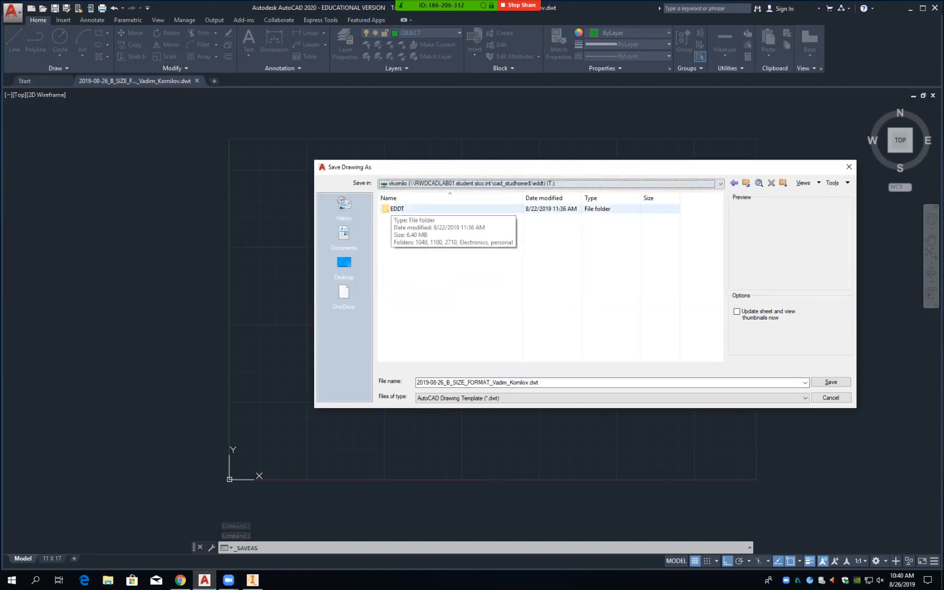
double_click(394, 209)
double_click(397, 209)
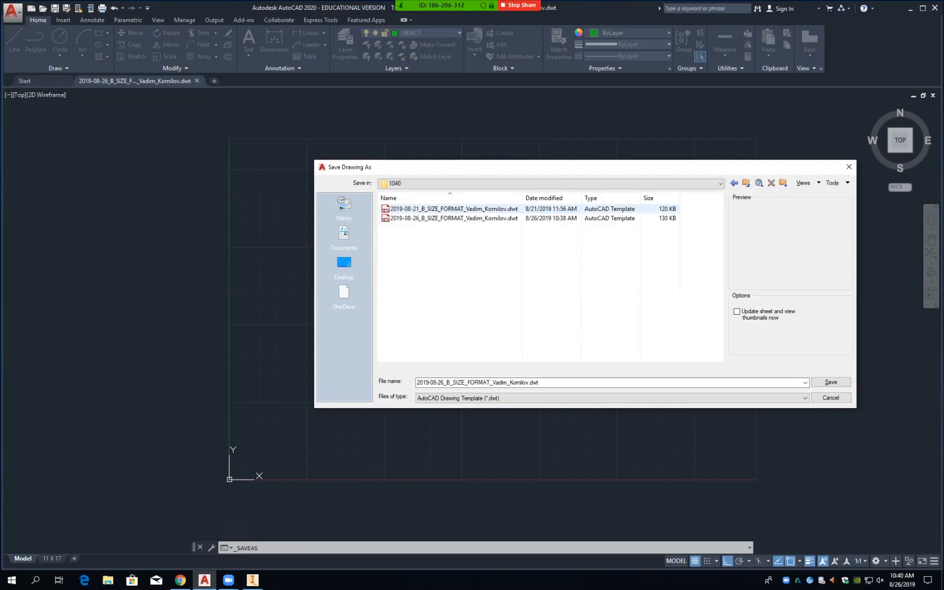
click(547, 398)
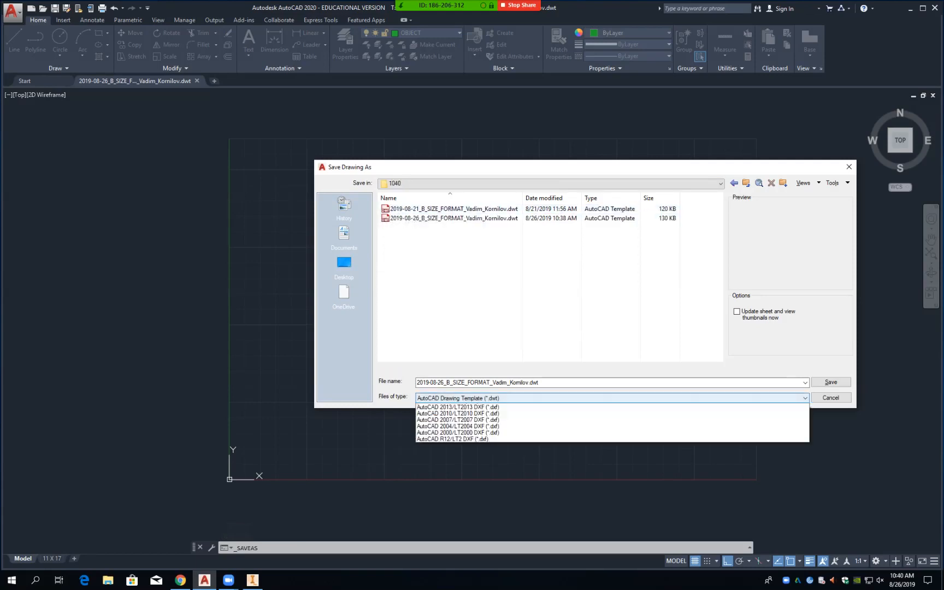
click(459, 407)
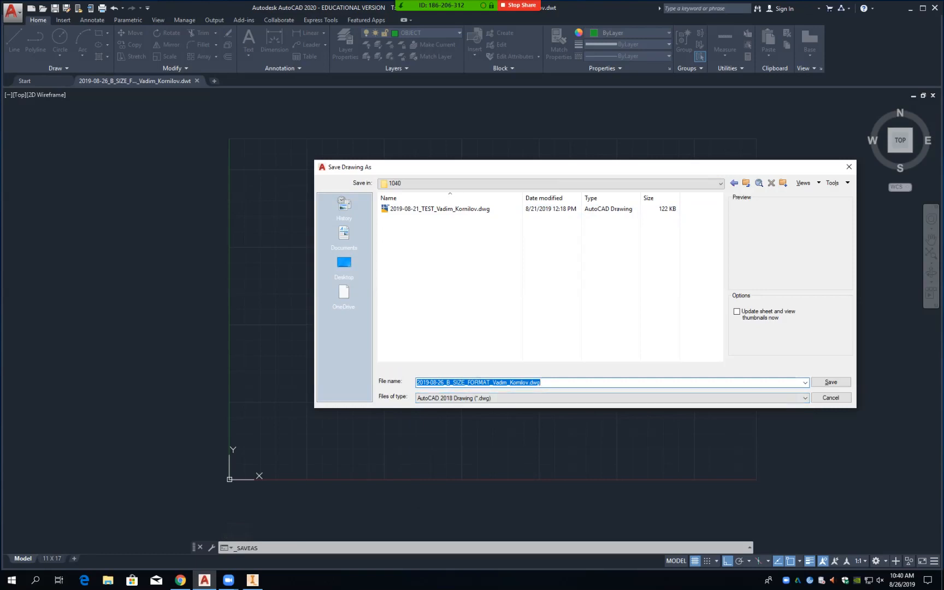
Step: Rename the file to the 2019-08-26 Dovetail-Slide name and save it
click(490, 382)
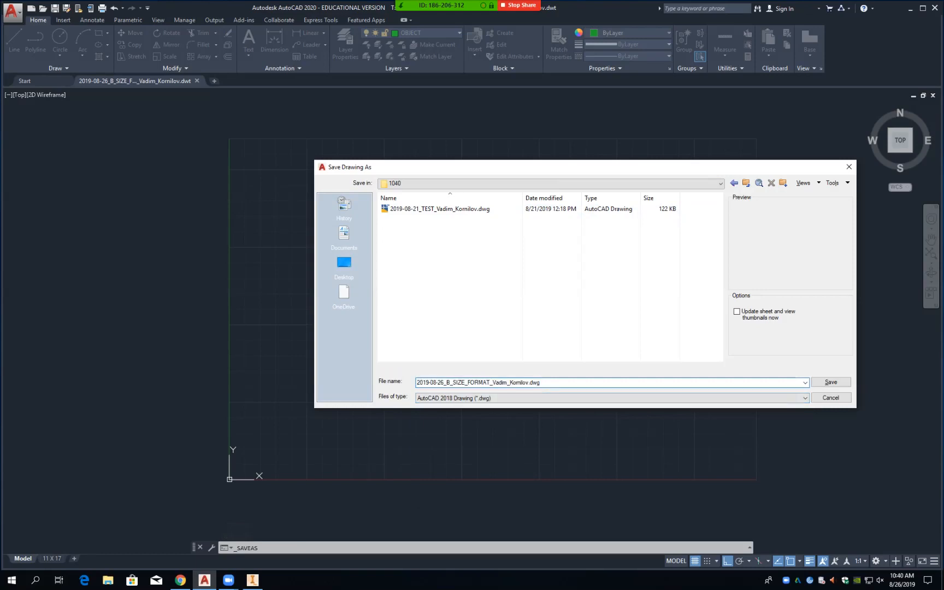
key(BackSpace)
key(BackSpace)
key(BackSpace)
key(BackSpace)
key(BackSpace)
key(BackSpace)
key(BackSpace)
key(BackSpace)
key(BackSpace)
key(BackSpace)
key(BackSpace)
key(BackSpace)
key(BackSpace)
text(Dovetail)
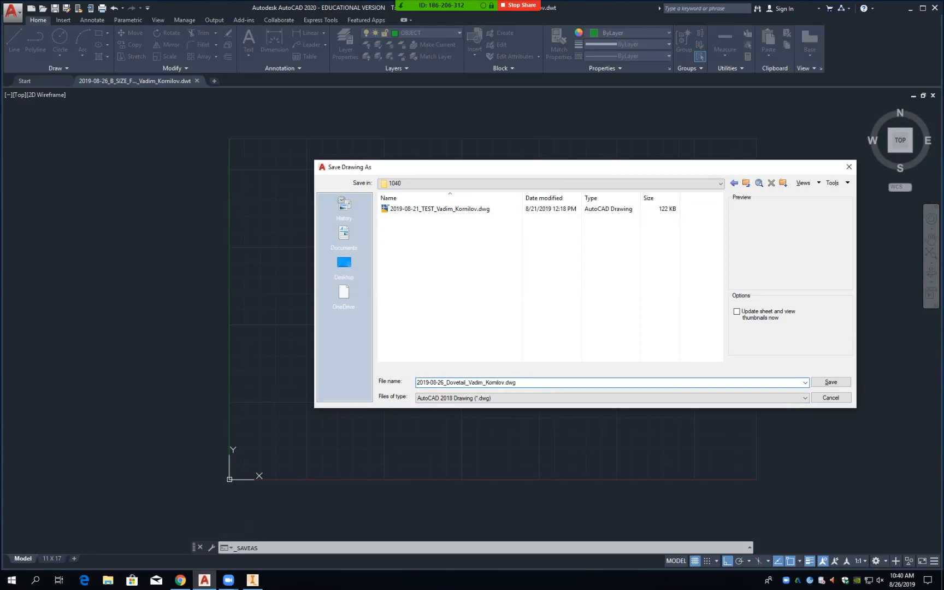
text(-)
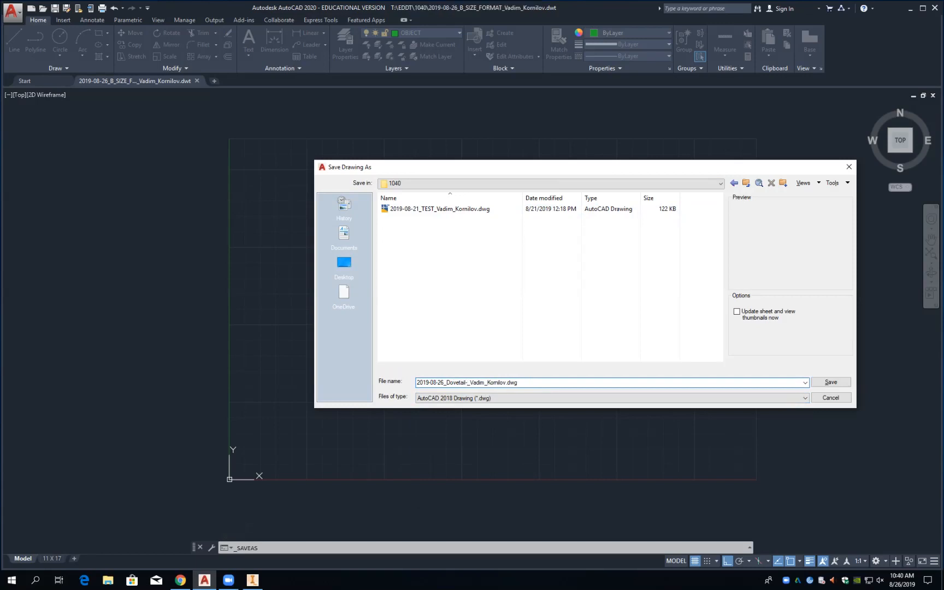
text(Slide)
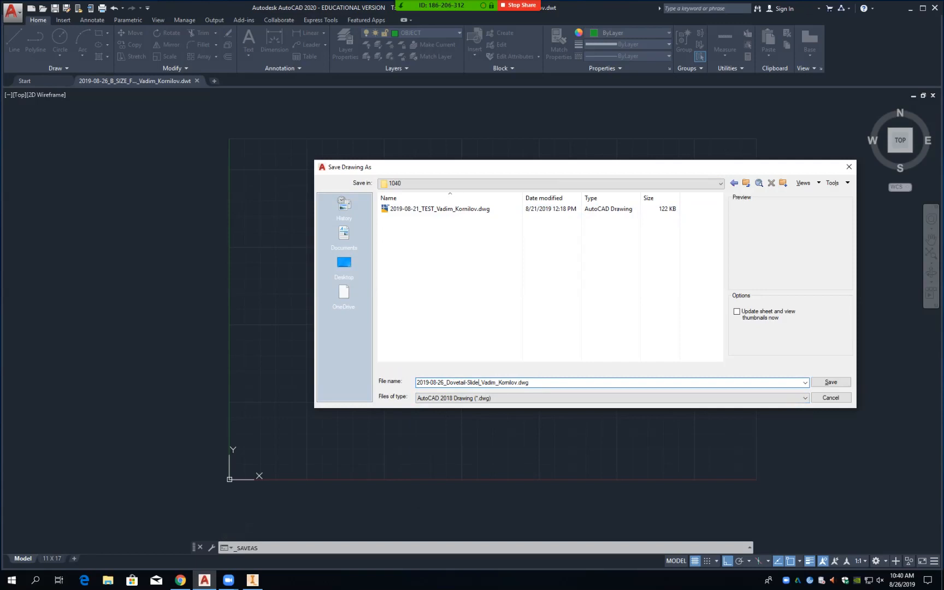
click(829, 382)
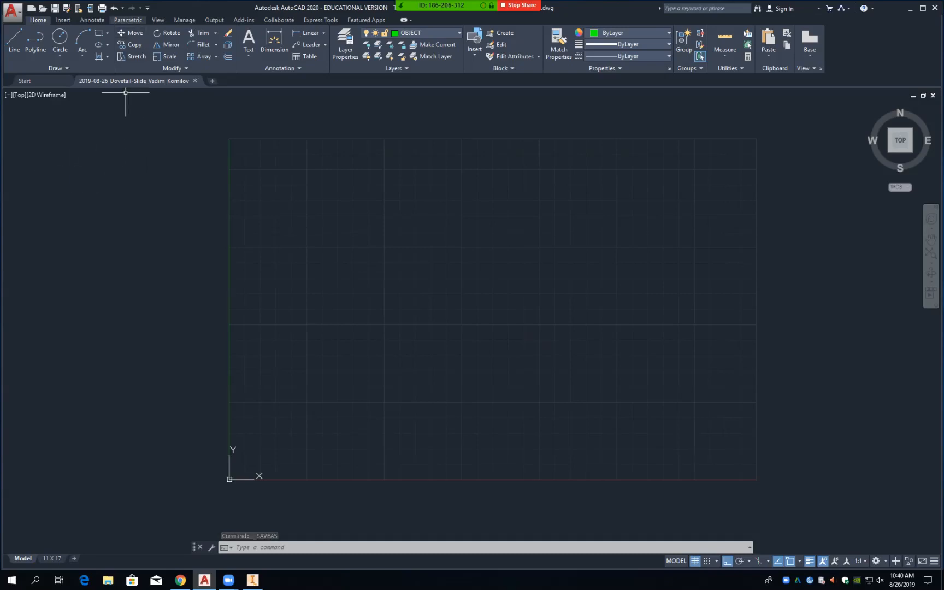
click(99, 33)
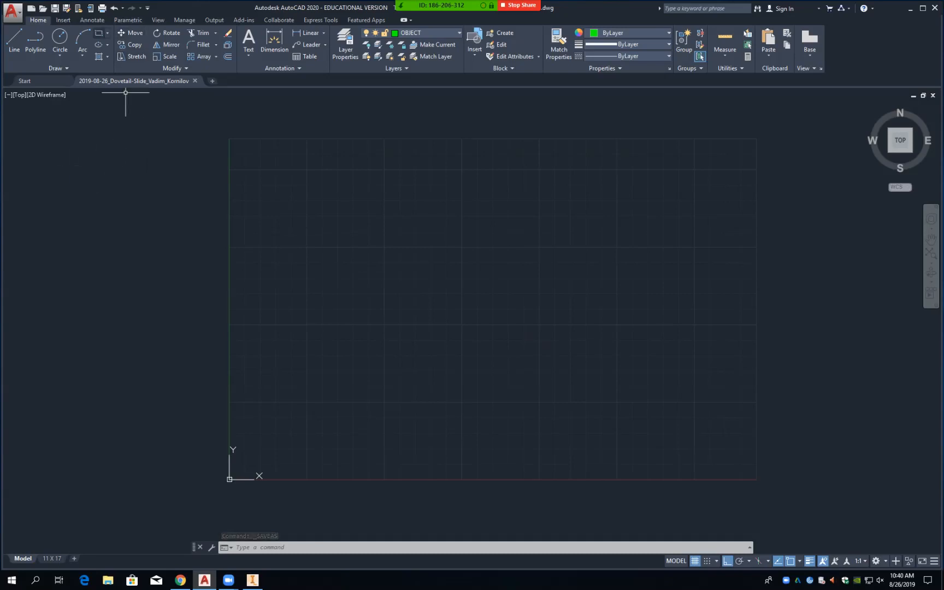
Step: Draw a rectangle from near the sheet's top-left to bottom-right and turn off lineweight display
click(246, 164)
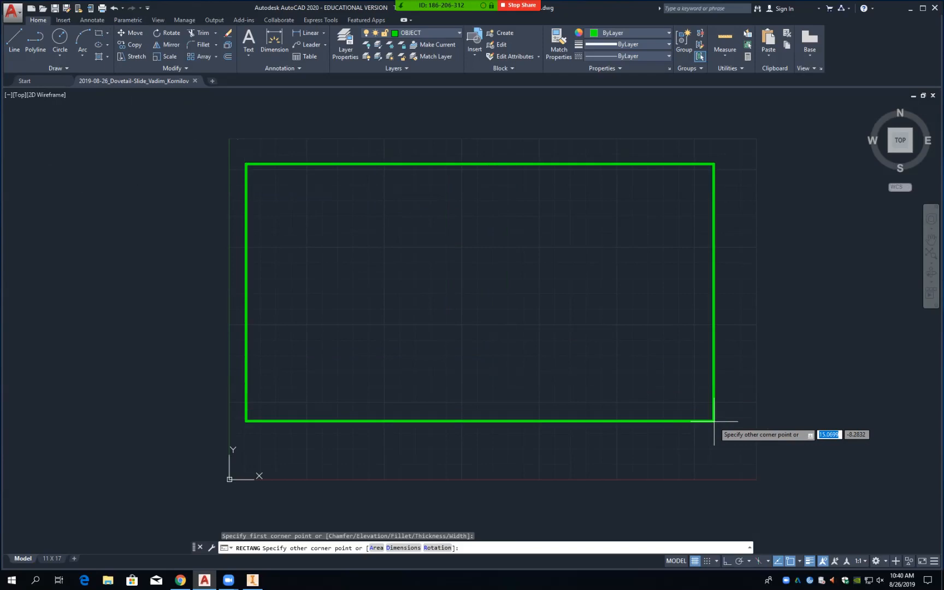
click(730, 460)
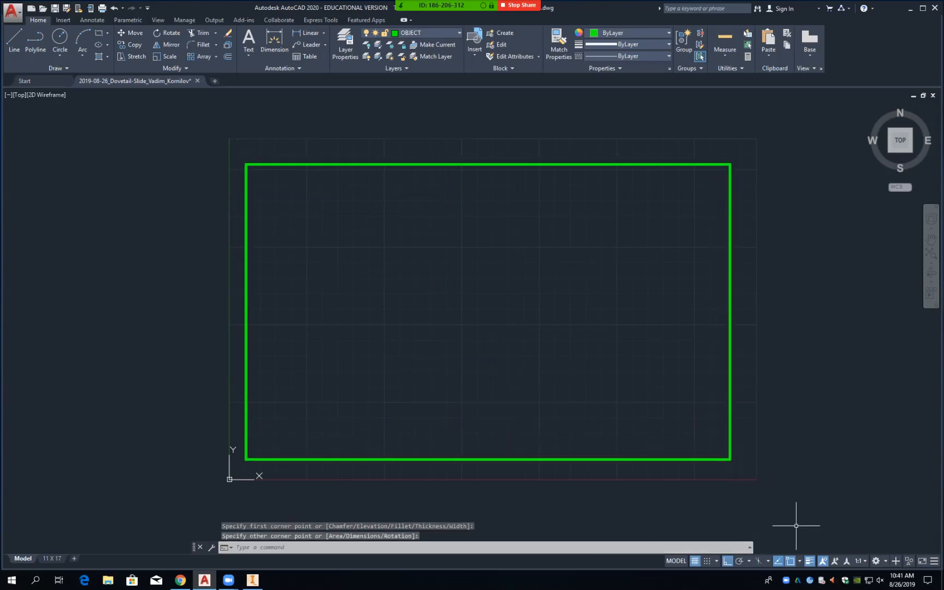
click(810, 561)
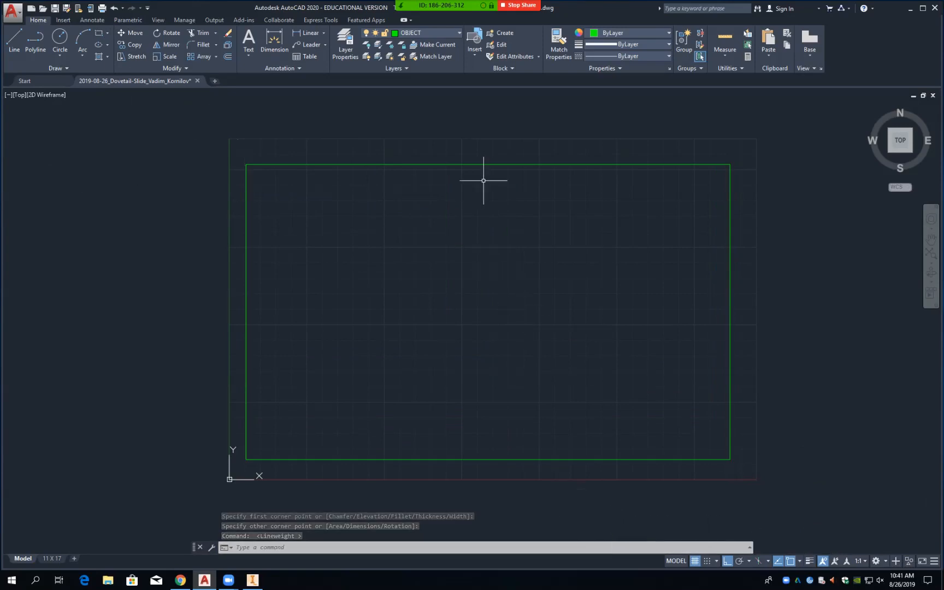
text(EX)
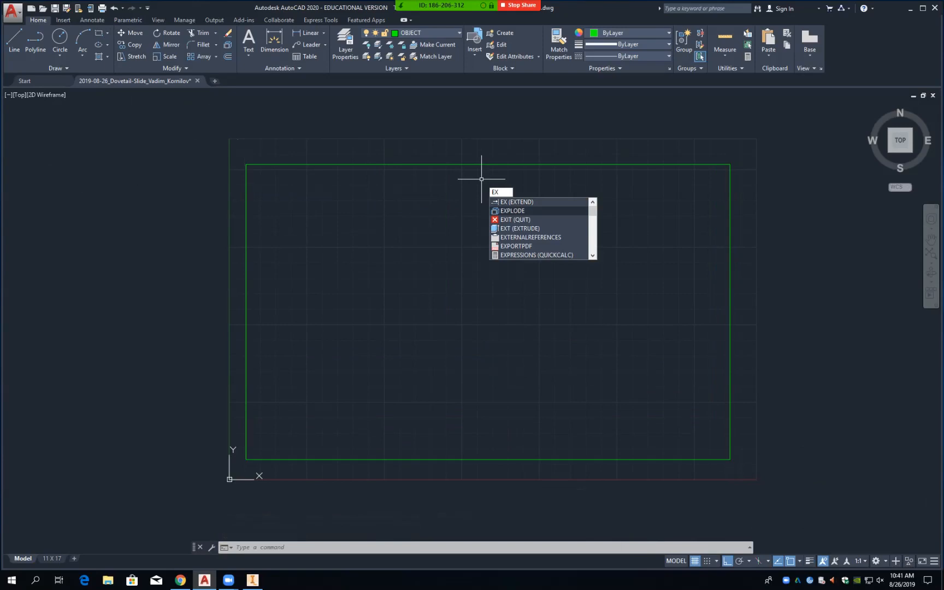
Step: Explode the rectangle into four separate lines
click(514, 211)
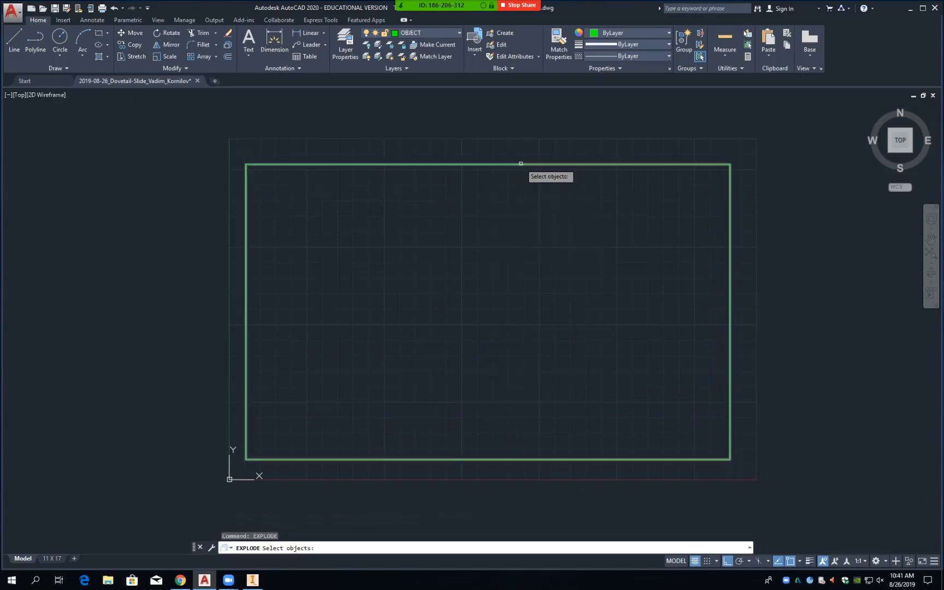
click(521, 164)
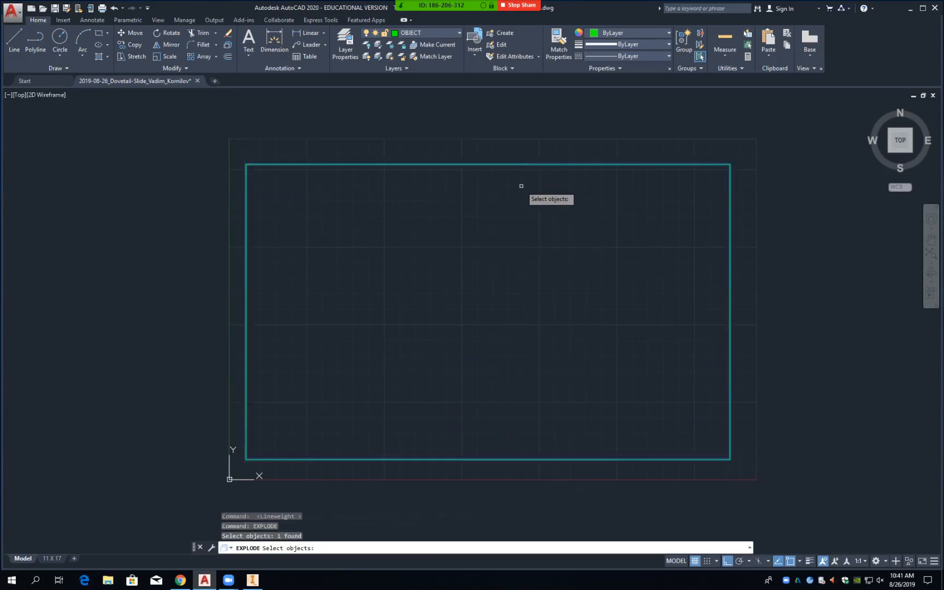
key(Return)
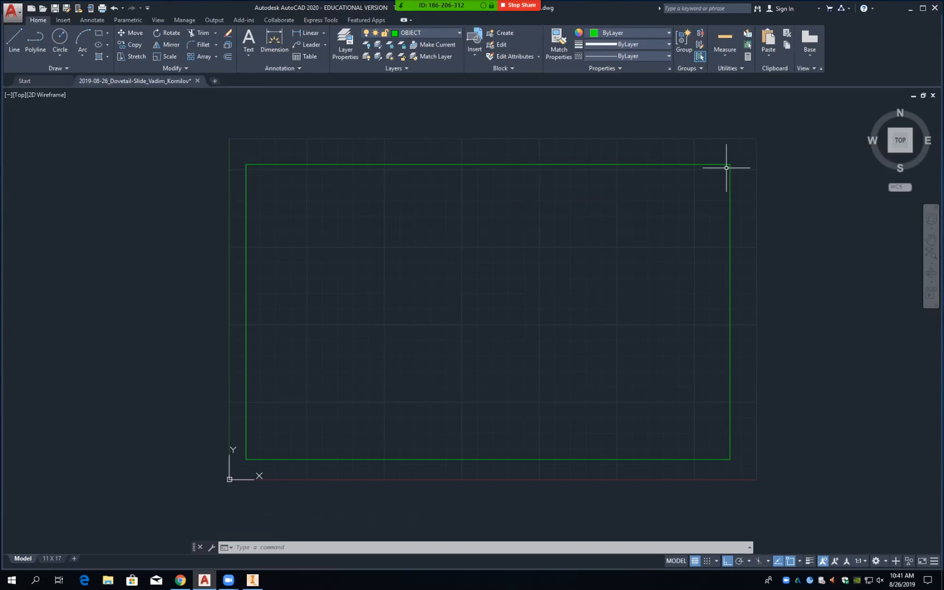
Step: Offset the rectangle's left line 4.5 to the right
text(O)
key(Return)
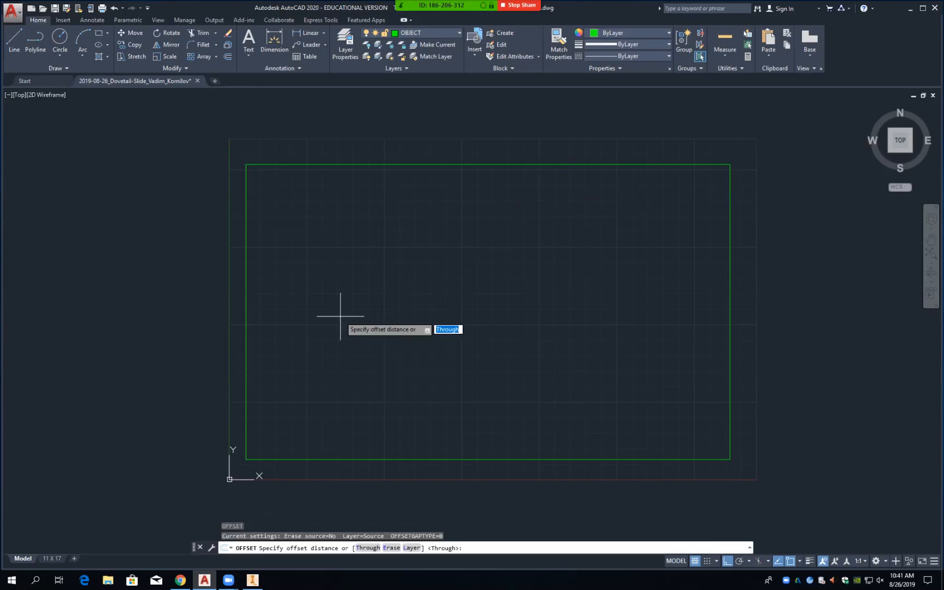
text(4.5)
key(Return)
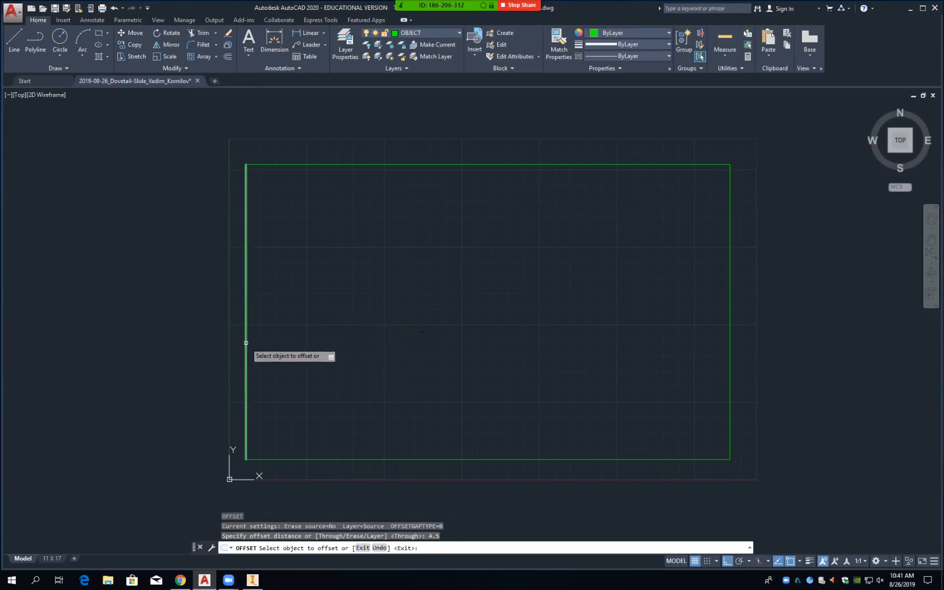
click(246, 342)
click(456, 343)
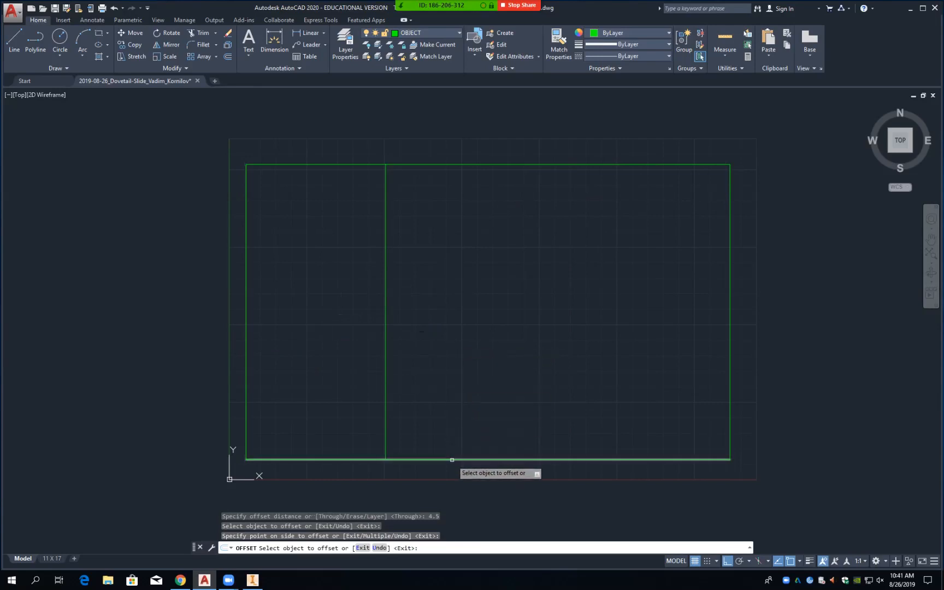
Step: Offset the bottom line up 2.25, and the top and right lines inward 2.31
click(453, 459)
text(2.25)
key(Return)
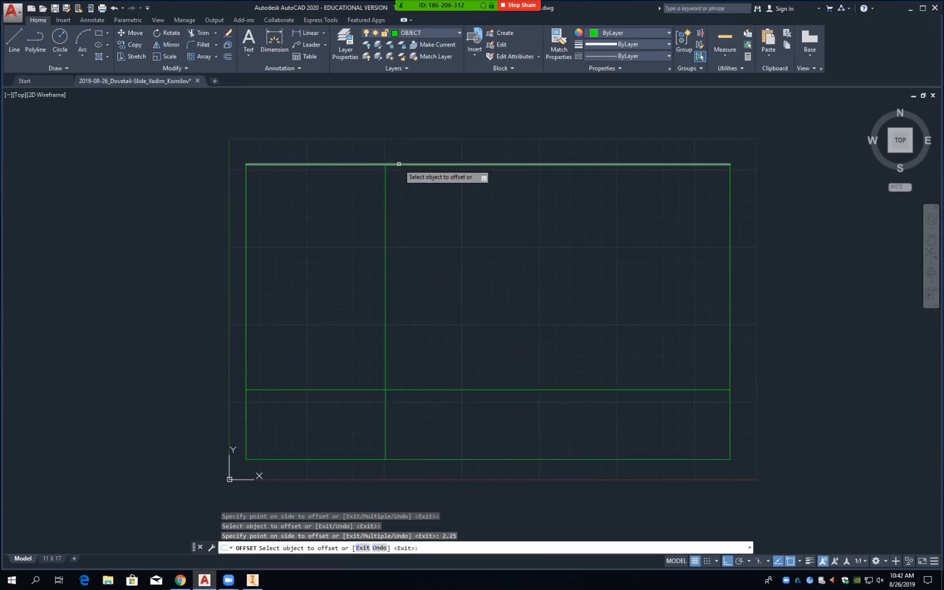
click(399, 164)
text(2.31)
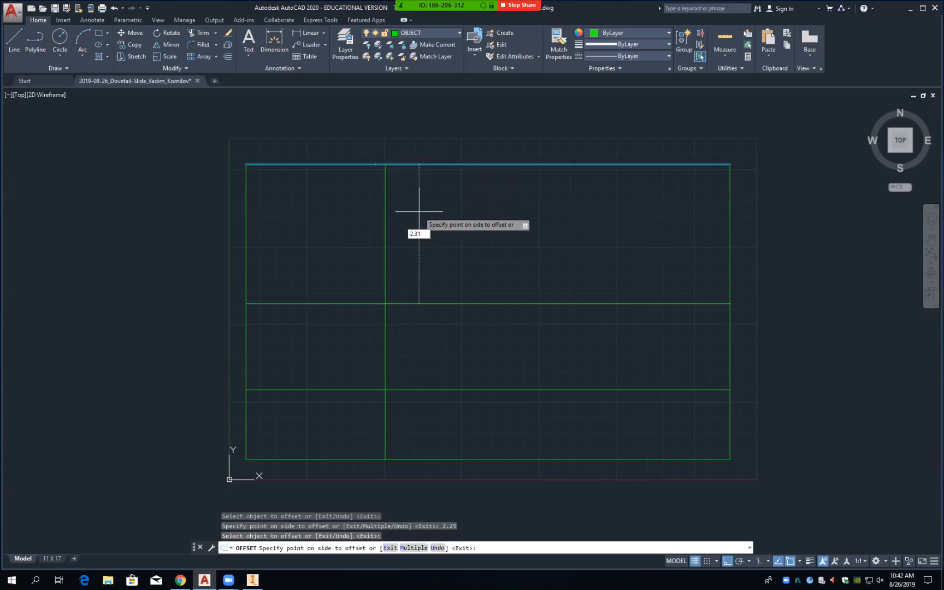
key(Return)
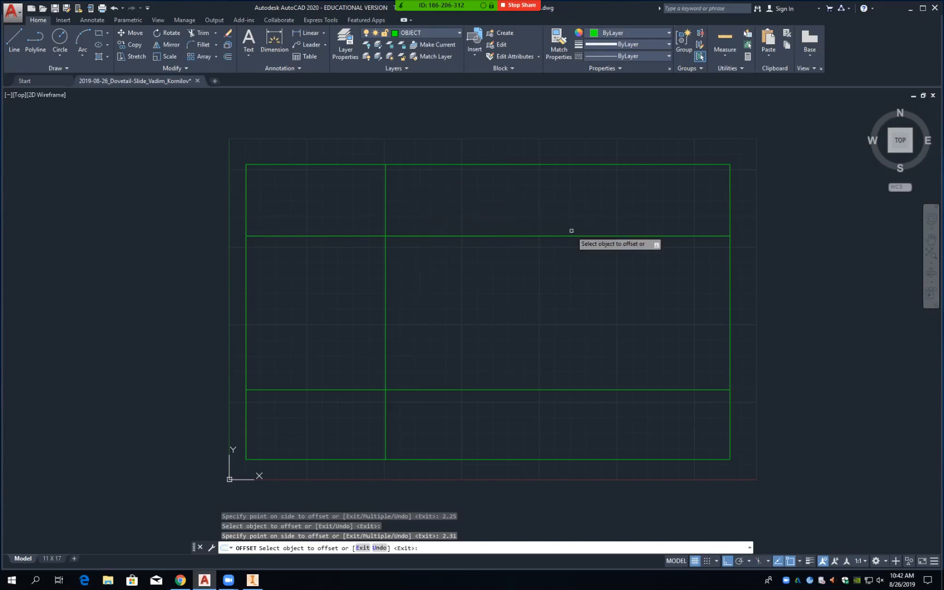
click(730, 318)
text(2.31)
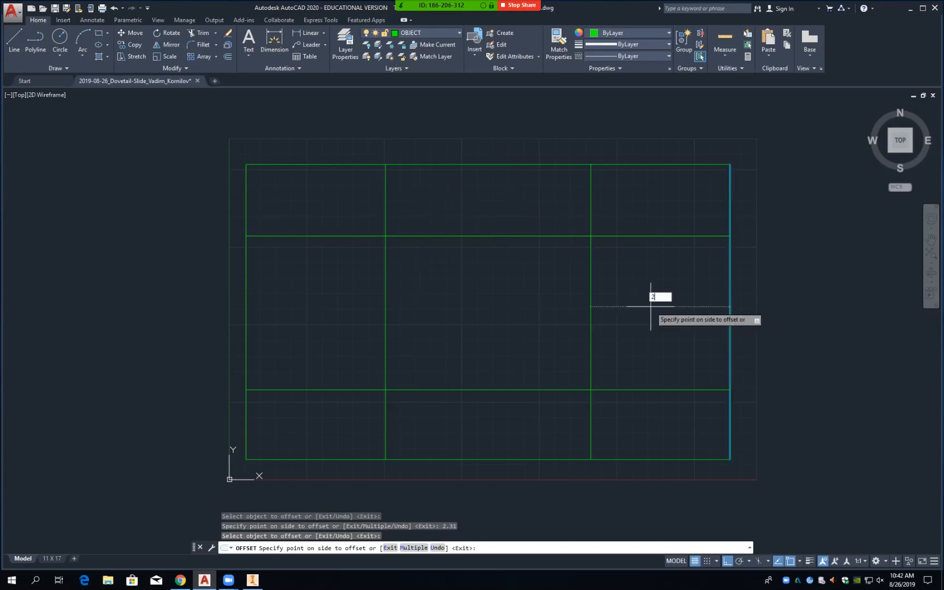
key(Return)
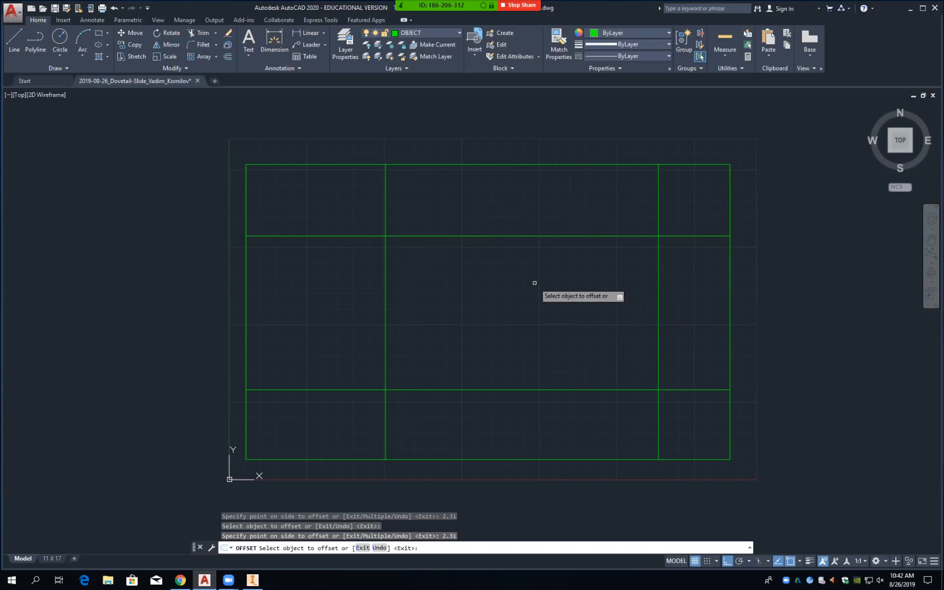
key(Return)
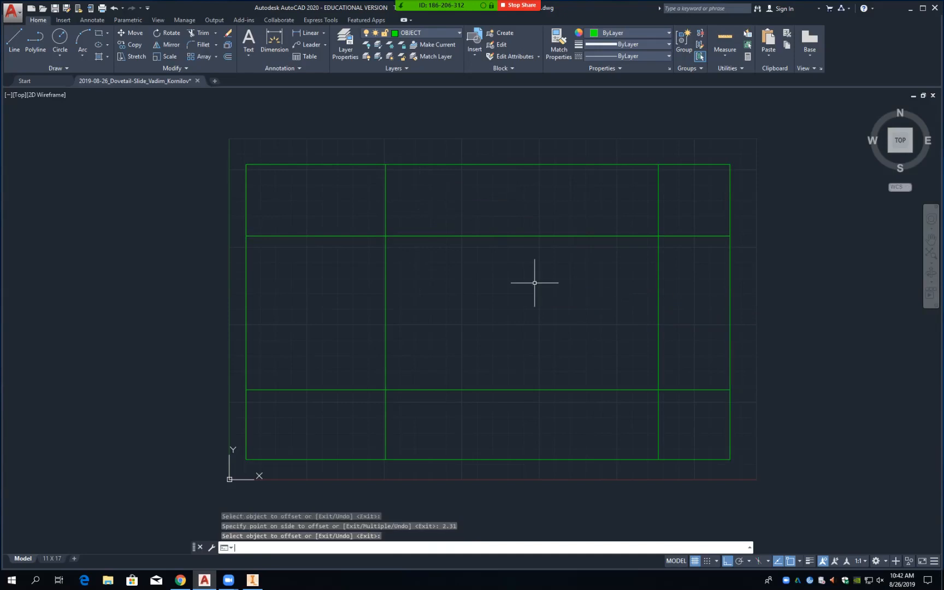
Step: Trim with all eight lines as cutting edges, cutting the horizontal lines across the middle
text(TR)
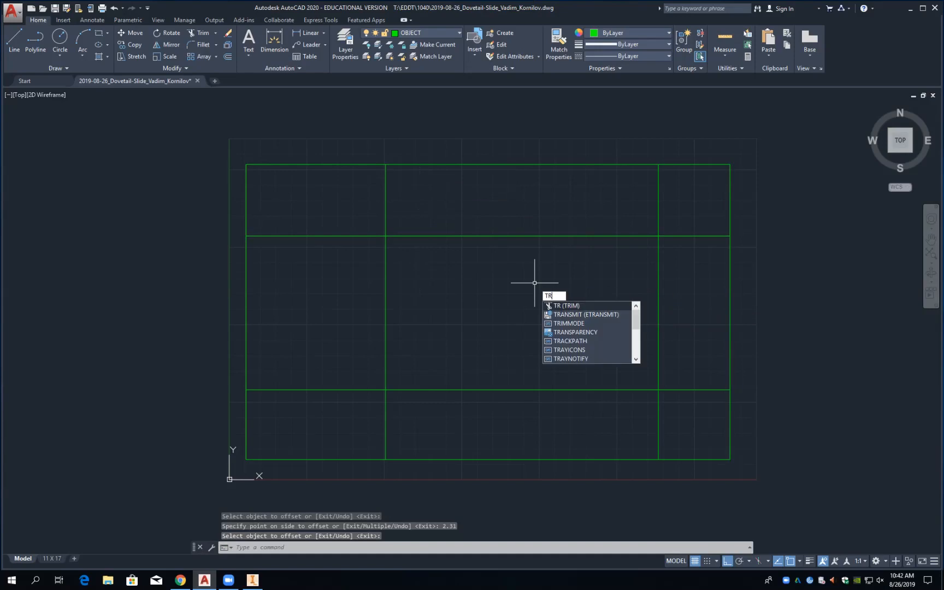
key(Return)
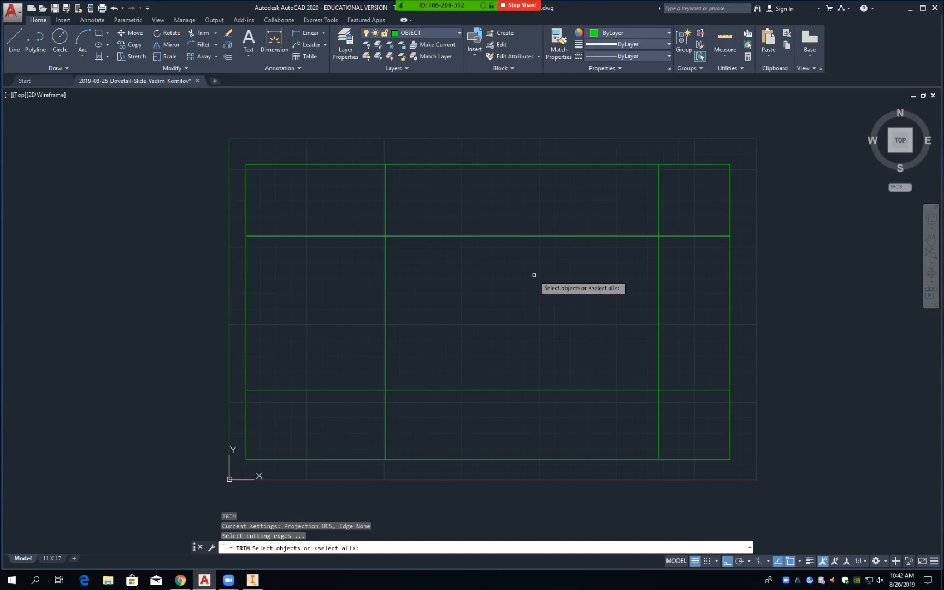
click(235, 155)
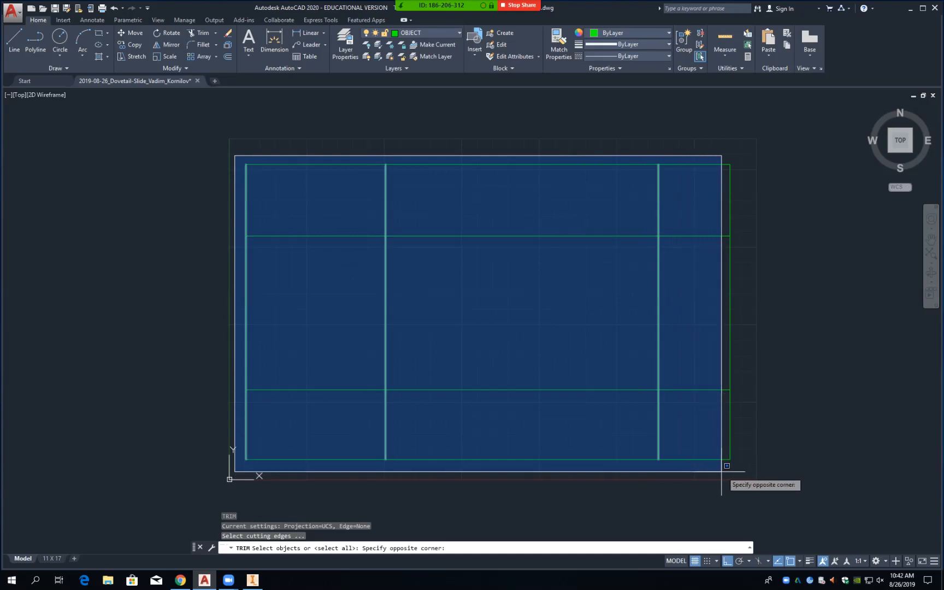
click(741, 471)
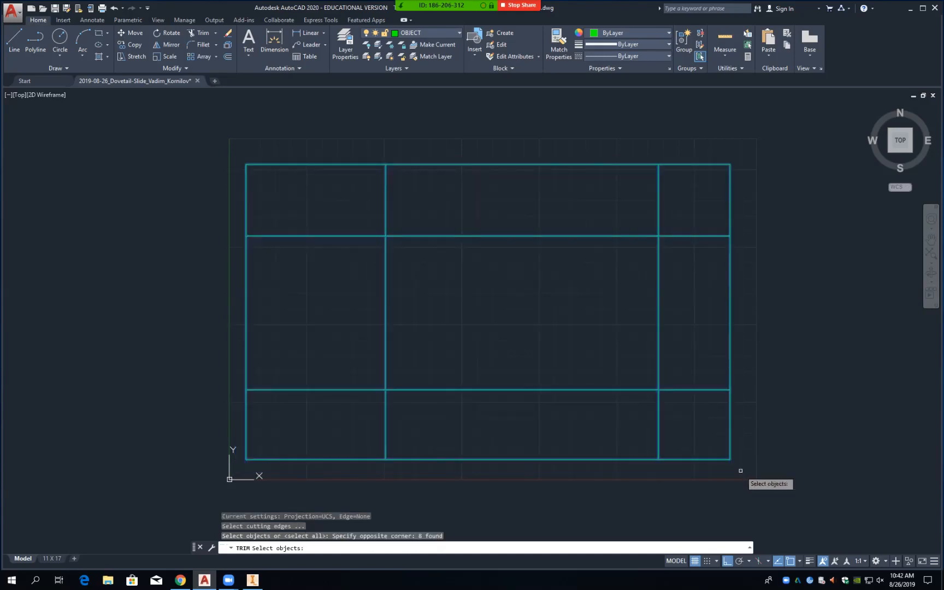
key(Return)
click(480, 136)
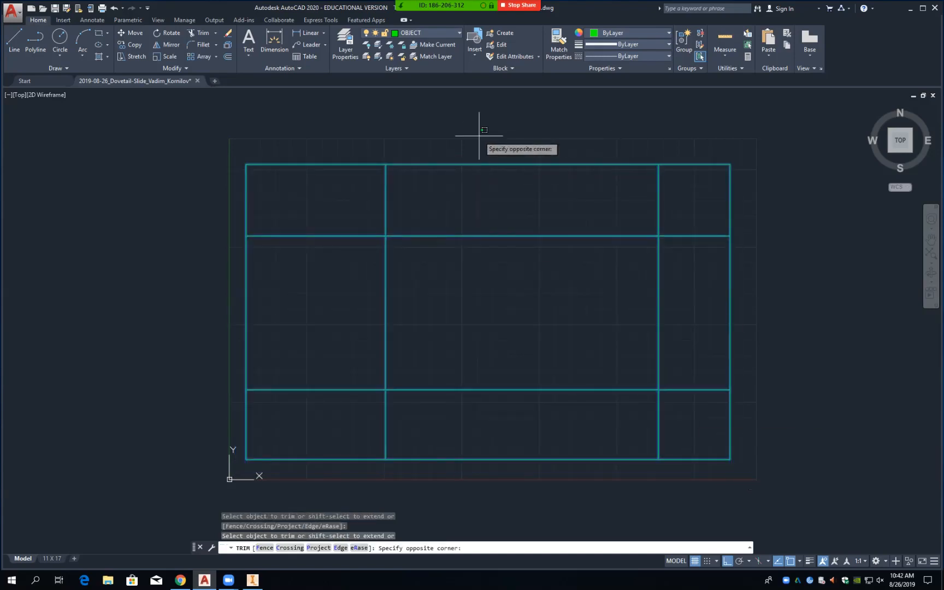
click(579, 482)
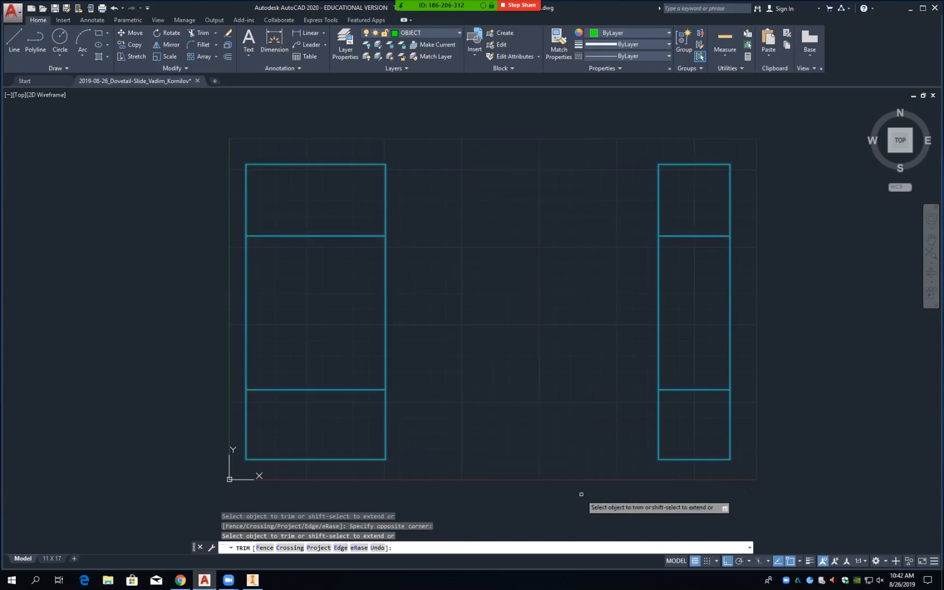
Step: Trim away the middle segments of the four vertical sides, leaving four rectangles
click(247, 294)
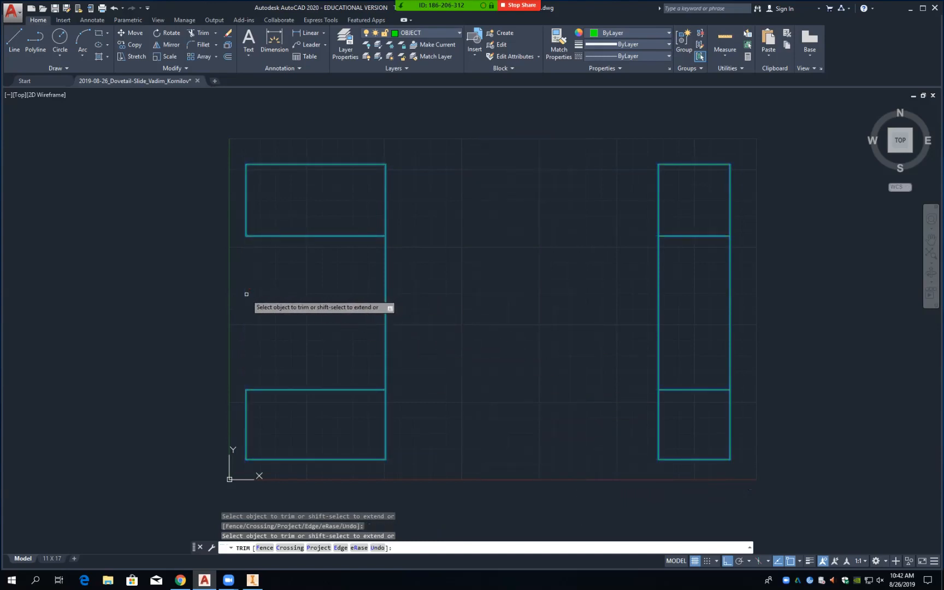
click(386, 318)
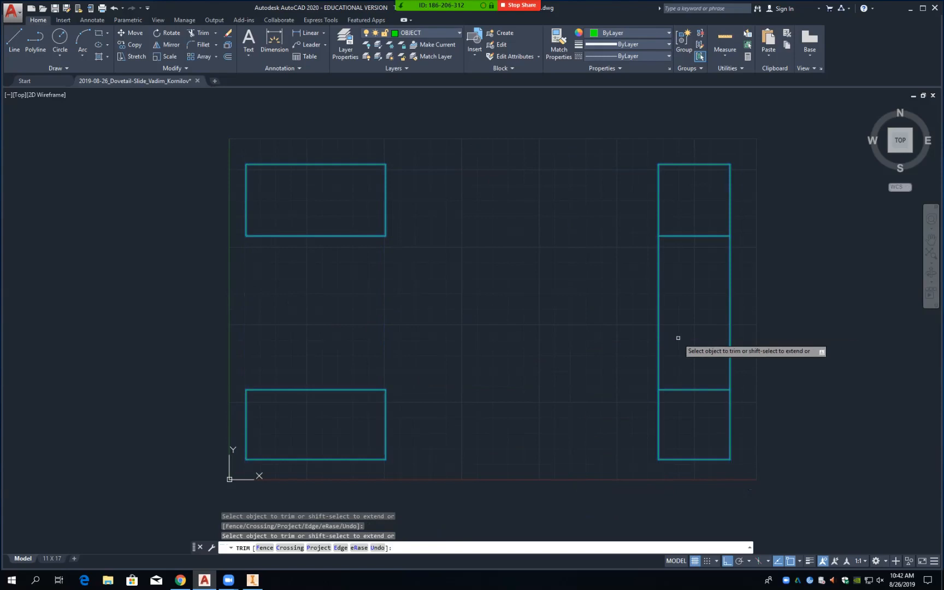
click(659, 331)
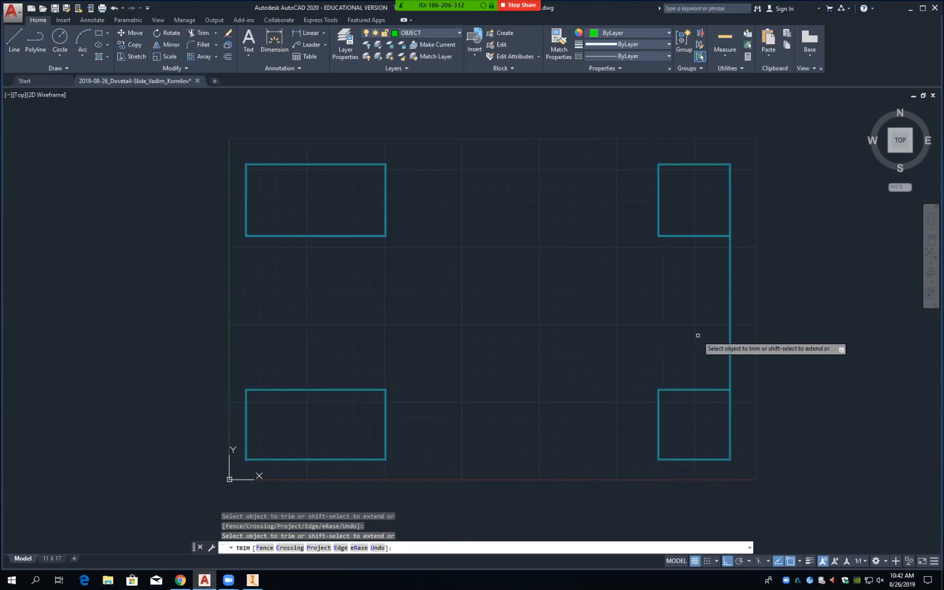
click(730, 340)
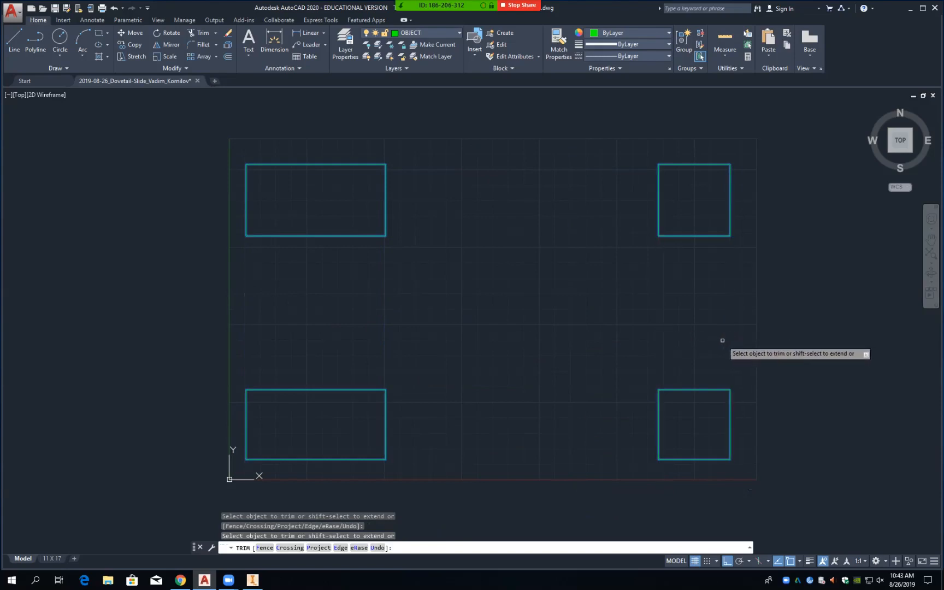
text(m)
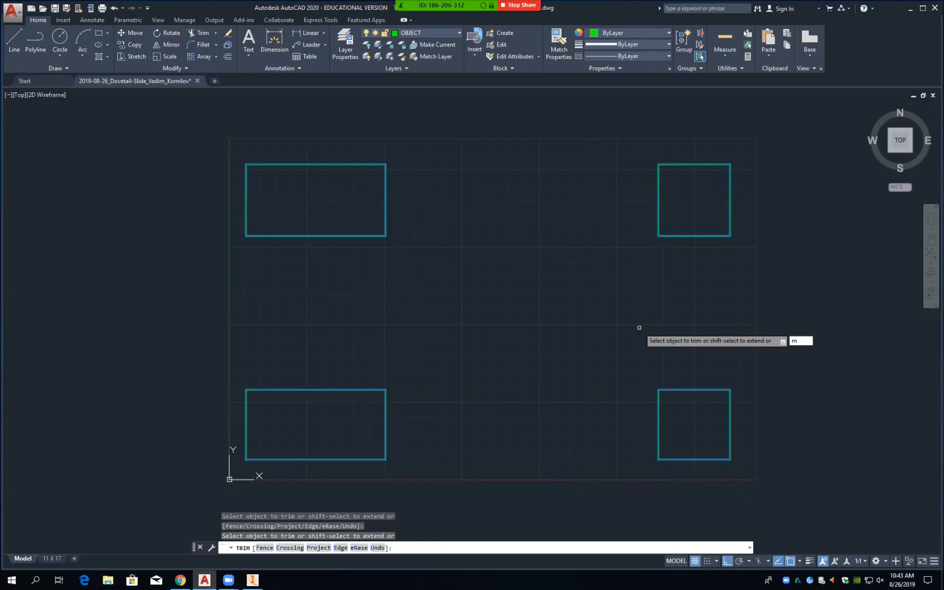
key(Escape)
Step: Move the two right rectangles left so they sit beside the left pair
text(m)
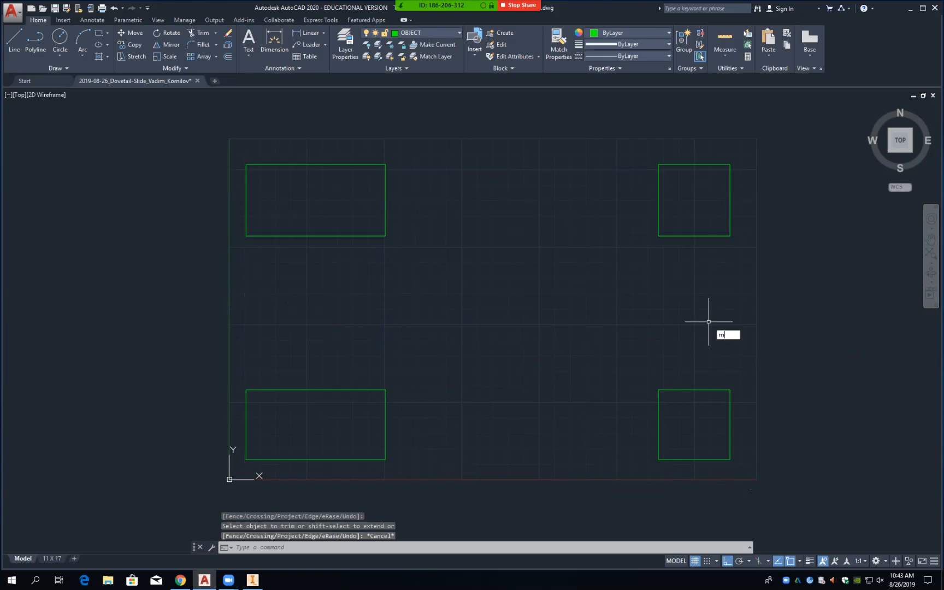
key(Return)
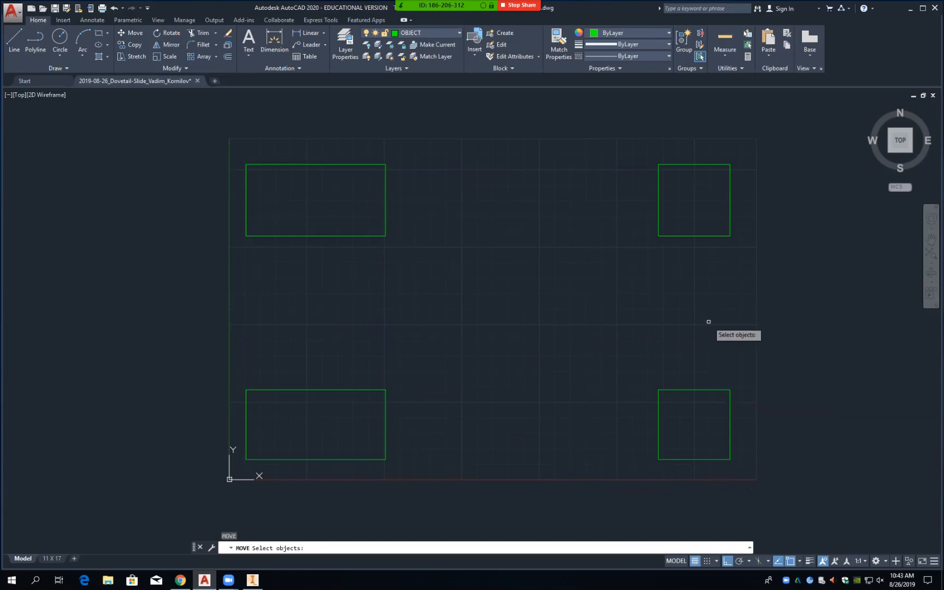
click(637, 144)
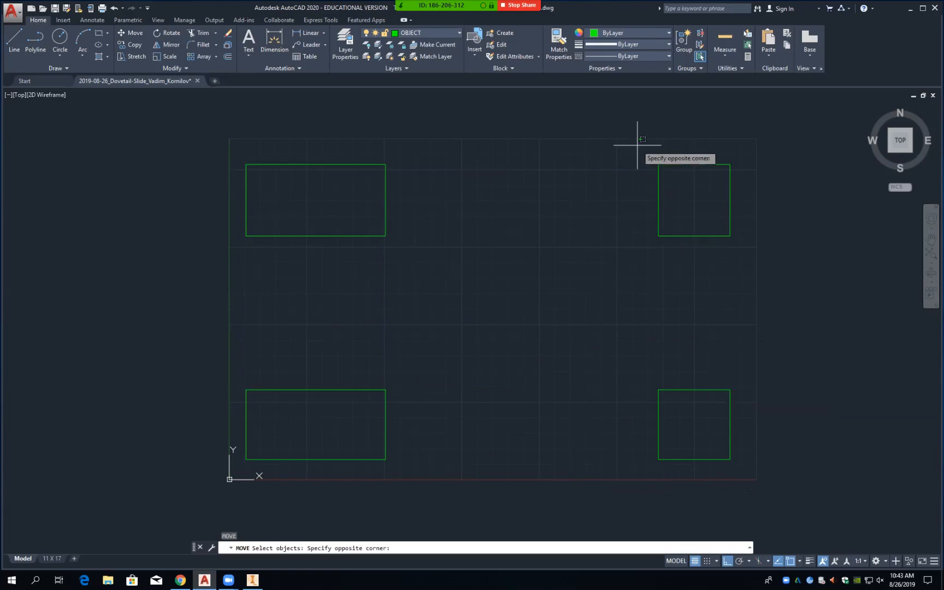
click(747, 471)
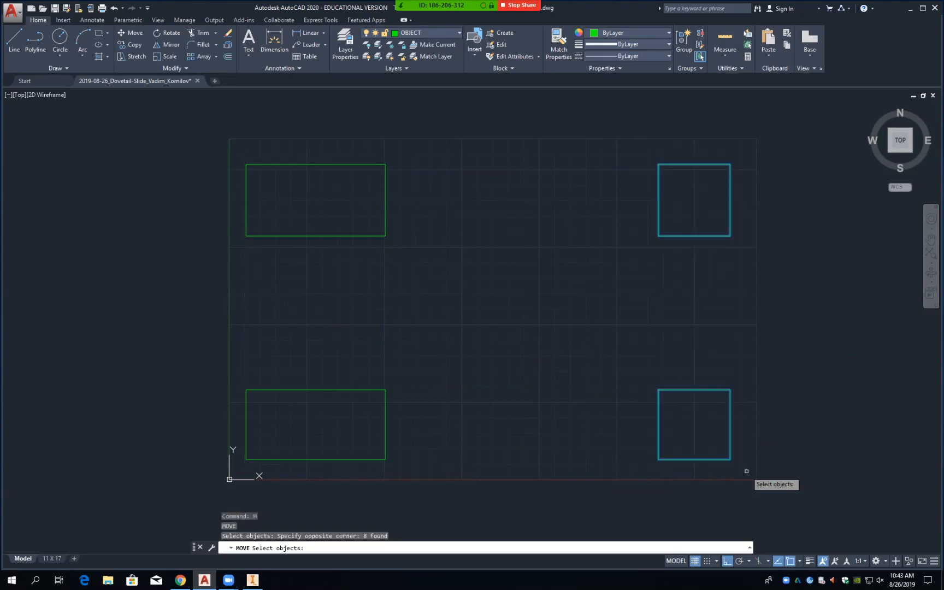
click(757, 317)
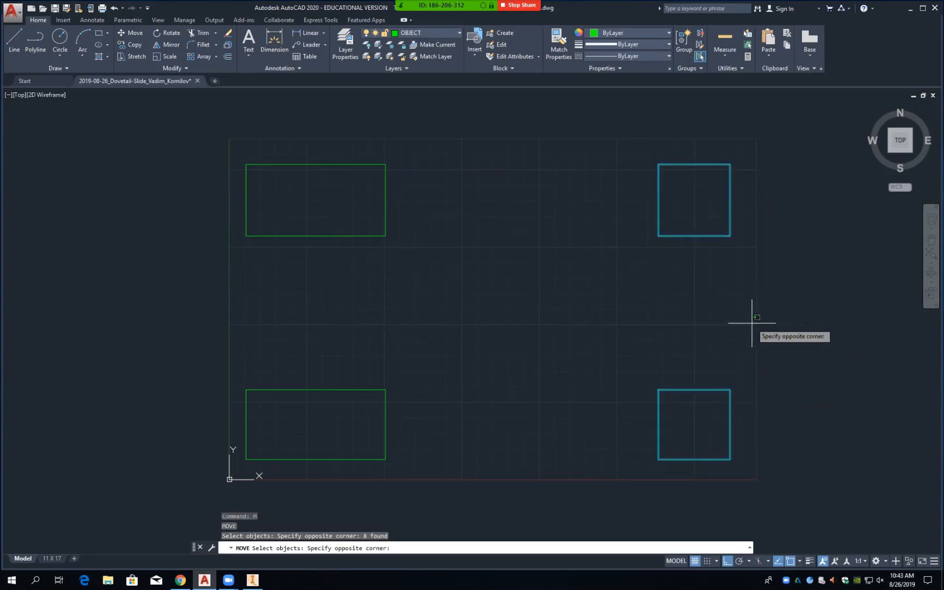
click(752, 323)
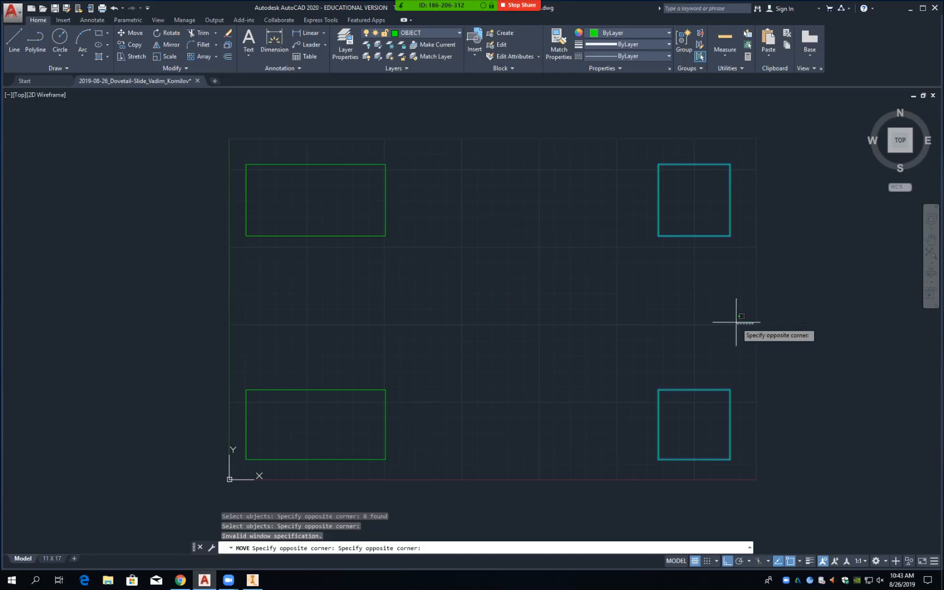
click(731, 322)
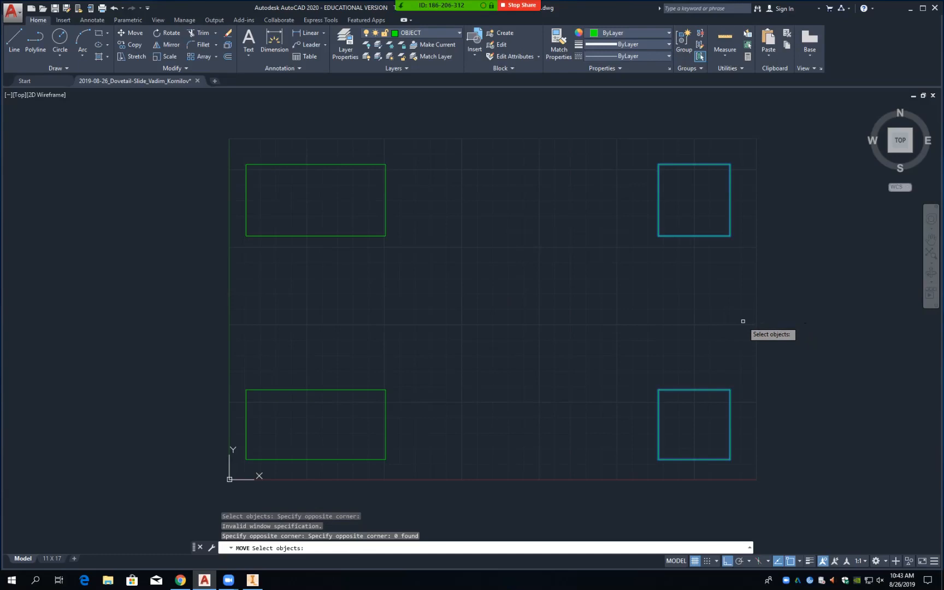
key(Return)
click(745, 321)
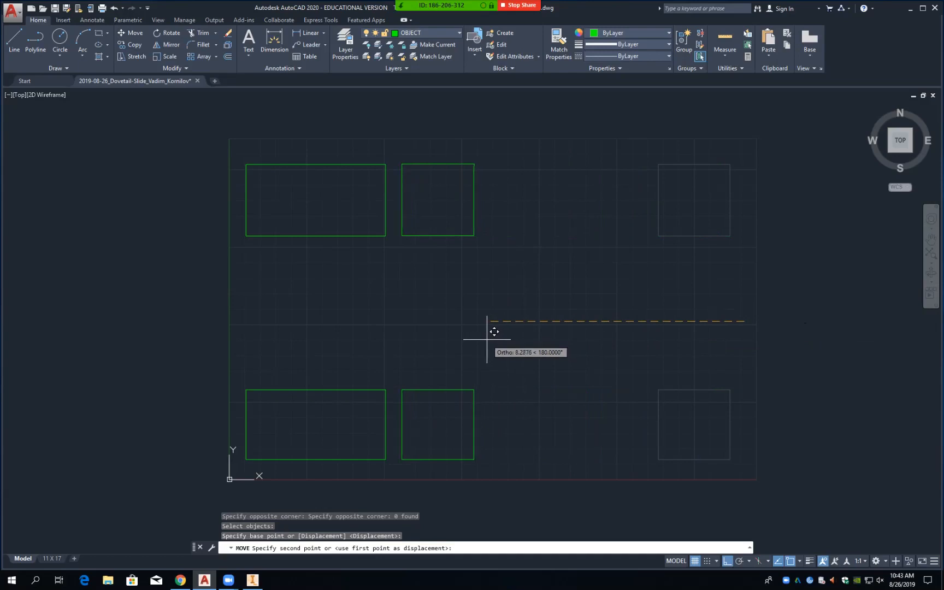
click(487, 340)
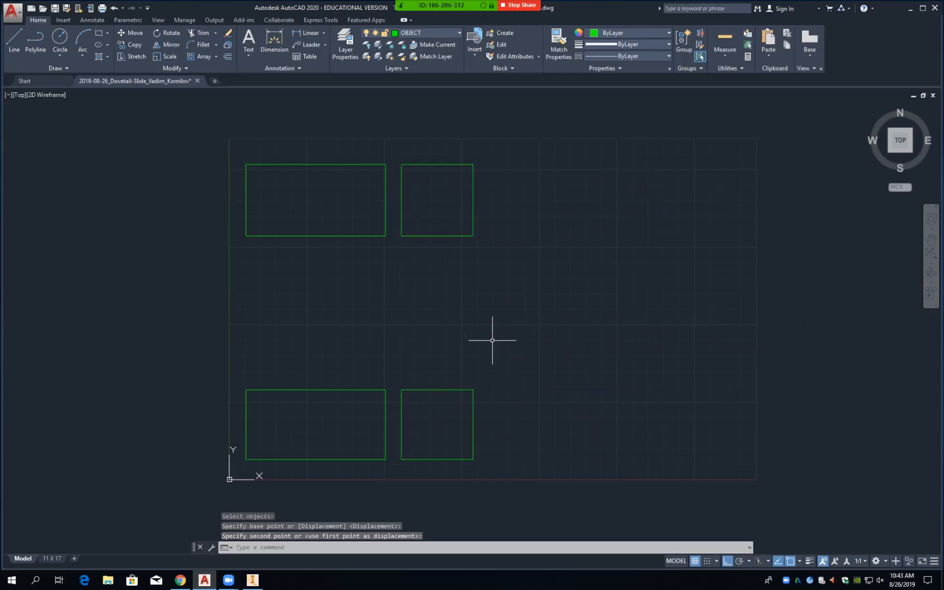
Step: Move the top two rectangles down to sit just above the bottom pair
key(space)
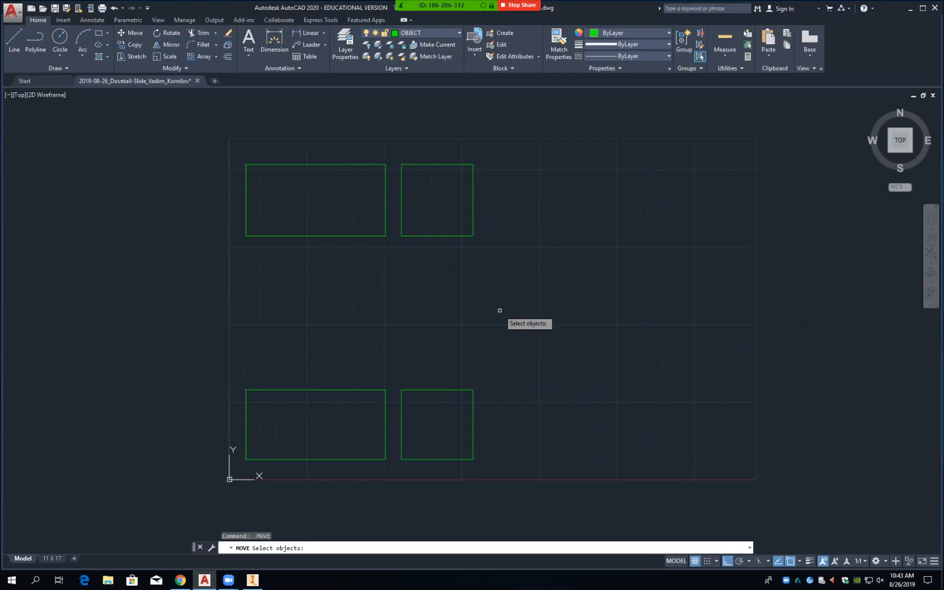
click(229, 155)
click(497, 254)
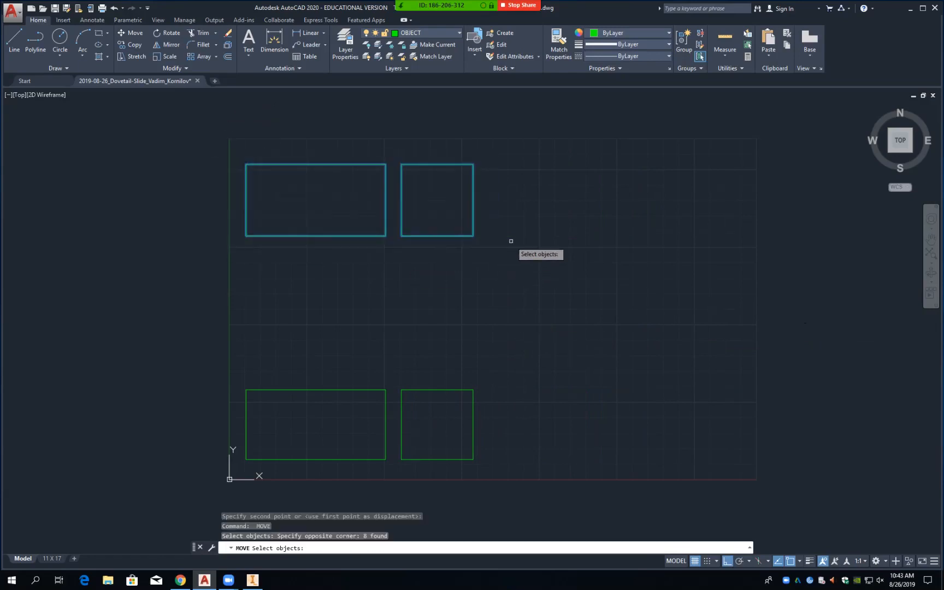
key(space)
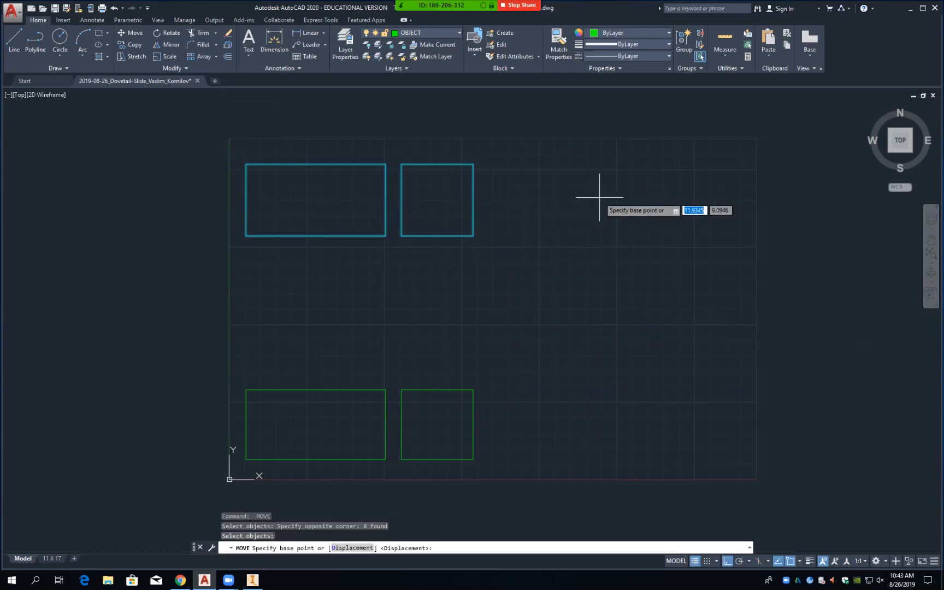
click(600, 197)
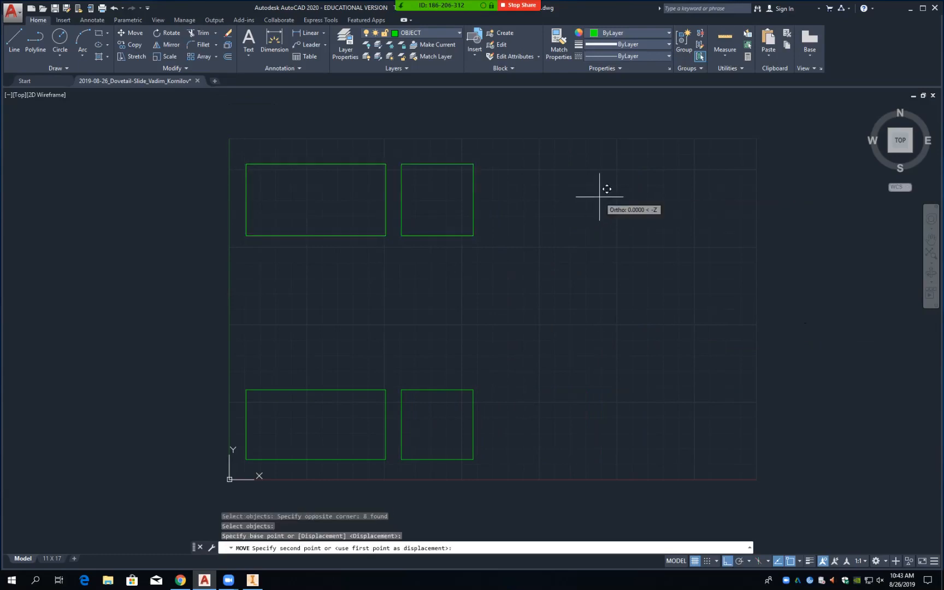
click(622, 338)
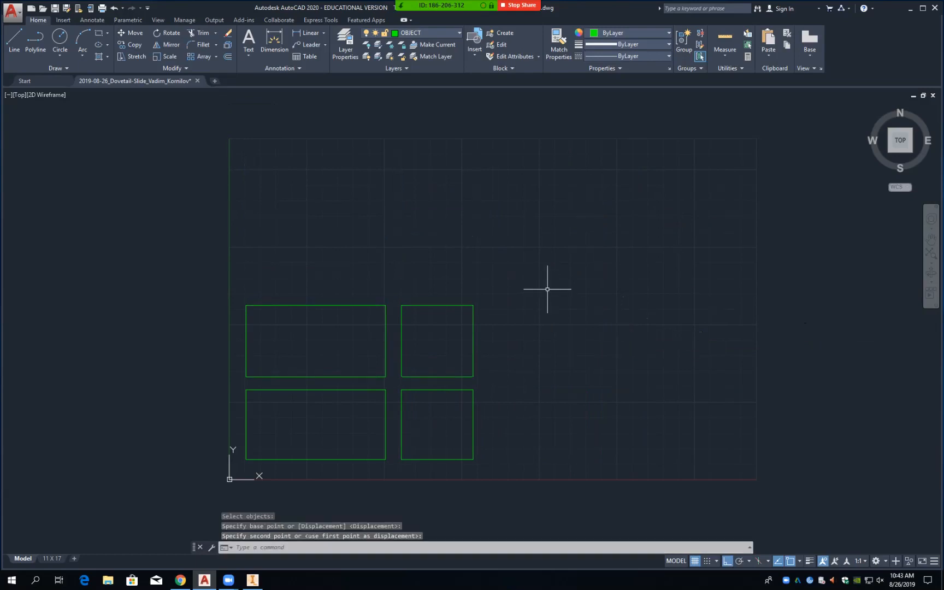
Step: Pan and zoom in on the four rectangles, then start OFFSET
mouse_move(354, 388)
middle_down()
mouse_move(406, 306)
mouse_move(459, 302)
mouse_move(466, 289)
middle_up()
scroll(466, 289, down, 2)
scroll(467, 289, up, 5)
scroll(466, 289, up, 2)
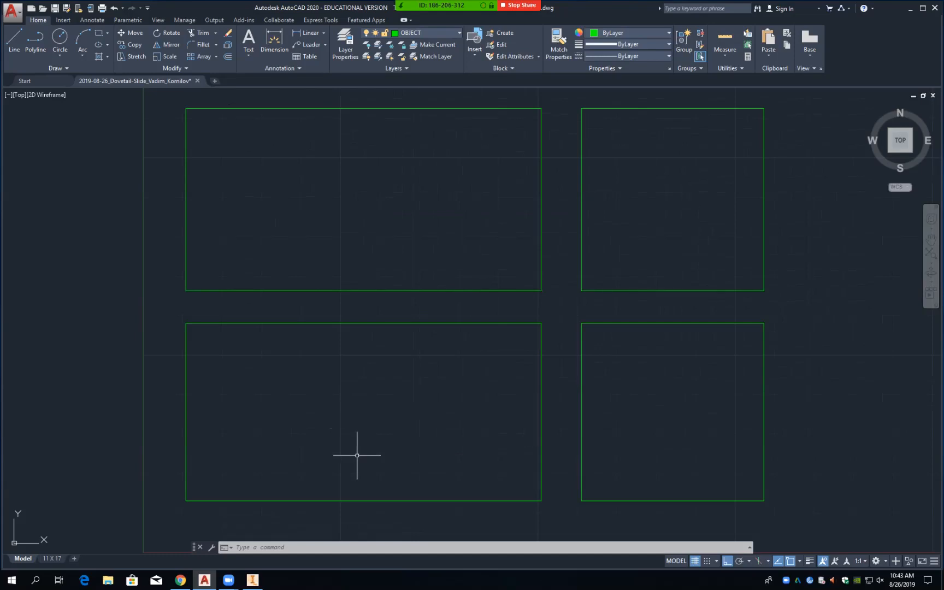
text(o)
key(Return)
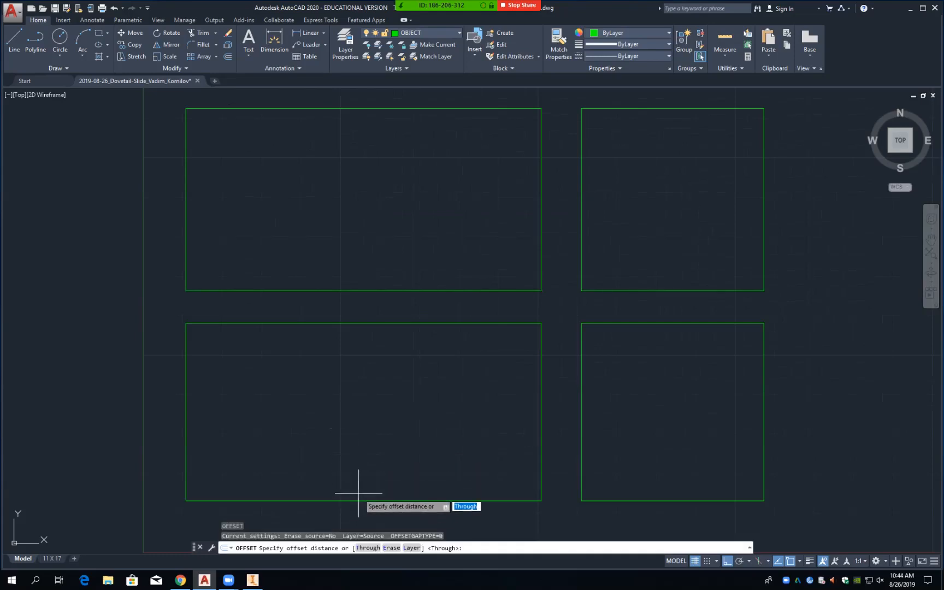
Step: Offset both lower rectangles' bottom edges 1 unit inward, then select the lower-right rectangle's left edge
text(1)
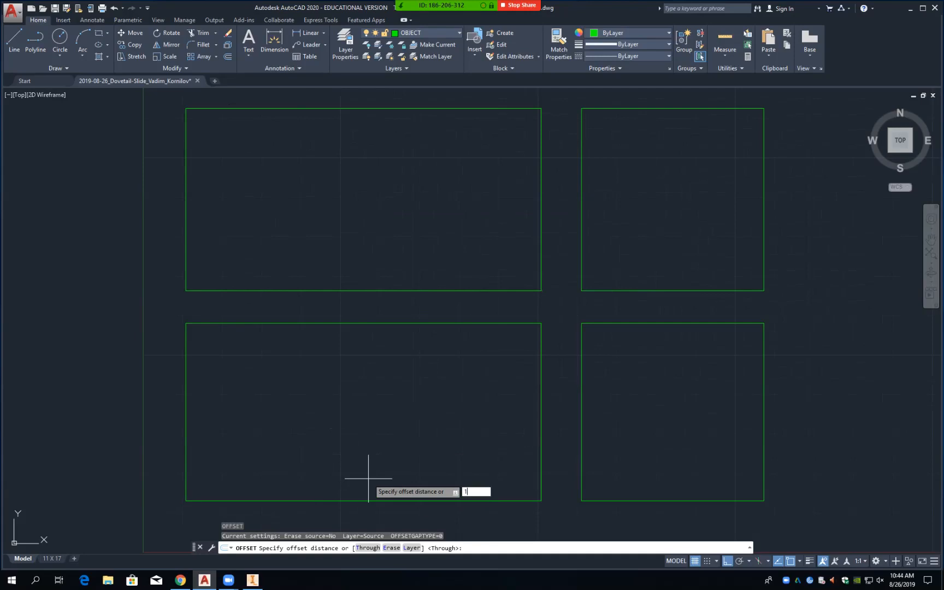
key(Return)
click(366, 499)
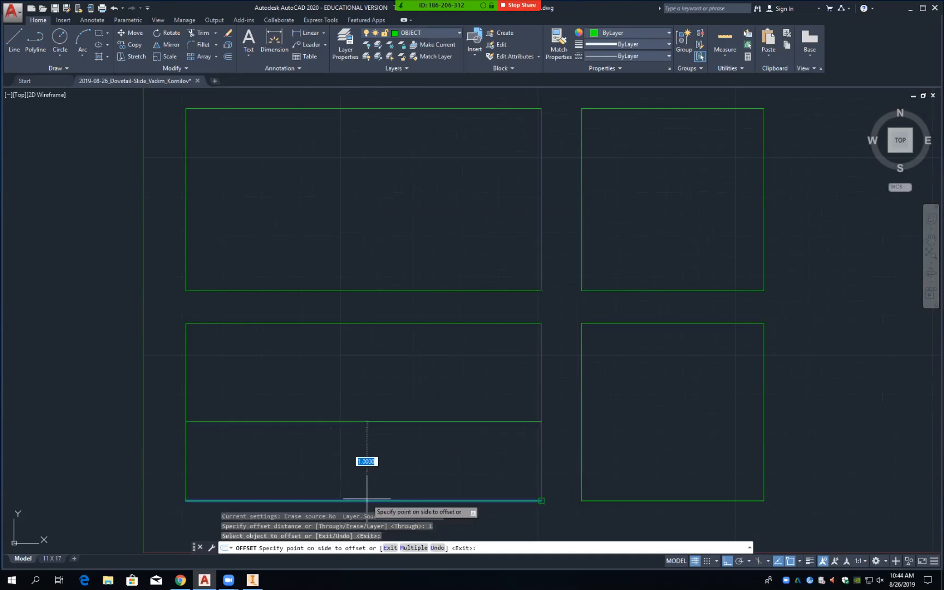
click(371, 445)
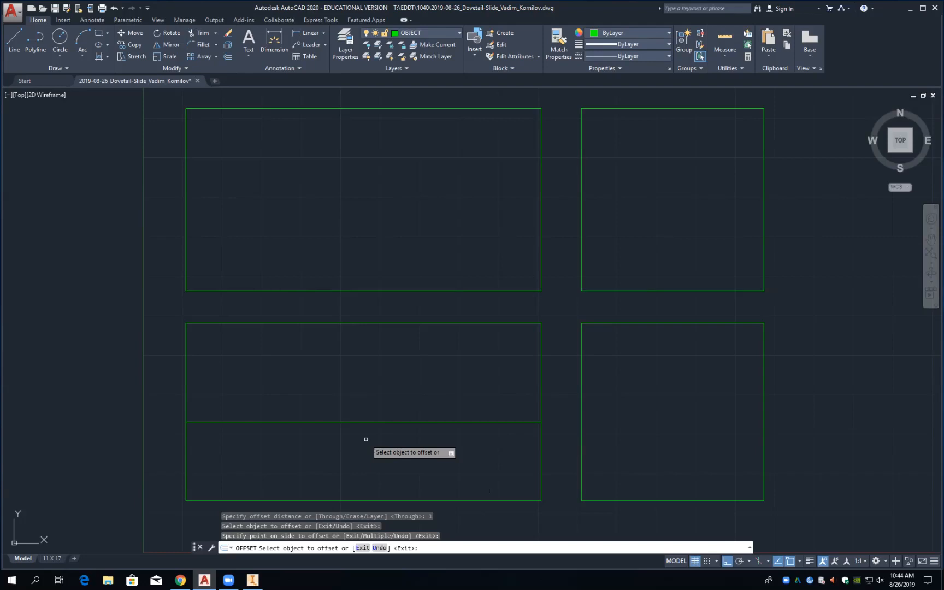
click(664, 500)
click(670, 433)
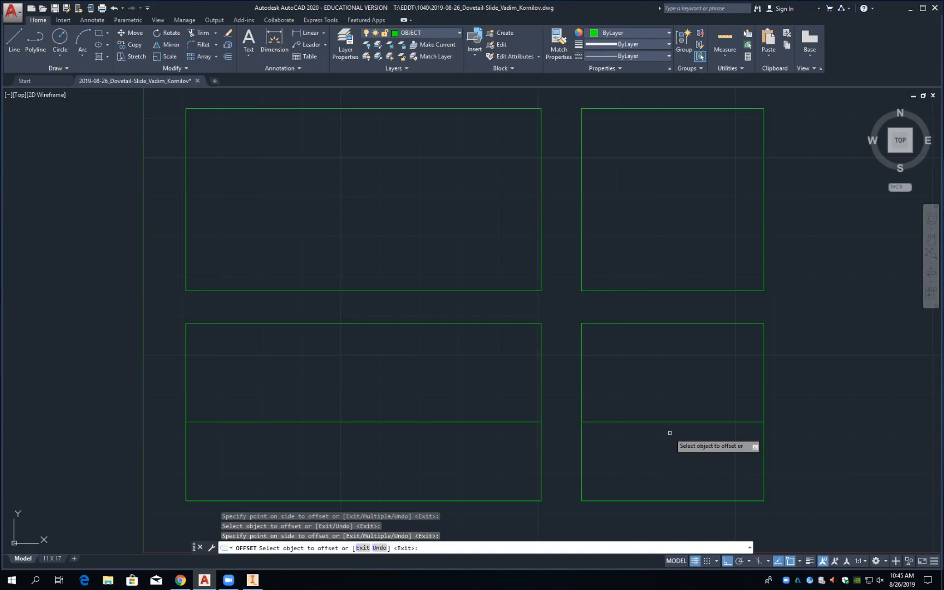
click(582, 409)
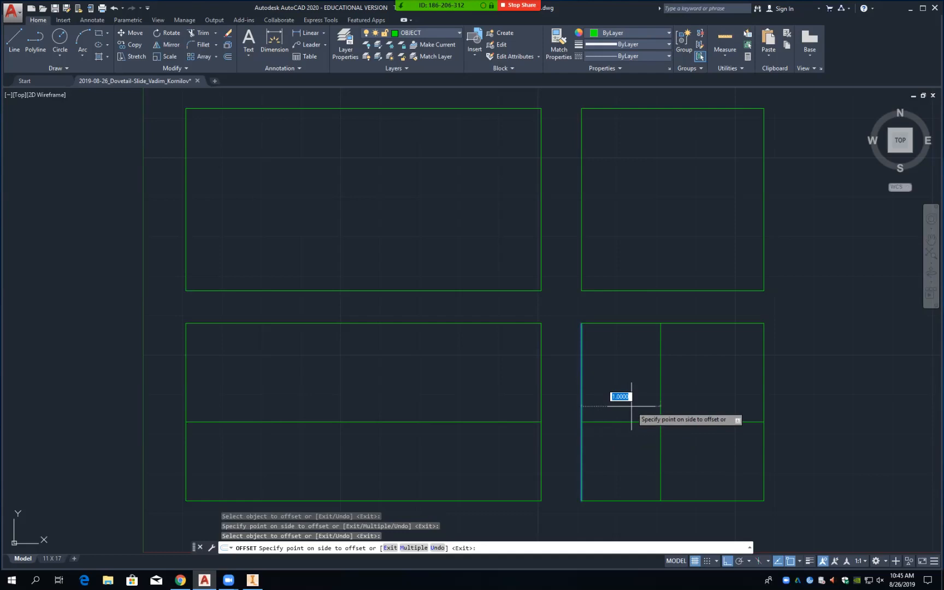
Step: Offset the lower-right rectangle's left edge and upper-left rectangle's top edge inward by 0.62
text(.62)
key(Return)
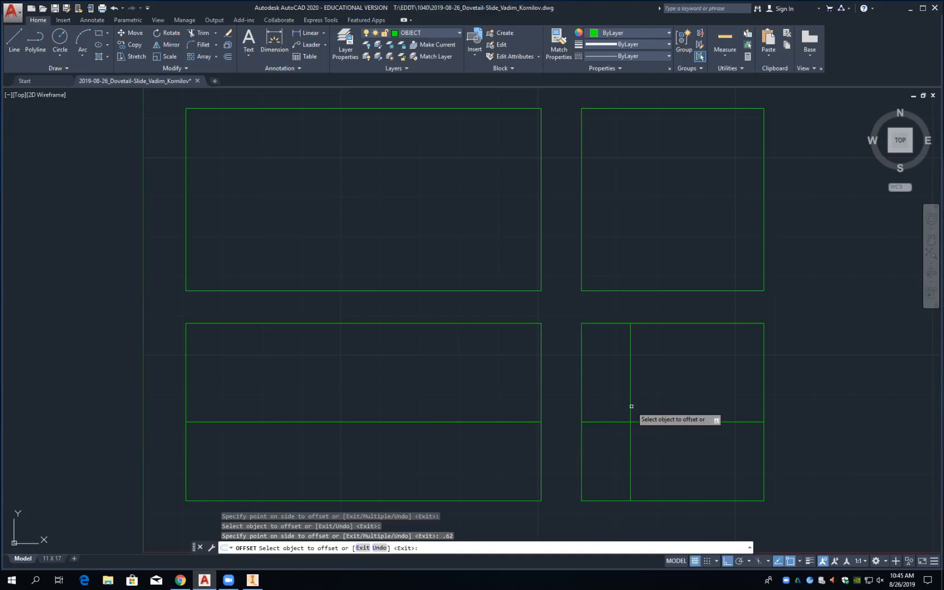
click(427, 108)
text(.62)
key(Return)
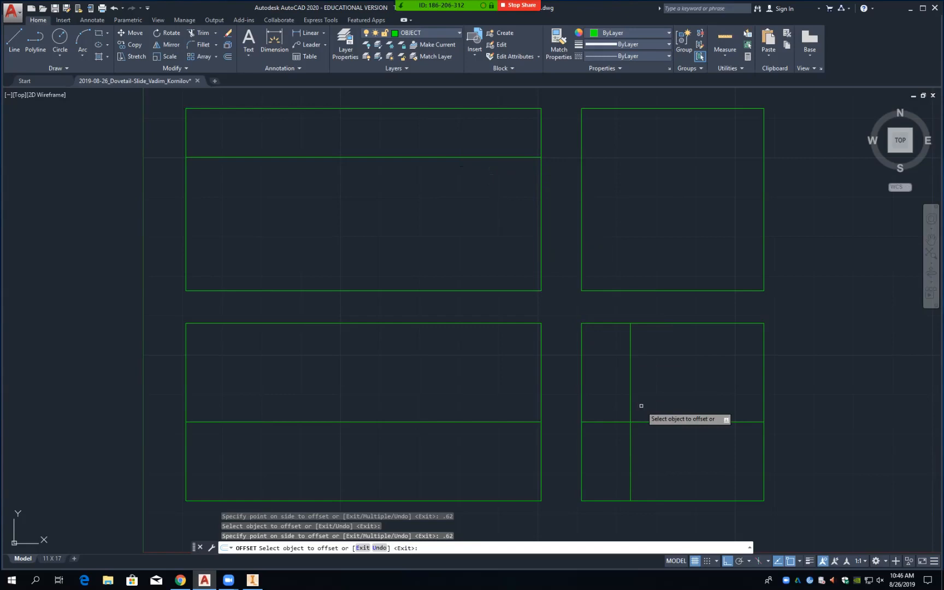
text(e)
key(Return)
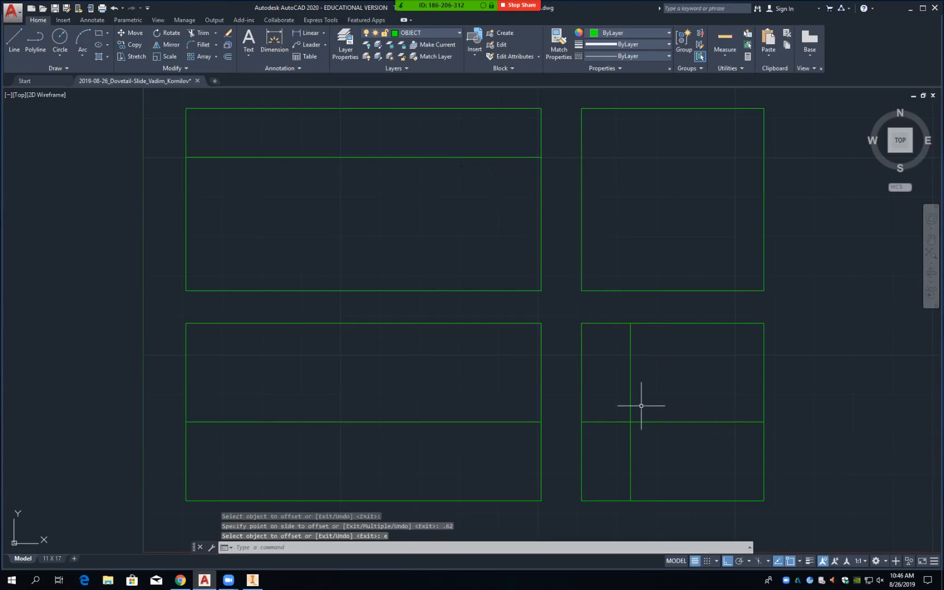
Step: Delete the stray vertical line and offset the lower-right view's right edge 0.62 inward
click(632, 403)
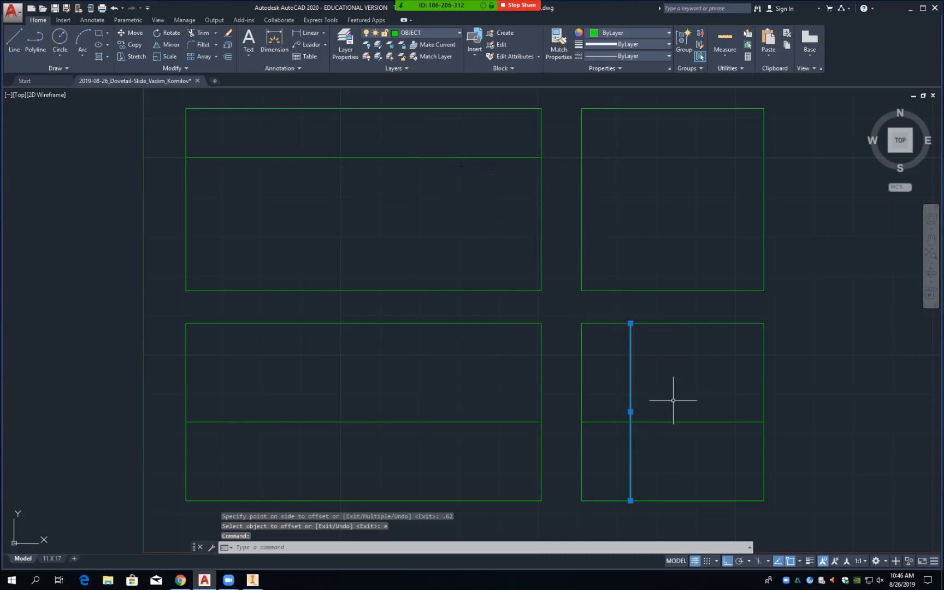
key(Delete)
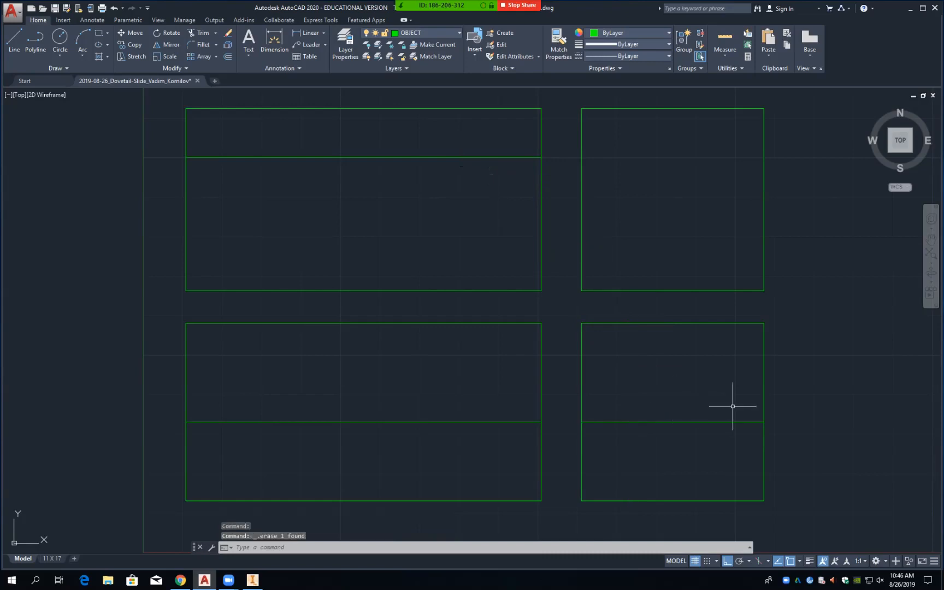
text(o)
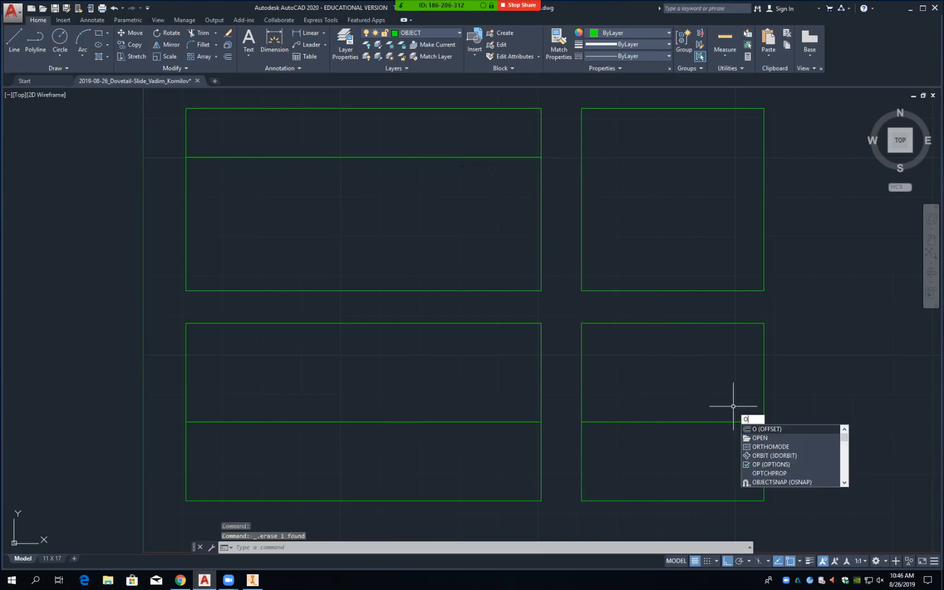
key(Return)
text(.62)
key(Return)
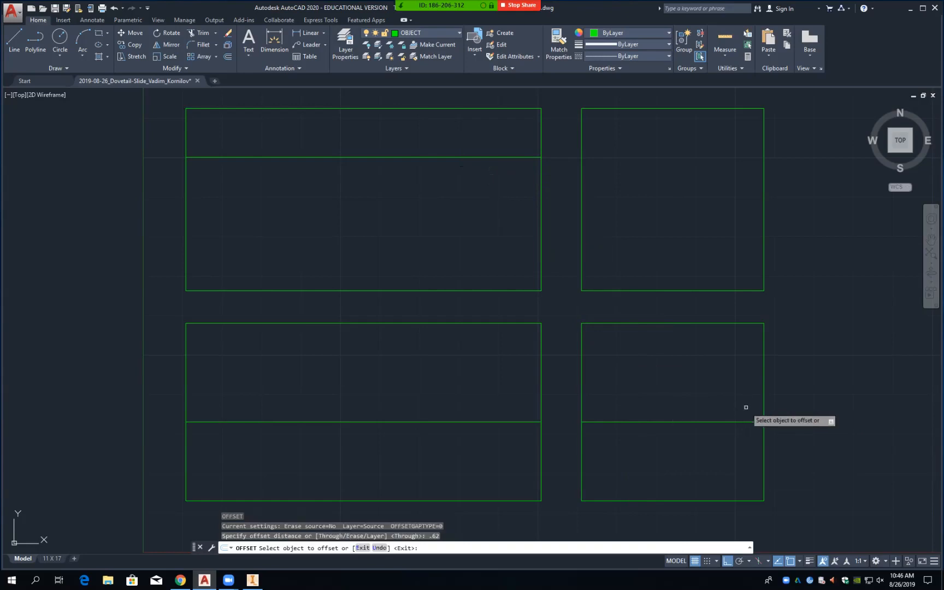
click(764, 408)
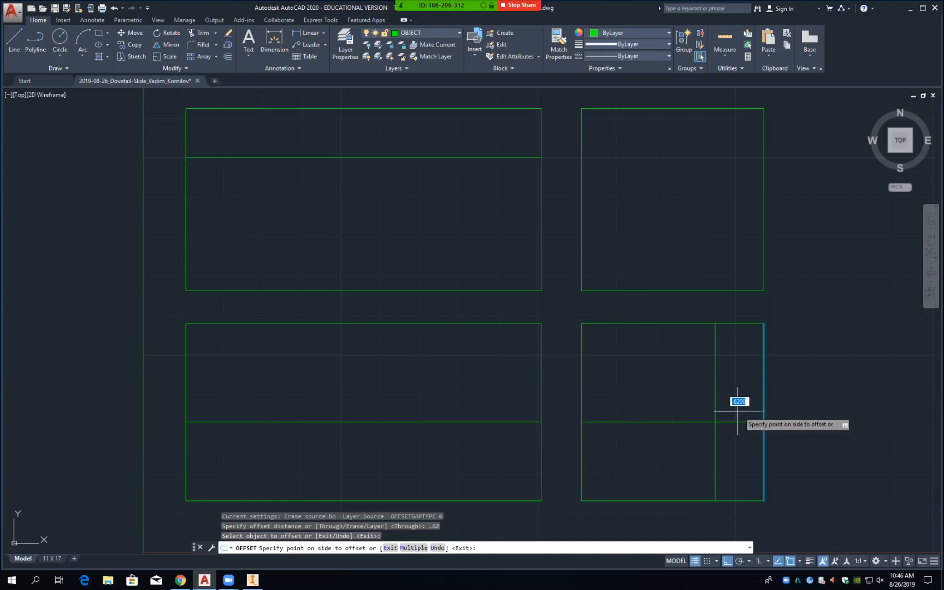
click(738, 411)
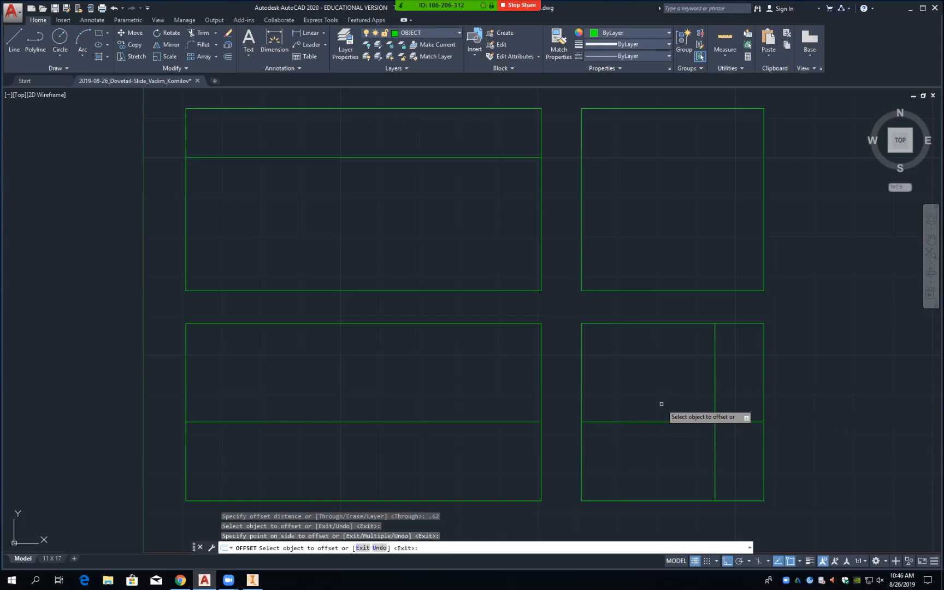
key(Escape)
Step: With fillet radius 0, join the middle horizontal line to the new vertical line
text(f)
key(Return)
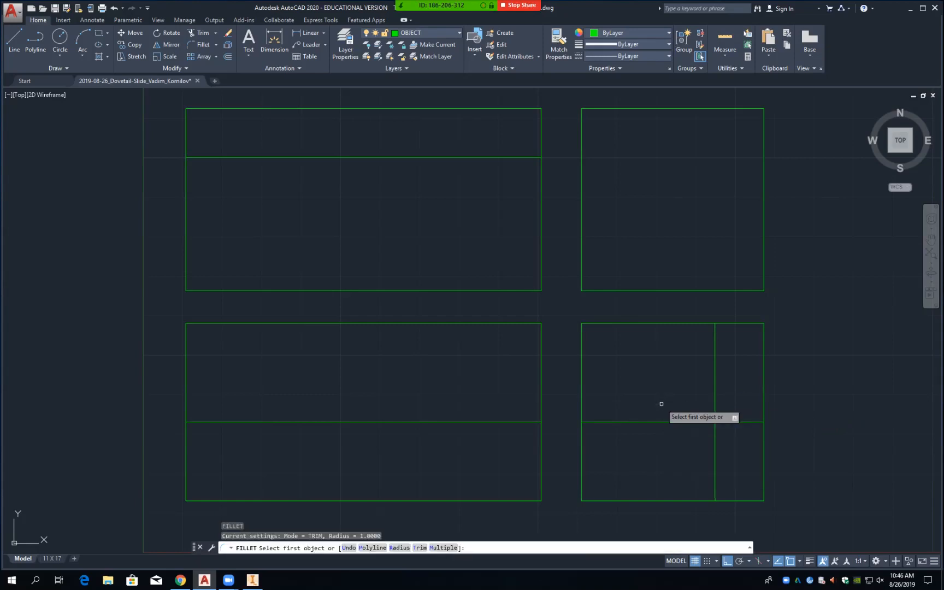
text(r)
key(Return)
text(0)
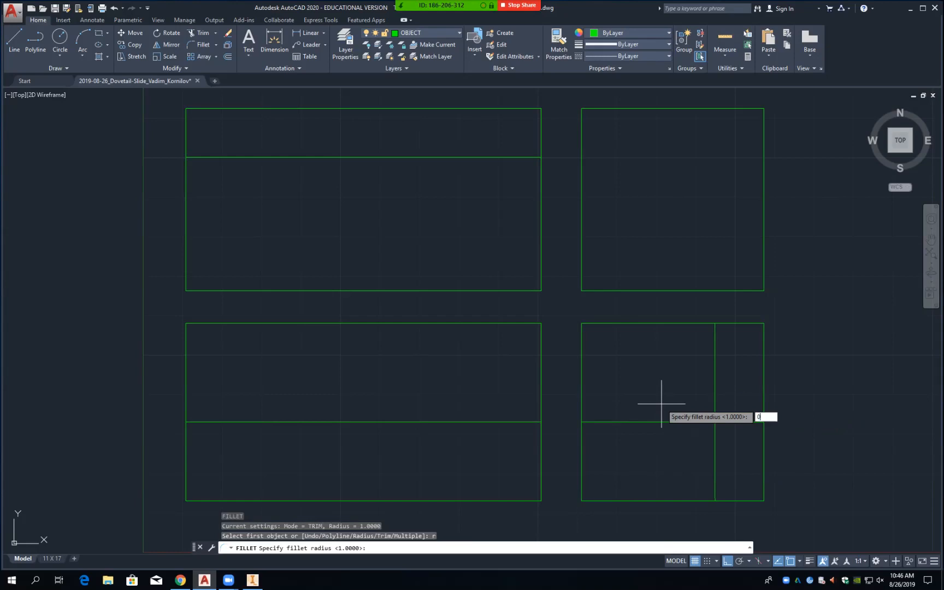
key(Return)
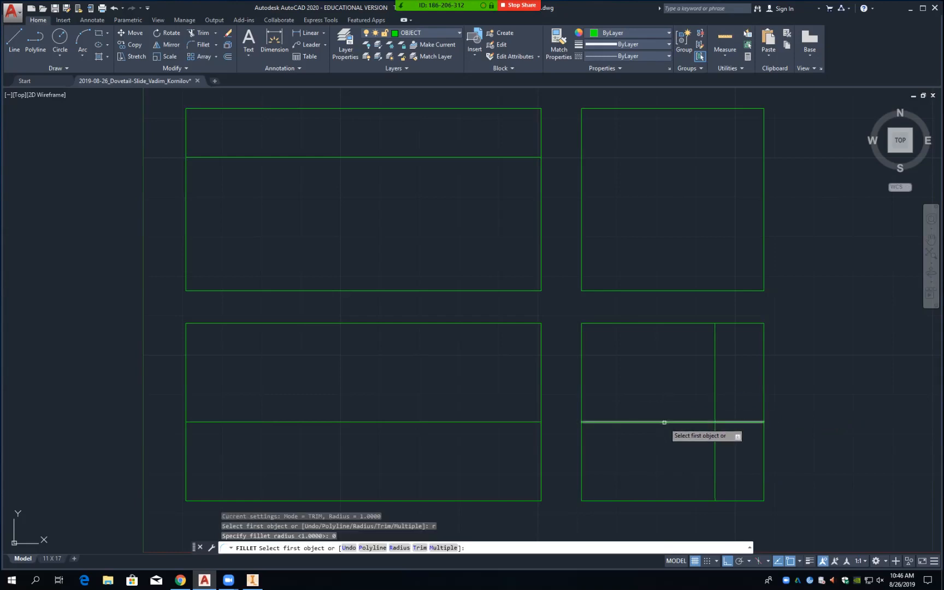
click(663, 418)
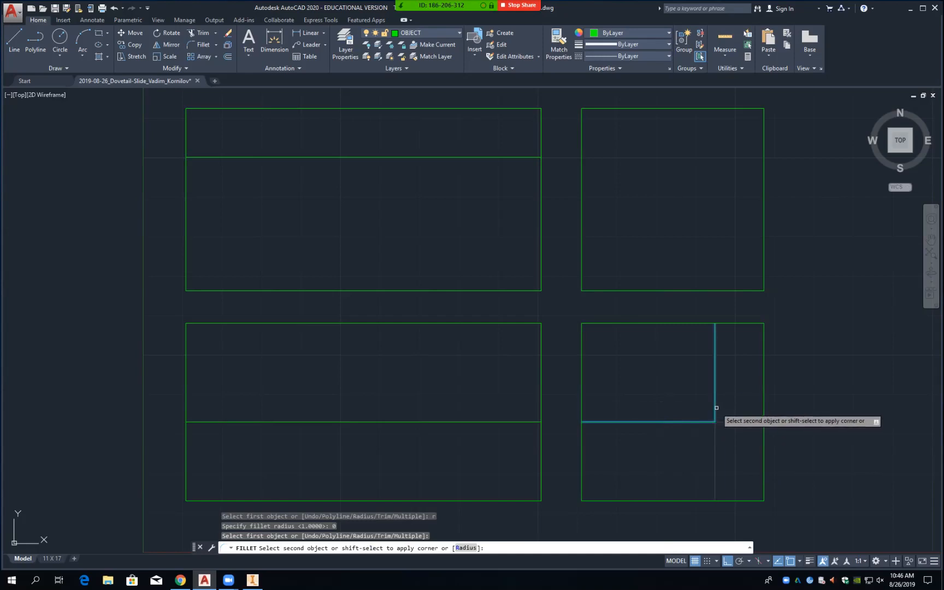
click(716, 408)
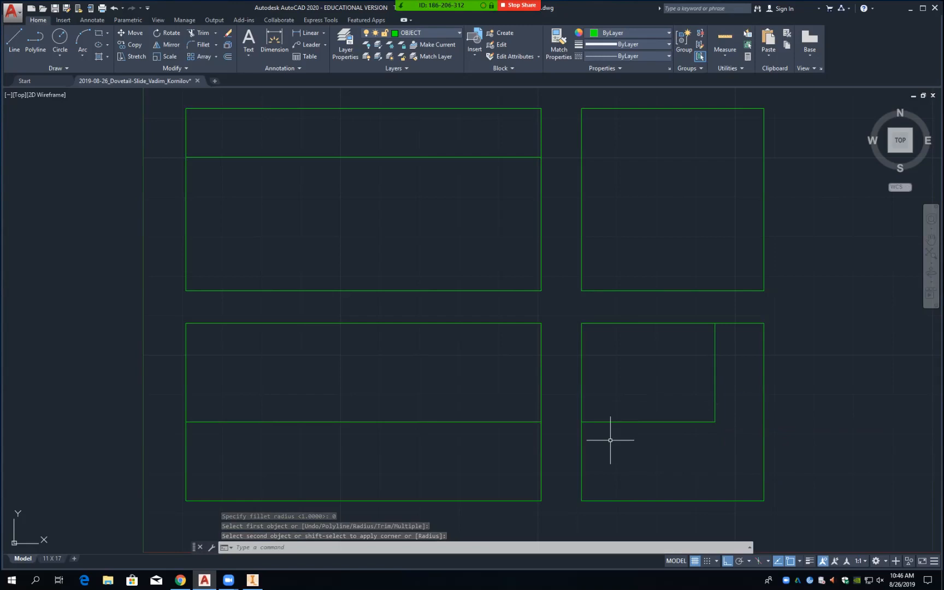
Step: Fillet the left edge to the middle line and the top edge to the vertical line
key(Return)
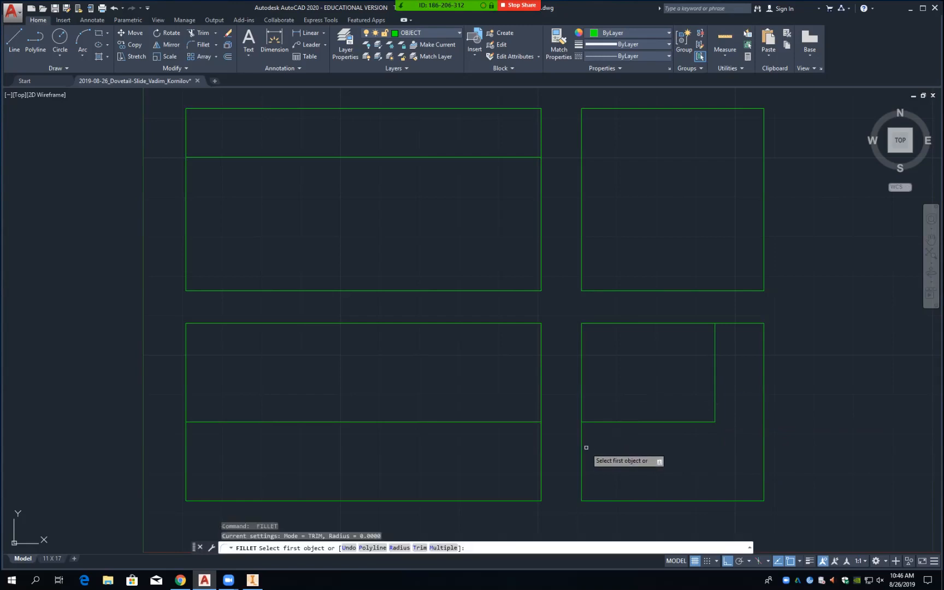
click(582, 450)
click(601, 422)
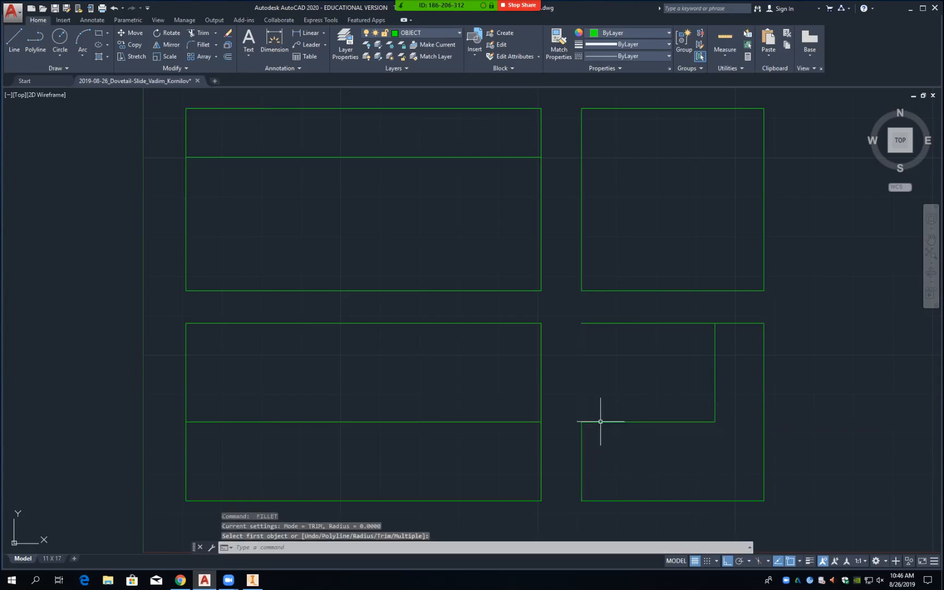
key(Return)
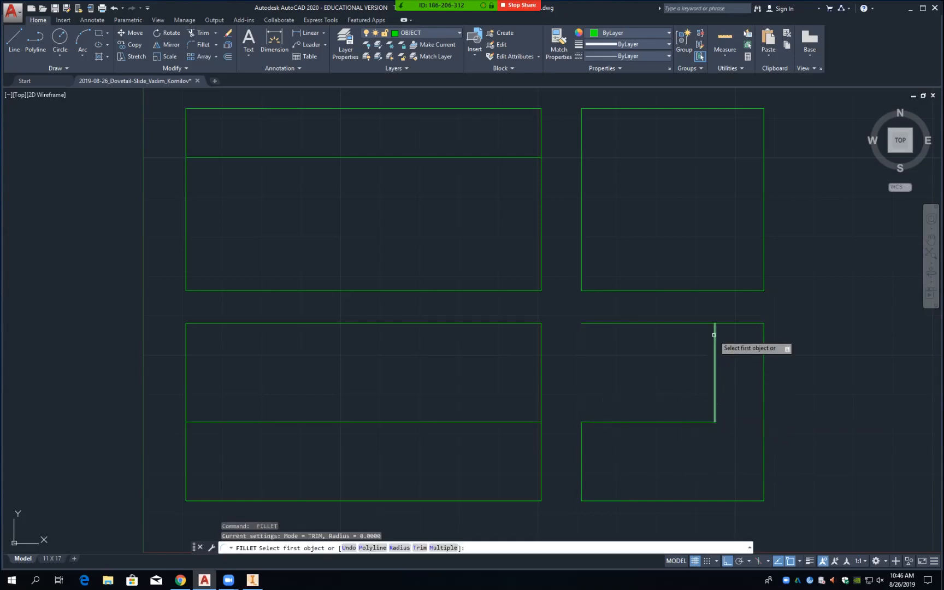
click(715, 332)
click(731, 325)
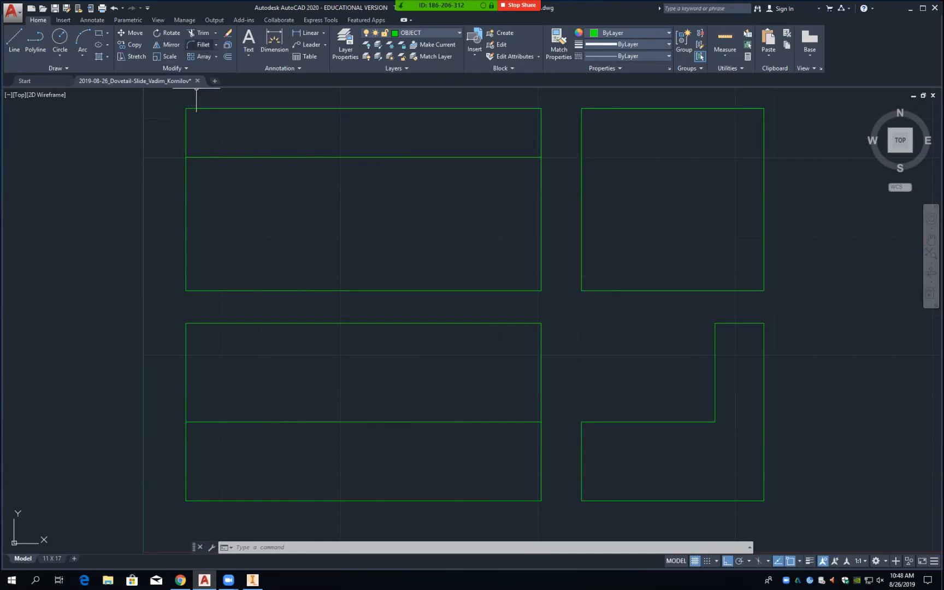
Step: Try chamfering the lower-left view's top and left edges with the Chamfer tool
click(215, 44)
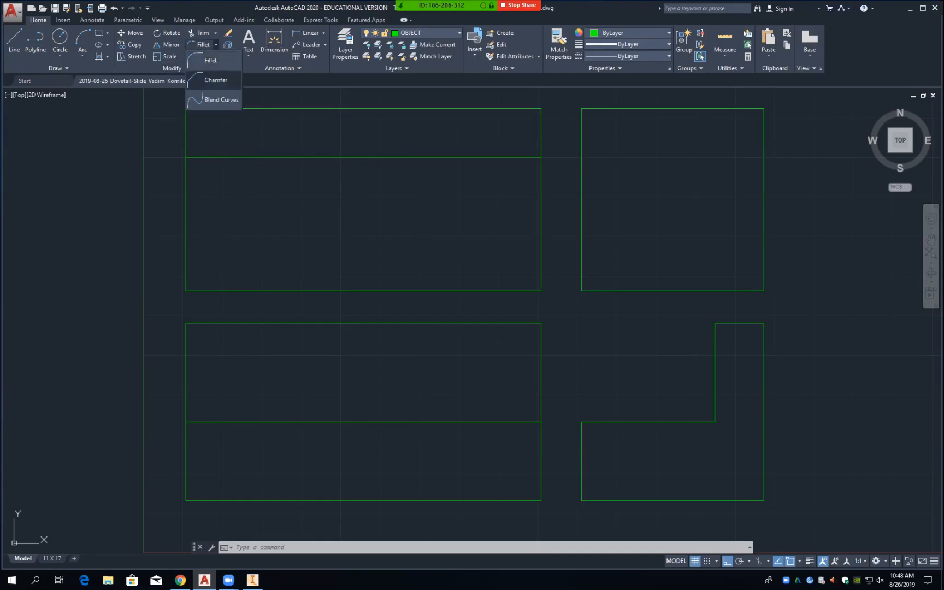
click(216, 79)
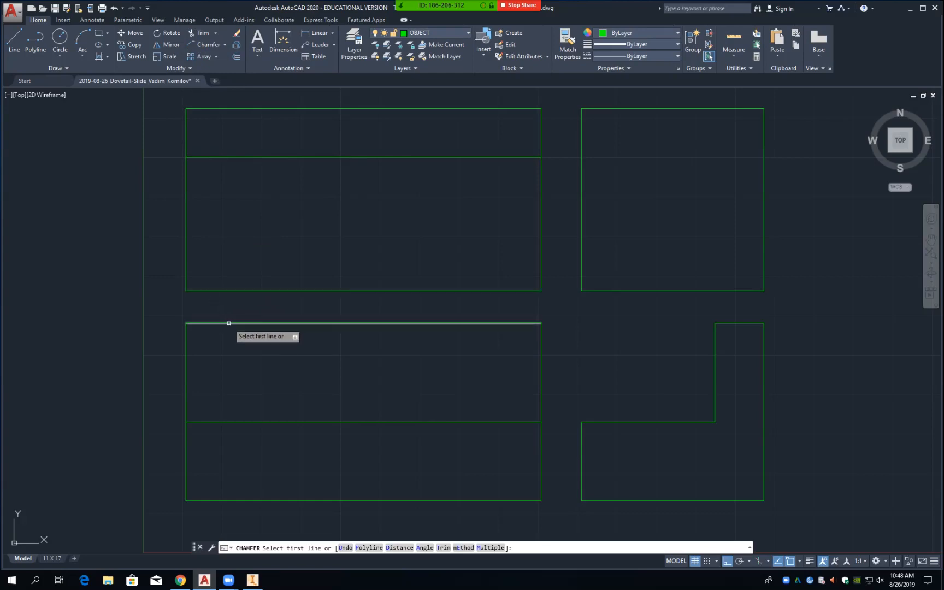
click(229, 323)
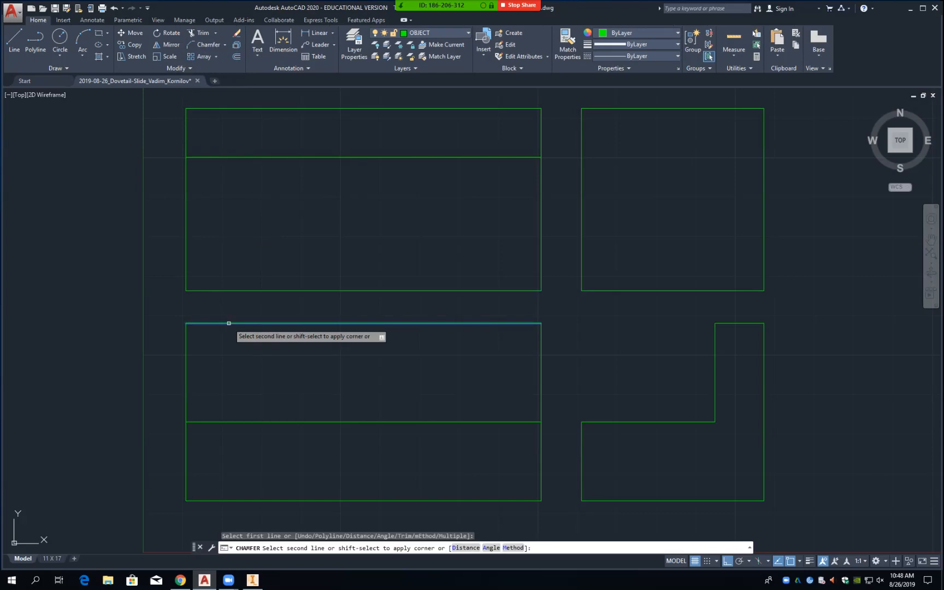
click(186, 353)
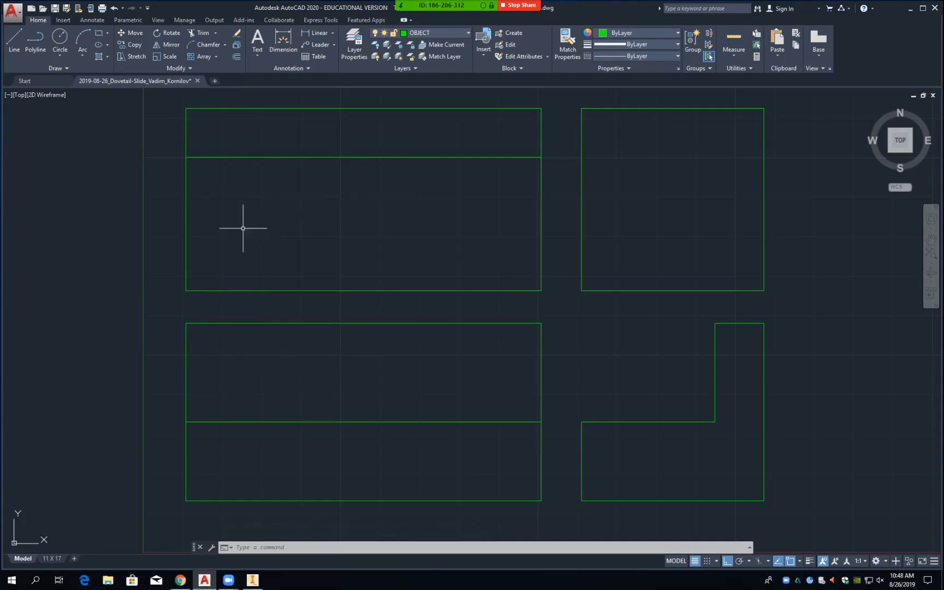
click(207, 44)
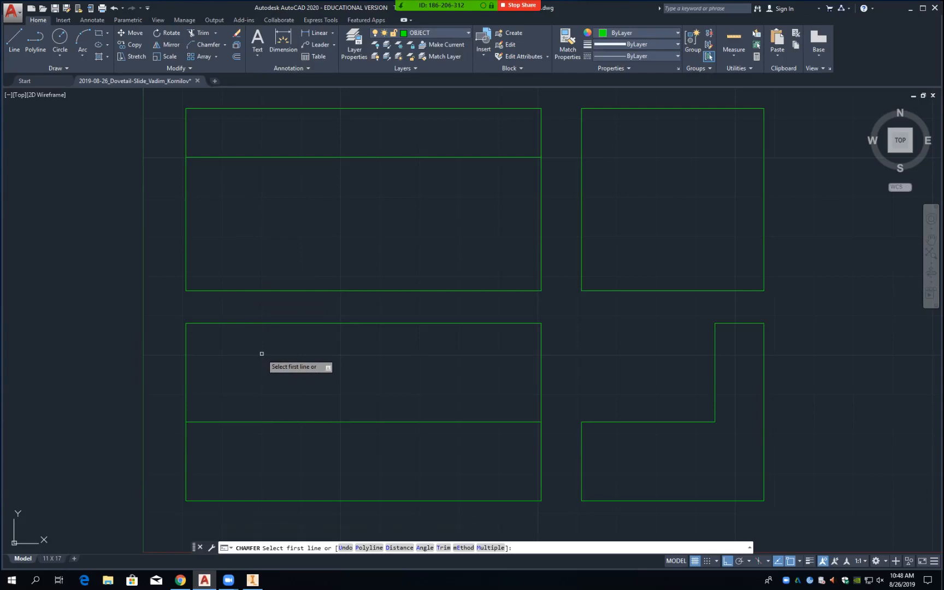
Step: Set both chamfer distances to 0.75
text(d)
key(Return)
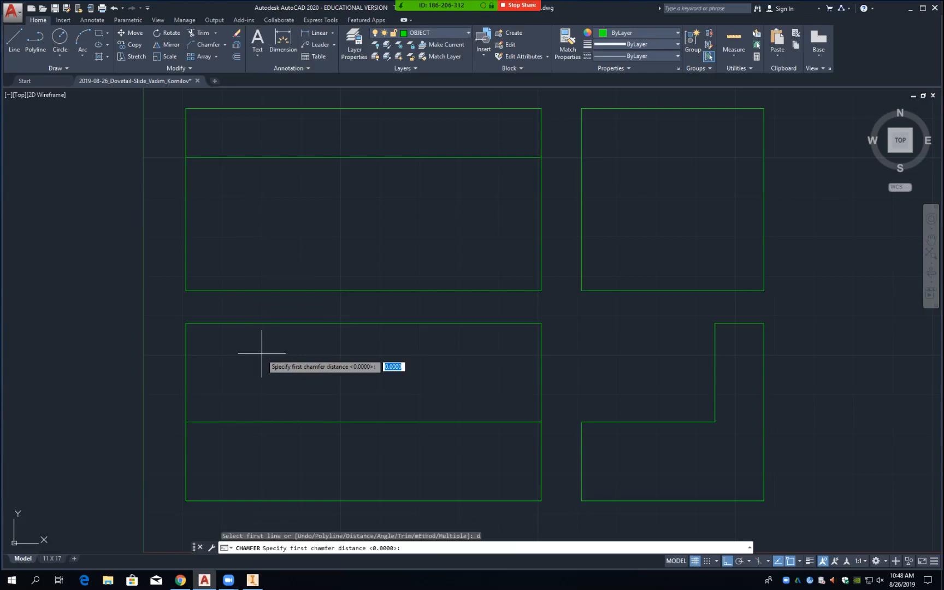
text(.75)
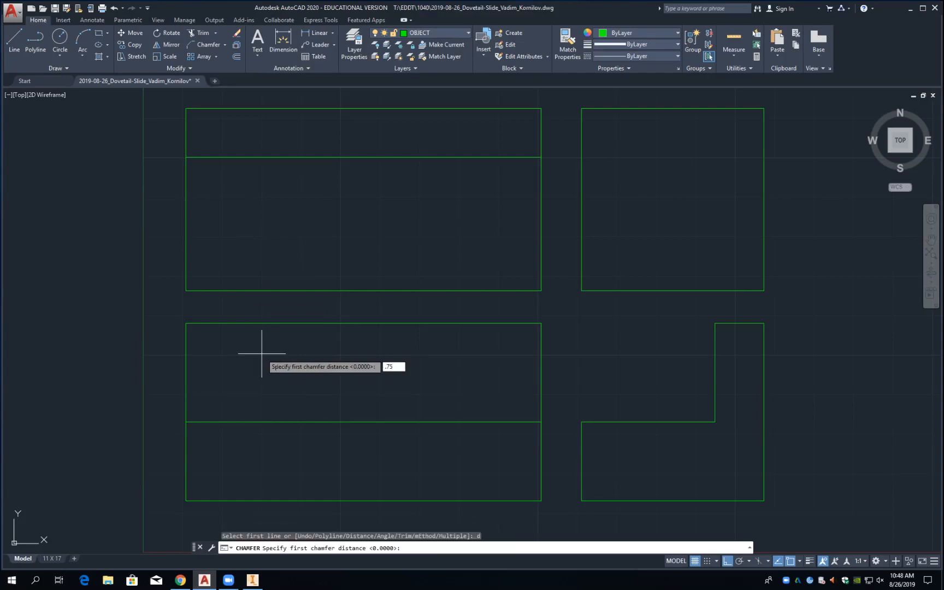
key(Return)
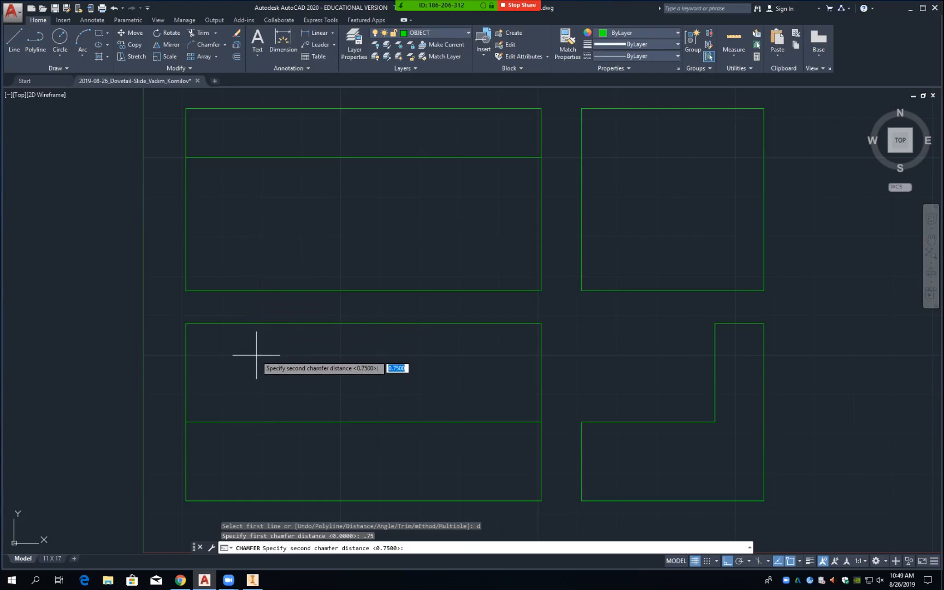
text(a)
key(Return)
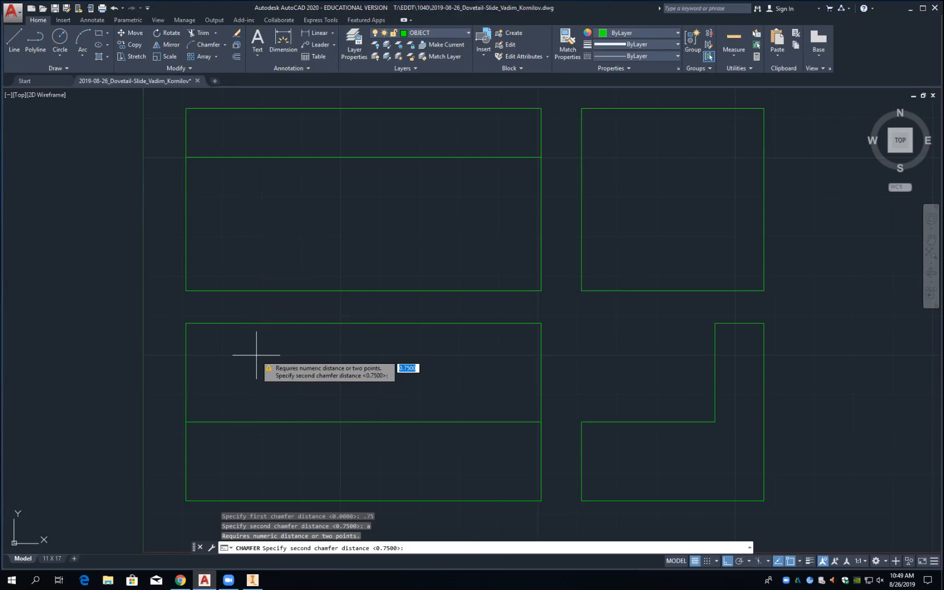
key(Return)
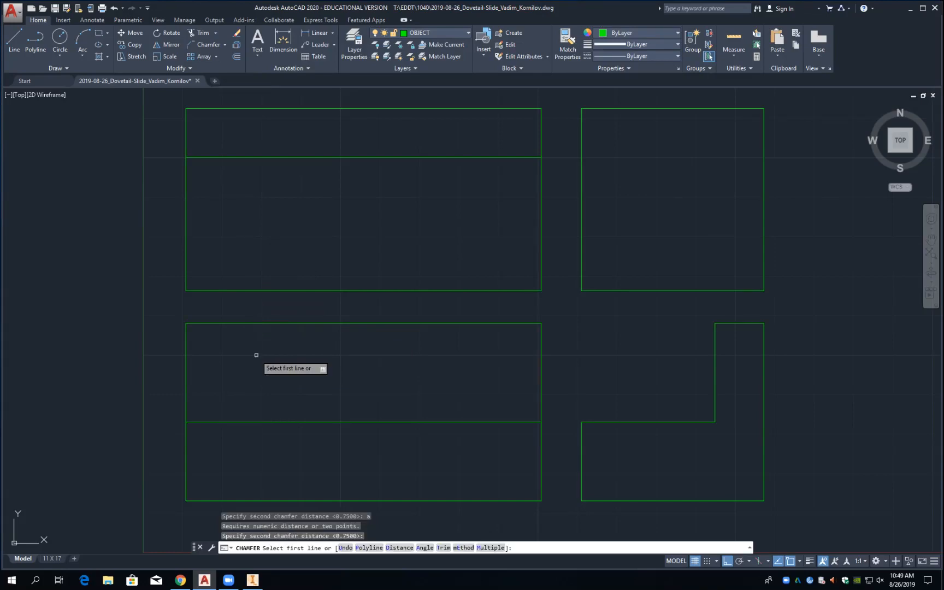
Step: Chamfer the lower-left view's top-left and top-right corners
click(242, 323)
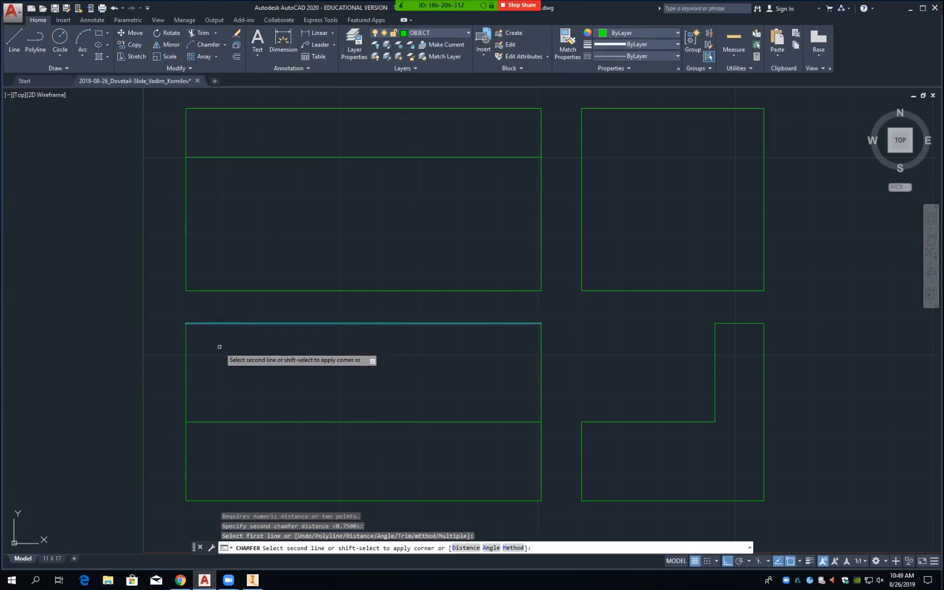
click(186, 363)
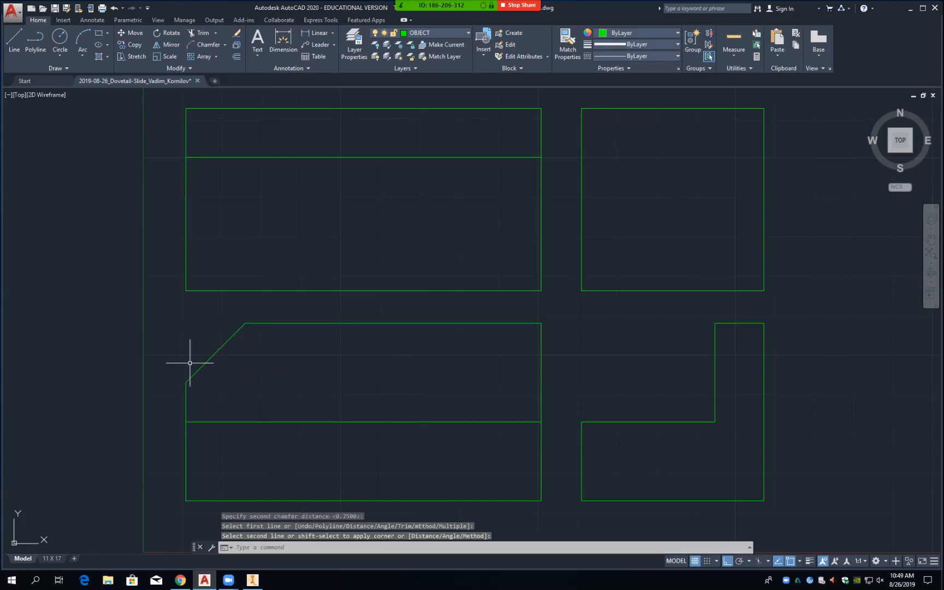
key(Return)
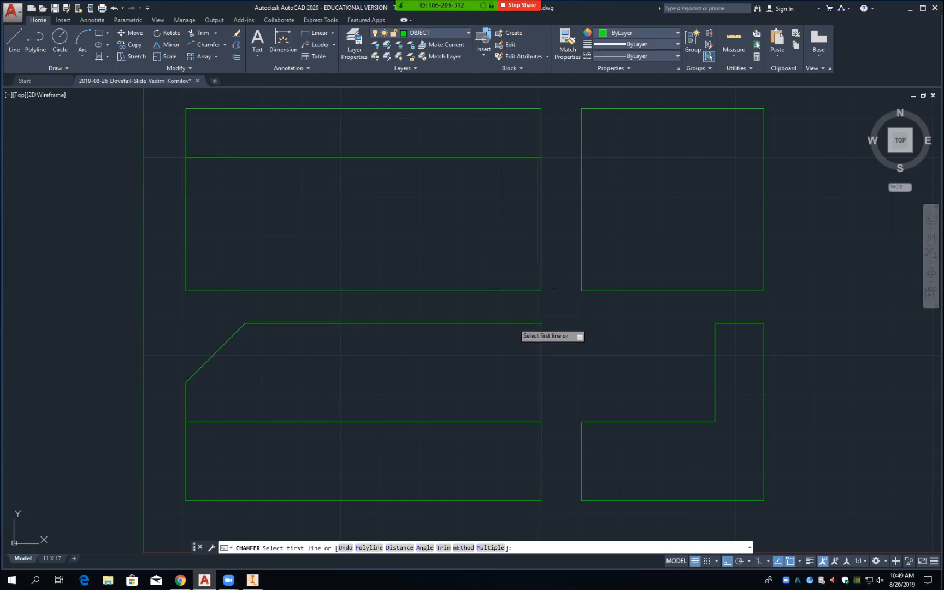
click(514, 324)
click(542, 357)
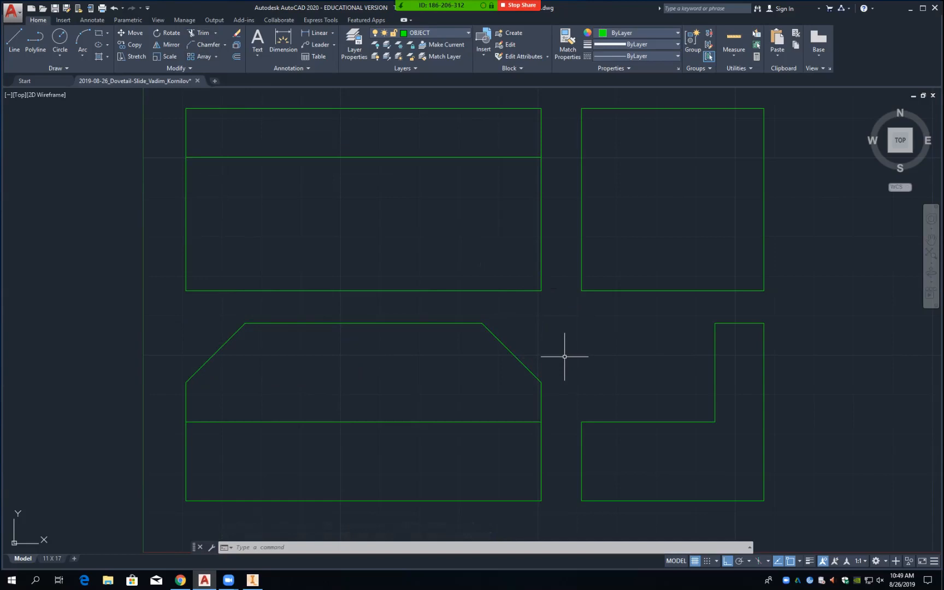
Step: Offset the upper-left view's right and left edges 0.75 inward
text(o)
key(Return)
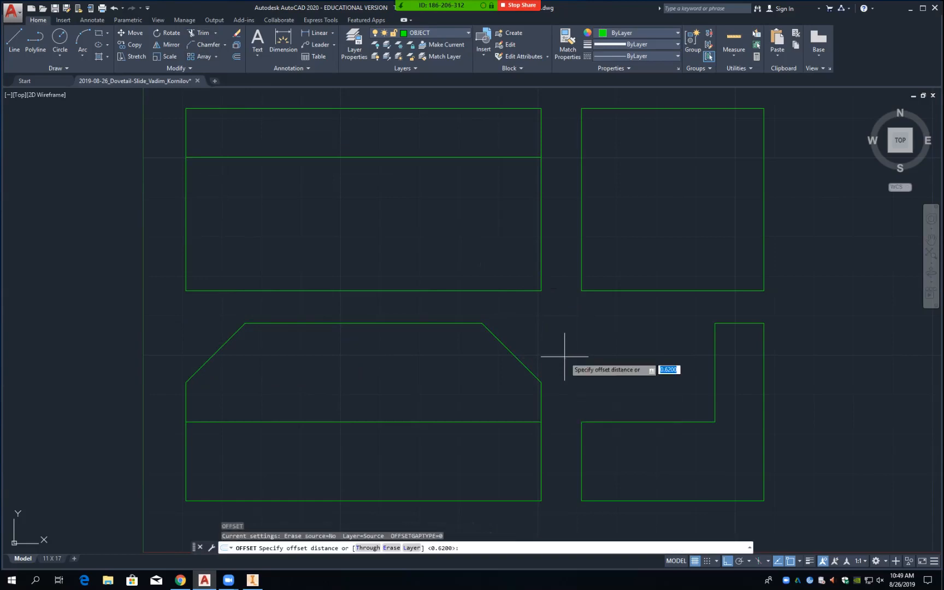
text(.75)
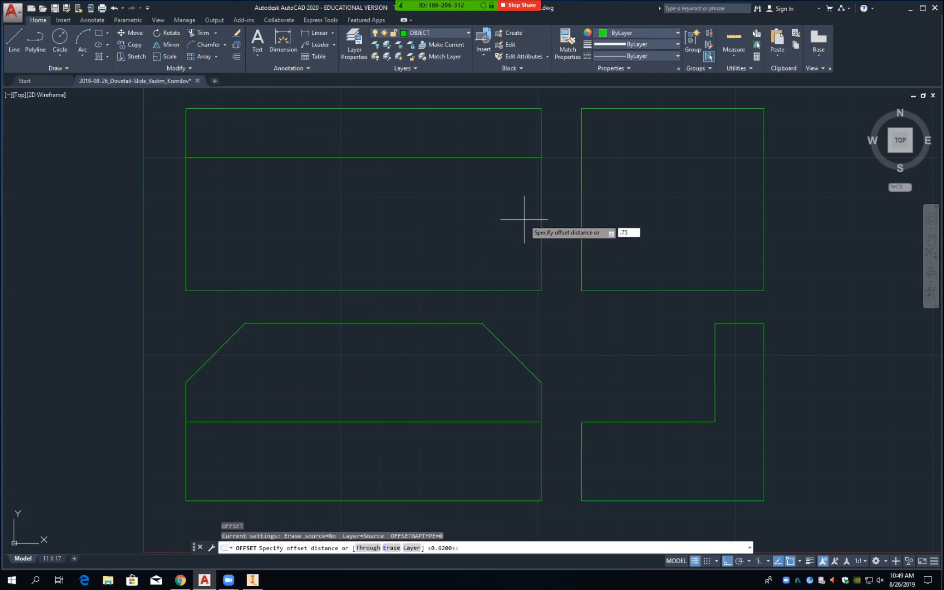
key(Return)
click(541, 213)
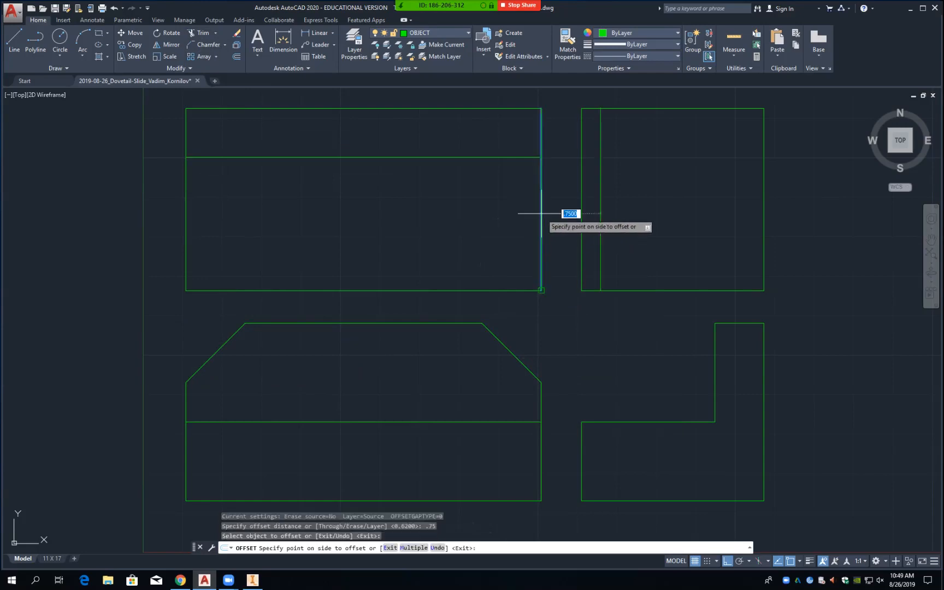
click(512, 213)
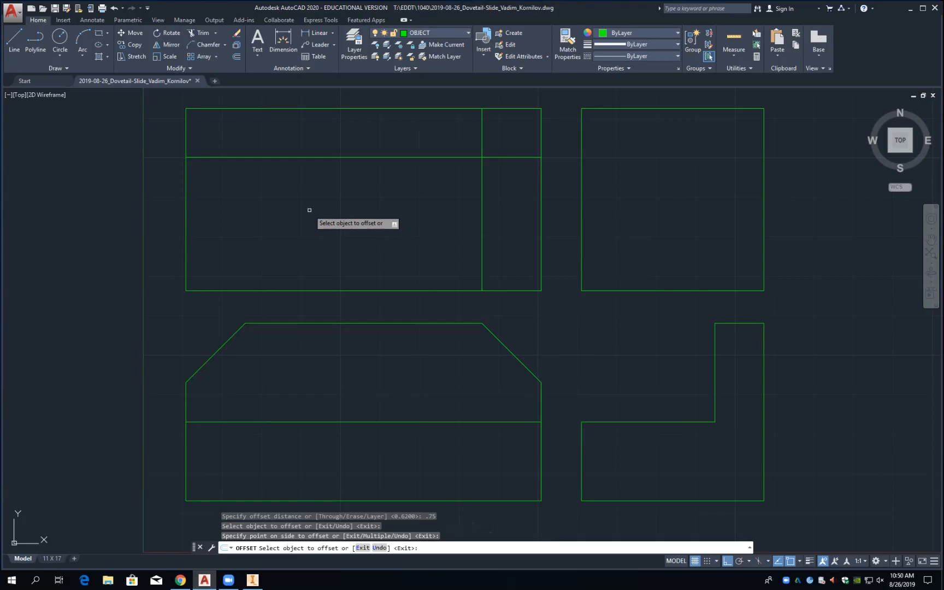
click(186, 201)
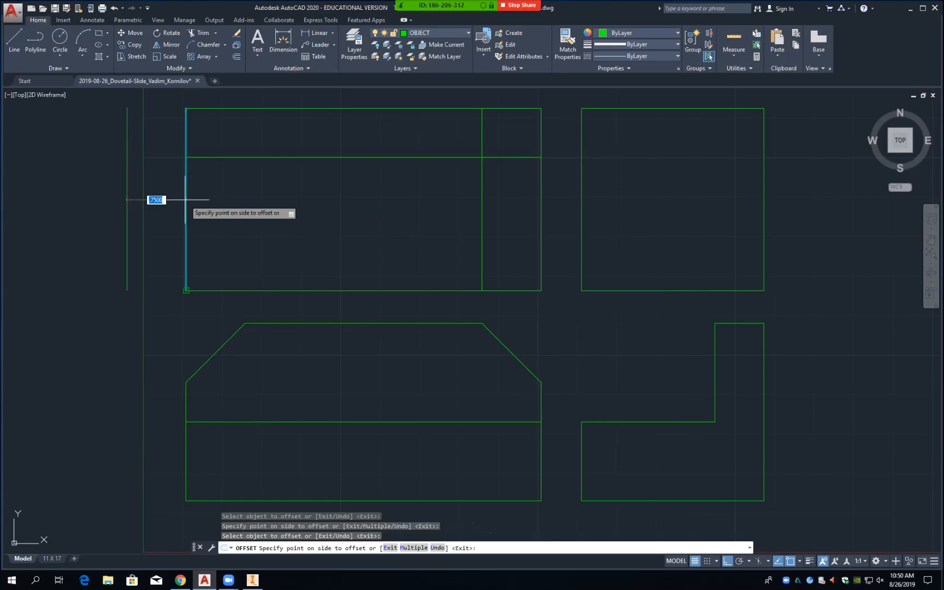
click(231, 203)
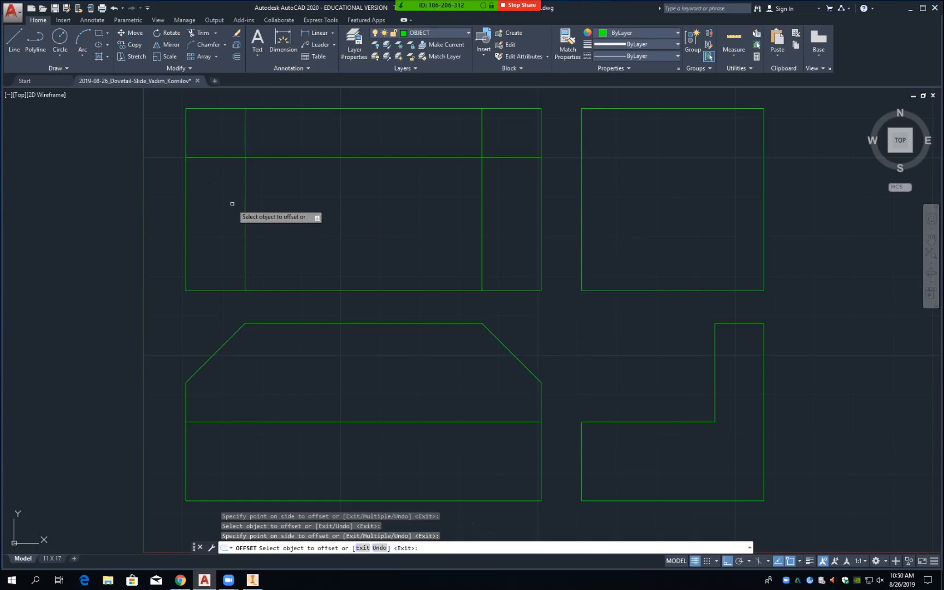
Step: Offset the top view's upper horizontal line 0.75 downward
text(tr)
key(Return)
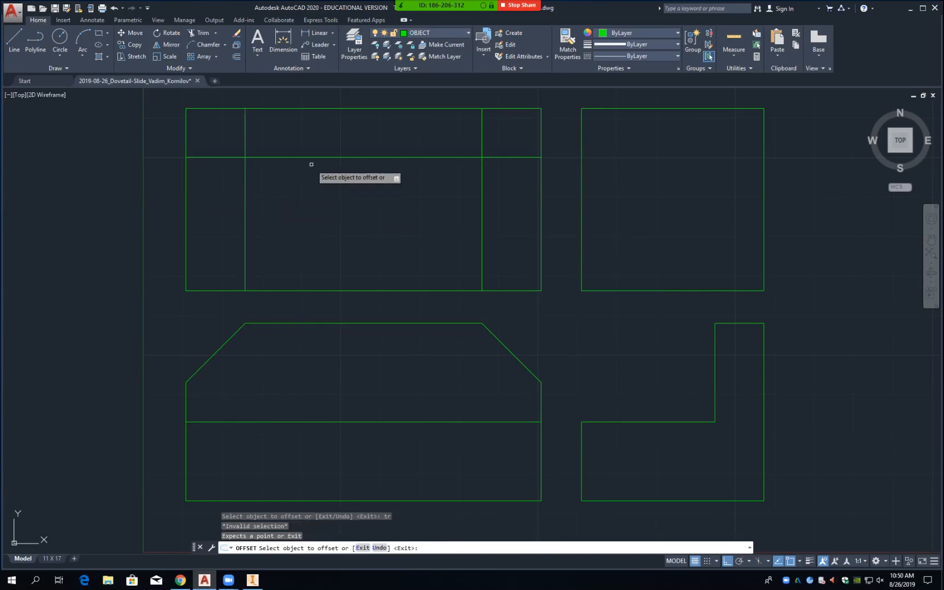
click(321, 157)
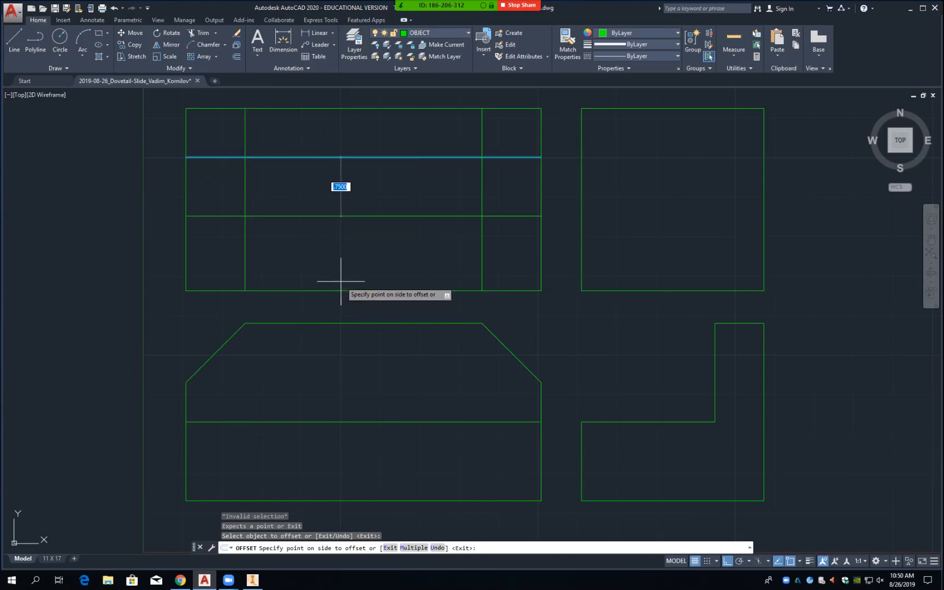
click(343, 291)
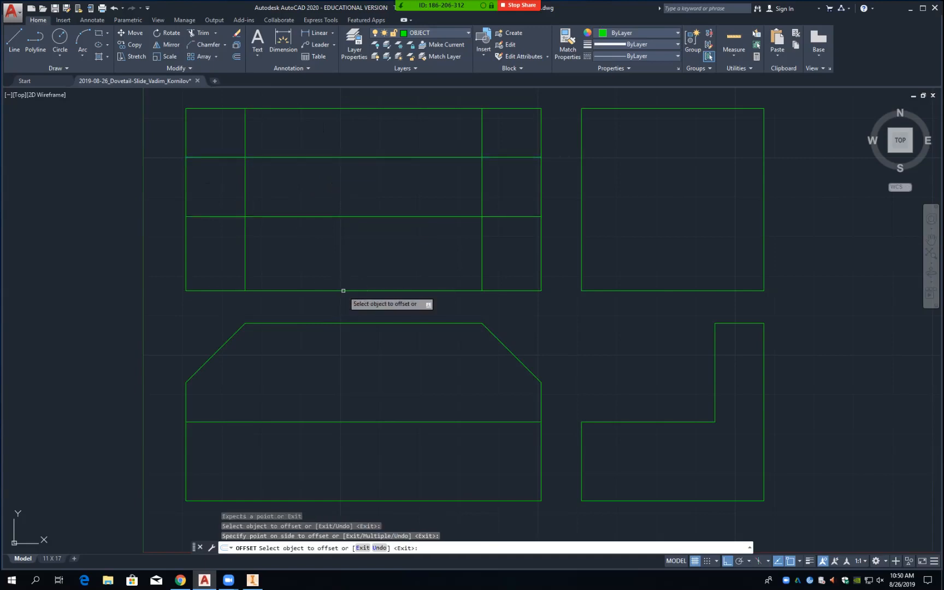
key(Return)
text(e)
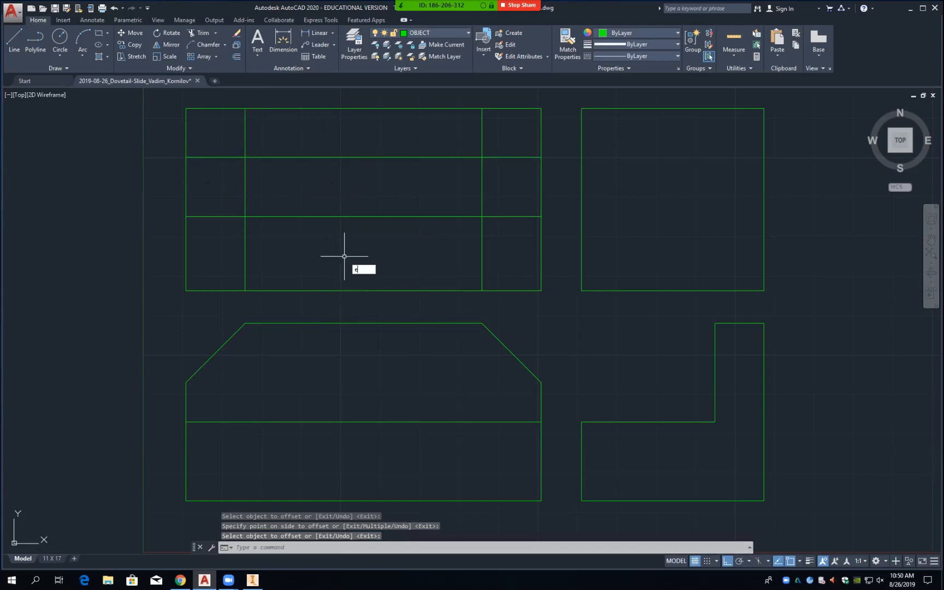
key(Return)
Step: Erase the extra horizontal line and trim both vertical lines back to the top view's upper strip
click(344, 216)
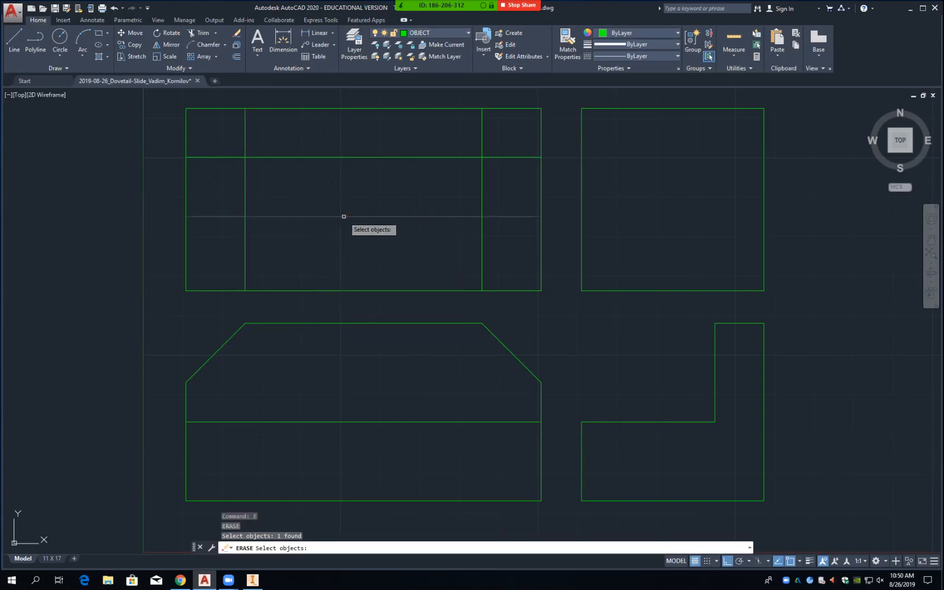
key(Return)
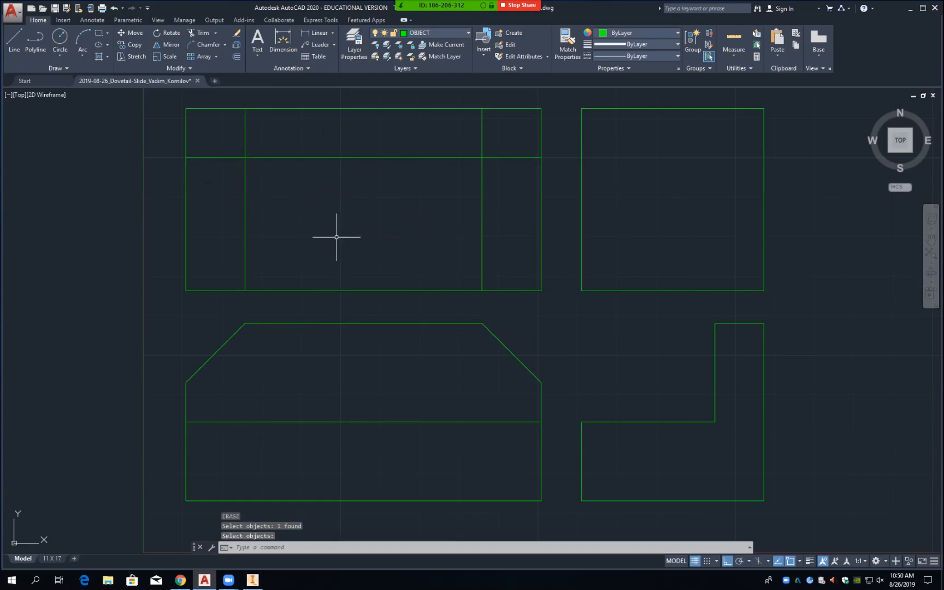
text(tr)
key(Return)
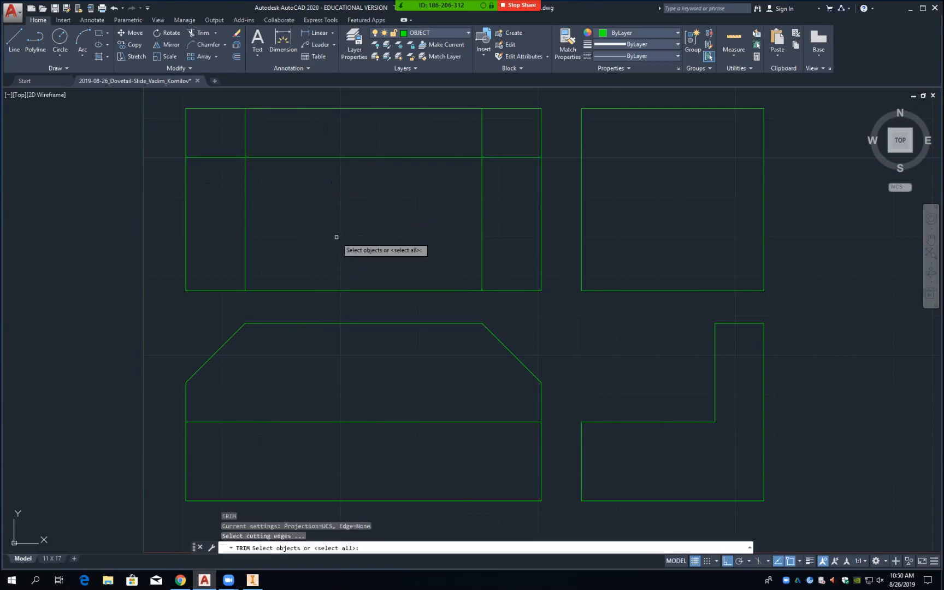
click(340, 291)
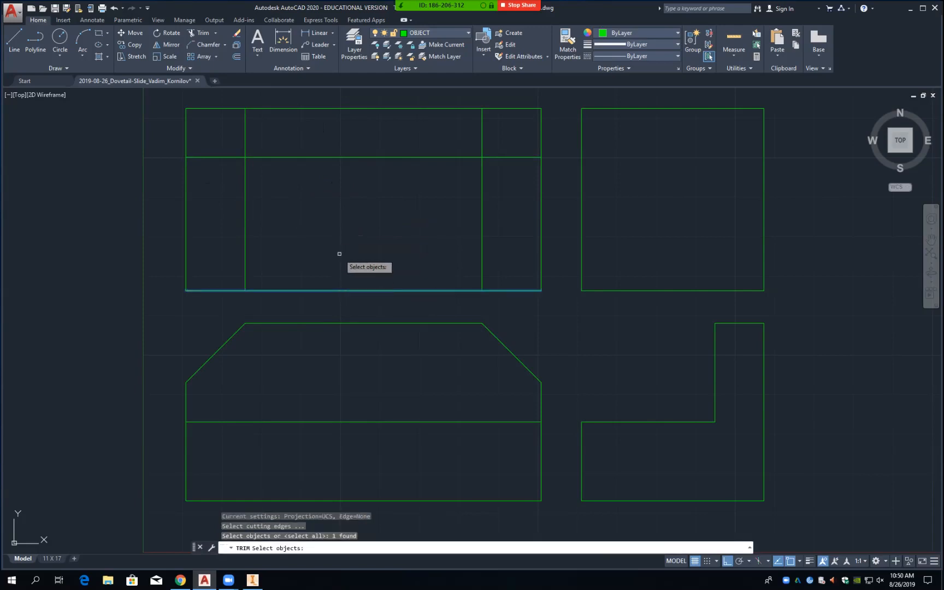
click(339, 157)
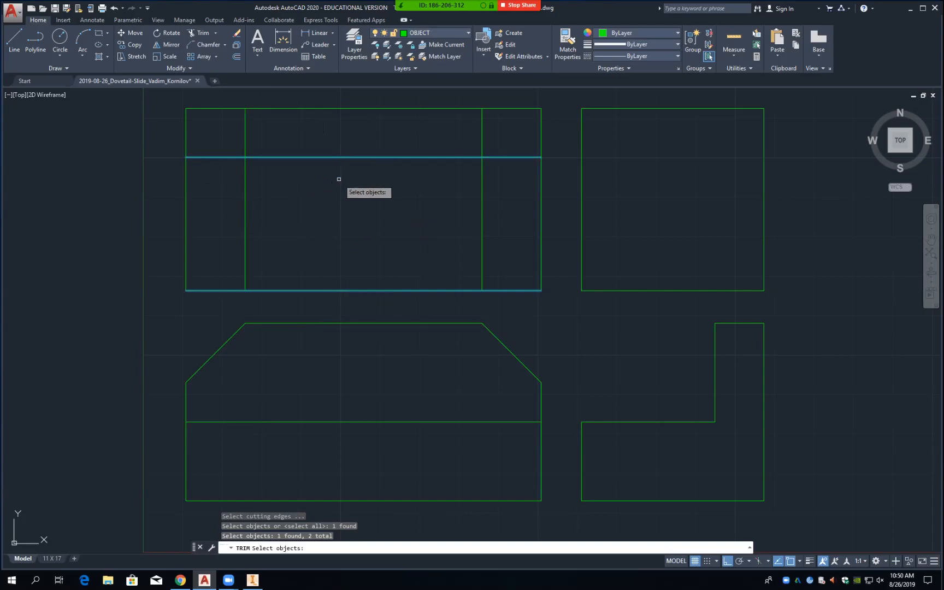
key(Return)
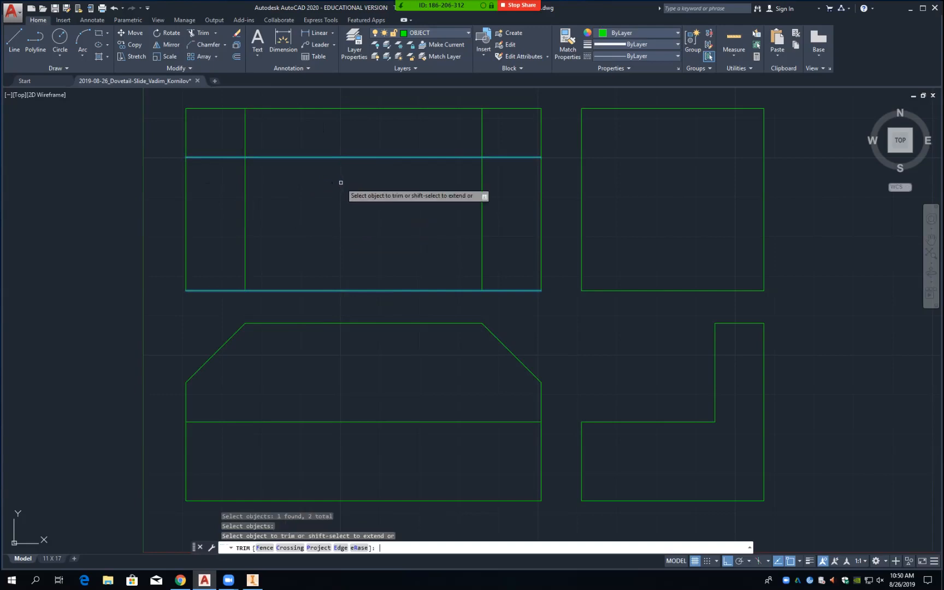
click(244, 196)
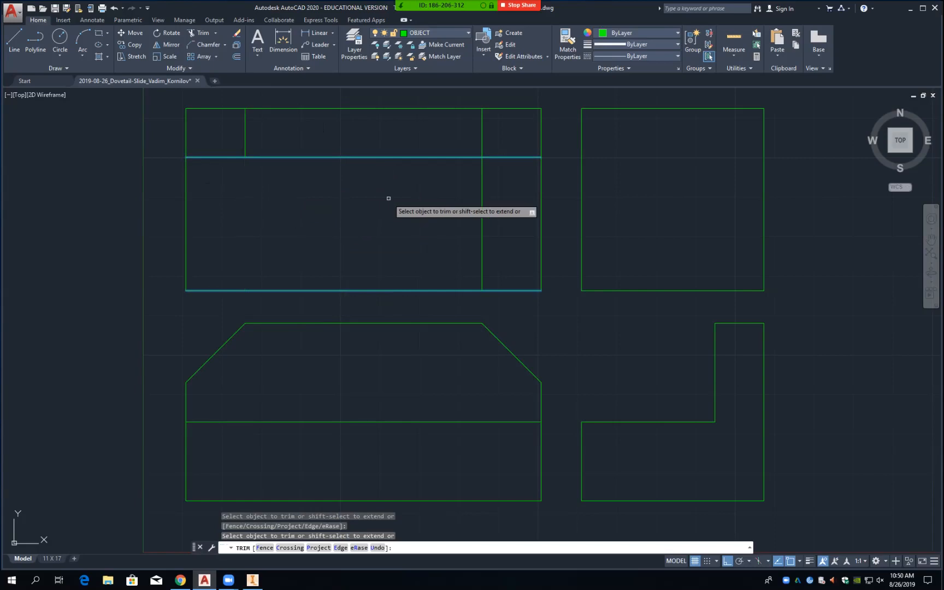
click(482, 220)
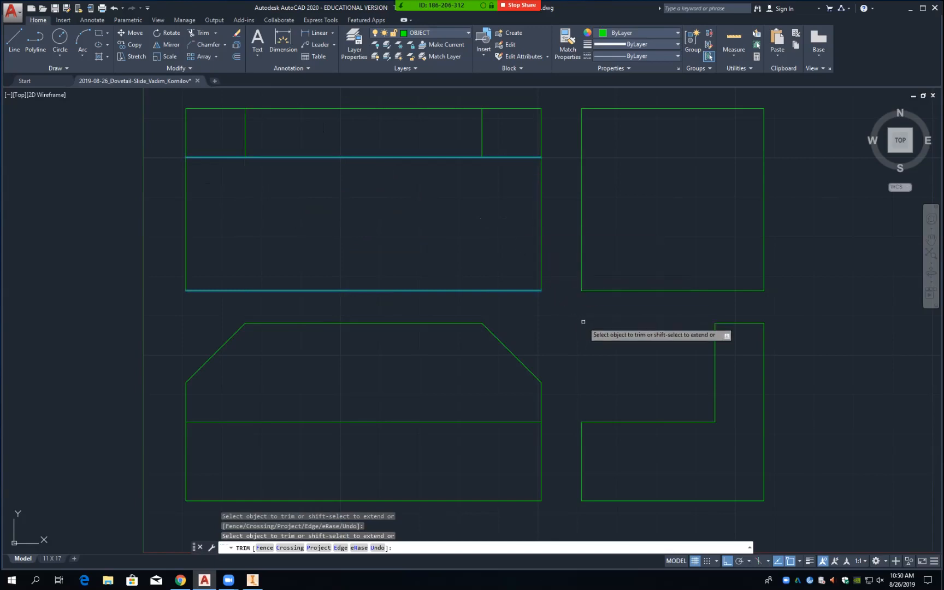
key(Return)
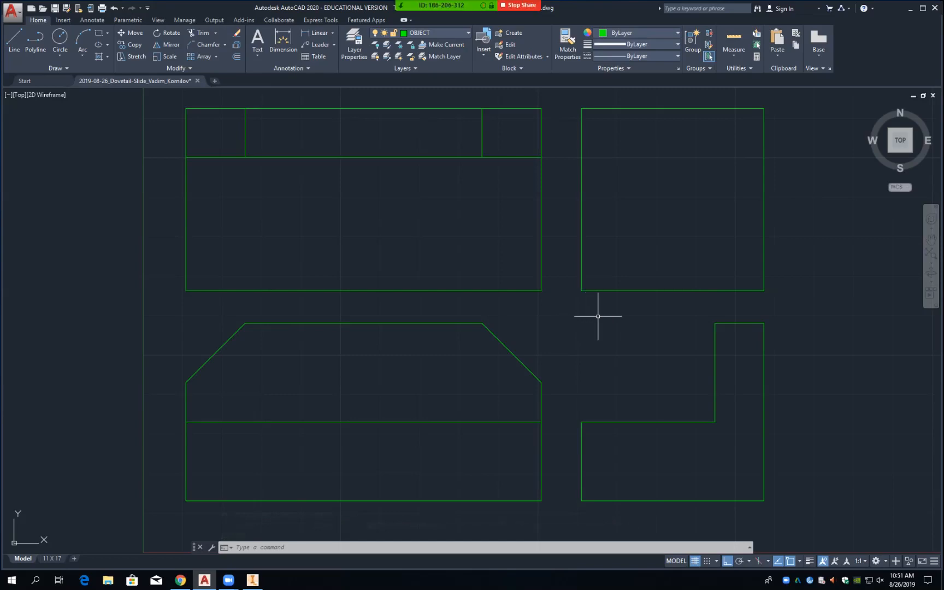
Step: Offset the L-shaped side view's top edge 0.75 downward
text(o)
key(Return)
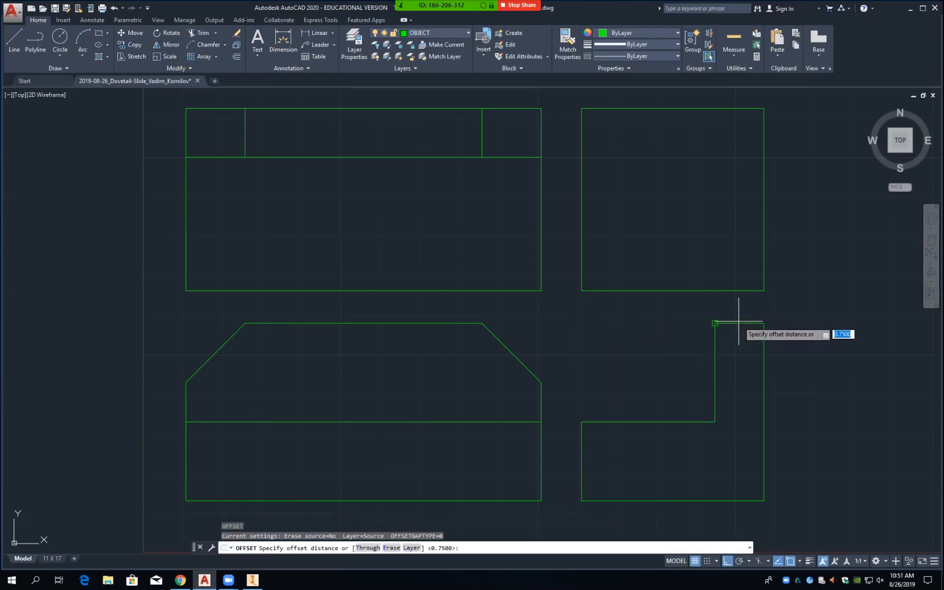
key(Return)
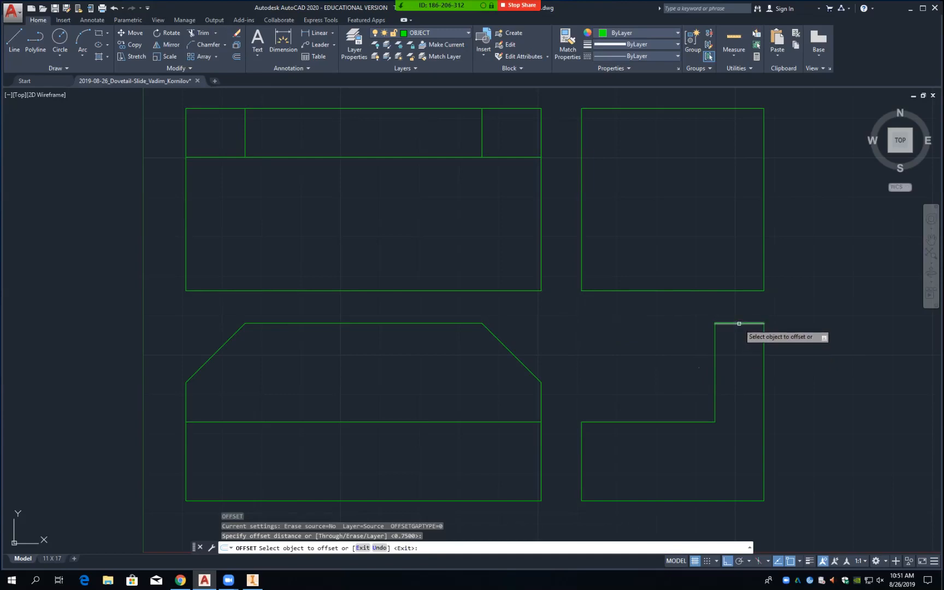
click(740, 324)
click(740, 354)
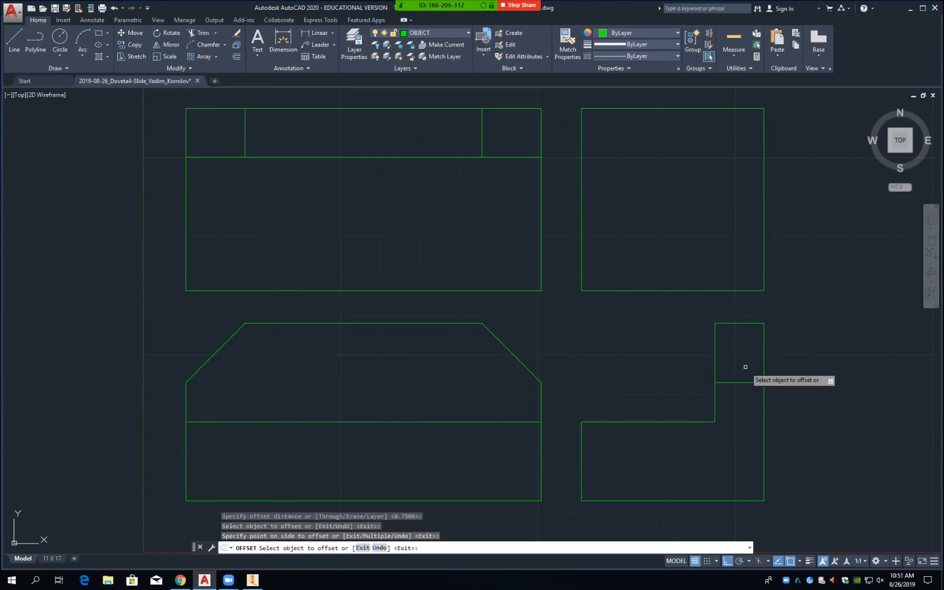
key(Return)
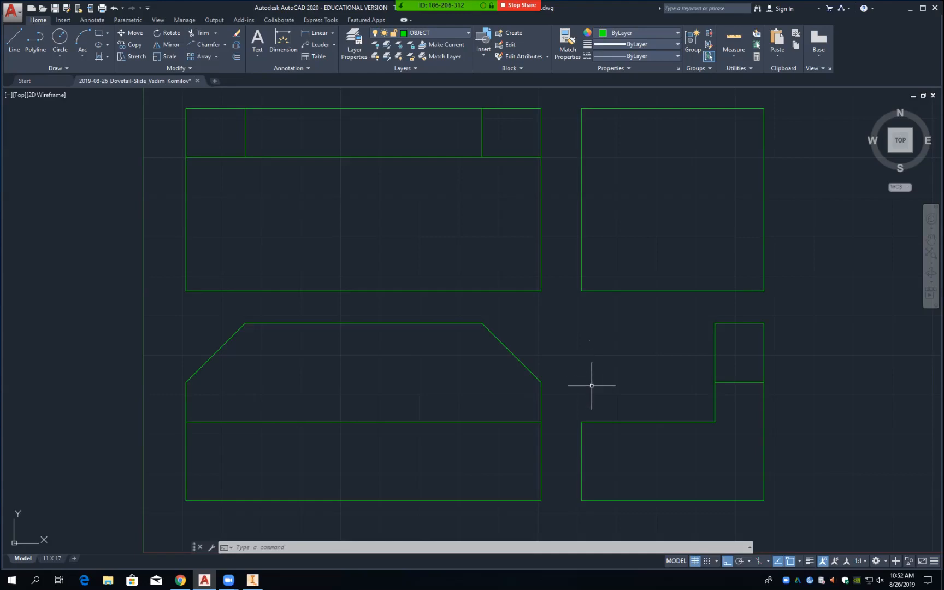
Step: Offset the front view's right edge 1 unit inward
text(o)
key(Return)
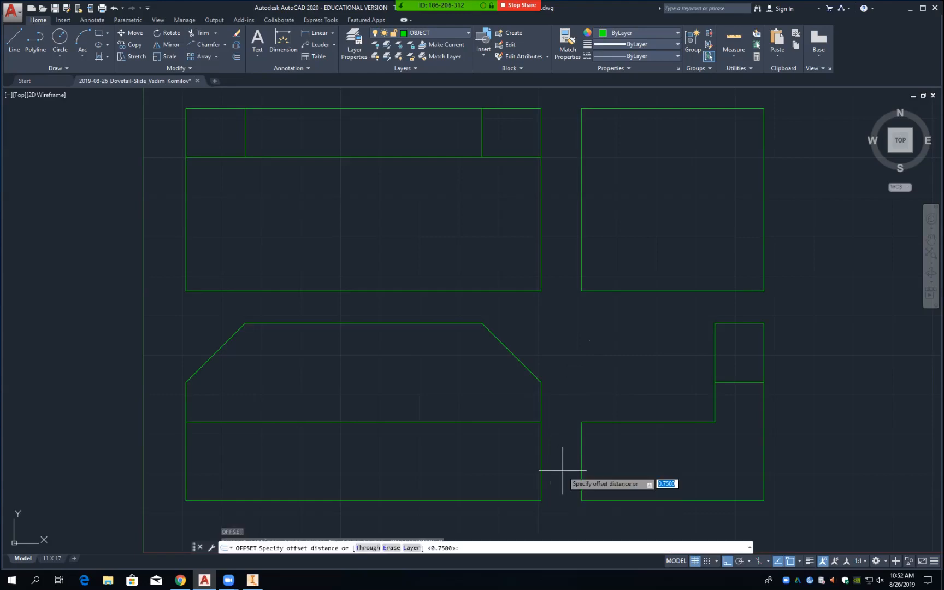
text(1)
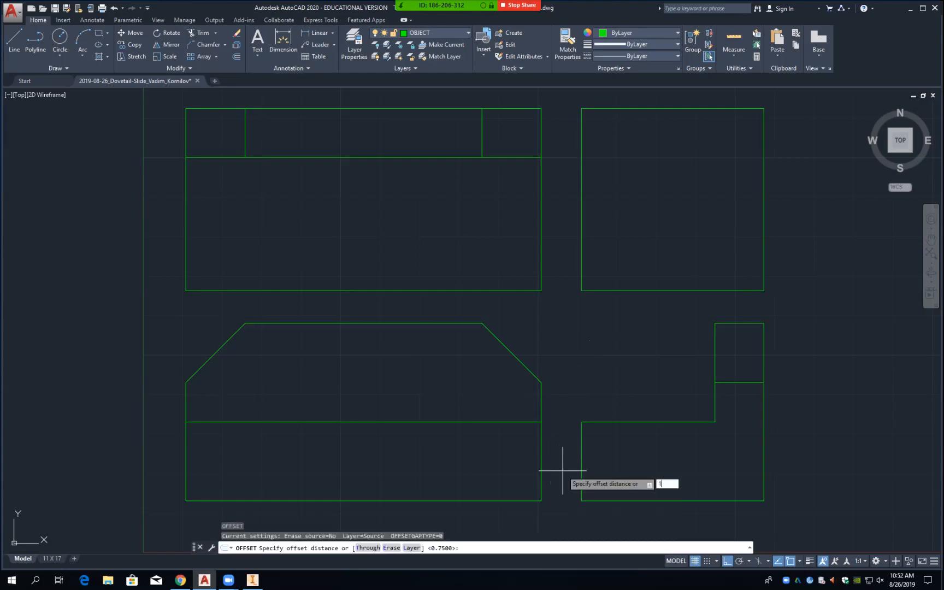
key(Return)
click(541, 468)
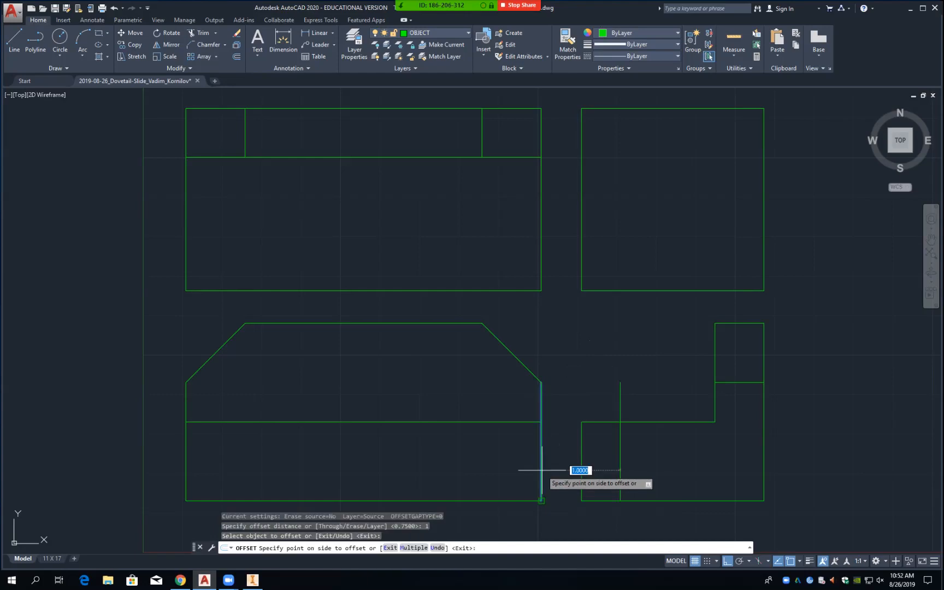
click(528, 466)
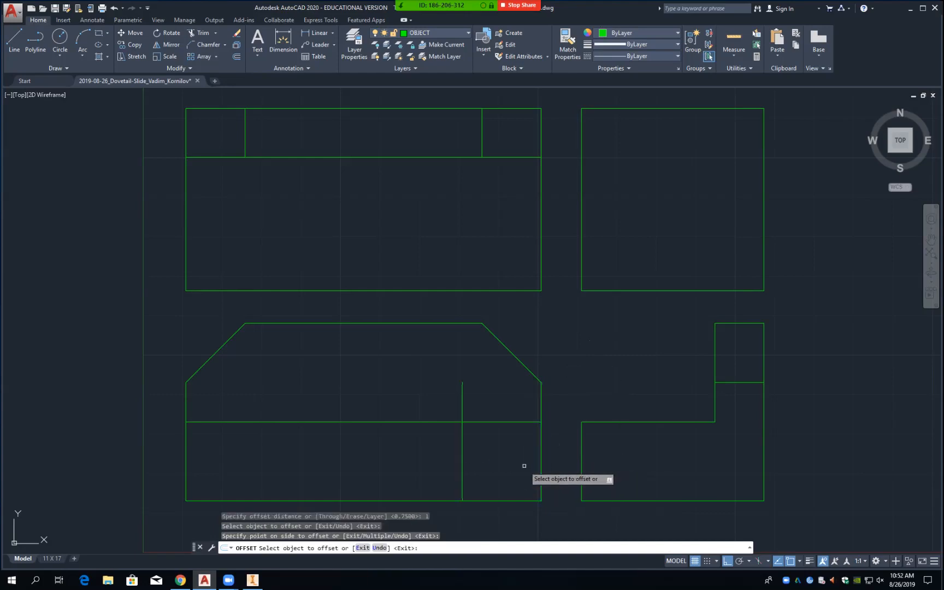
Step: Offset the front view's bottom edge 0.5 upward
text(o)
key(Return)
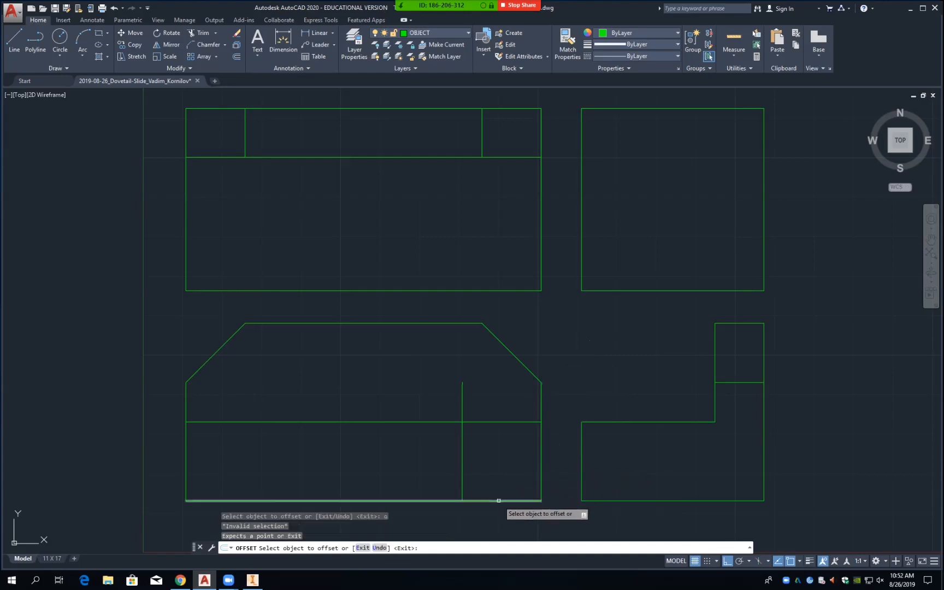
click(500, 499)
text(.5)
key(Return)
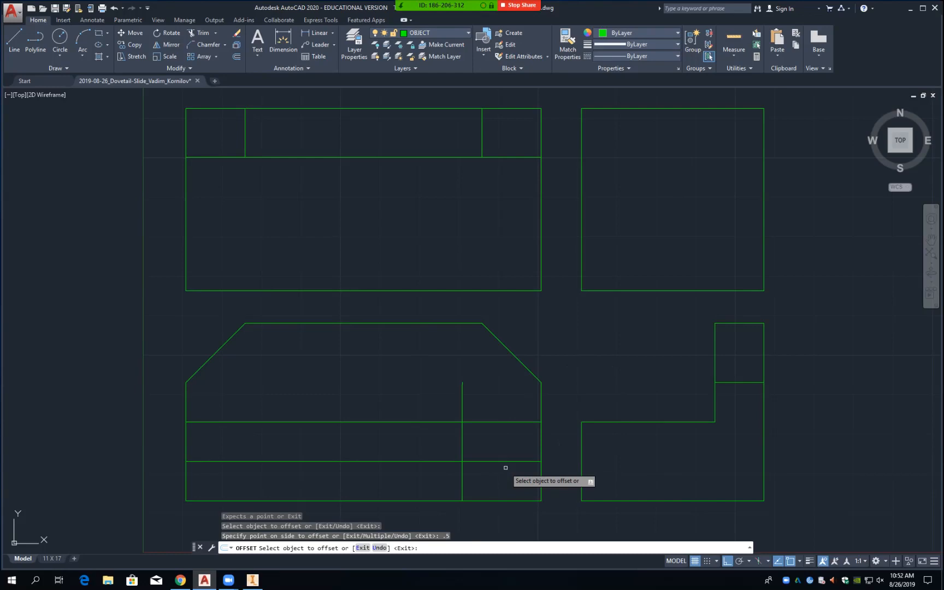
Step: Offset the new vertical line 2.5 to the left
click(462, 481)
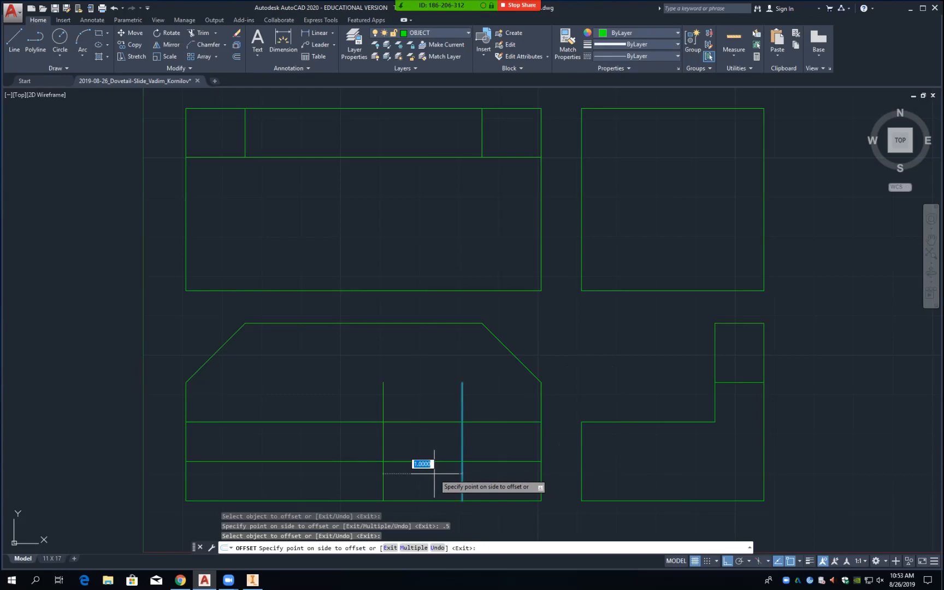
text(2.5)
key(Return)
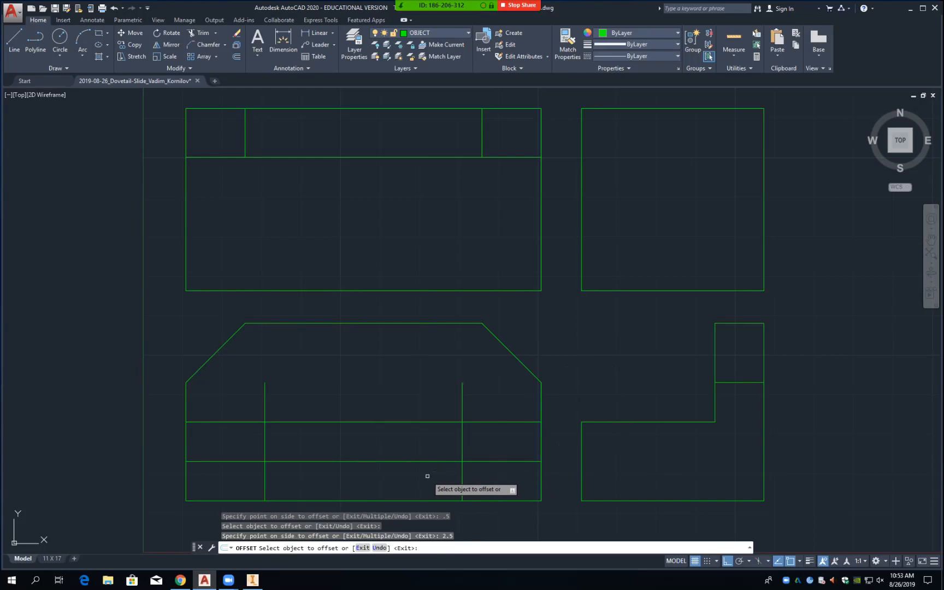
key(Return)
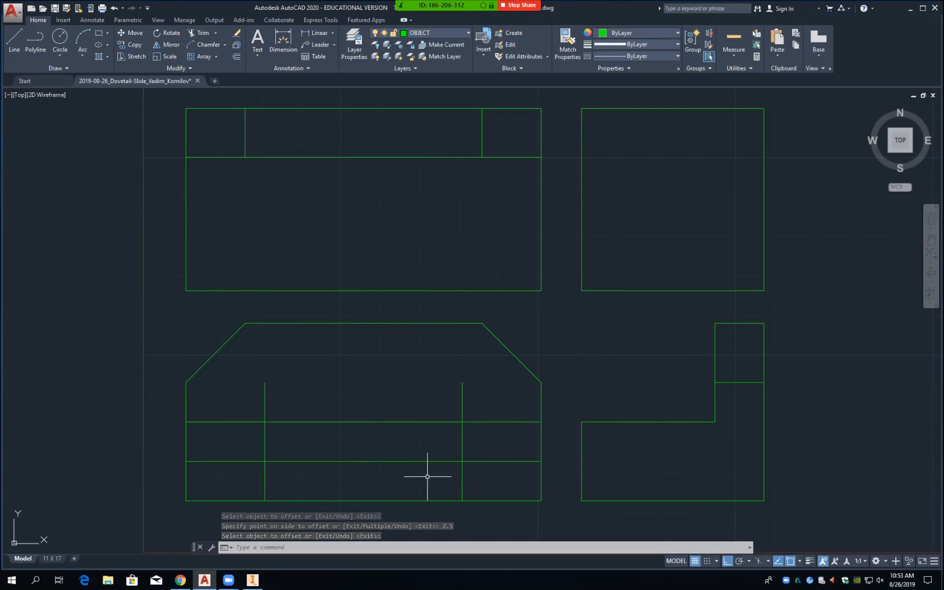
Step: Draw a 2-unit line at 150° from where the left inner vertical meets the bottom edge
text(L)
key(Return)
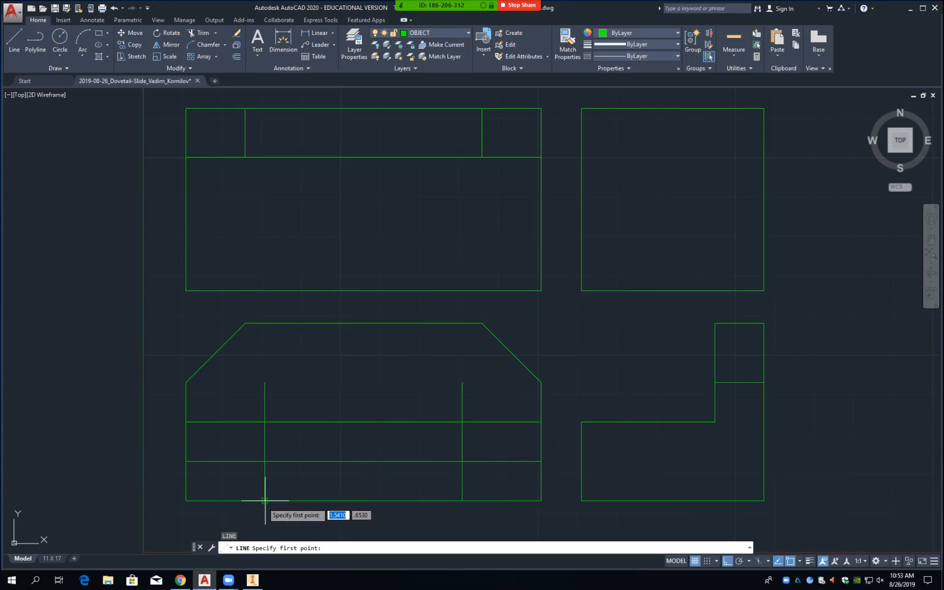
text(int)
key(Return)
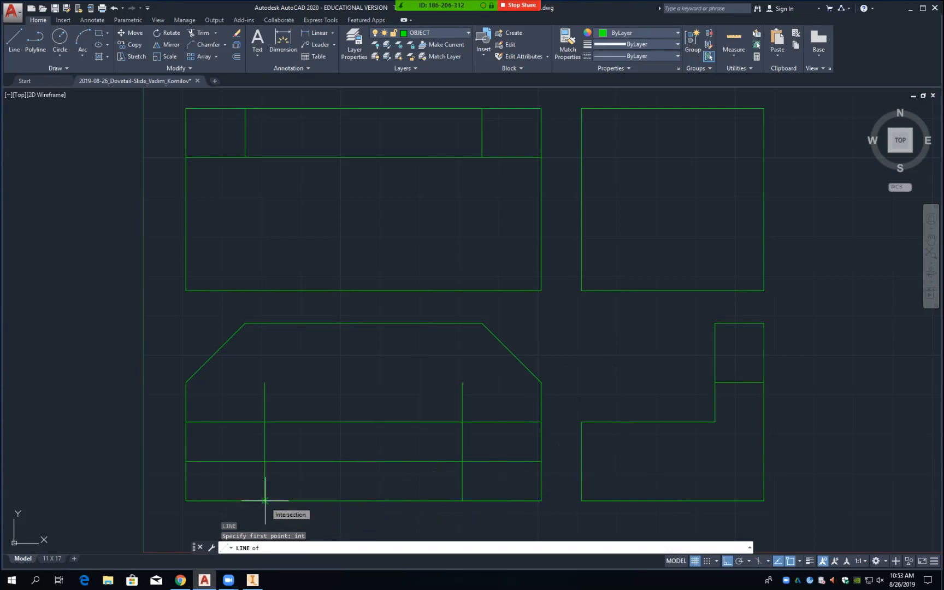
click(264, 501)
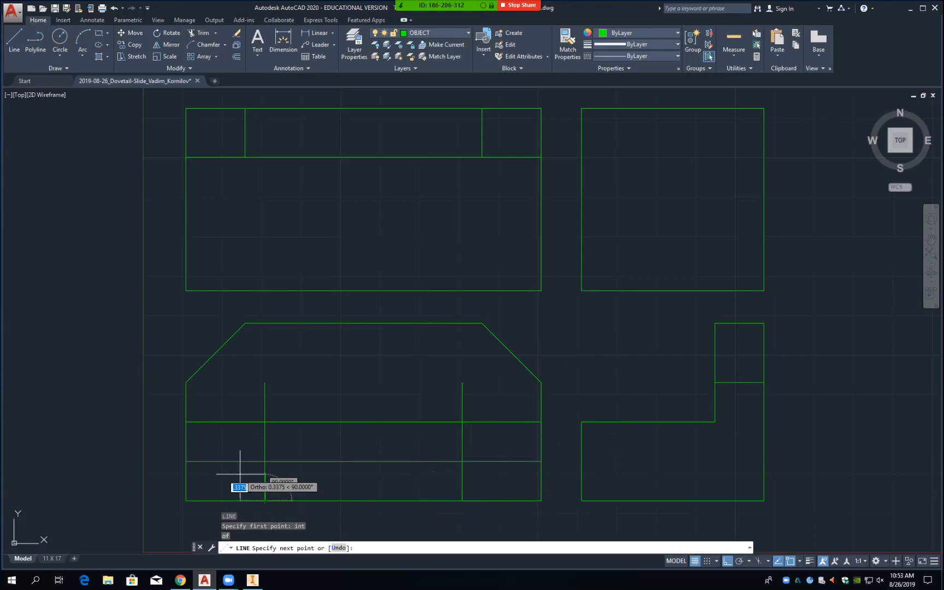
key(F8)
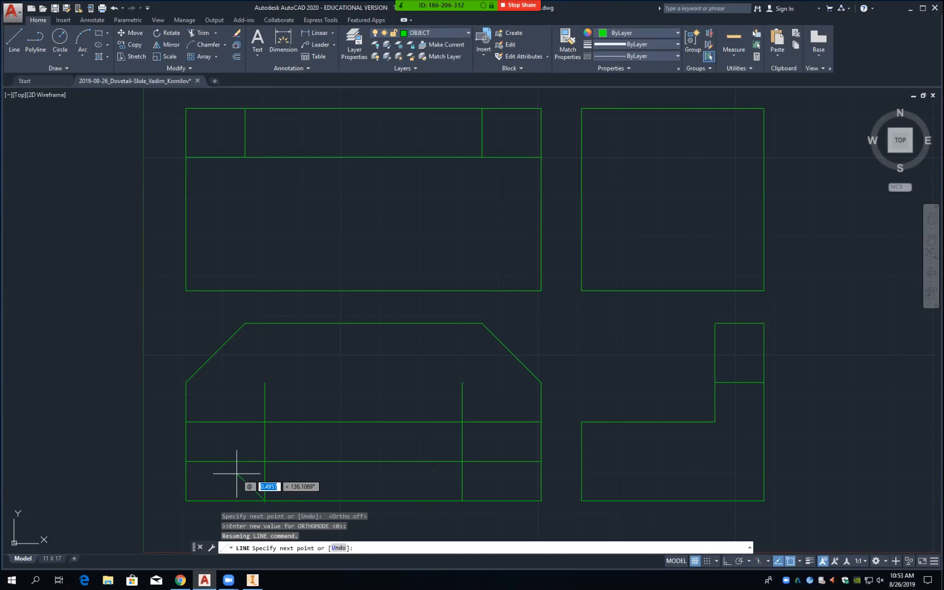
text(2)
key(Tab)
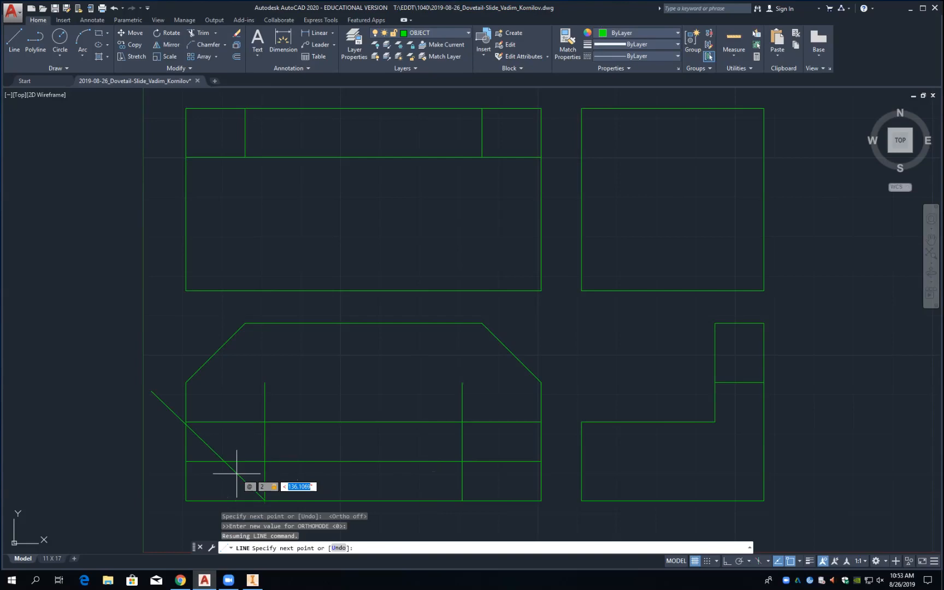
text(150)
key(Return)
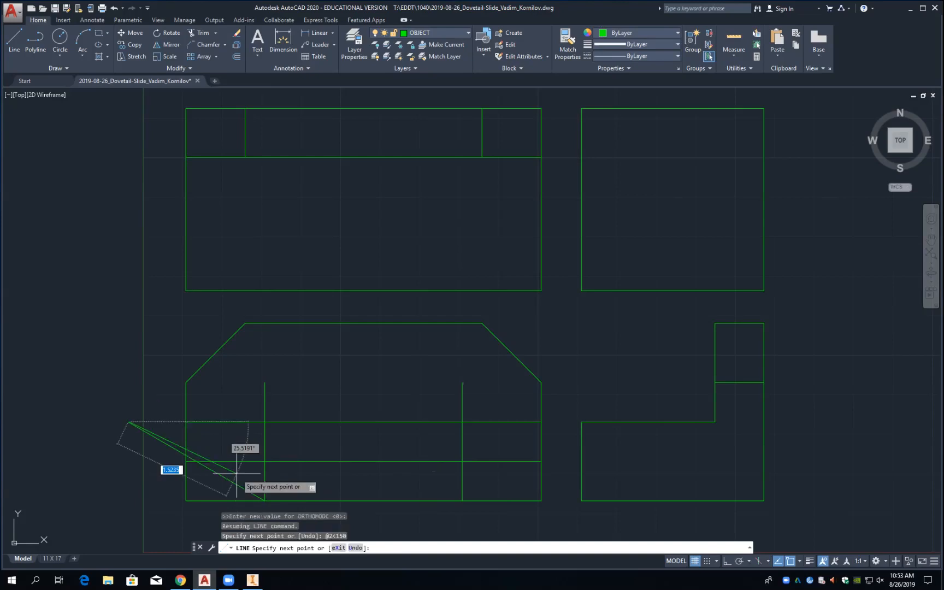
key(Return)
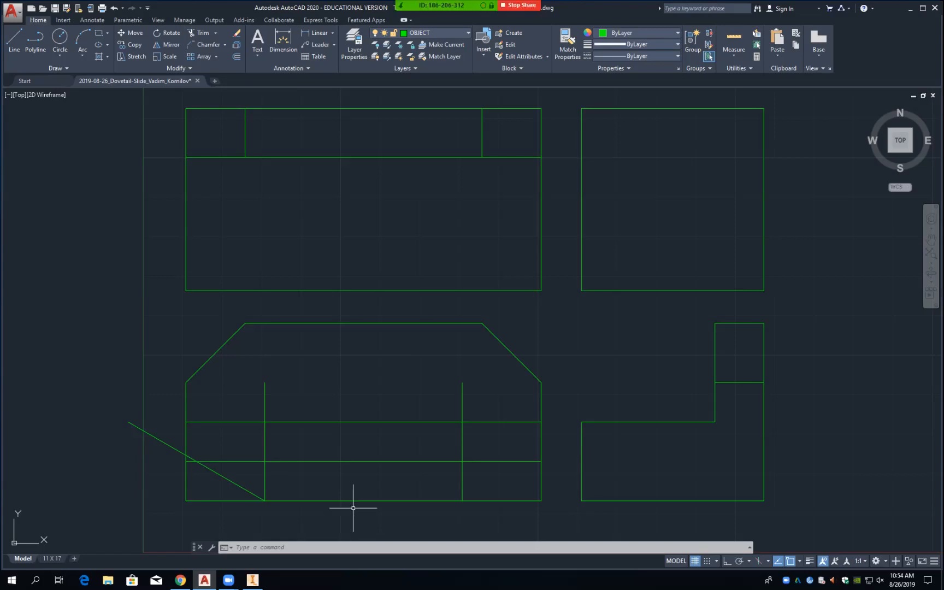
Step: Erase the 150° angled line
text(e)
key(Return)
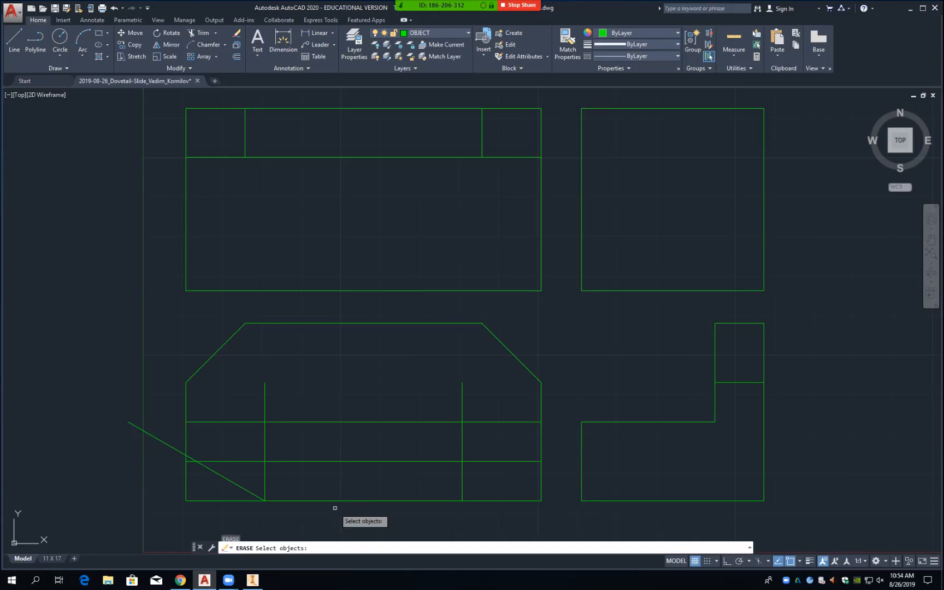
click(226, 478)
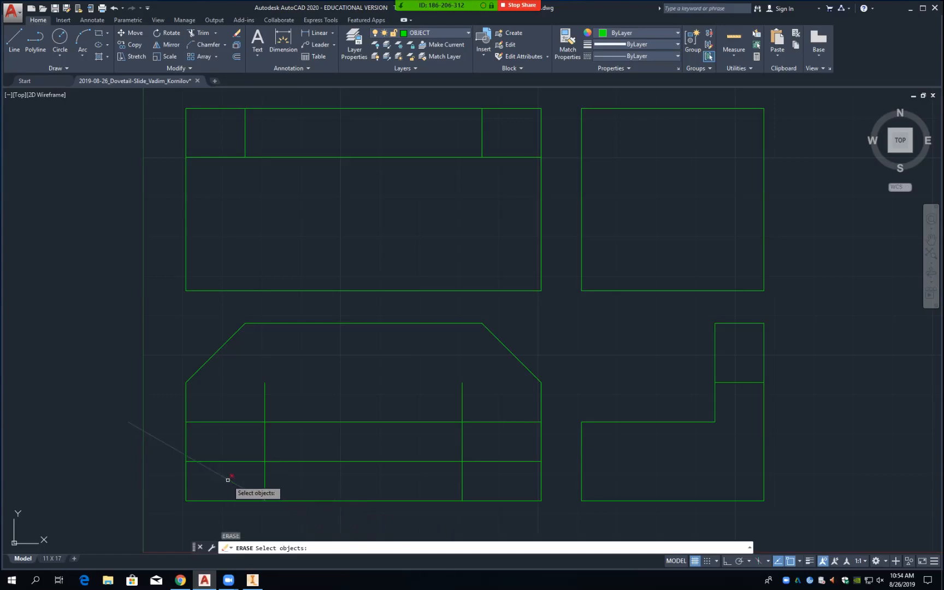
key(Return)
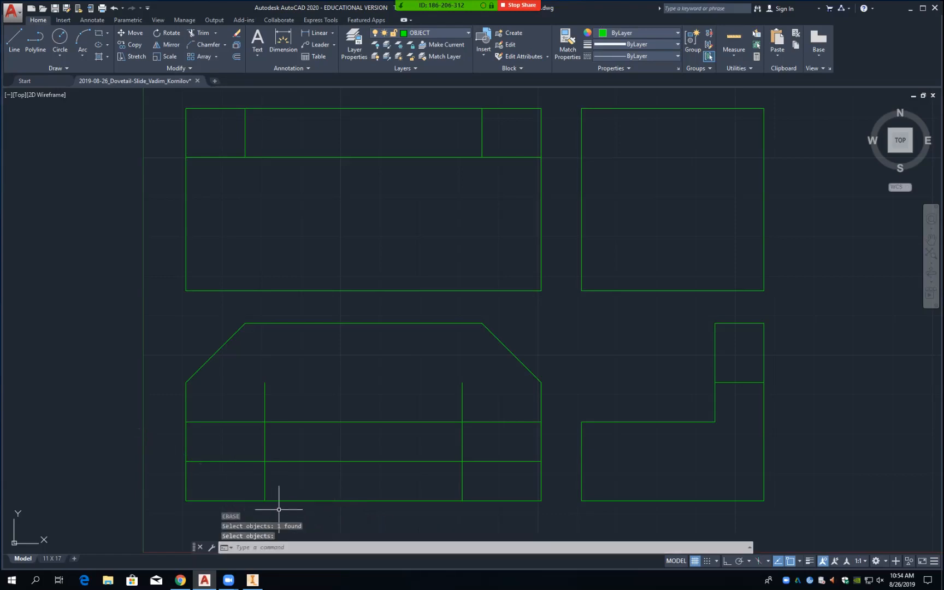
key(Return)
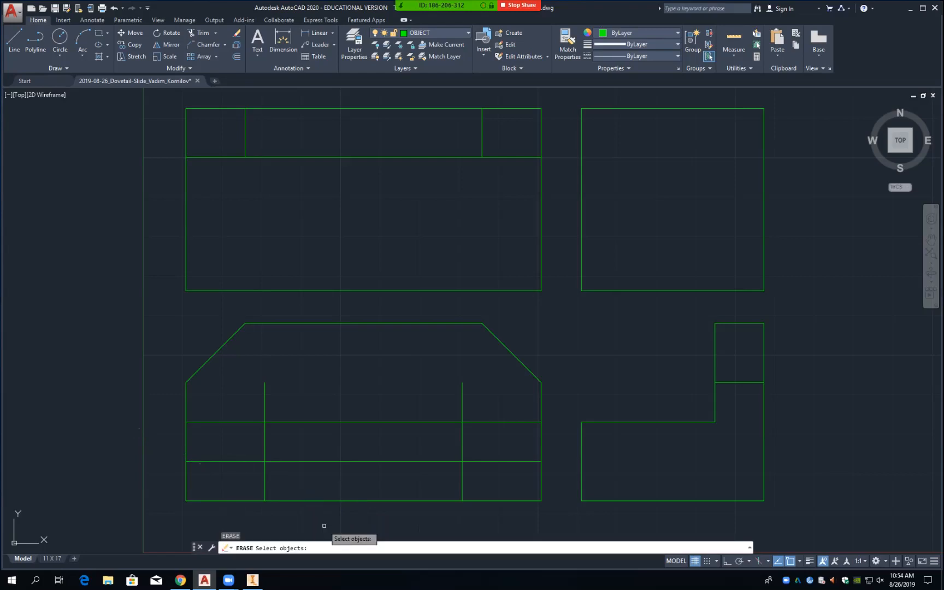
key(Return)
Step: Draw a trial 2-unit line at 30° from the groove's bottom corner
text(l)
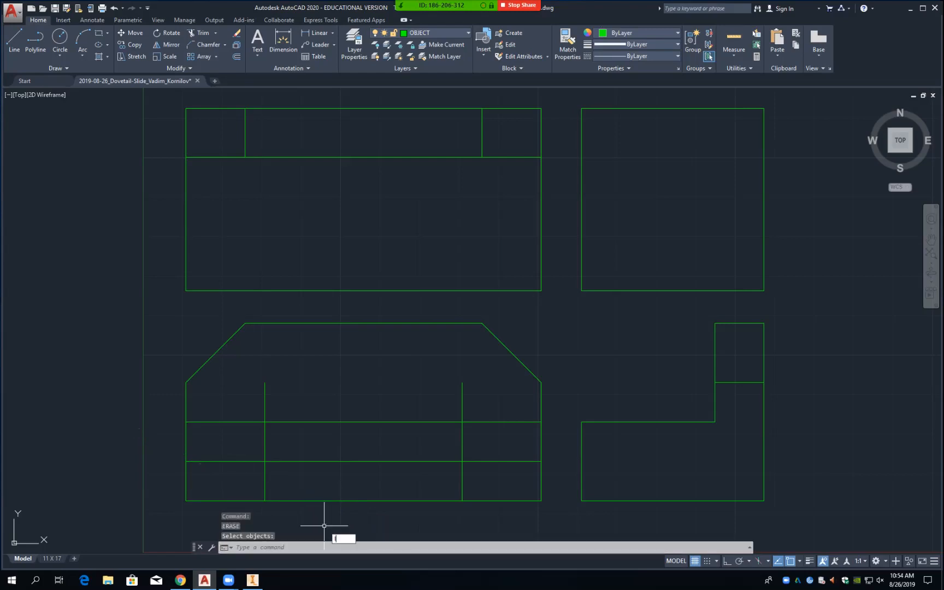
key(Return)
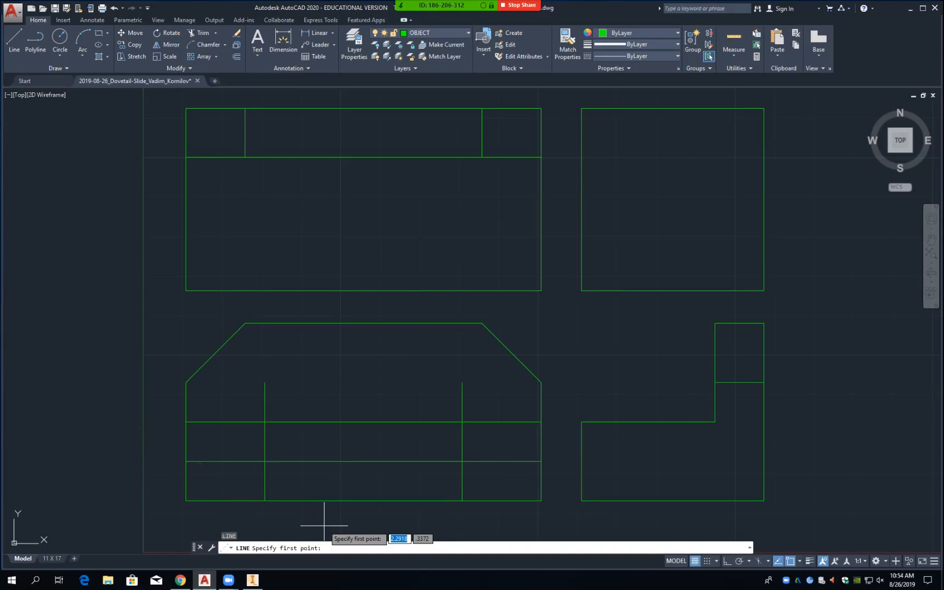
text(int)
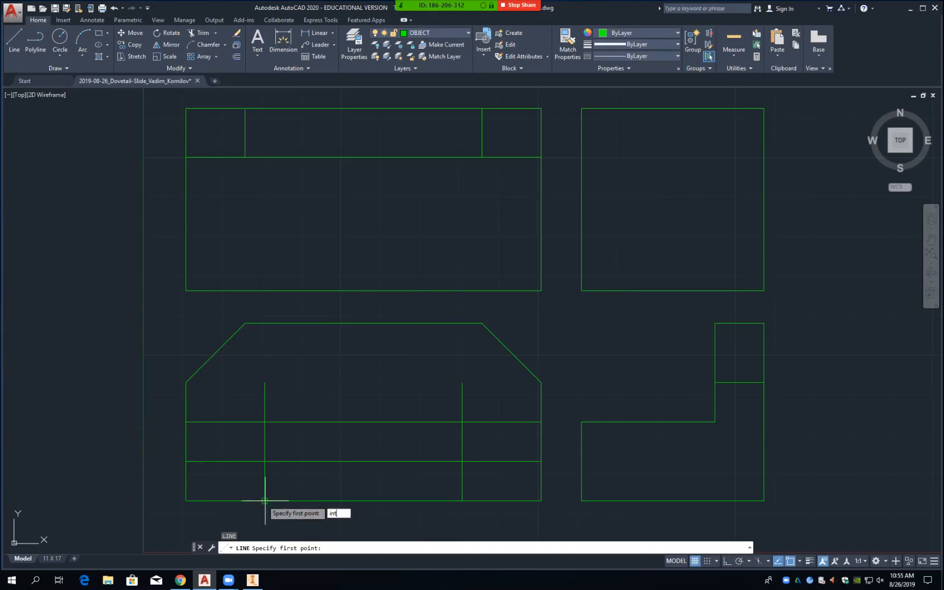
key(Return)
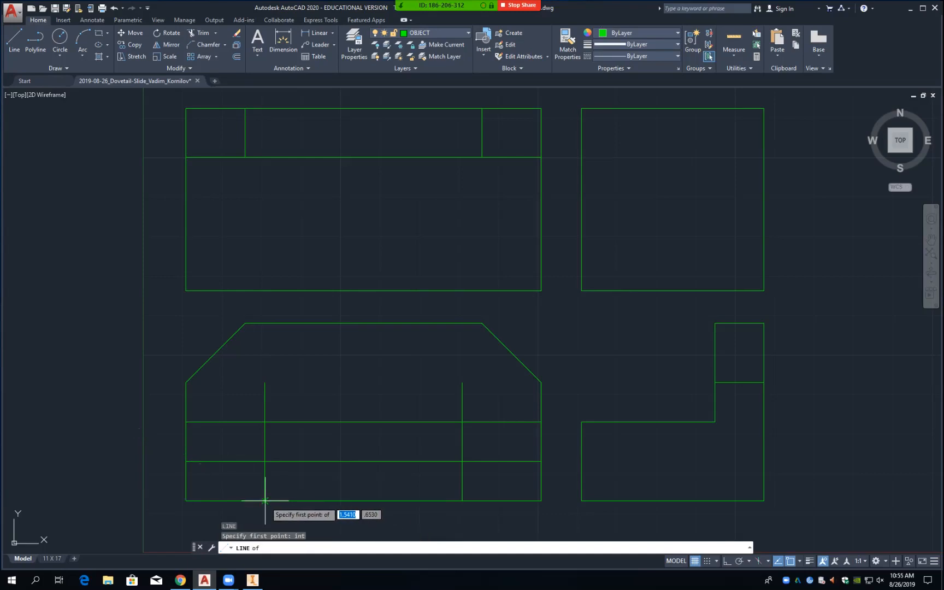
click(265, 500)
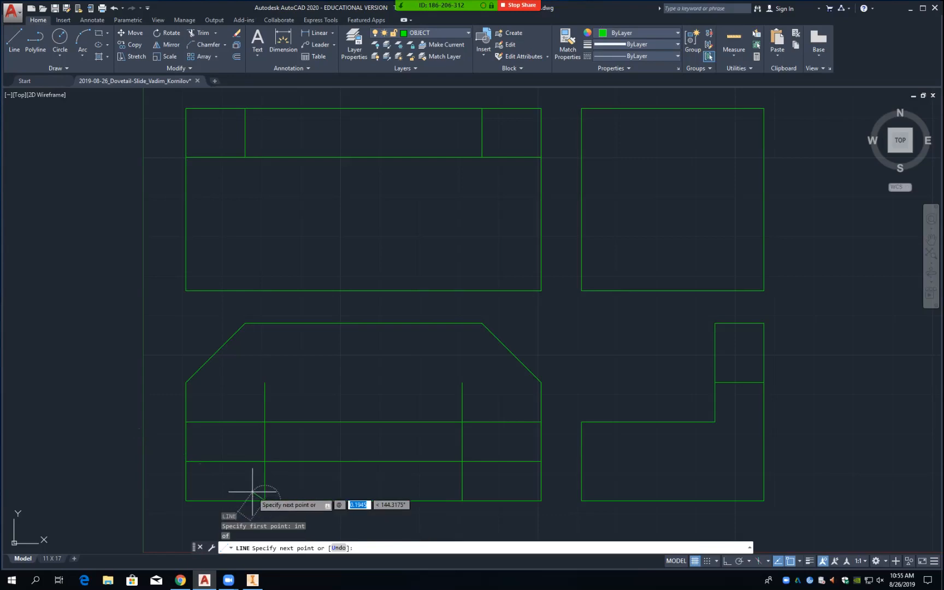
text(2)
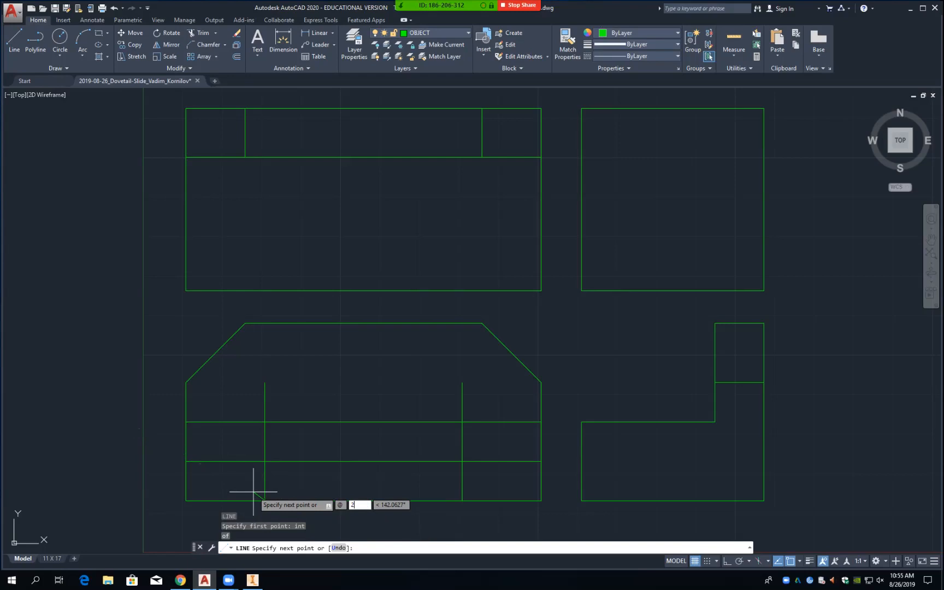
key(Tab)
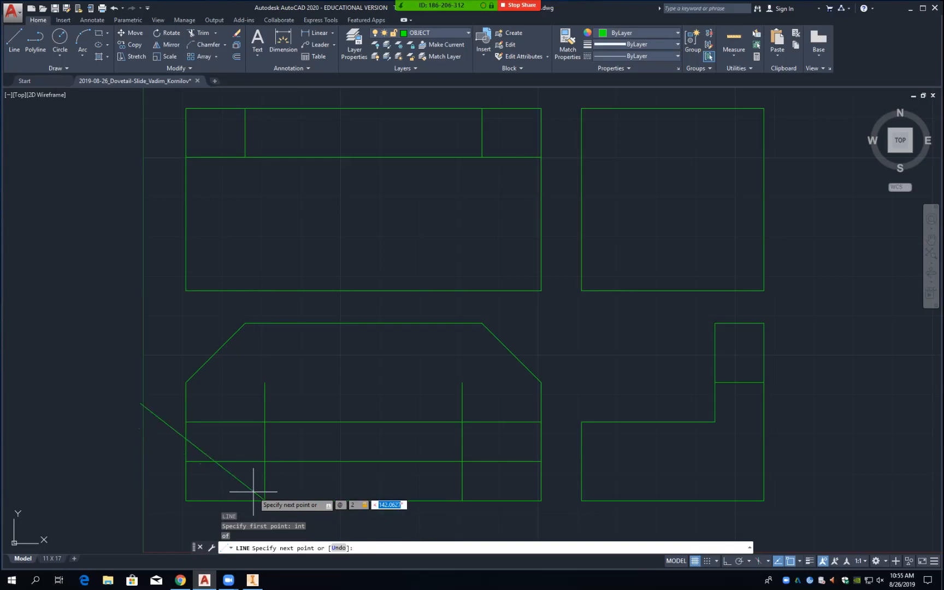
text(30)
key(Return)
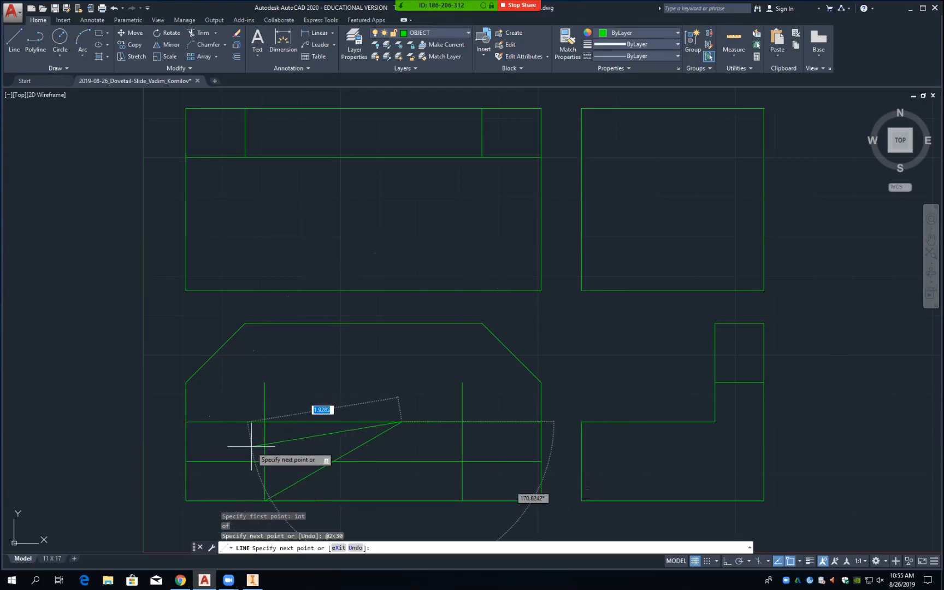
key(Return)
Step: Erase the 30° trial line
text(e)
key(Return)
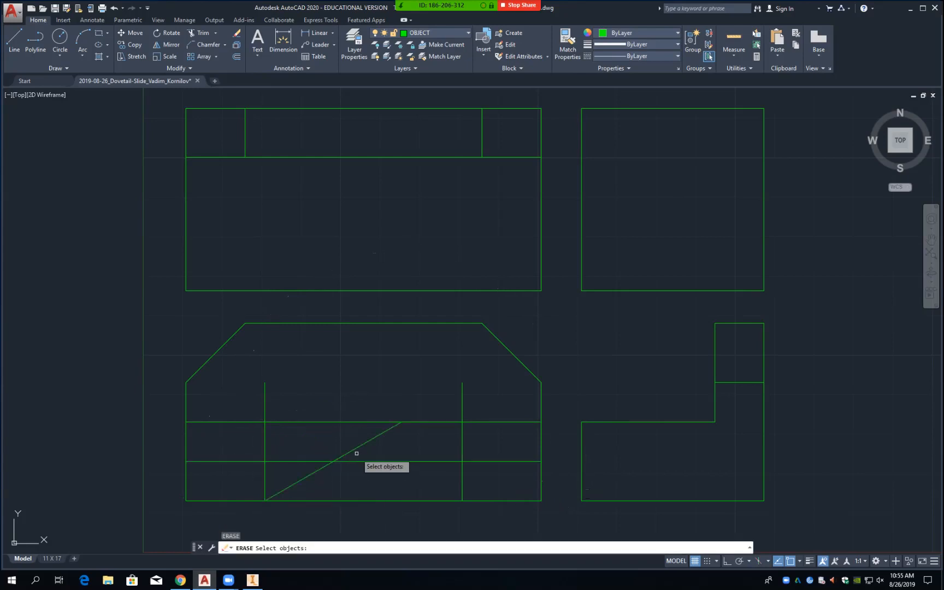
click(354, 449)
key(Return)
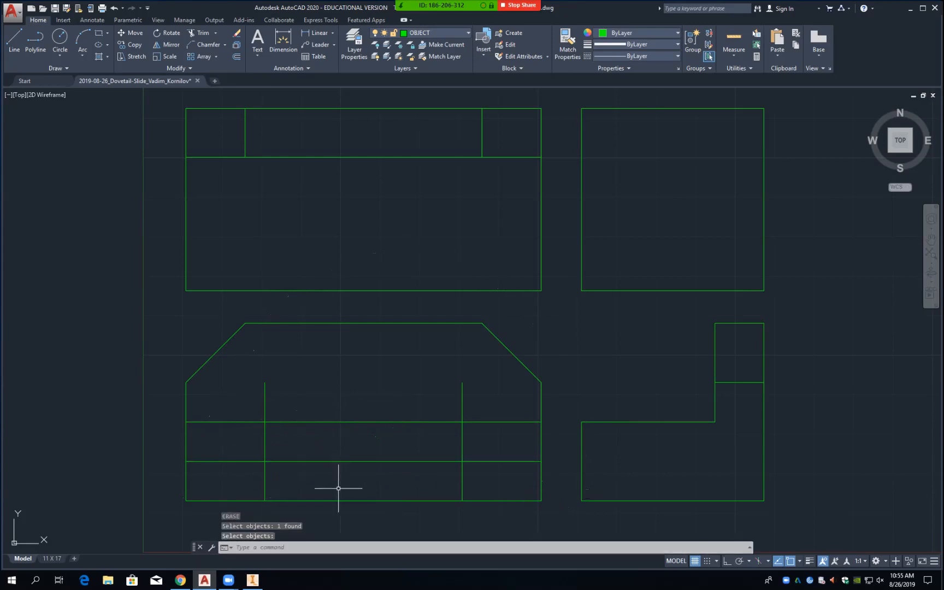
Step: Draw a 2-unit line at 120° from the left groove's bottom corner
text(l)
key(Return)
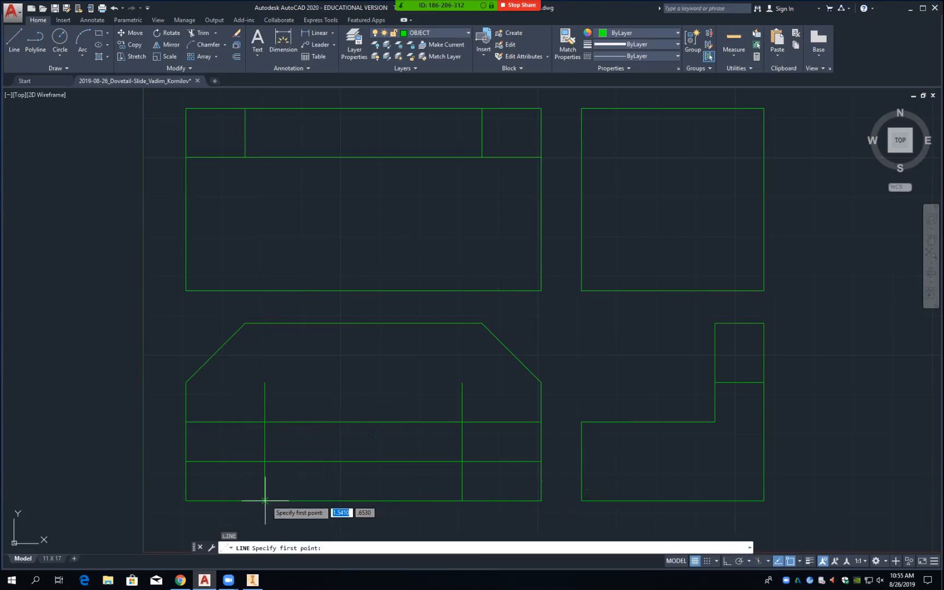
text(int)
key(Return)
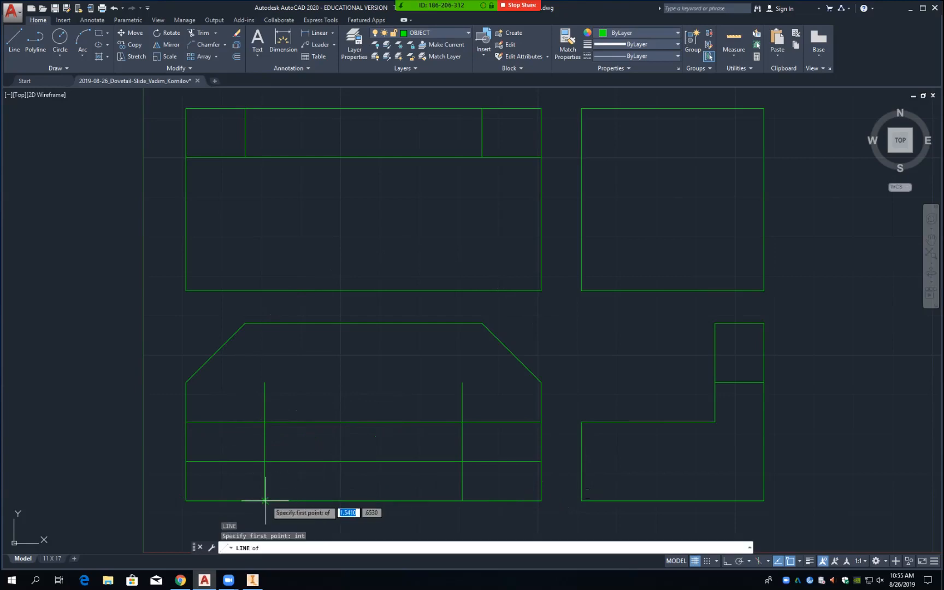
click(265, 501)
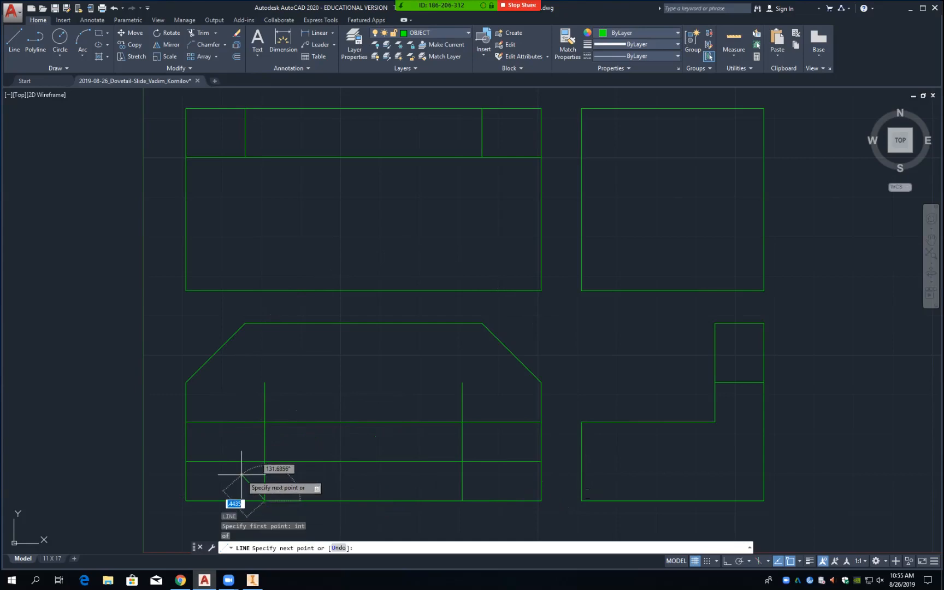
text(@)
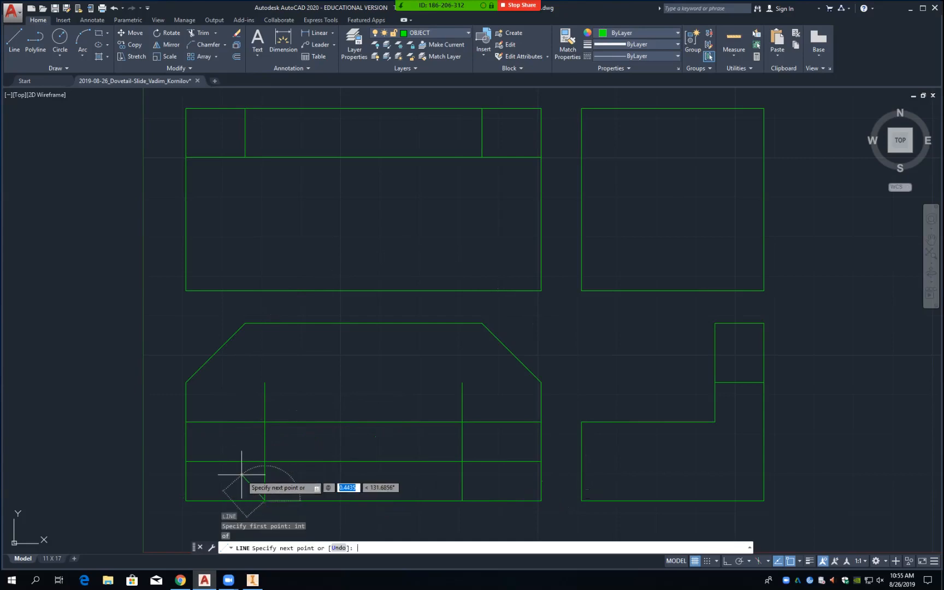
text(2)
key(Tab)
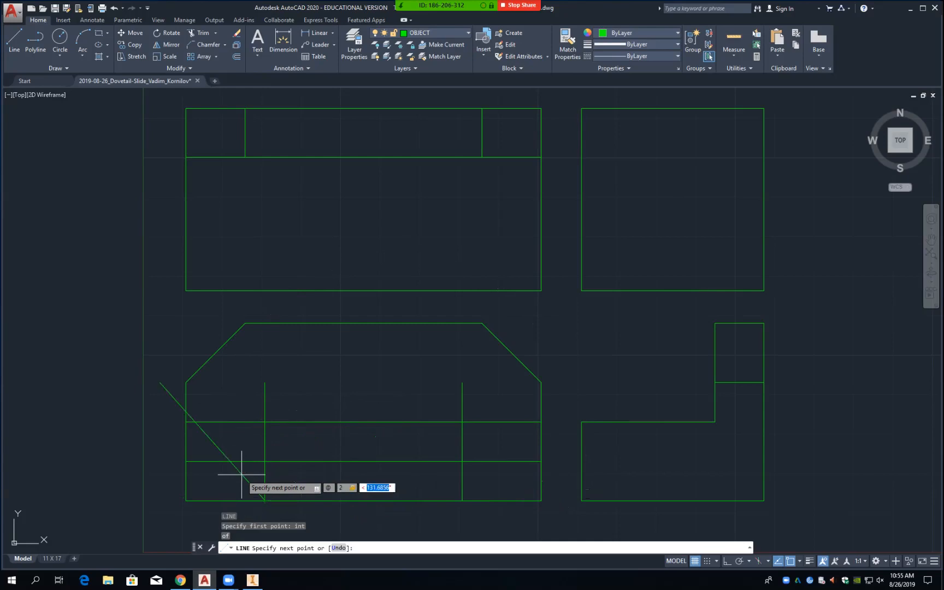
text(120)
key(Return)
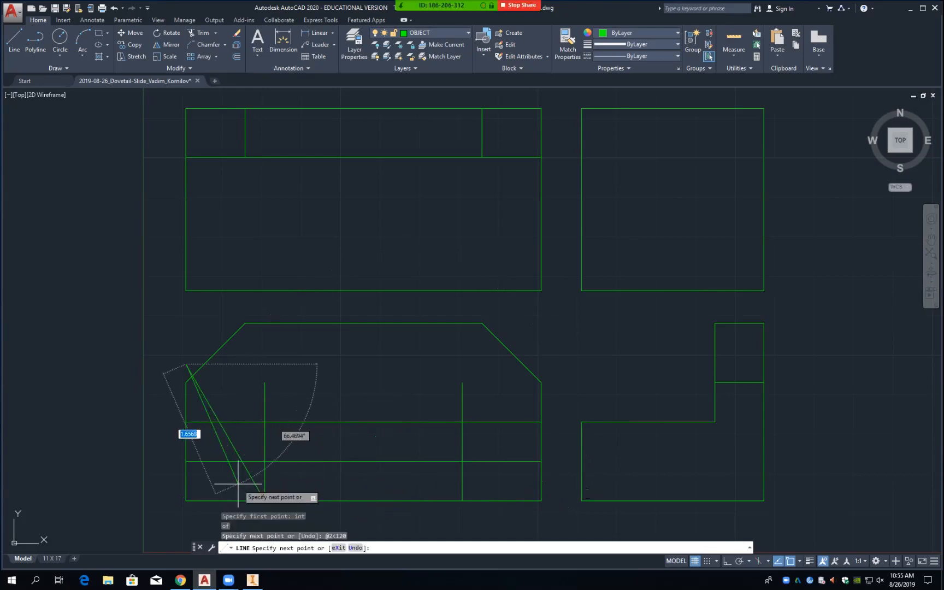
key(Return)
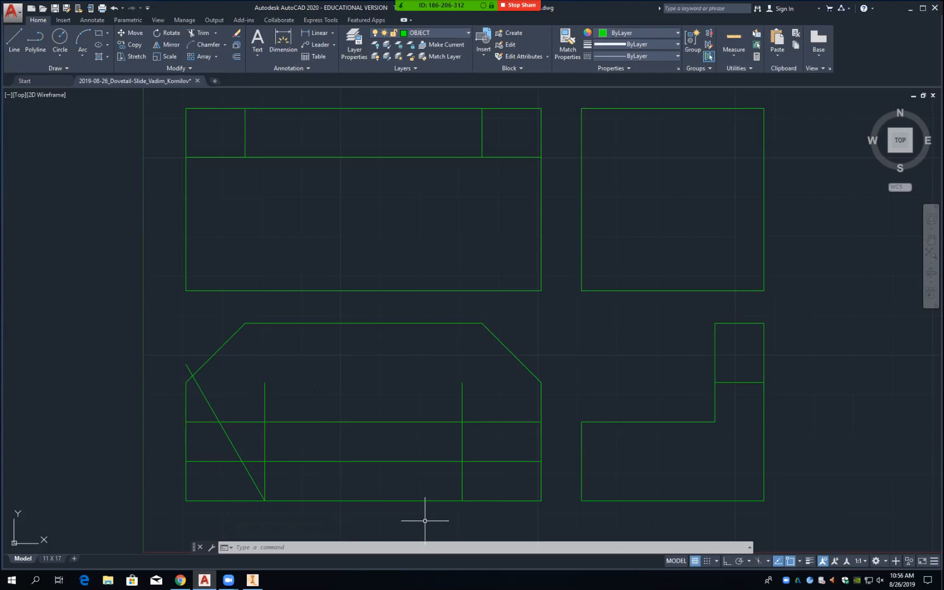
Step: Draw a 2-unit line at 60° from the right groove's bottom corner
text(l)
key(Return)
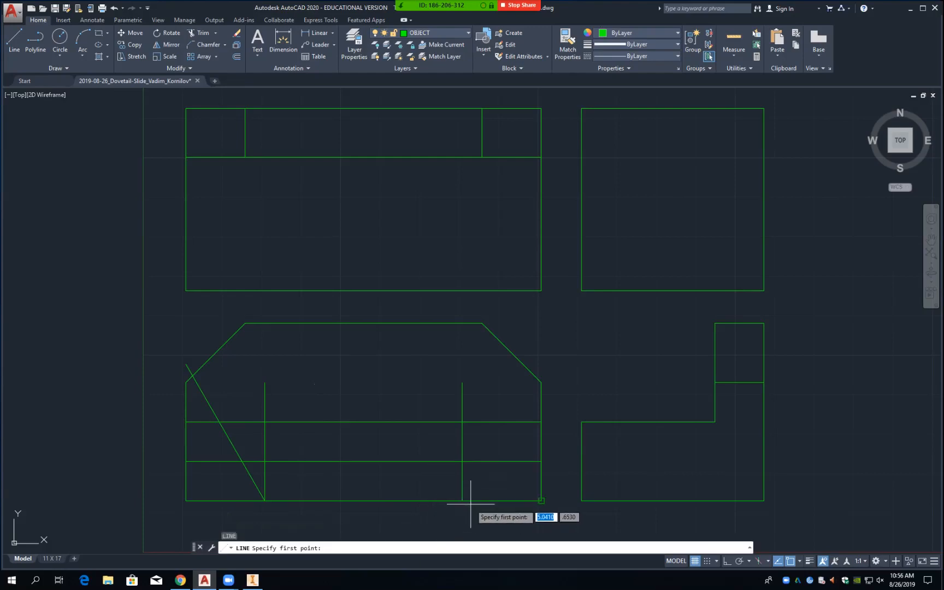
text(int)
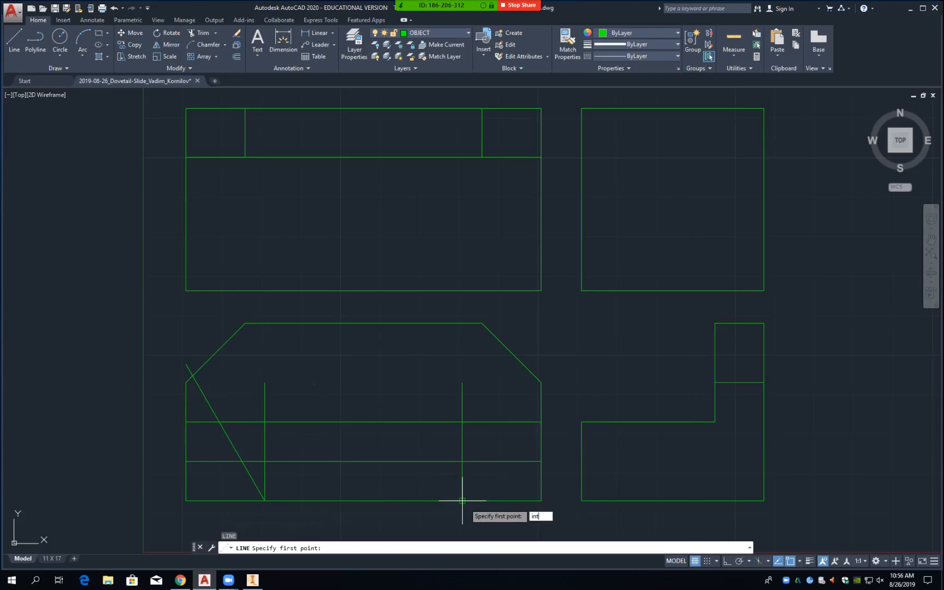
key(Return)
click(462, 501)
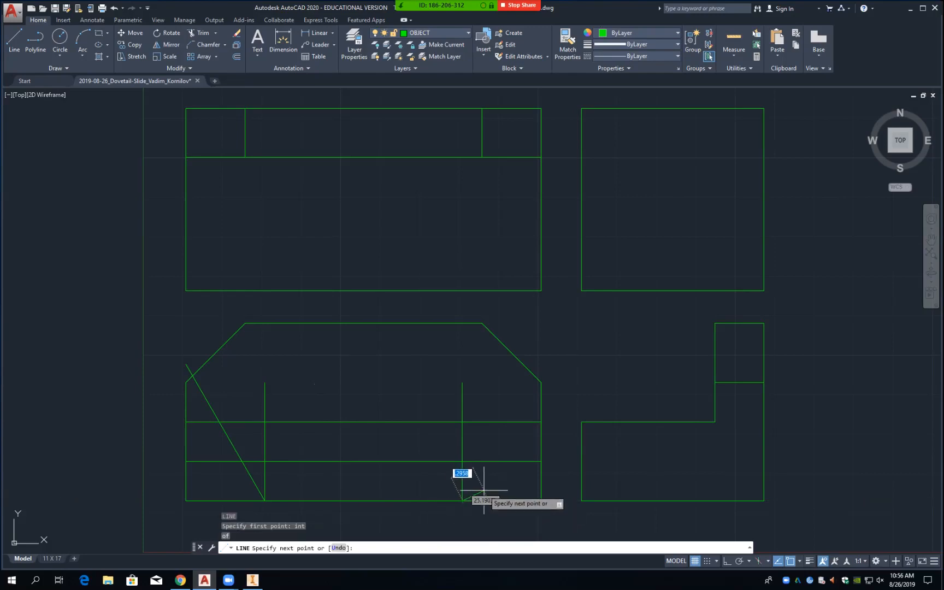
text(@2)
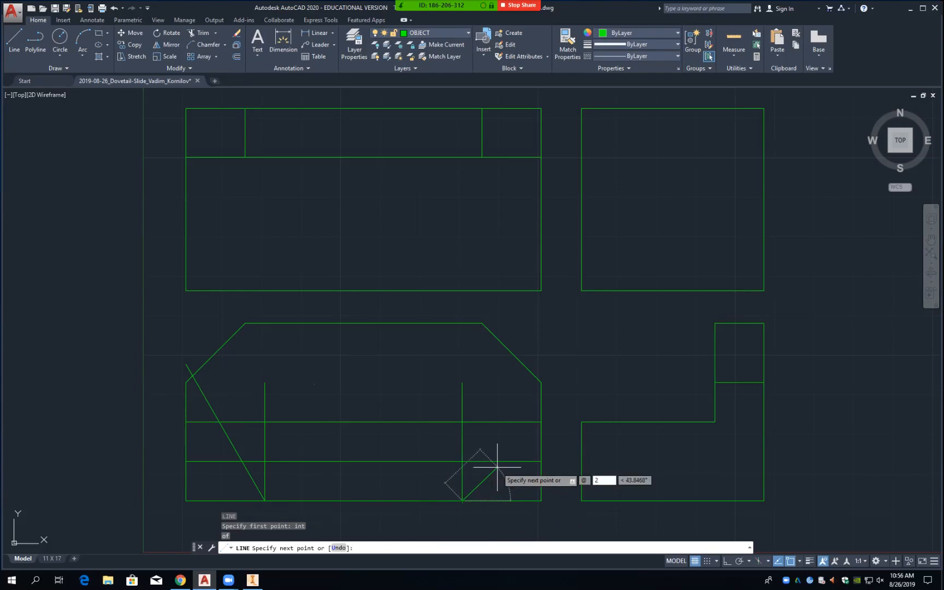
key(Tab)
text(6)
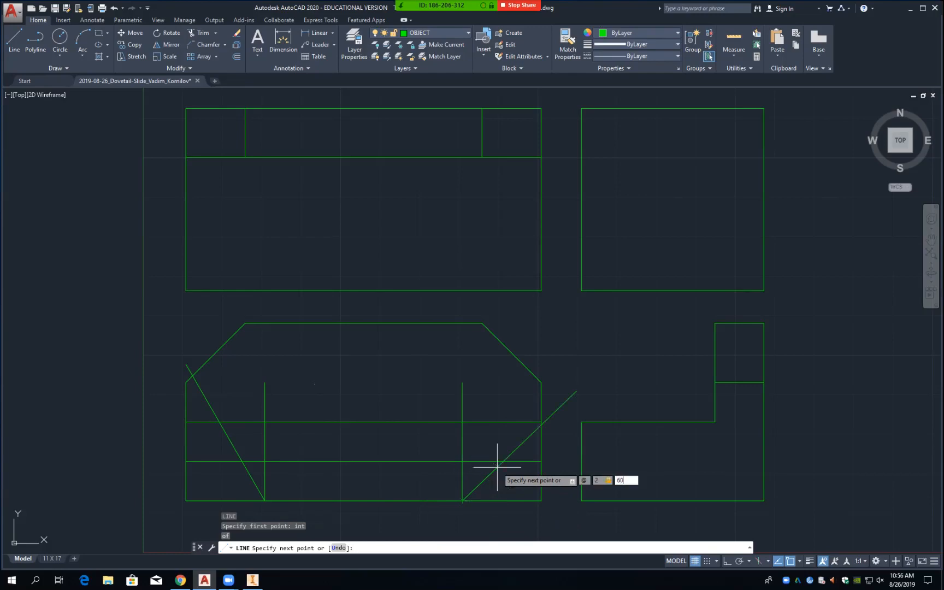
key(Return)
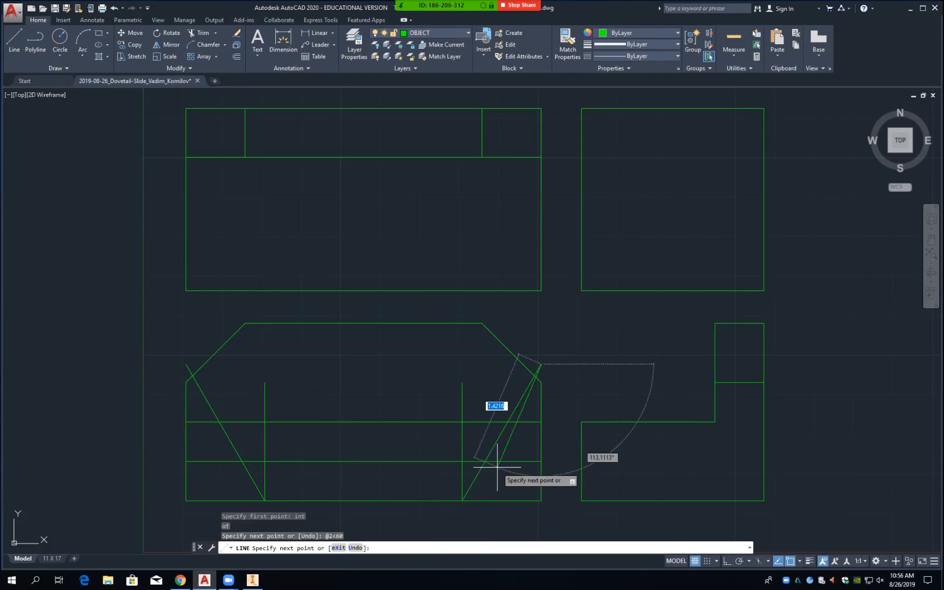
key(Return)
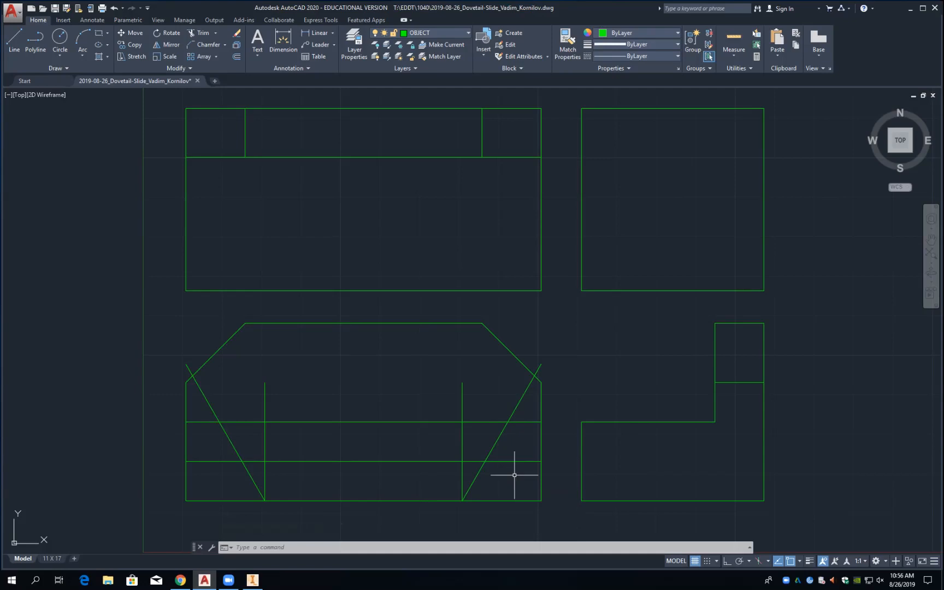
Step: Using all front-view lines as cutting edges, trim the lower parts of both vertical projection lines
text(TR)
key(Return)
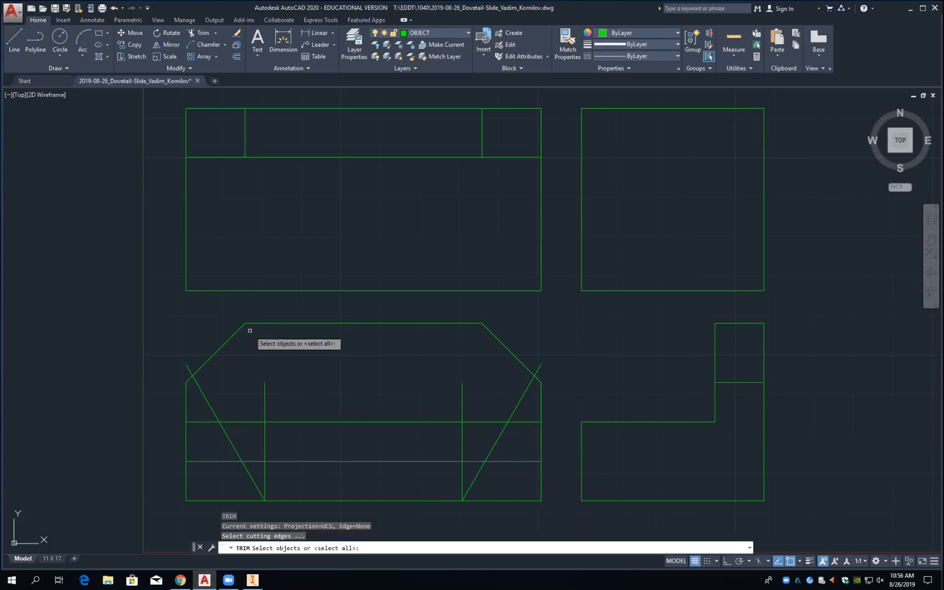
drag(159, 302, 565, 518)
key(Return)
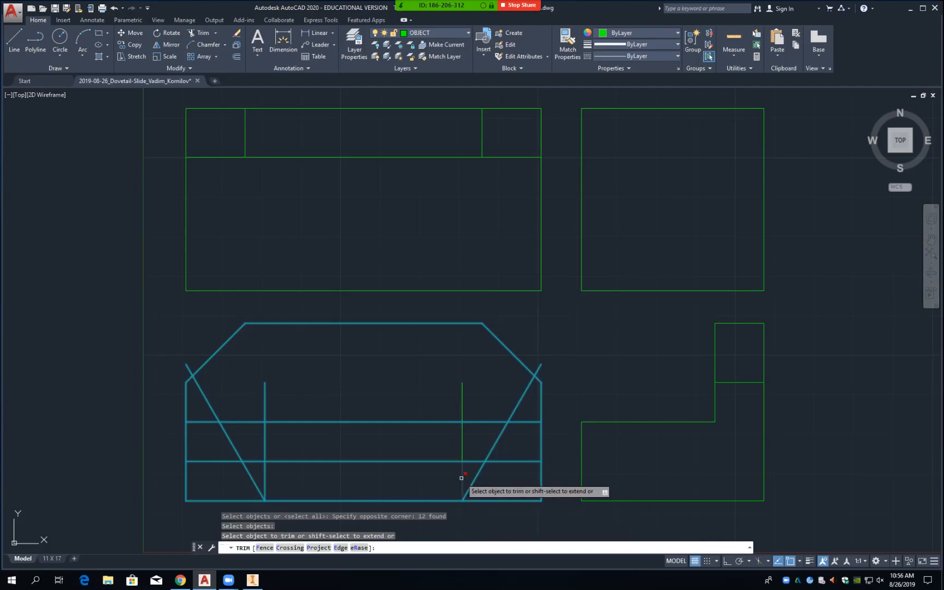
click(462, 478)
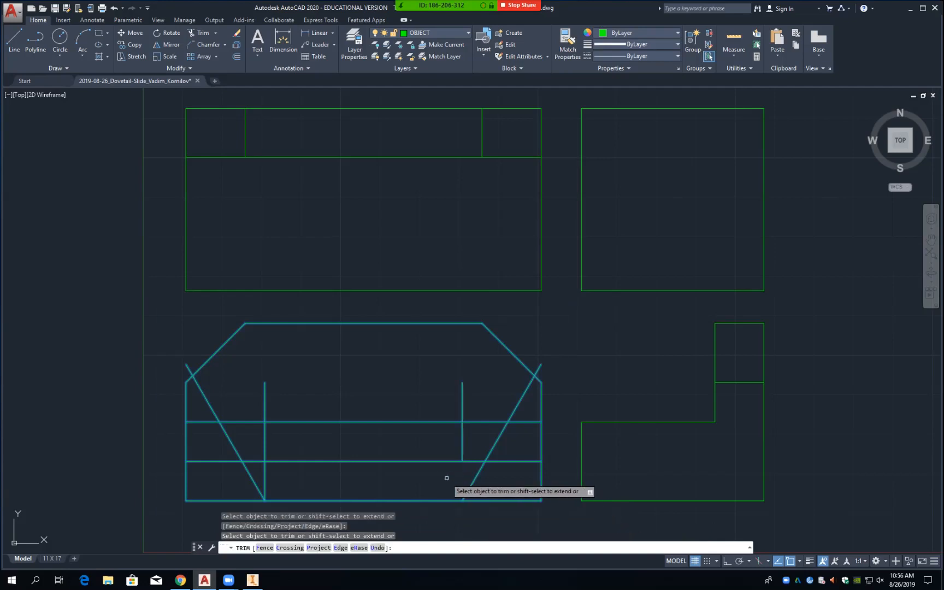
click(265, 474)
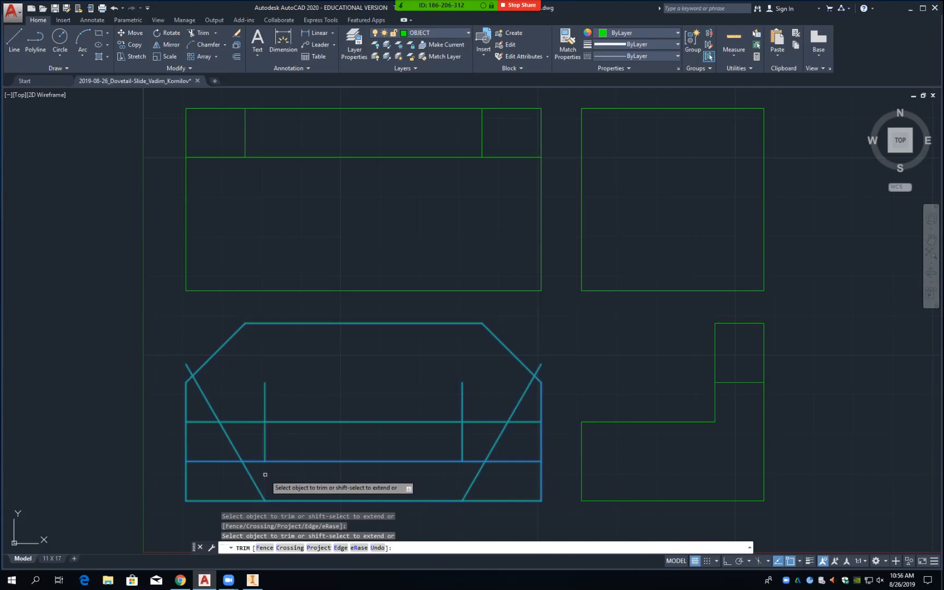
Step: Trim the verticals and diagonals between the two horizontals, plus the right diagonal above them
click(265, 444)
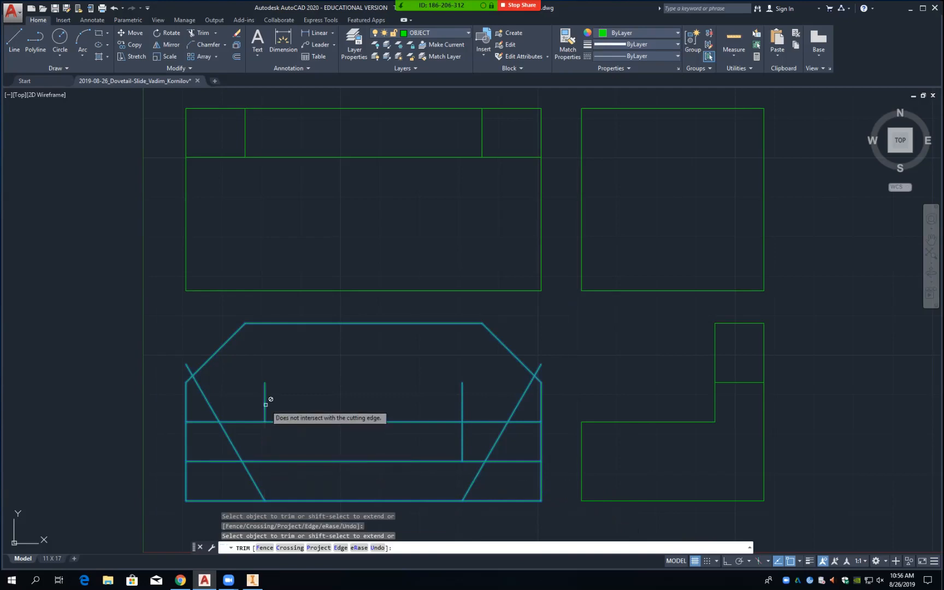
click(231, 443)
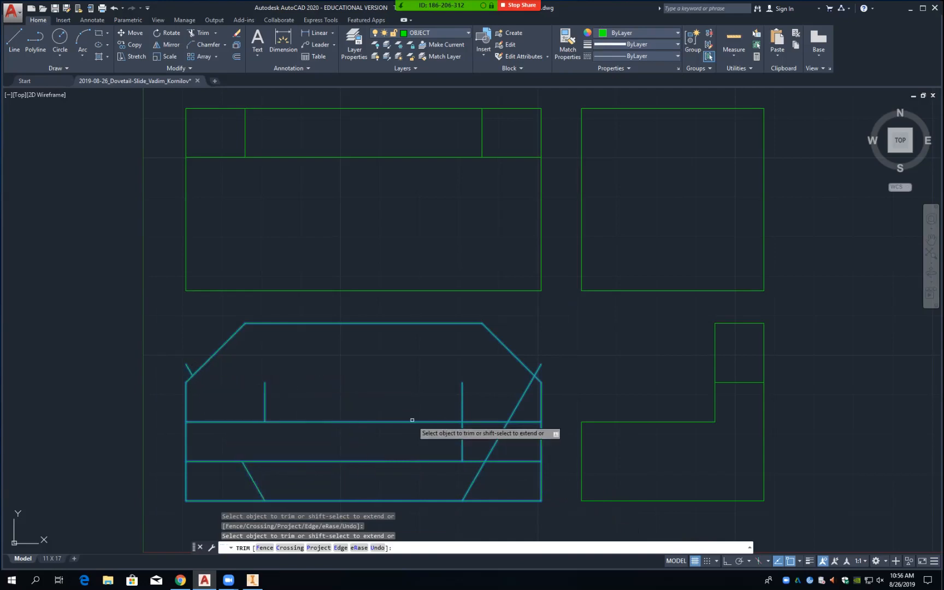
click(463, 441)
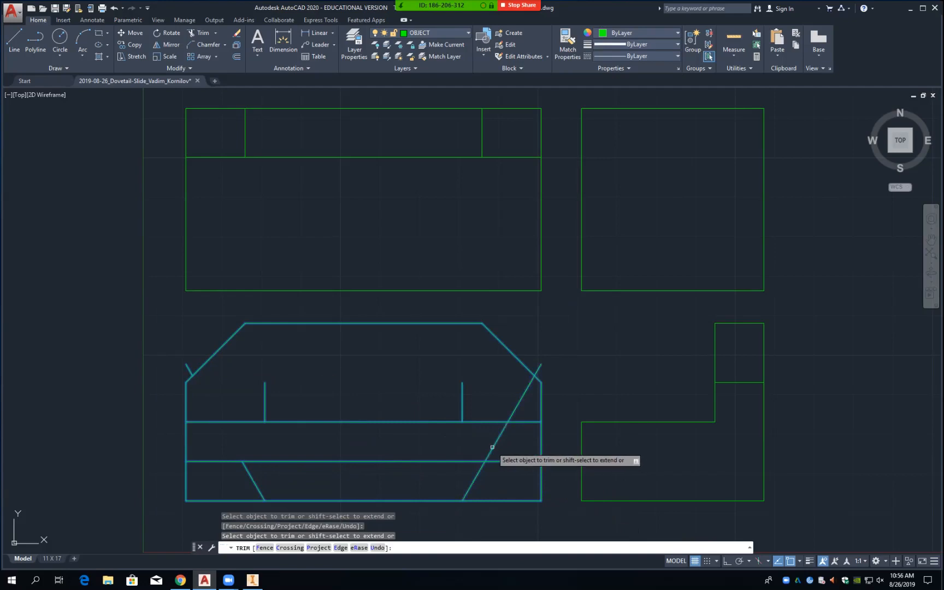
click(492, 446)
click(519, 405)
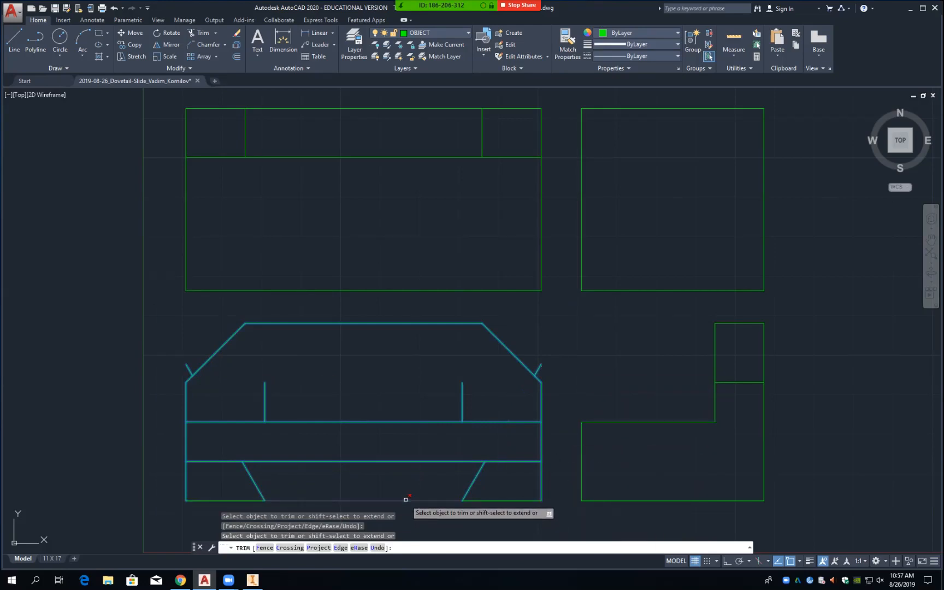
Step: Trim out the bottom edge under the groove and both ends of the groove's top line
click(406, 500)
click(218, 460)
click(513, 461)
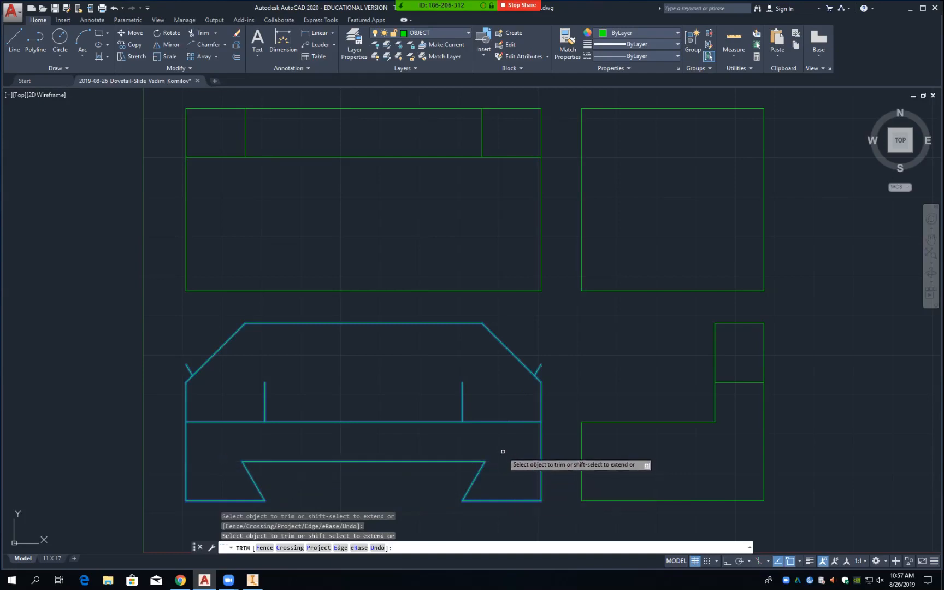
Step: Erase the two leftover vertical stubs and the two stubs beside the chamfers
key(Return)
text(e)
key(Return)
click(462, 406)
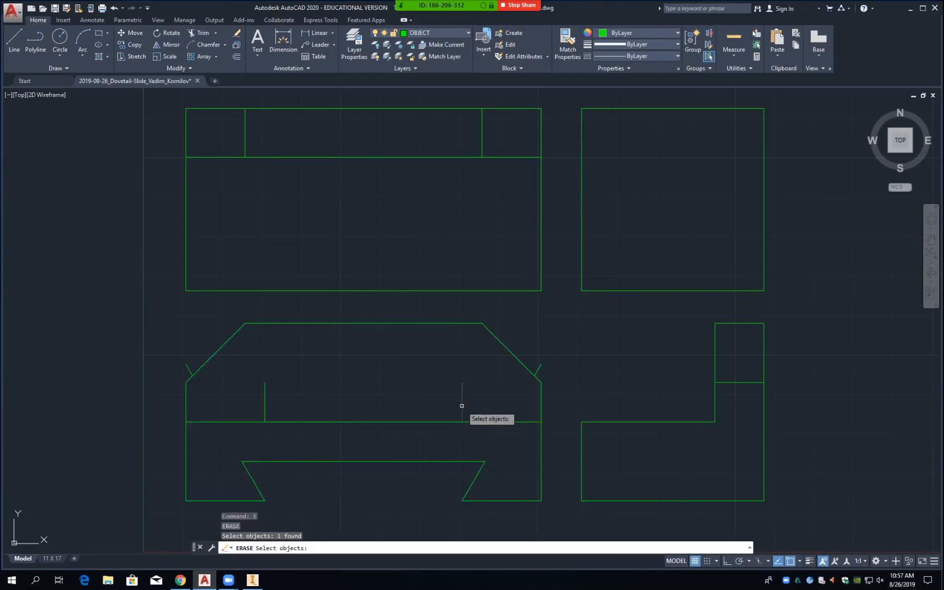
click(265, 405)
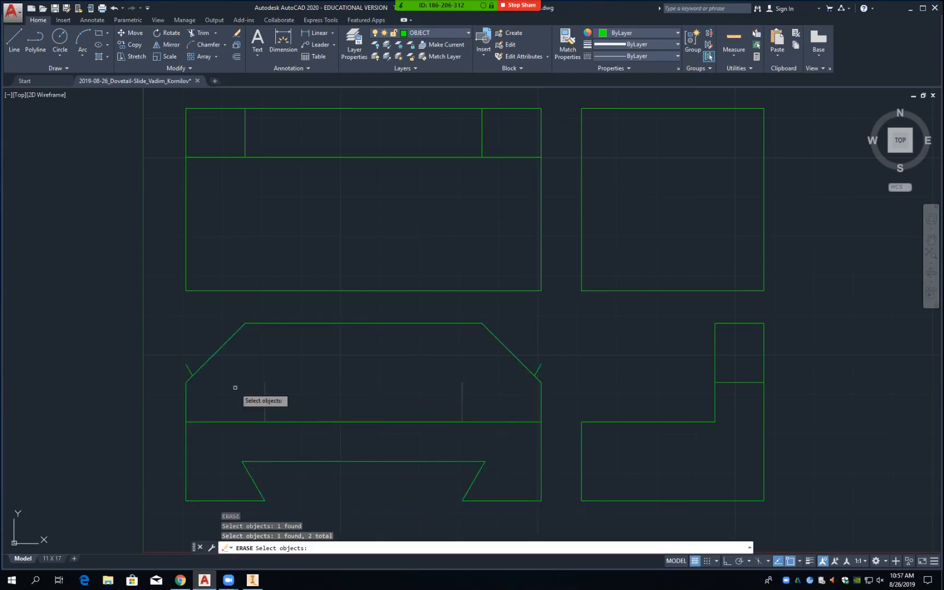
click(191, 371)
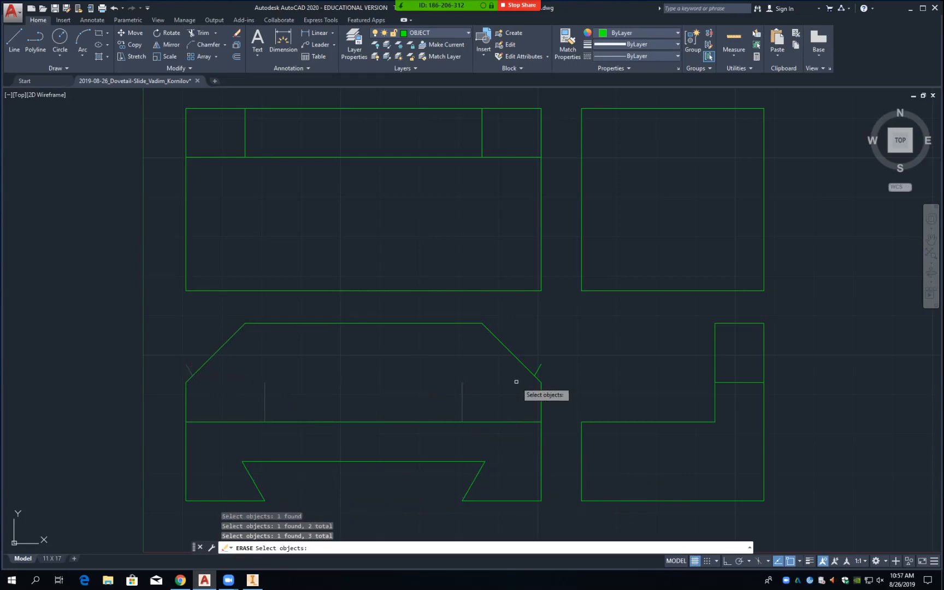
click(545, 370)
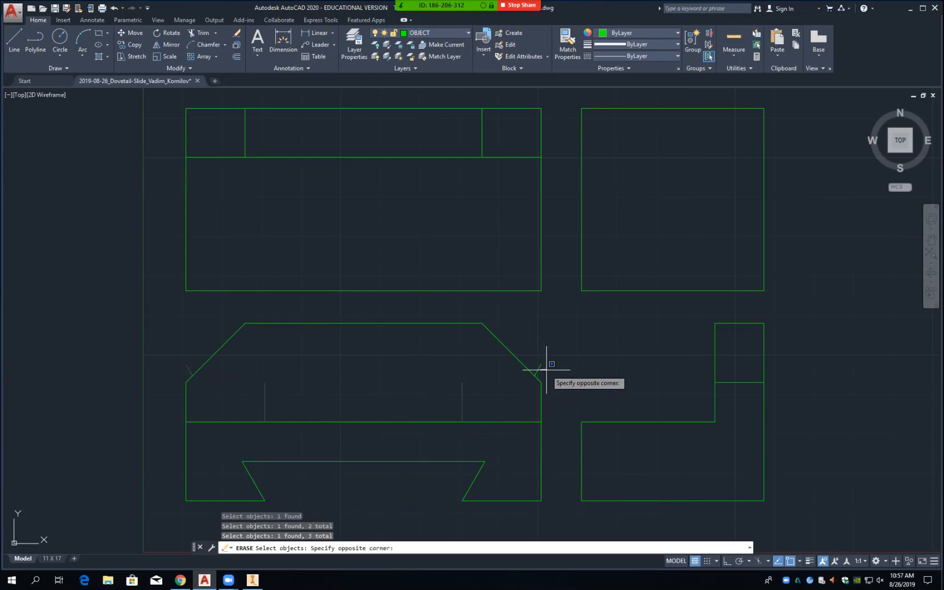
click(549, 369)
click(538, 369)
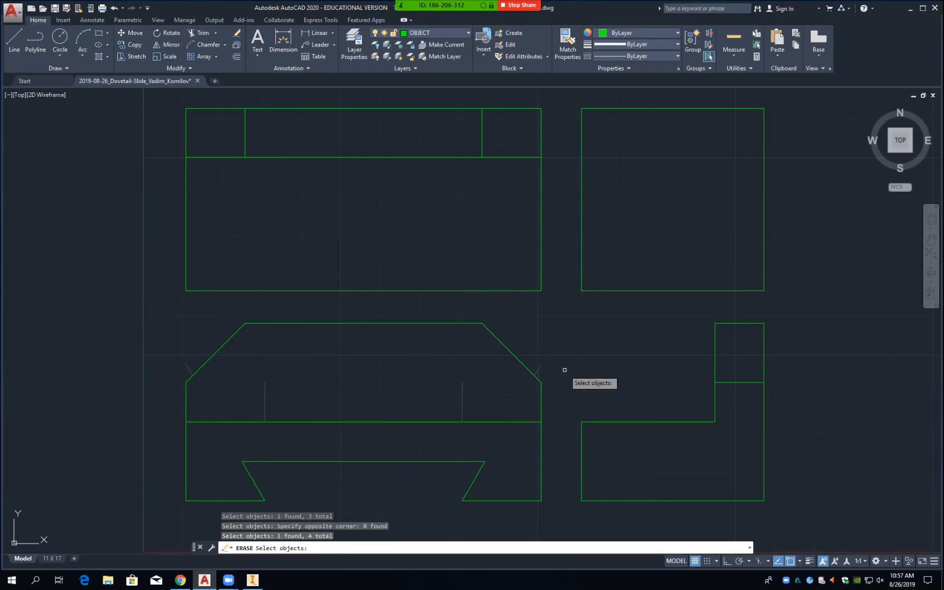
key(Return)
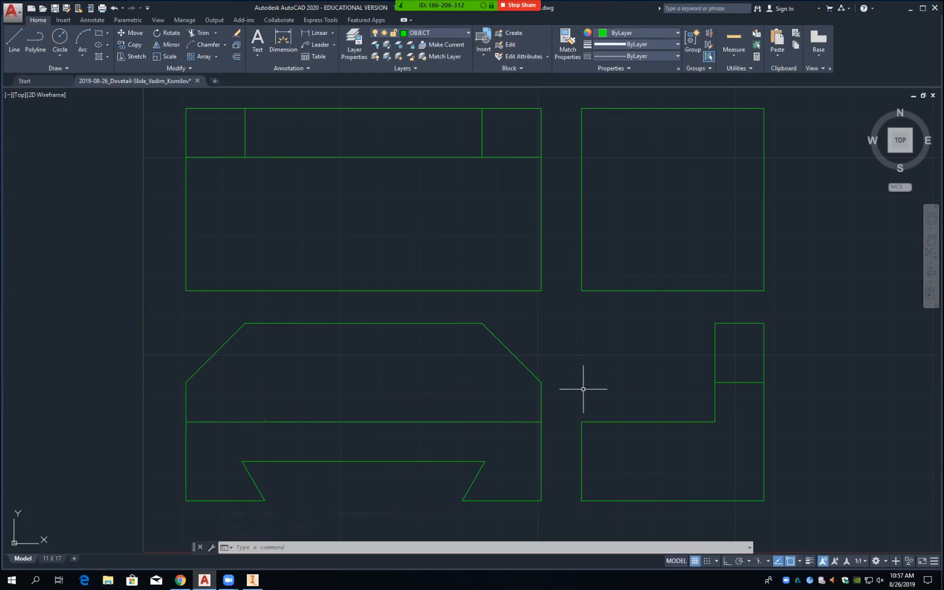
Step: With Ortho on, project the groove's left top corner up to the top view's upper edge
text(L)
key(Return)
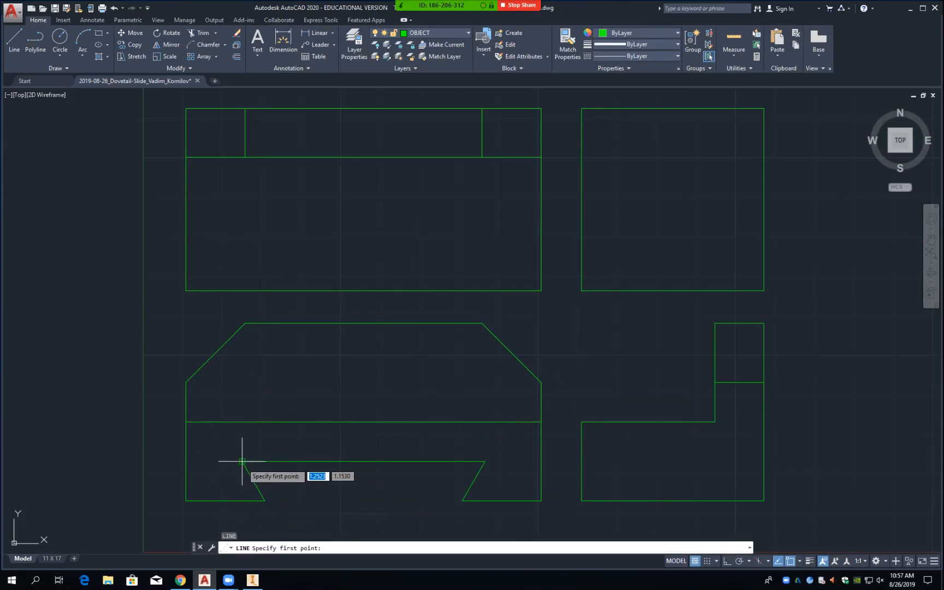
text(int)
key(Return)
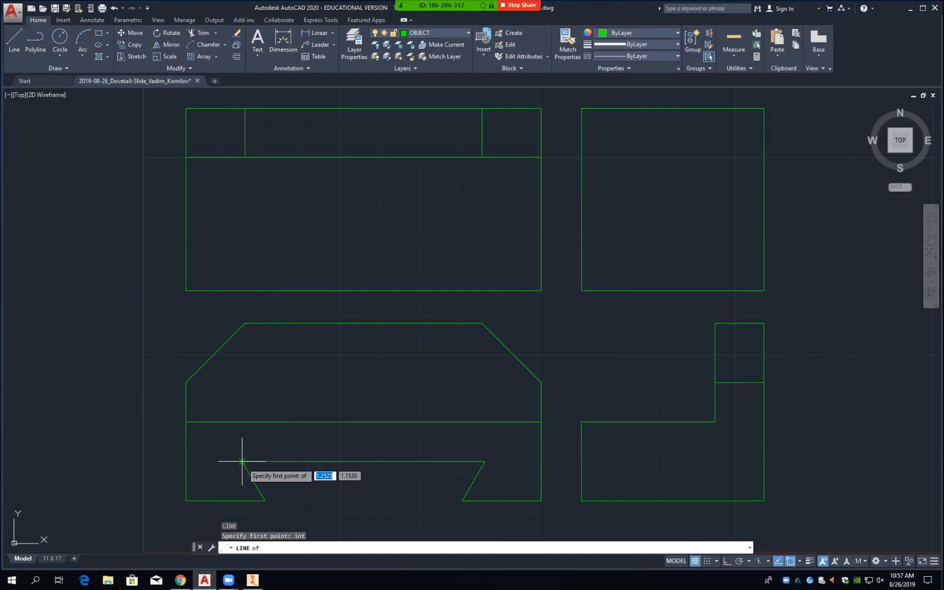
click(242, 461)
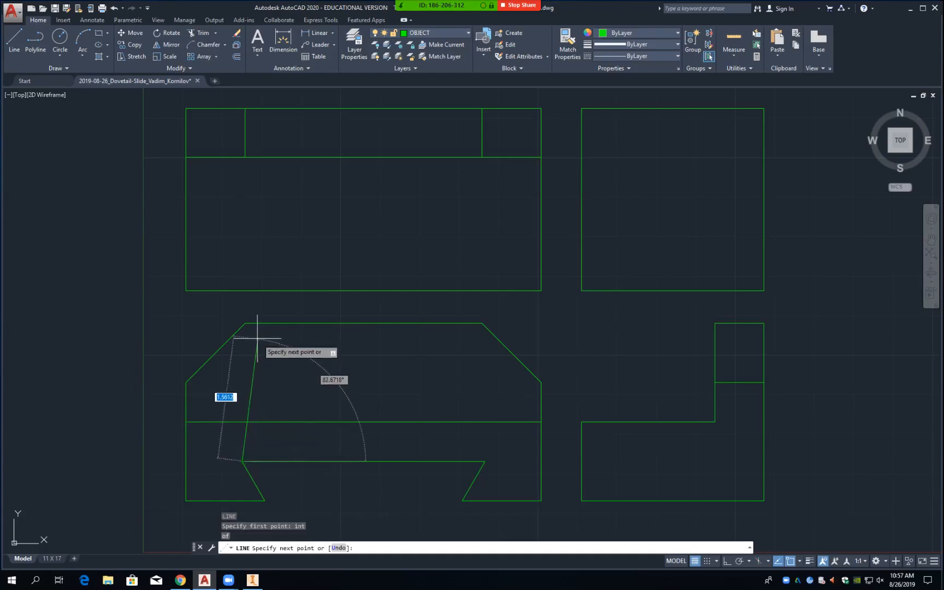
key(F8)
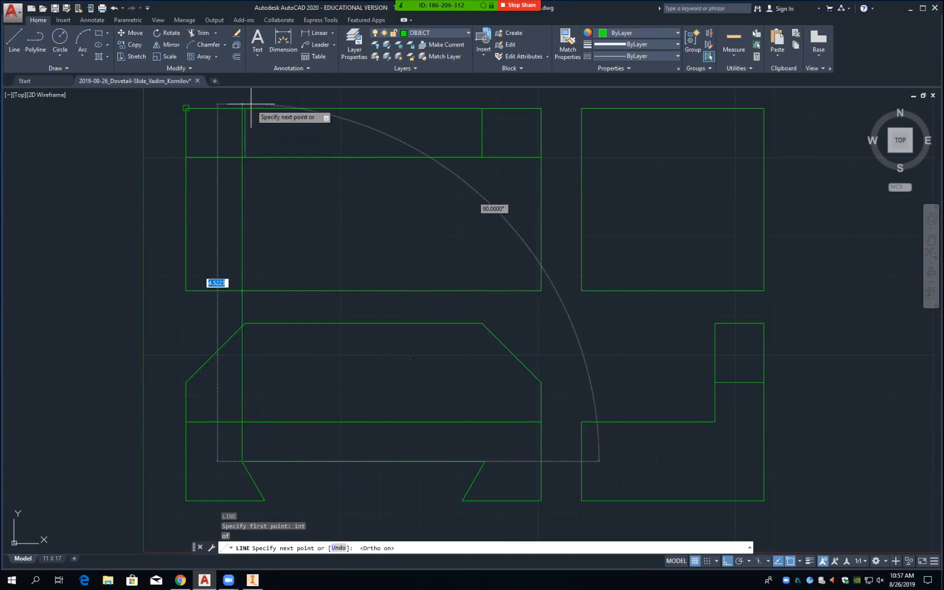
text(pe)
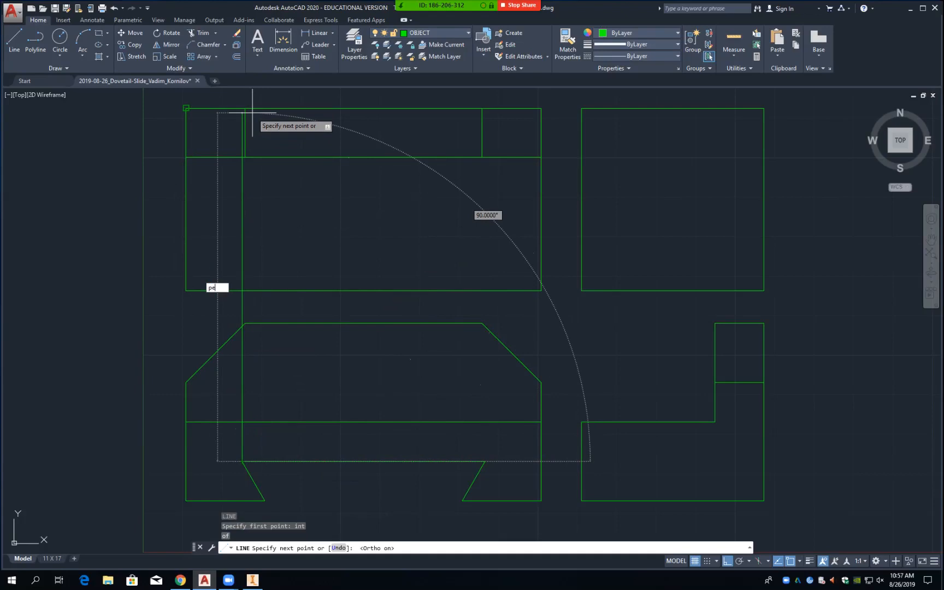
text(rp)
key(Return)
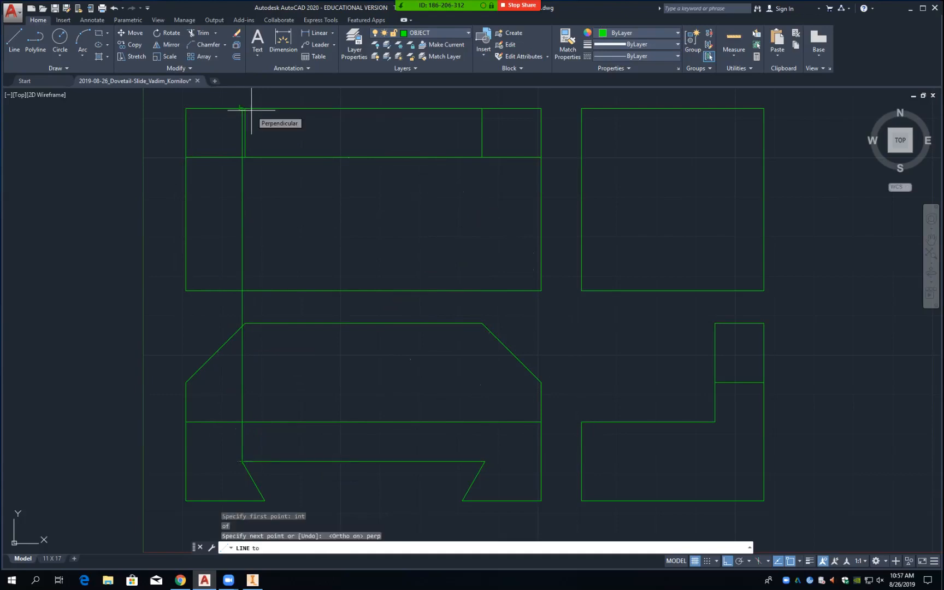
click(248, 103)
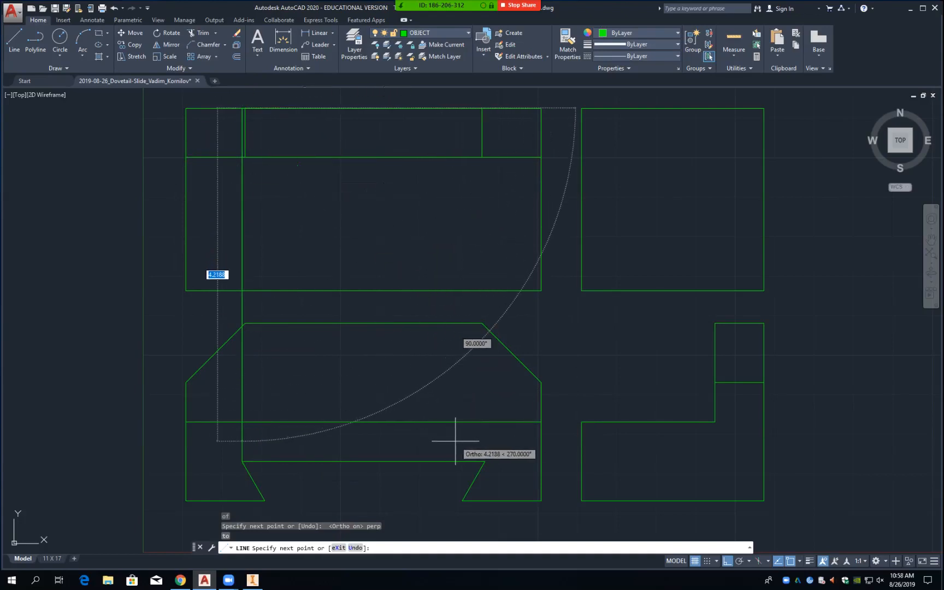
key(Return)
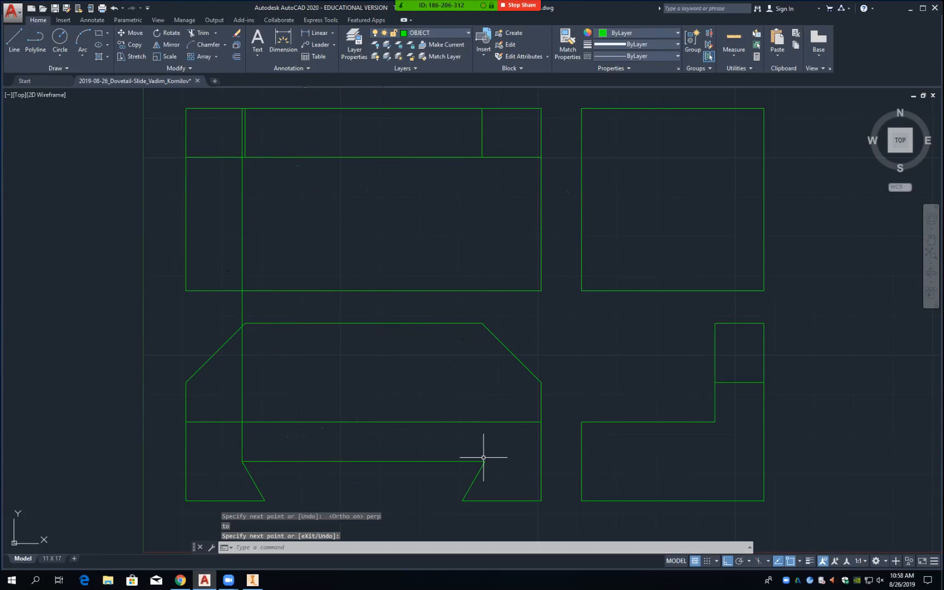
Step: Project the groove's right top corner up to the top view's upper edge
key(Return)
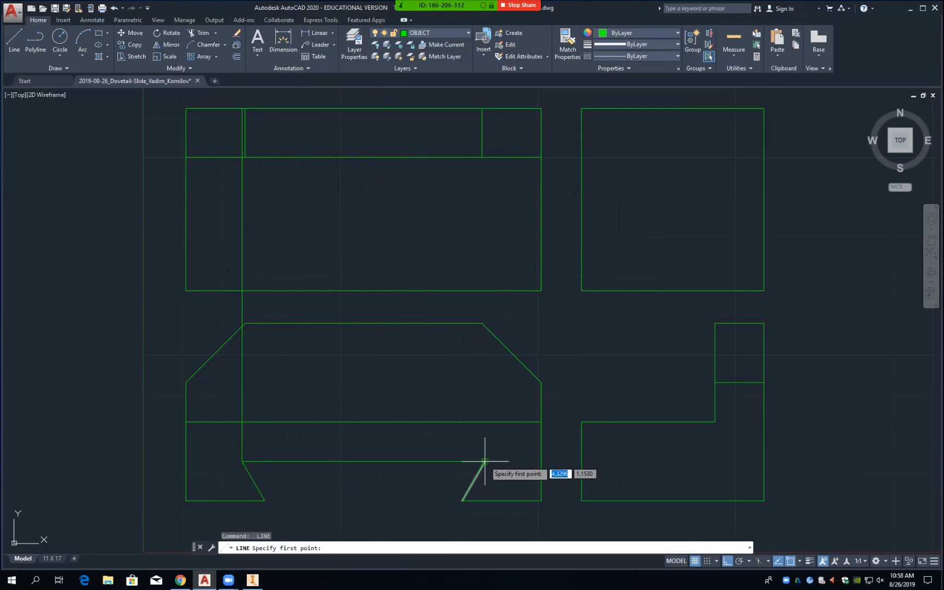
text(int)
key(Return)
click(485, 462)
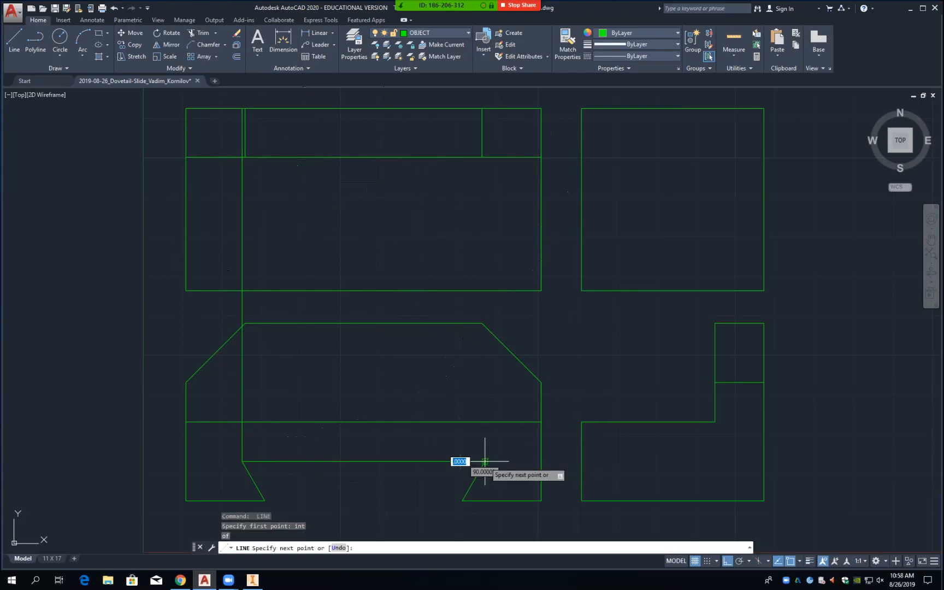
text(per)
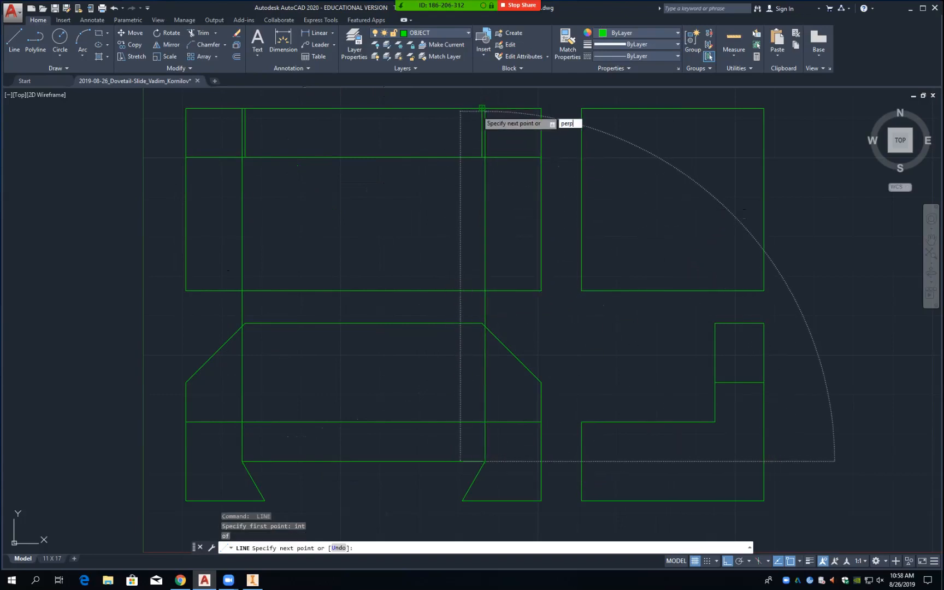
text(p)
key(Return)
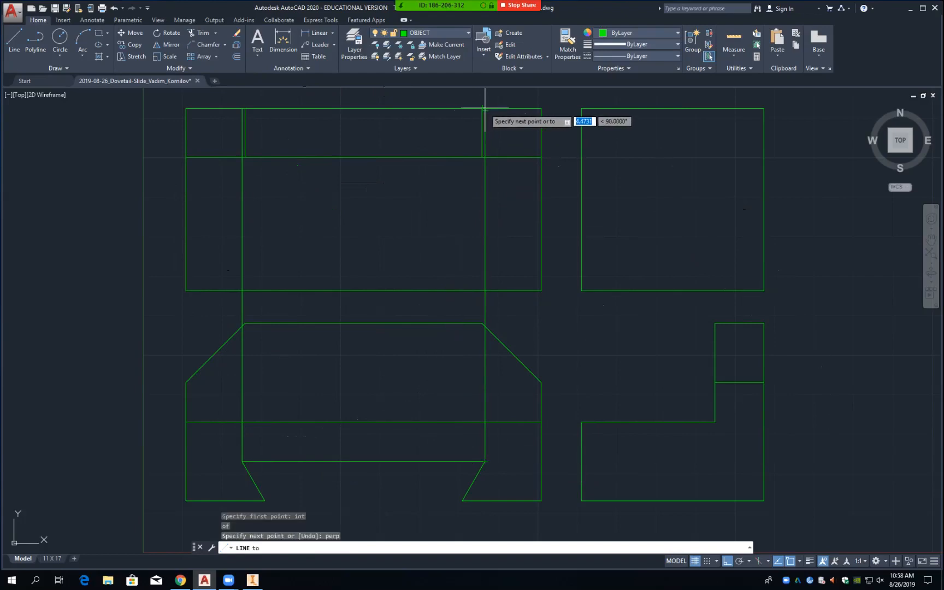
click(484, 109)
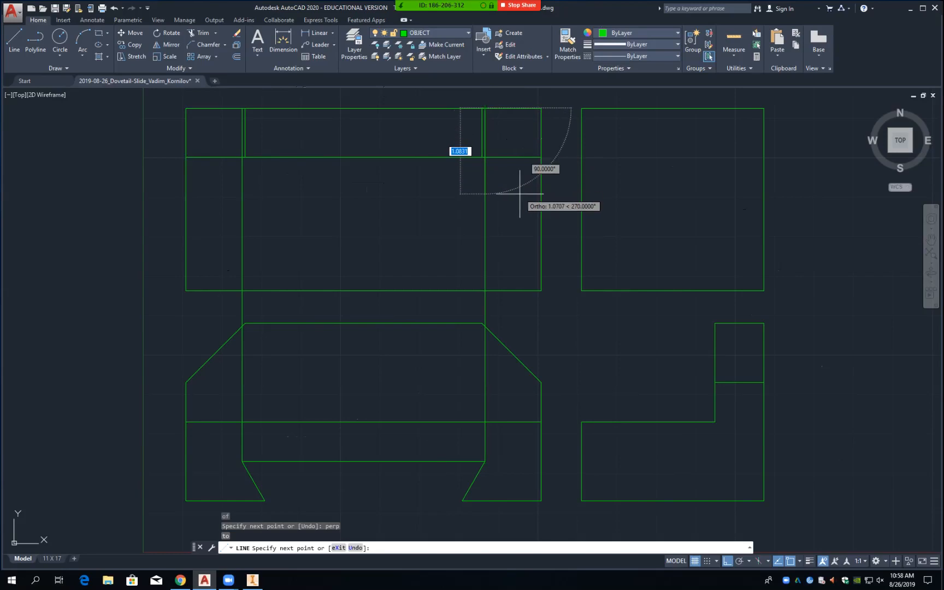
key(Return)
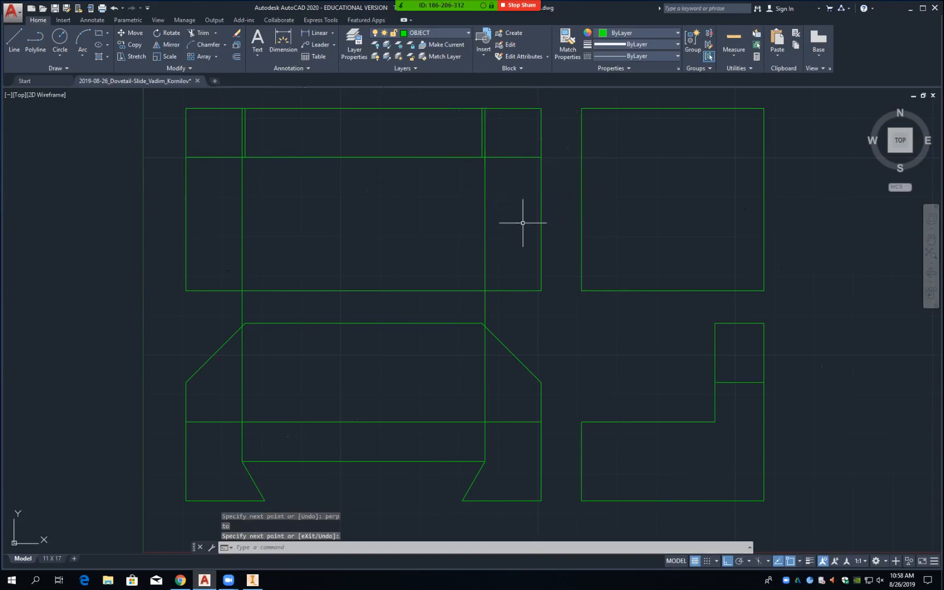
Step: Draw a horizontal line from the groove's right top corner, perpendicular to the side view's right edge
text(l)
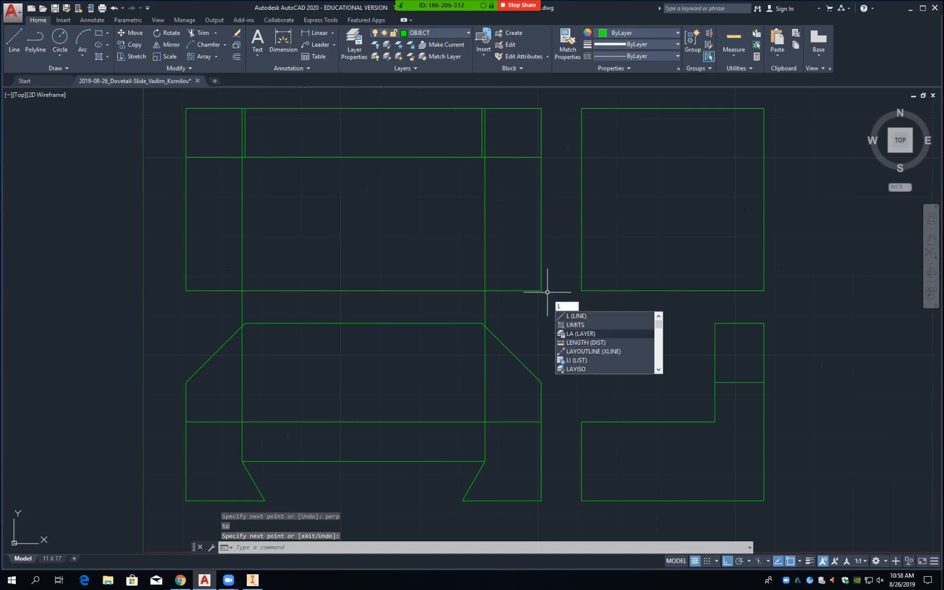
key(Return)
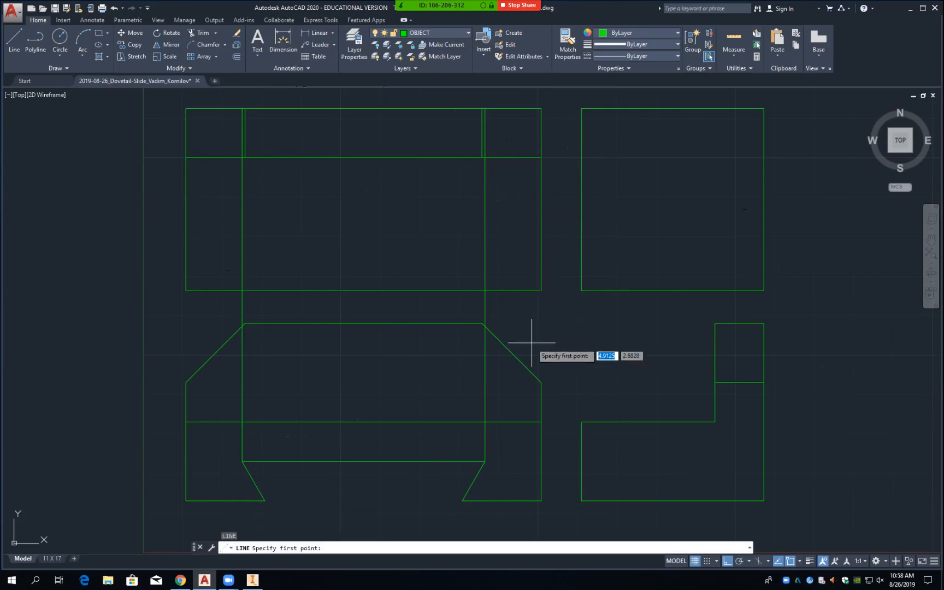
text(int)
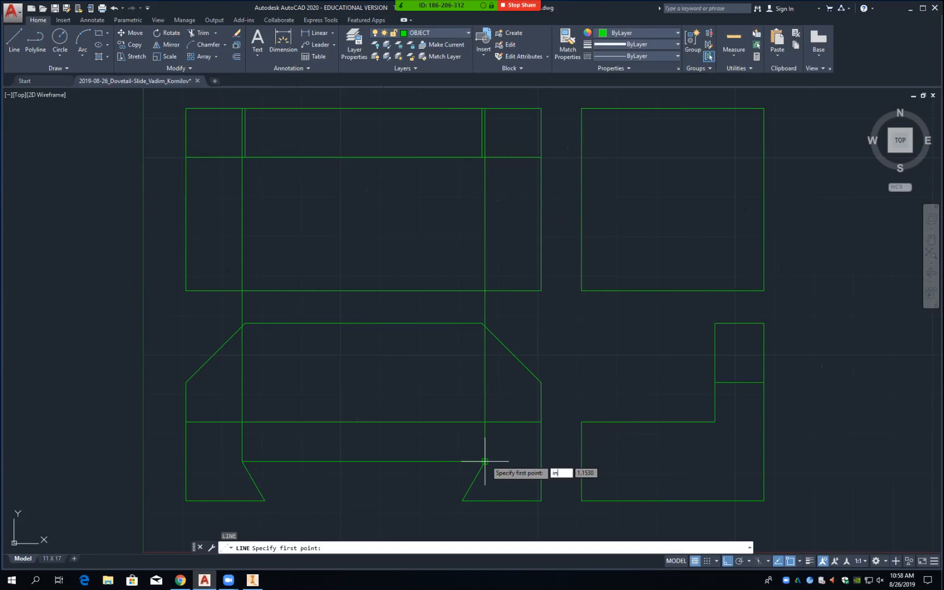
key(Return)
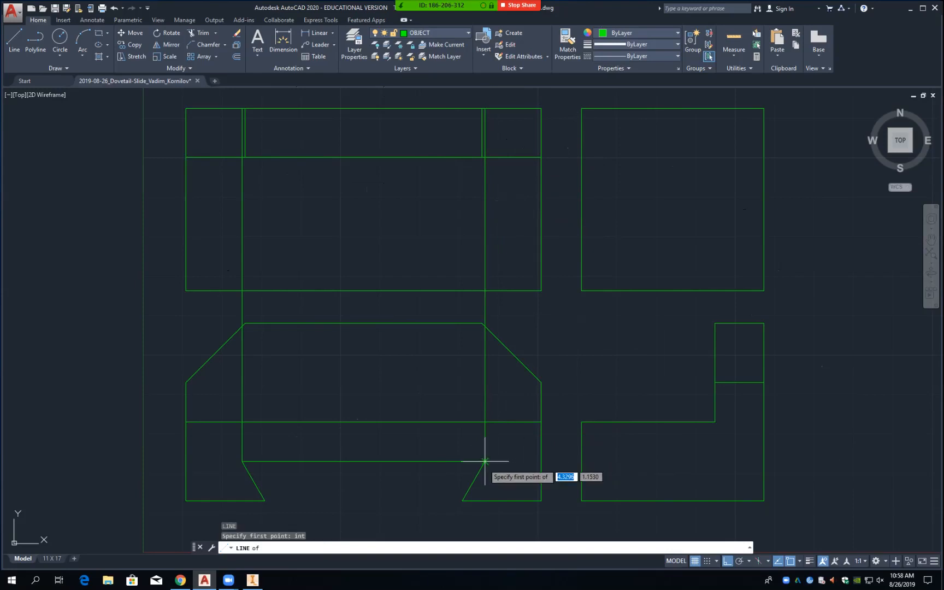
click(487, 461)
text(per)
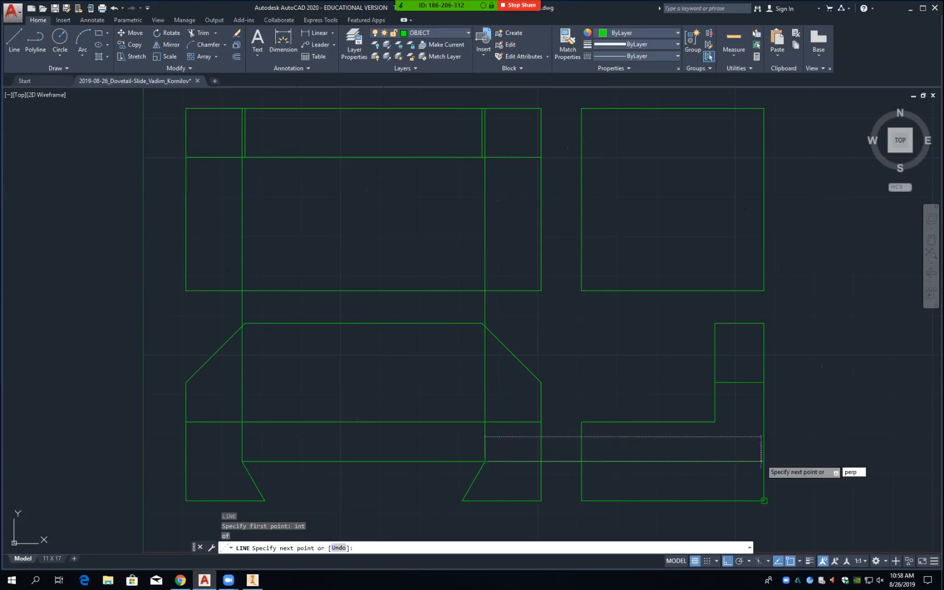
text(p)
key(Return)
click(764, 462)
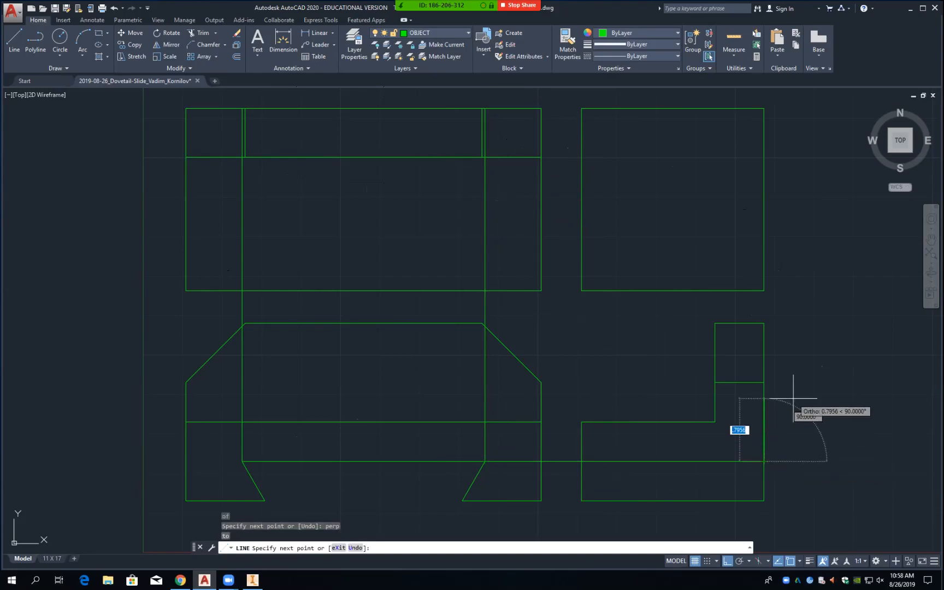
key(Return)
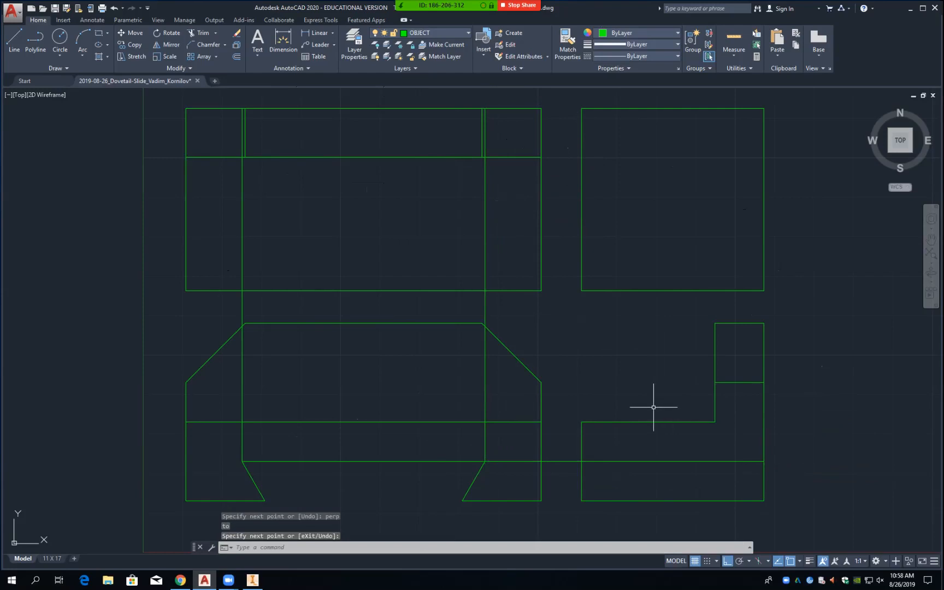
Step: Trim the left and right projection lines in the gap between the top and front views
text(tr)
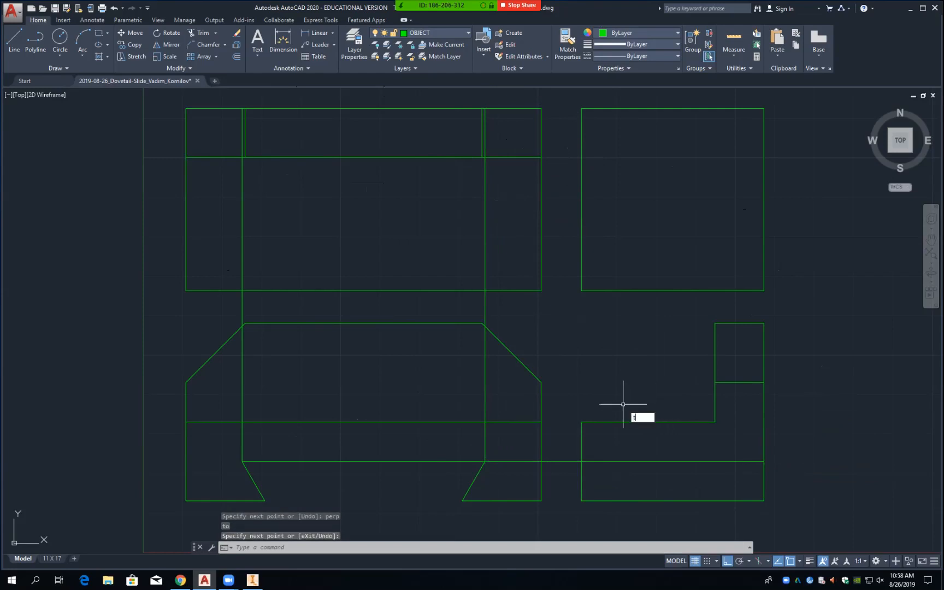
key(Return)
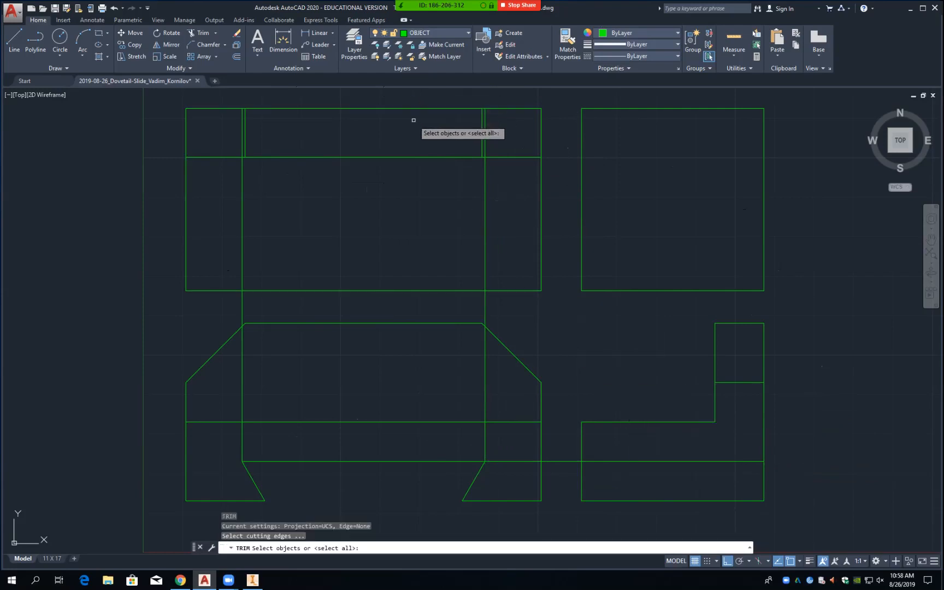
click(376, 291)
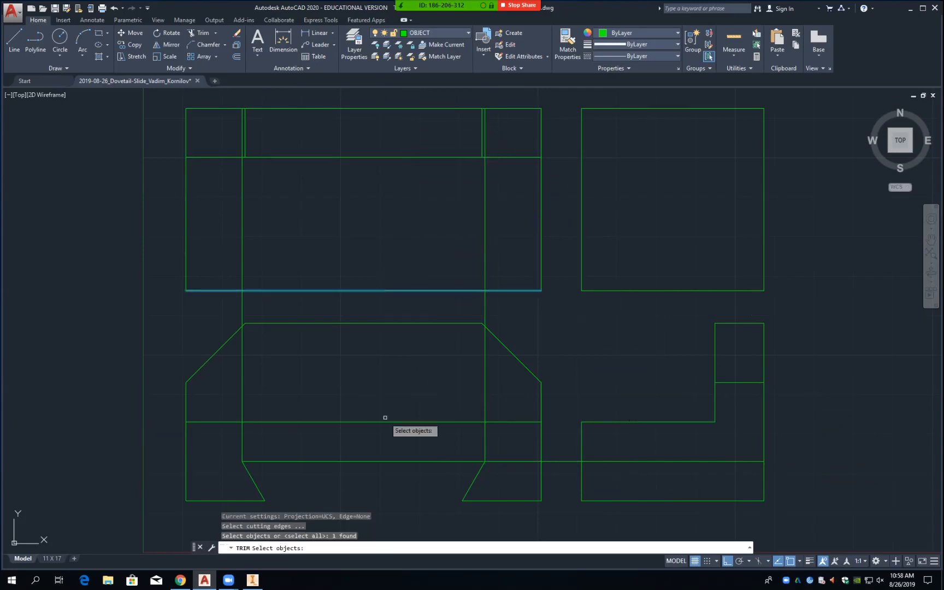
click(387, 461)
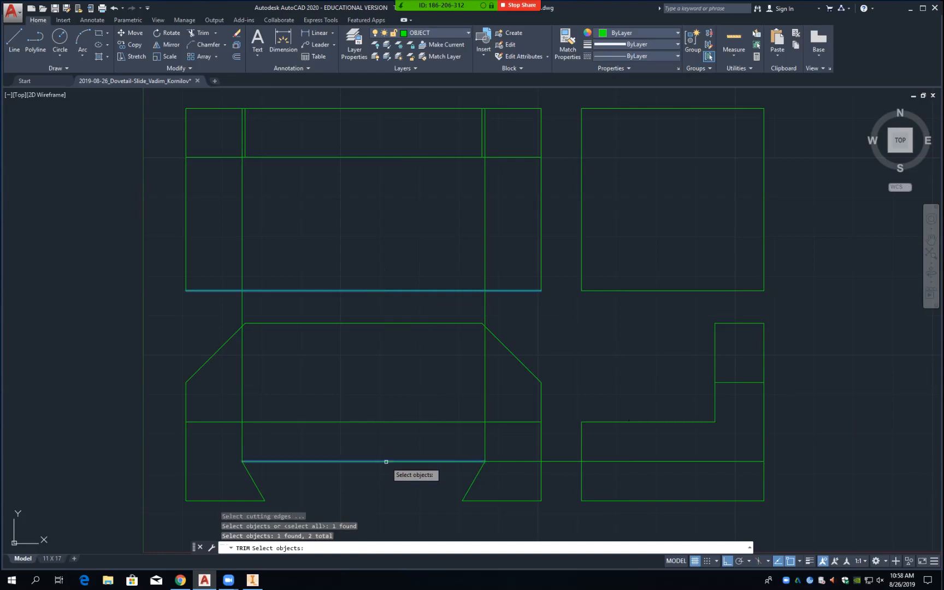
key(Return)
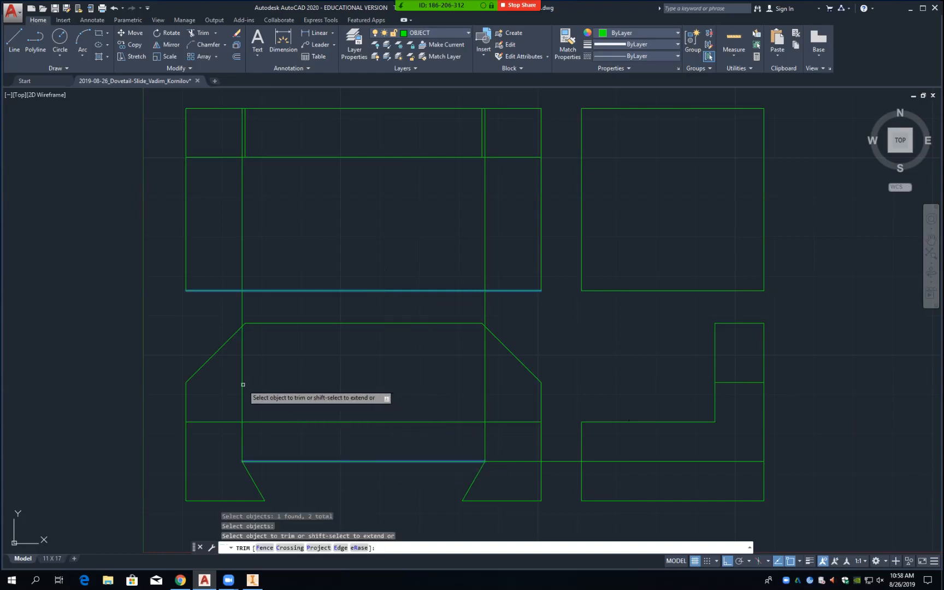
click(244, 385)
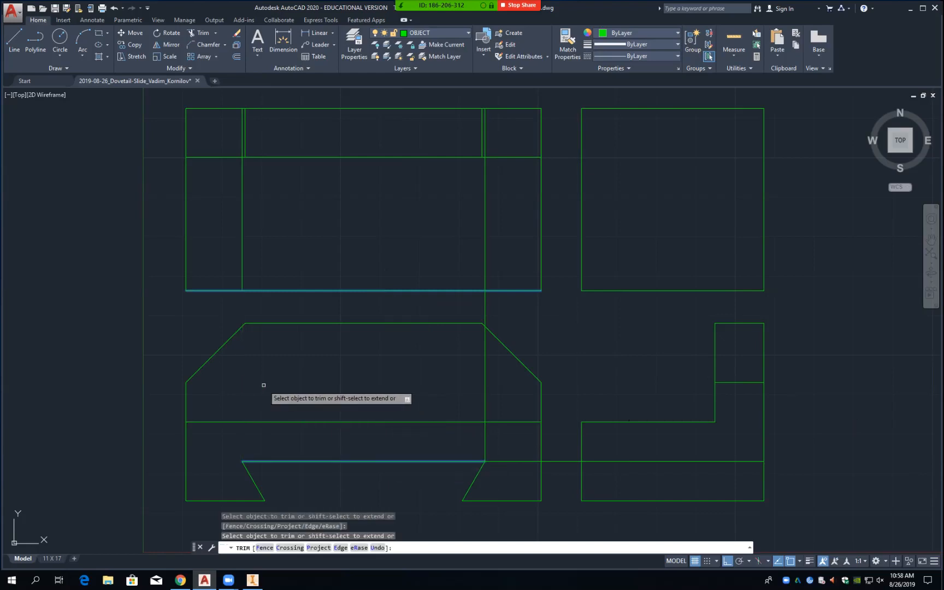
click(486, 389)
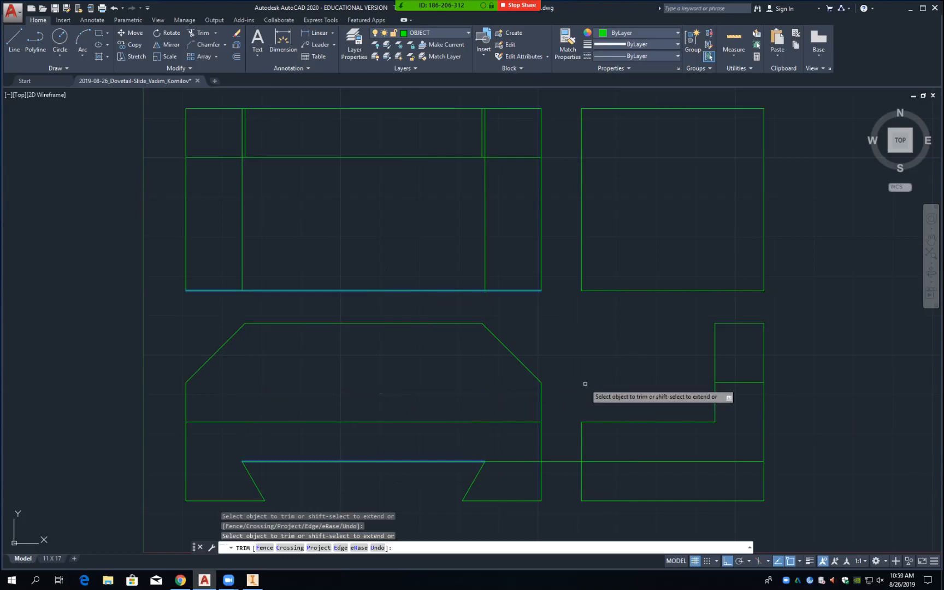
key(Return)
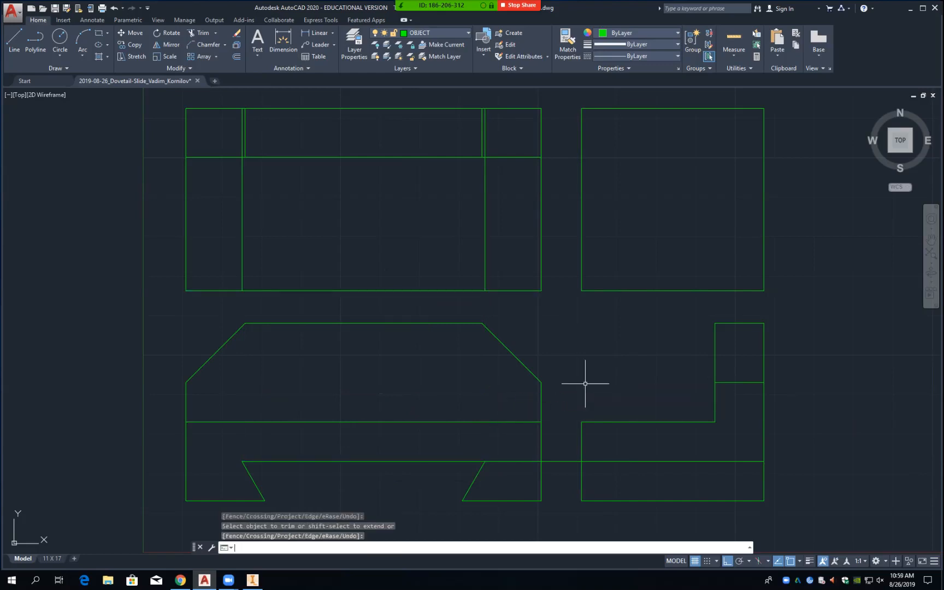
Step: Trim the groove line in the gap between the front and side views
text(tr)
key(Return)
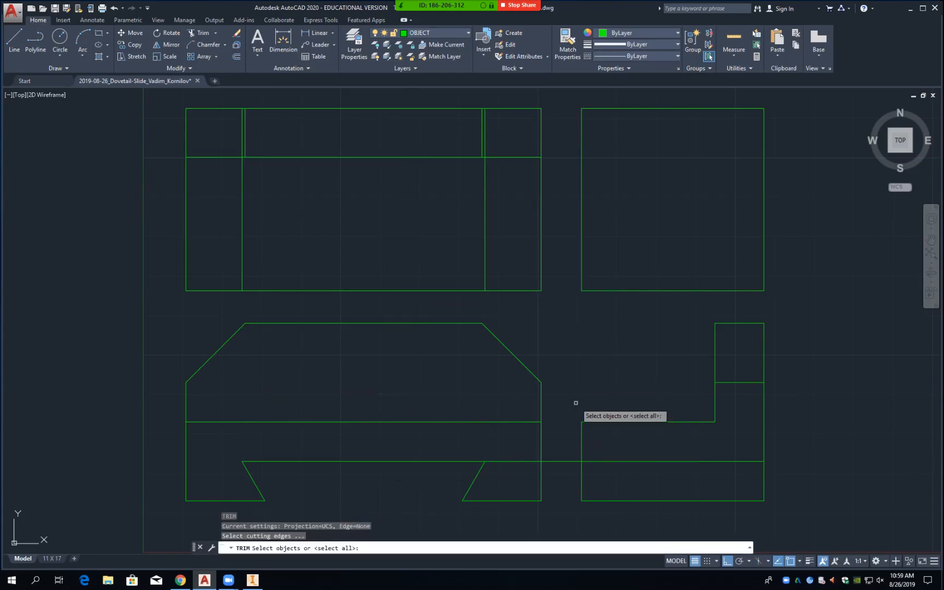
click(546, 443)
click(582, 445)
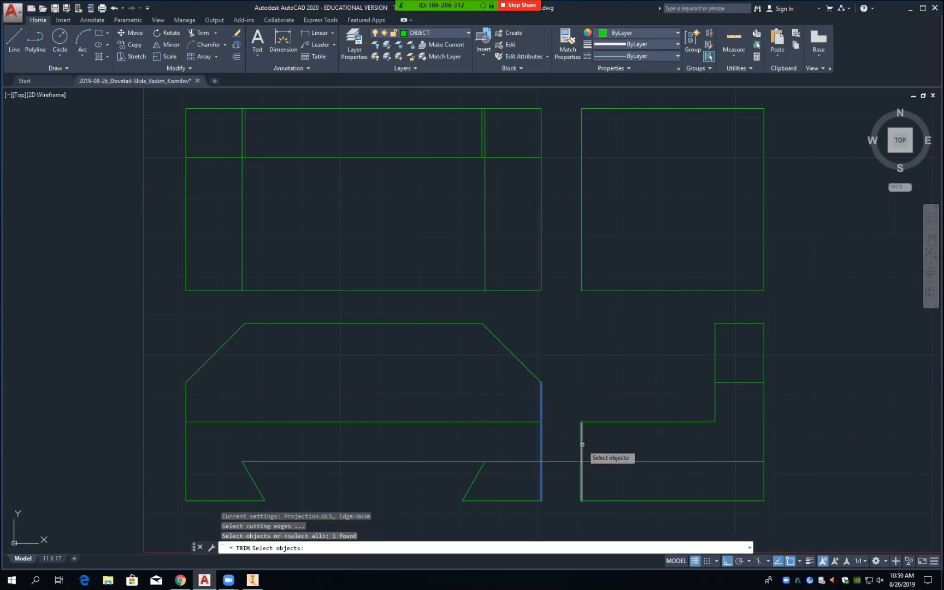
key(Return)
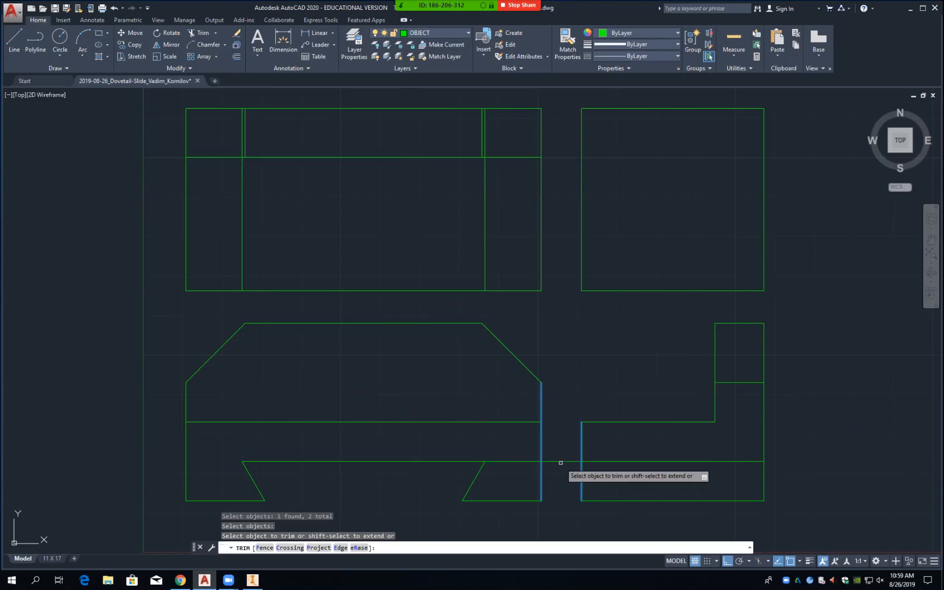
click(562, 462)
key(Return)
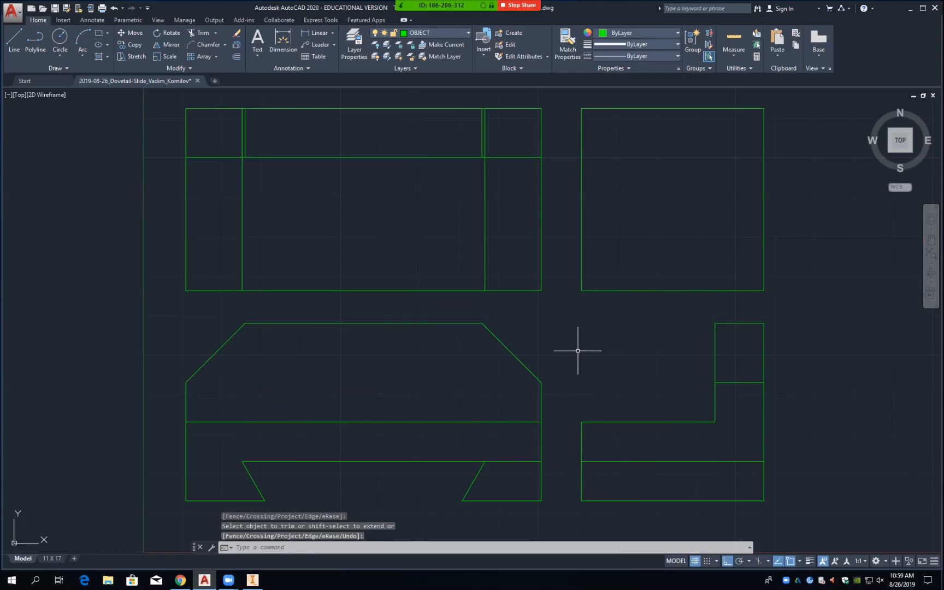
Step: Try another trim against the front view's right edge and groove slant, cancelling without cutting
text(tr)
key(Return)
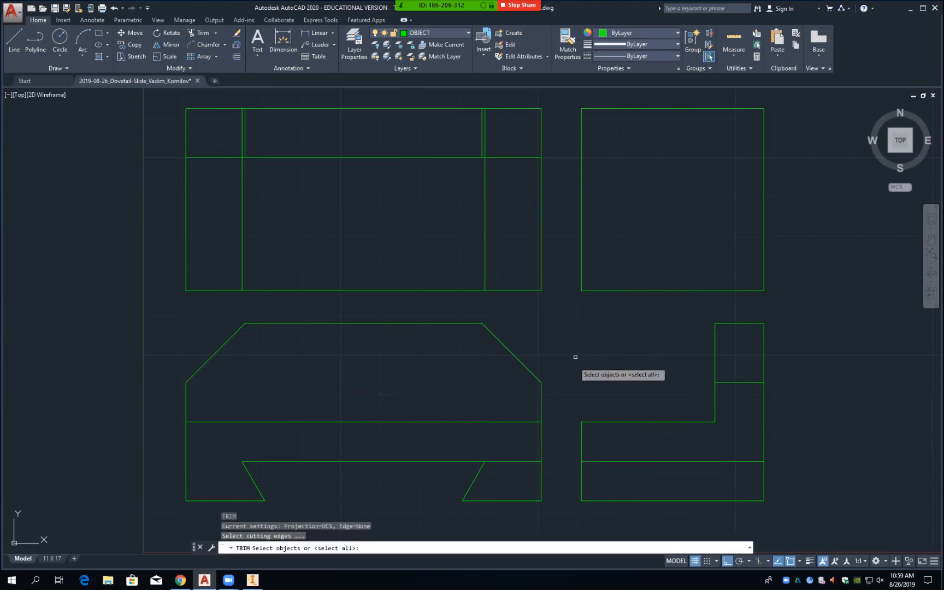
click(542, 442)
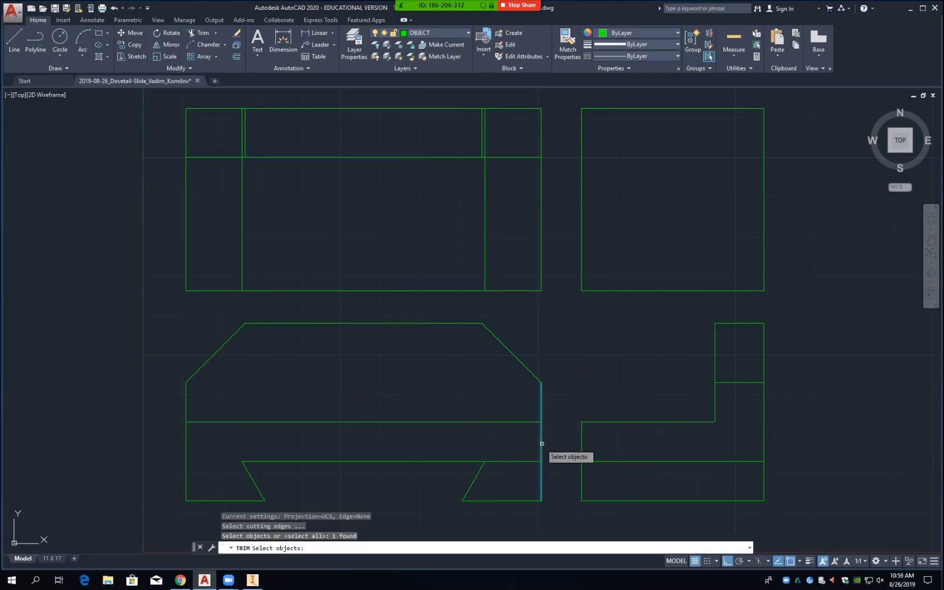
click(480, 471)
key(Return)
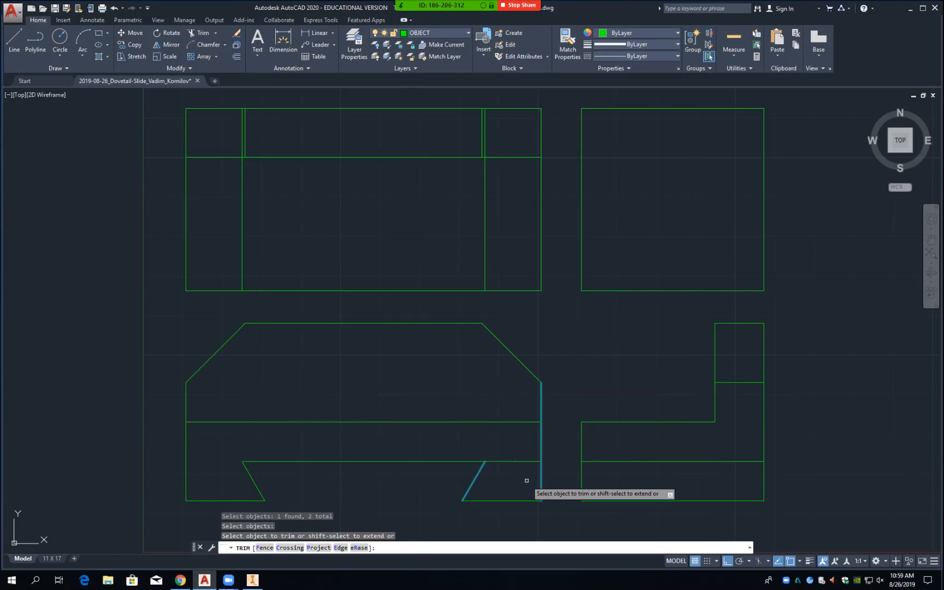
key(Return)
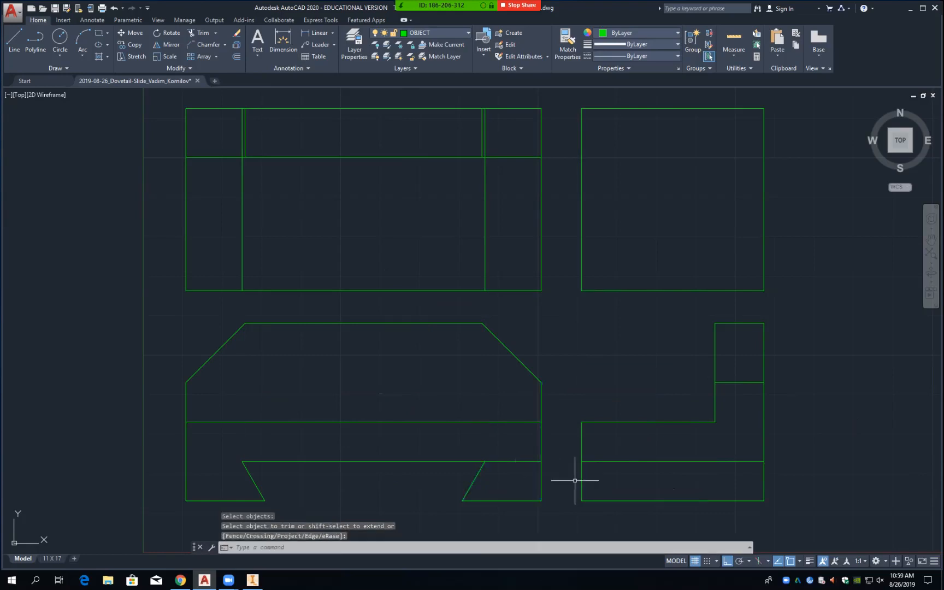
Step: Erase the leftover groove stub in the front view
text(e)
key(Return)
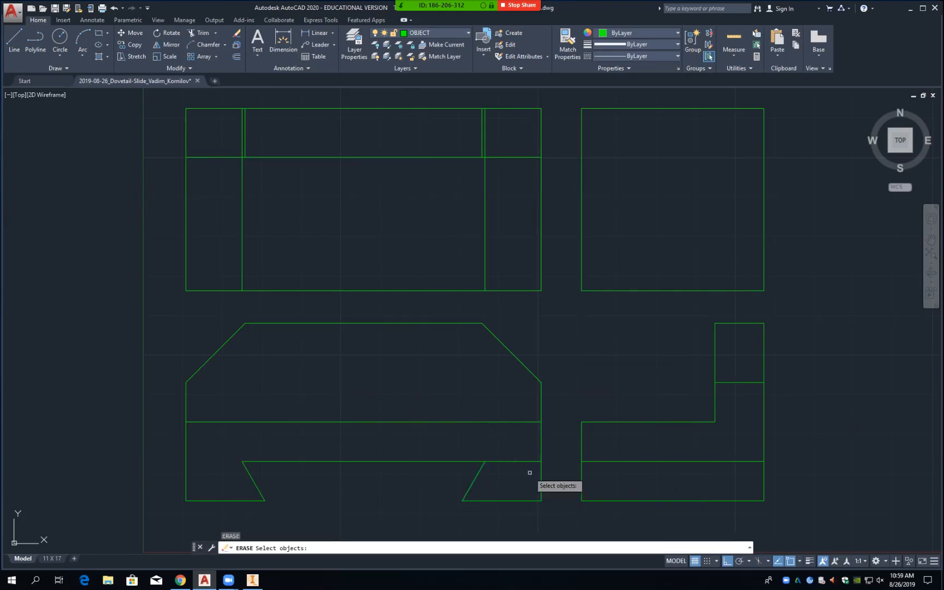
click(516, 460)
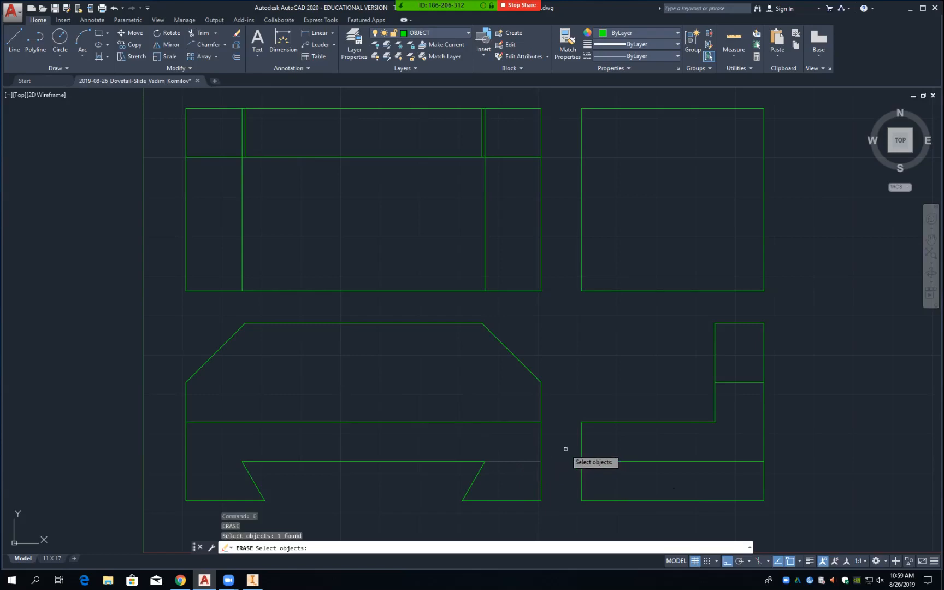
key(Return)
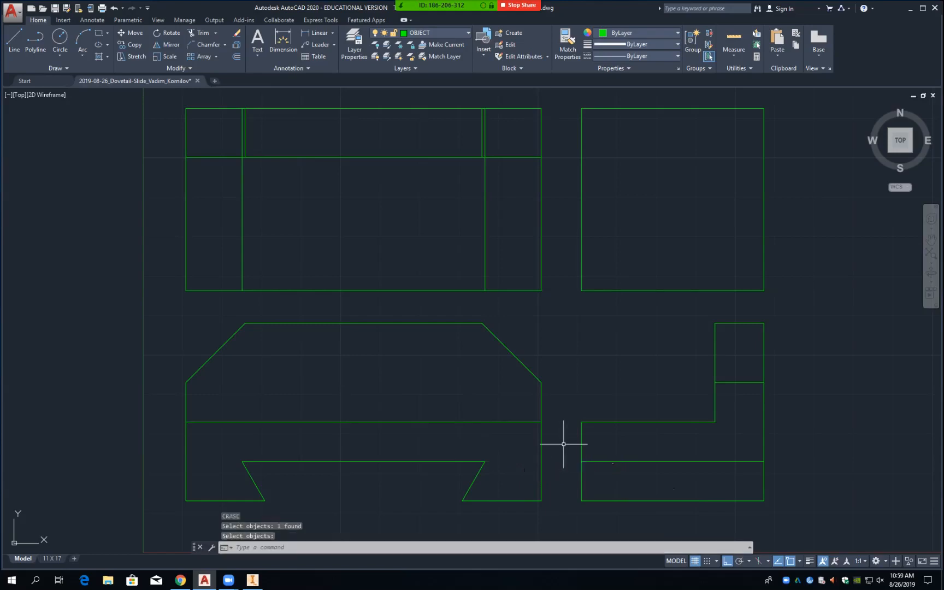
Step: Move the two top-view groove lines and the side-view groove line to the HIDDEN layer
click(242, 231)
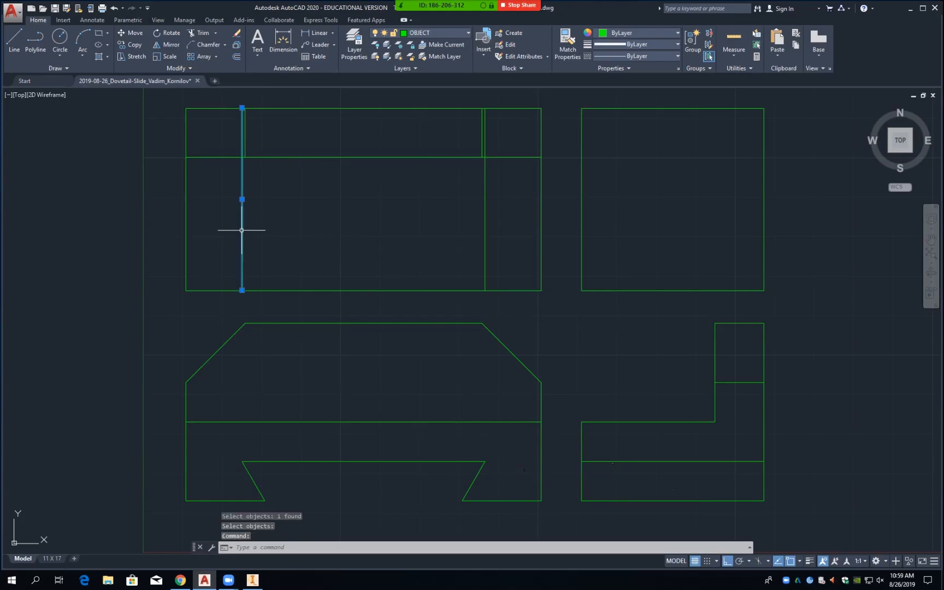
click(485, 240)
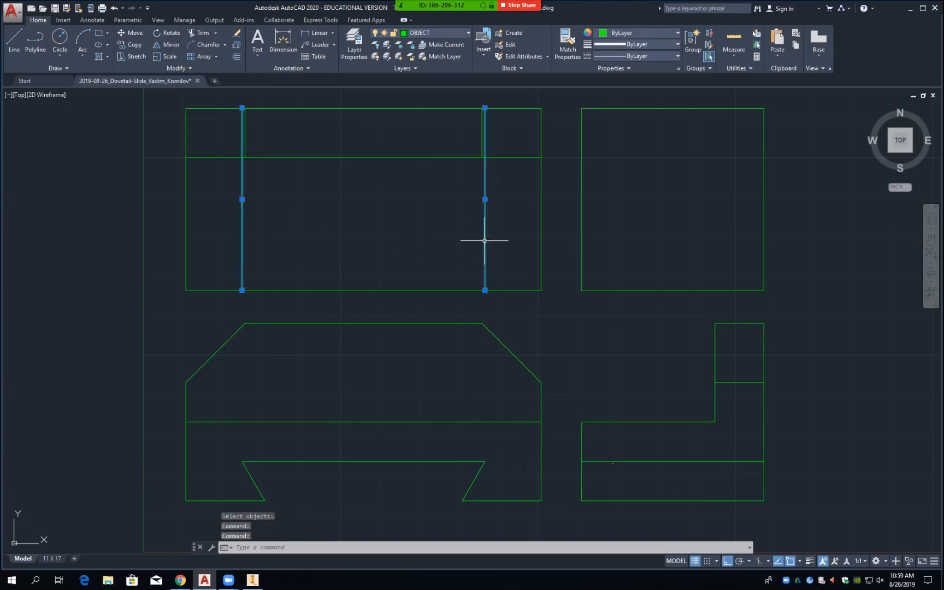
click(636, 462)
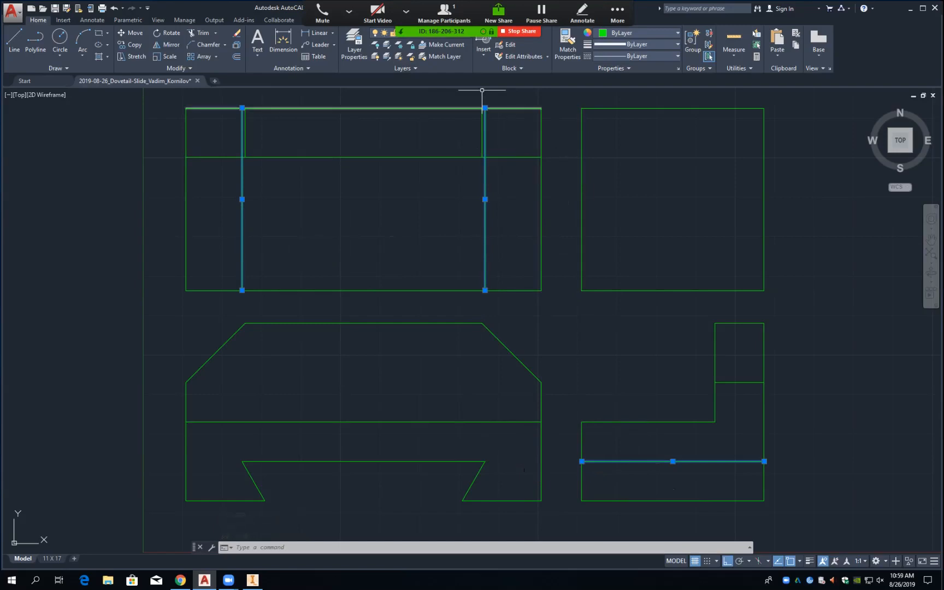
click(432, 32)
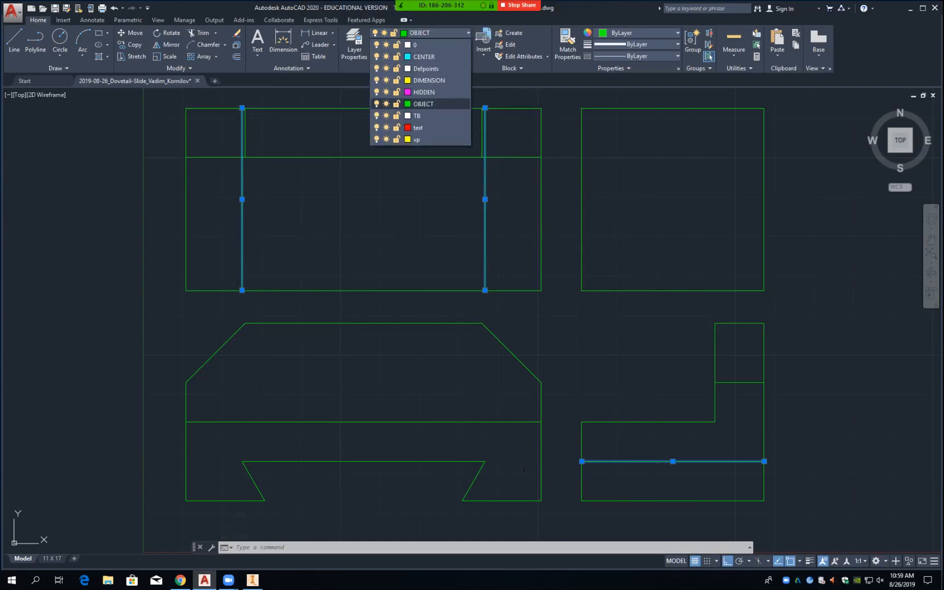
click(424, 92)
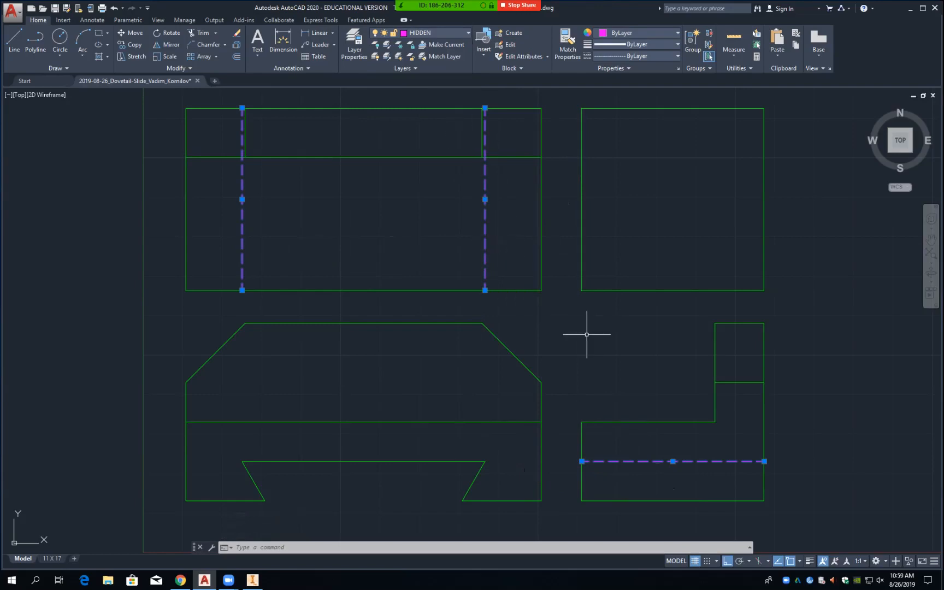
key(Delete)
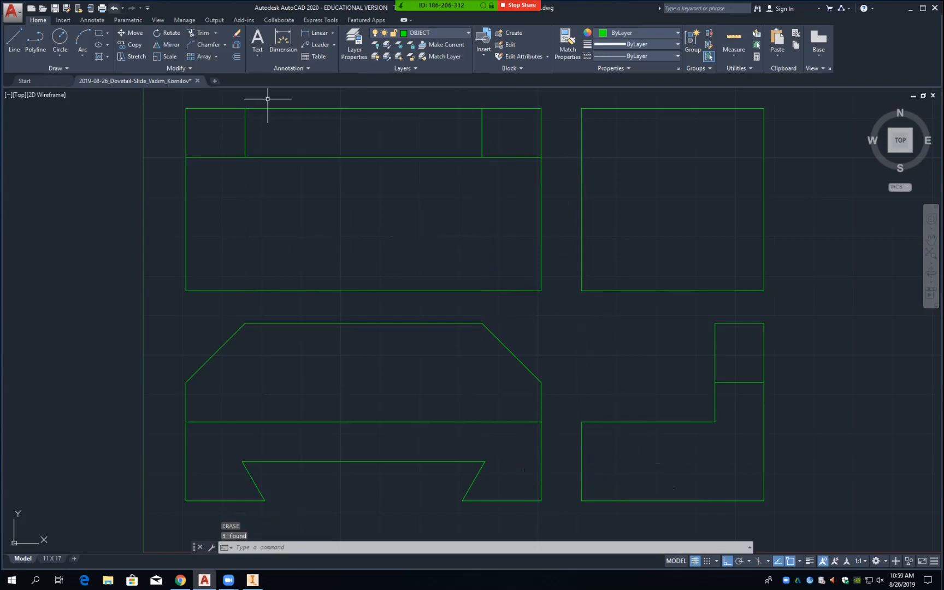
key(ctrl+z)
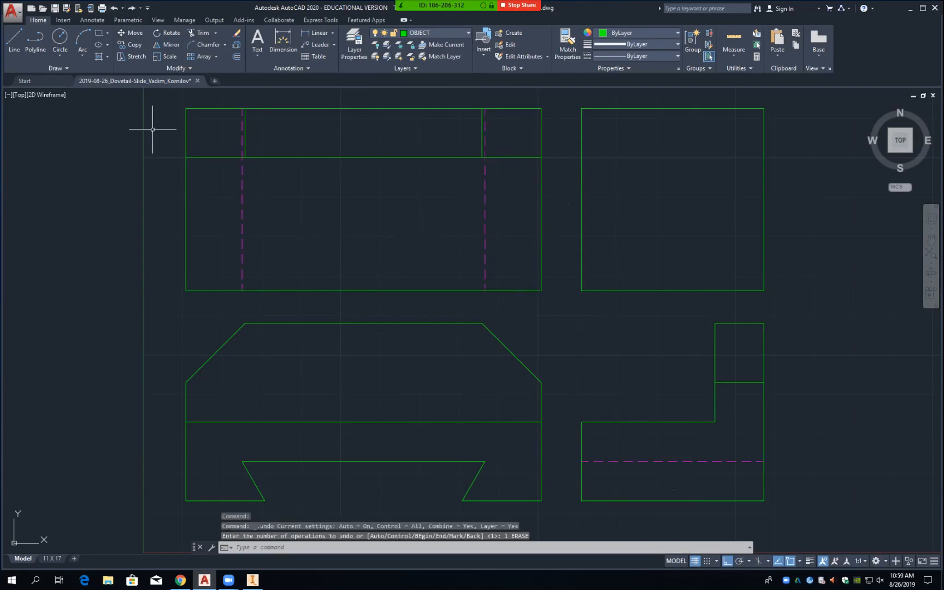
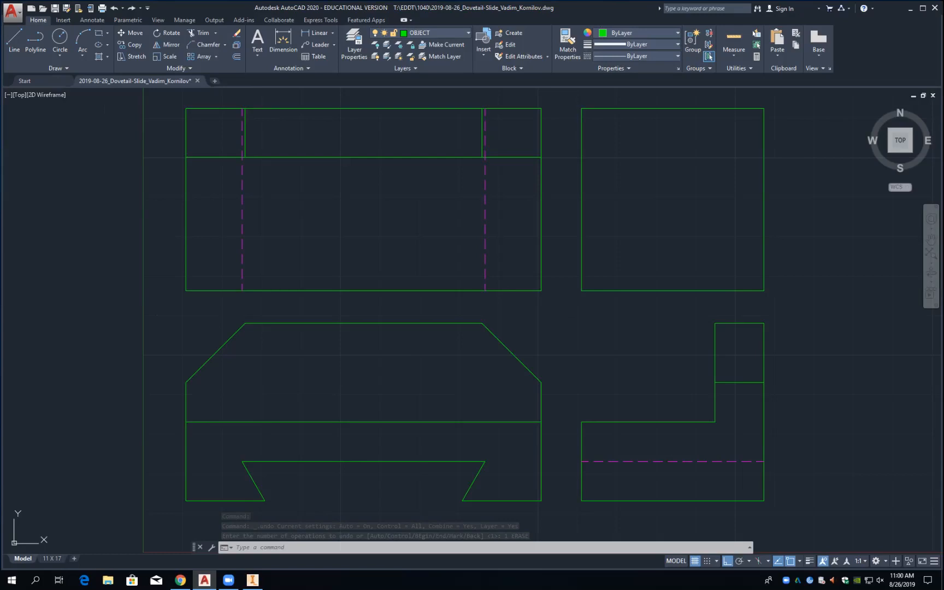
Step: Quick-save the Dovetail-Slide drawing, then start a LINE and cancel it
key(ctrl+s)
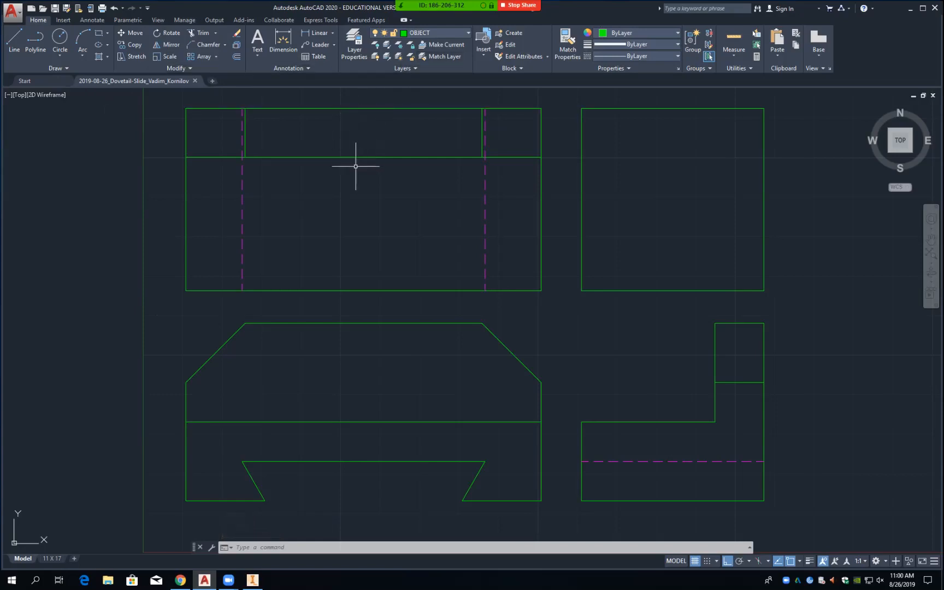
text(l)
key(Return)
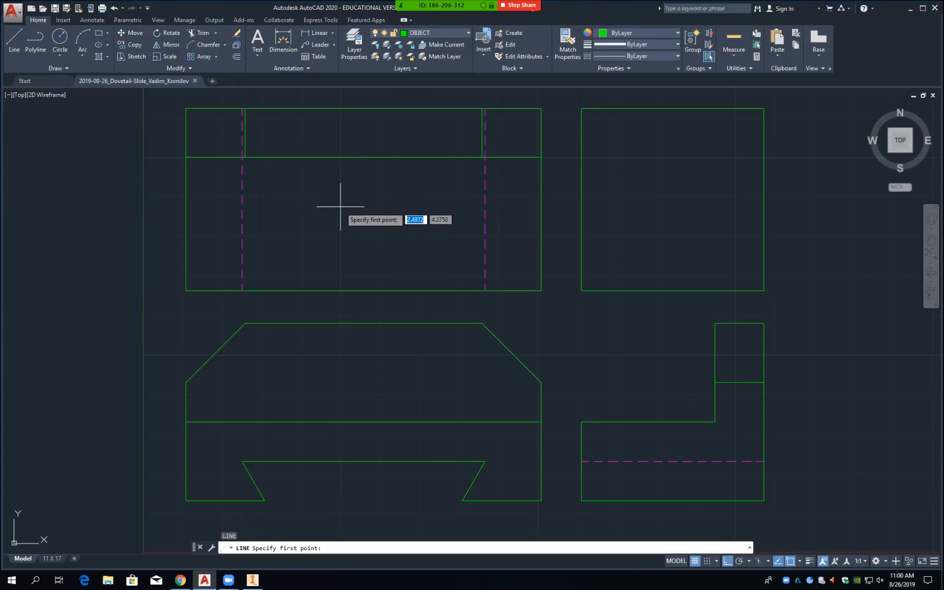
key(Escape)
key(Escape)
key(Escape)
Step: Offset the top view's bottom edge .87 upward
text(o)
key(Return)
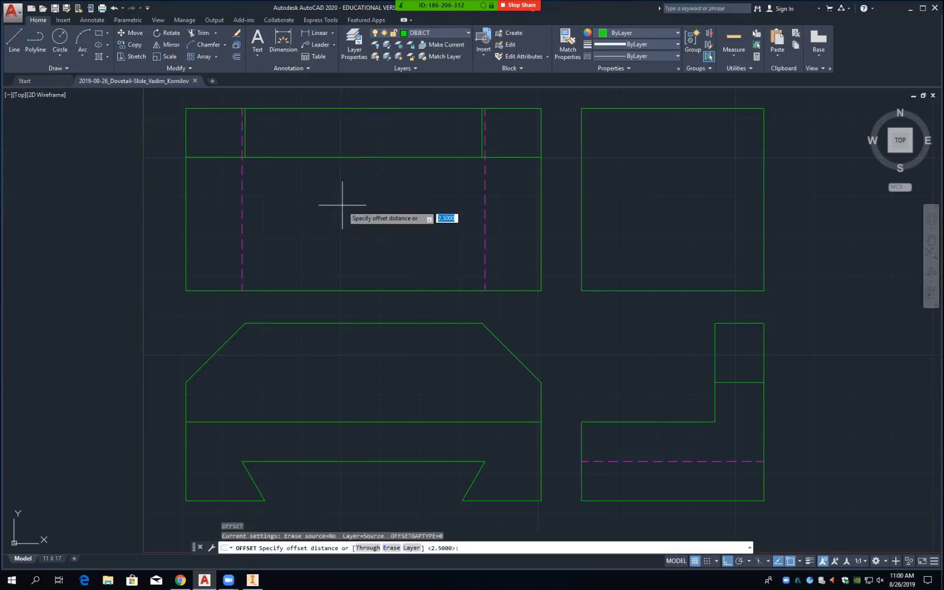
text(.)
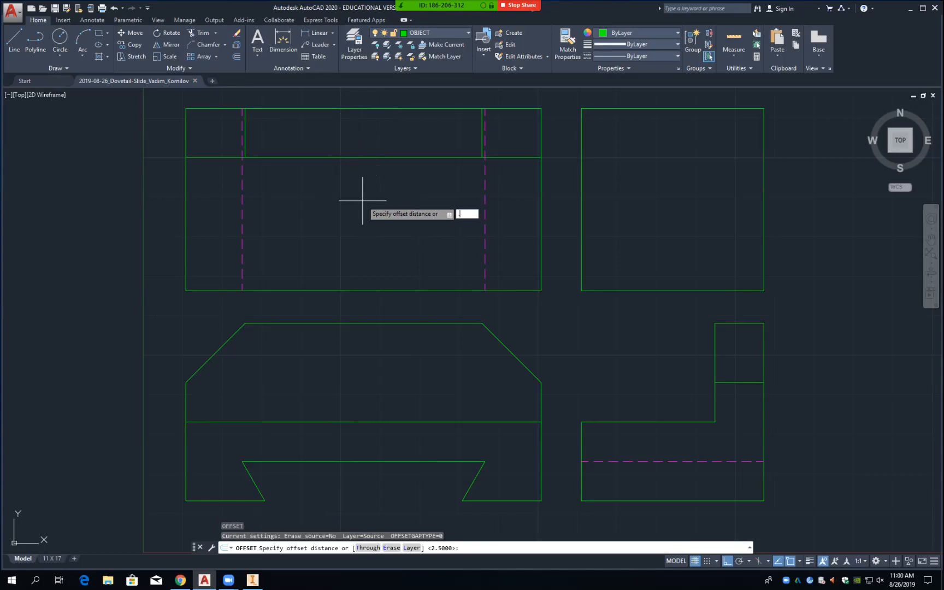
text(87)
key(Return)
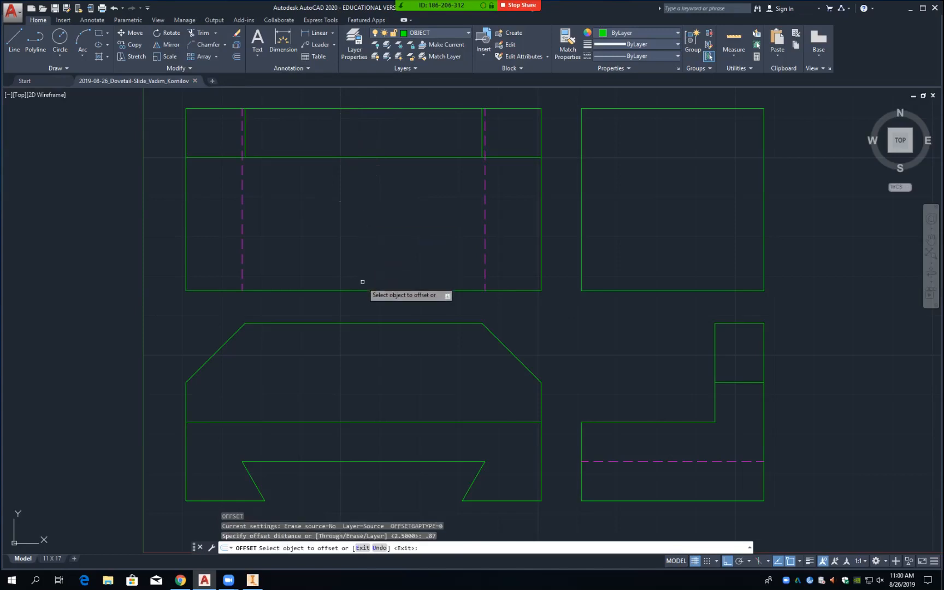
click(362, 290)
click(371, 245)
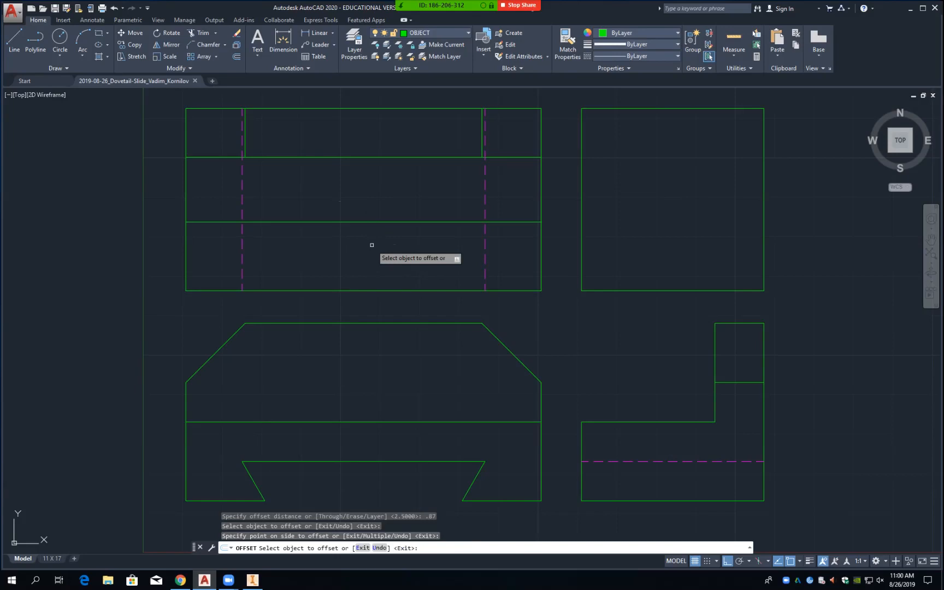
Step: Offset the top view's right edge 2.25 inward as a vertical construction line
click(541, 264)
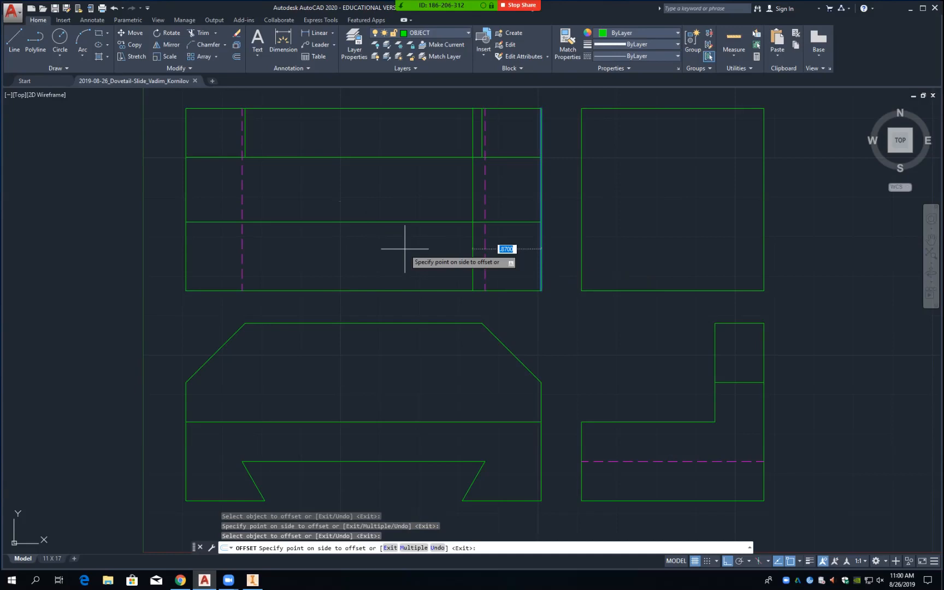
text(2)
key(Return)
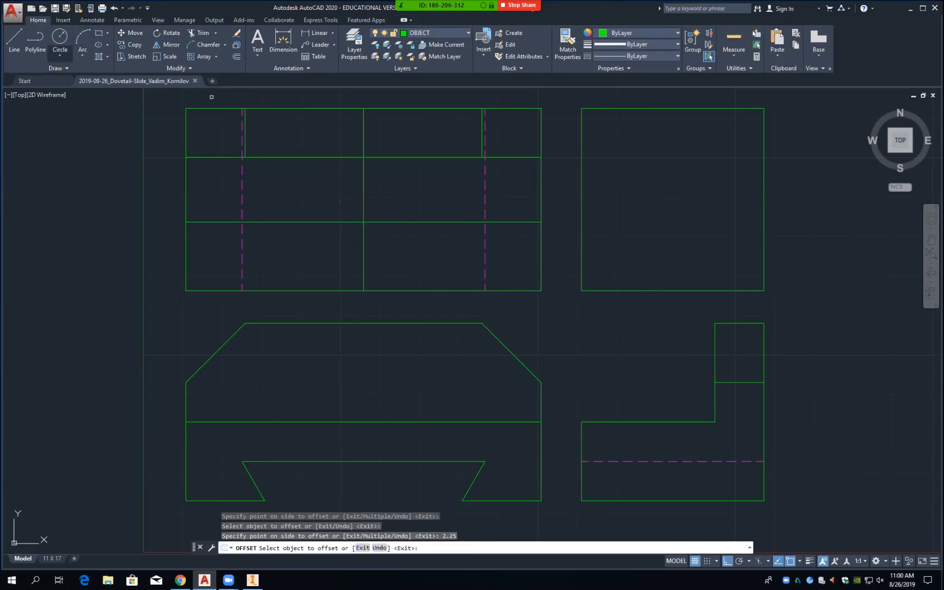
click(60, 56)
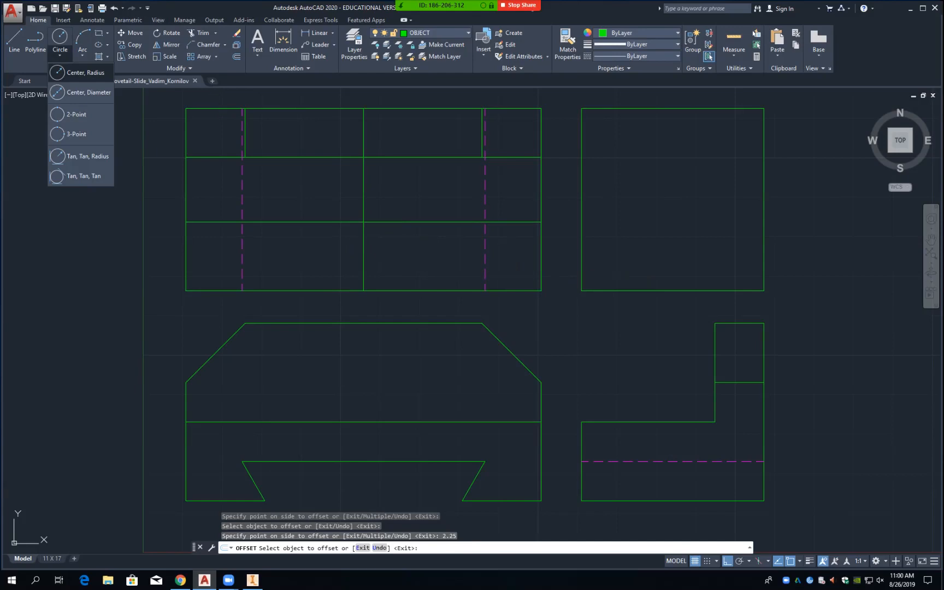
Step: Draw a diameter 1 circle centered at the intersection of the two construction lines
click(82, 72)
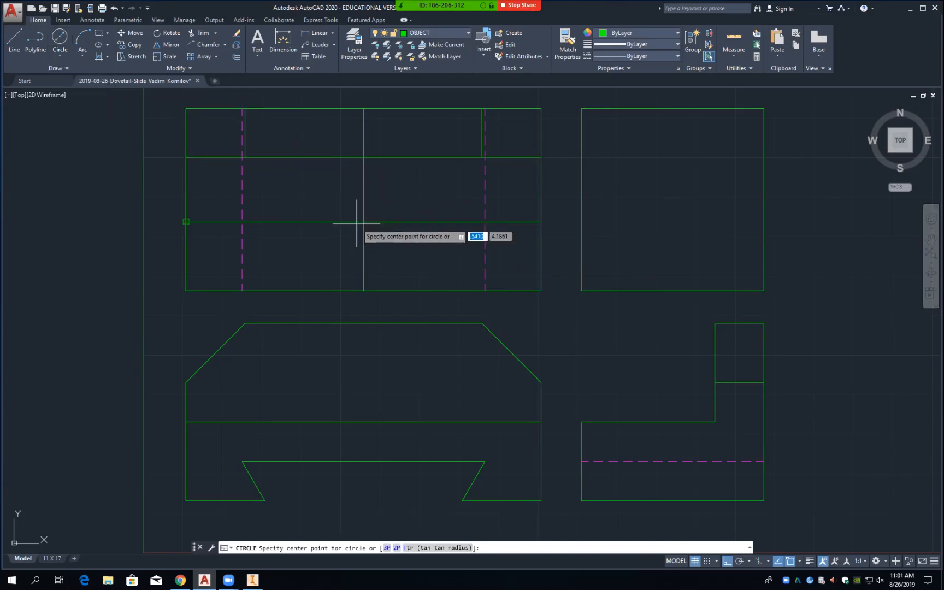
text(int)
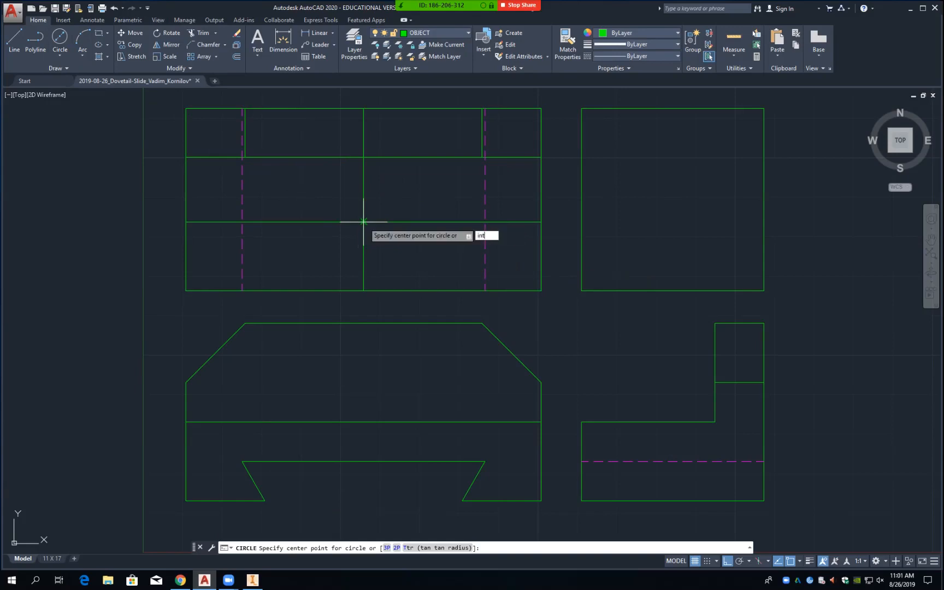
key(Return)
click(363, 222)
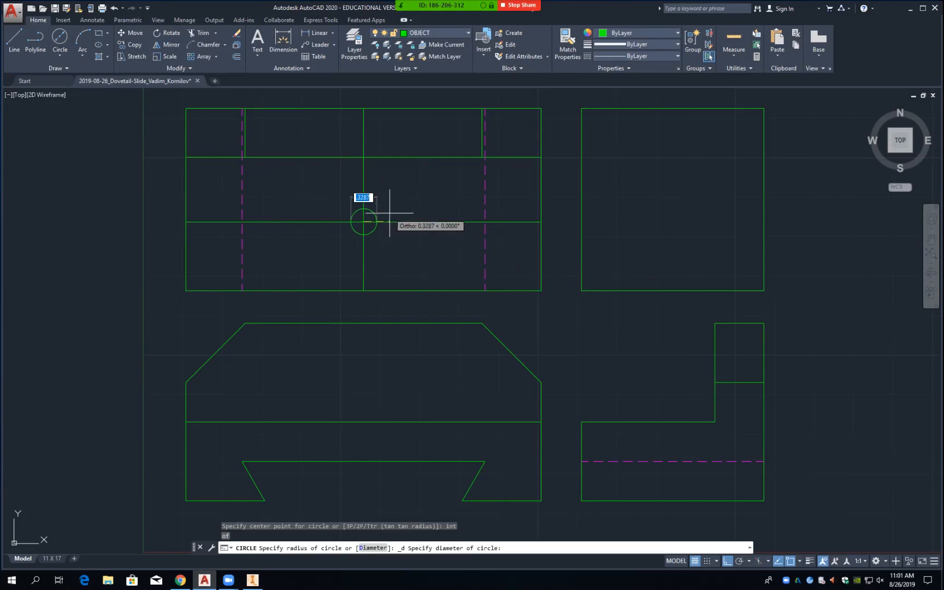
text(1)
key(Return)
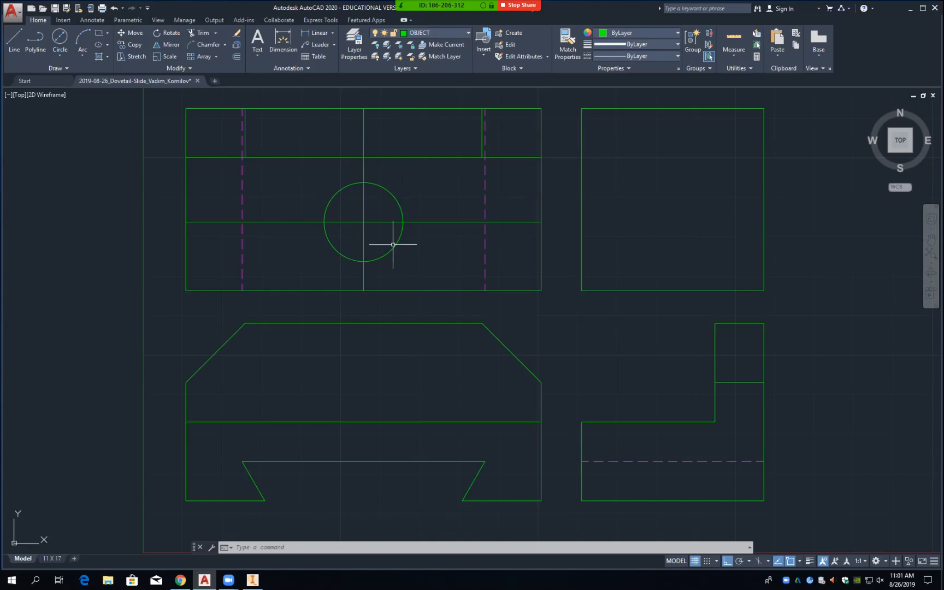
Step: Project the hole's left edge down, perpendicular to the front view's dovetail top edge
text(l)
key(Return)
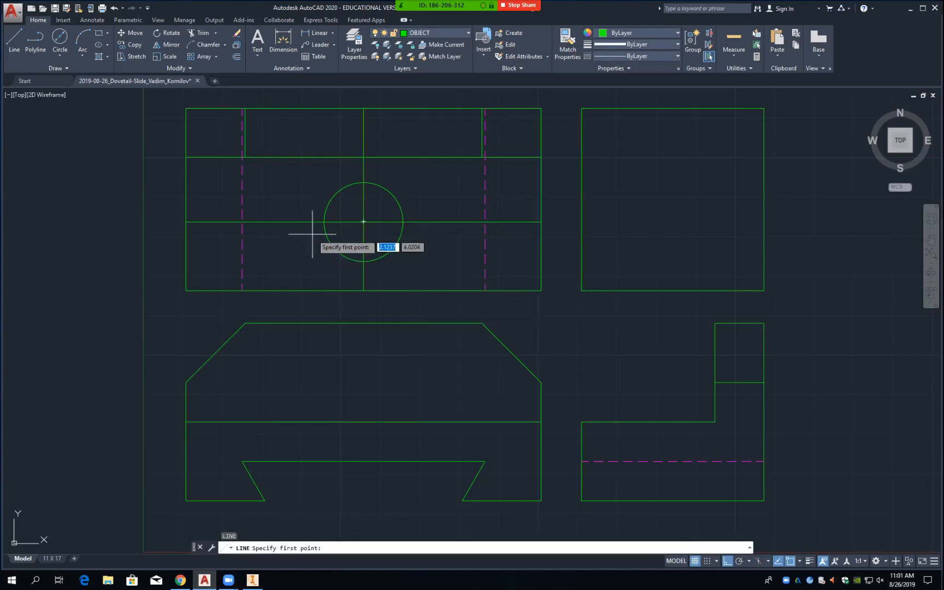
click(324, 222)
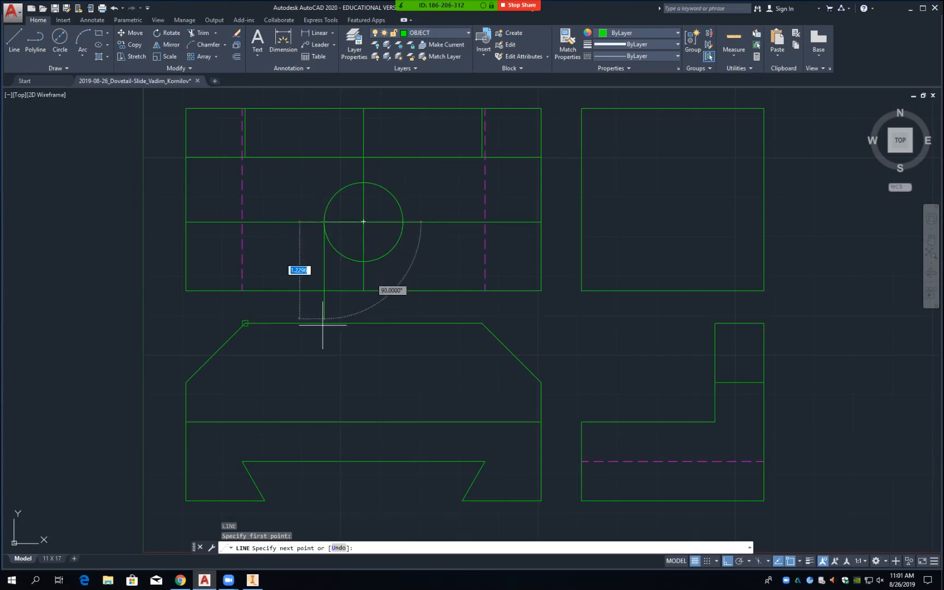
text(perp)
key(Return)
click(327, 462)
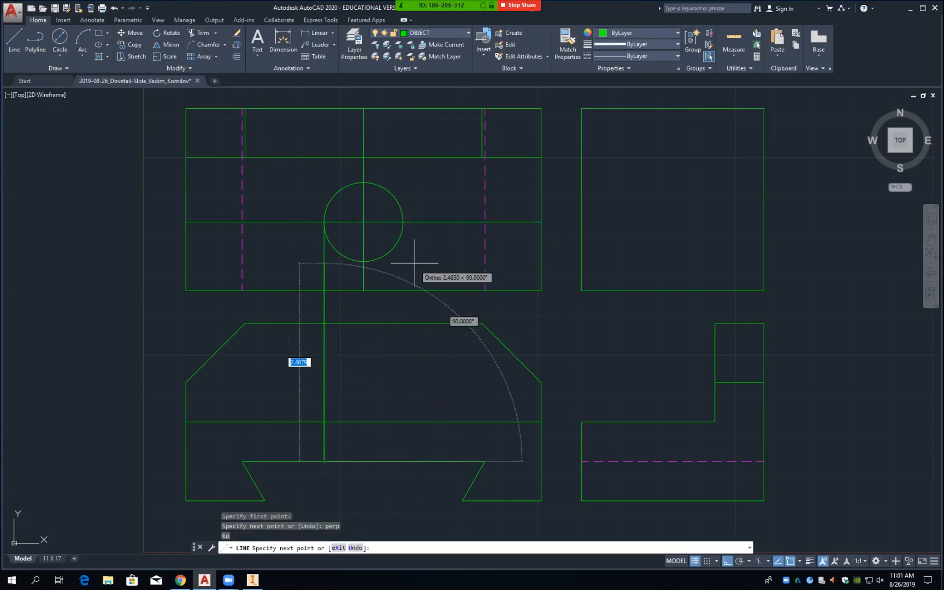
key(Return)
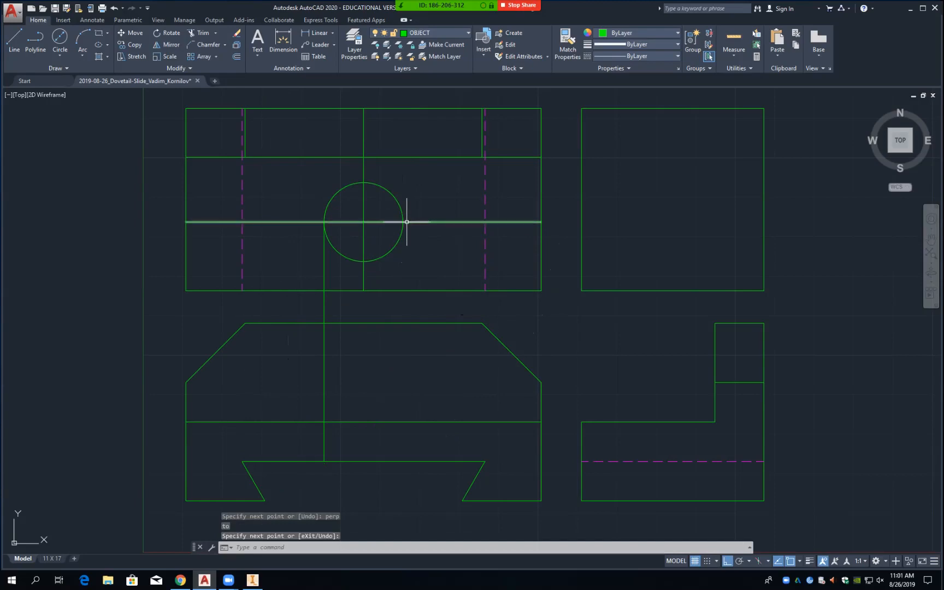
Step: Project the hole's right edge down, perpendicular to the front view's dovetail top edge
key(Return)
text(int)
key(Return)
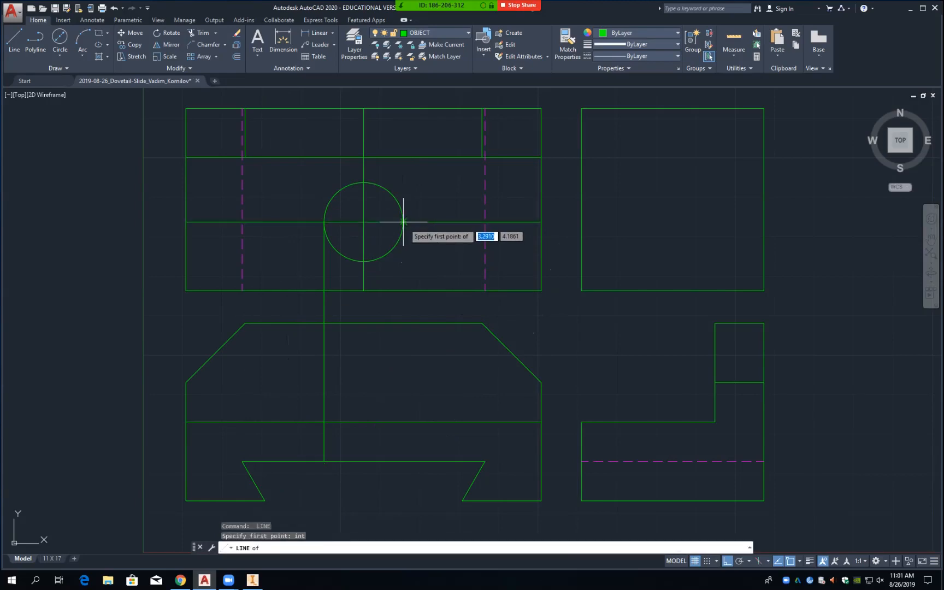
click(403, 222)
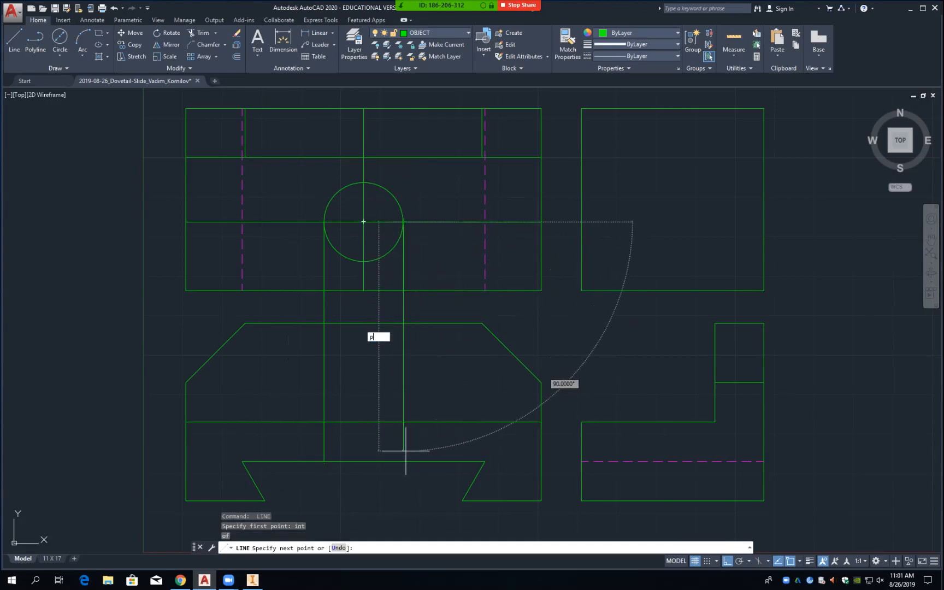
text(perp)
key(Return)
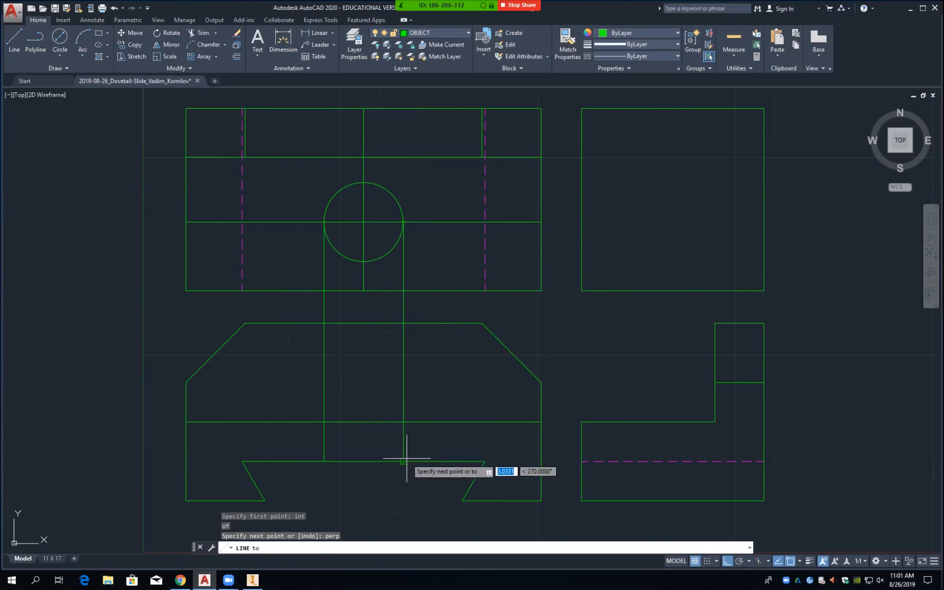
click(404, 462)
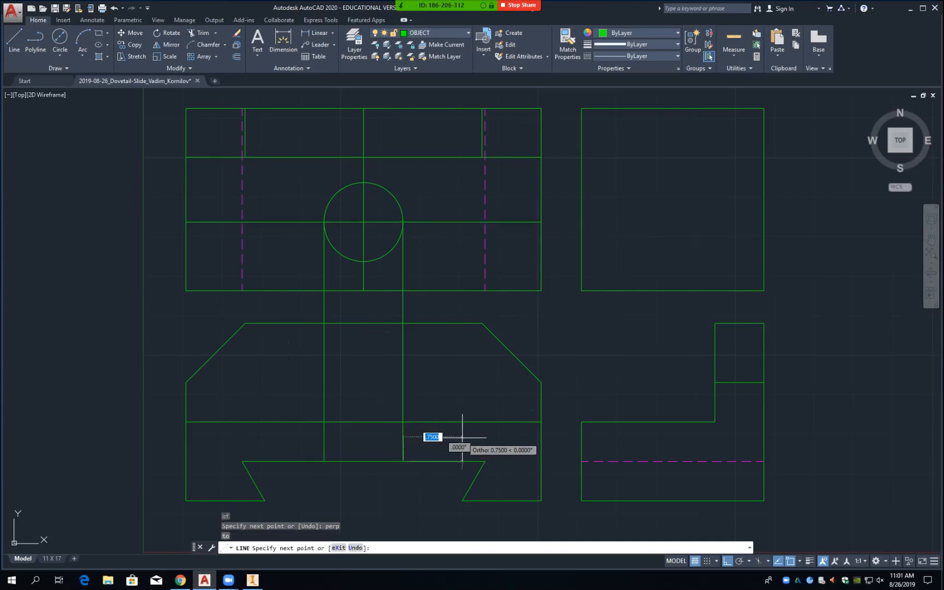
key(Return)
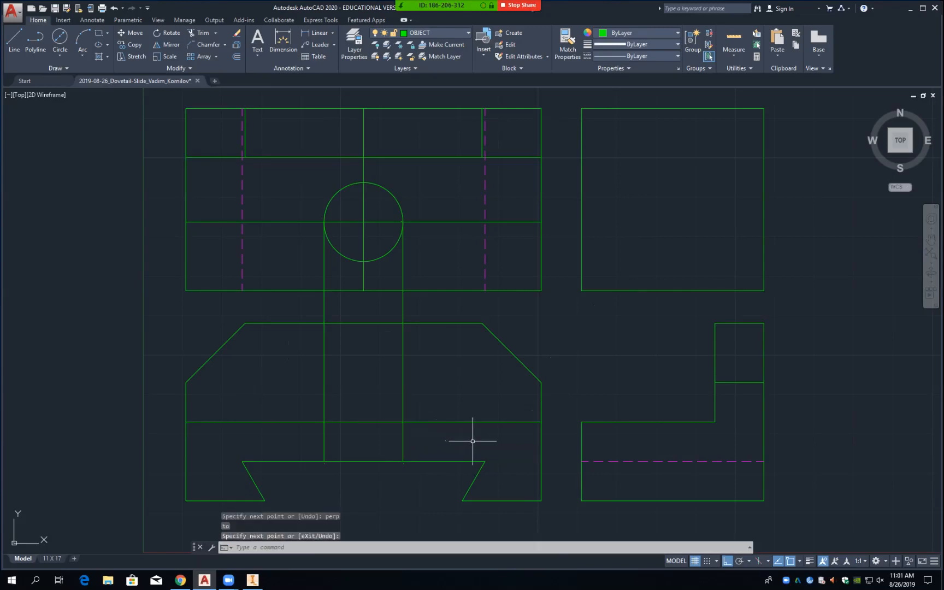
key(Escape)
text(l)
key(Return)
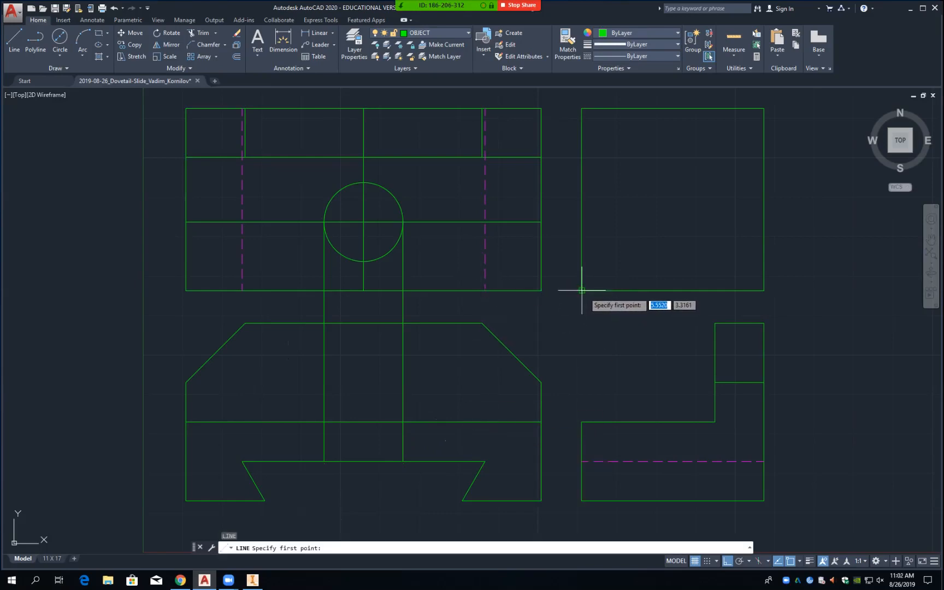
Step: Draw a 45° miter line from the side view's lower-left to top-right corner
click(583, 291)
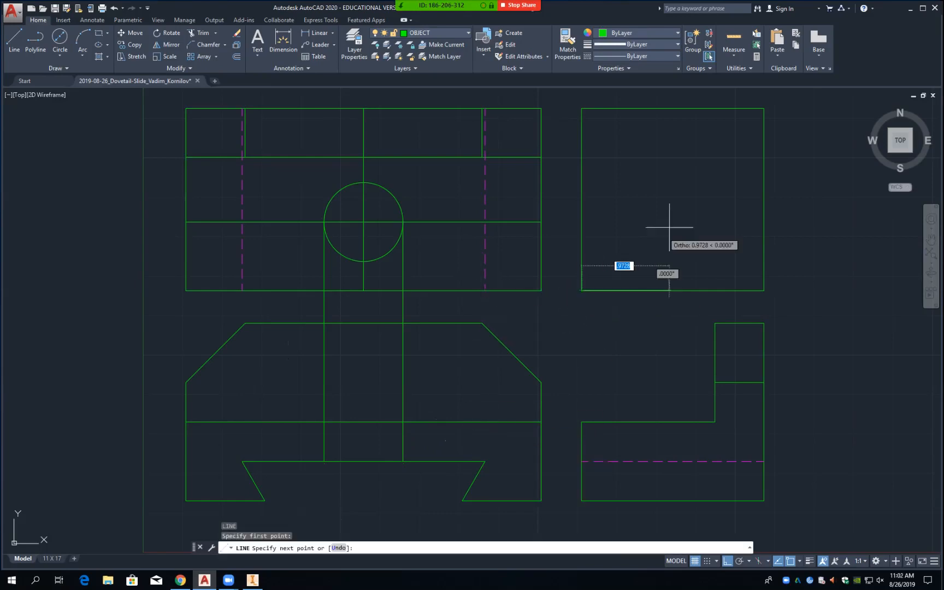
click(764, 108)
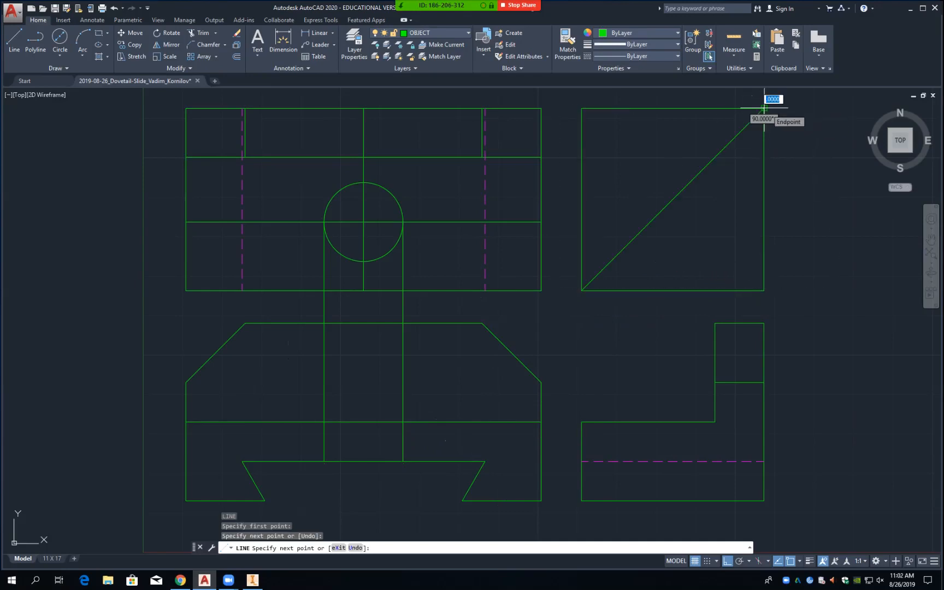
key(Return)
Step: Draw horizontal lines from the circle's bottom and top points across to the miter line
text(l)
key(Return)
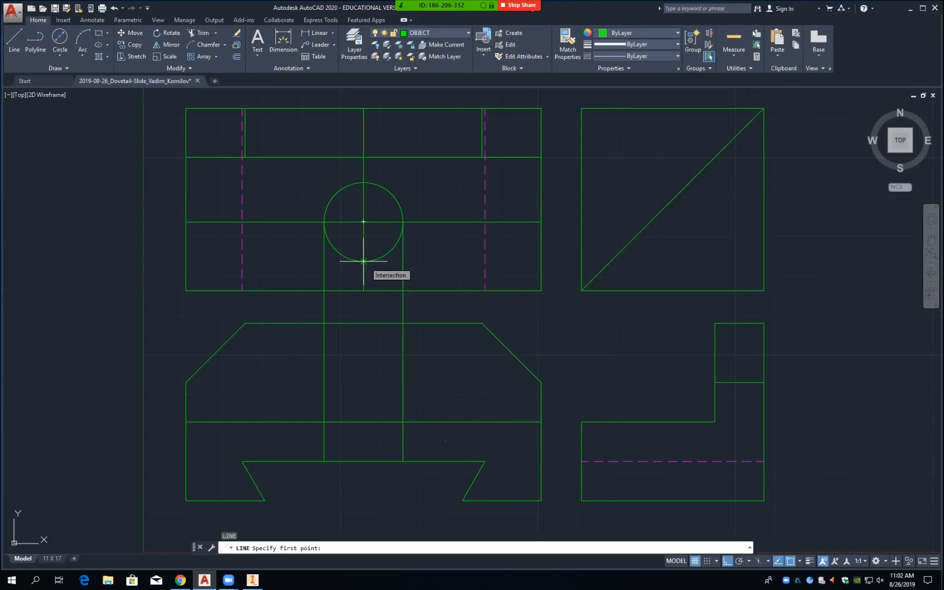
click(364, 261)
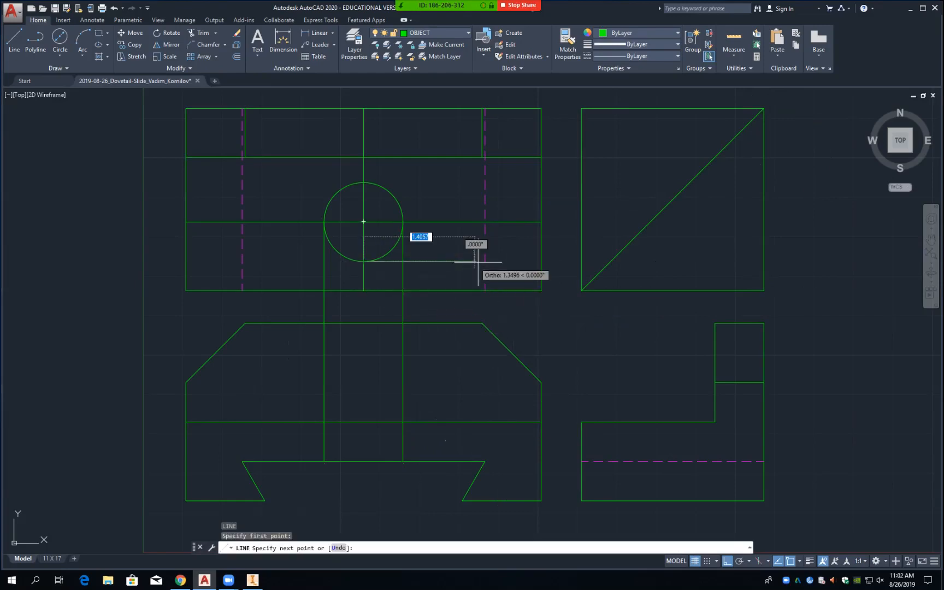
click(648, 256)
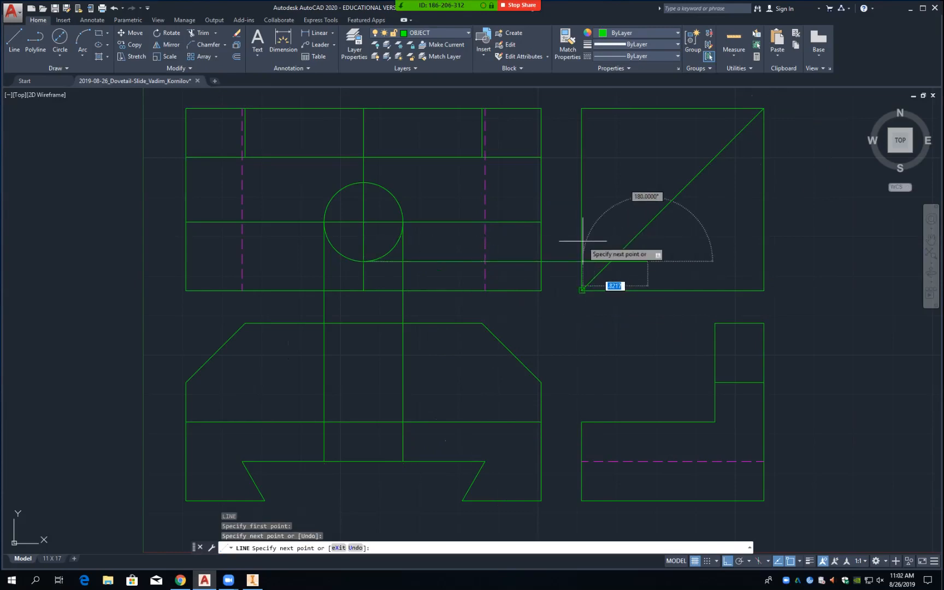
key(Return)
key(Return)
click(364, 184)
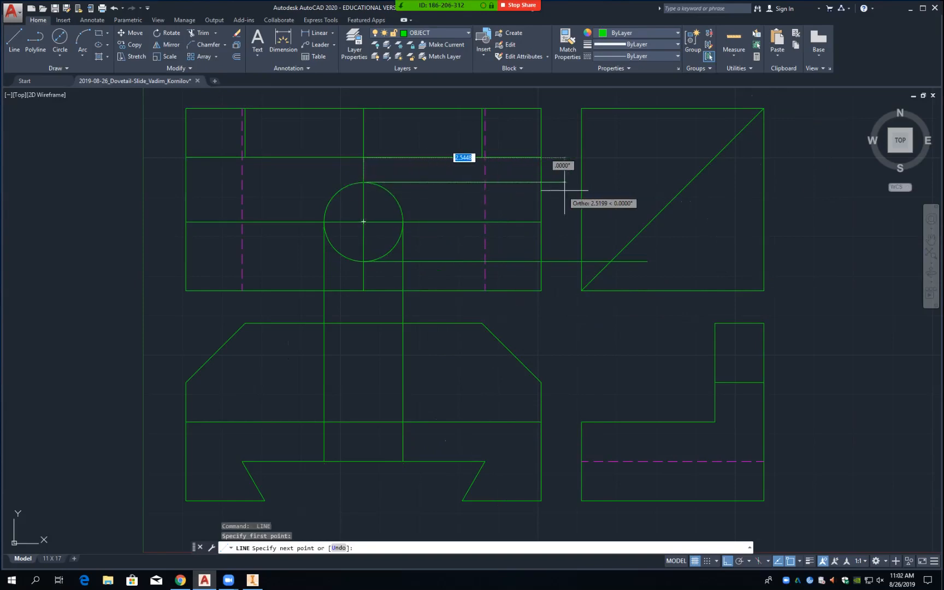
click(683, 182)
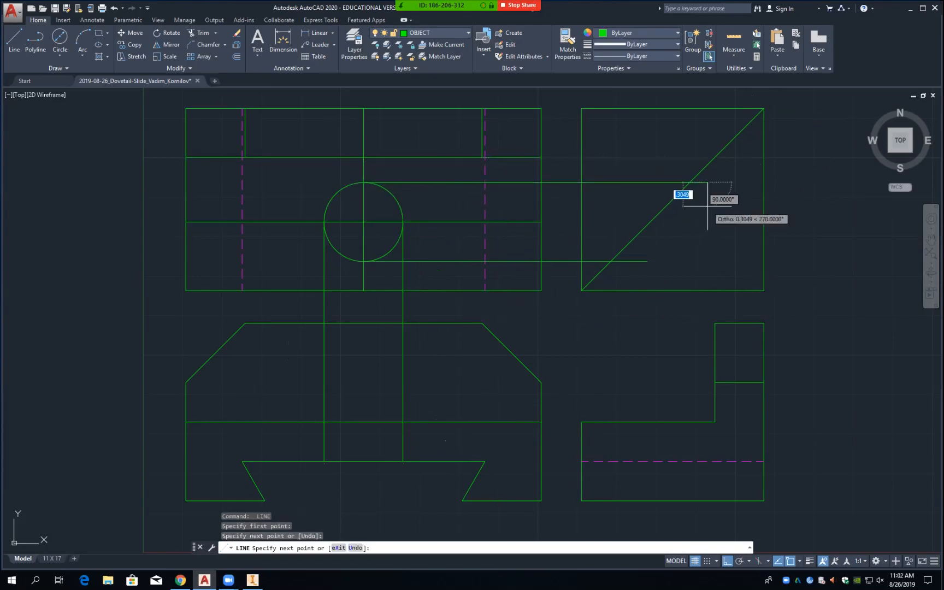
key(Return)
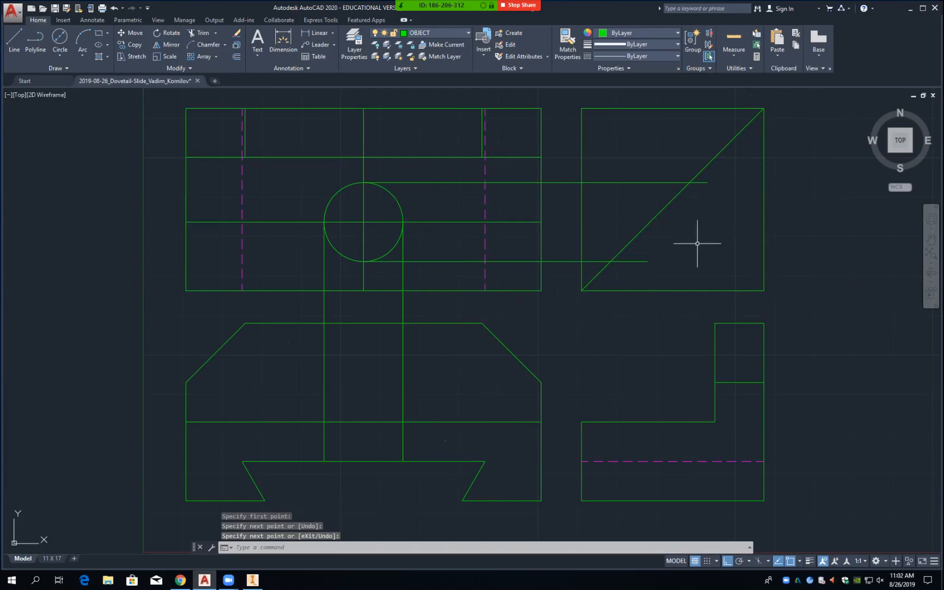
Step: Drop vertical lines from both miter intersections perpendicular into the side view
key(Return)
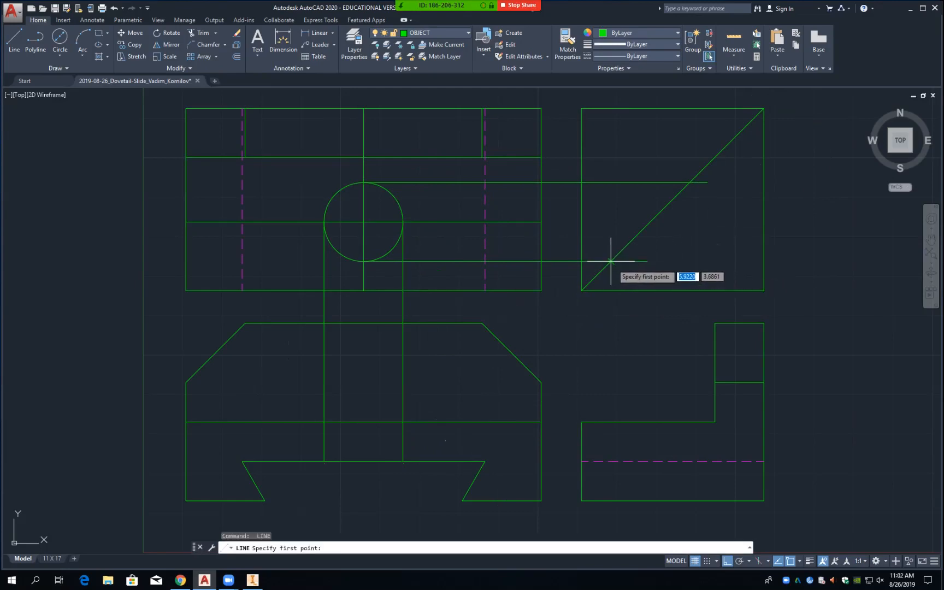
click(611, 261)
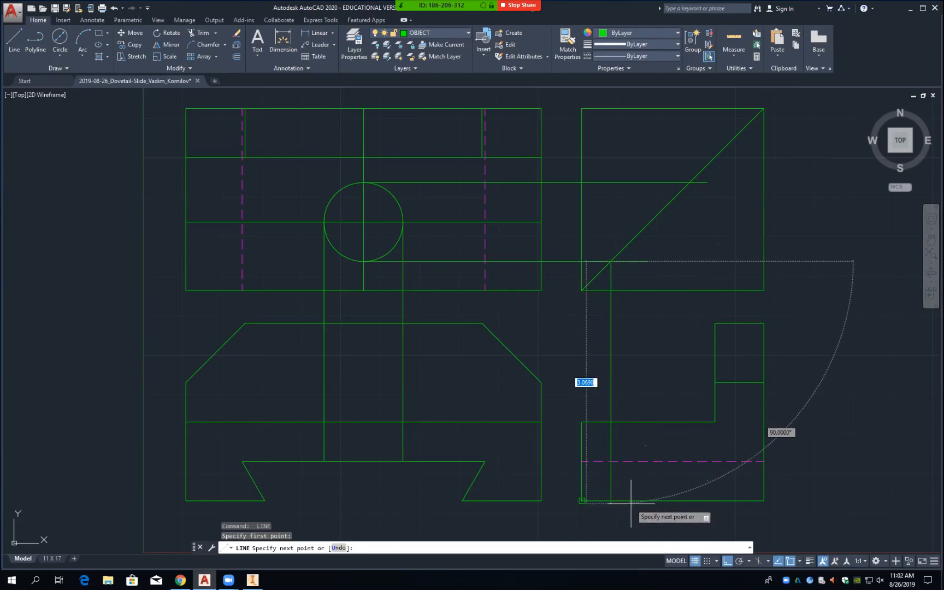
text(pe)
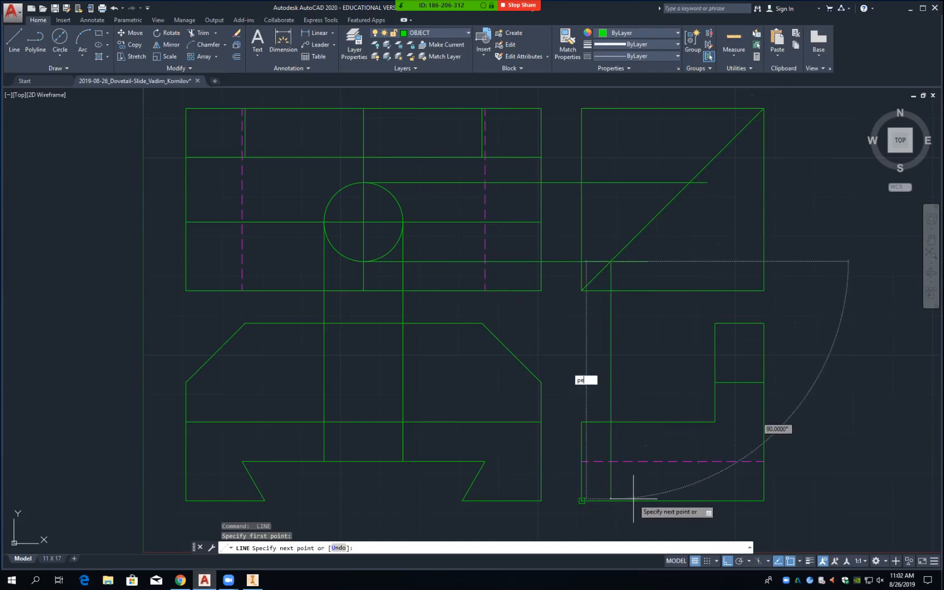
text(rp)
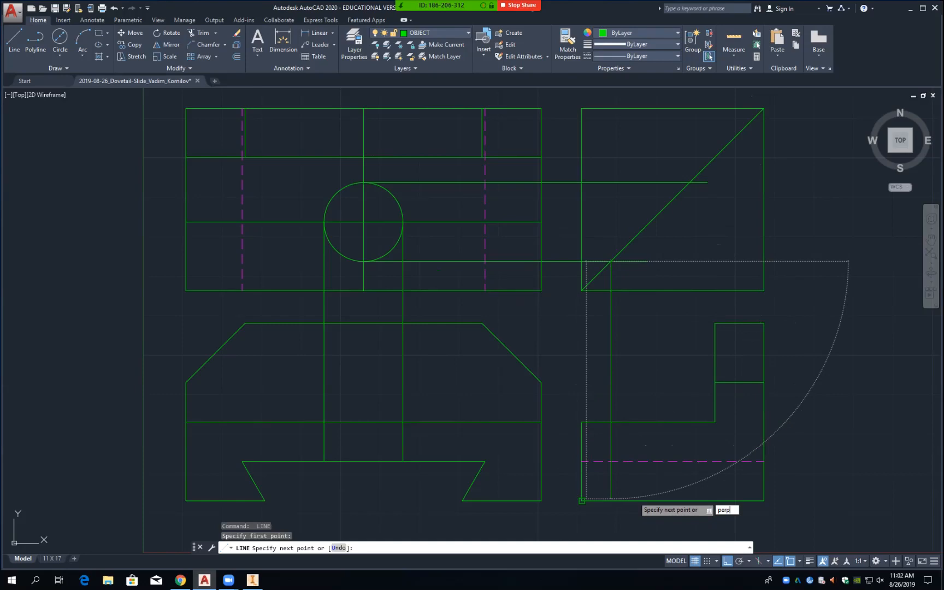
key(Return)
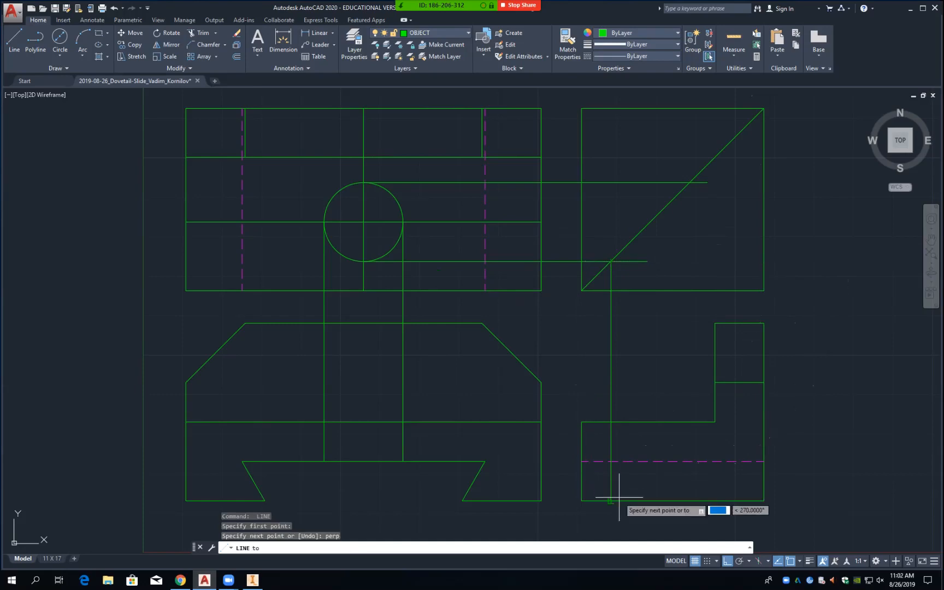
click(672, 500)
key(Return)
key(Return)
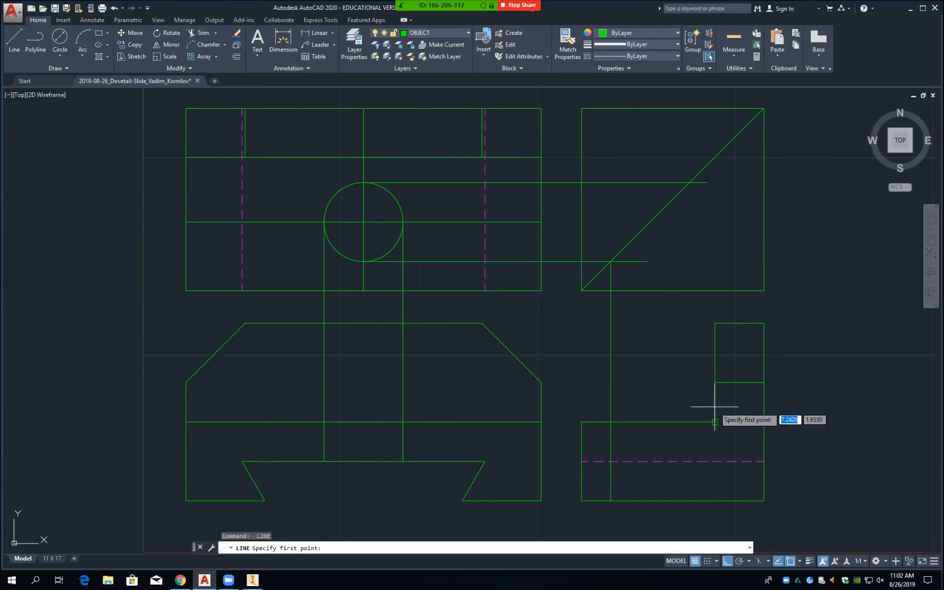
click(691, 184)
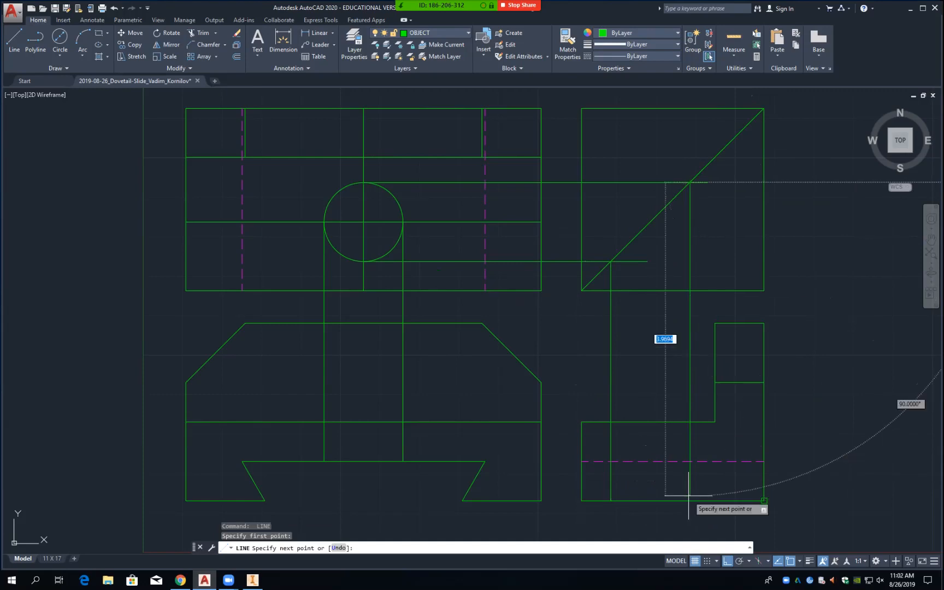
text(per)
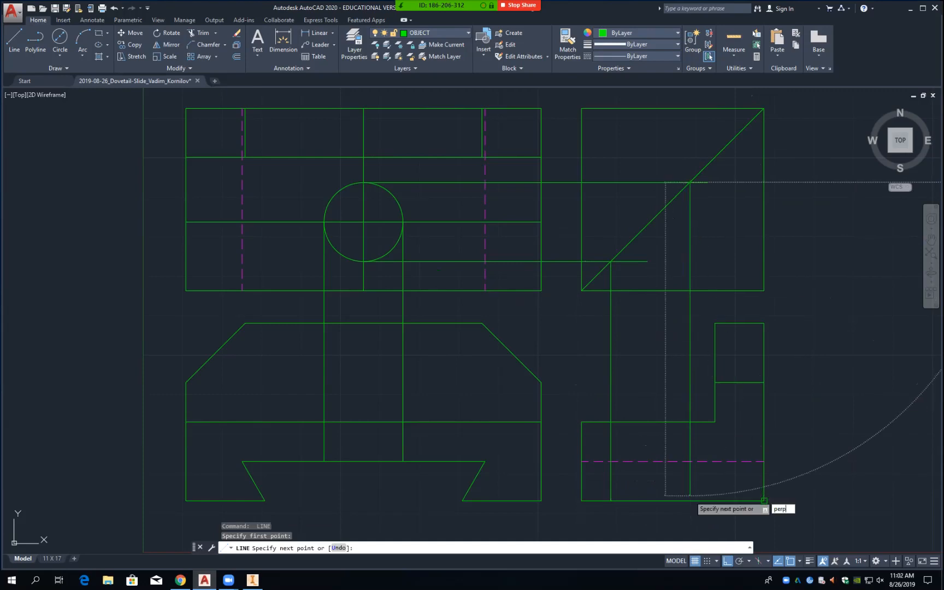
text(p)
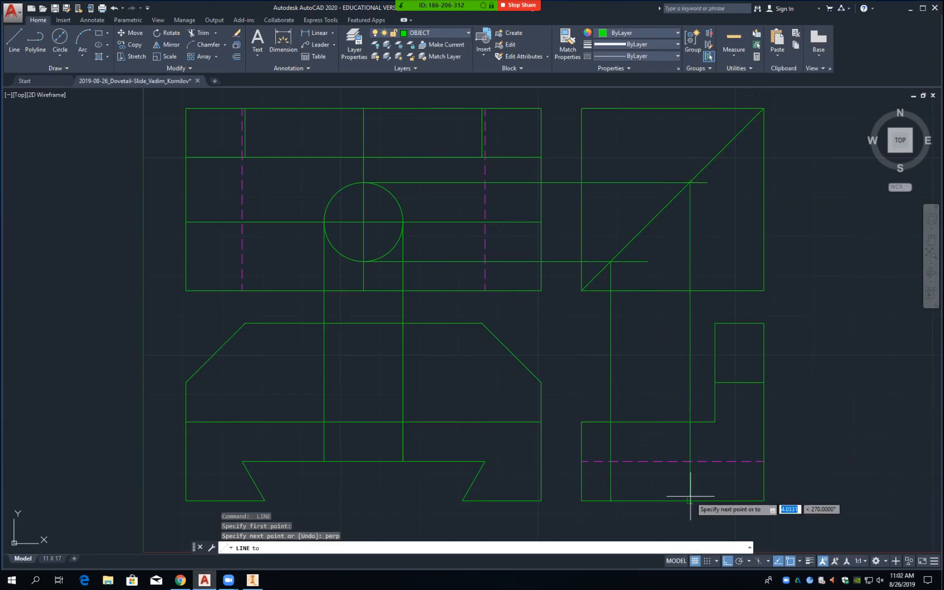
key(Return)
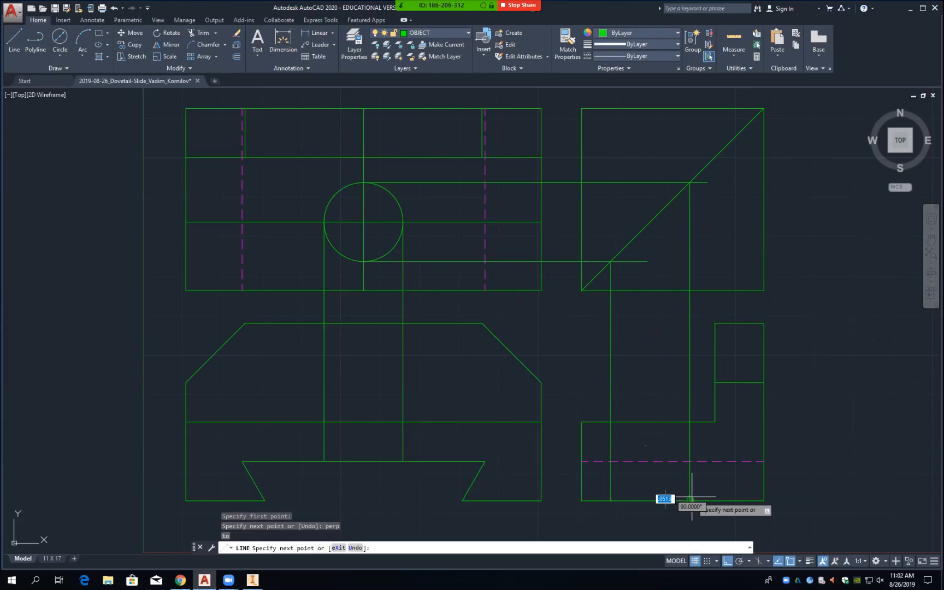
key(Return)
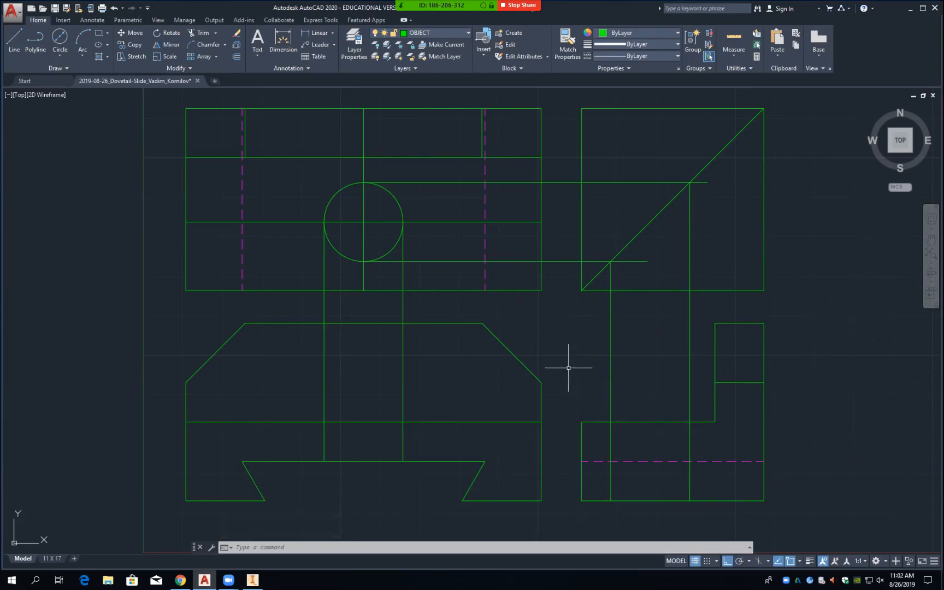
Step: Start TRIM using the miter line, view edges, dashed line and circle as cutting edges
text(tr)
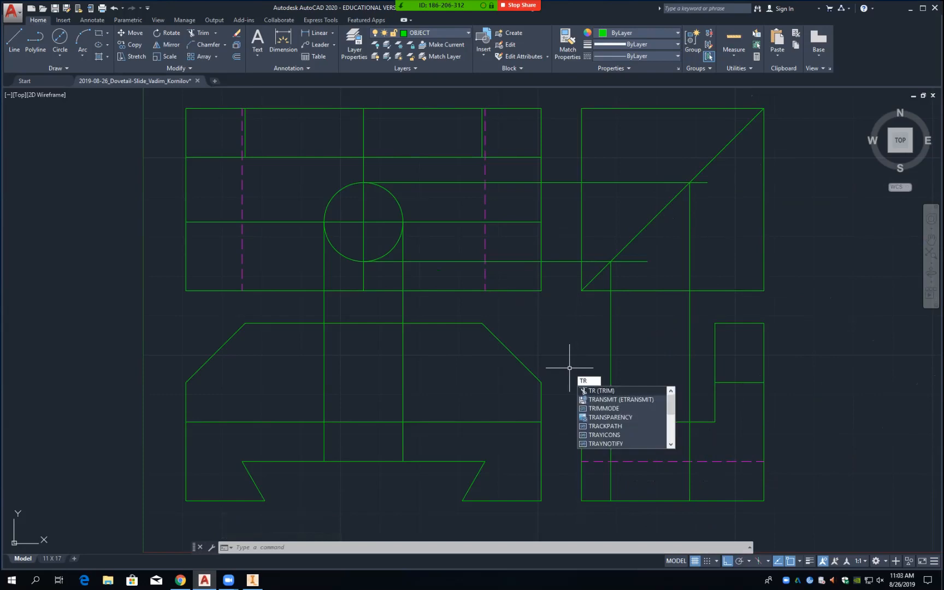
key(Return)
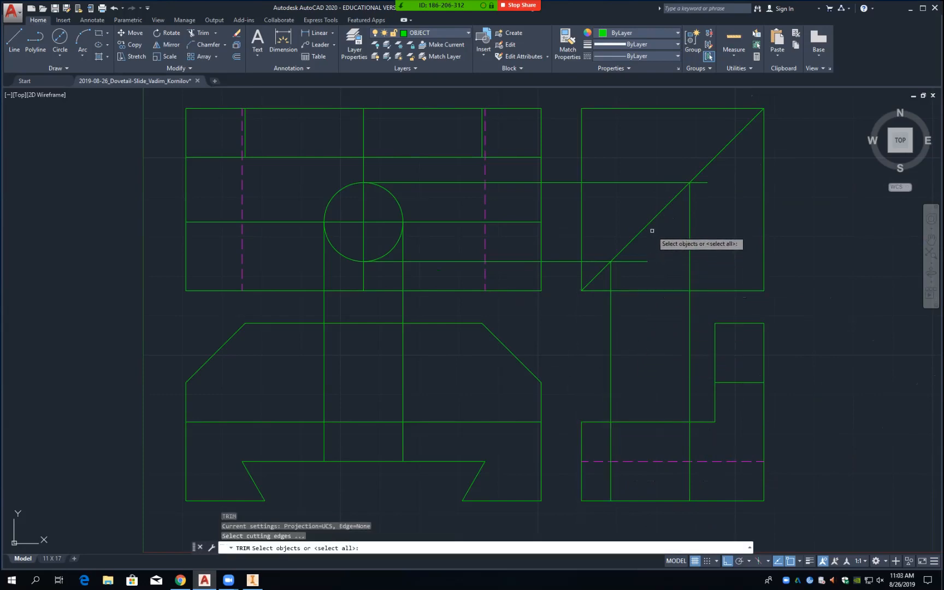
click(644, 228)
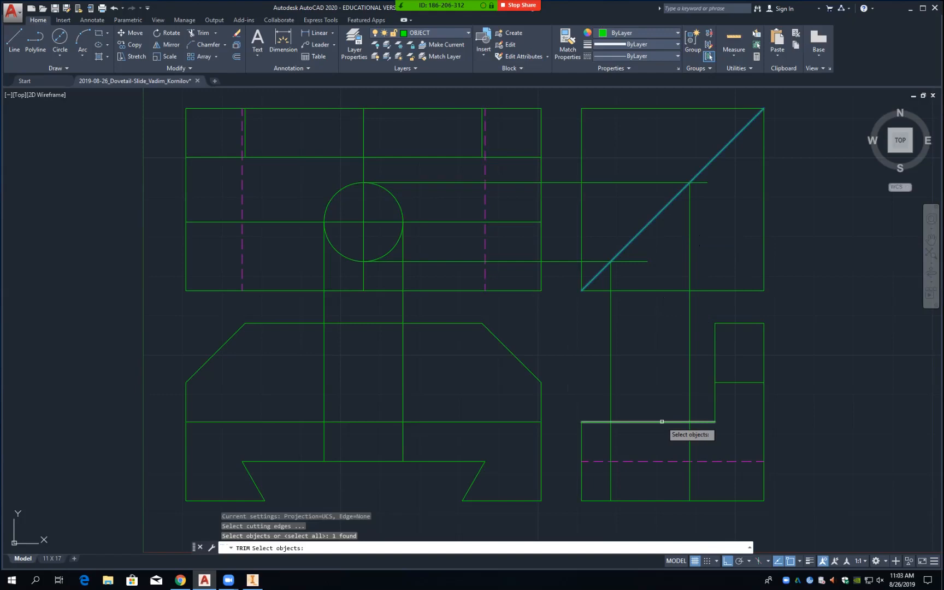
click(662, 422)
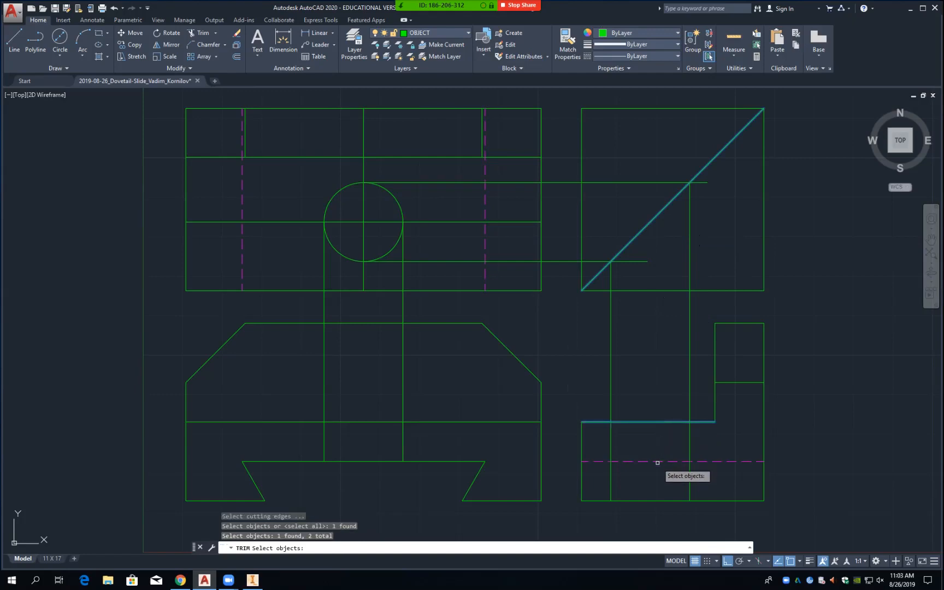
click(659, 462)
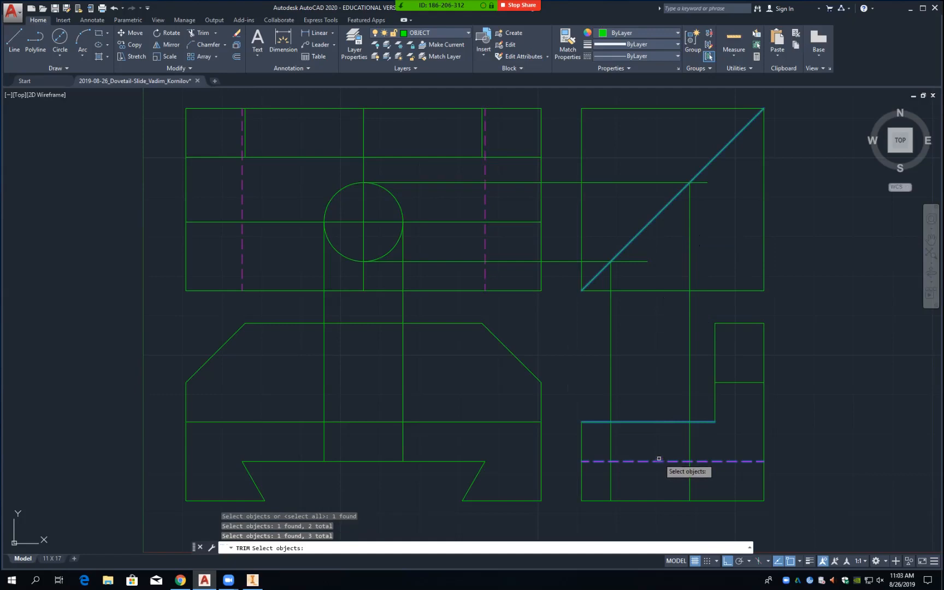
click(390, 253)
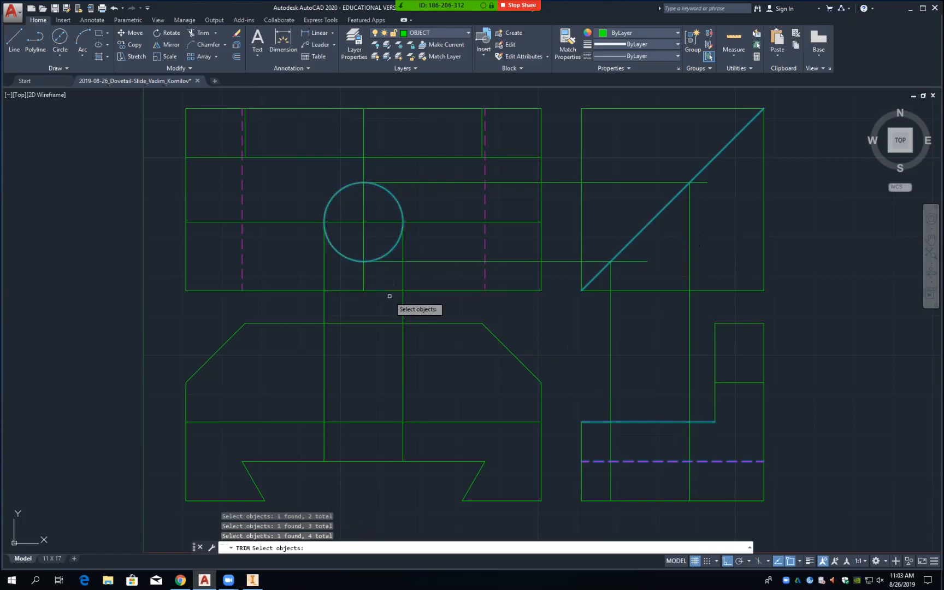
click(372, 422)
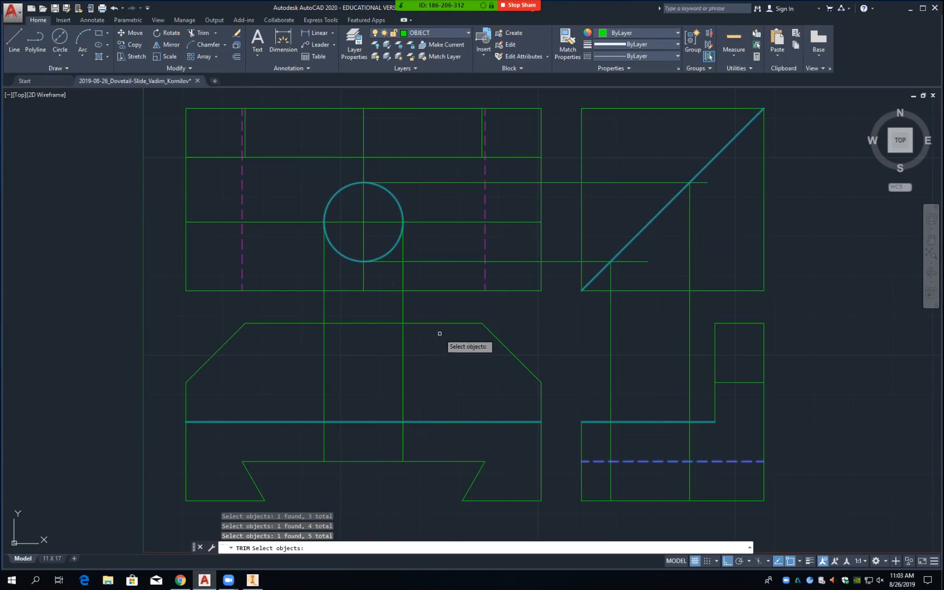
key(Return)
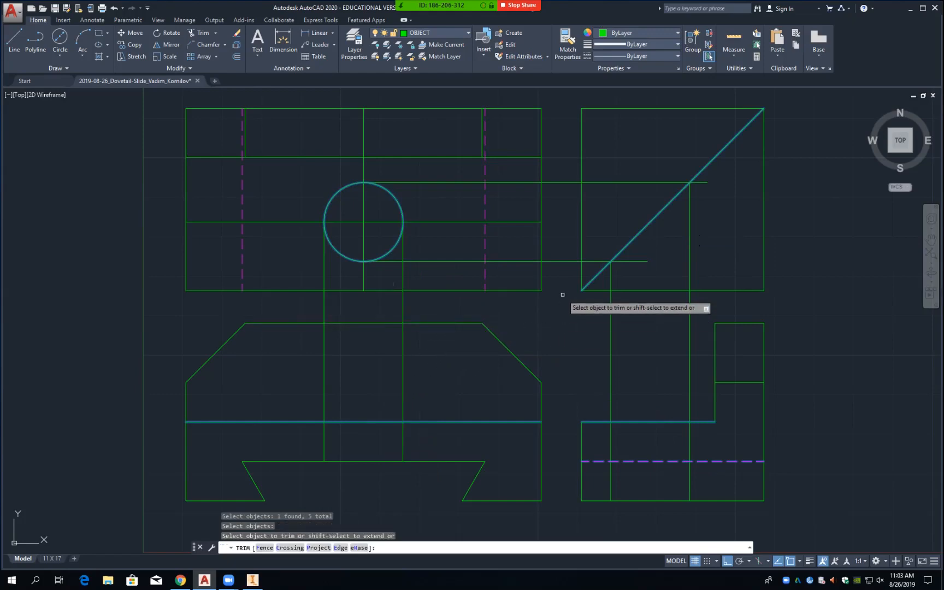
Step: Trim the excess projection segments, leaving short hole edges in the front and side views
click(561, 261)
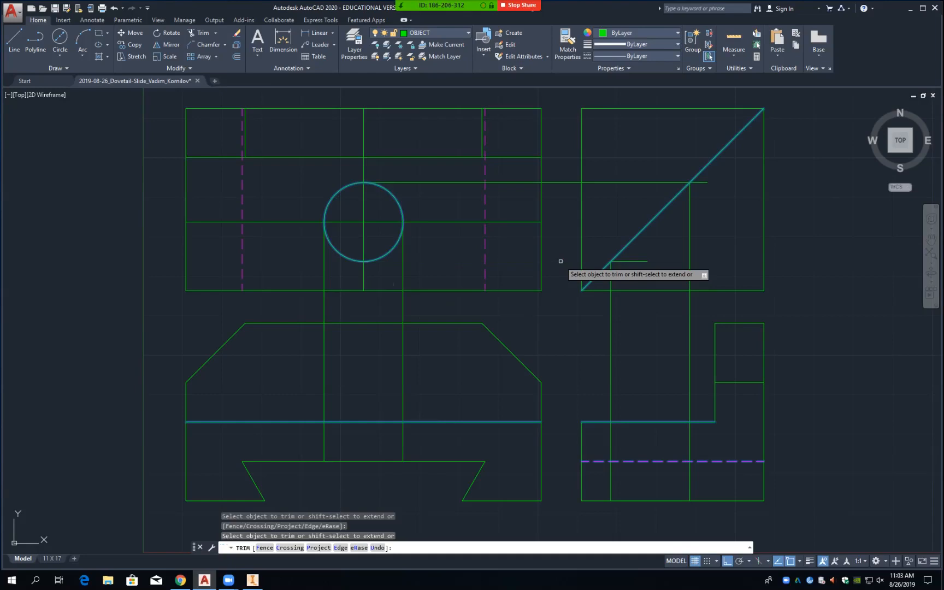
click(562, 182)
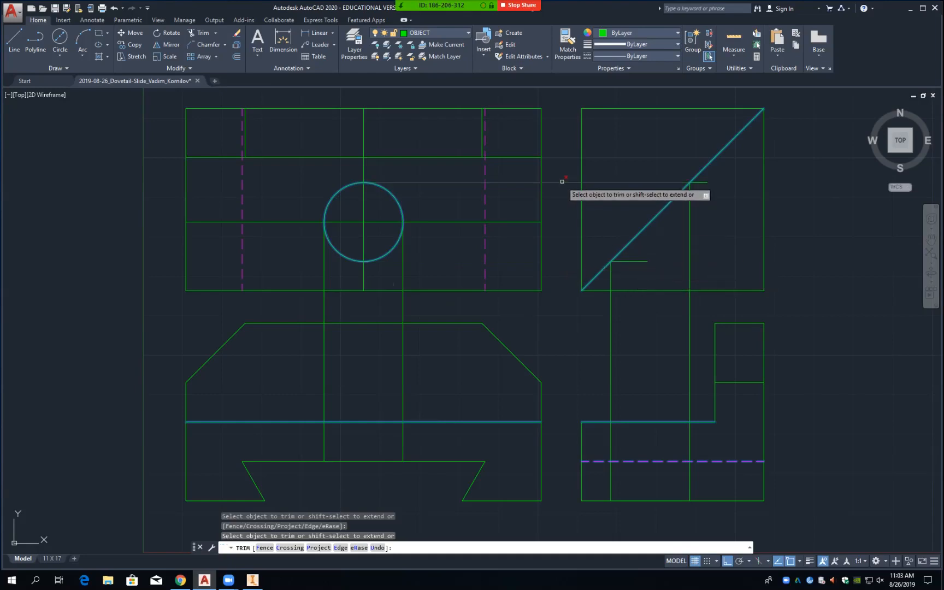
click(611, 356)
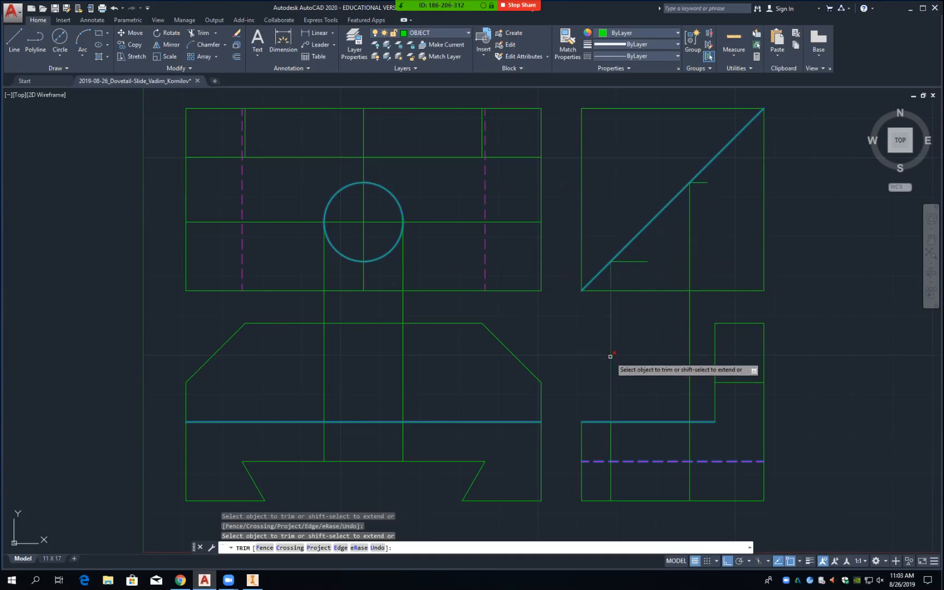
click(689, 360)
click(402, 352)
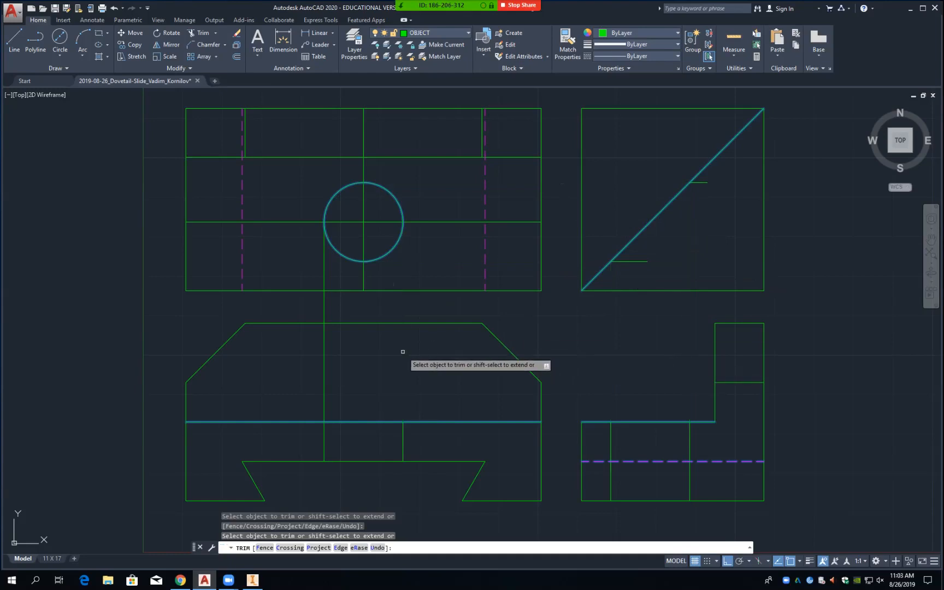
click(326, 360)
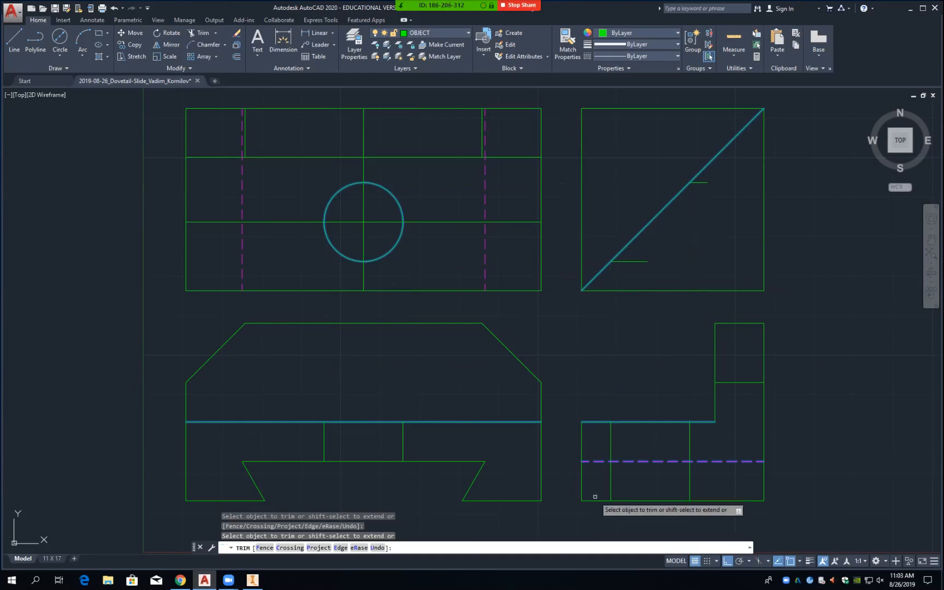
click(691, 484)
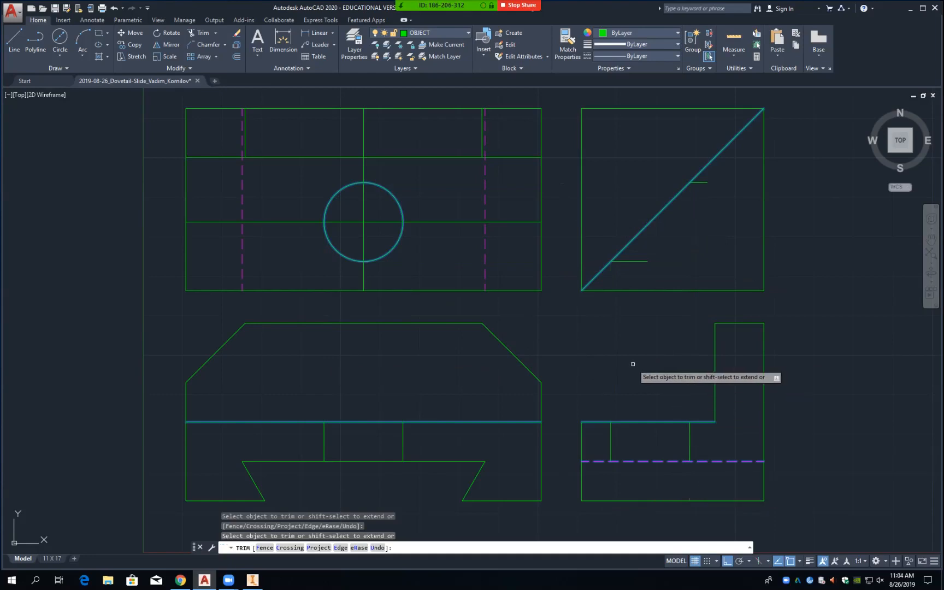
key(Return)
Step: Erase the two miter-line stubs and the horizontal and vertical lines through the circle
text(e)
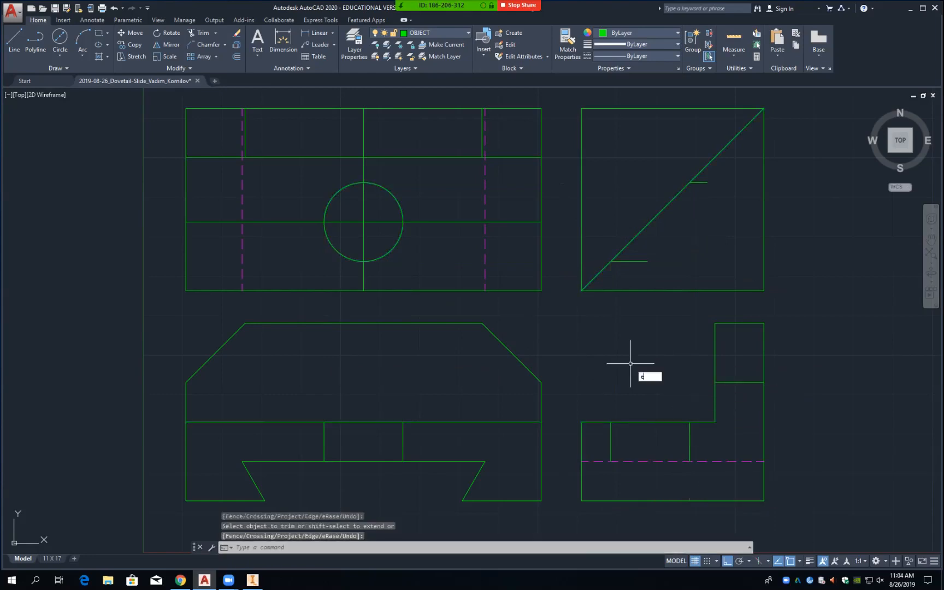
key(Return)
click(640, 263)
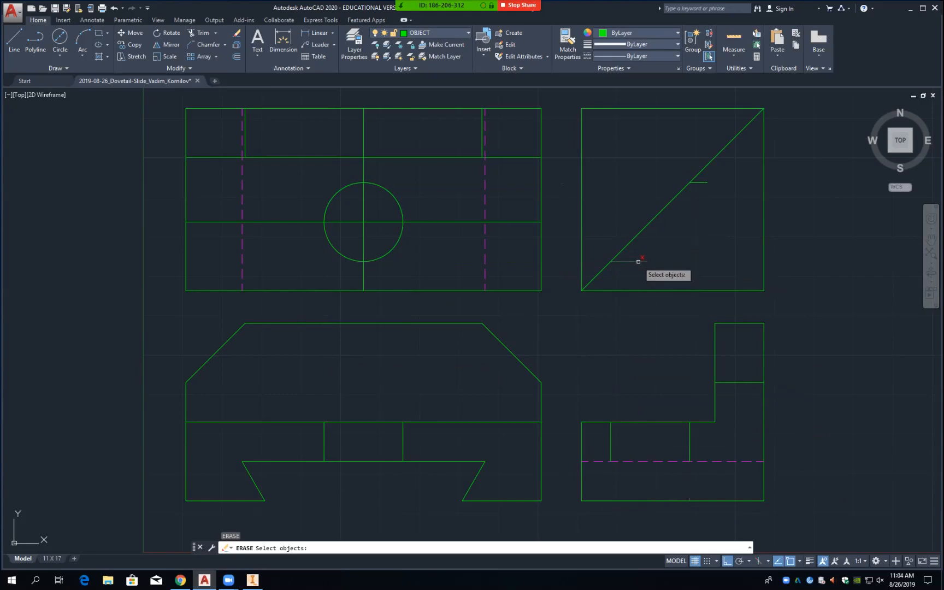
click(701, 183)
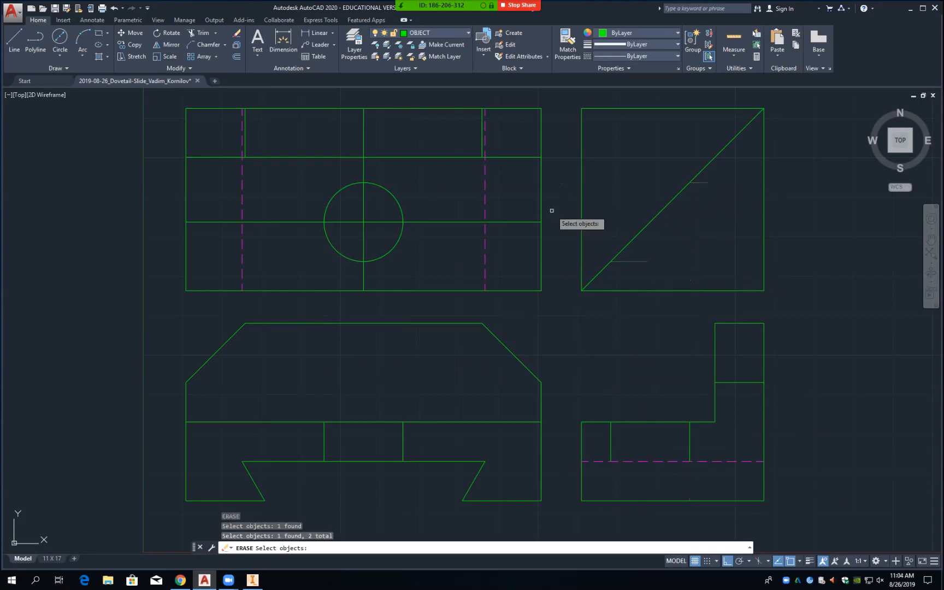
click(421, 222)
click(363, 208)
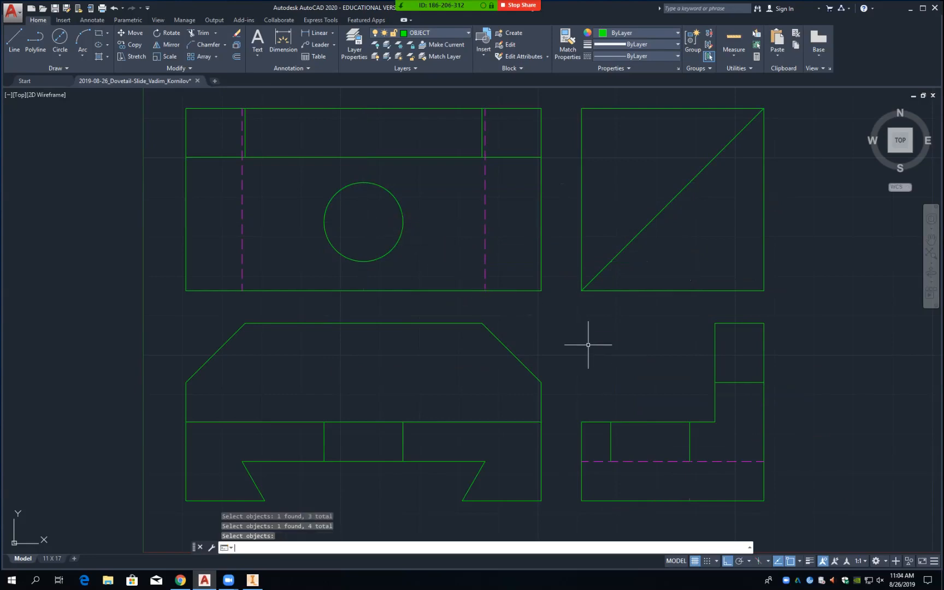
key(Return)
Step: Move the four hole lines in the front and side views to HIDDEN and save
click(325, 446)
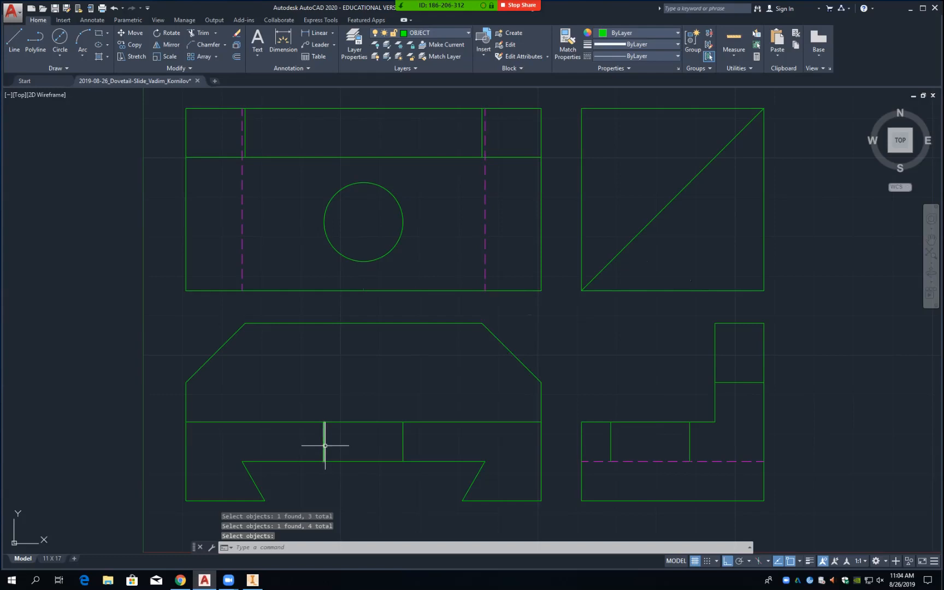
click(403, 443)
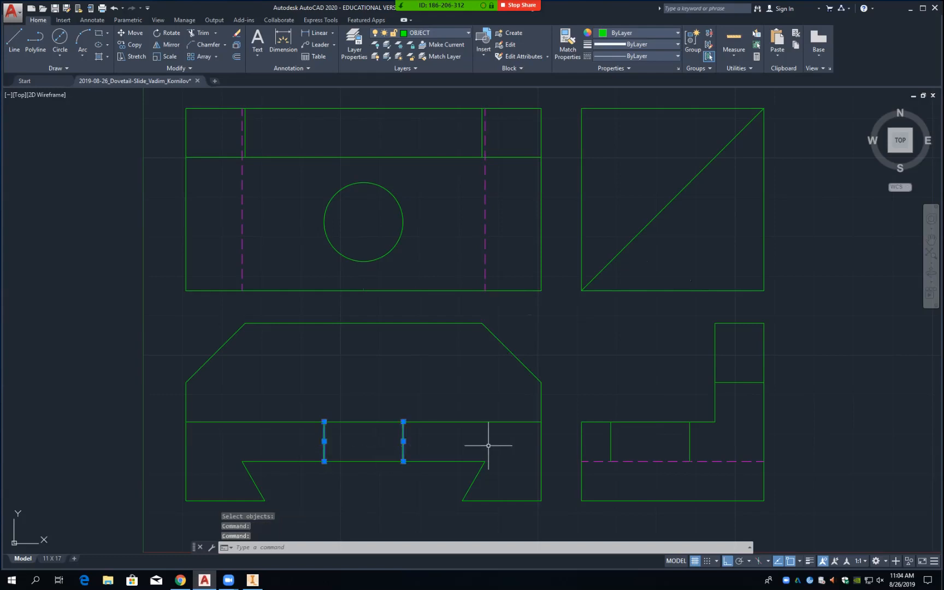
click(611, 443)
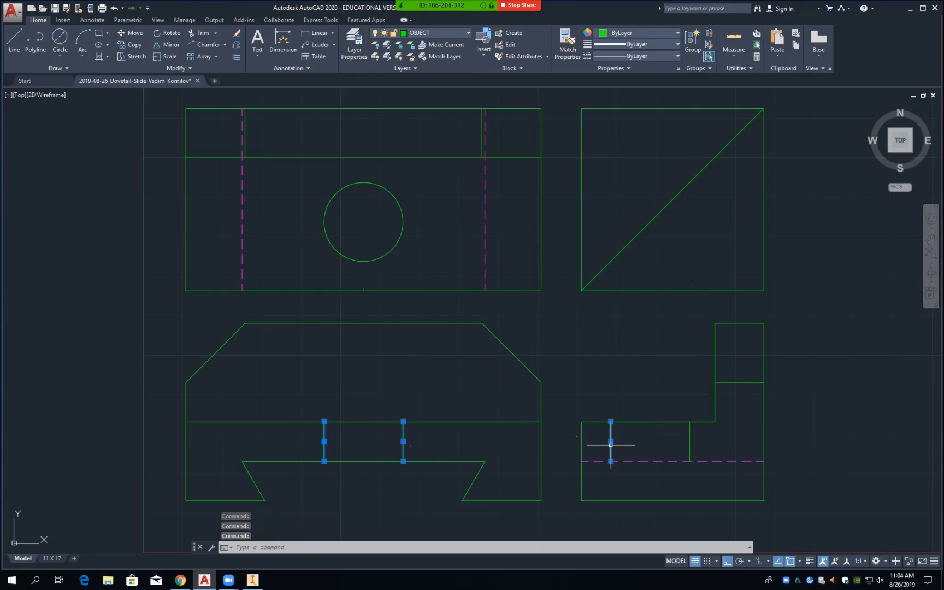
click(690, 443)
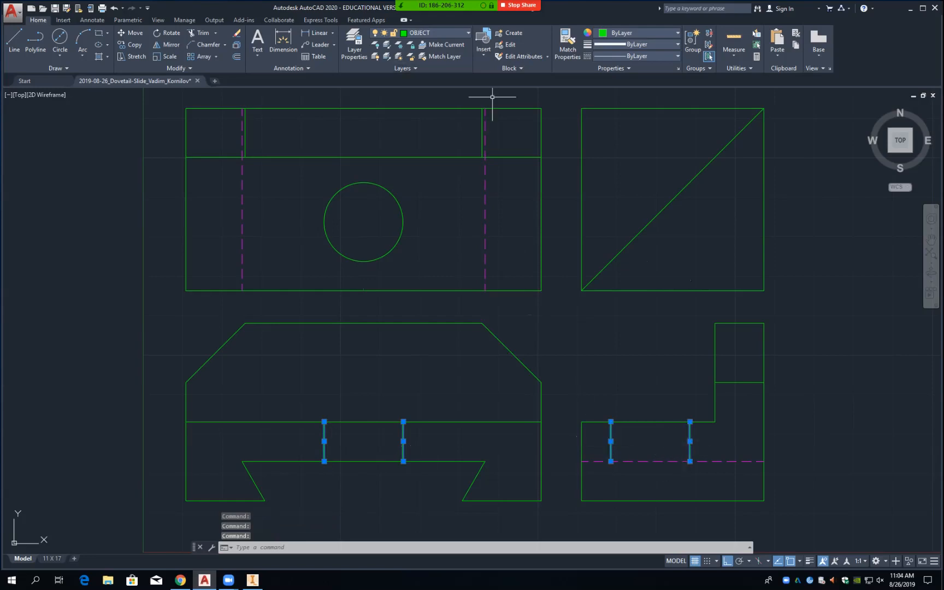
click(438, 32)
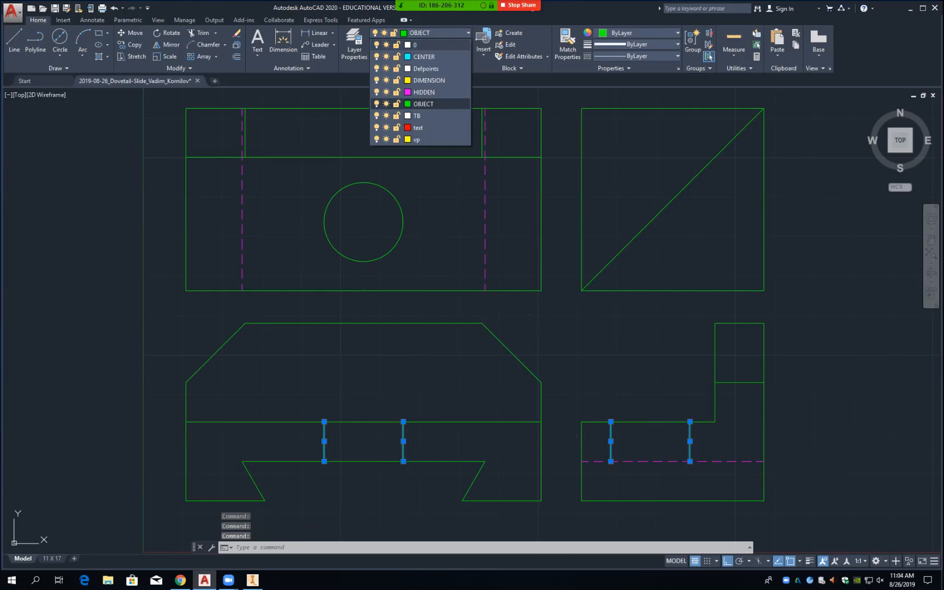
click(424, 91)
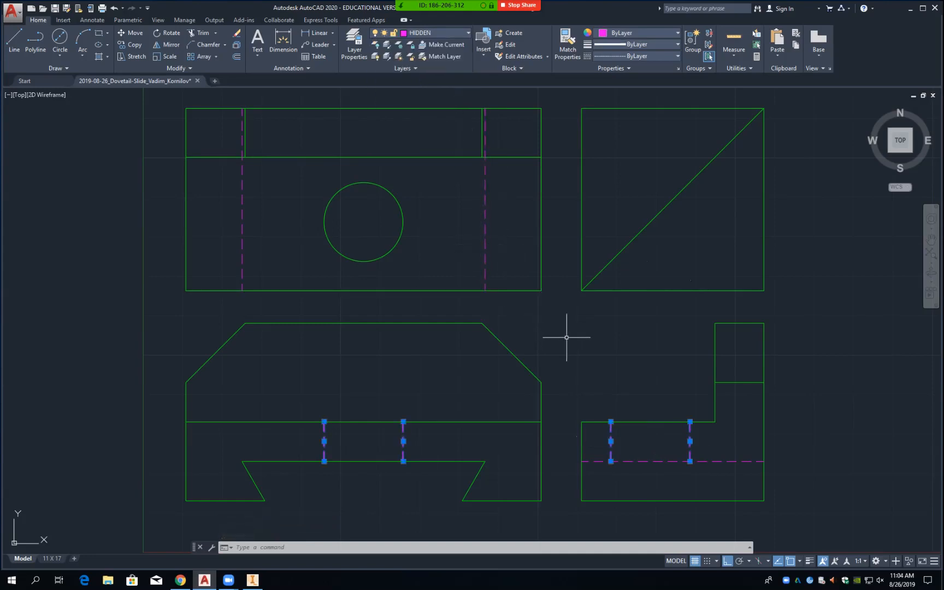
key(Escape)
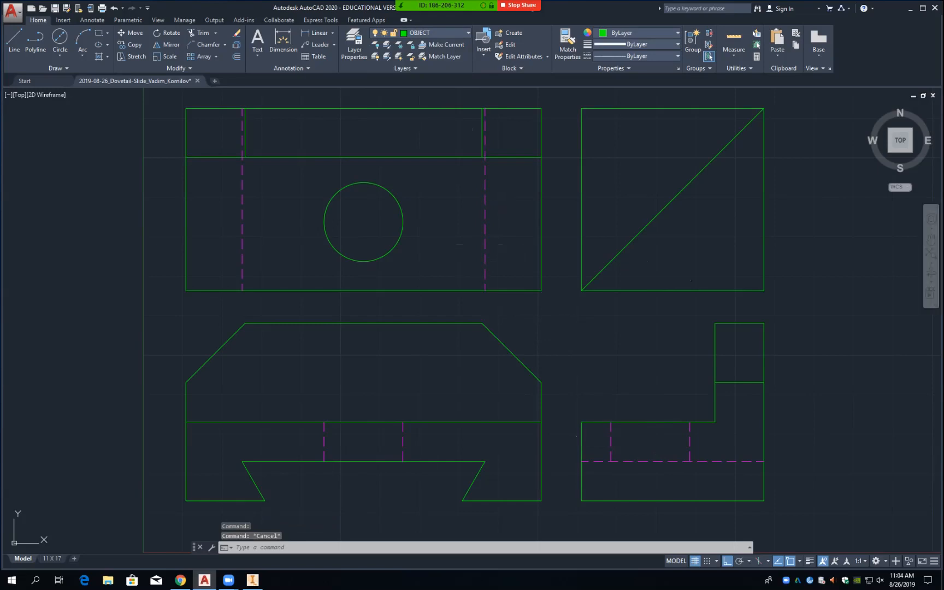
key(ctrl+s)
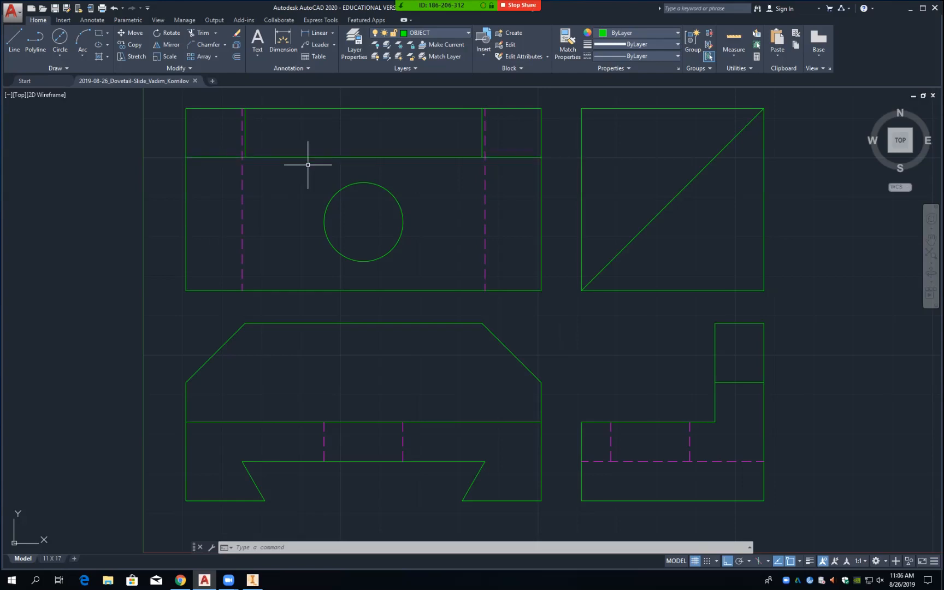
Step: Draw a horizontal line from the circle's top quadrant perpendicular to the top view's right edge
text(l)
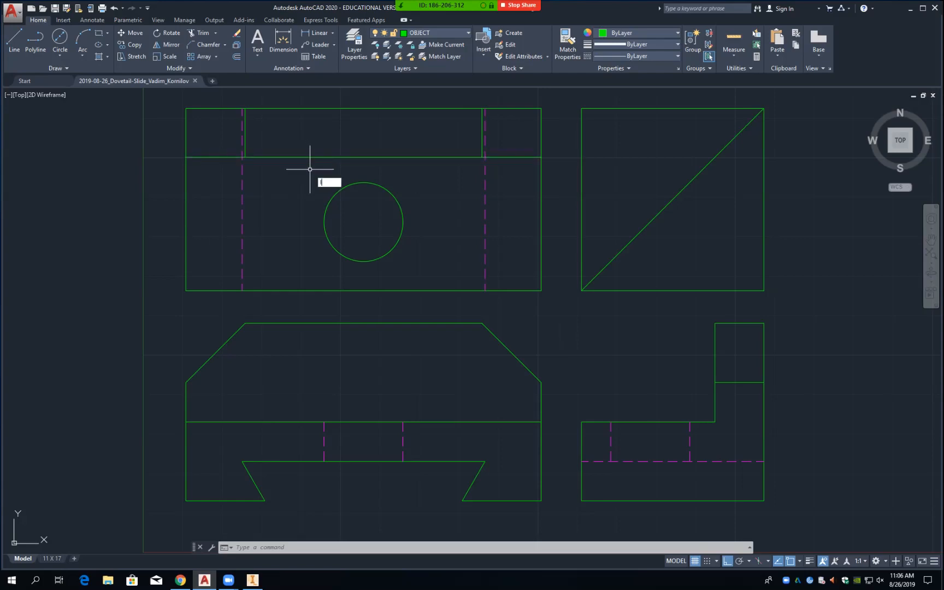
key(Return)
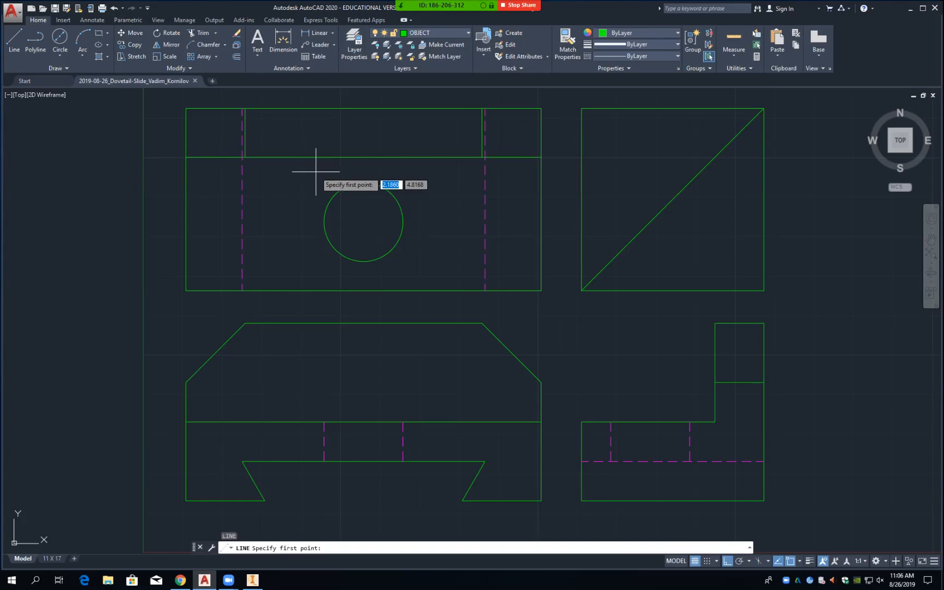
text(quad)
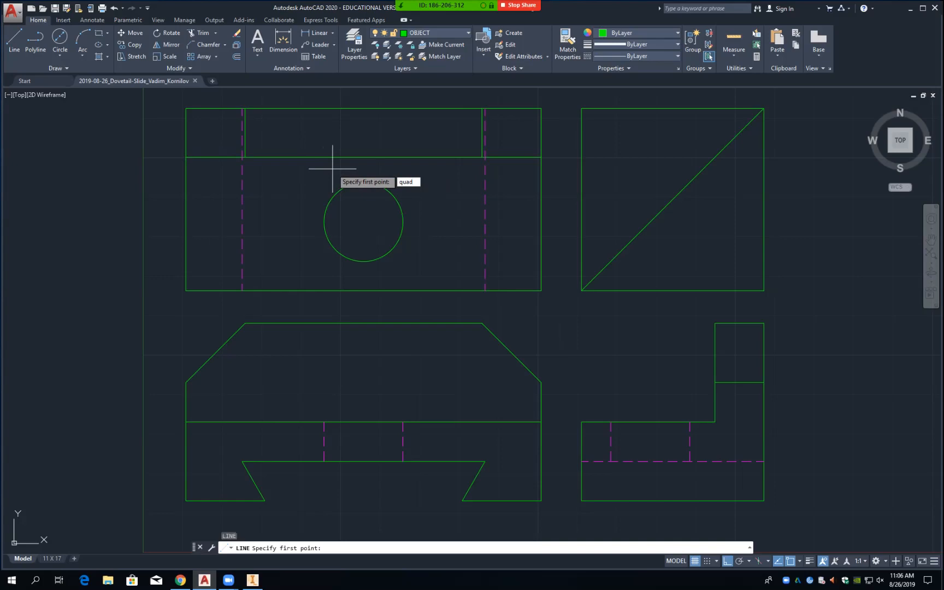
key(Return)
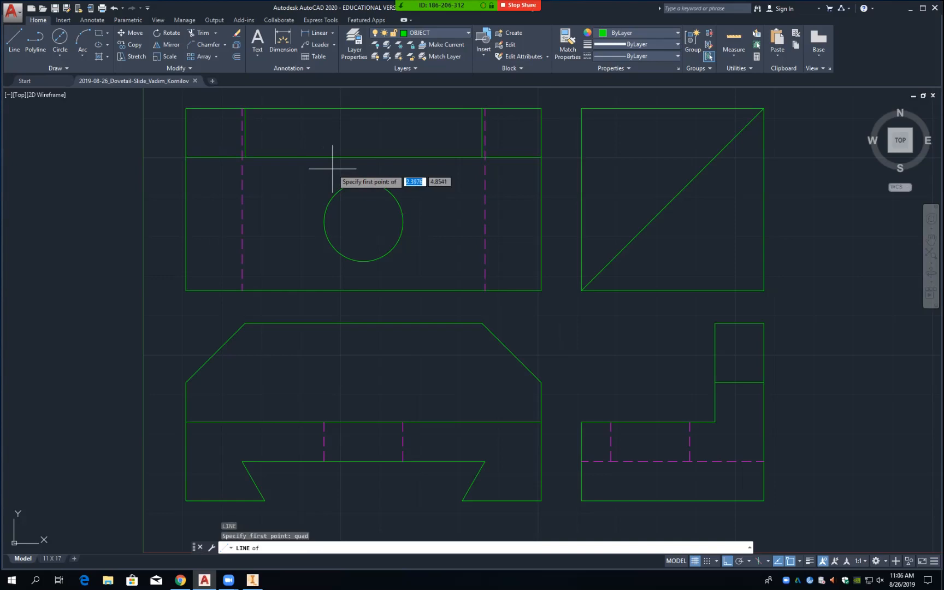
click(363, 182)
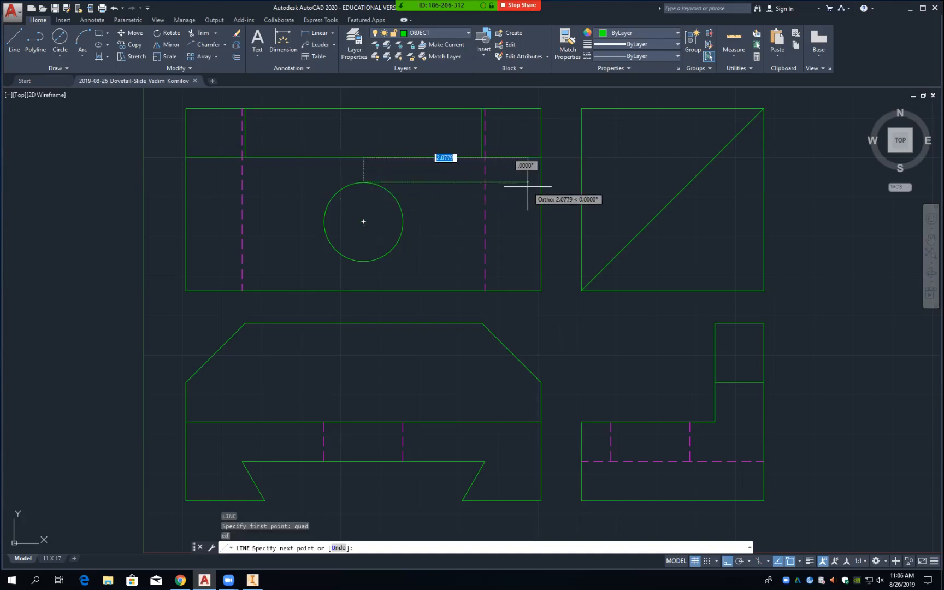
text(perp)
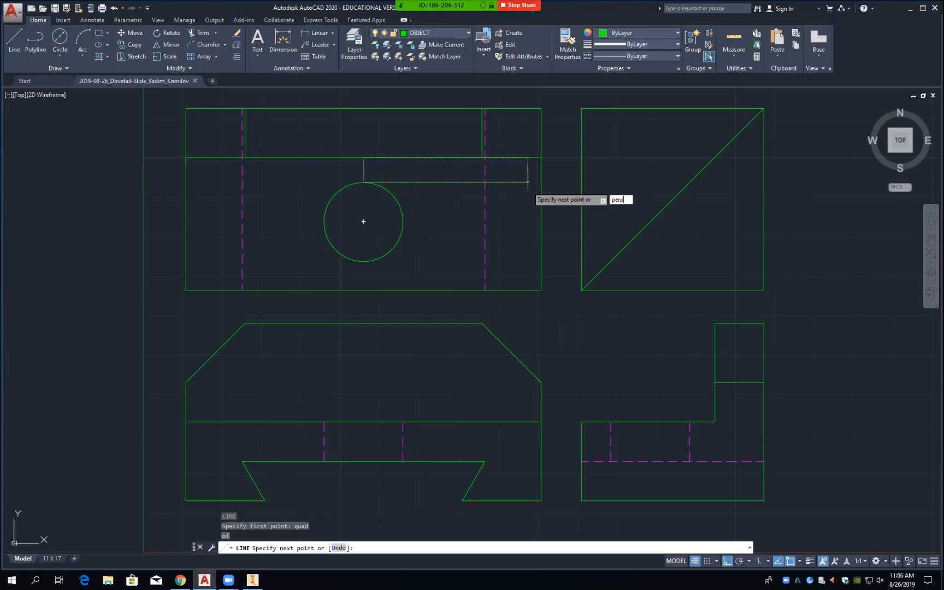
key(Return)
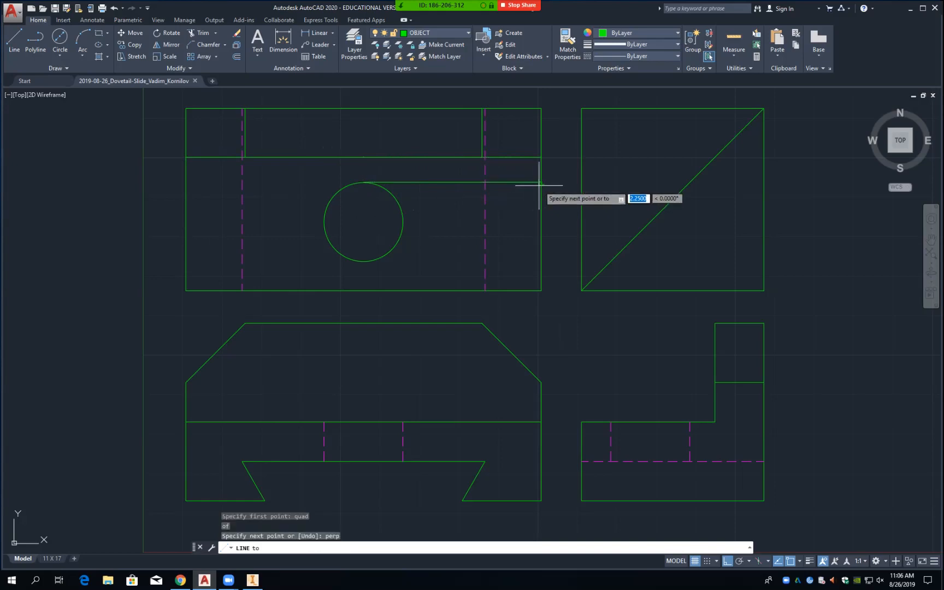
click(540, 185)
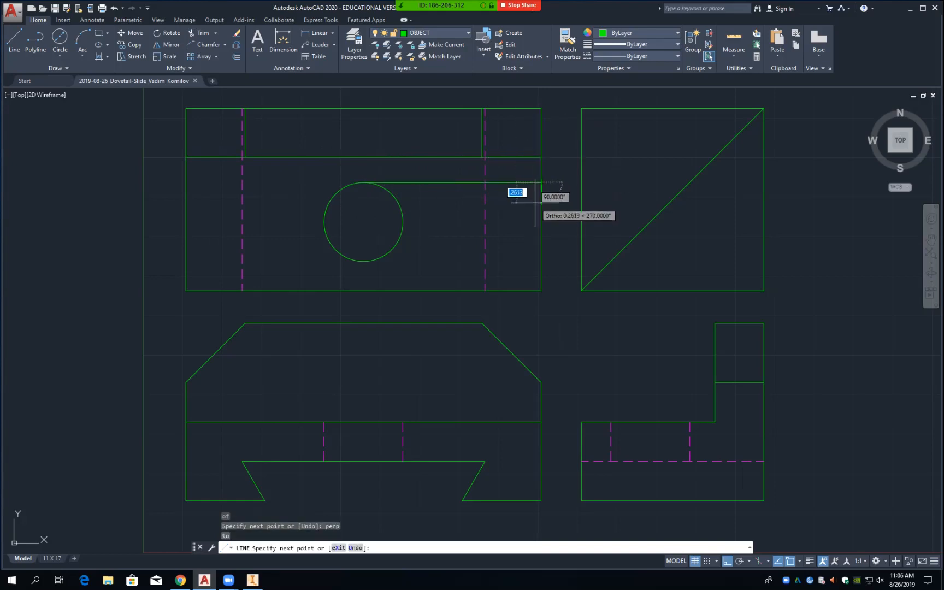
key(Return)
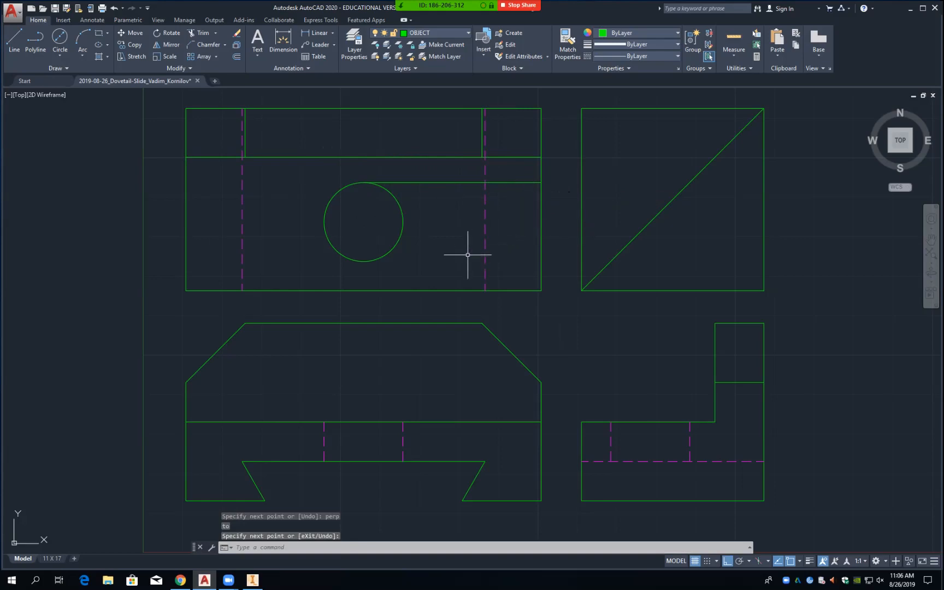
Step: Draw a matching horizontal line from the circle's bottom quadrant to the right edge
right_click(454, 264)
click(475, 277)
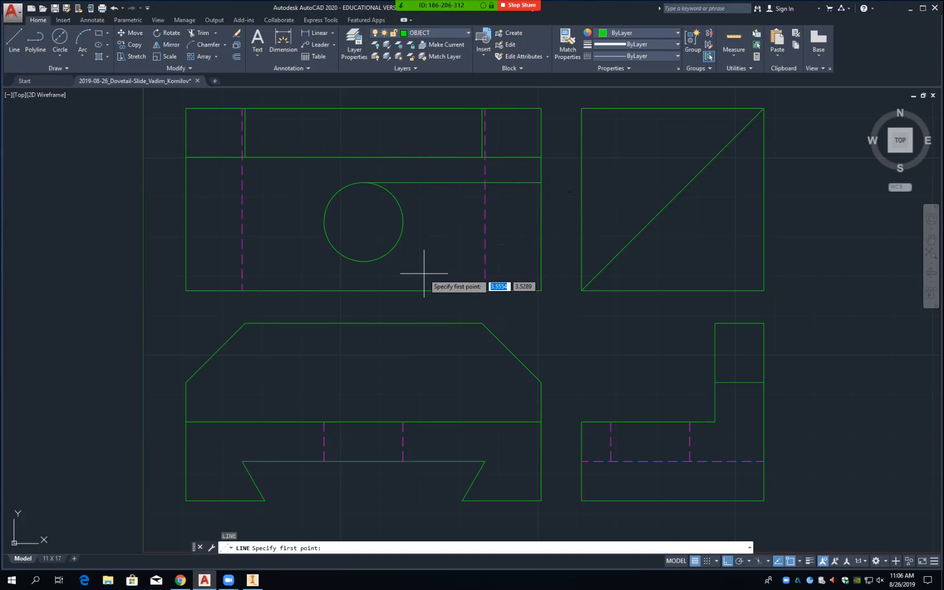
text(quad)
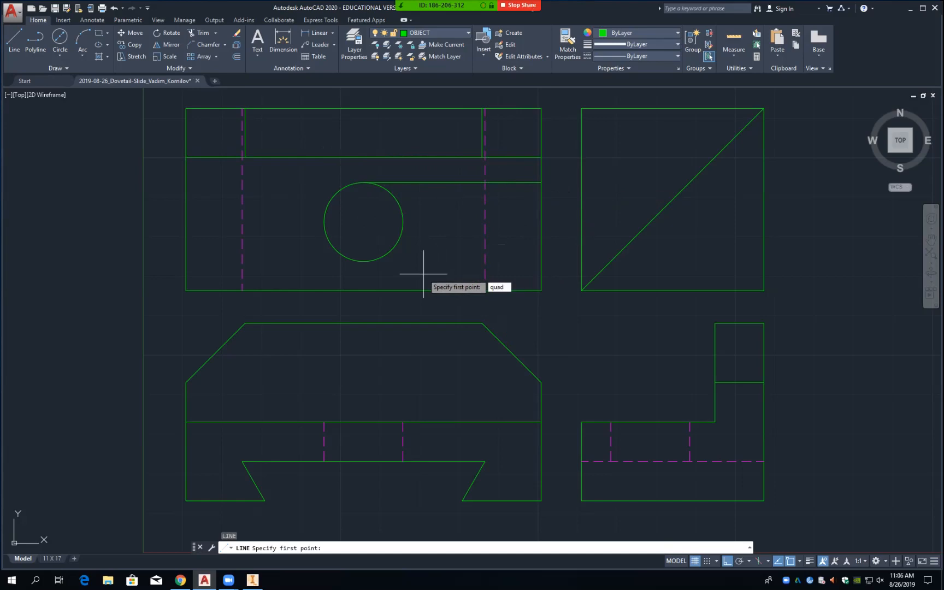
key(Return)
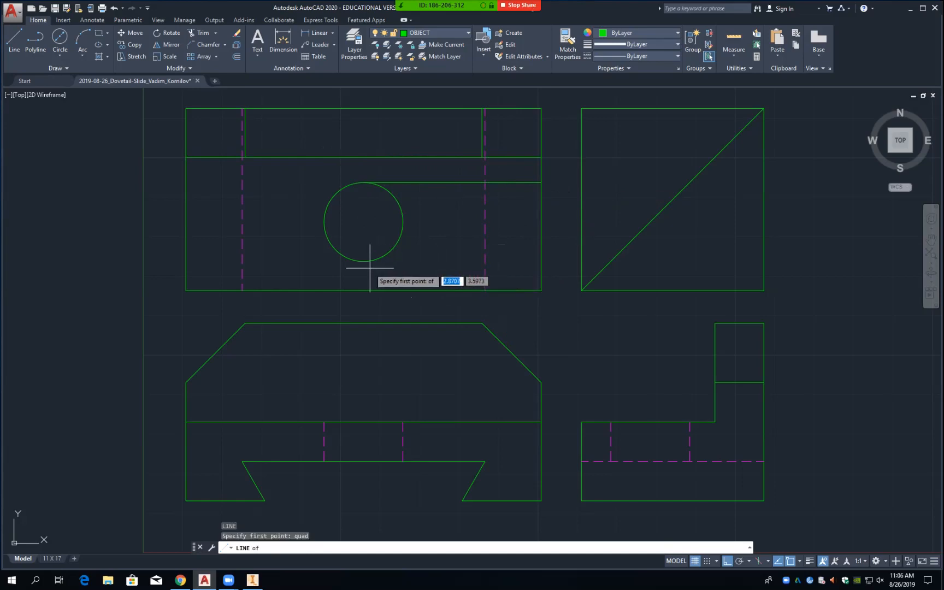
click(363, 262)
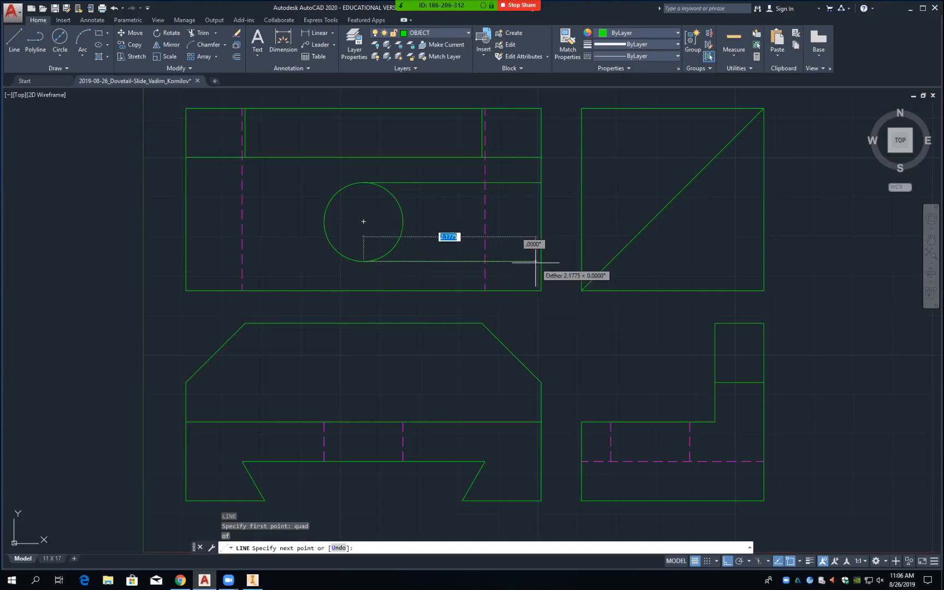
text(perp)
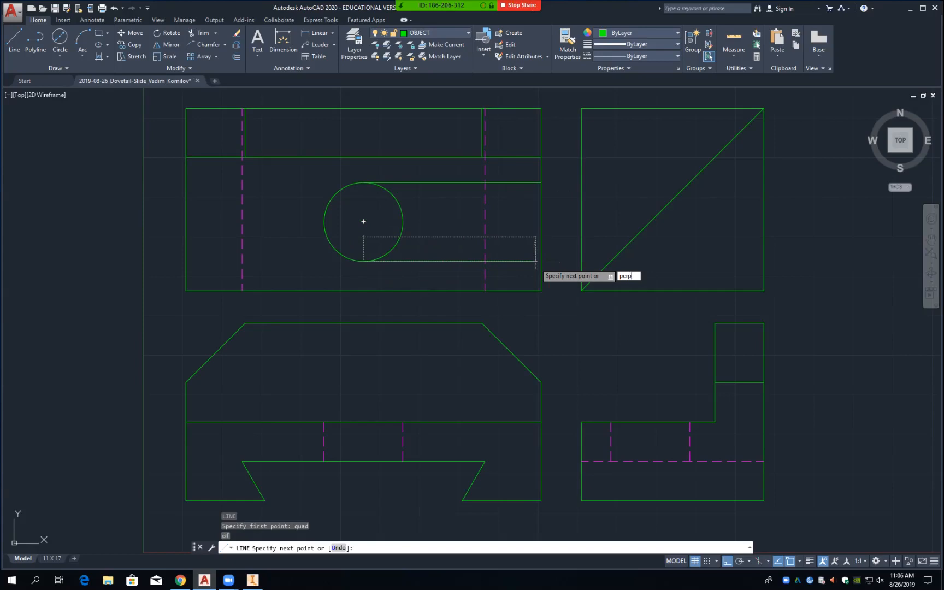
key(Return)
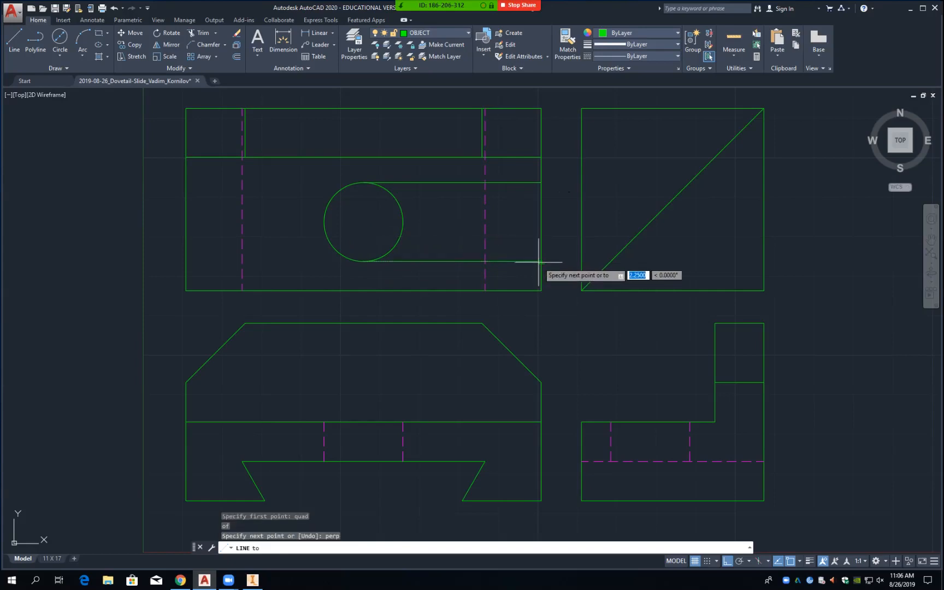
click(539, 262)
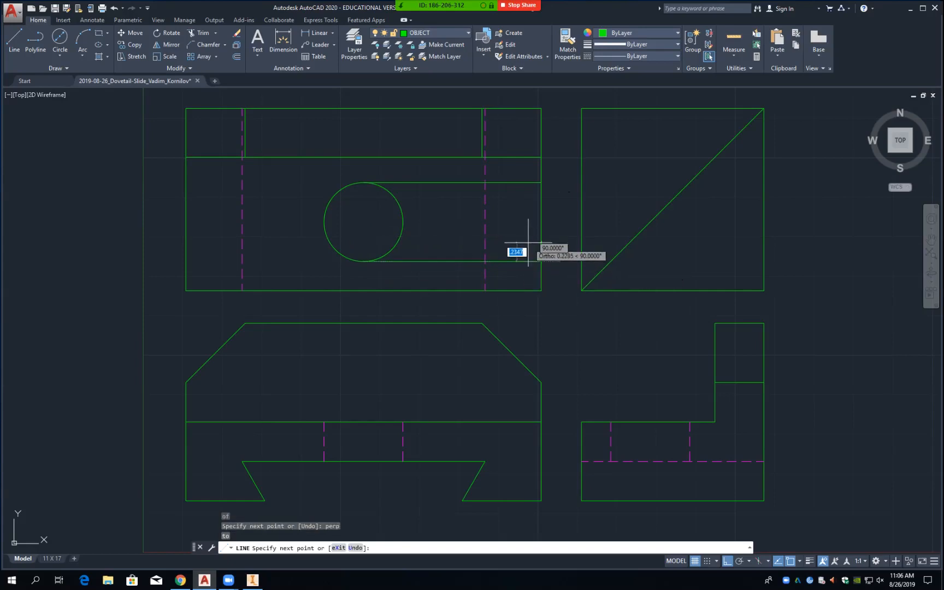
key(Return)
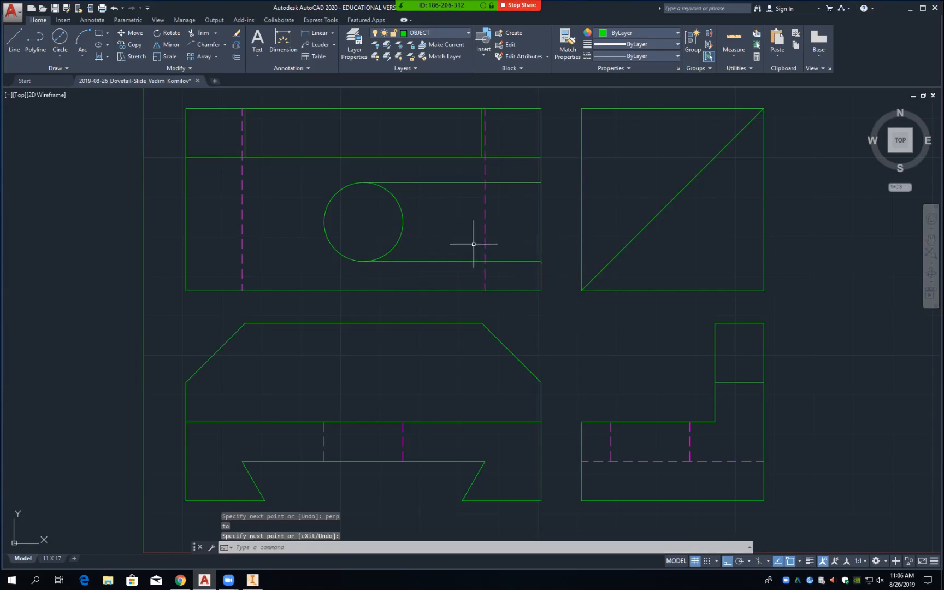
Step: Extend the lines above and below the circle to the top view's left edge
text(ex)
key(Return)
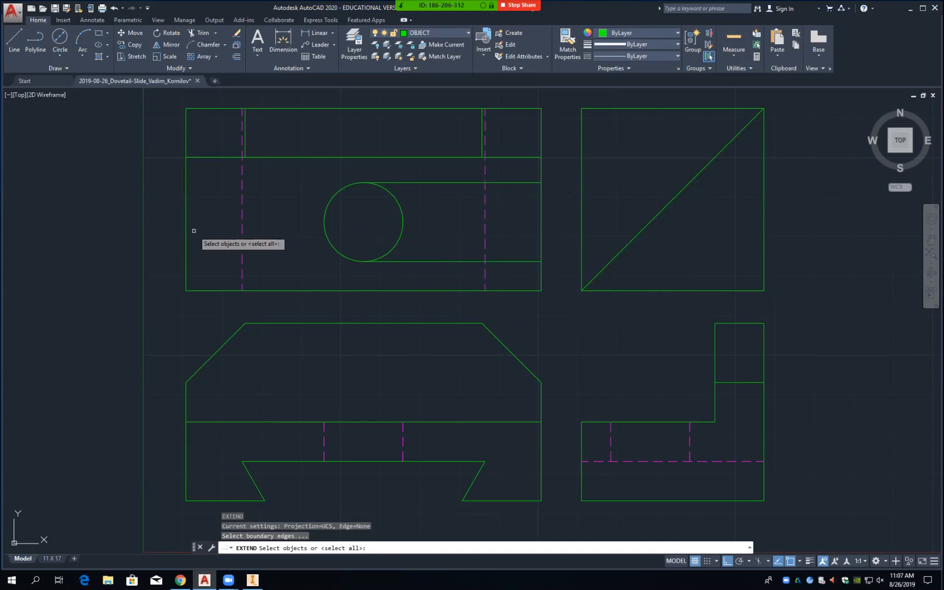
click(185, 231)
key(Return)
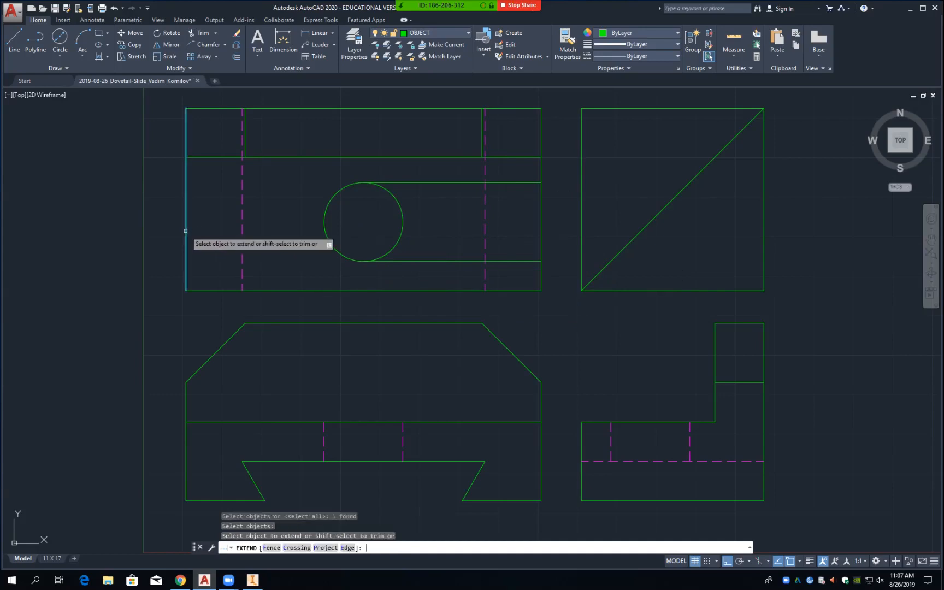
click(411, 182)
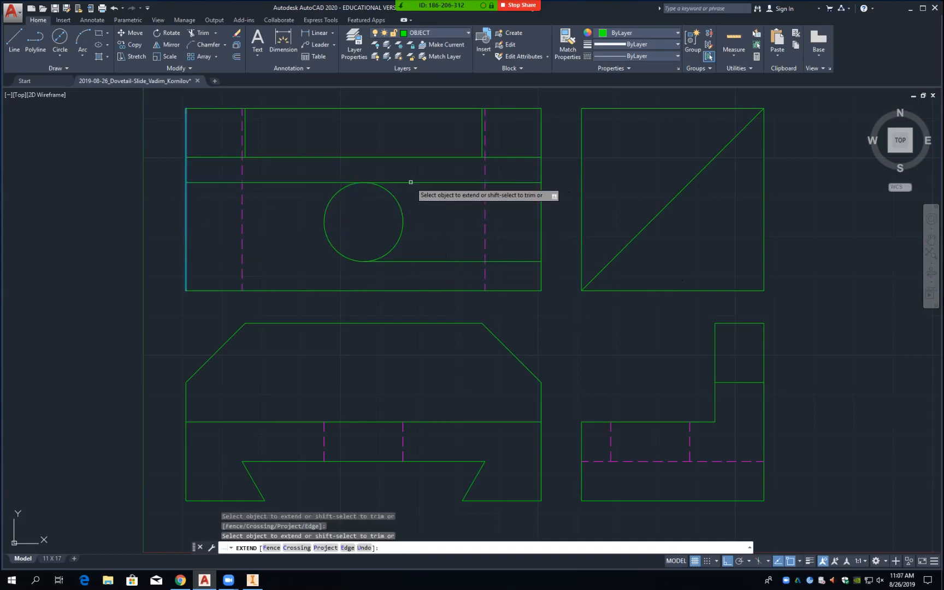
click(419, 260)
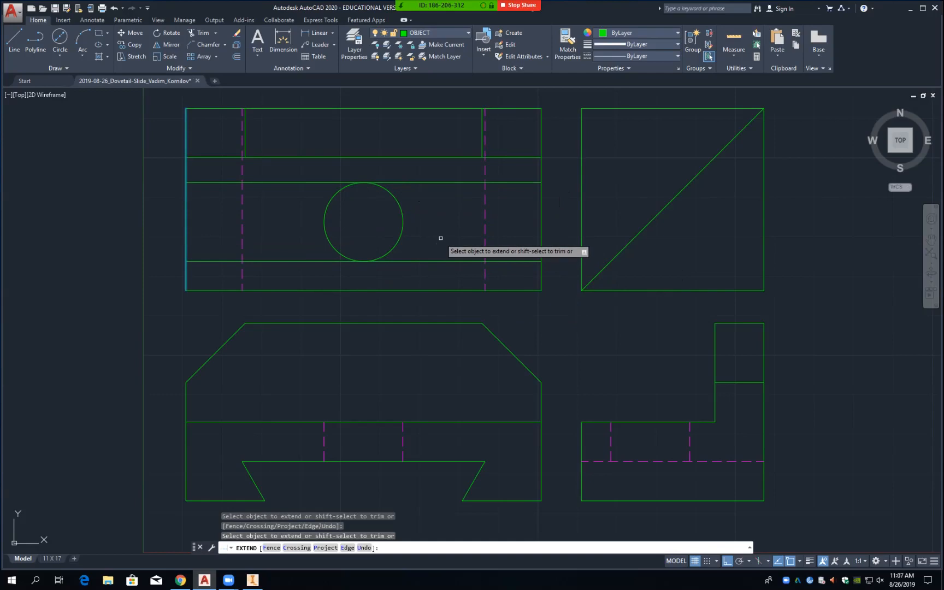
key(Return)
Step: Draw a vertical line from the circle's right quadrant perpendicular to the top edge
text(l)
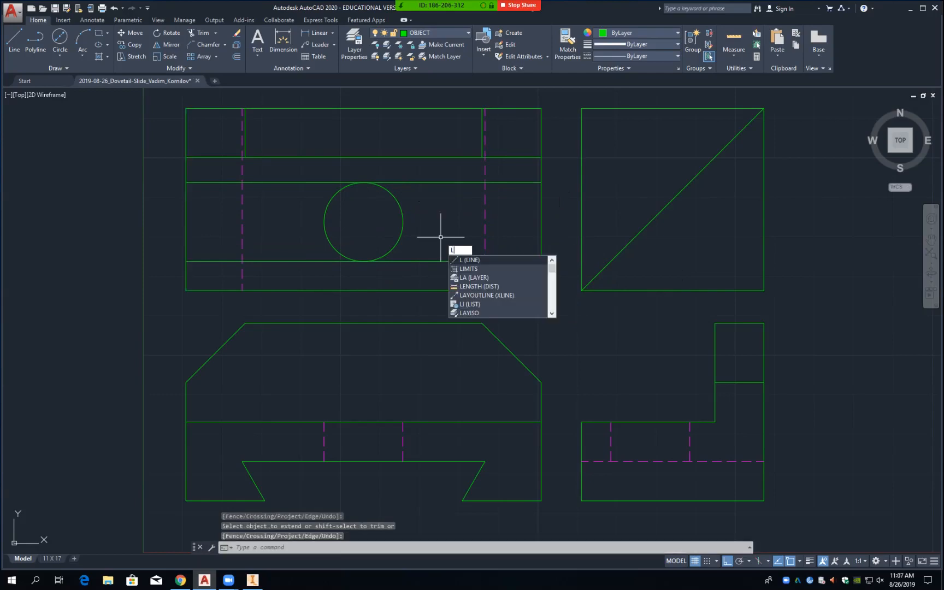
key(Return)
text(quad)
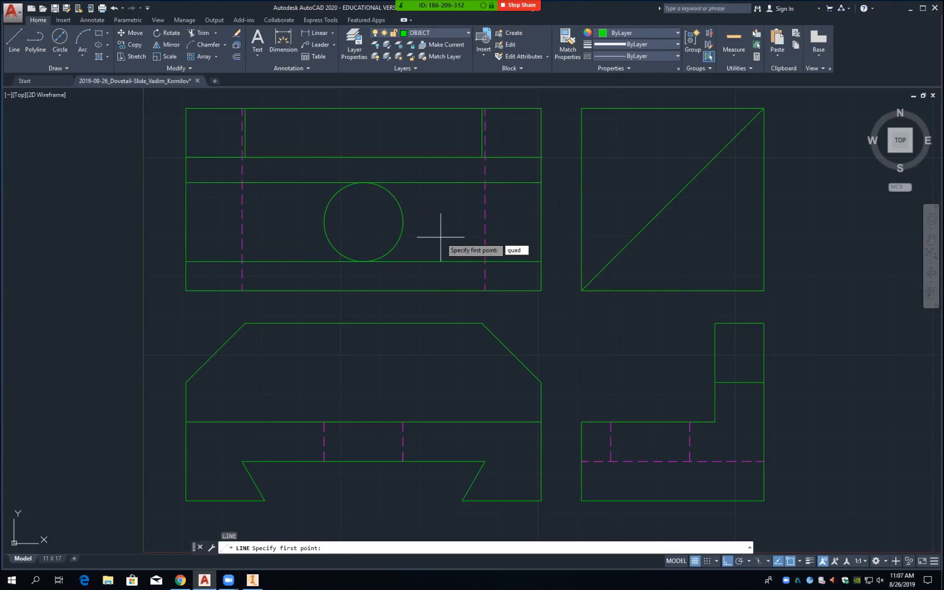
key(Return)
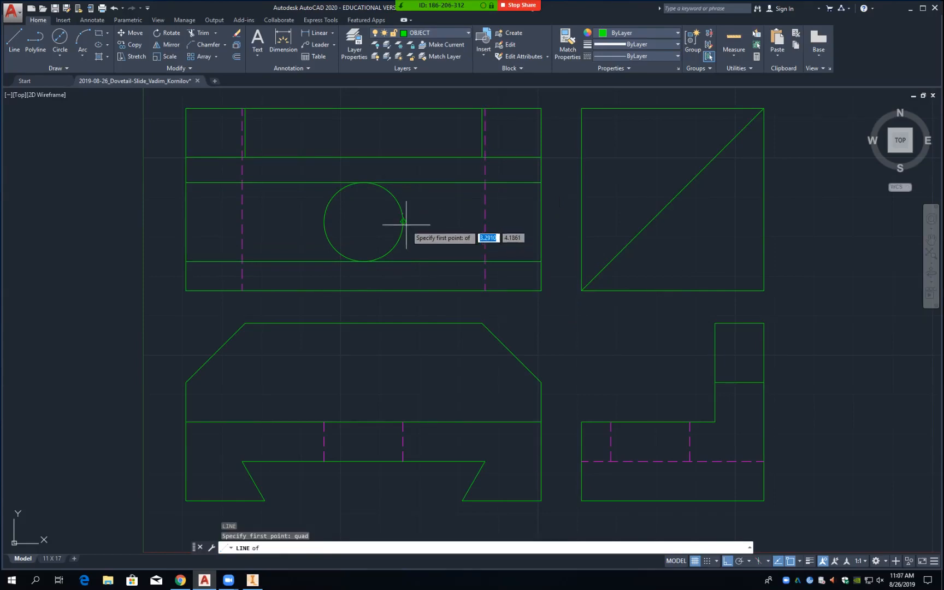
click(404, 222)
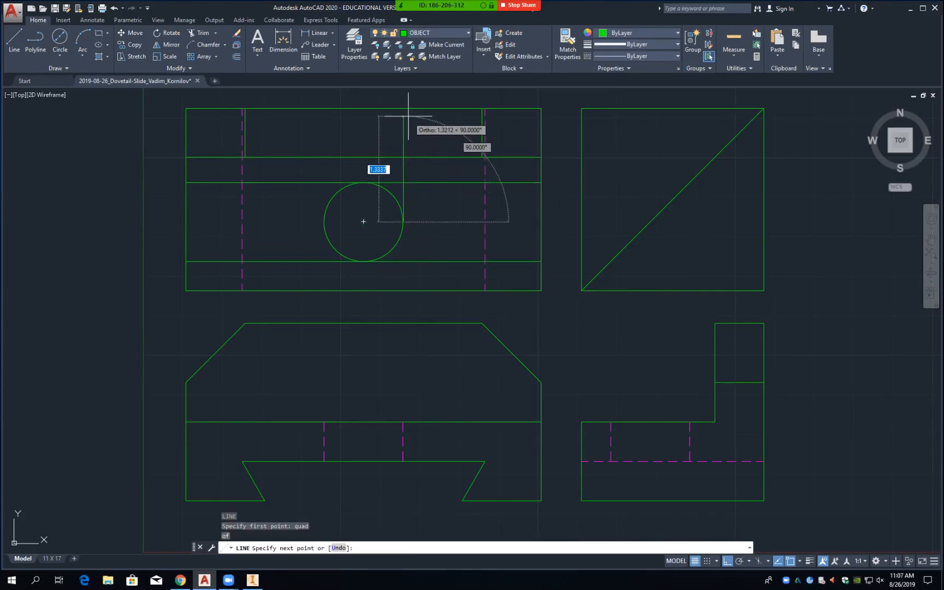
text(perp)
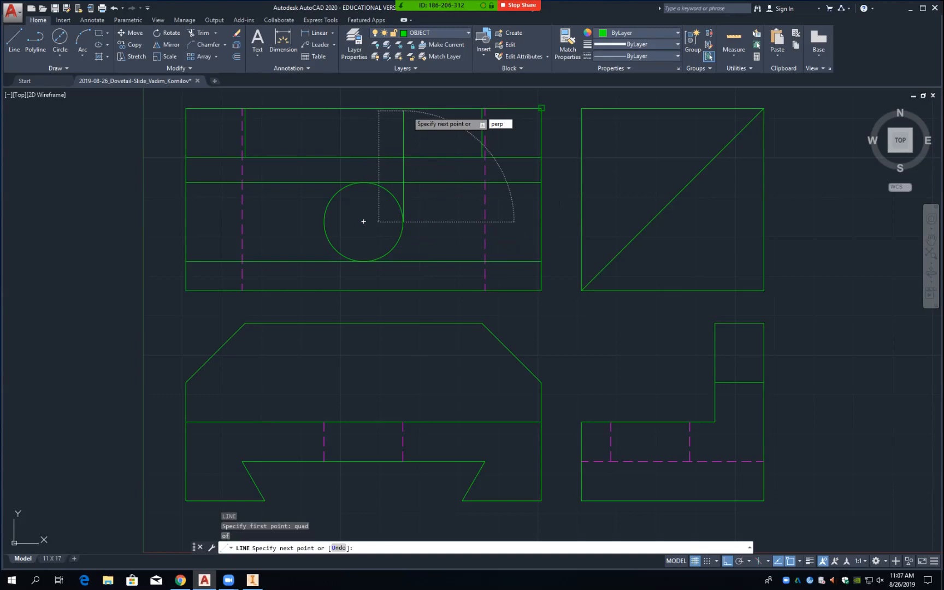
key(Return)
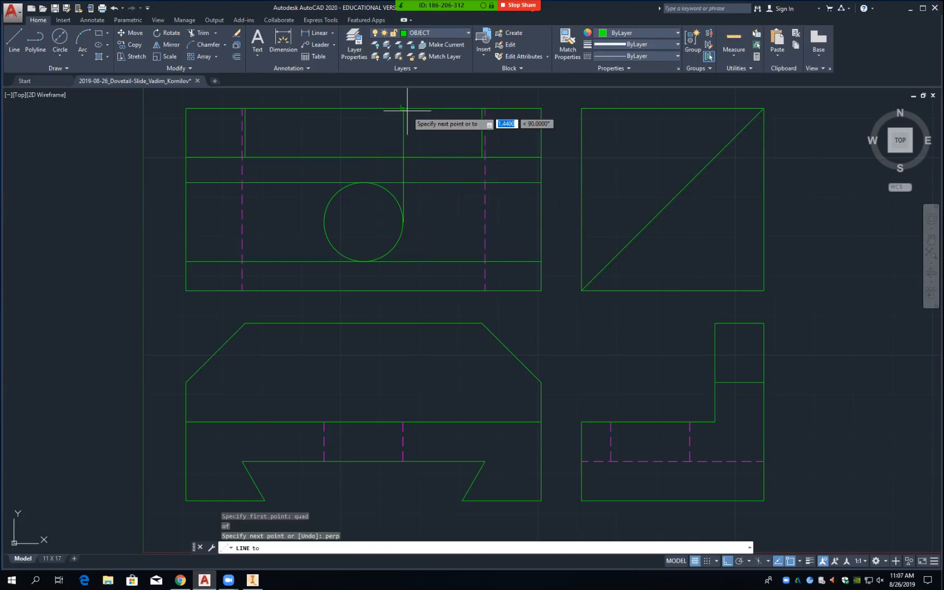
click(408, 104)
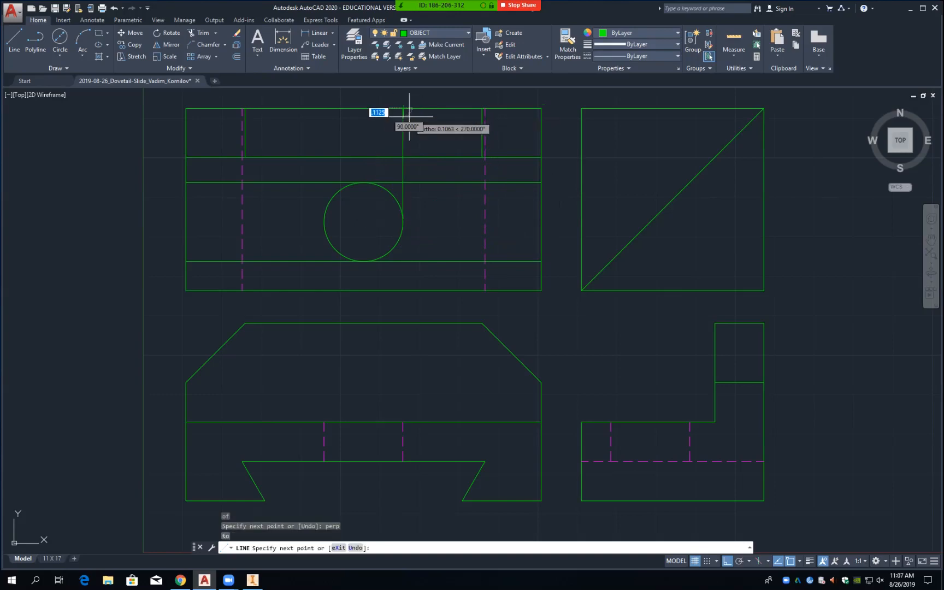
key(Return)
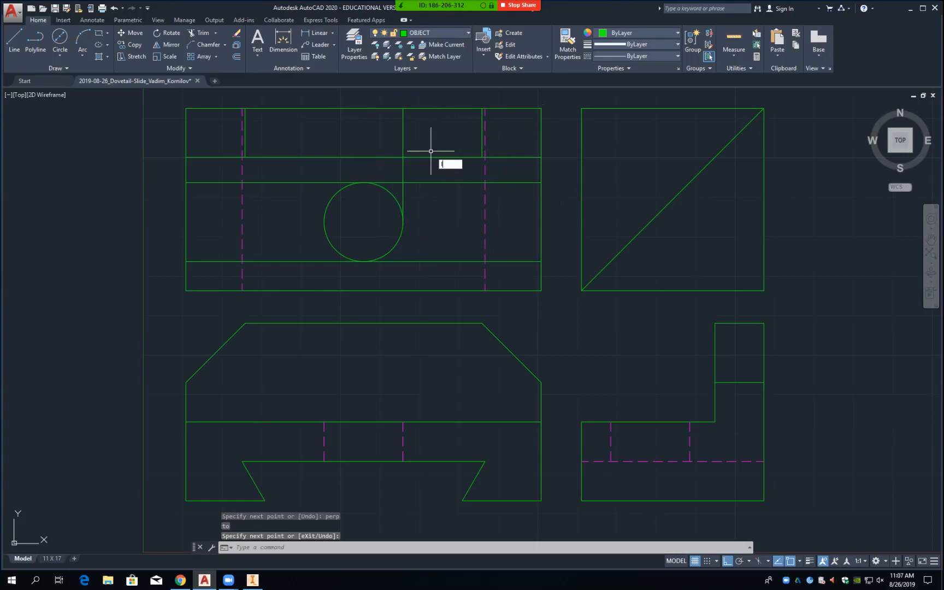
Step: Draw a matching vertical line from the circle's left quadrant to the top edge
key(Return)
text(q)
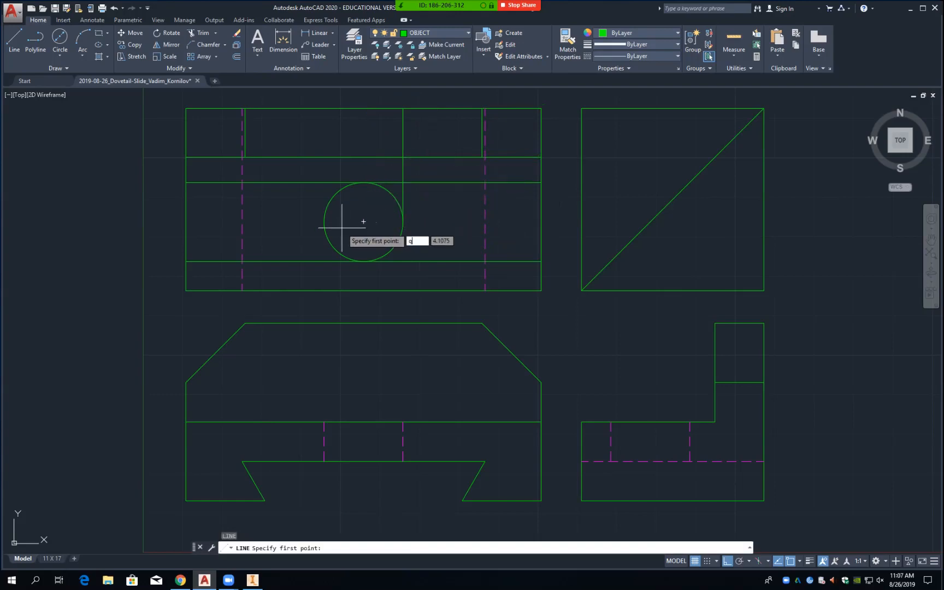
text(uad)
key(Return)
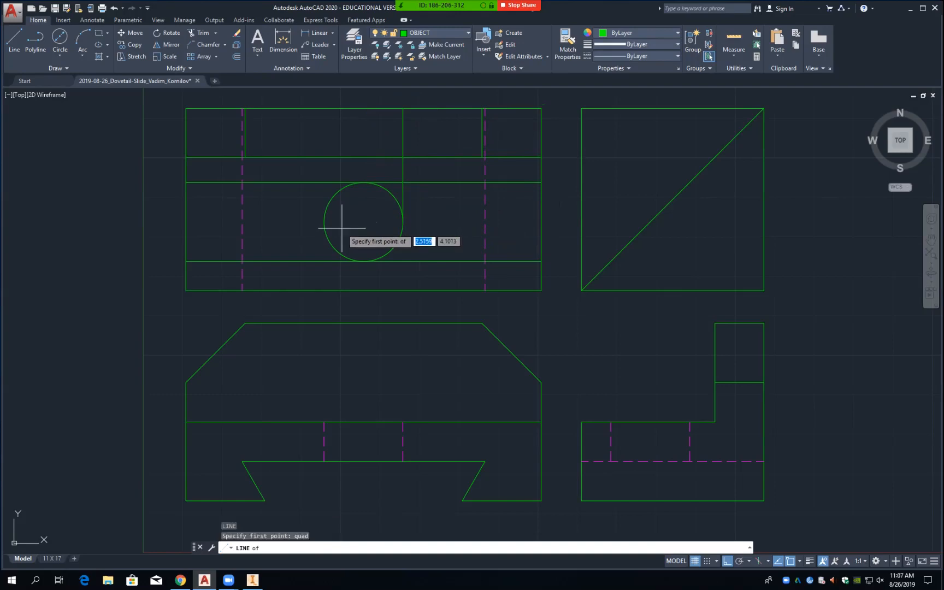
click(325, 226)
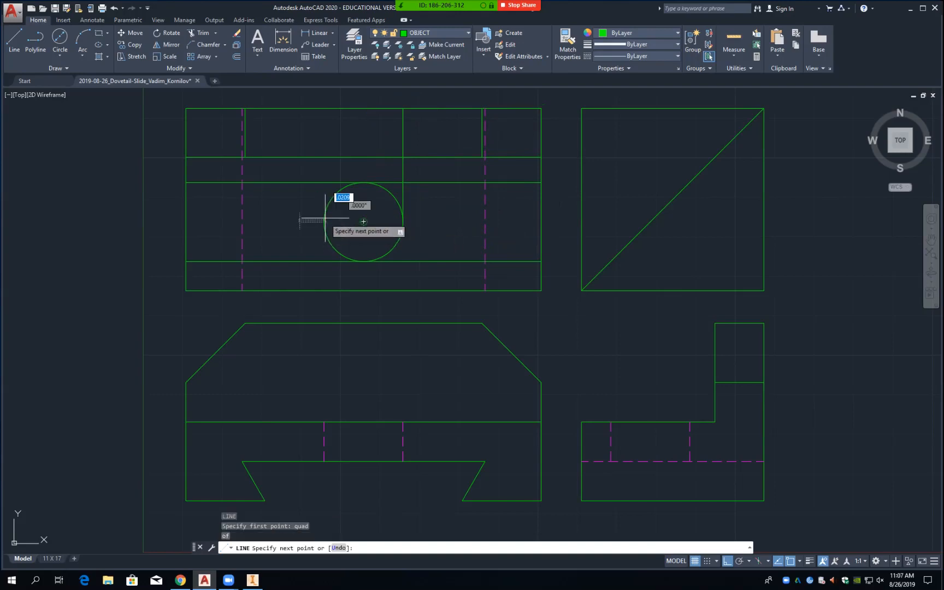
text(perp)
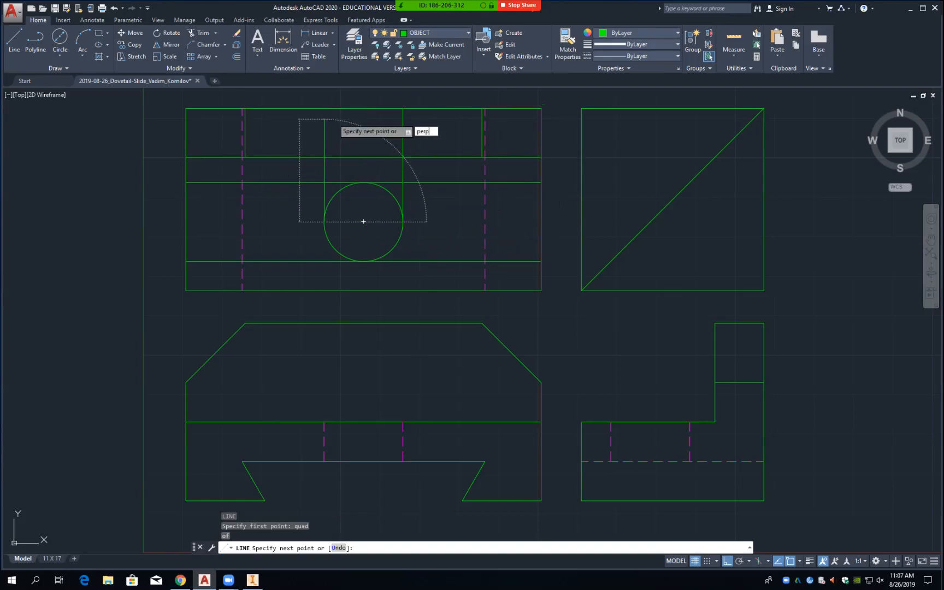
key(Return)
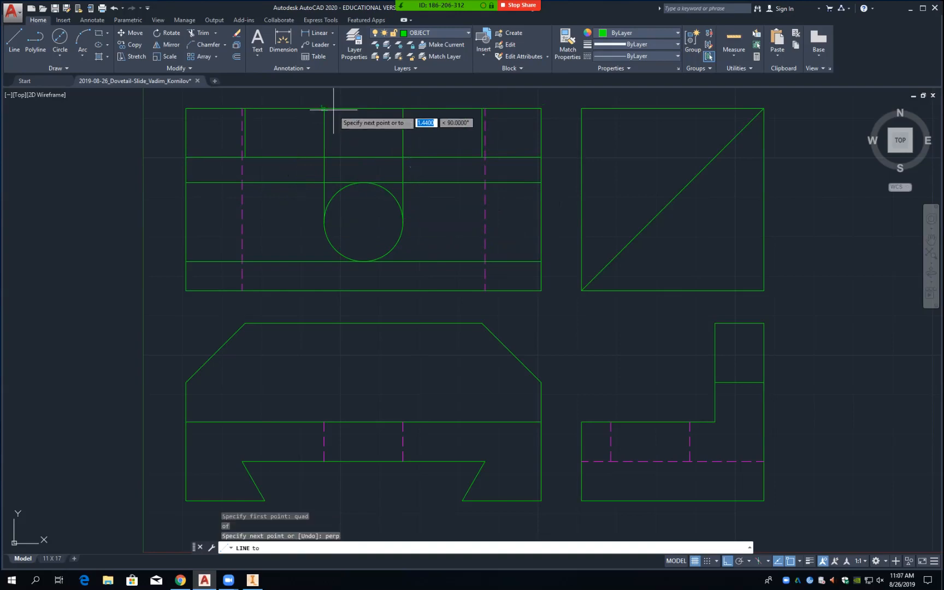
click(333, 109)
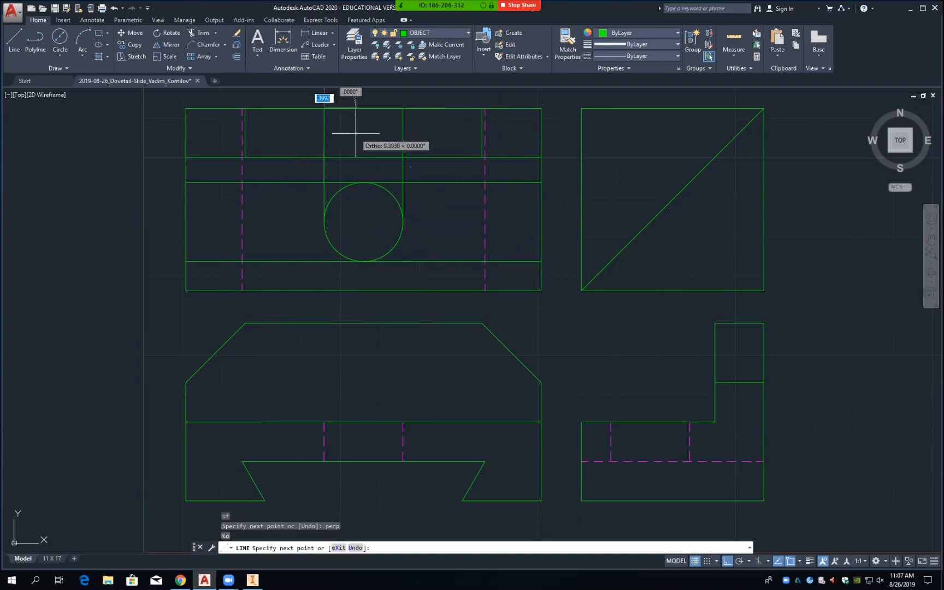
key(Return)
Step: Extend both hole-edge lines down to the view's bottom edge
text(ex)
key(Return)
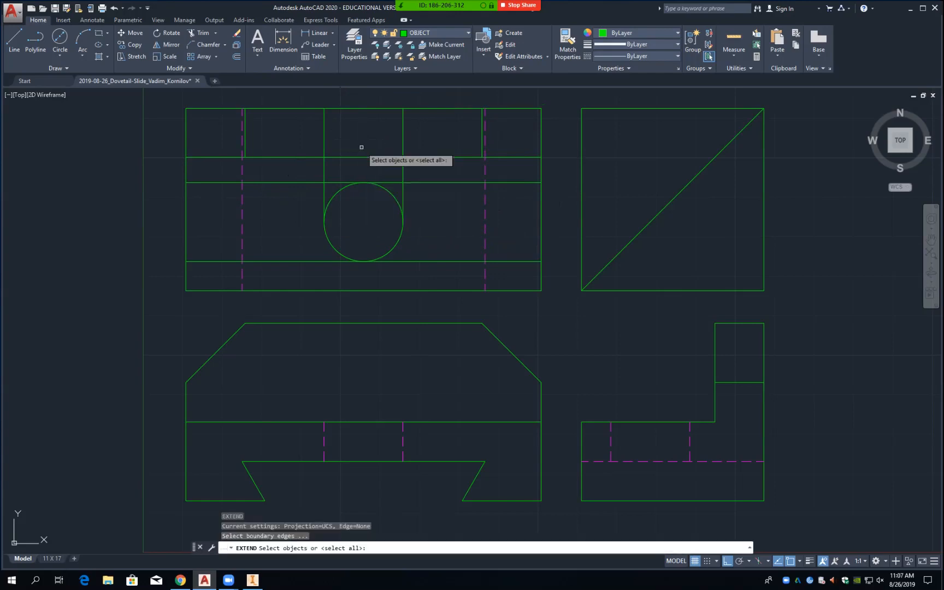
click(369, 291)
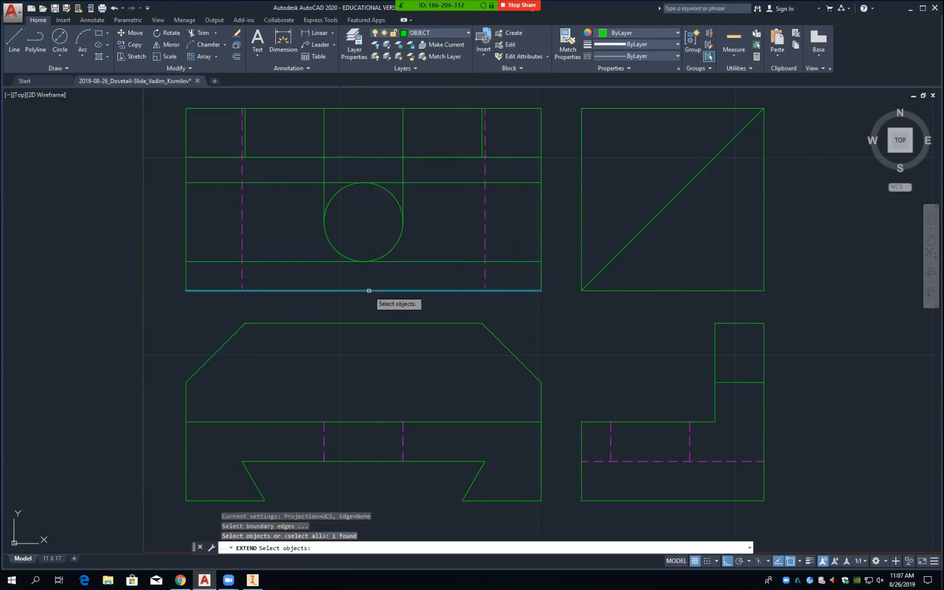
key(Return)
click(324, 204)
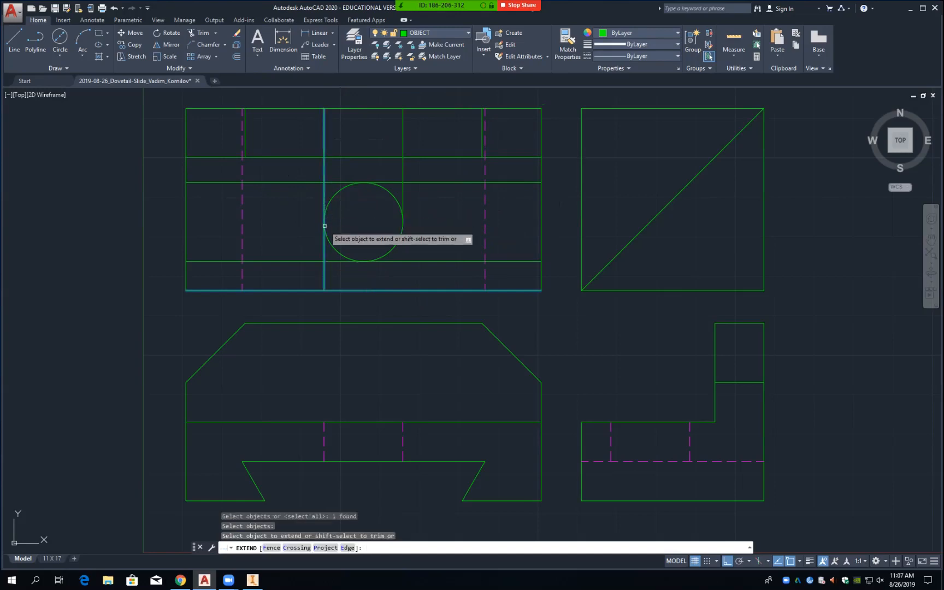
click(324, 202)
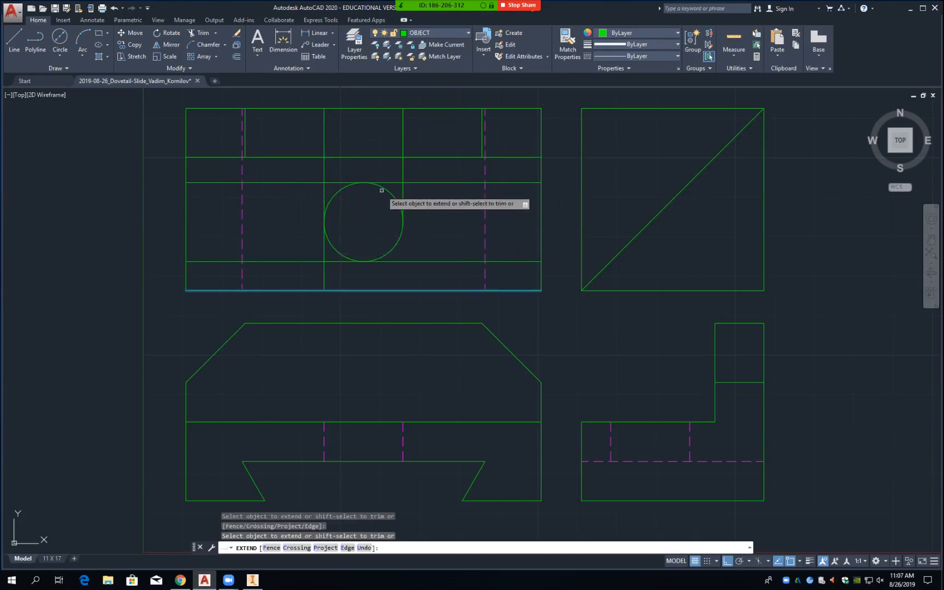
click(403, 203)
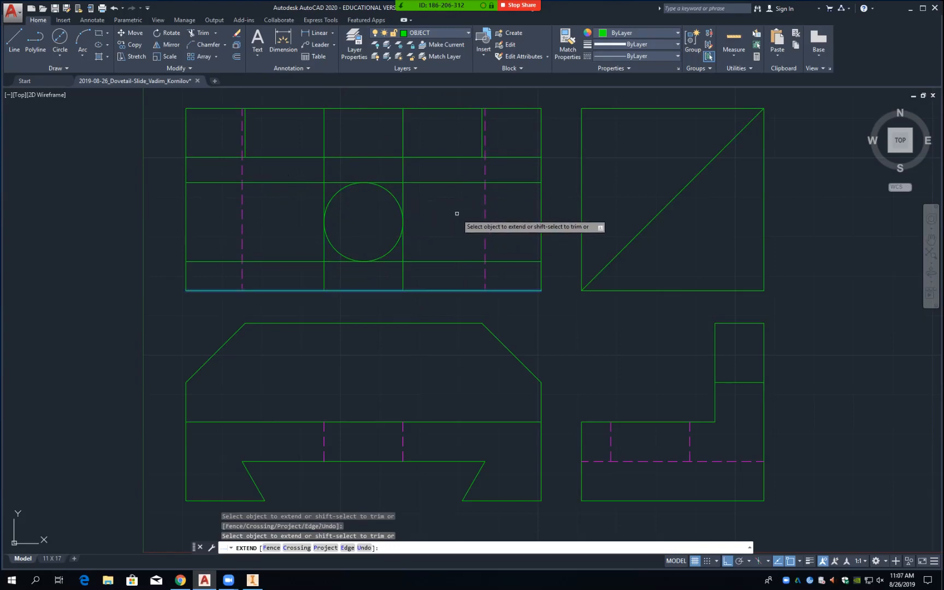
key(Return)
text(o)
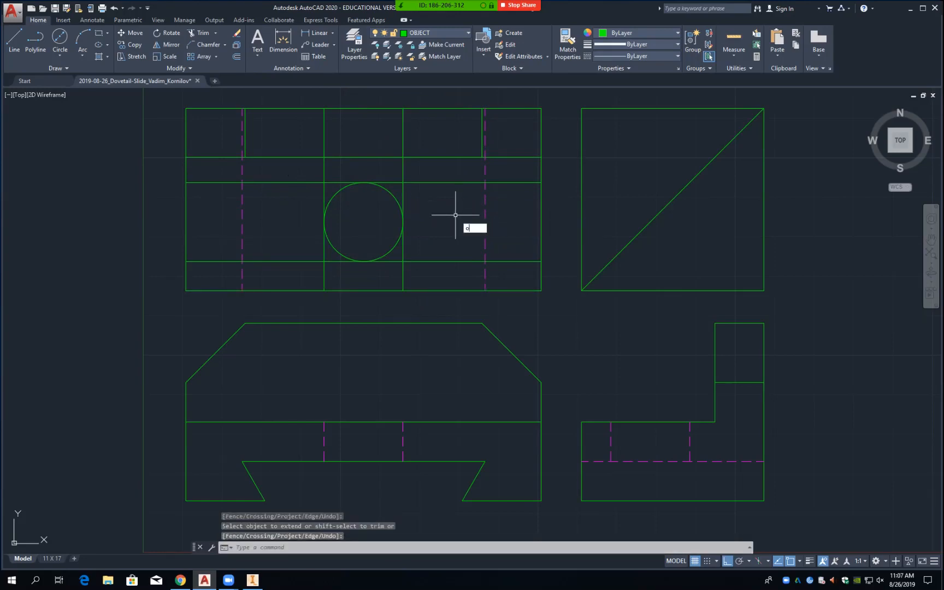
key(Return)
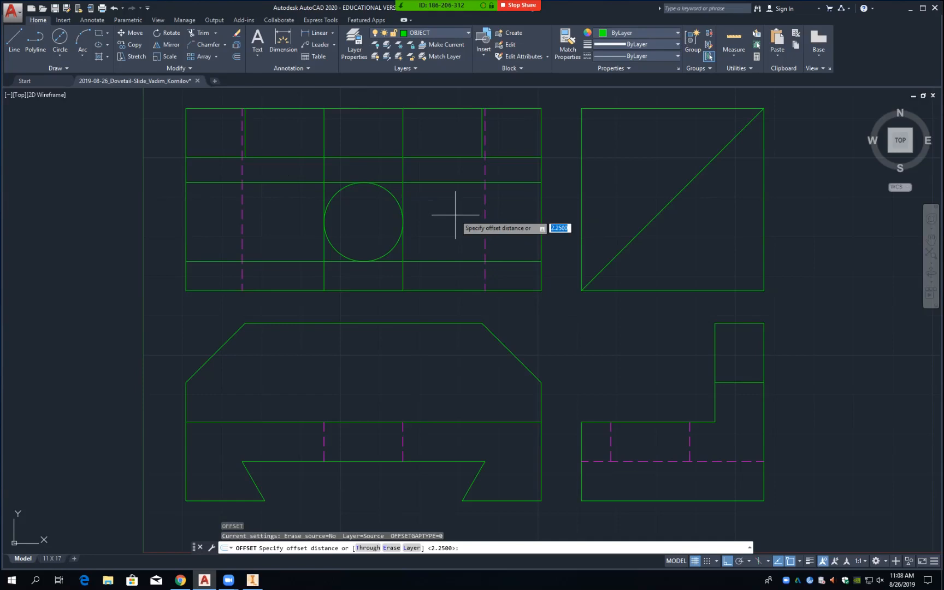
text(.)
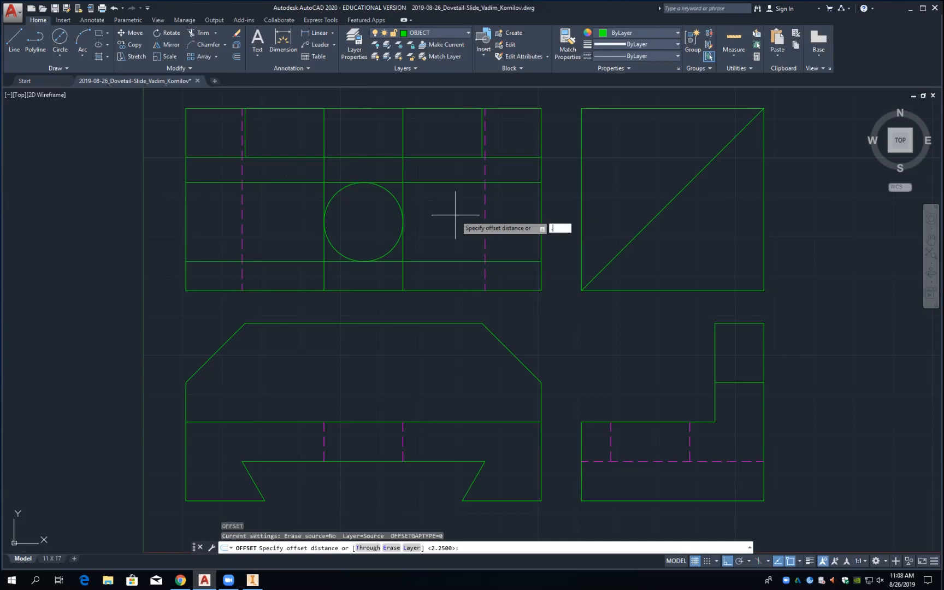
text(25)
key(Return)
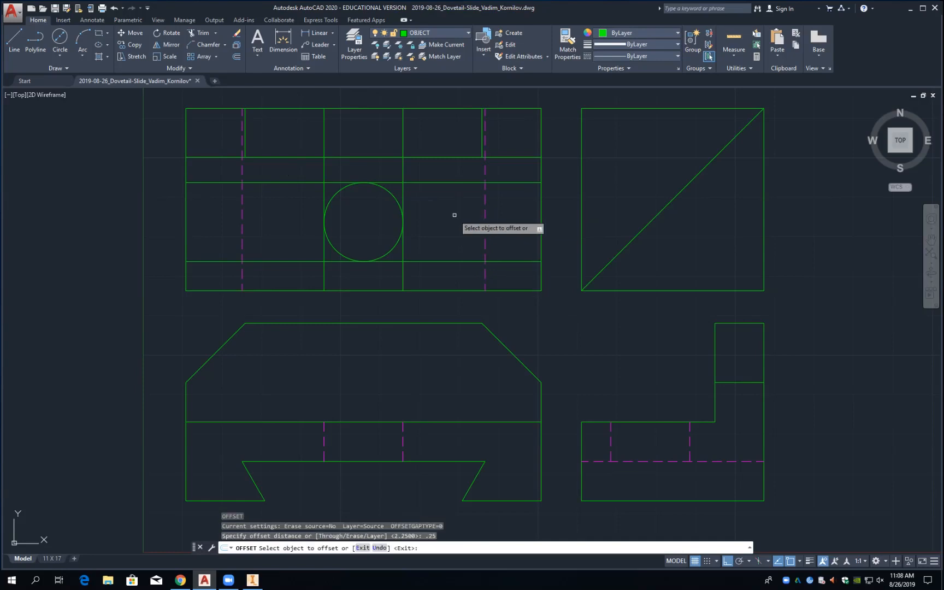
click(405, 198)
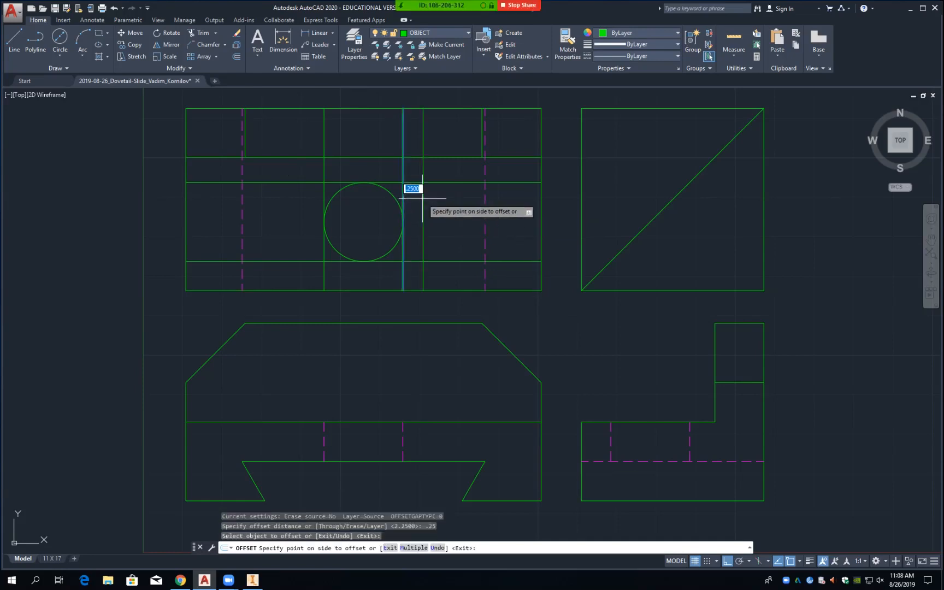
click(418, 193)
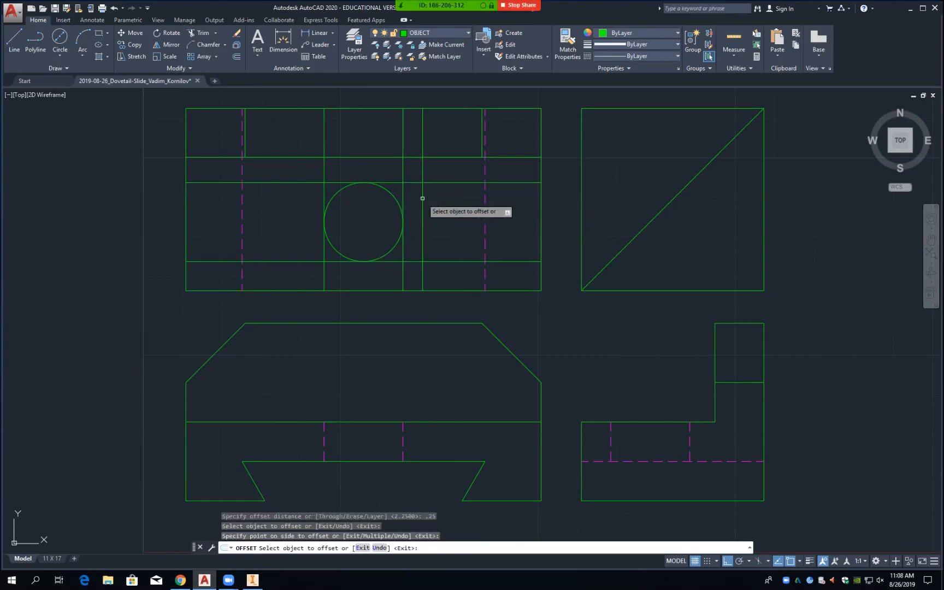
click(324, 192)
click(314, 190)
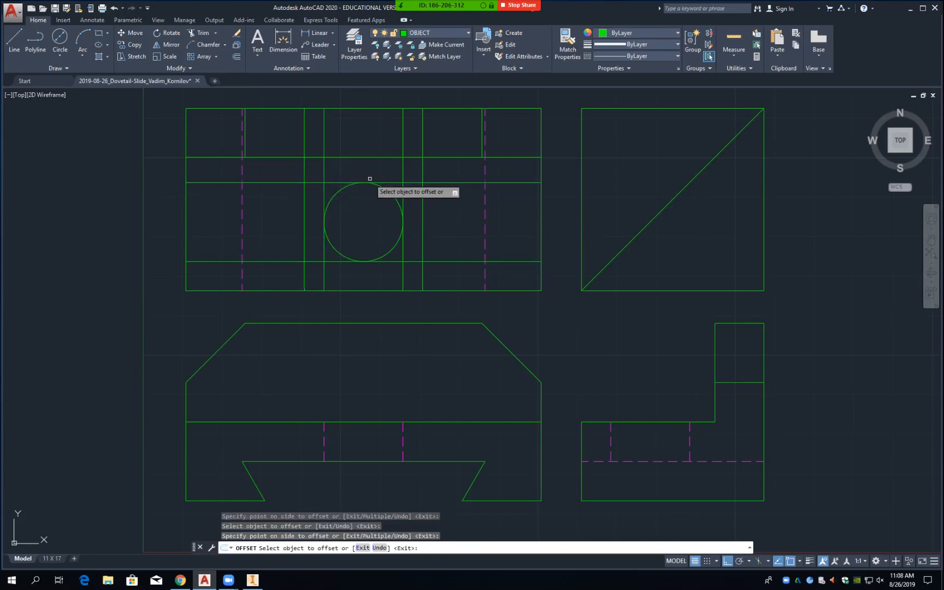
click(388, 183)
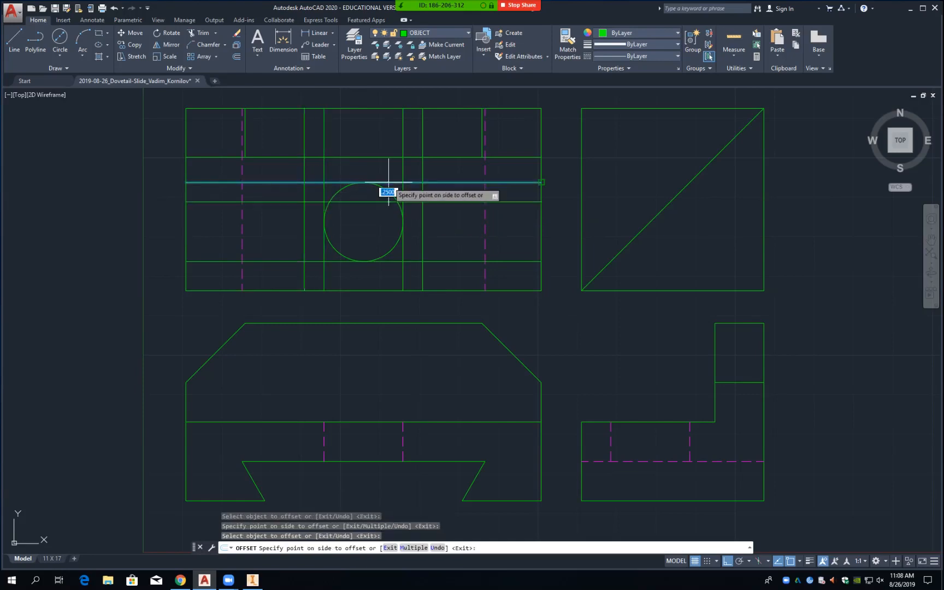
click(387, 156)
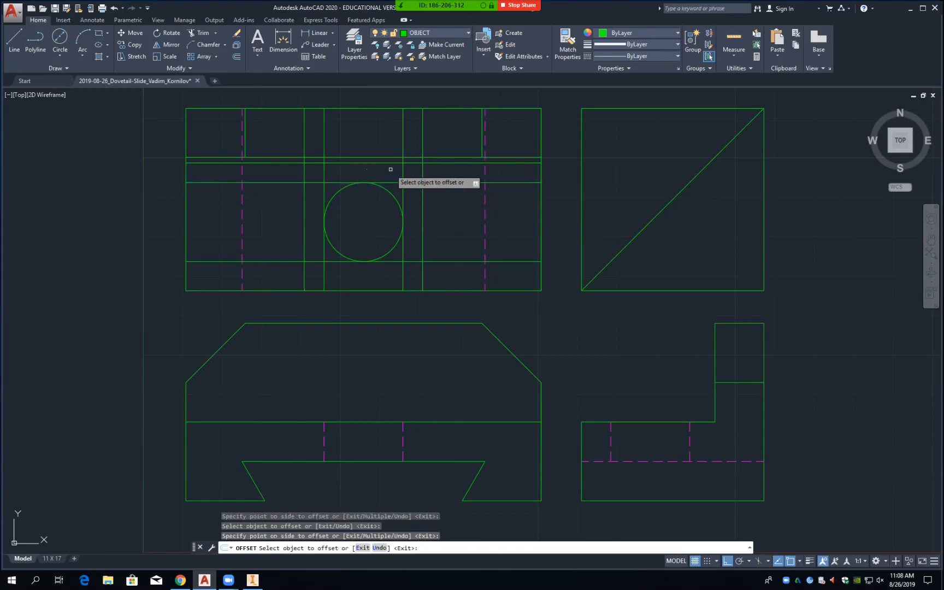
click(395, 262)
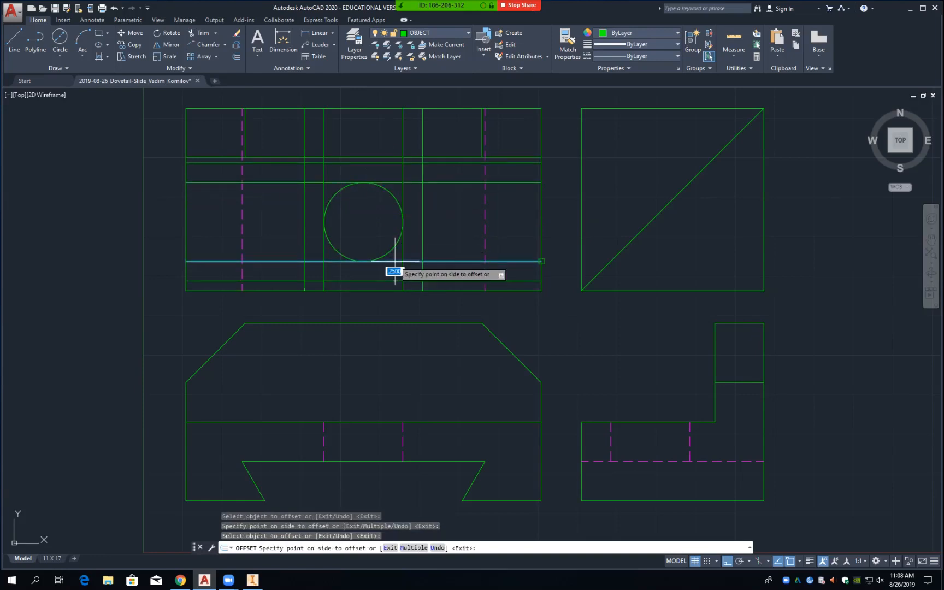
click(394, 272)
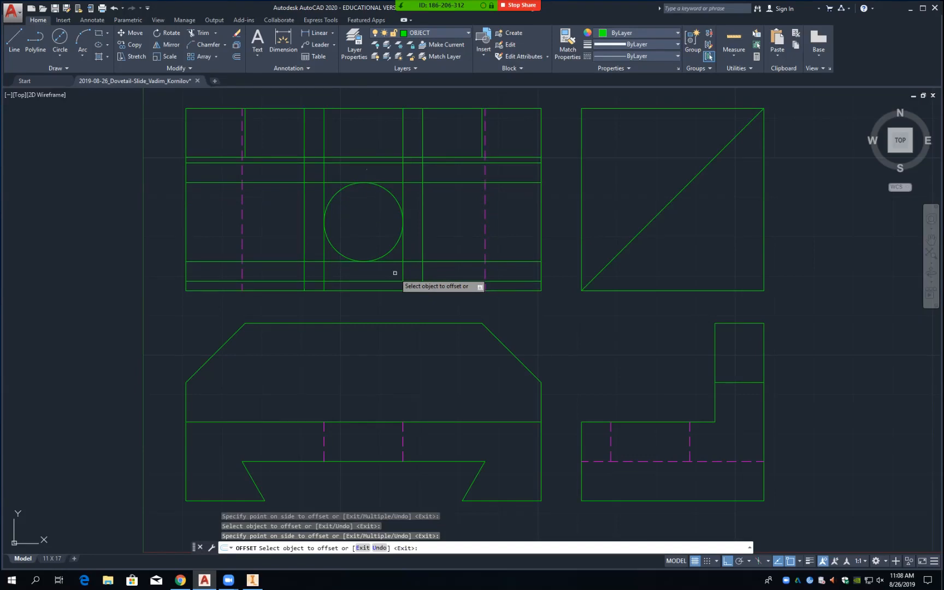
text(l)
key(Return)
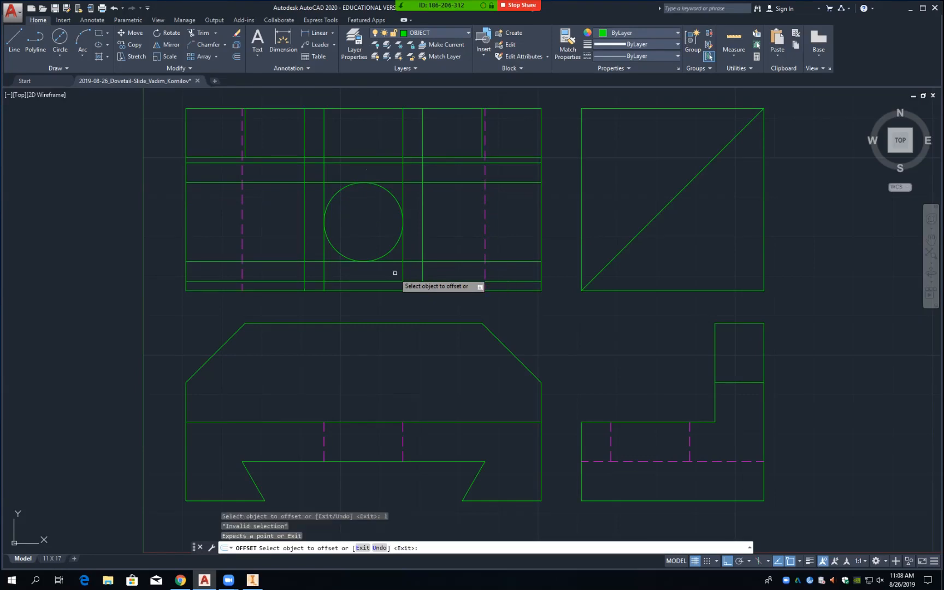
text(cen)
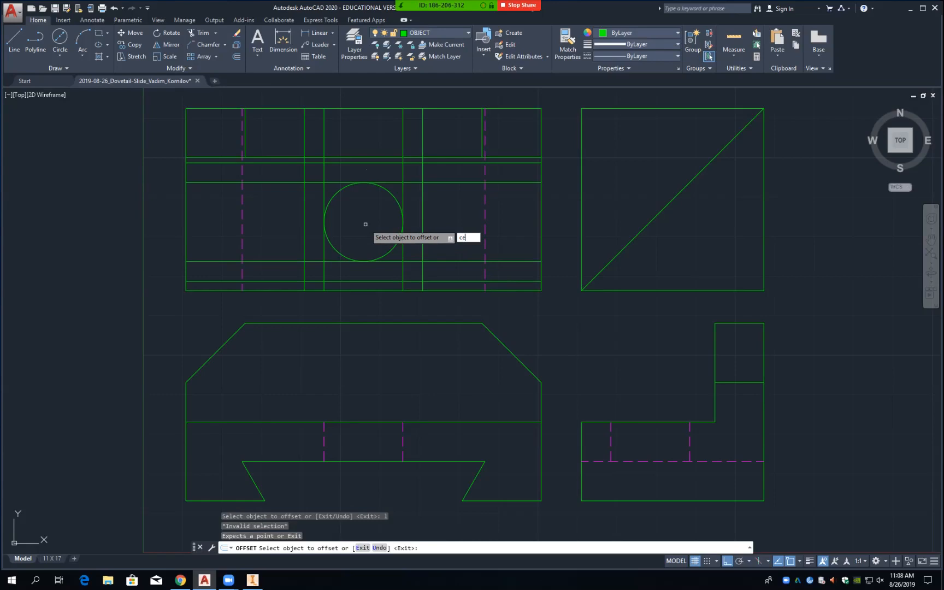
key(Return)
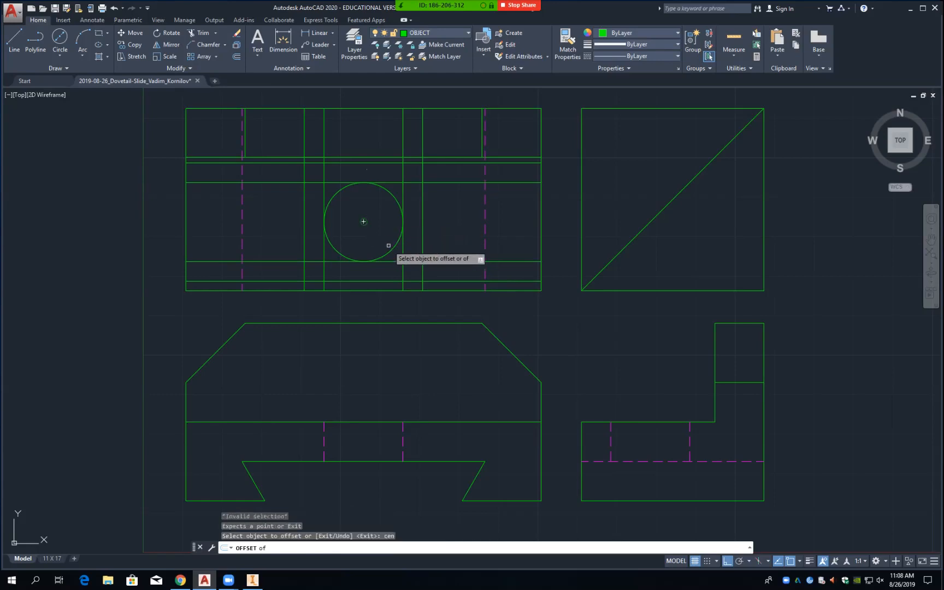
click(364, 222)
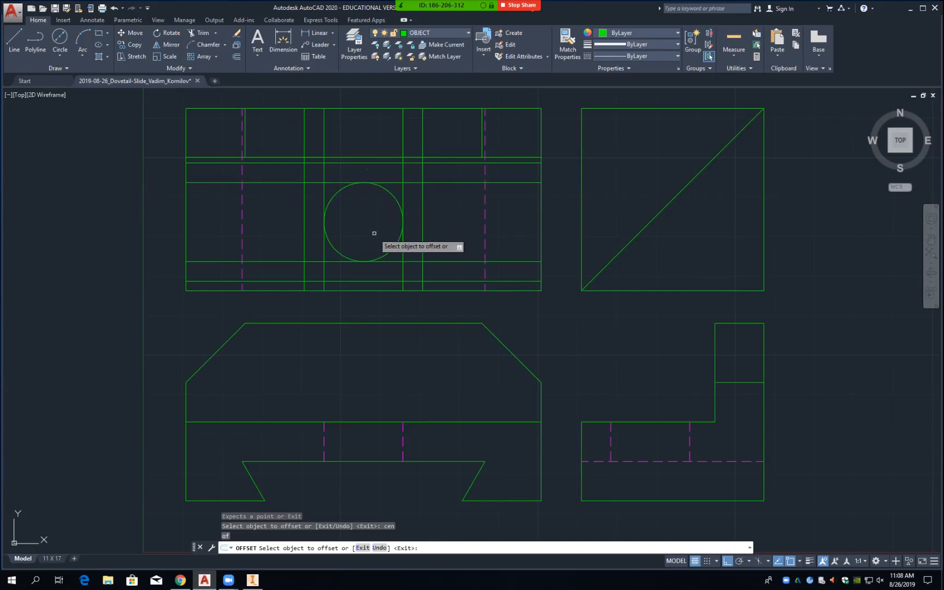
key(Return)
Step: Draw a vertical line from the circle's centre perpendicular to the upper horizontal line
text(l)
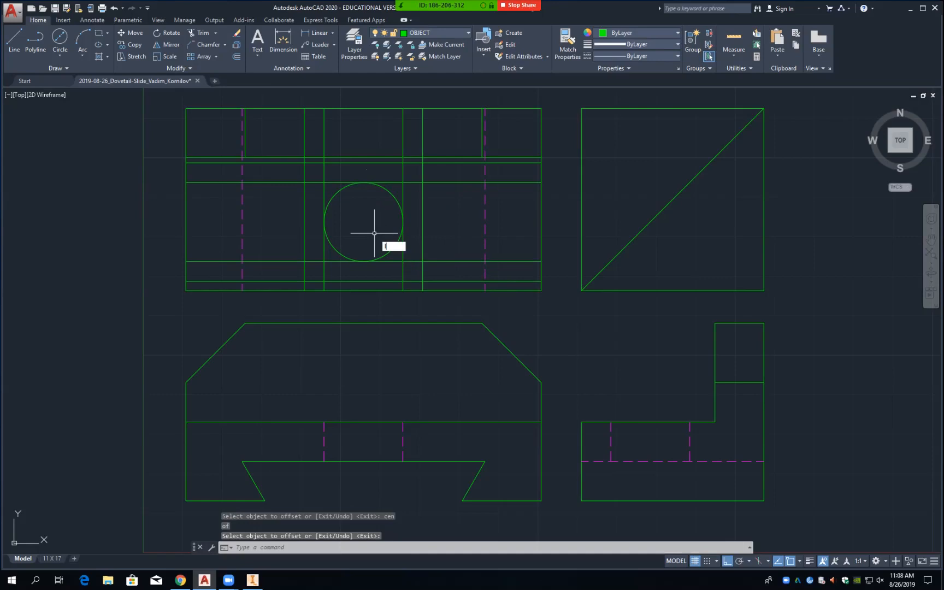
key(Return)
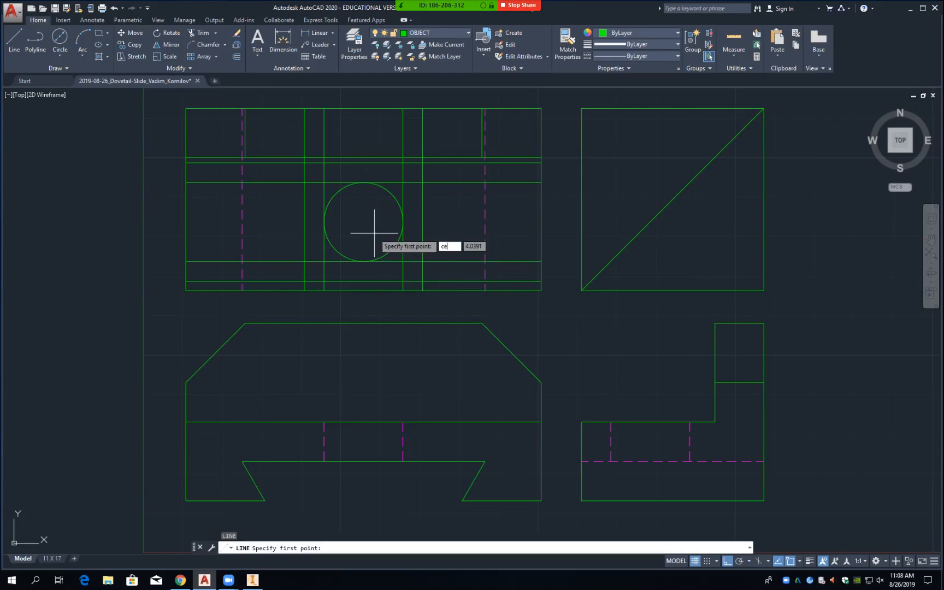
text(cen)
key(Return)
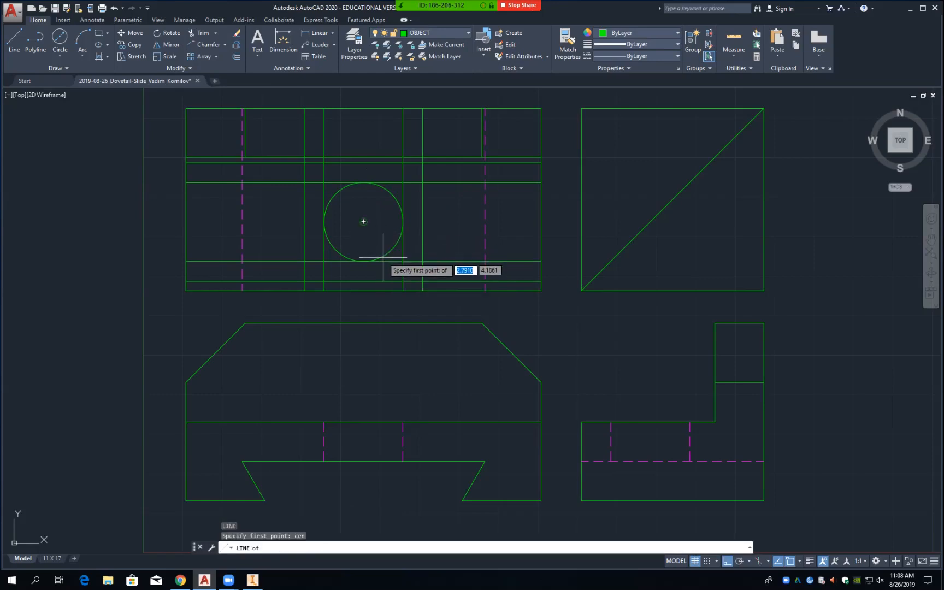
click(364, 221)
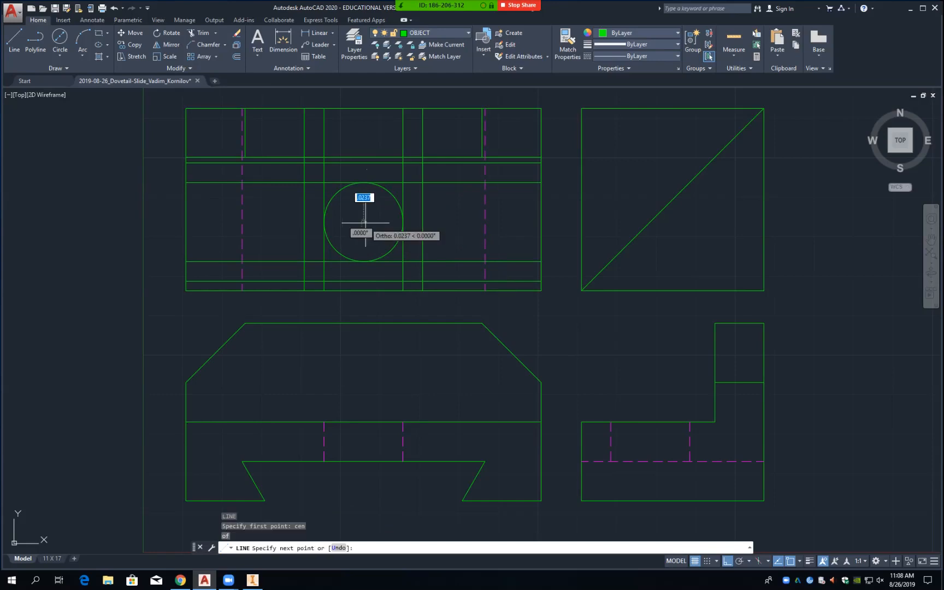
text(perp)
key(Return)
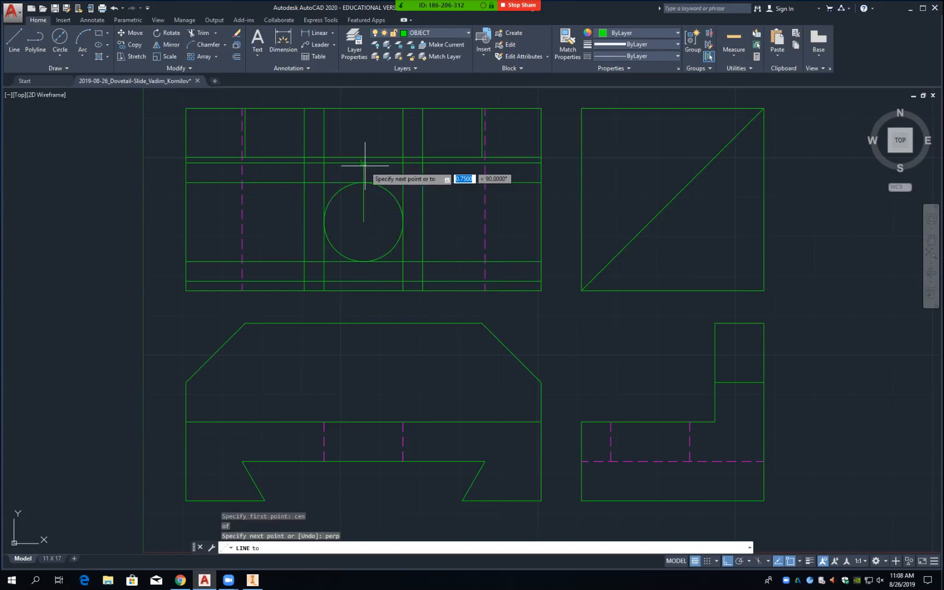
click(363, 162)
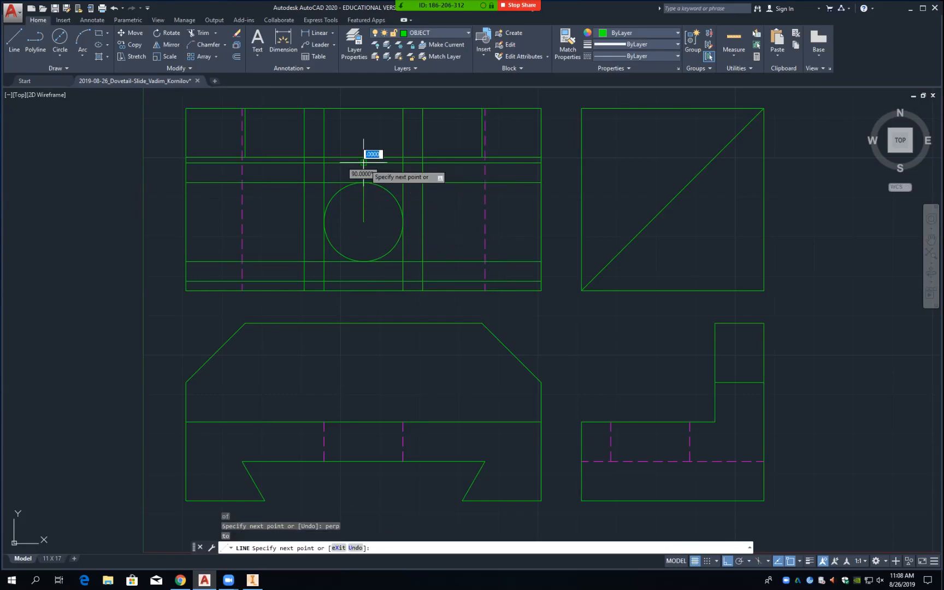
key(Return)
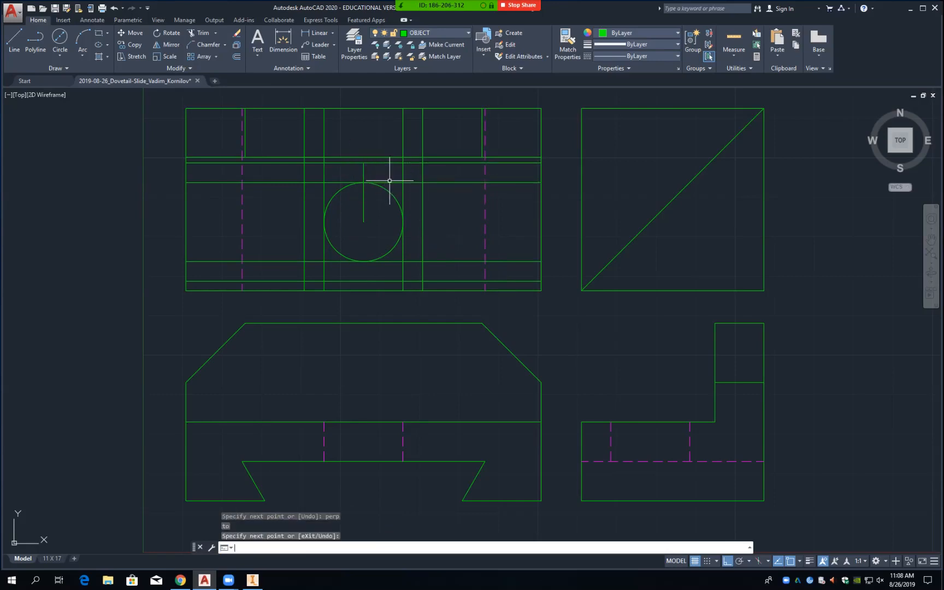
Step: Extend the vertical centre line down to the lower horizontal line
text(ex)
key(Return)
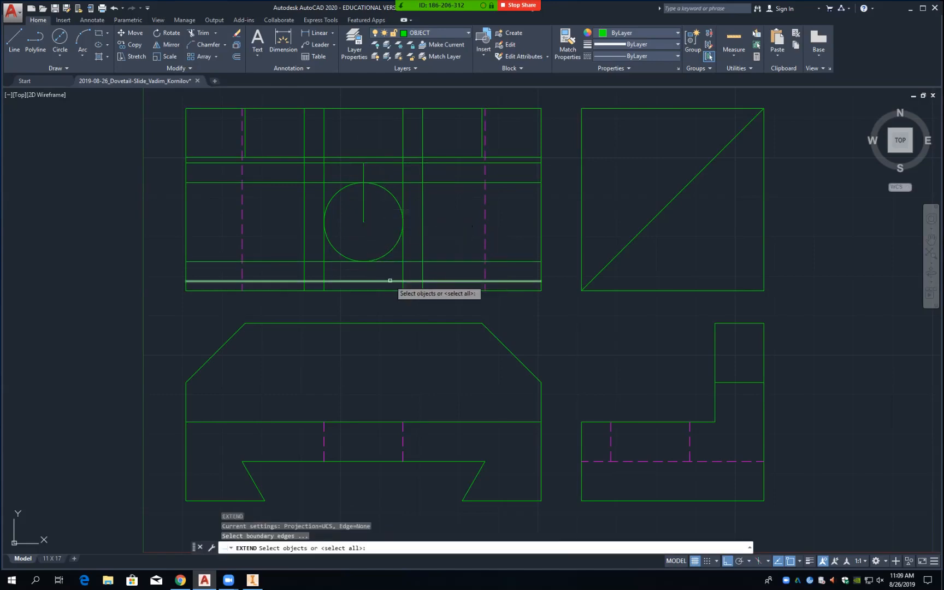
click(390, 280)
key(Return)
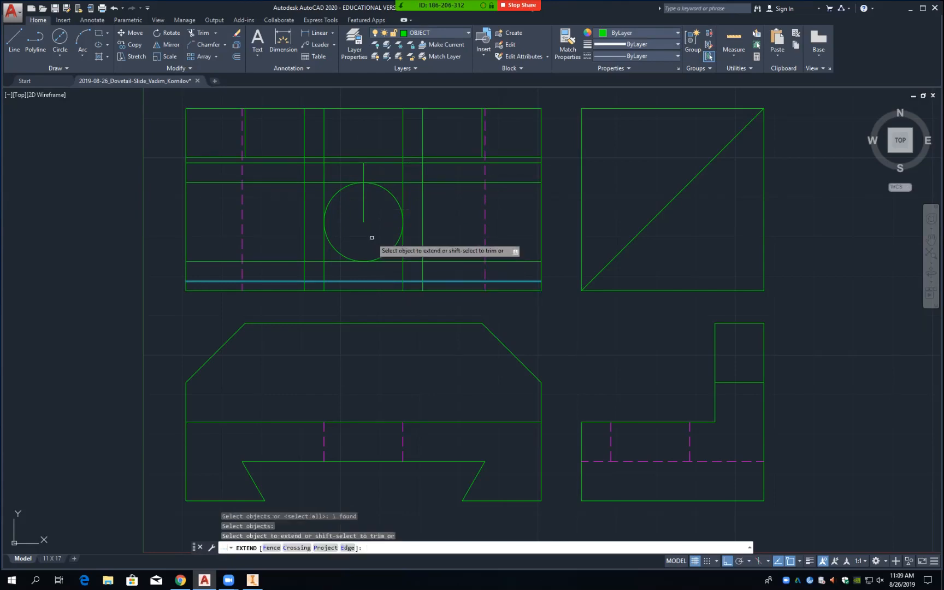
click(364, 219)
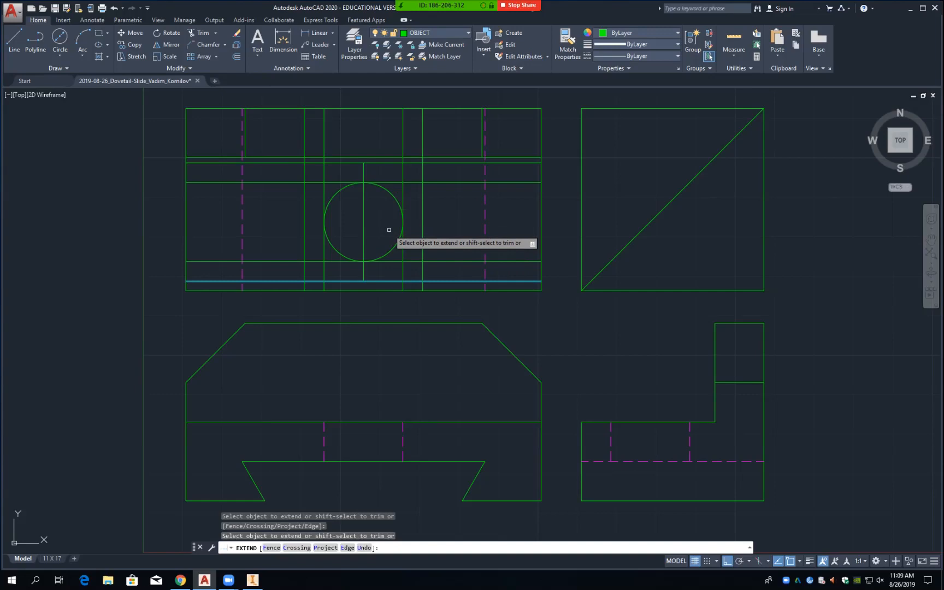
key(Return)
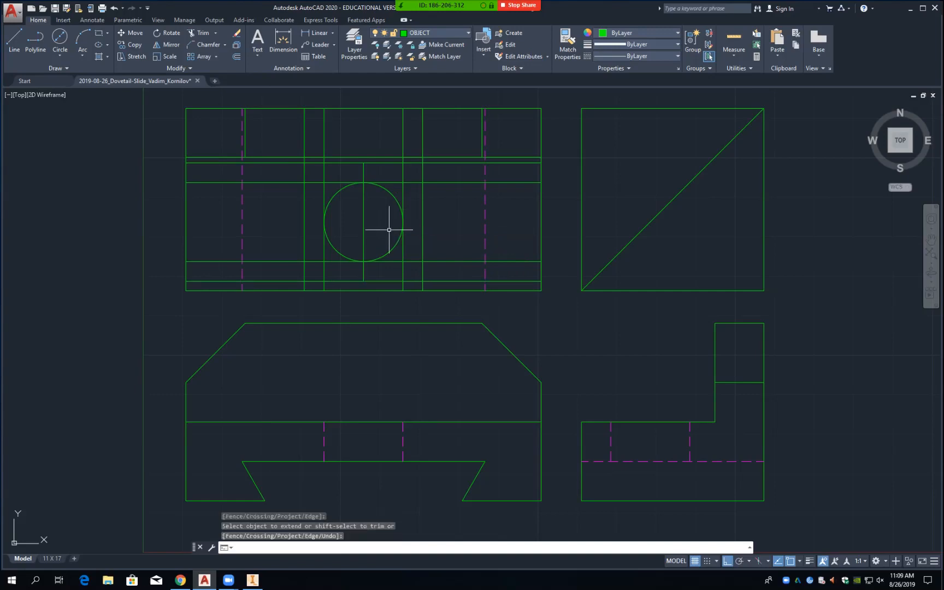
Step: Draw a line from the hole's centre, perpendicular to the vertical line right of the circle
text(L)
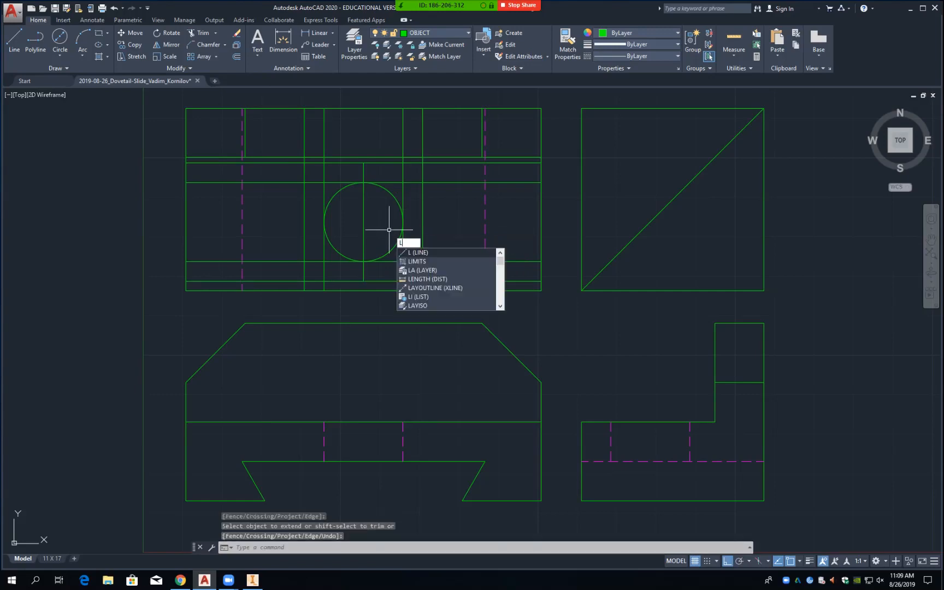
key(Return)
text(cen)
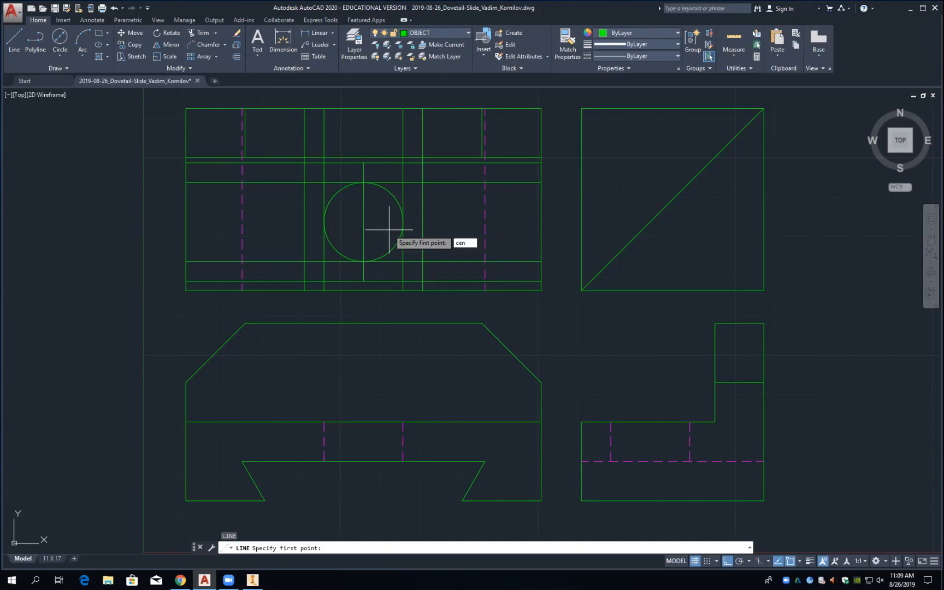
key(Return)
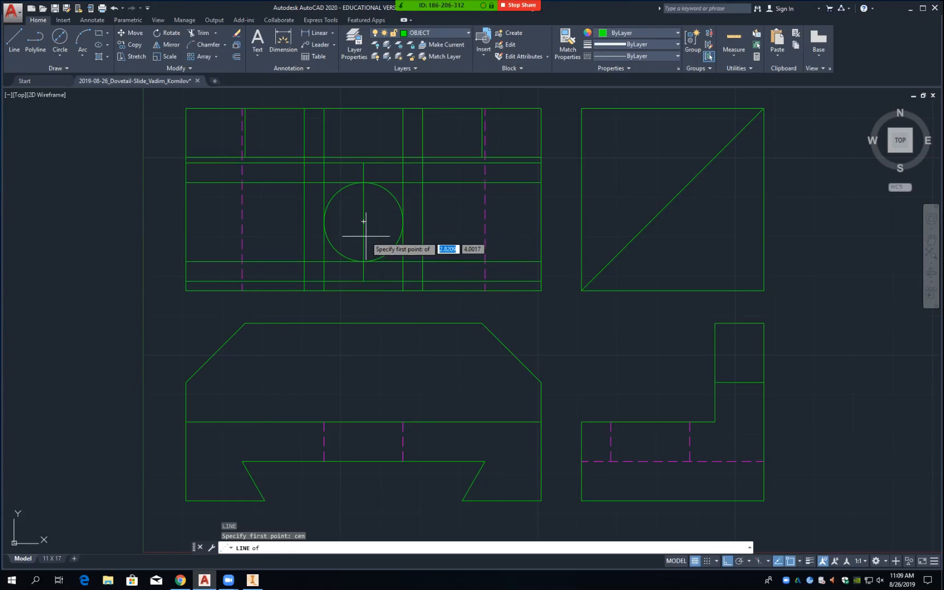
click(364, 222)
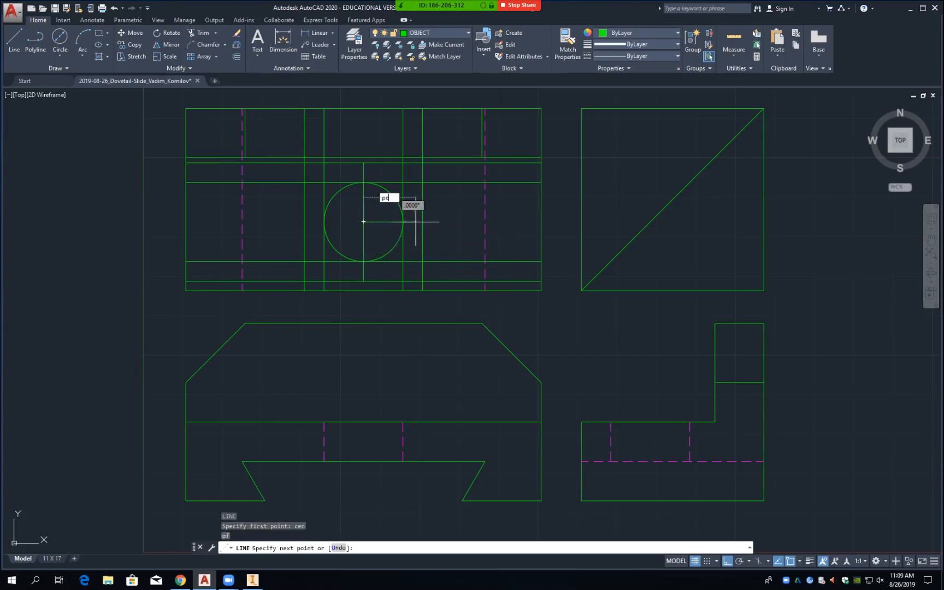
text(per)
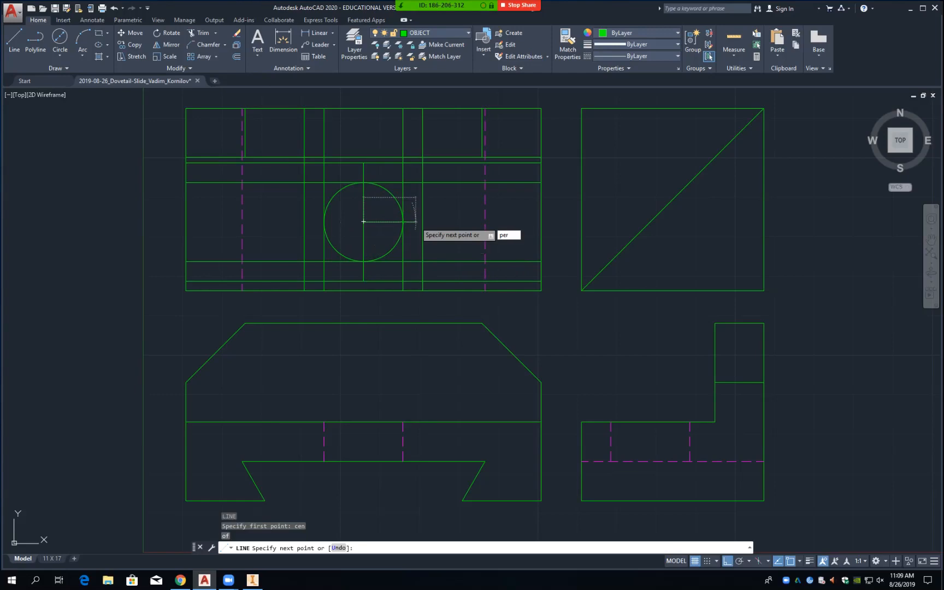
text(p)
key(Return)
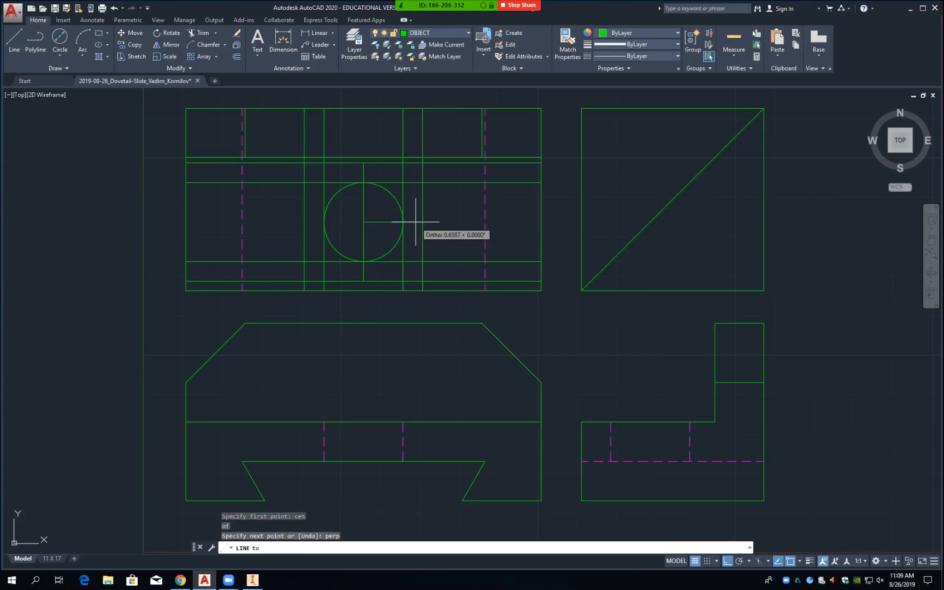
click(419, 222)
Step: Extend the horizontal centre line left across the circle to the left vertical line
key(Return)
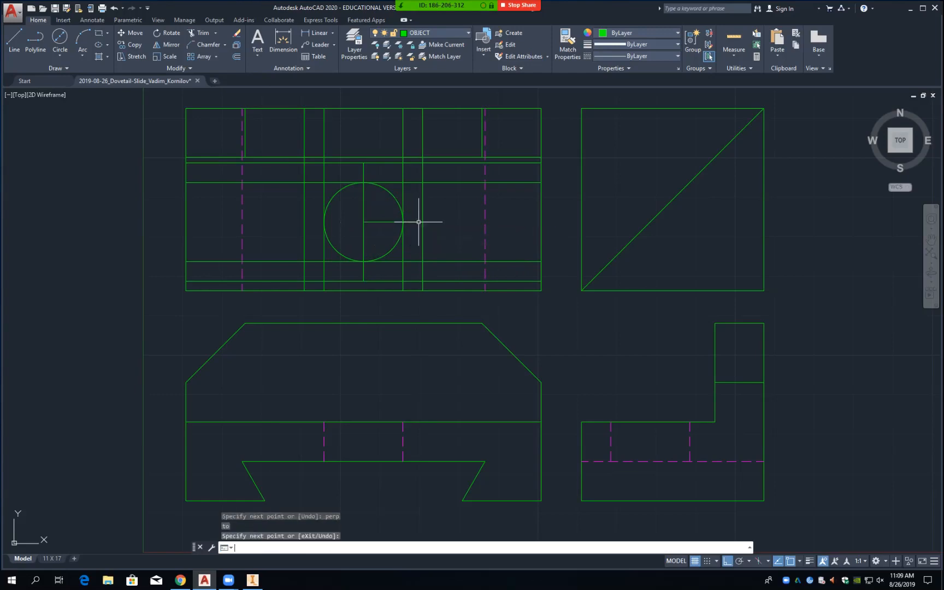
text(ex)
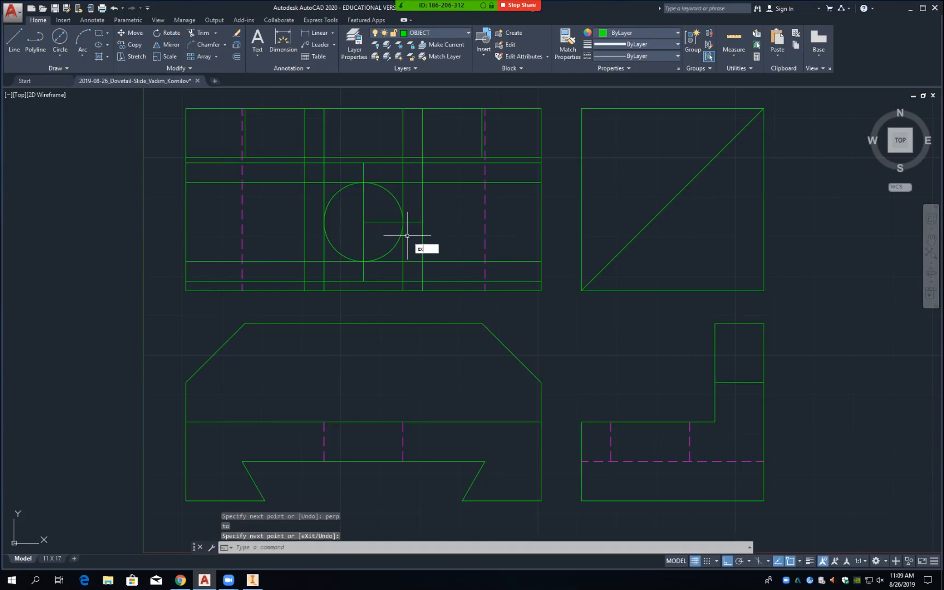
key(Return)
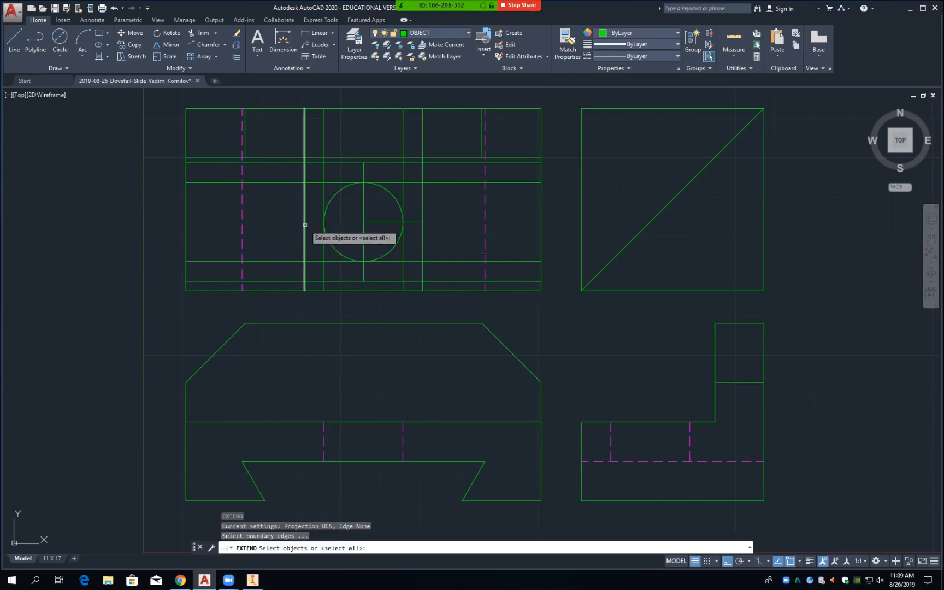
click(305, 225)
key(Return)
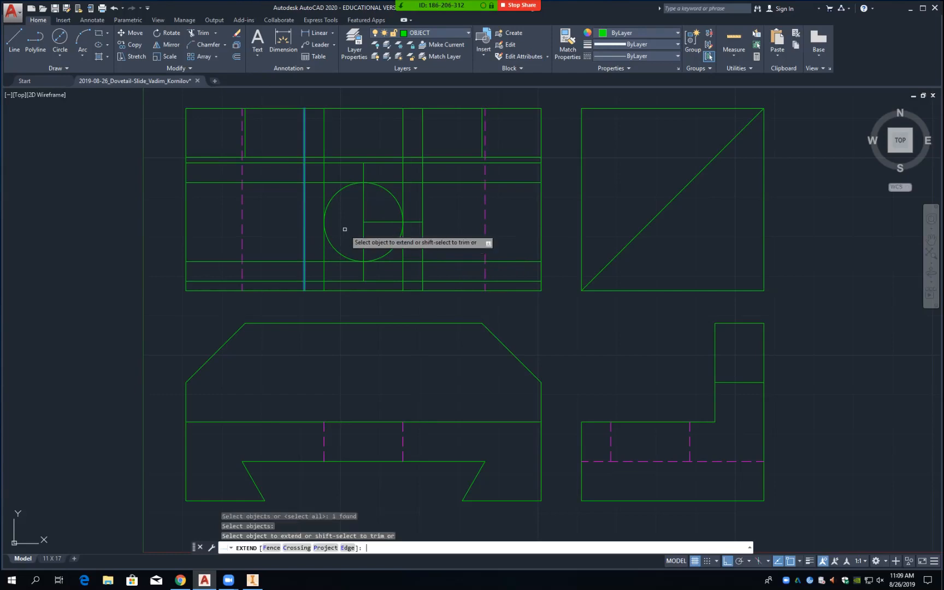
click(373, 222)
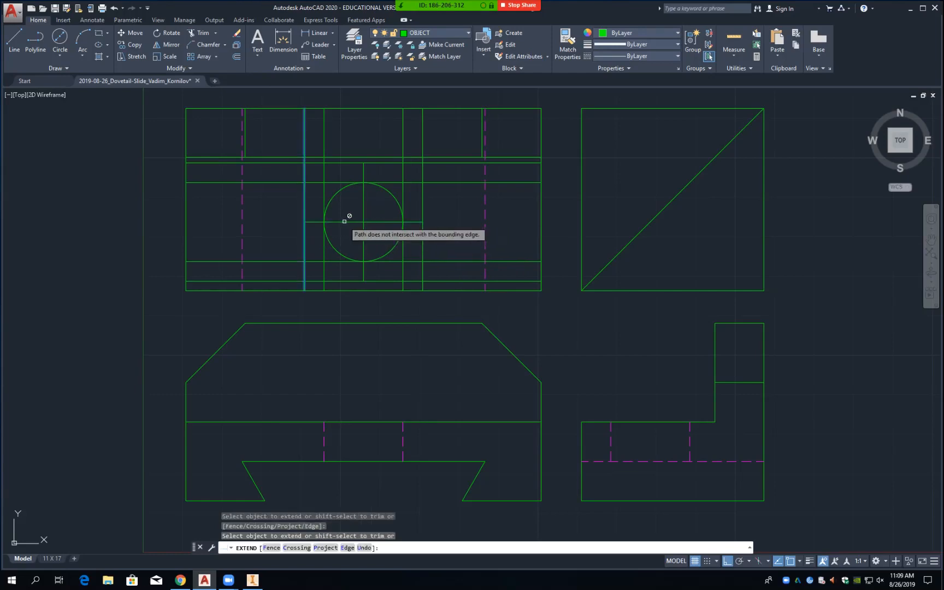
key(Return)
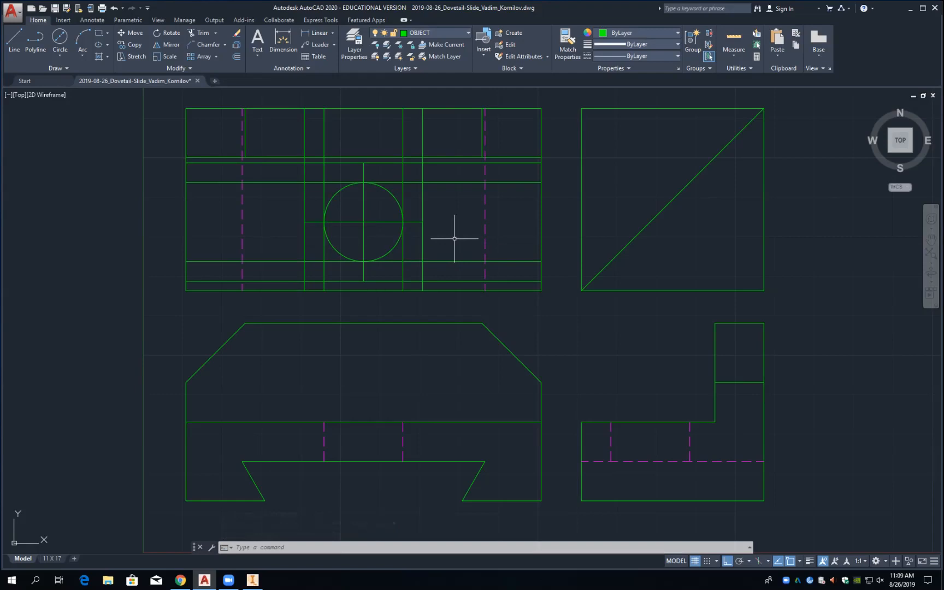
Step: Offset the horizontal line through the hole .0625 to both sides
text(o)
key(Return)
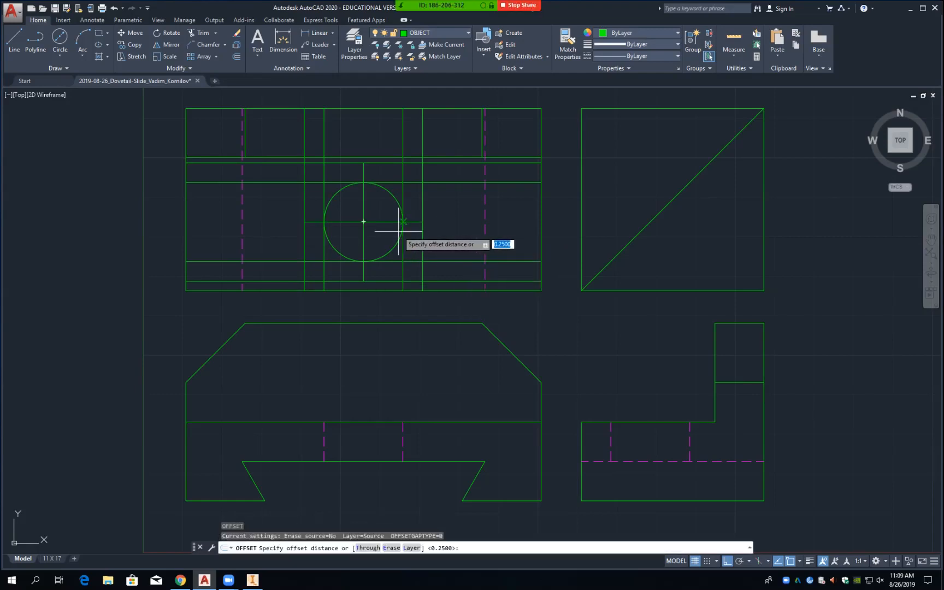
text(.0625)
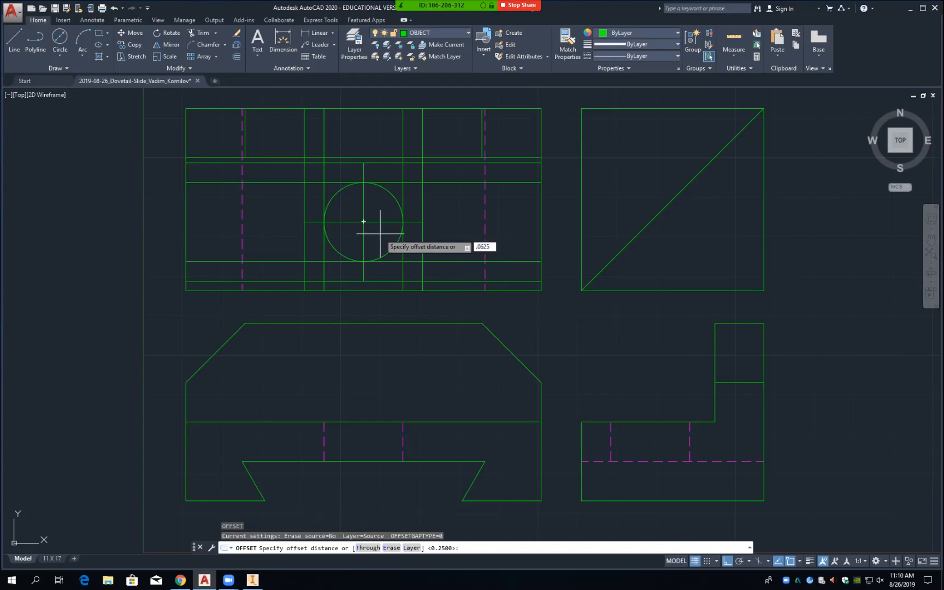
key(Return)
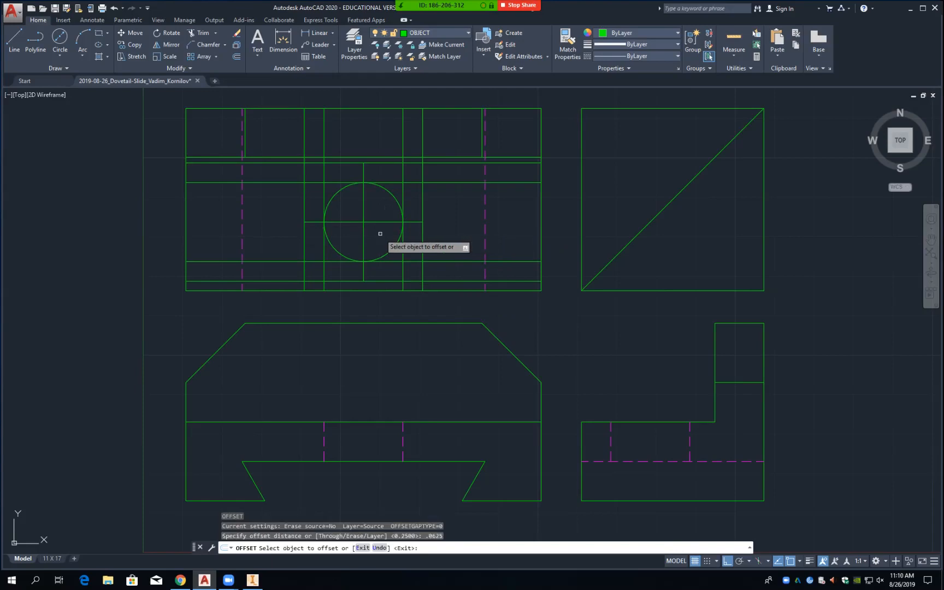
click(381, 221)
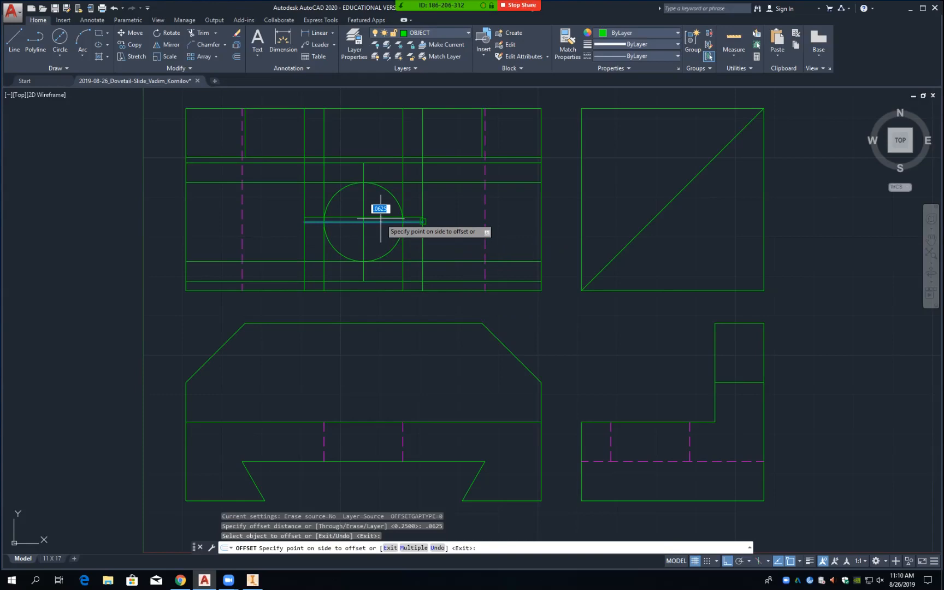
click(381, 220)
click(381, 221)
click(383, 227)
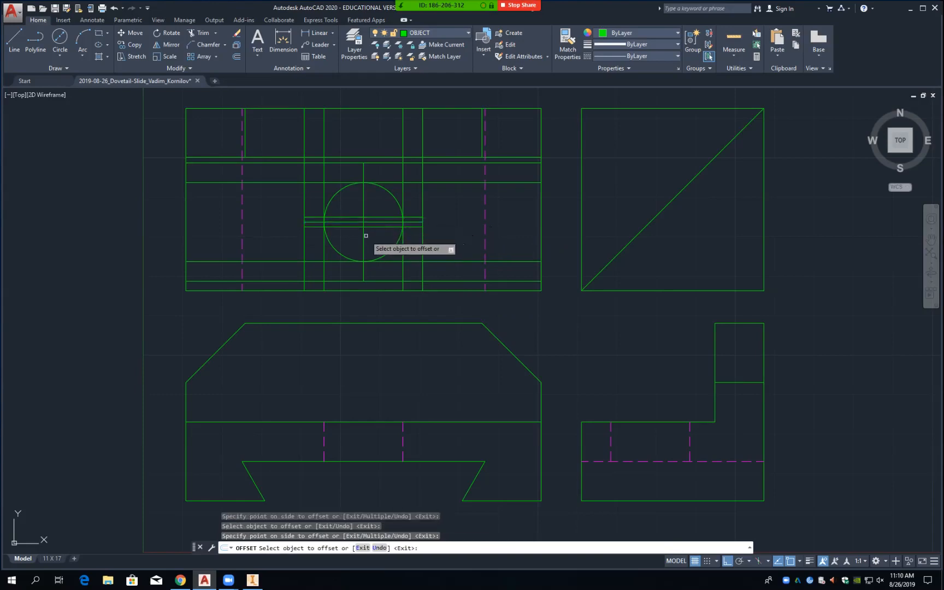
Step: Offset the vertical centre line .0625 to each side, adding further parallel copies
click(364, 234)
click(367, 235)
click(364, 236)
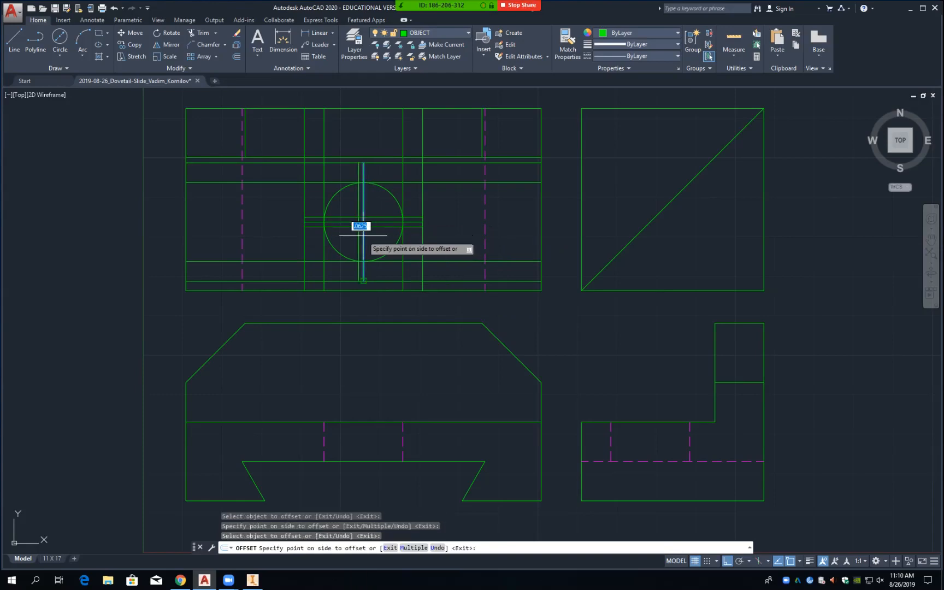
click(366, 236)
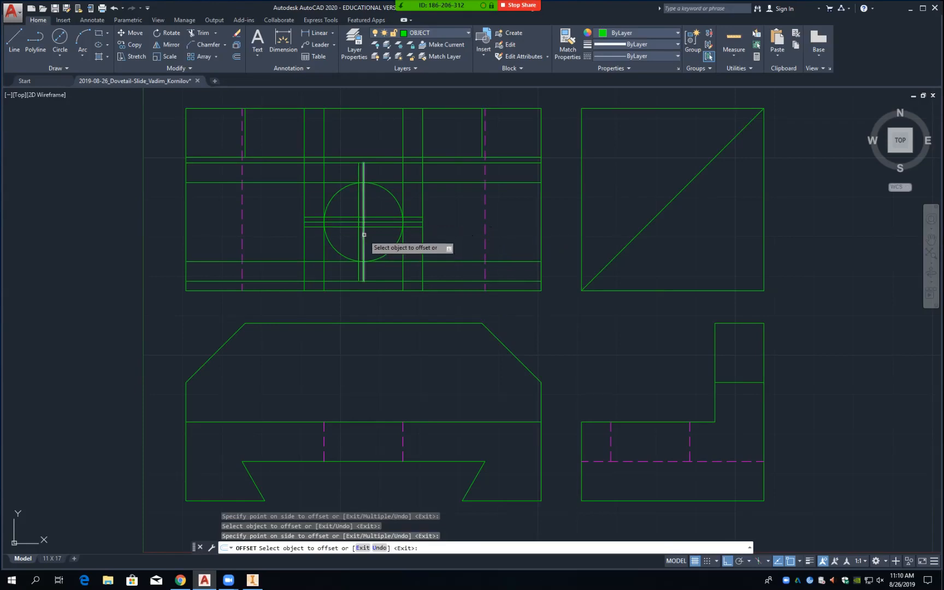
click(364, 236)
click(377, 234)
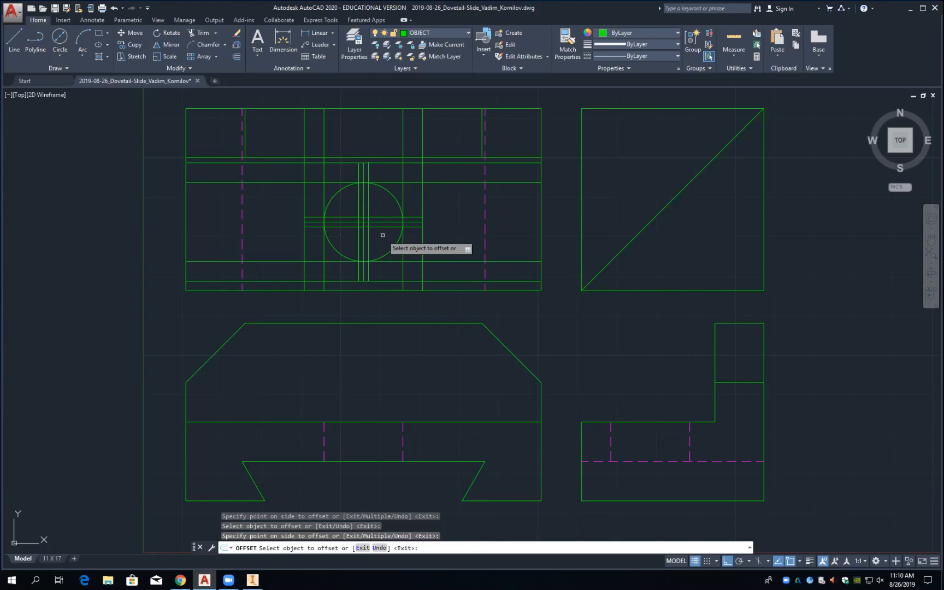
click(369, 235)
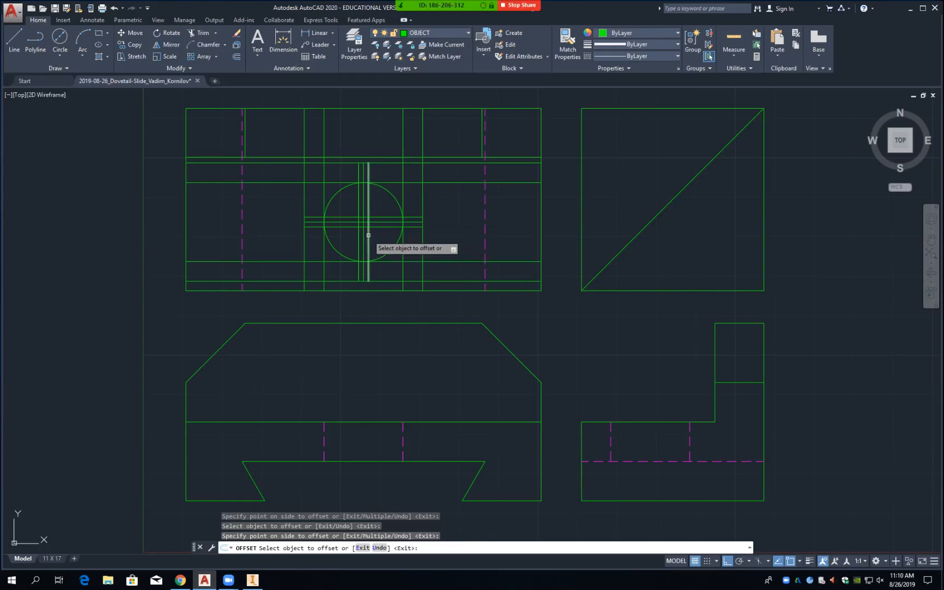
click(375, 236)
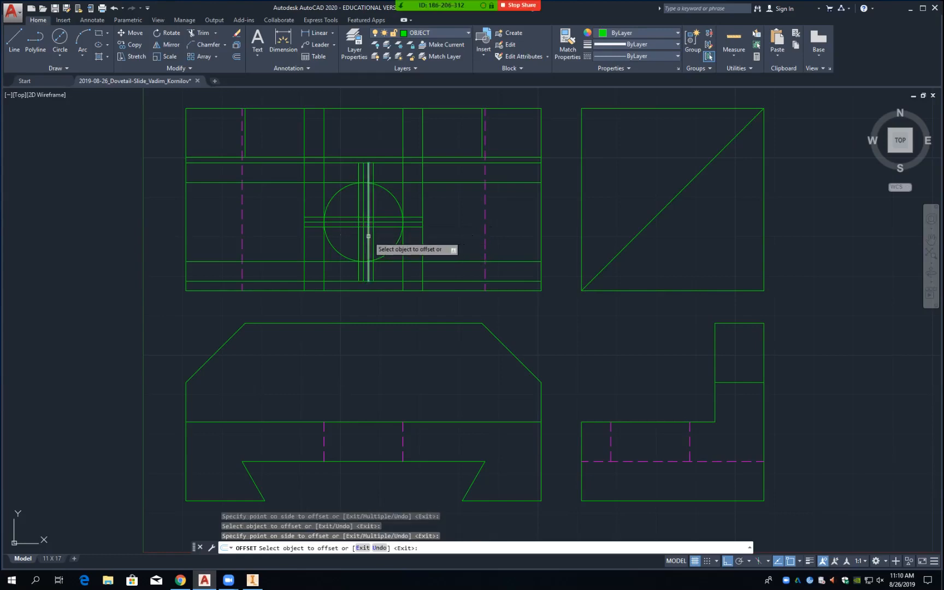
click(358, 237)
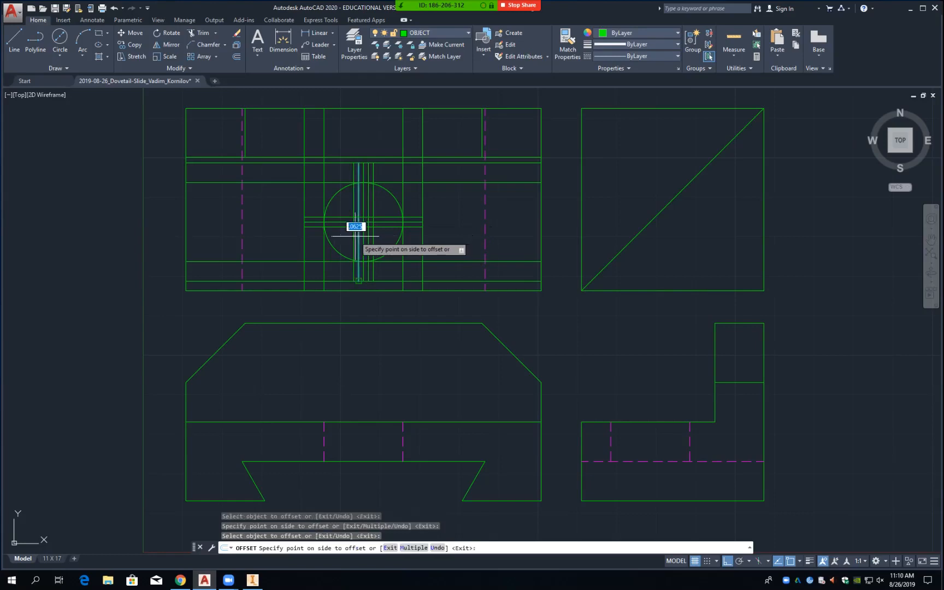
click(355, 237)
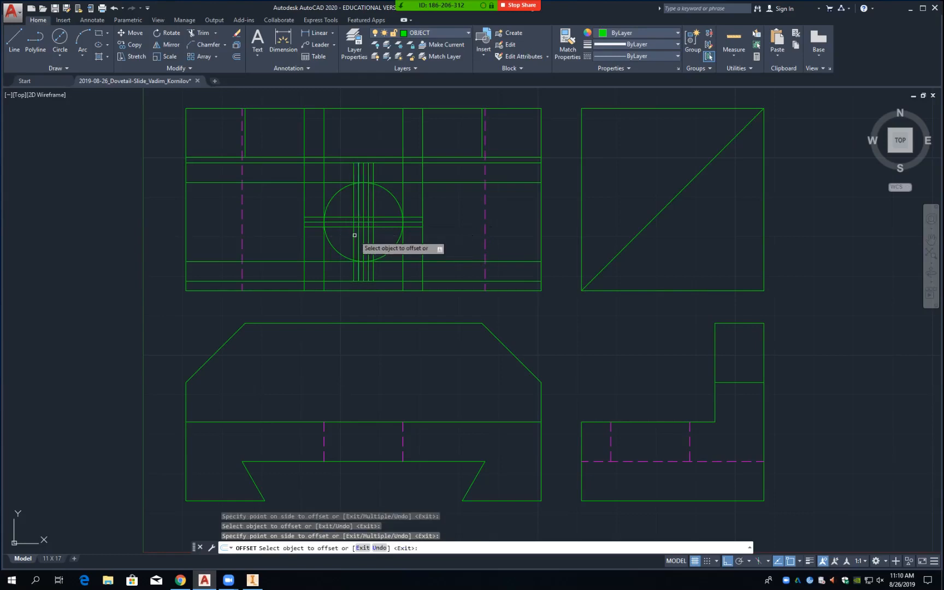
Step: Add more .0625 offset copies above the horizontal line through the hole
click(382, 226)
click(382, 217)
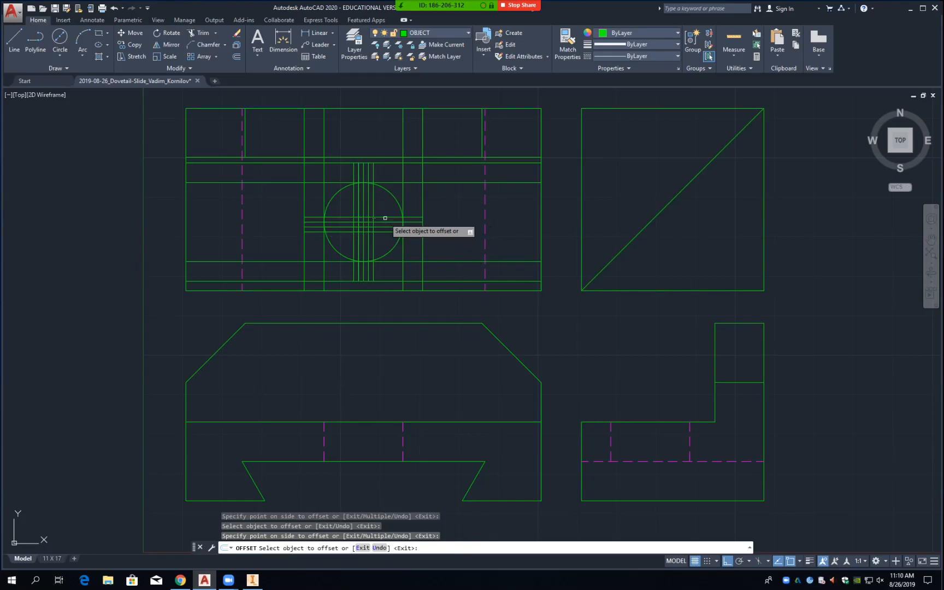
click(385, 216)
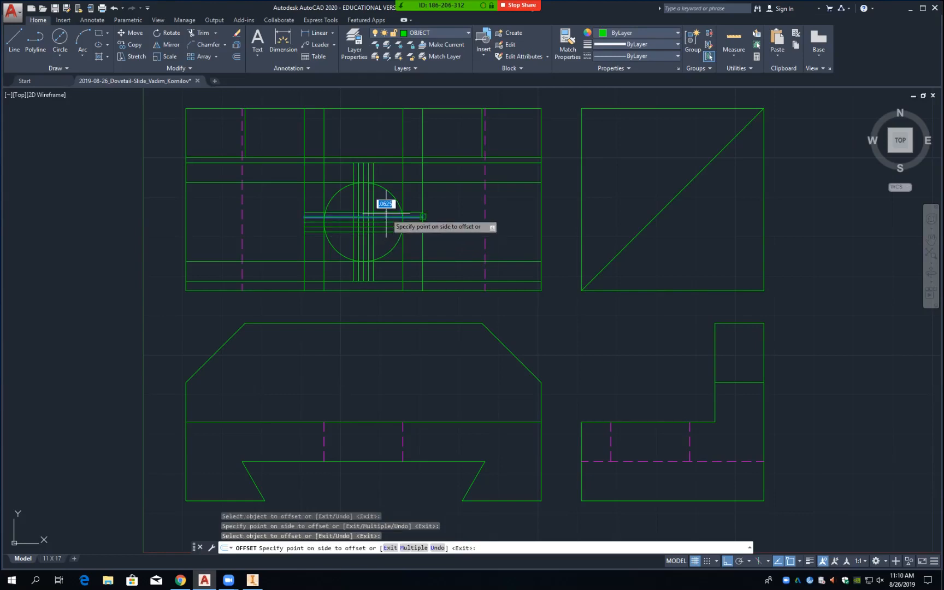
click(386, 213)
scroll(363, 221, up, 2)
scroll(363, 221, up, 4)
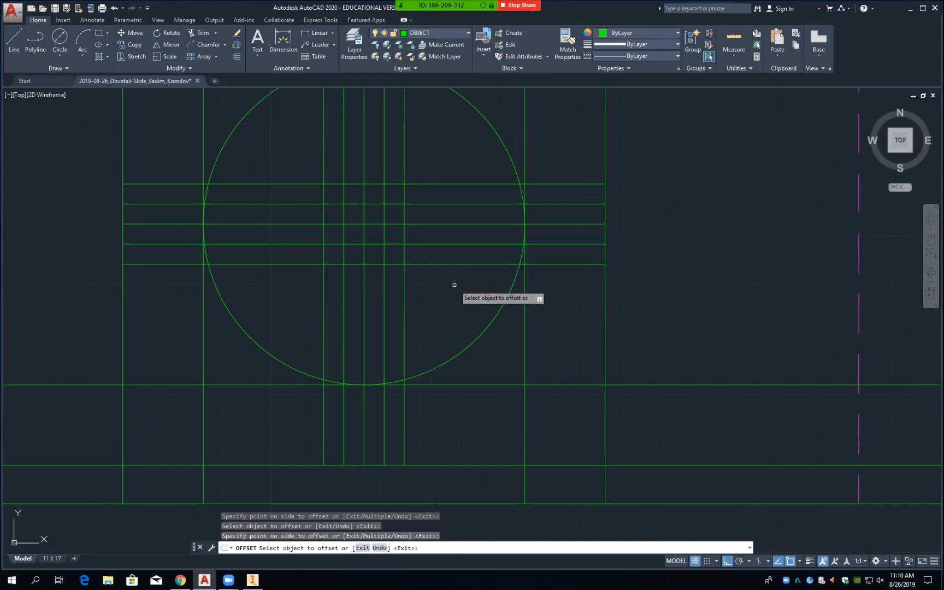
scroll(453, 283, down, 2)
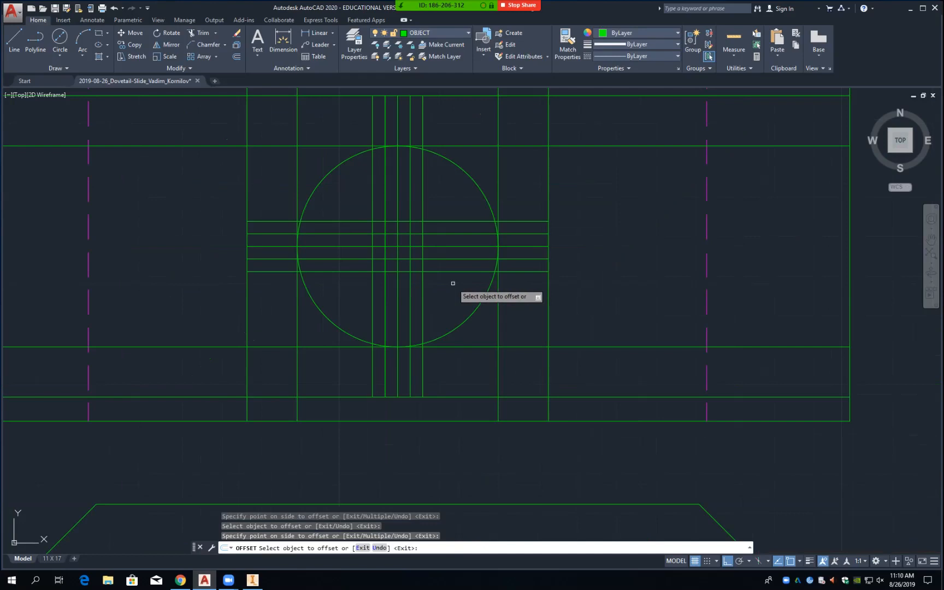
Step: Trim short horizontal and vertical pieces at the hole centre, using the hole's lines as cutting edges
text(tr)
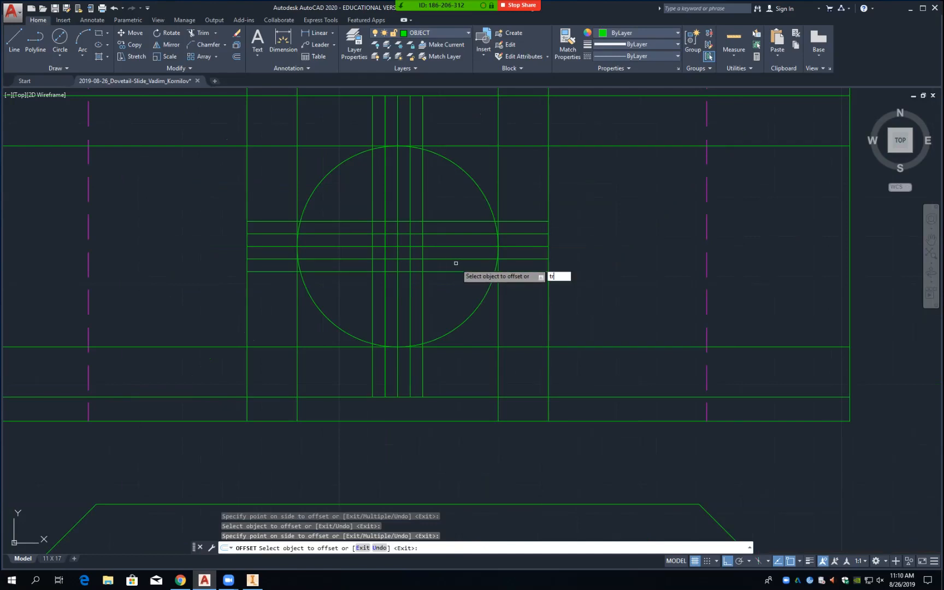
key(Escape)
text(tr)
key(Return)
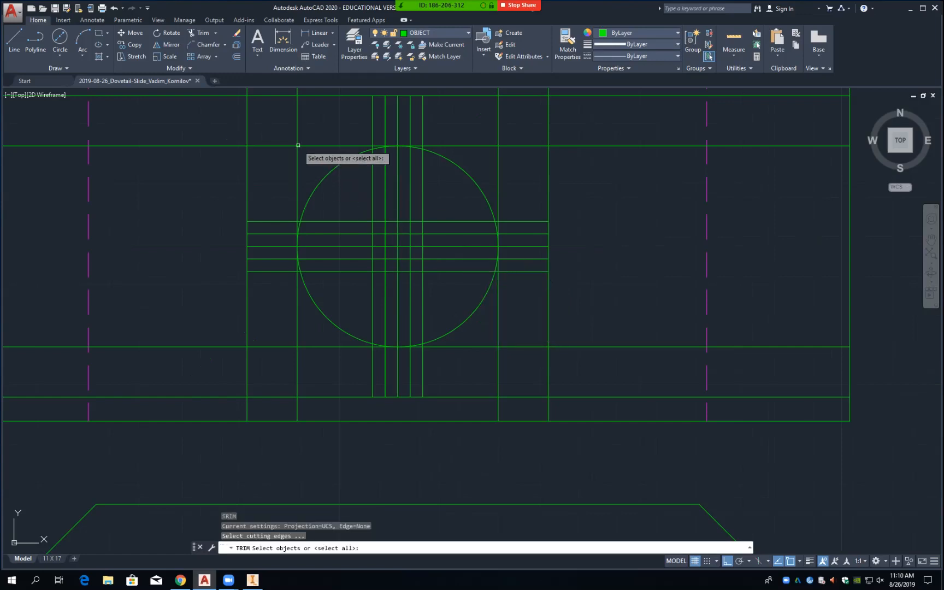
click(240, 91)
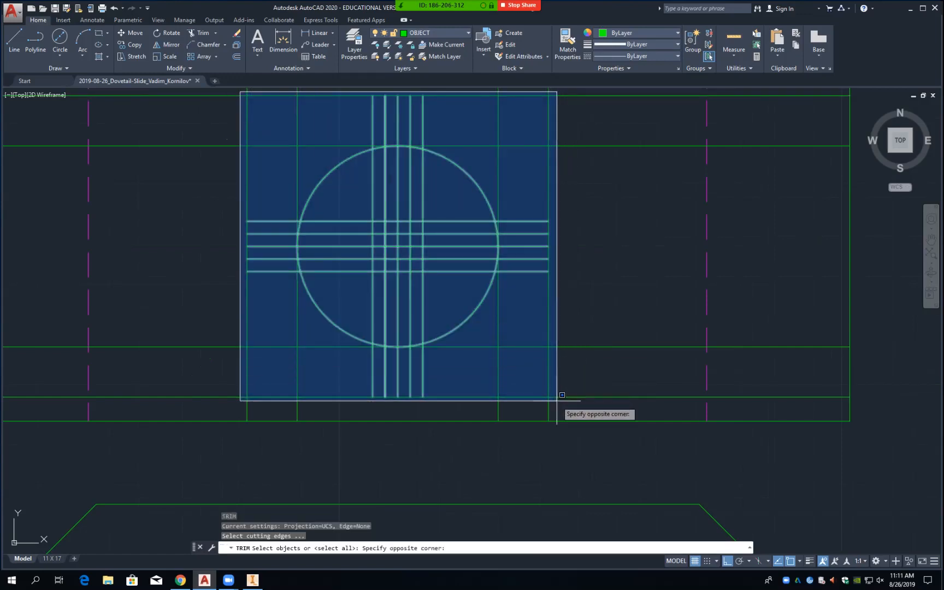
click(556, 403)
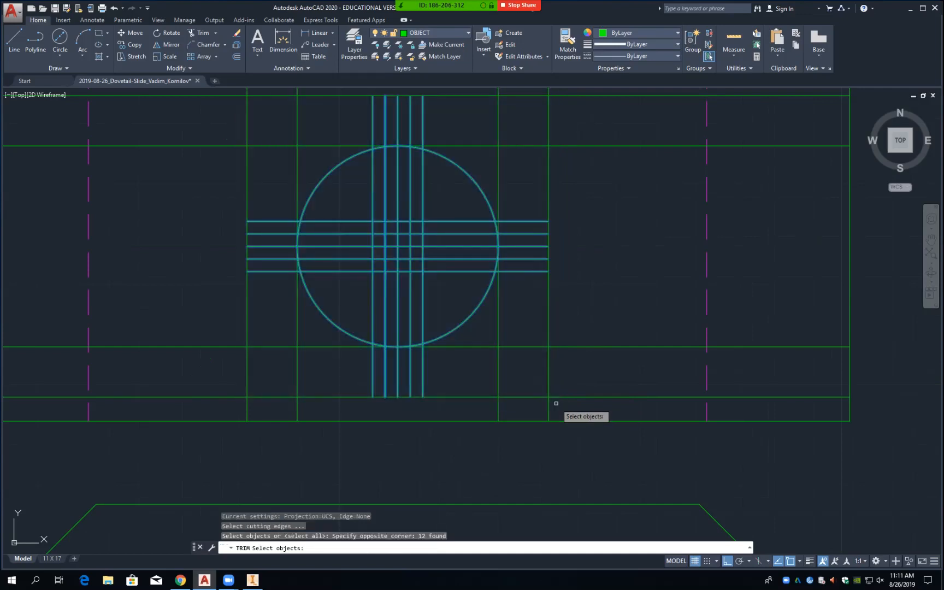
key(Return)
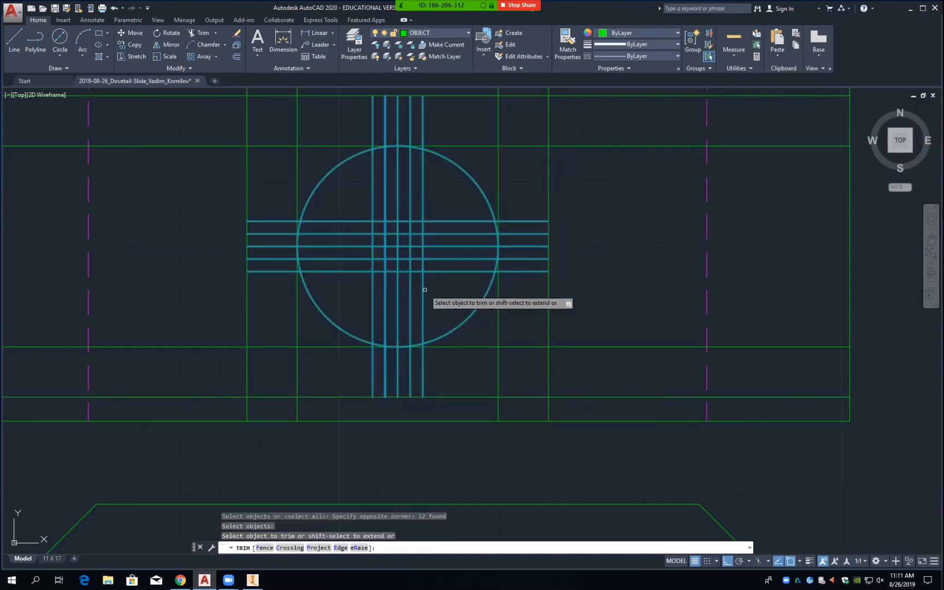
click(416, 247)
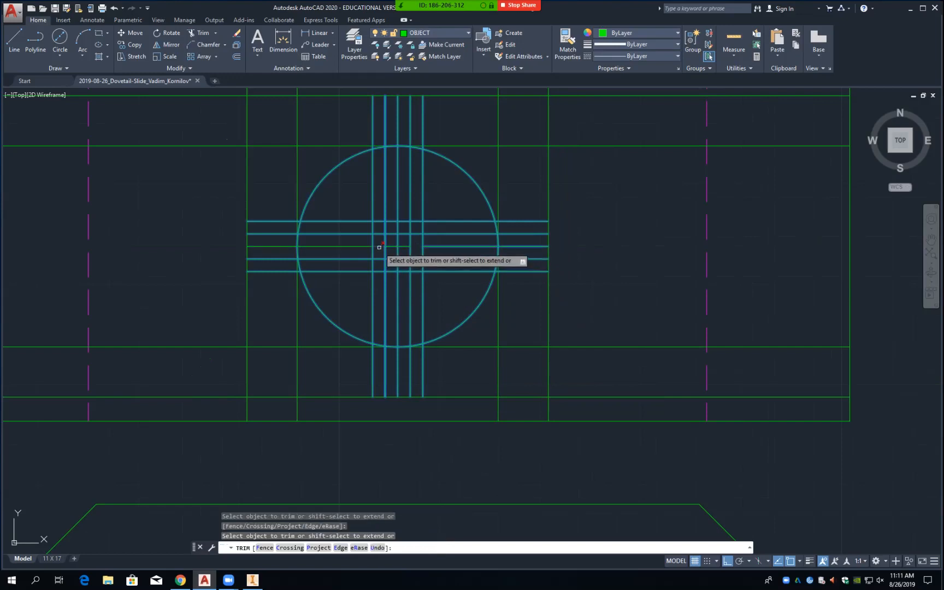
click(399, 225)
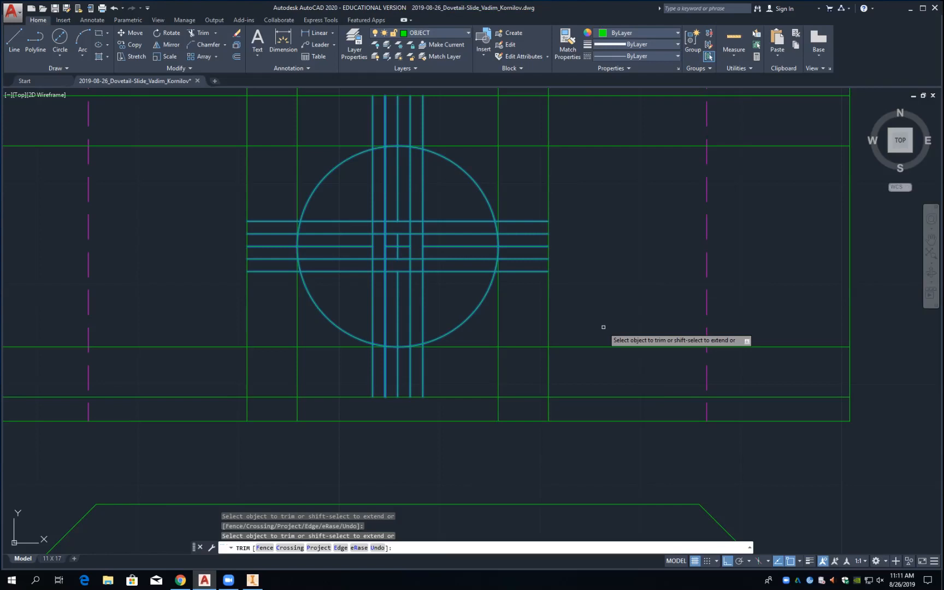
key(Return)
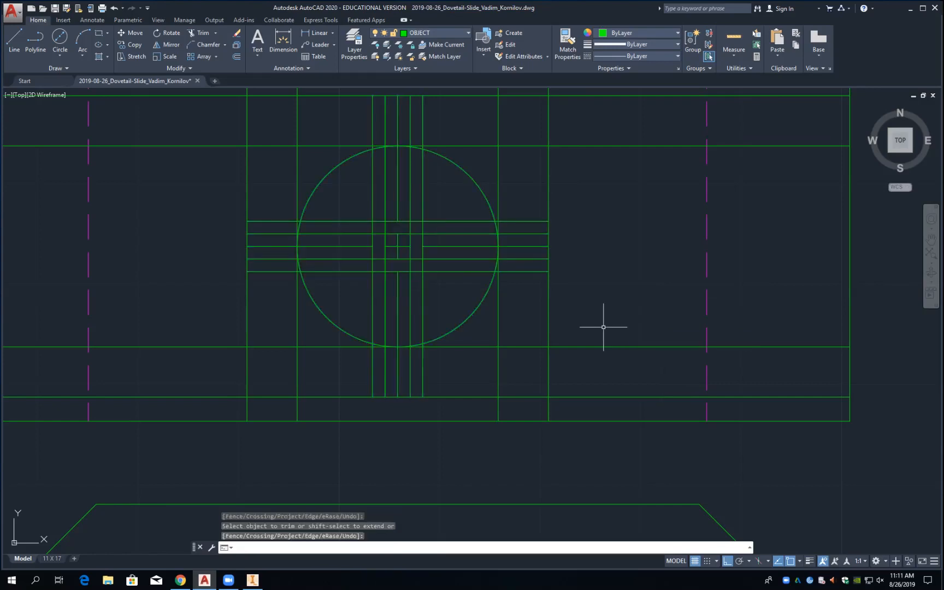
Step: Select the leftover horizontal and vertical construction lines around the hole for erasing
text(e)
key(Return)
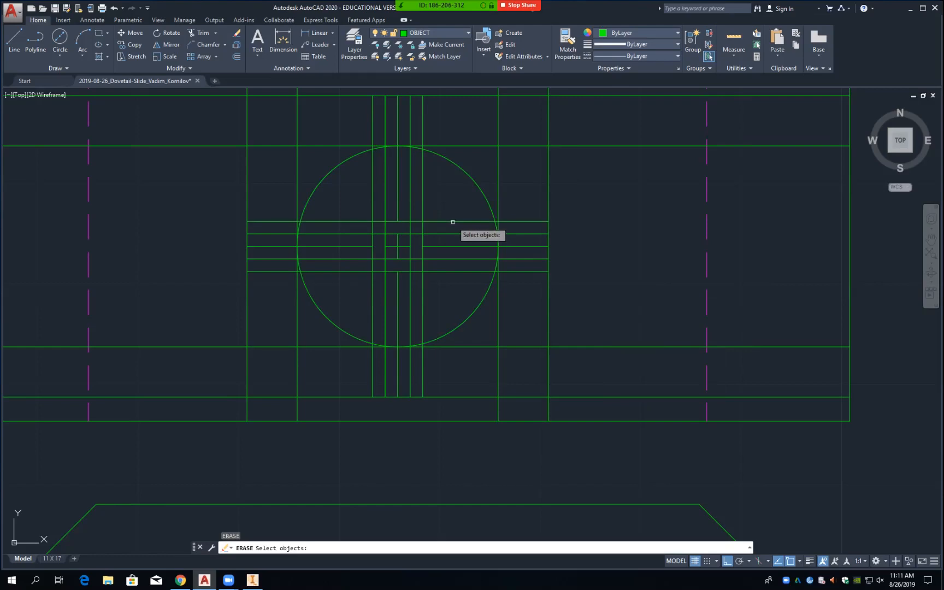
click(453, 220)
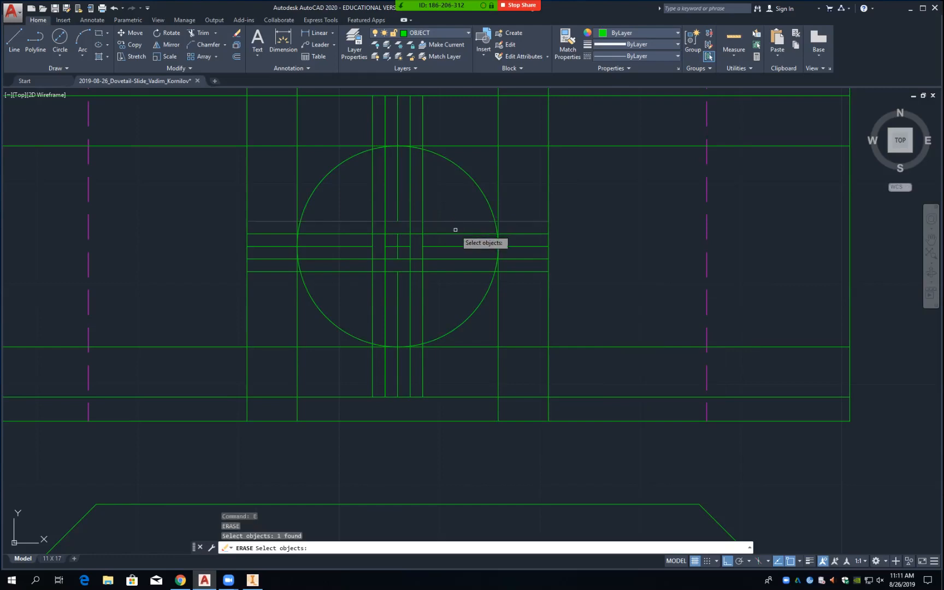
click(456, 234)
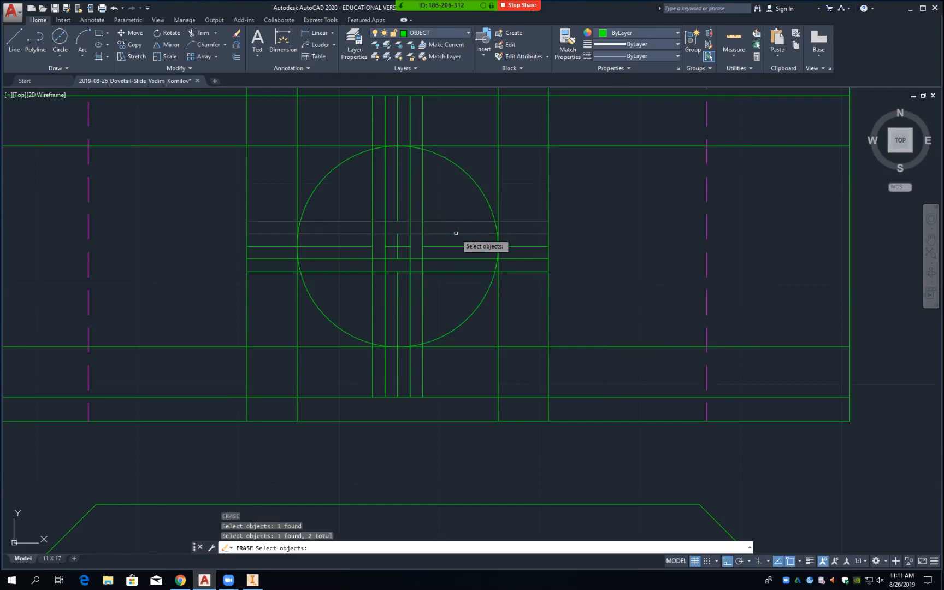
click(464, 260)
click(463, 271)
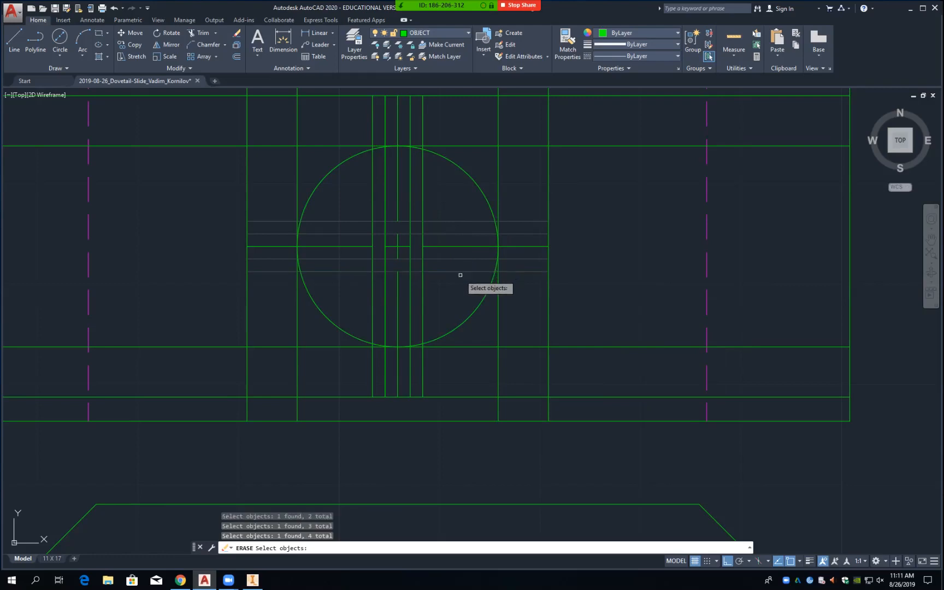
click(410, 278)
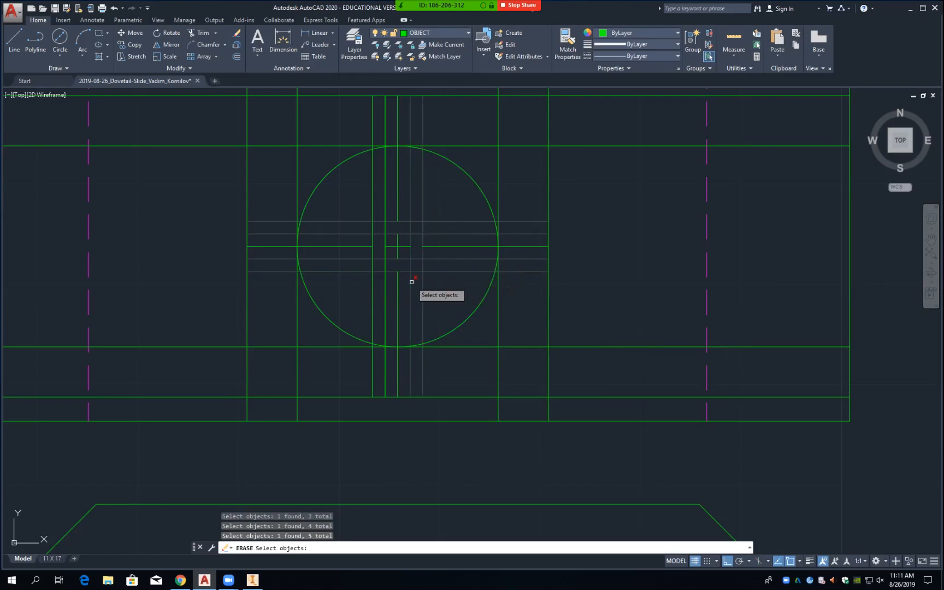
click(385, 275)
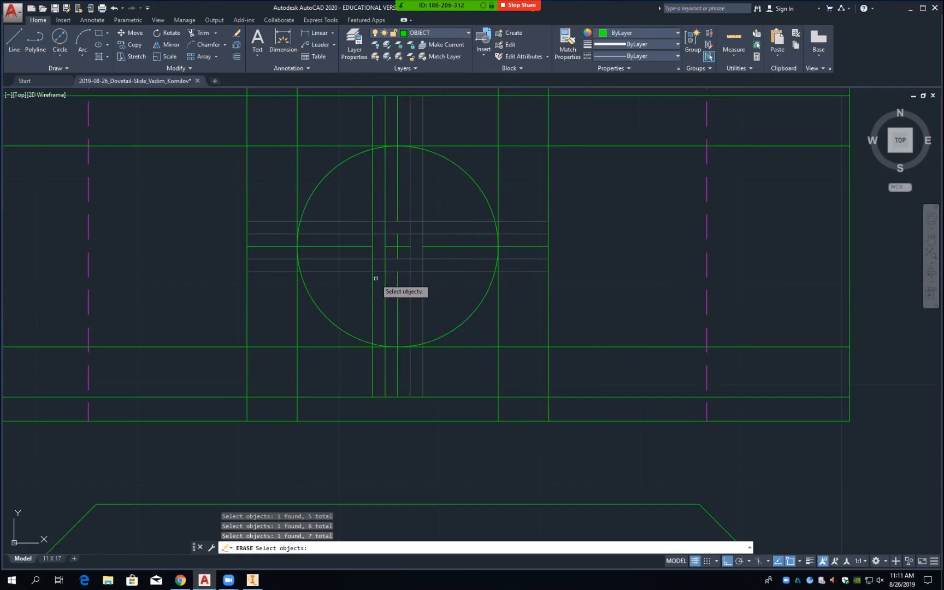
click(373, 279)
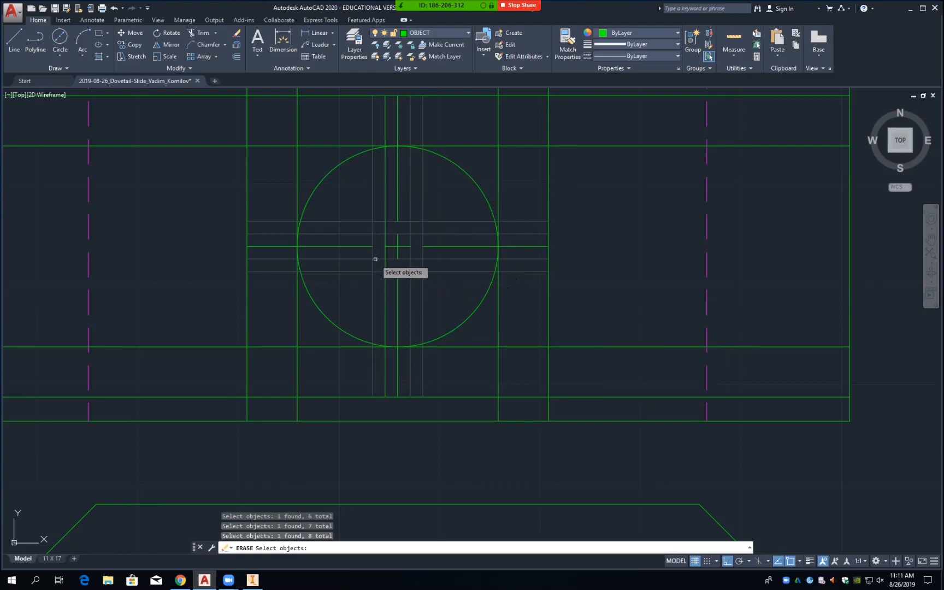
Step: Add the surrounding projection lines to the selection and erase everything selected
click(463, 146)
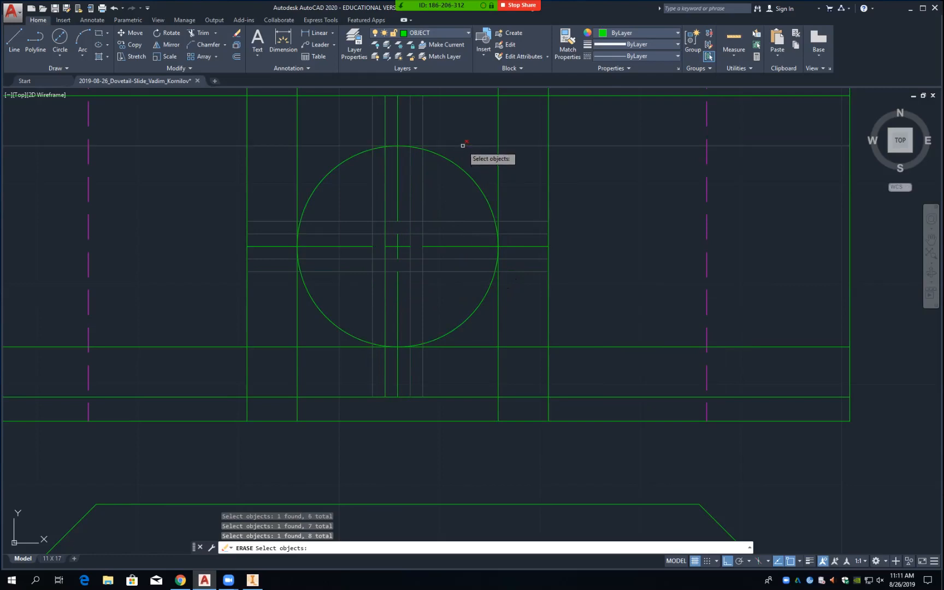
click(480, 347)
click(485, 396)
click(482, 95)
click(499, 130)
click(246, 155)
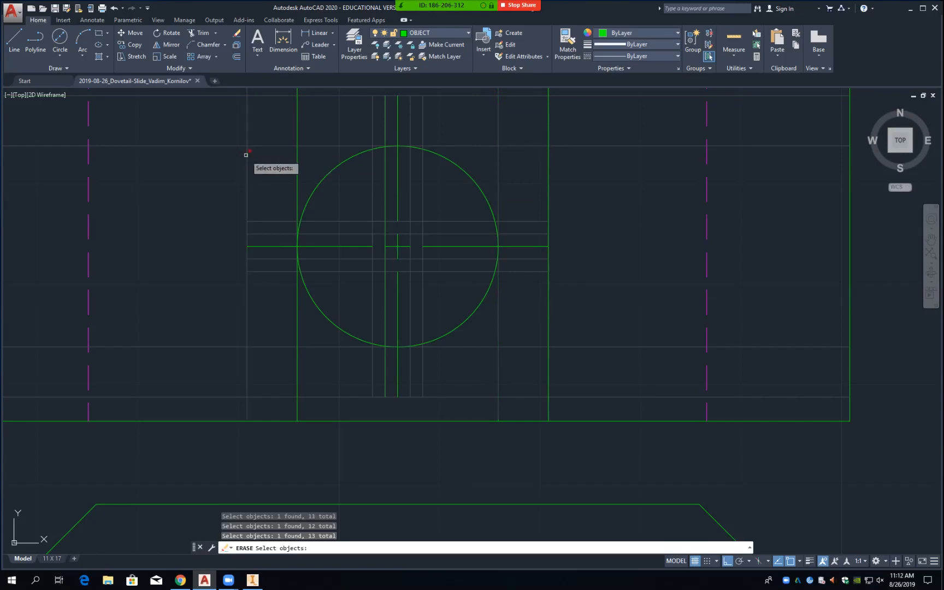
click(548, 212)
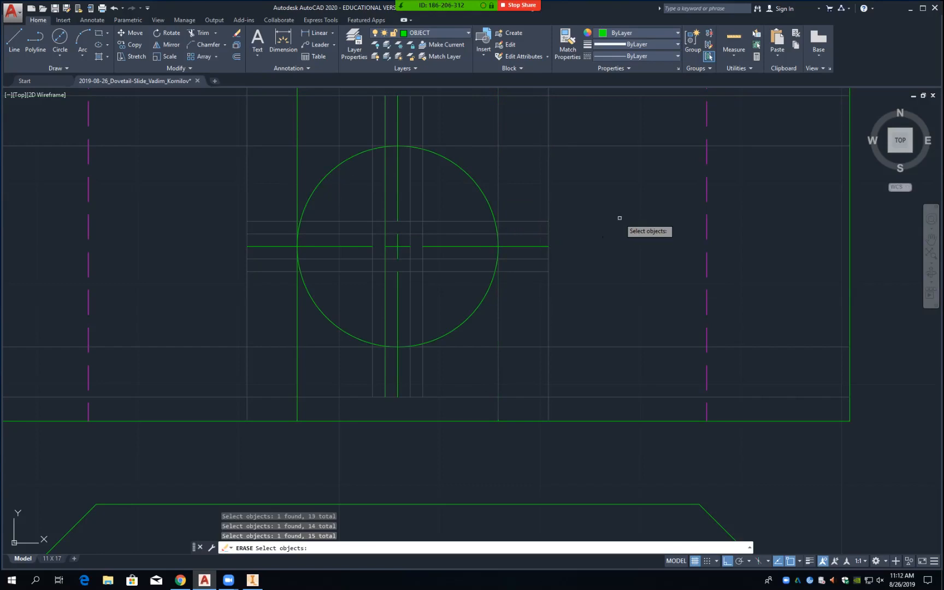
key(Return)
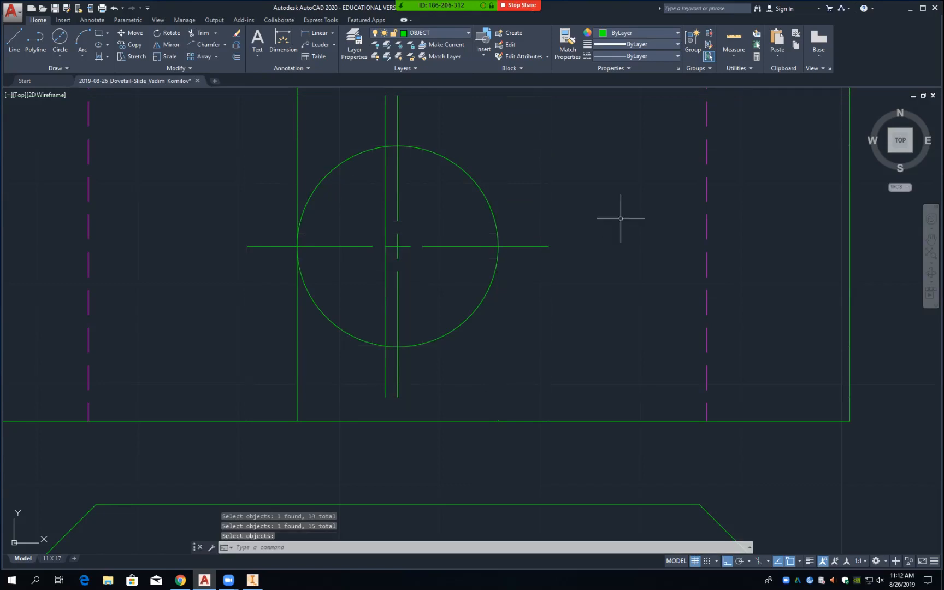
Step: Erase the stray vertical line beside the vertical centre line
right_click(620, 219)
click(650, 242)
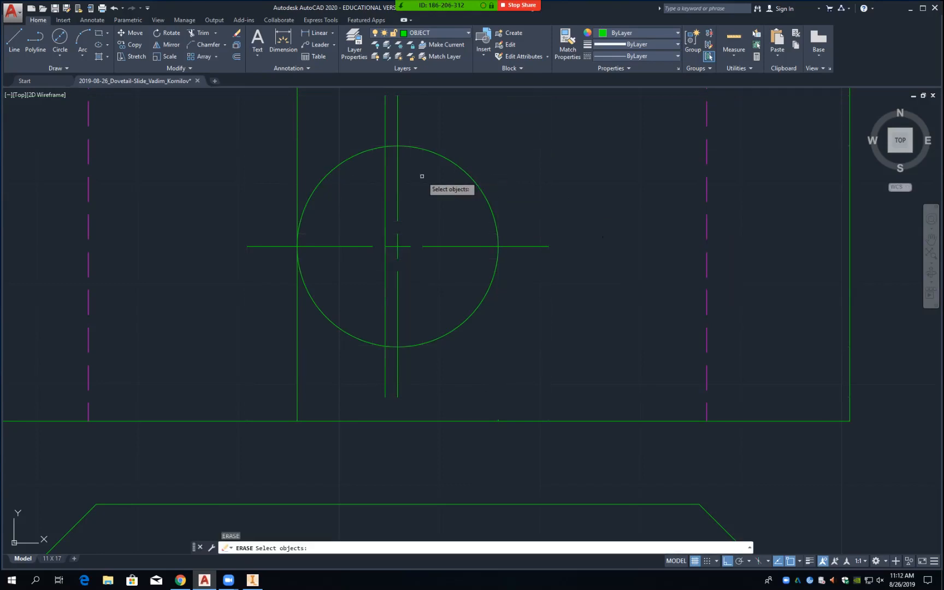
click(392, 202)
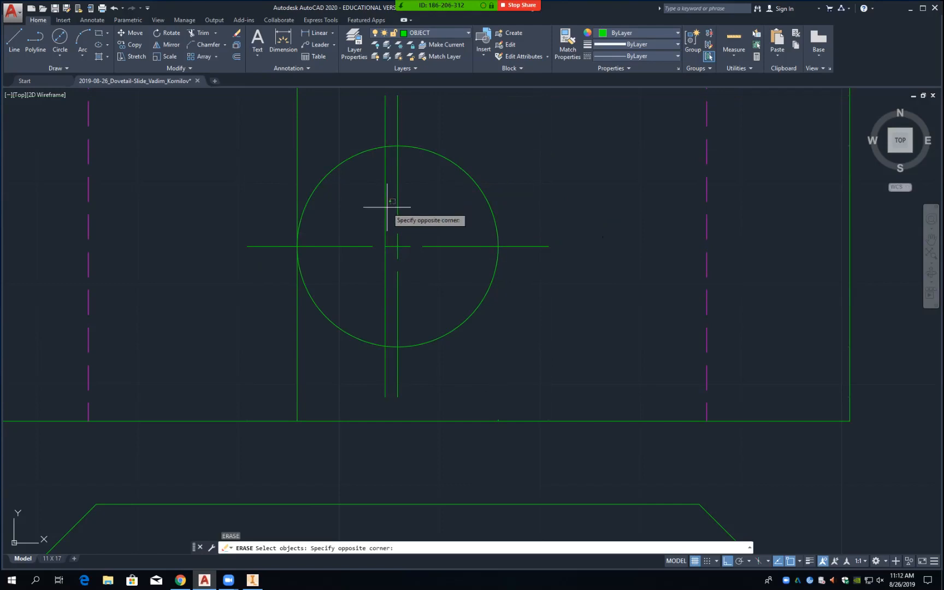
click(383, 204)
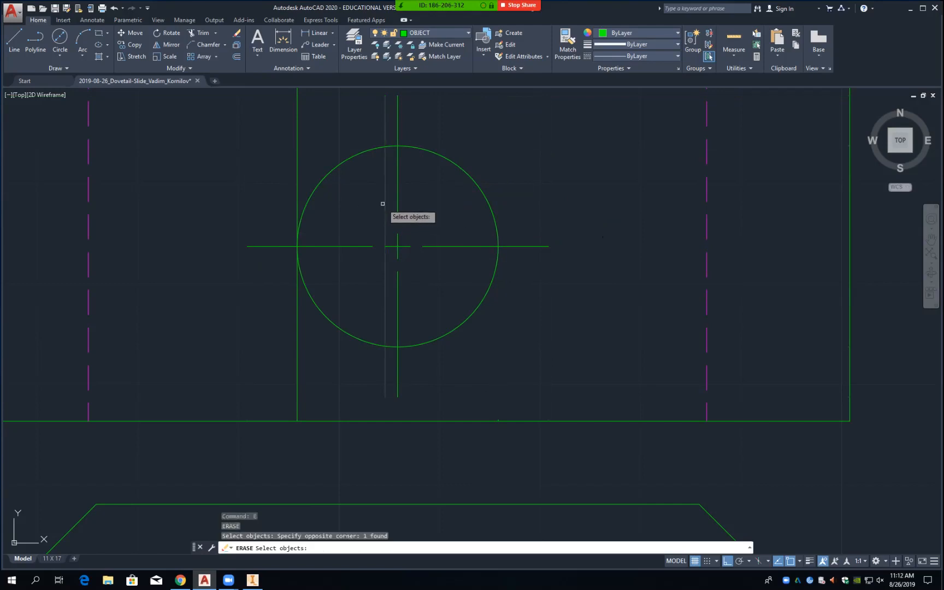
key(Return)
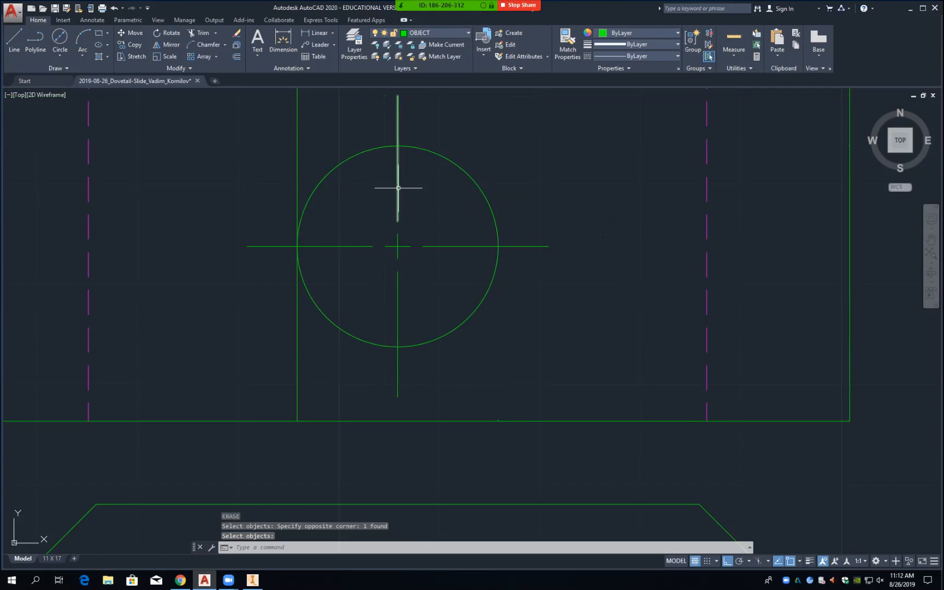
Step: Move the hole's vertical, horizontal and centre-mark line pieces to the CENTER layer
click(398, 188)
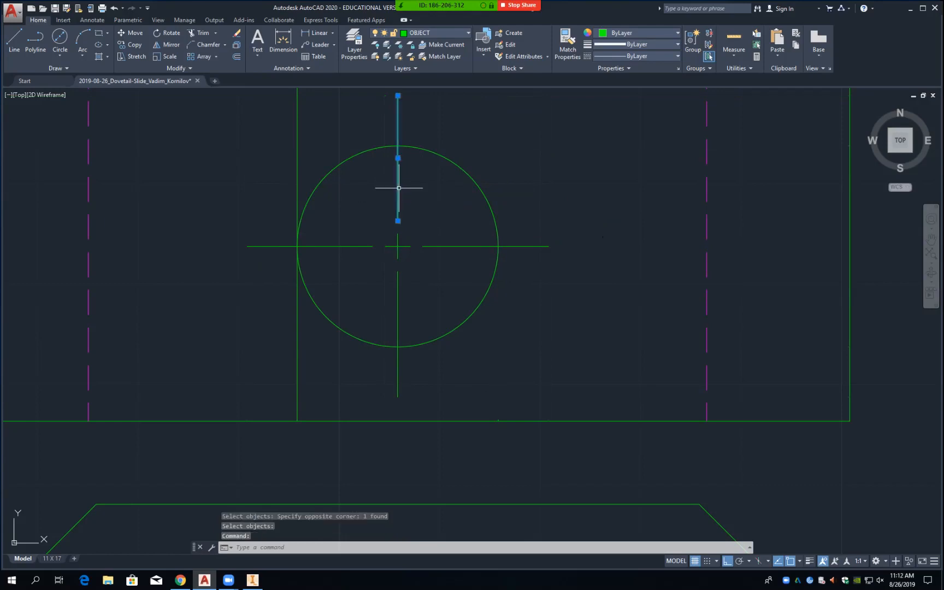
click(398, 240)
click(397, 286)
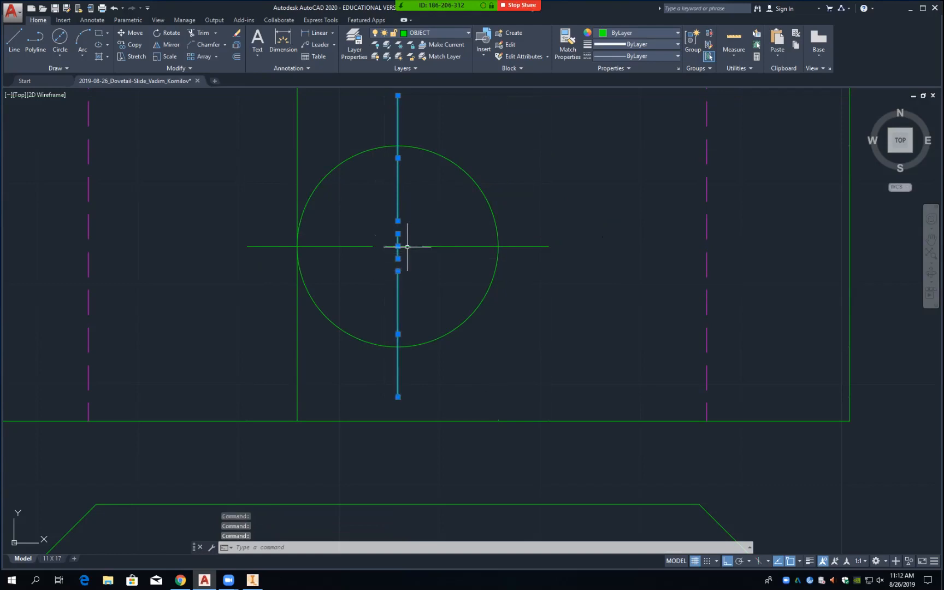
click(438, 246)
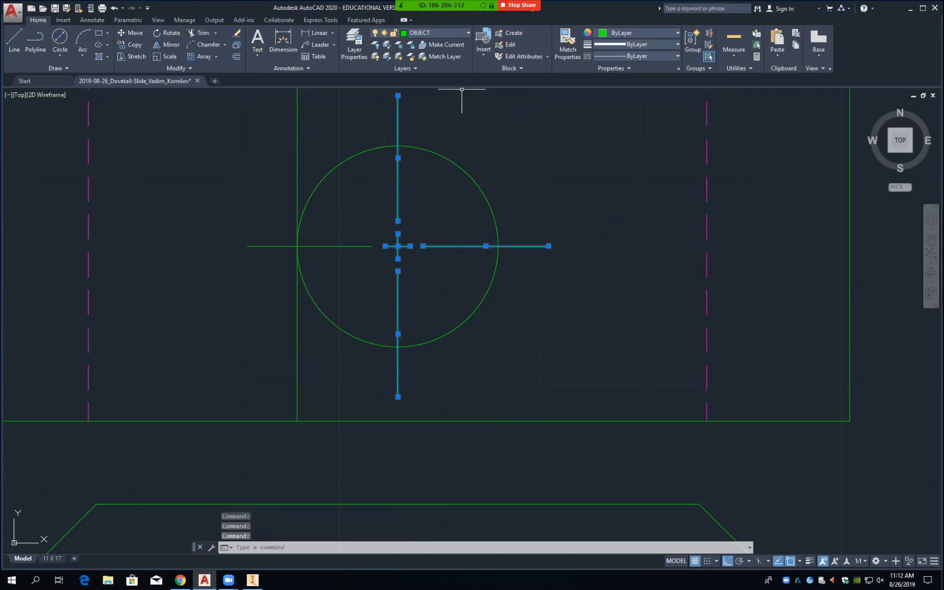
click(364, 246)
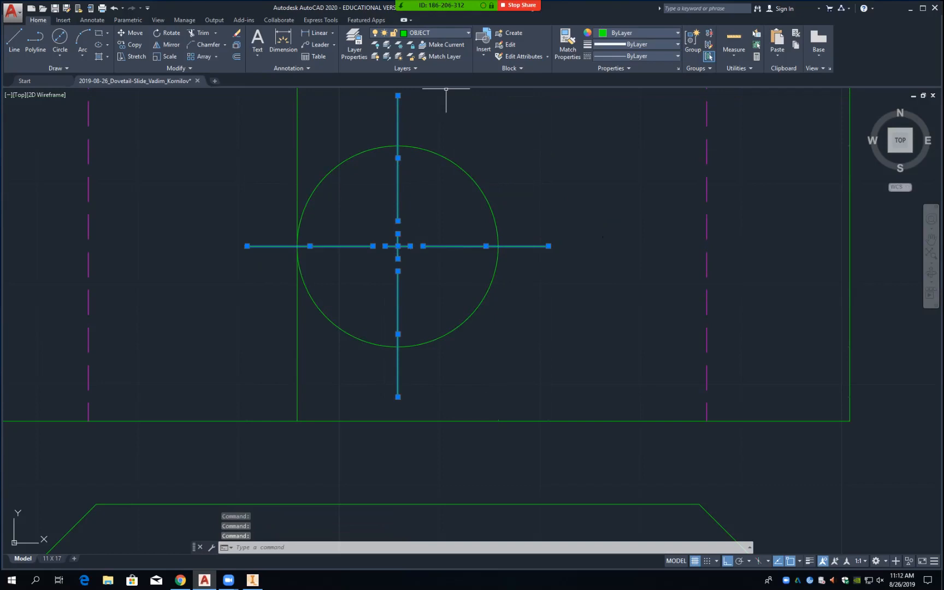
click(436, 33)
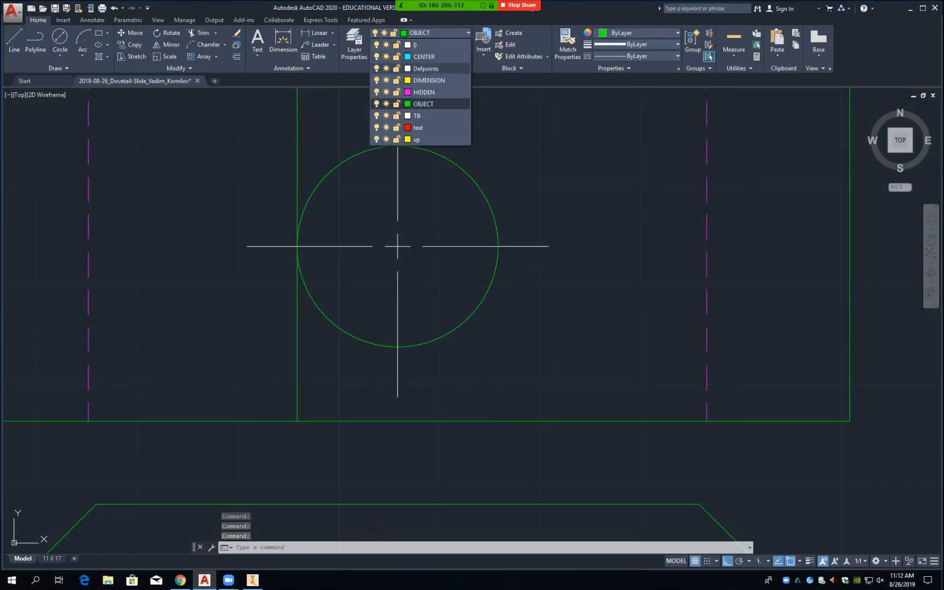
click(424, 56)
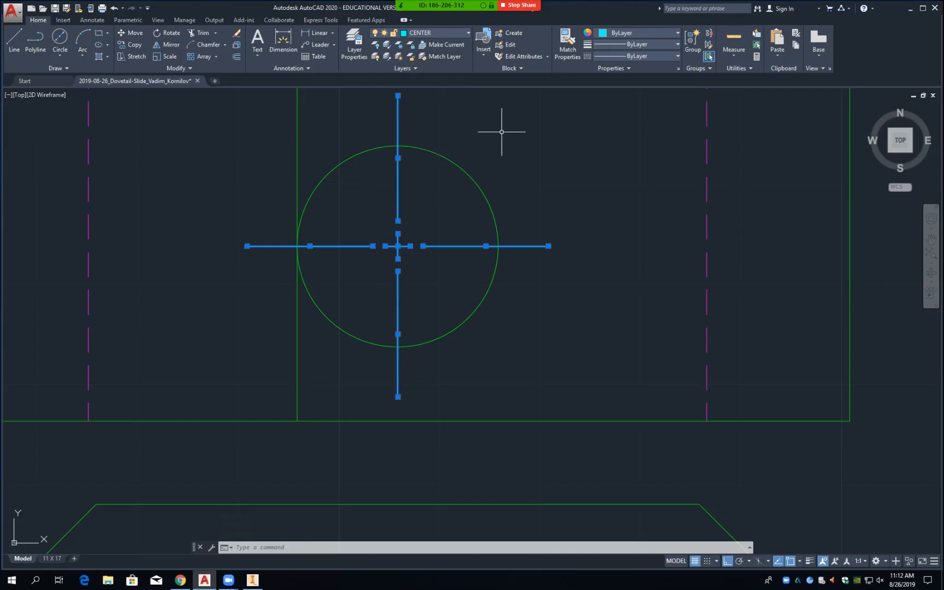
key(Escape)
Step: Erase the leftover vertical line left of the circle
text(e)
key(Return)
click(298, 139)
click(297, 139)
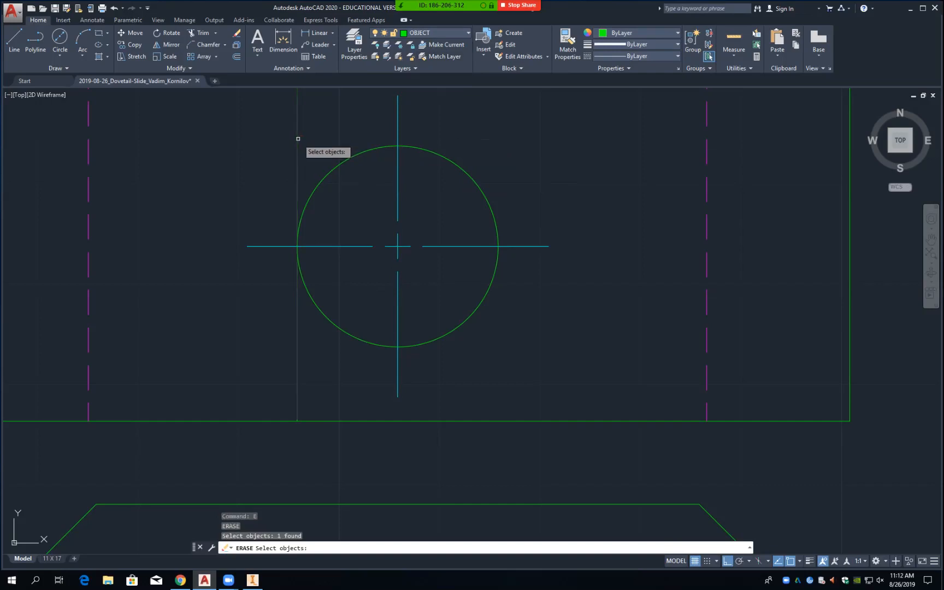
key(Return)
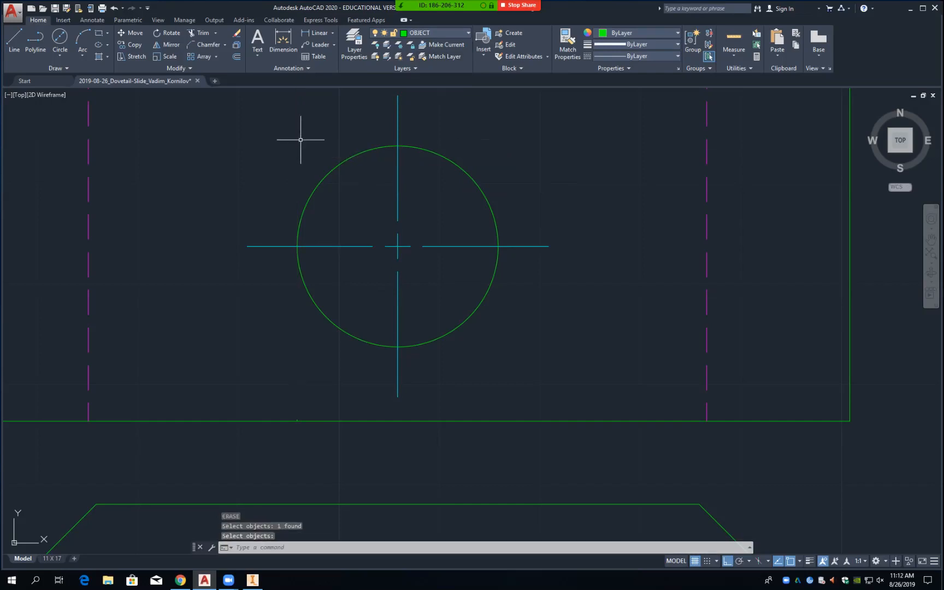
Step: Draw a line from the left hidden line's bottom intersection to the right hidden line's top in the front view
scroll(313, 149, up, 5)
scroll(311, 152, down, 9)
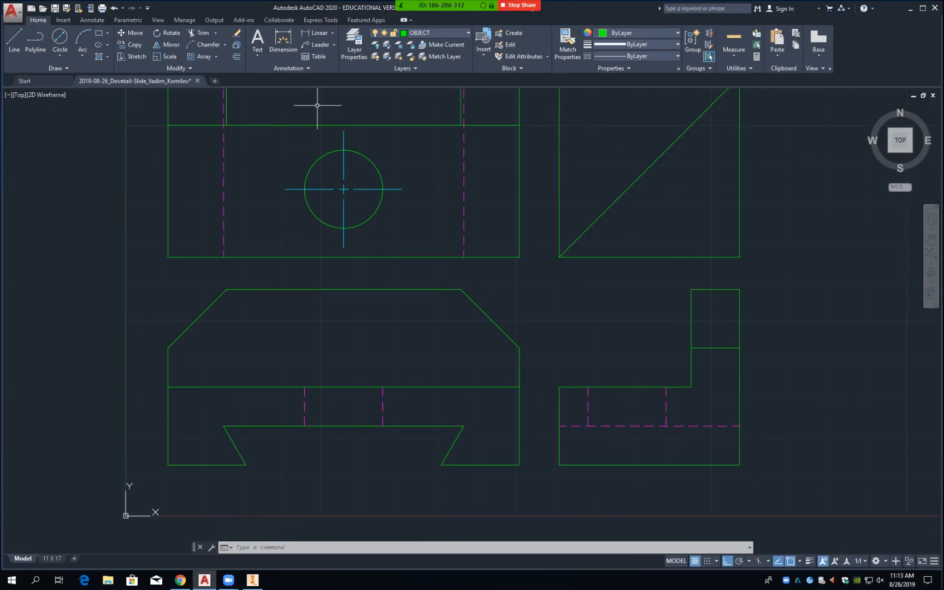
text(l)
key(Return)
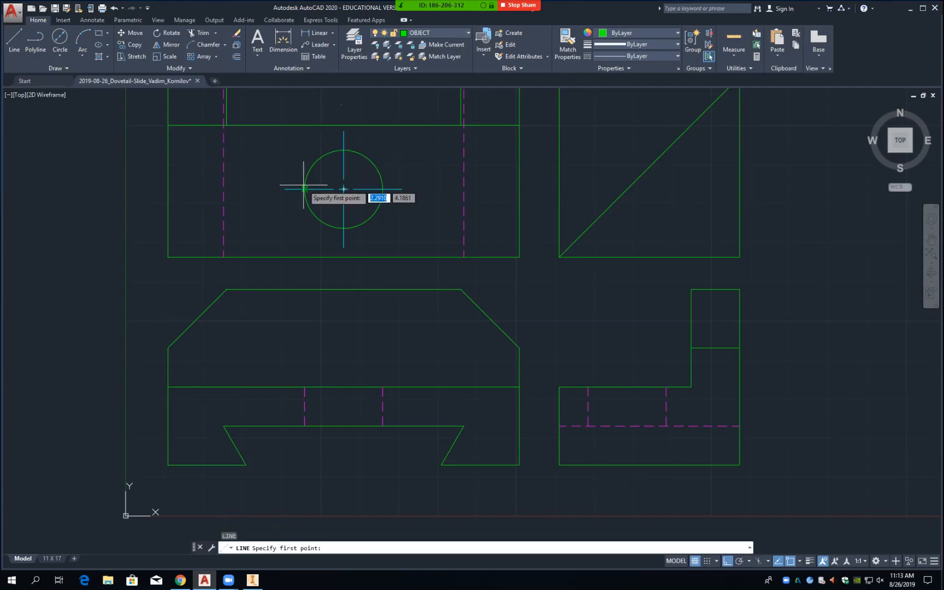
text(int)
key(Return)
click(305, 427)
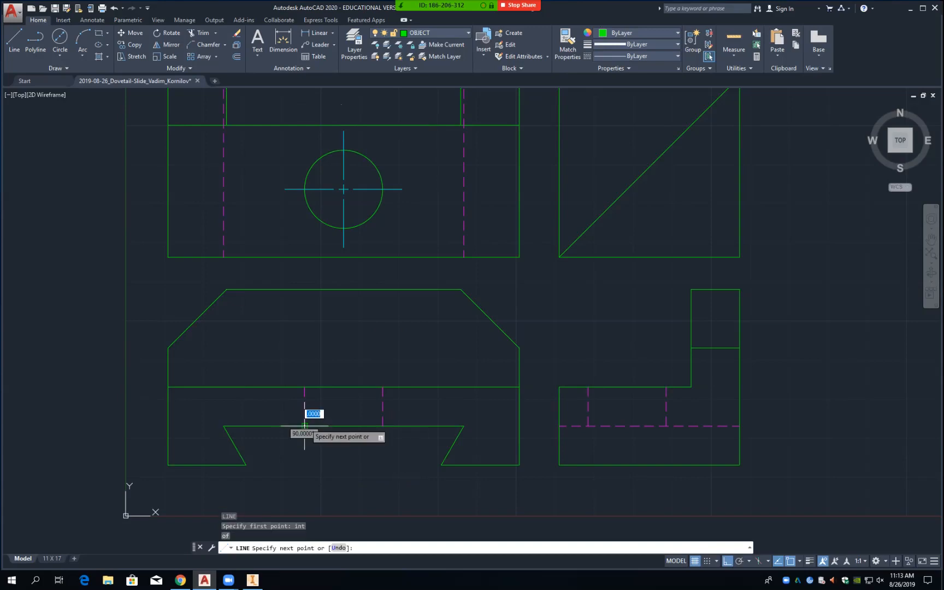
text(int)
key(Return)
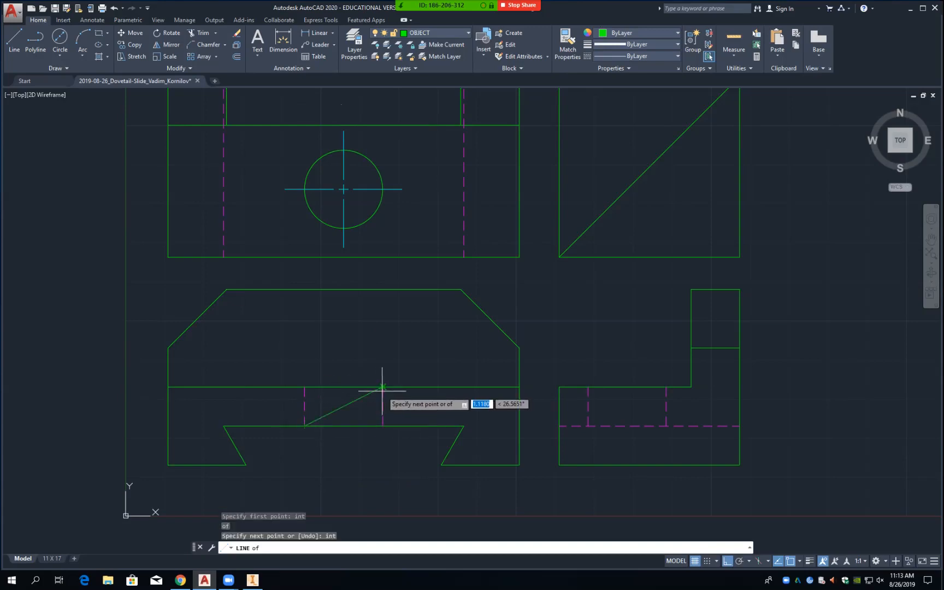
click(383, 387)
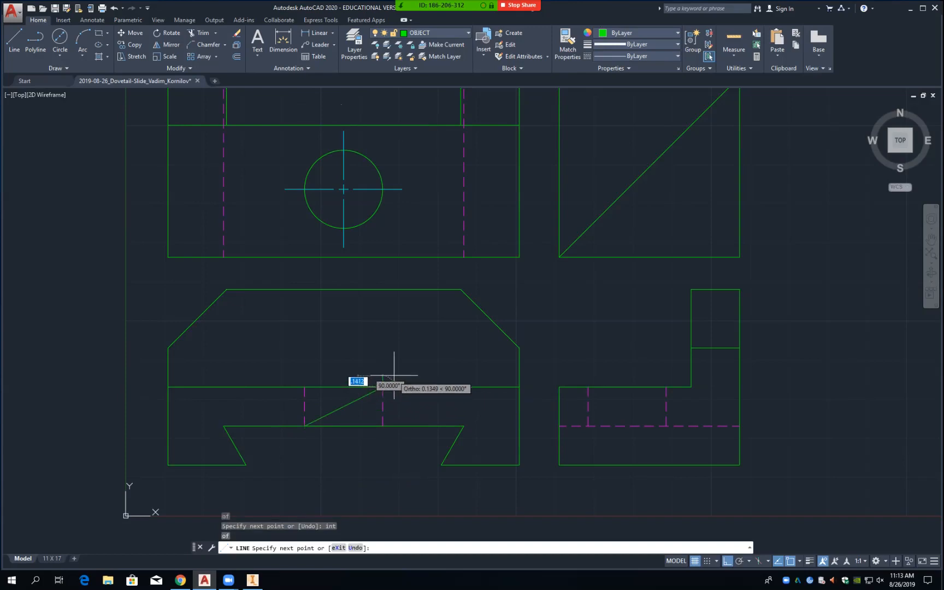
key(Return)
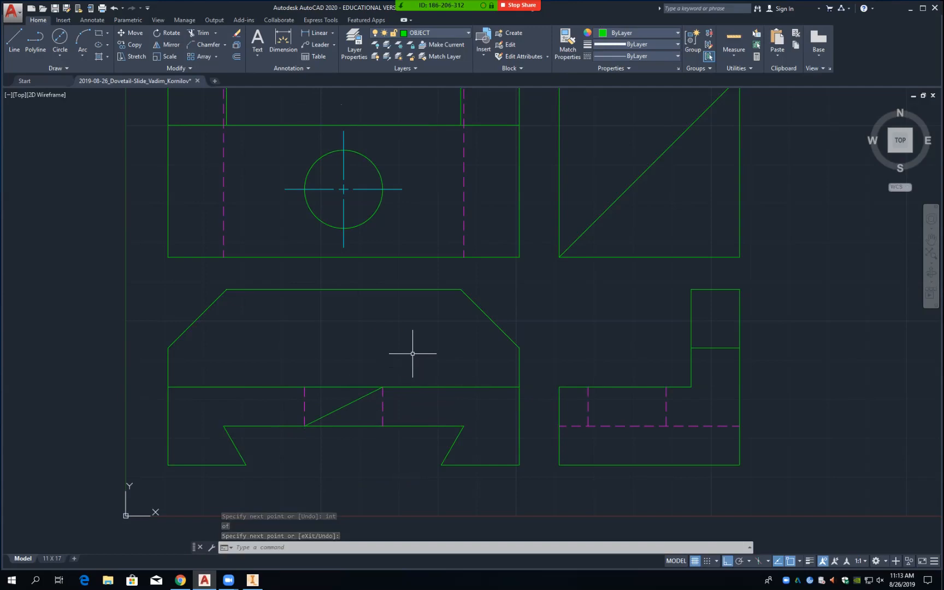
text(ct )
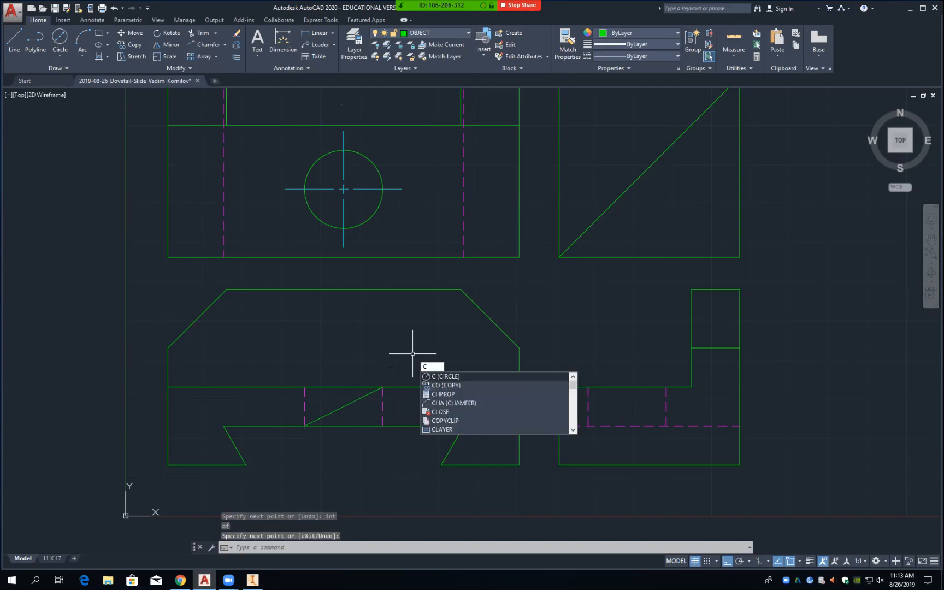
text(o)
Step: Copy the three vertical center line pieces from the circle's centre to the front diagonal's midpoint
key(Return)
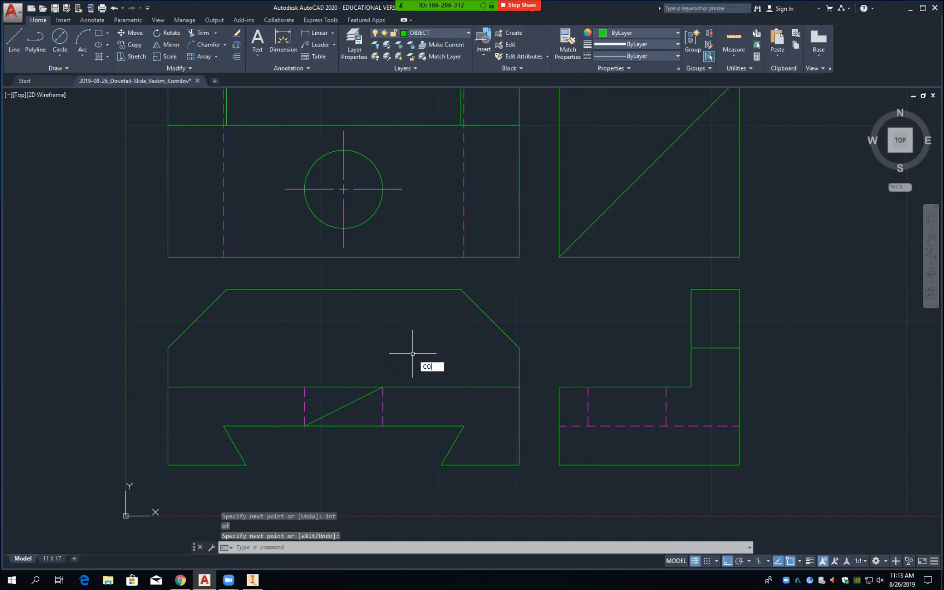
click(344, 215)
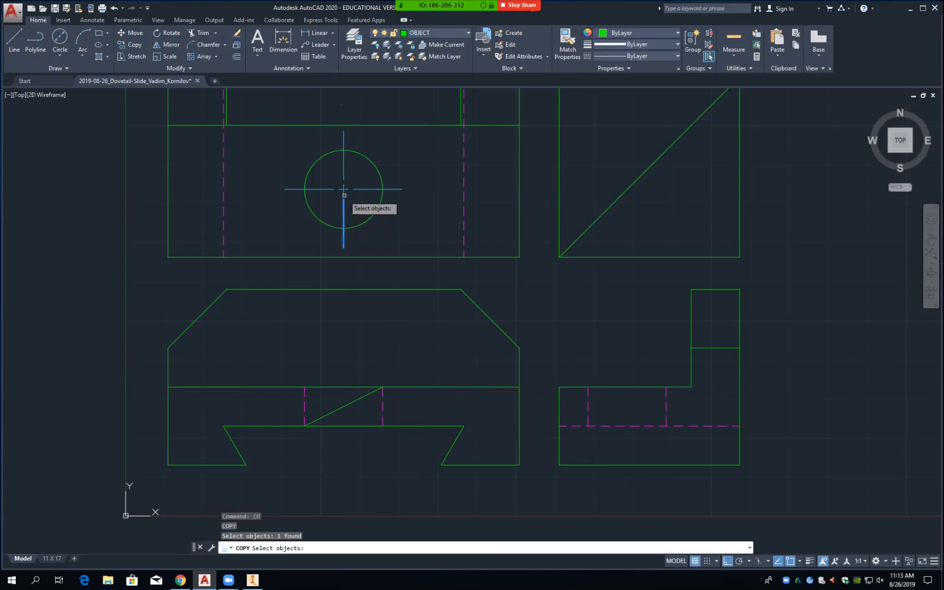
click(343, 193)
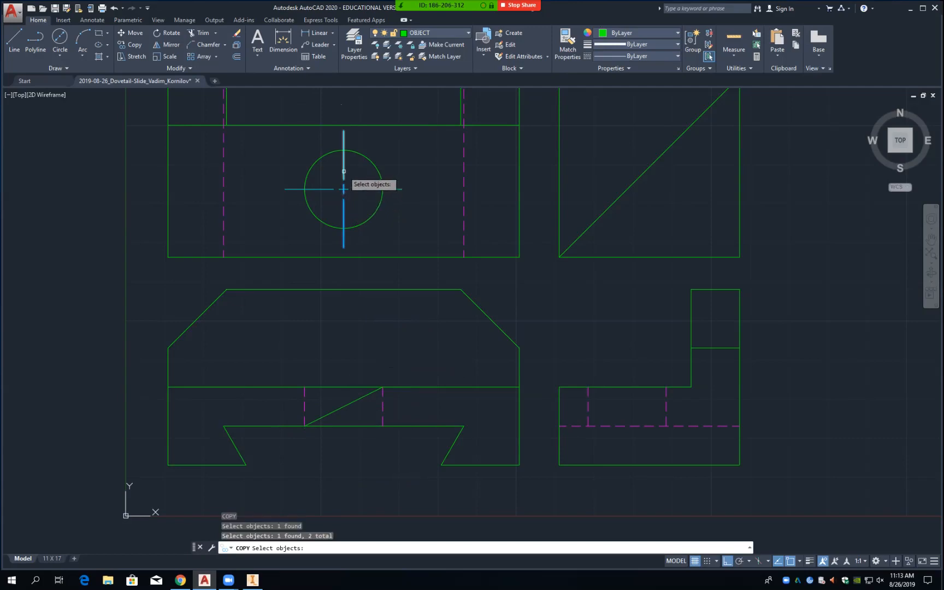
click(344, 172)
key(Return)
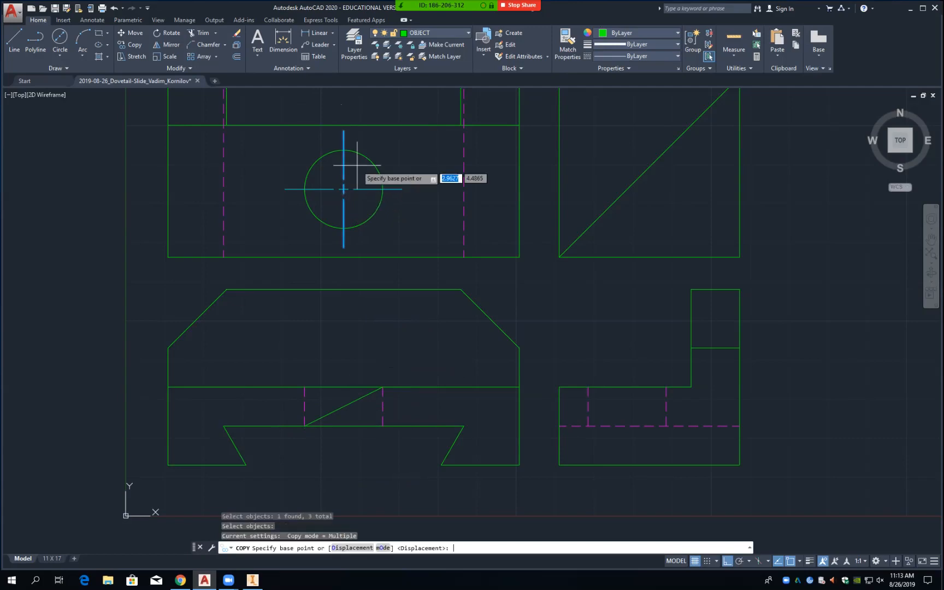
scroll(357, 225, up, 4)
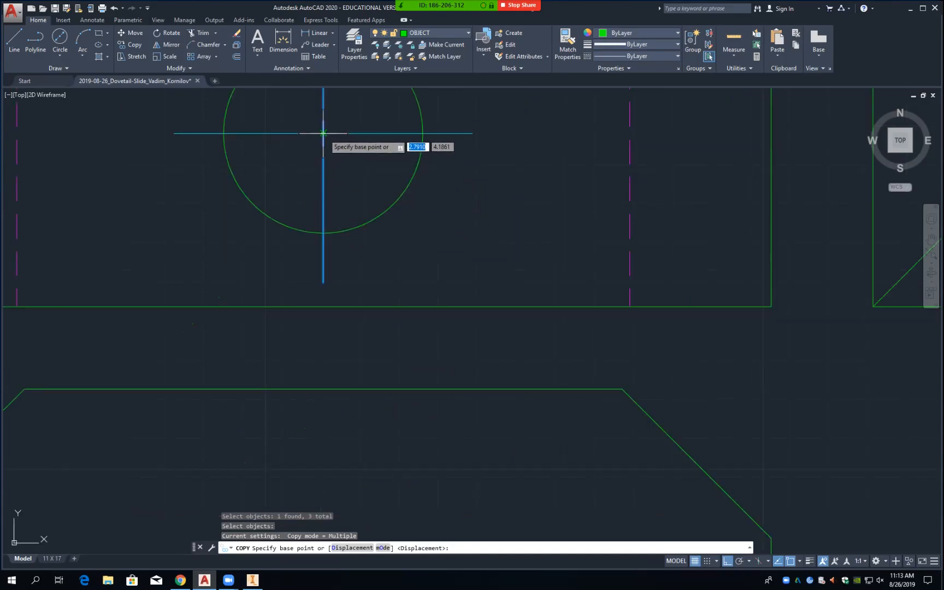
click(324, 133)
scroll(375, 250, up, 2)
scroll(377, 249, down, 4)
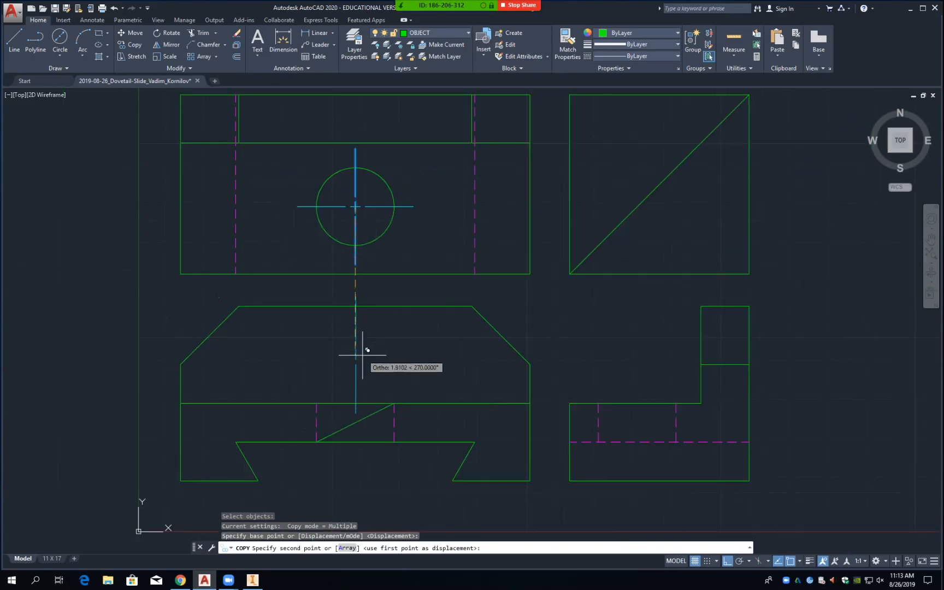
text(mid)
key(Return)
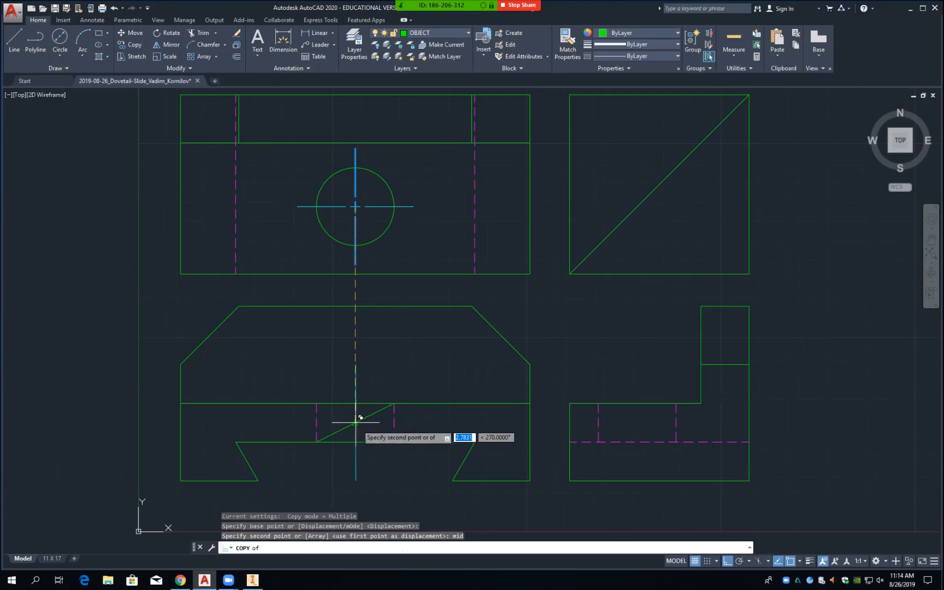
click(360, 417)
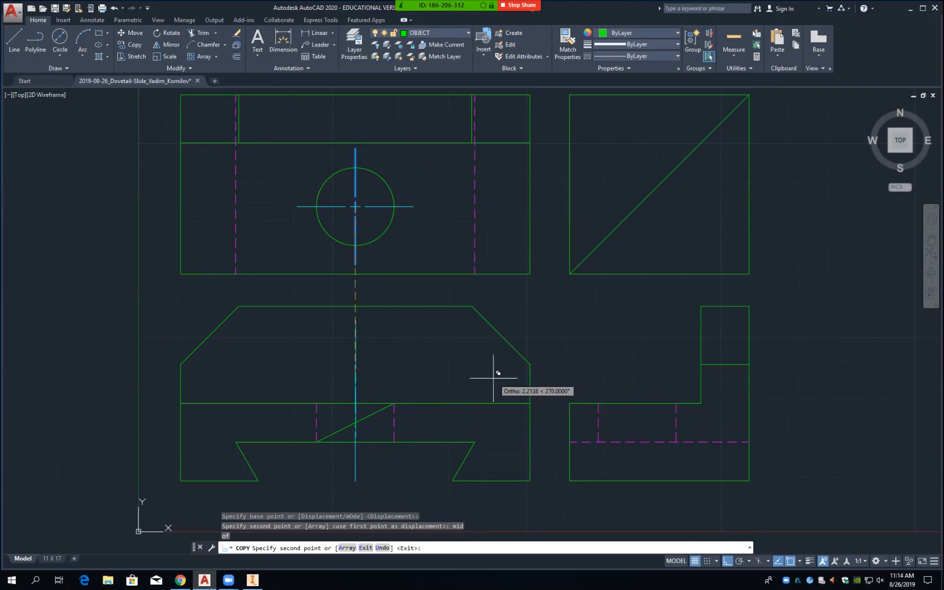
key(Escape)
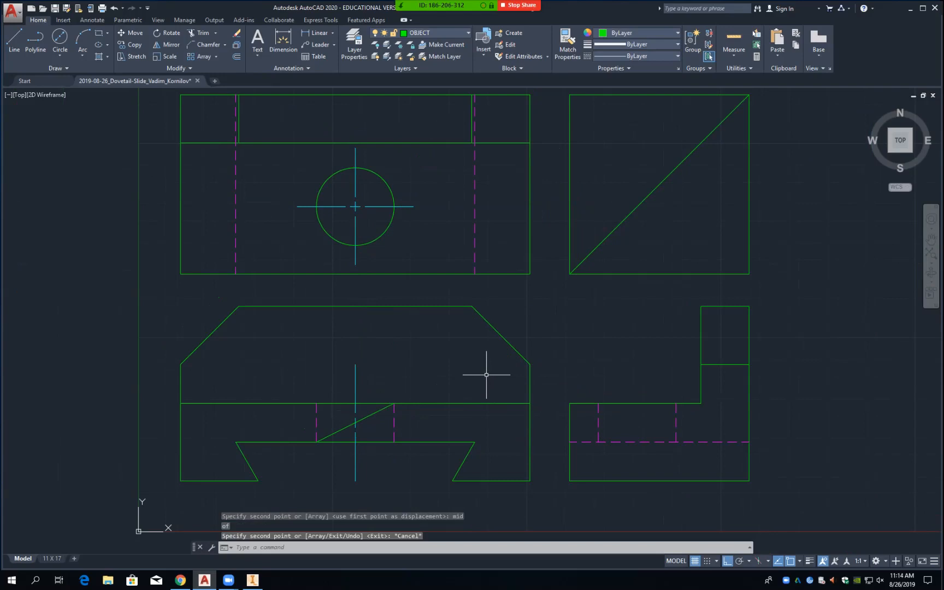
Step: Draw a diagonal line between the side view's lower-left and upper-right hidden-line intersections
text(l)
key(Return)
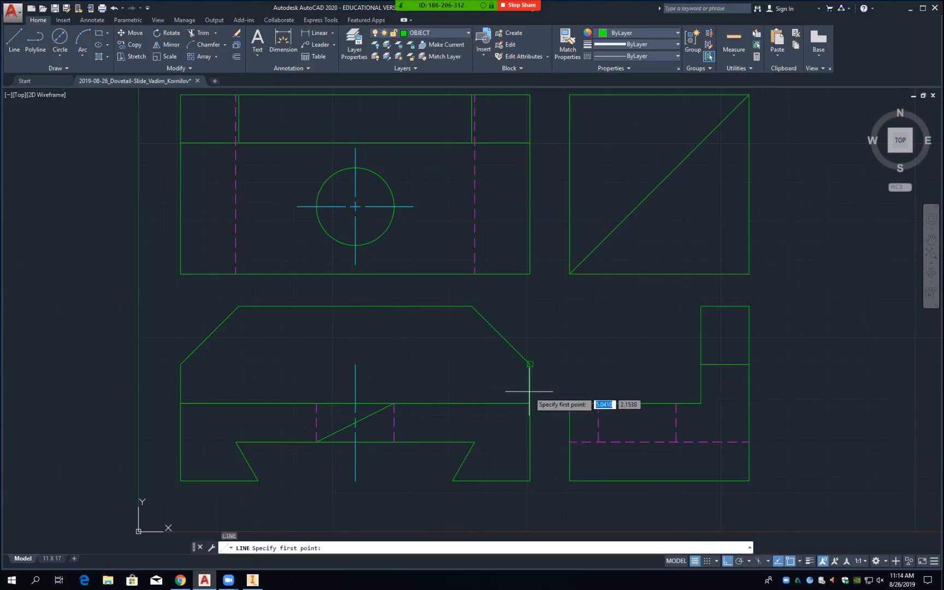
text(int)
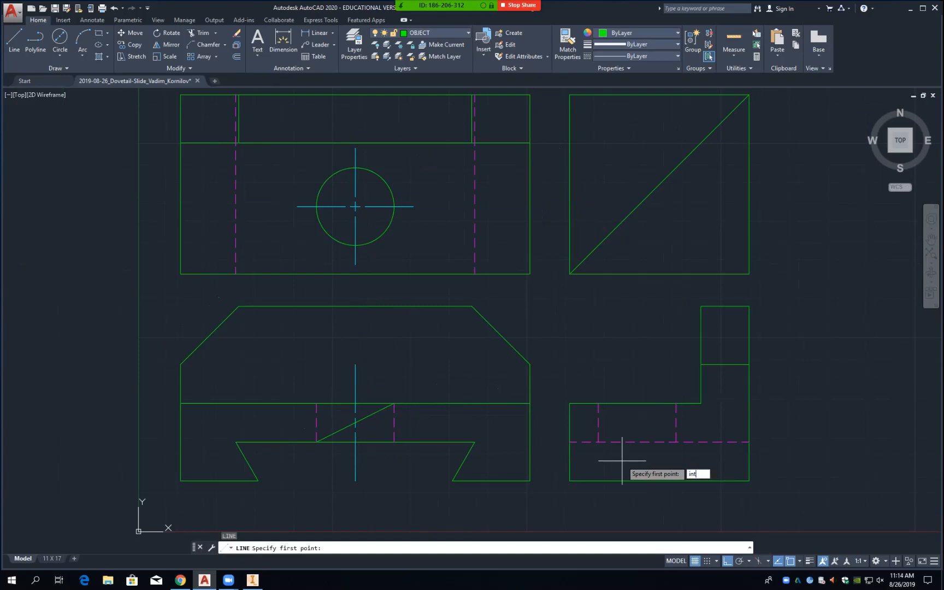
key(Return)
click(599, 441)
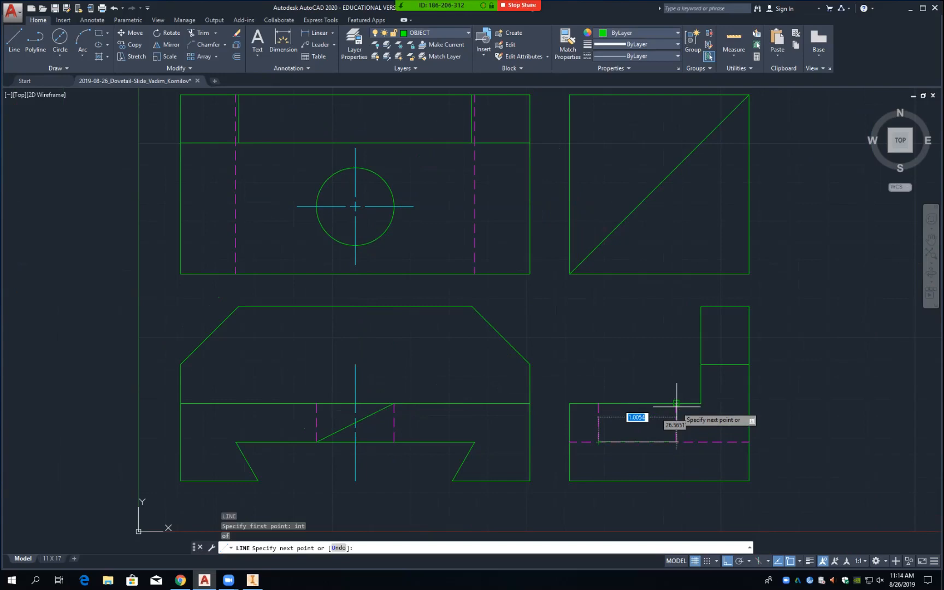
text(int)
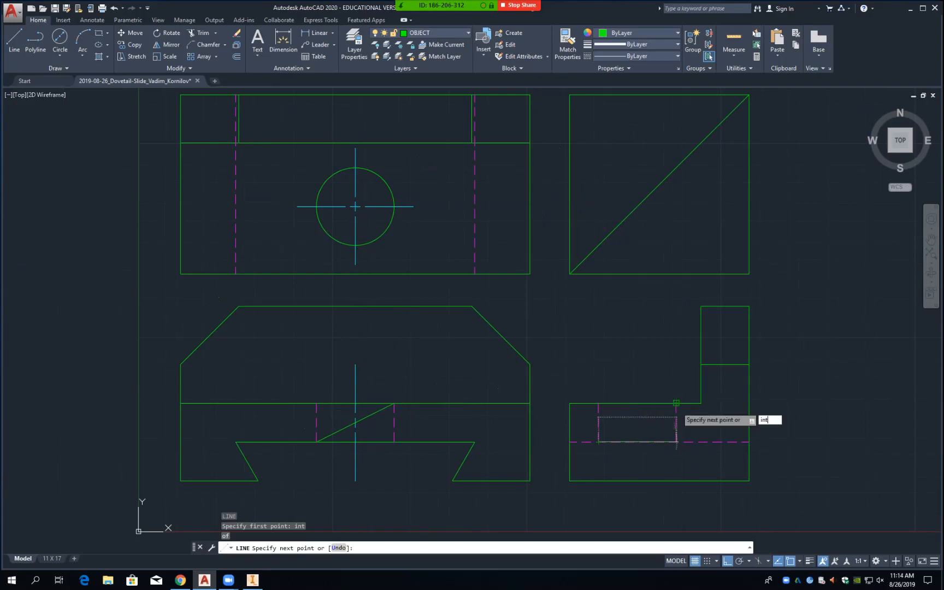
key(Return)
click(677, 404)
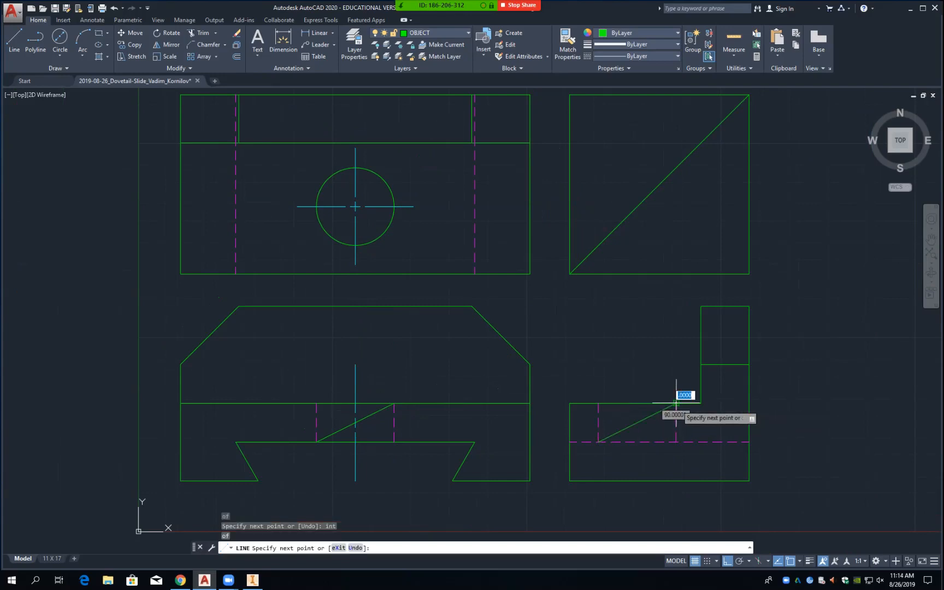
key(Return)
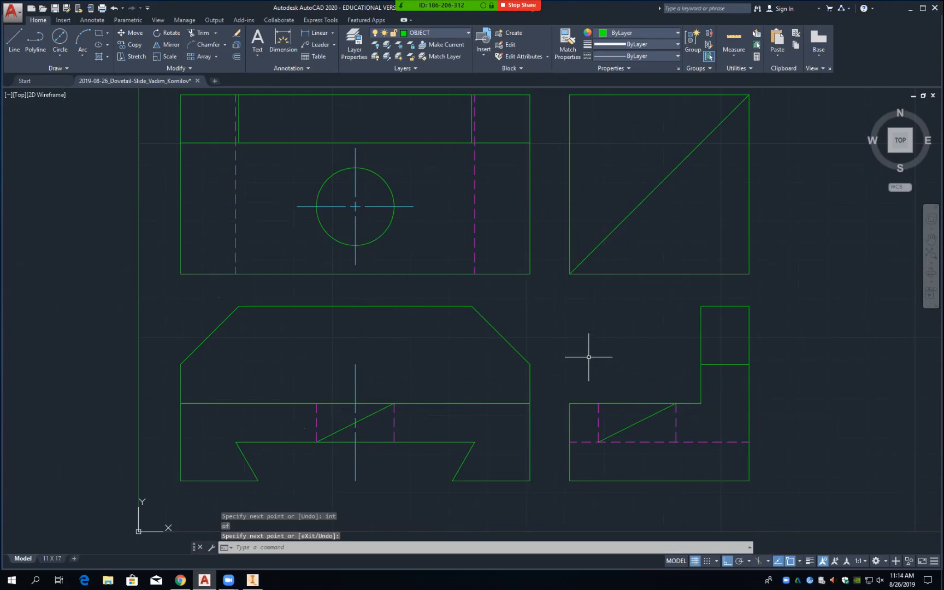
Step: Copy the front-view center line pieces from the front diagonal's midpoint to the side diagonal's midpoint
text(ct )
text(o)
key(Return)
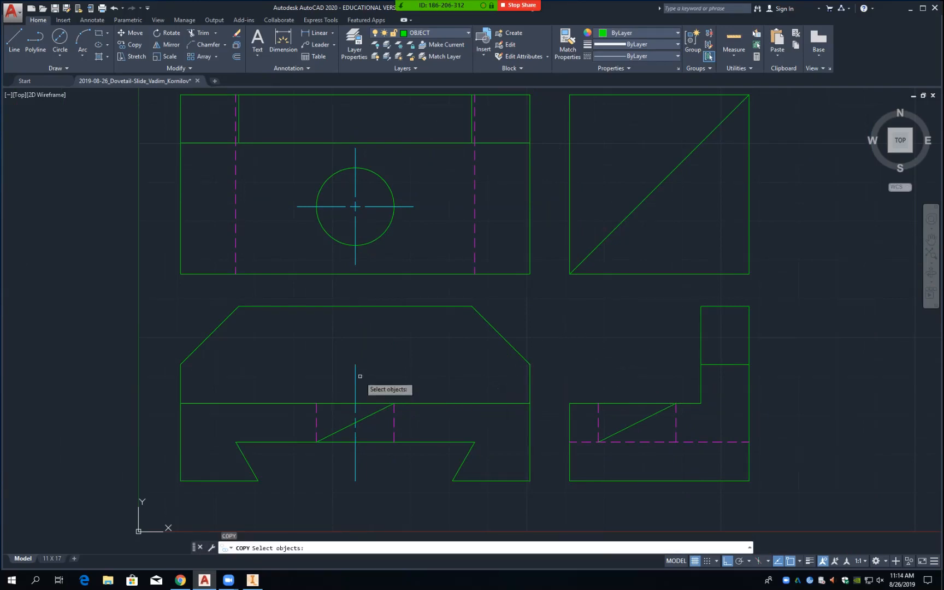
click(355, 381)
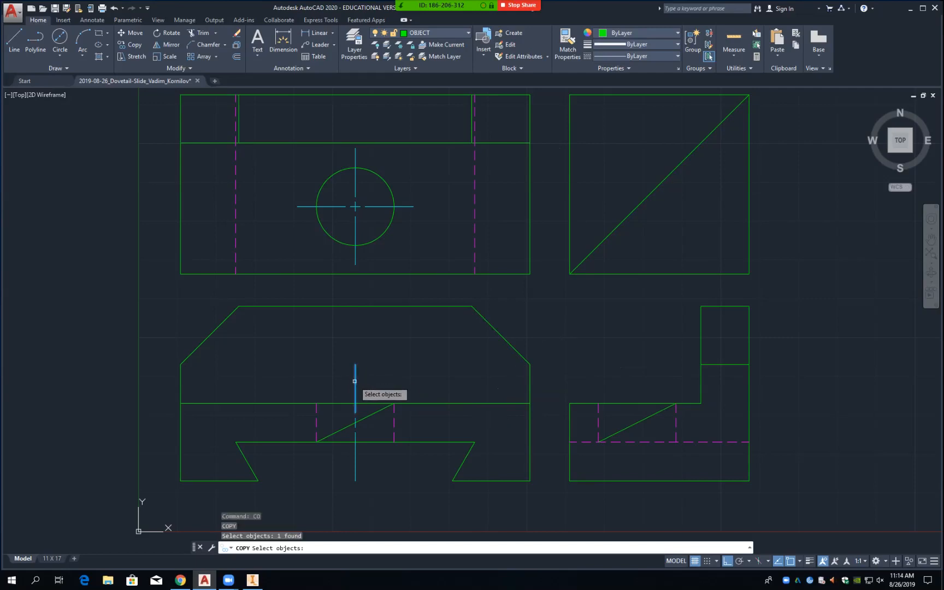
click(356, 424)
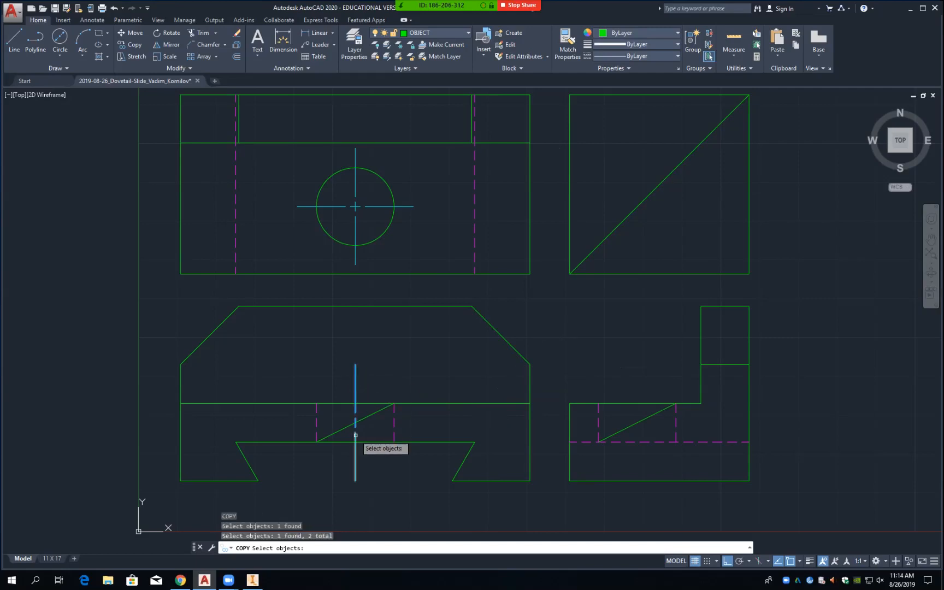
click(356, 435)
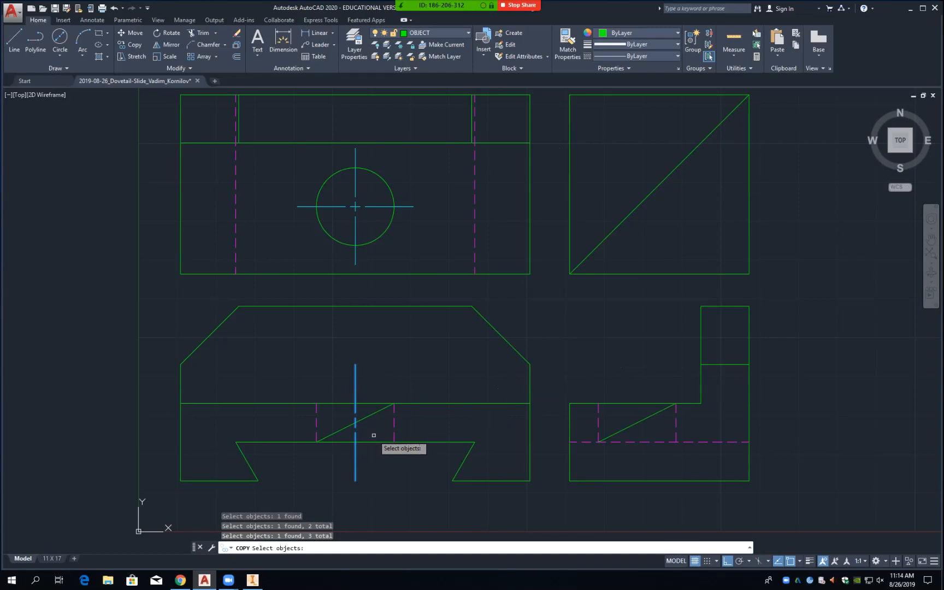
key(Return)
text(mid)
key(Return)
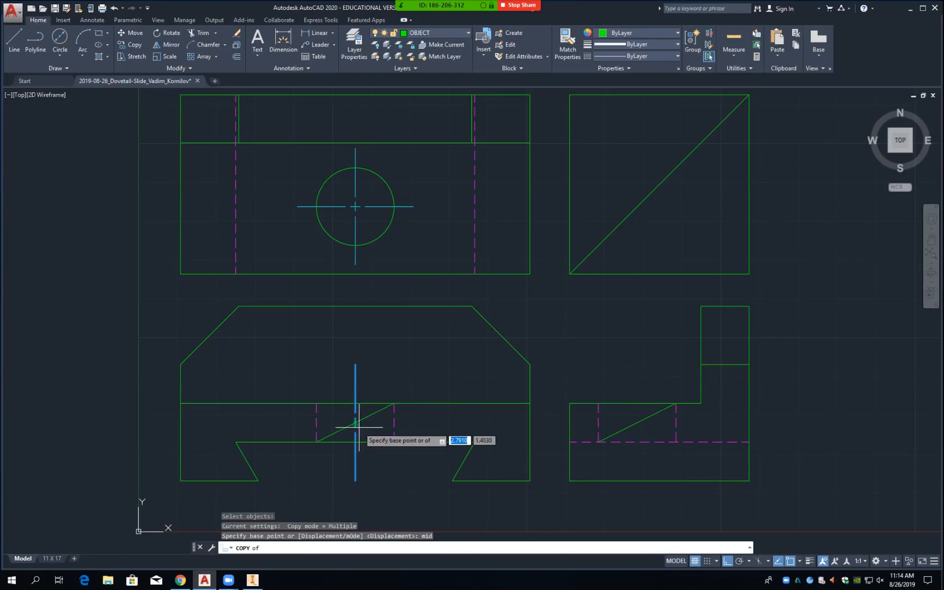
click(356, 423)
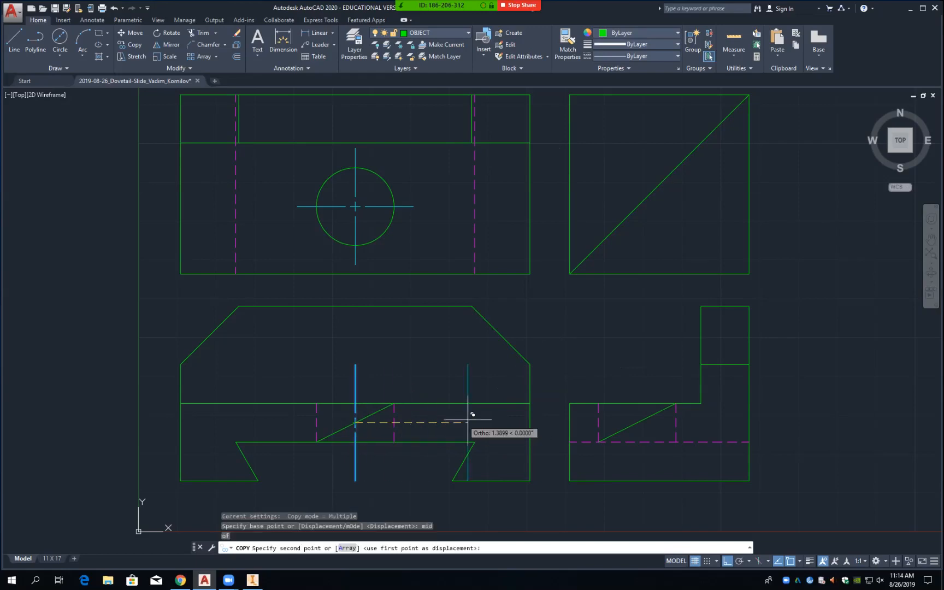
text(mid)
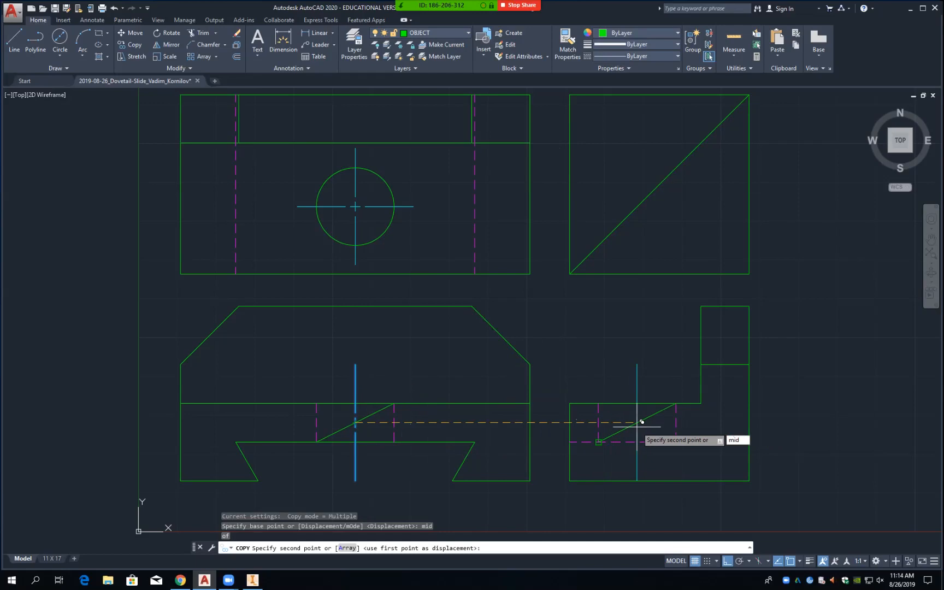
key(Return)
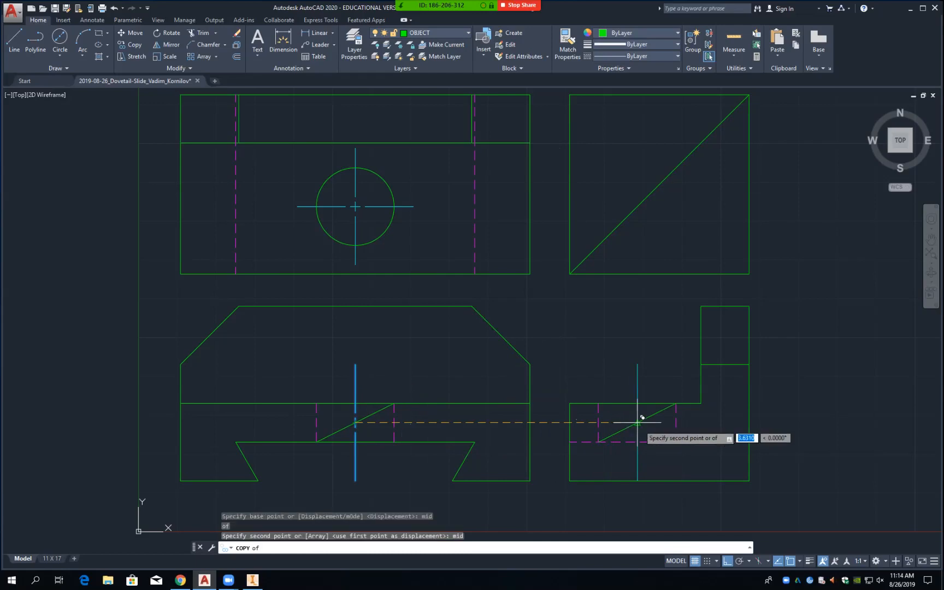
click(643, 422)
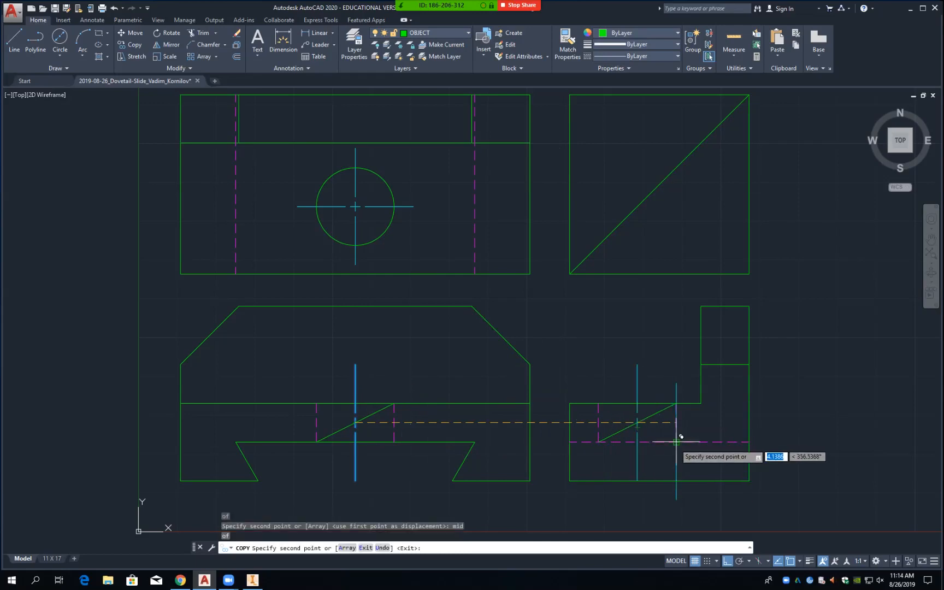
key(Escape)
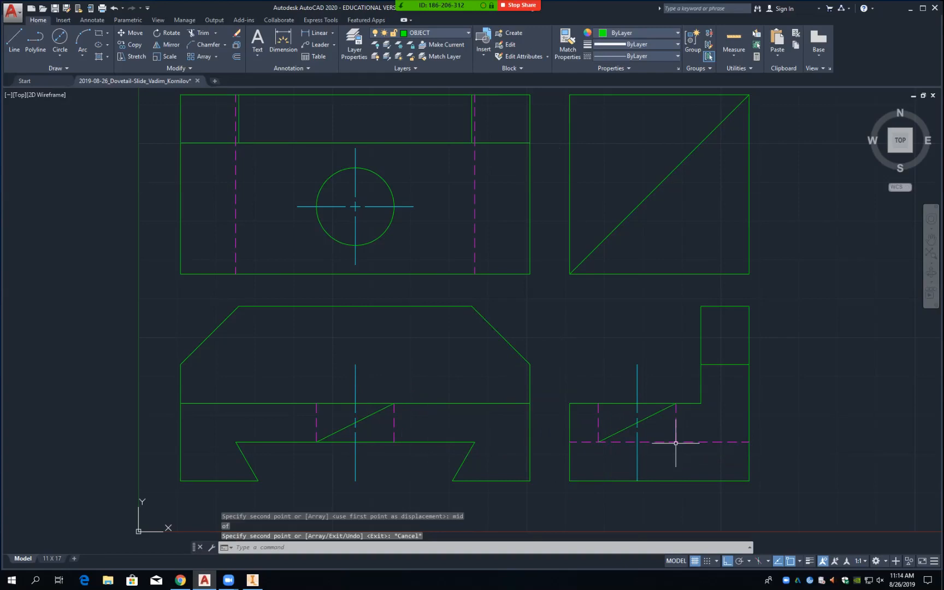
text(e)
key(Return)
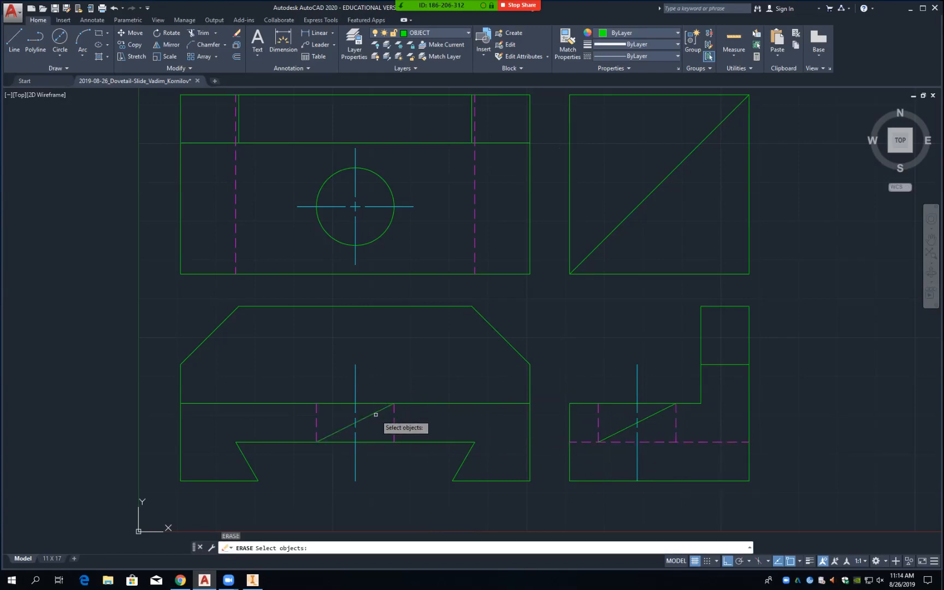
Step: Erase the front and side diagonal construction lines and save the drawing
click(376, 415)
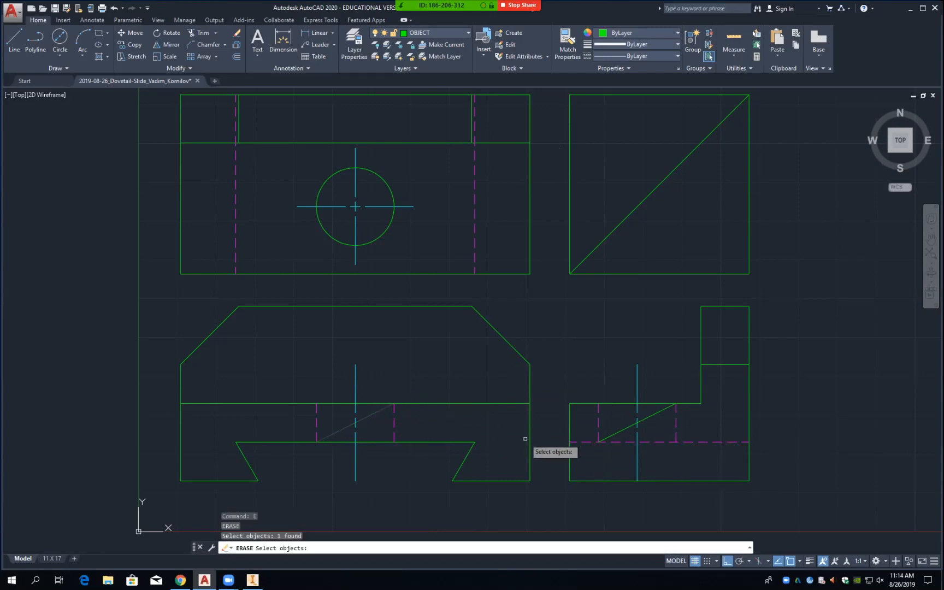
click(626, 430)
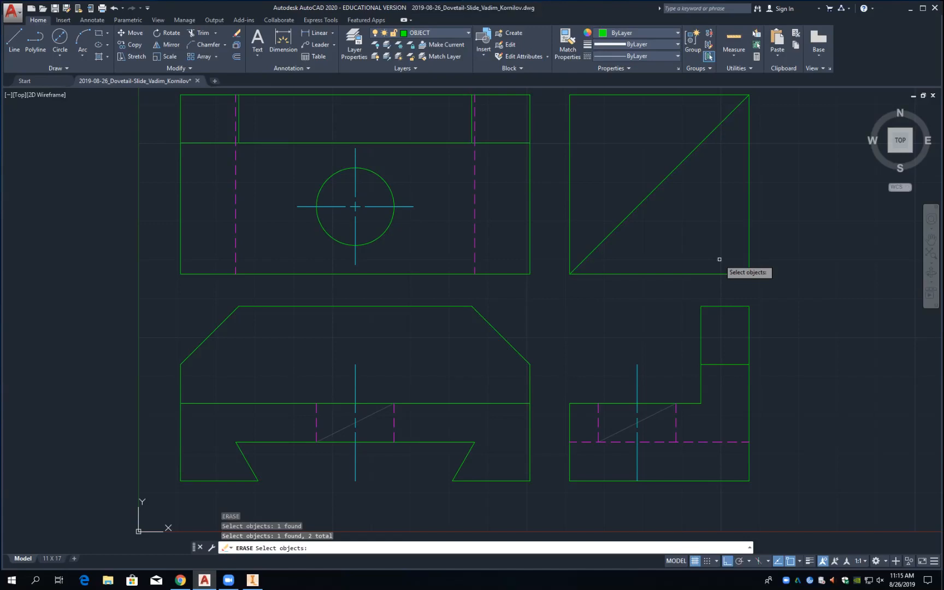
key(Escape)
key(ctrl+s)
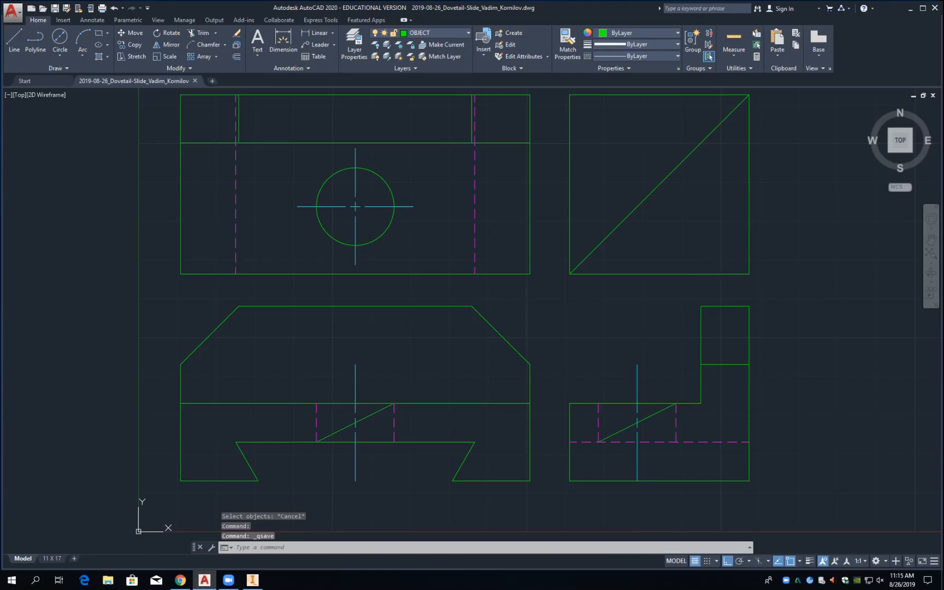
key(ctrl+s)
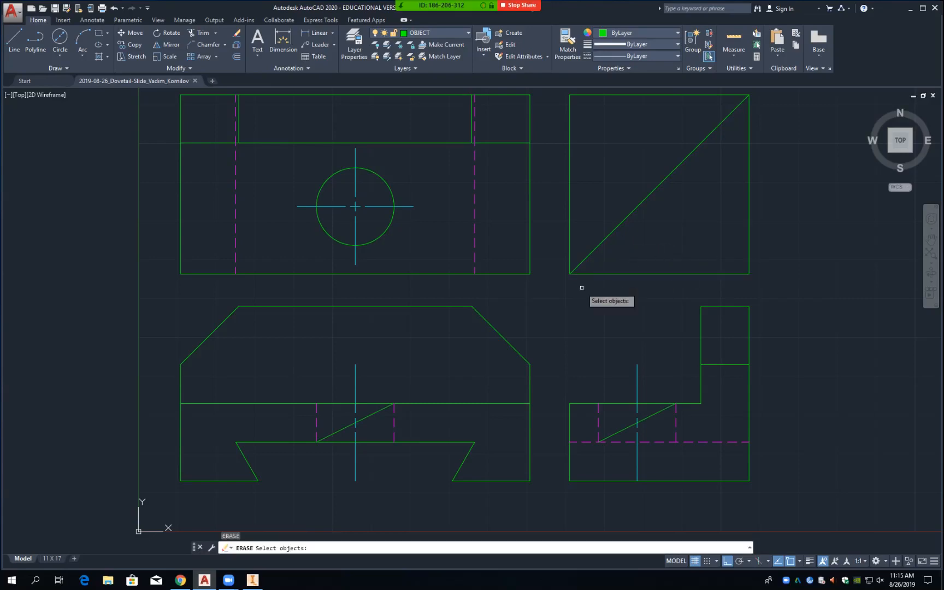
click(365, 416)
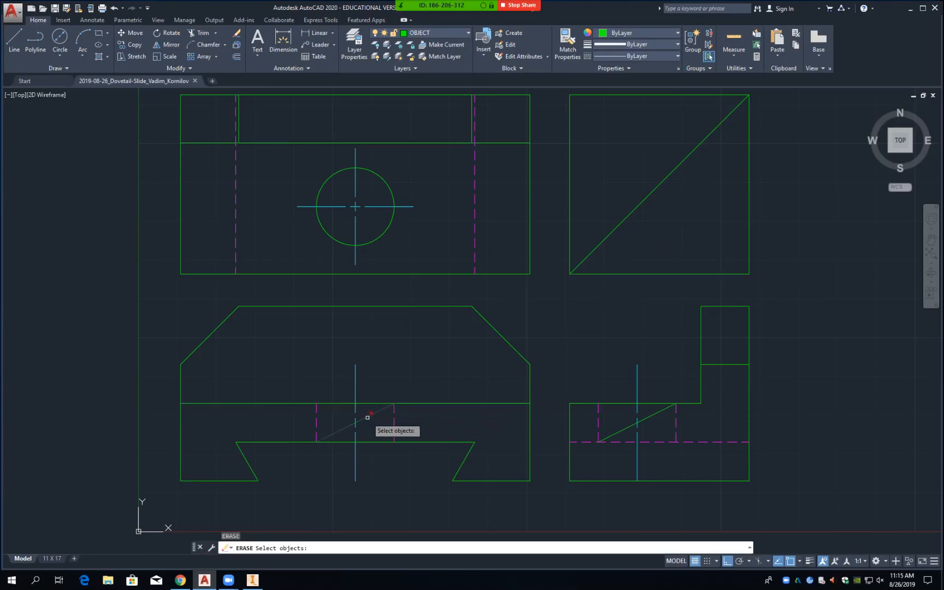
click(622, 433)
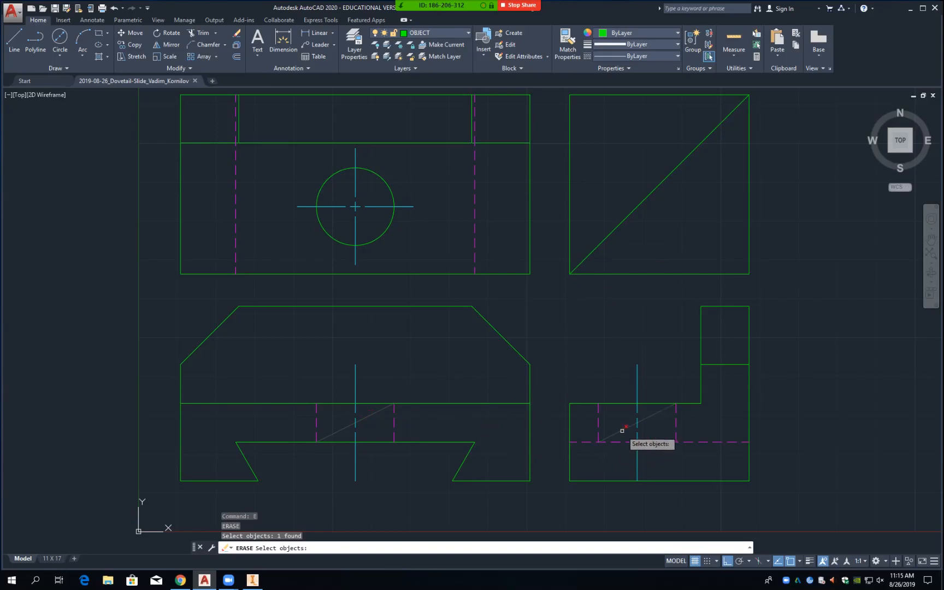
key(Return)
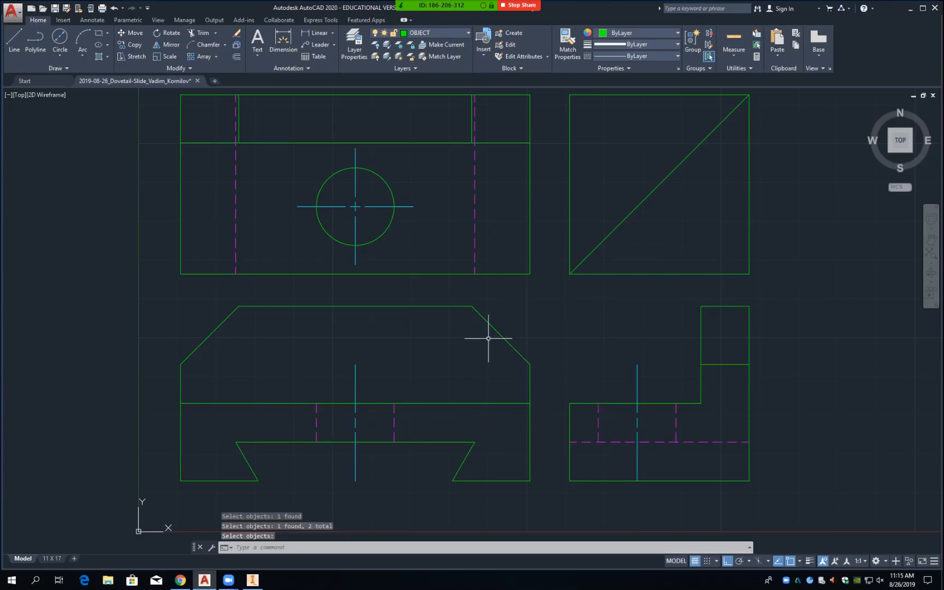
key(ctrl+s)
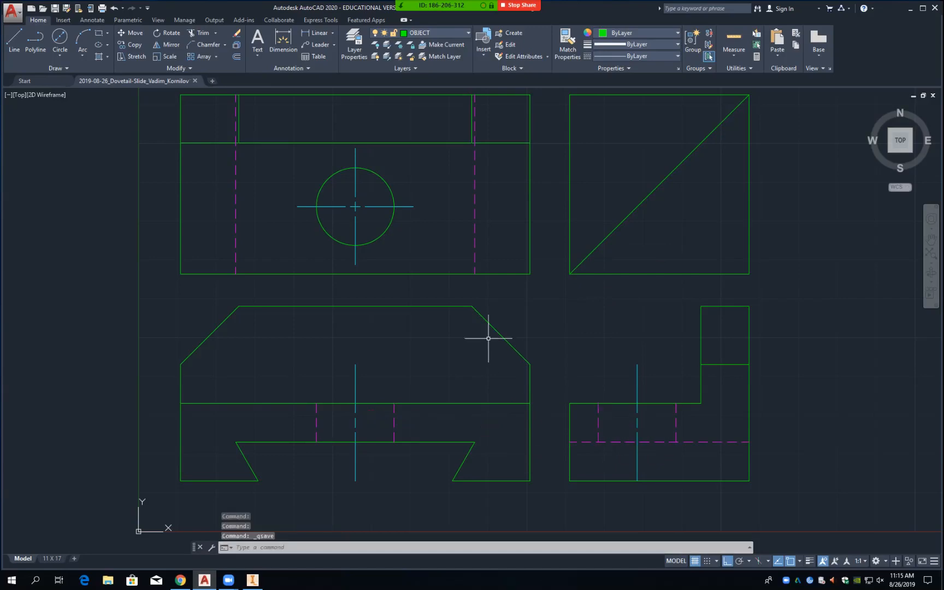
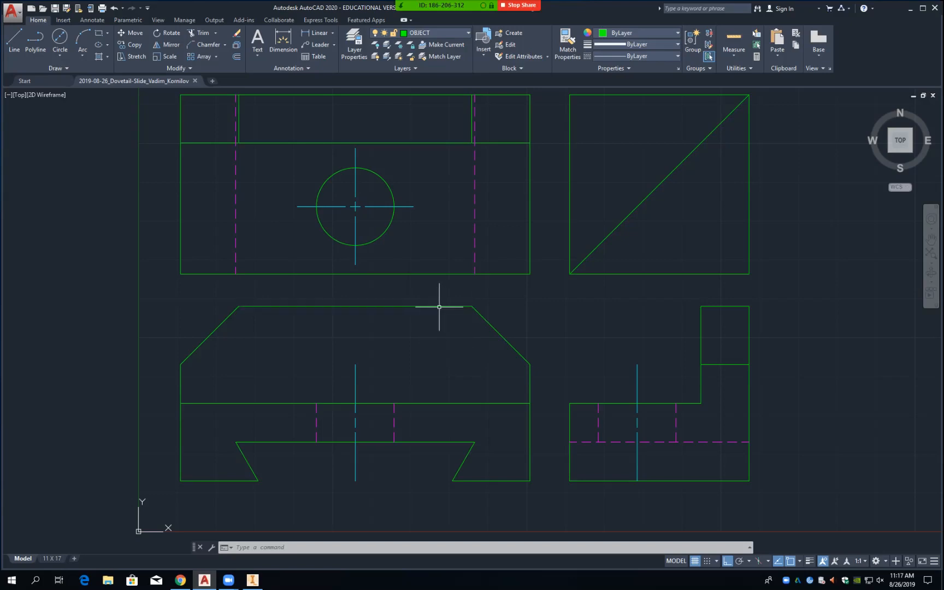
Step: Move the top and right-side views straight up 0.85 units with MOVE
text(M)
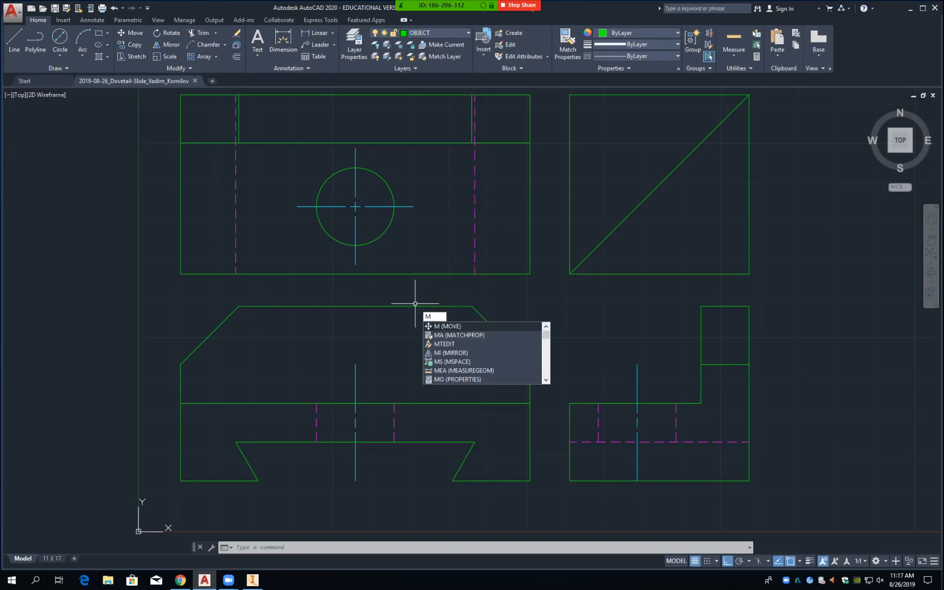
key(Return)
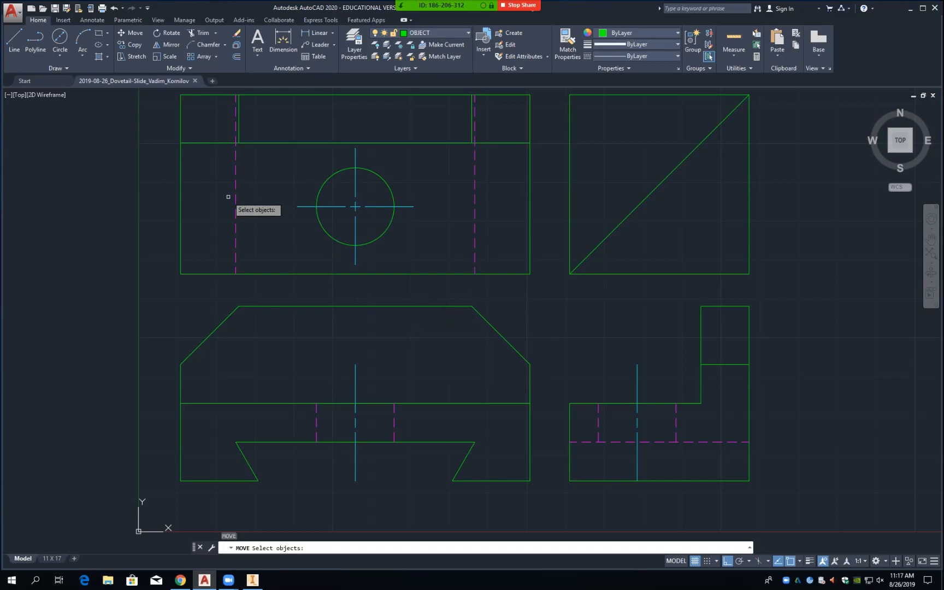
click(168, 291)
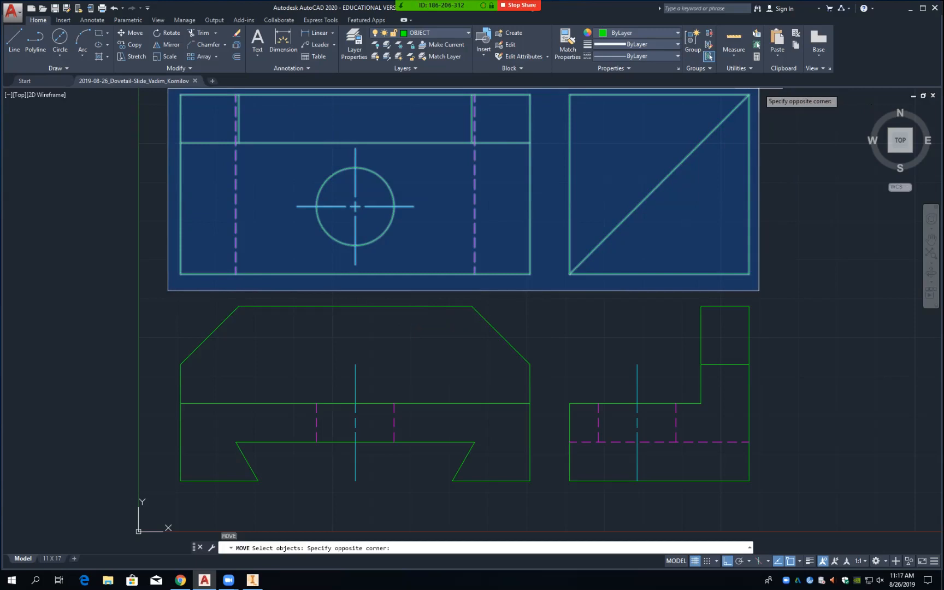
click(760, 89)
scroll(759, 96, down, 2)
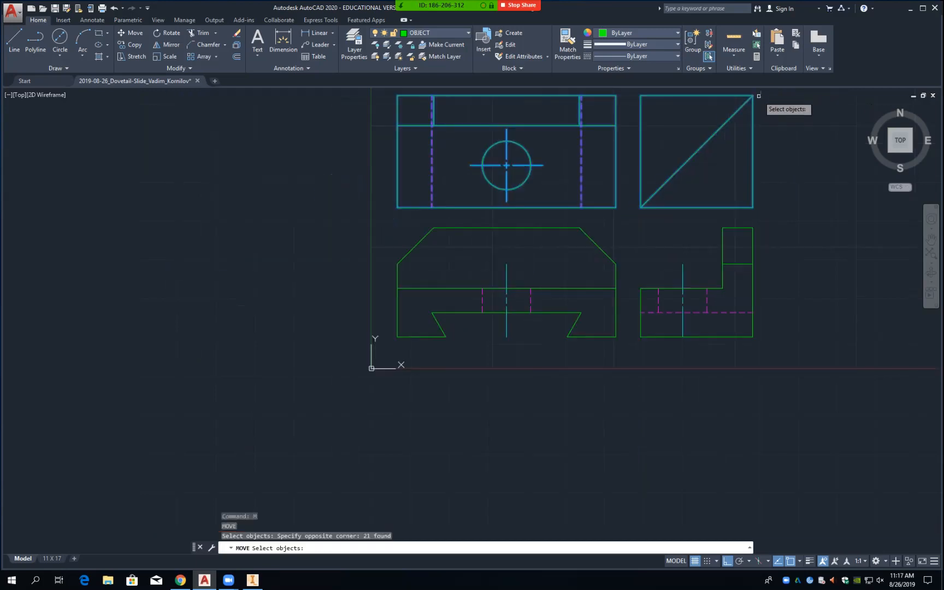
mouse_move(630, 219)
middle_down()
mouse_move(563, 310)
mouse_move(533, 337)
mouse_move(517, 327)
middle_up()
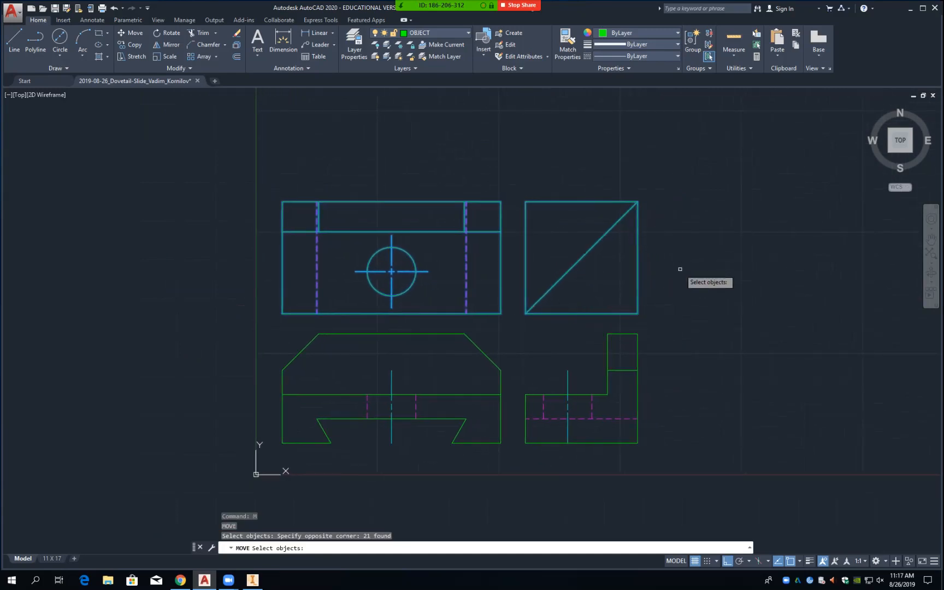
key(Return)
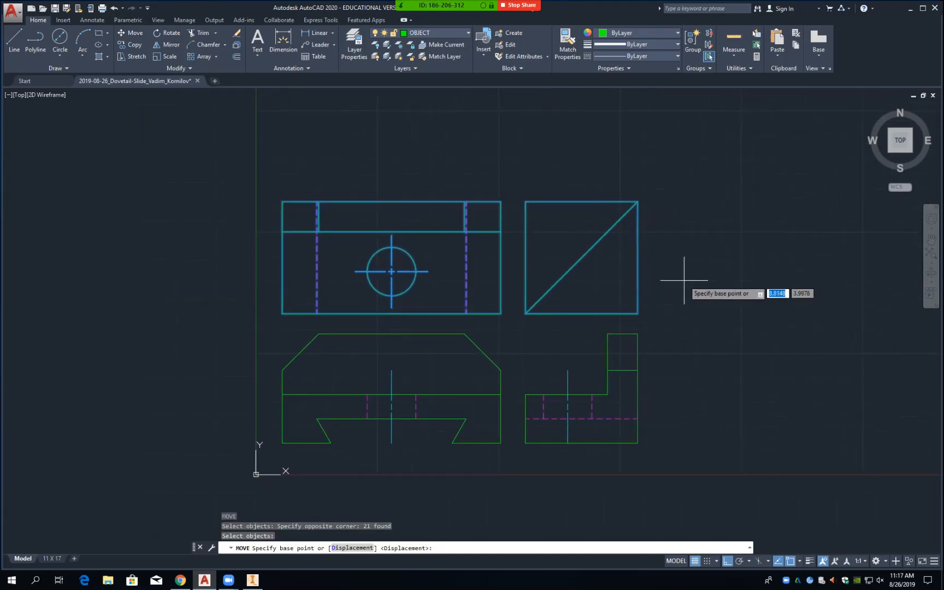
click(511, 335)
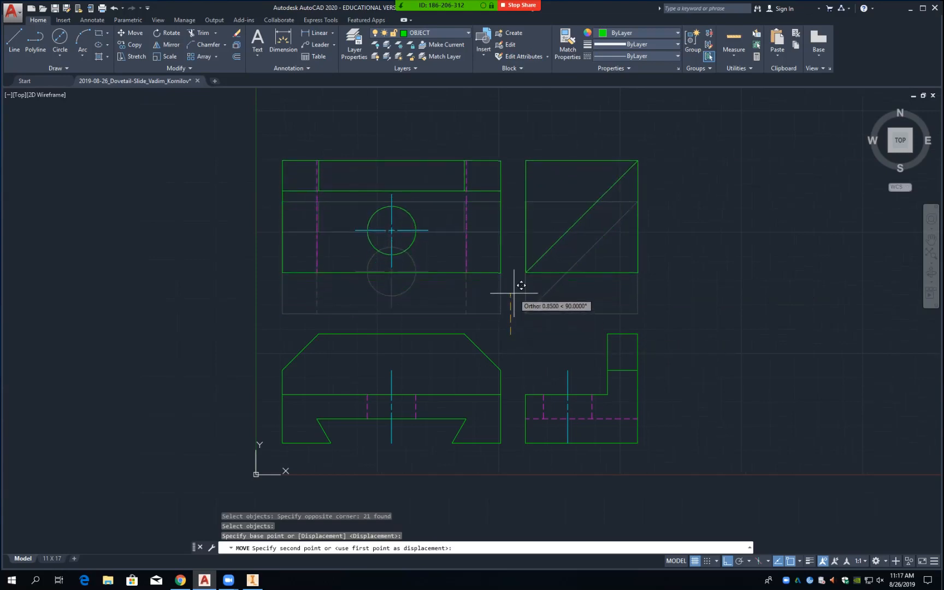
click(514, 293)
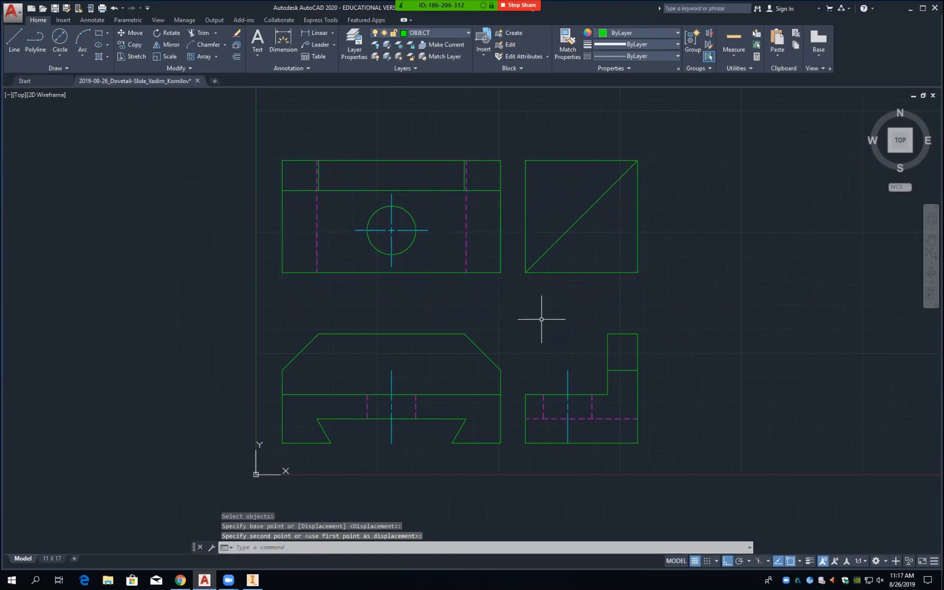
Step: Move both right-hand views about 0.89 units to the right
text(m)
key(Return)
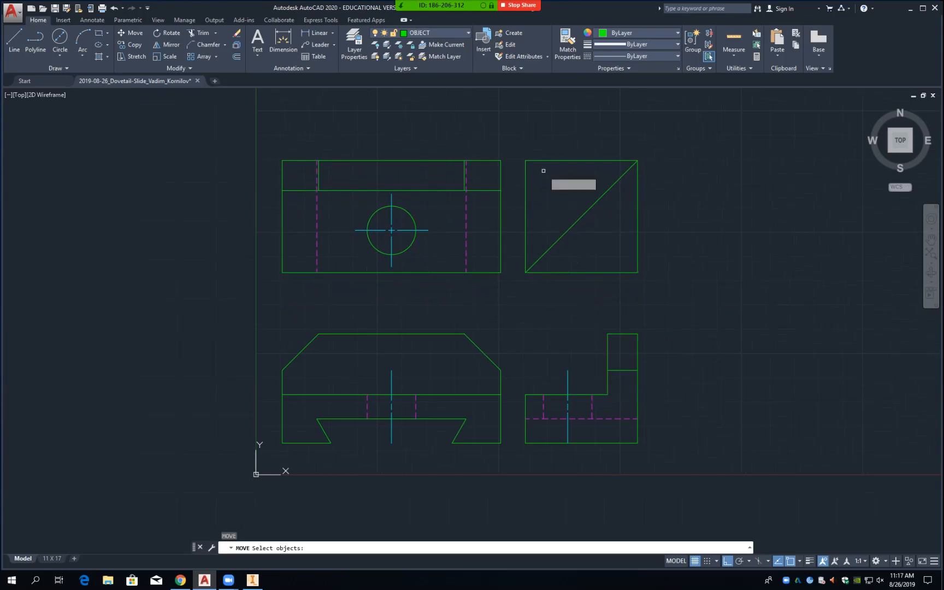
click(517, 147)
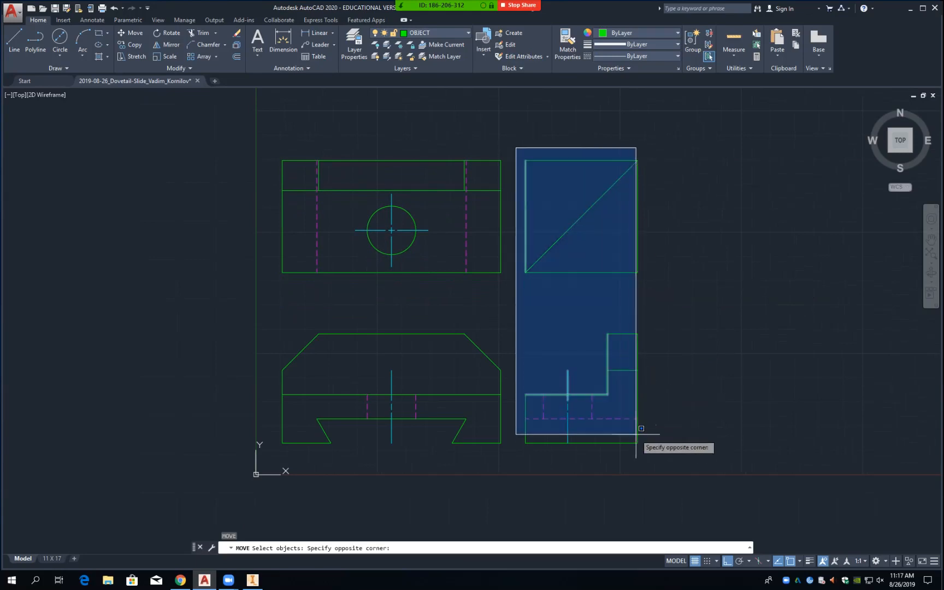
click(649, 457)
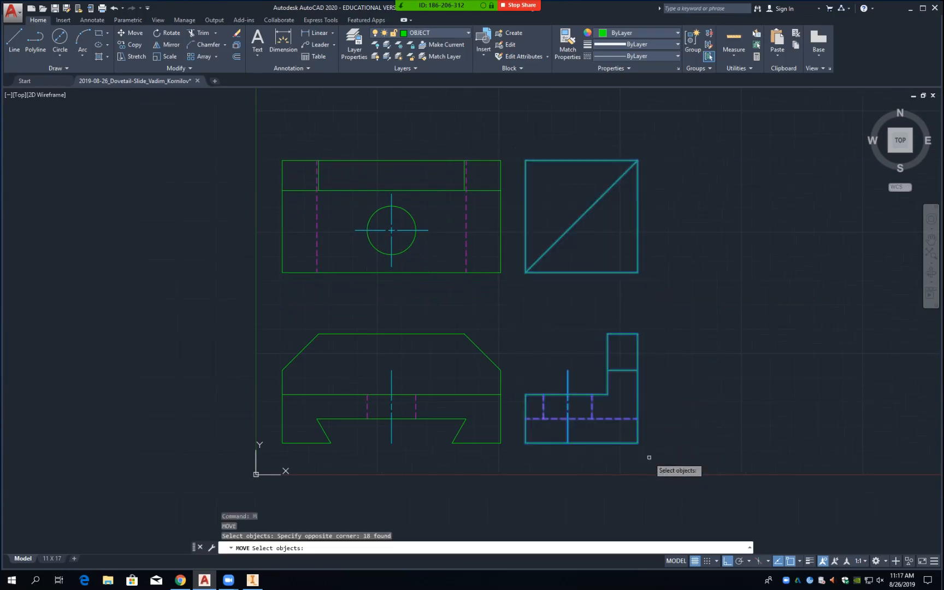
key(Return)
click(496, 309)
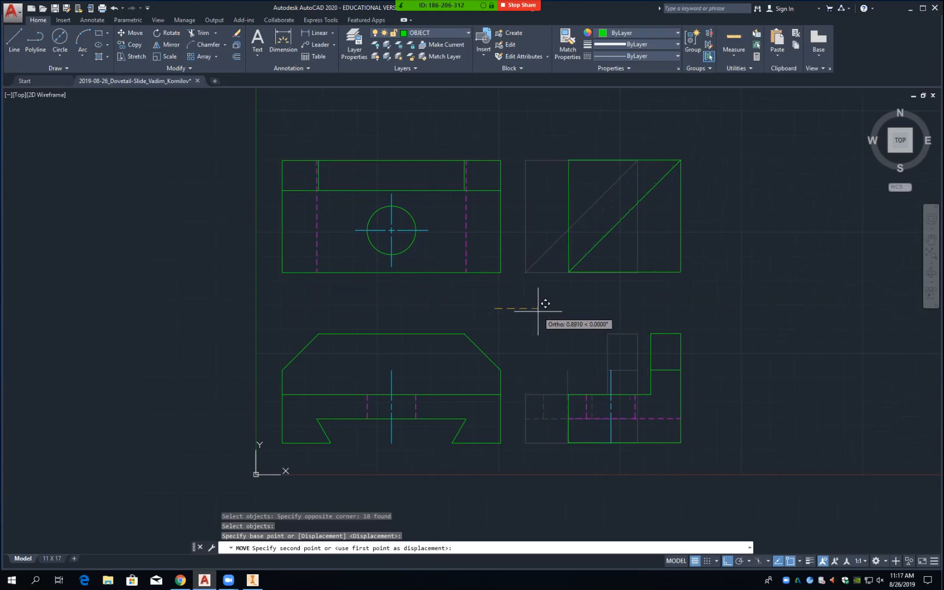
click(538, 311)
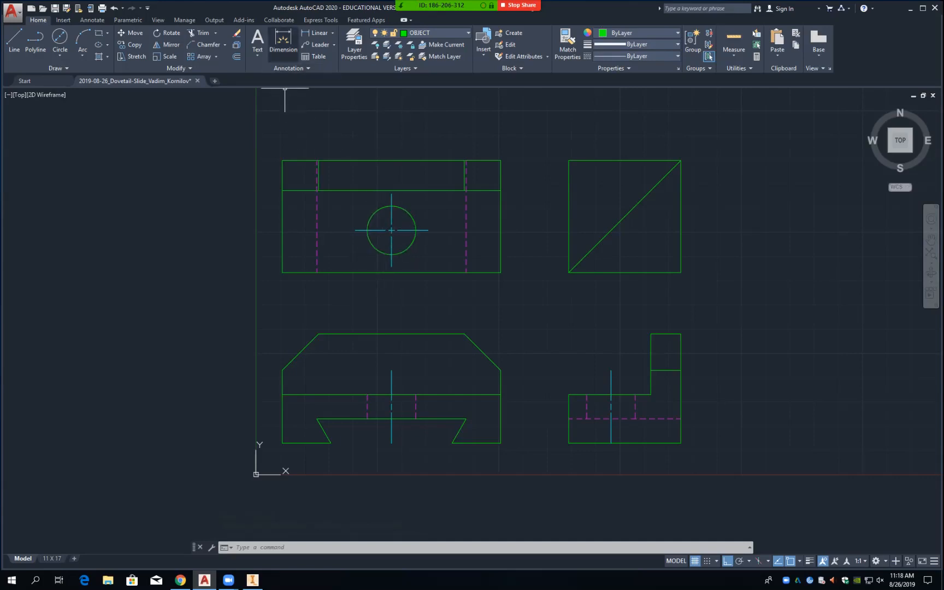
Step: Dimension the front view's left side with a vertical 2.25, offset 0.5
click(316, 33)
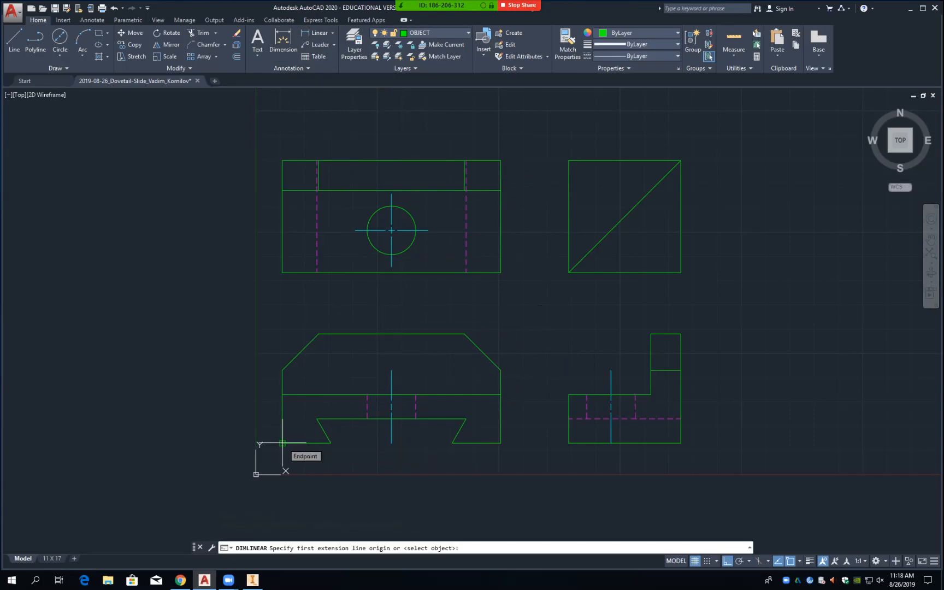
click(318, 334)
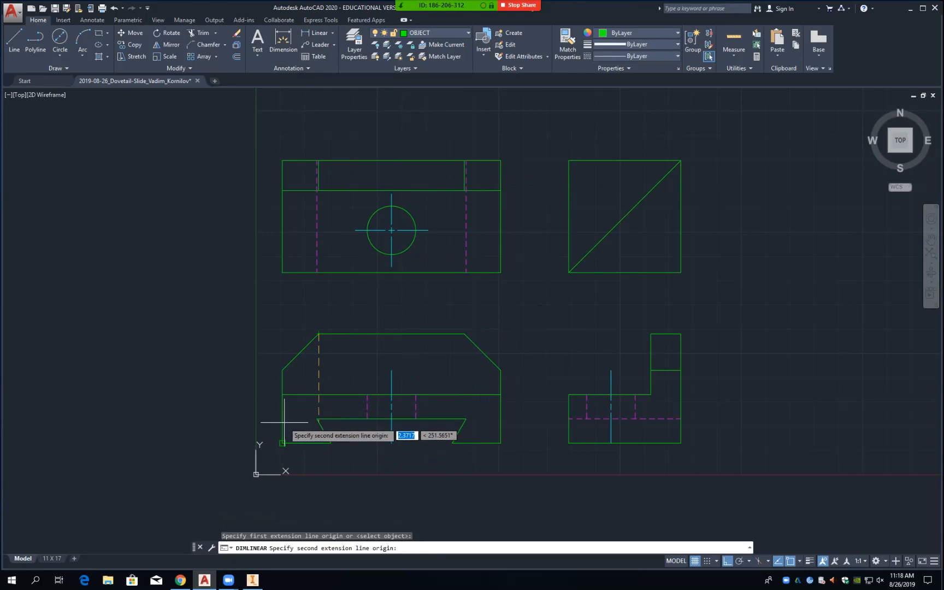
click(282, 443)
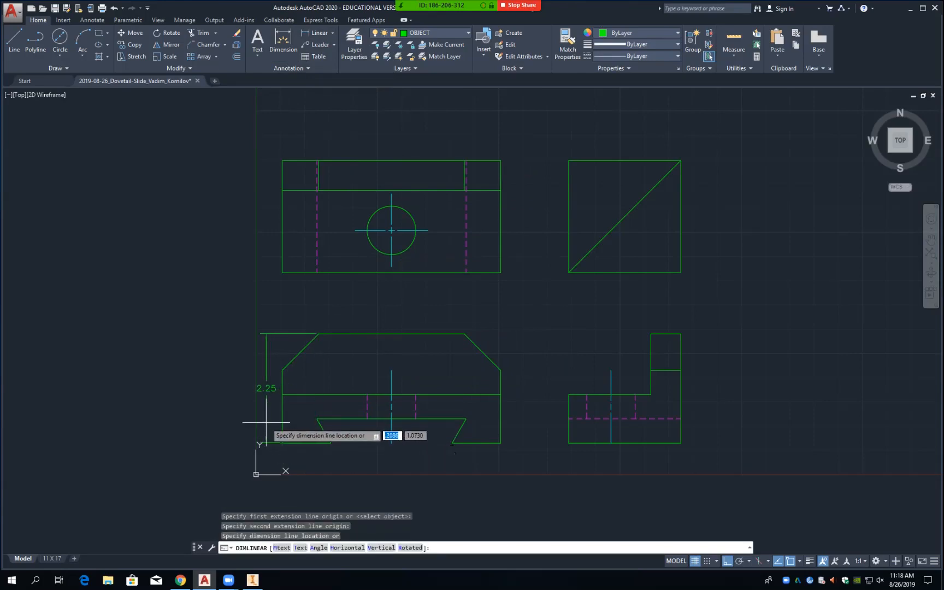
text(.5)
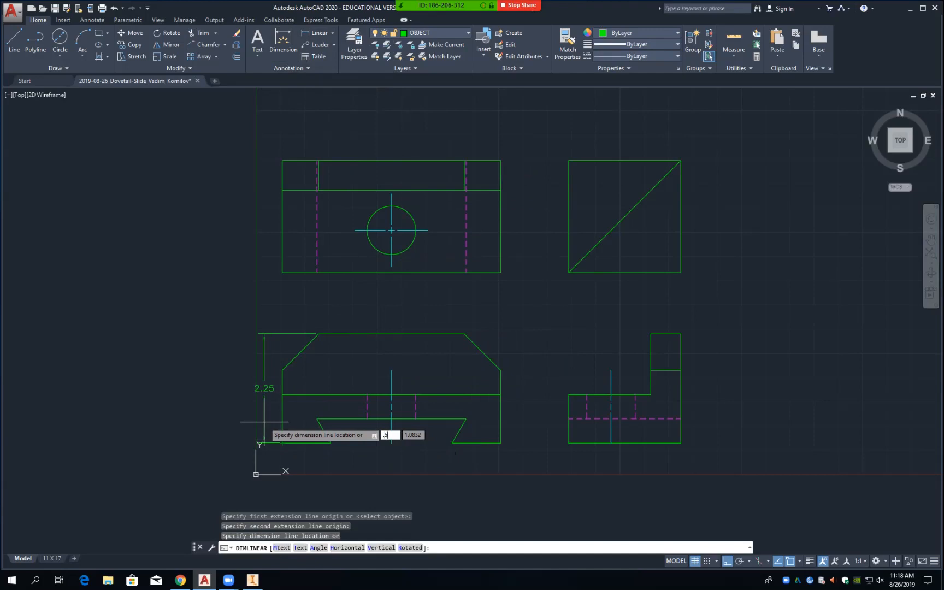
key(Return)
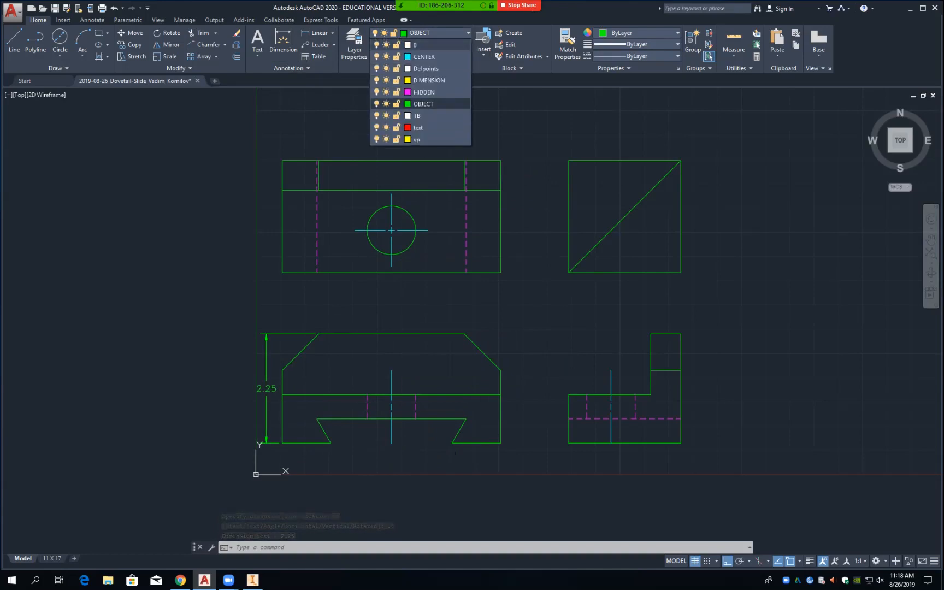
Step: Make DIMENSION the current layer and move the 2.25 dimension onto it
click(429, 80)
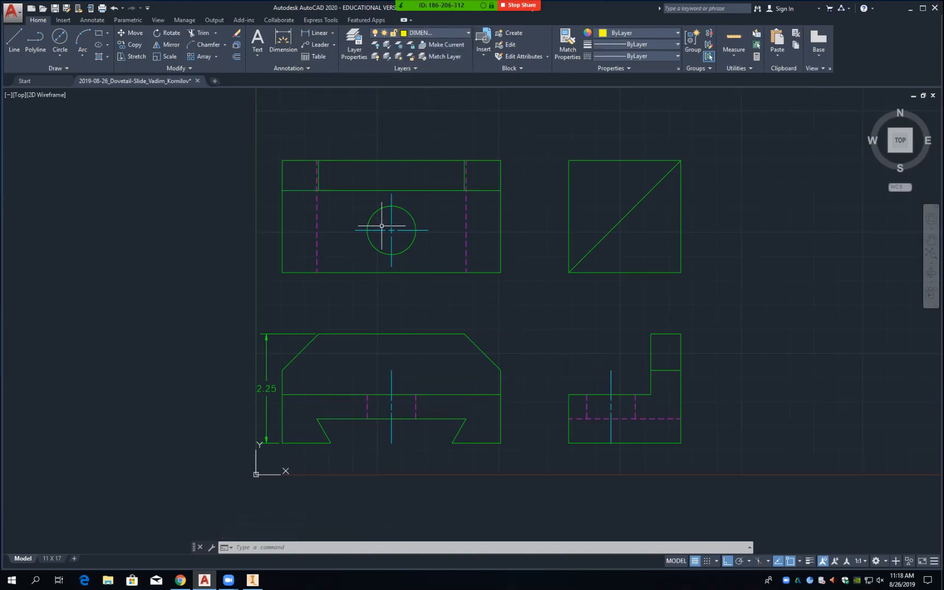
click(267, 354)
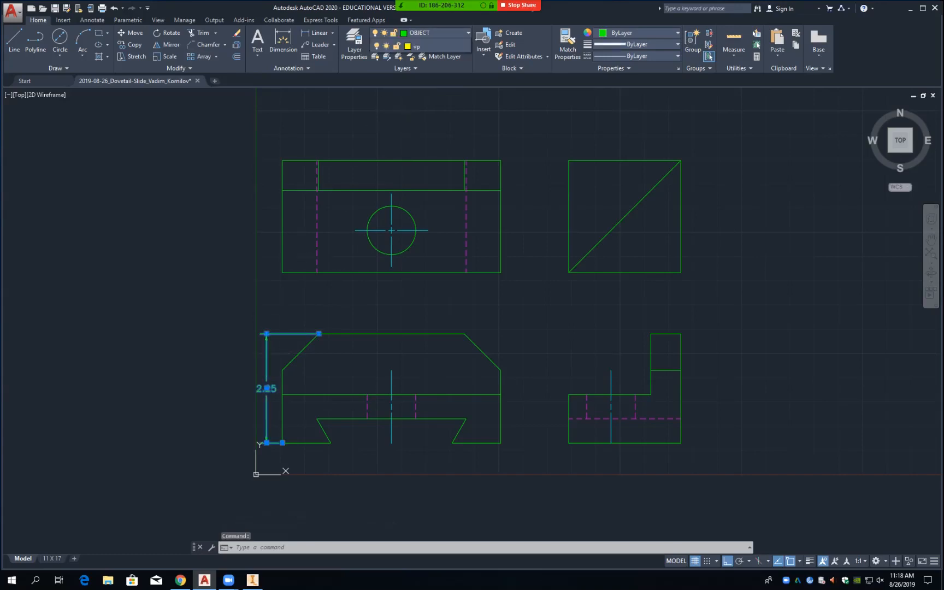
click(438, 33)
click(429, 80)
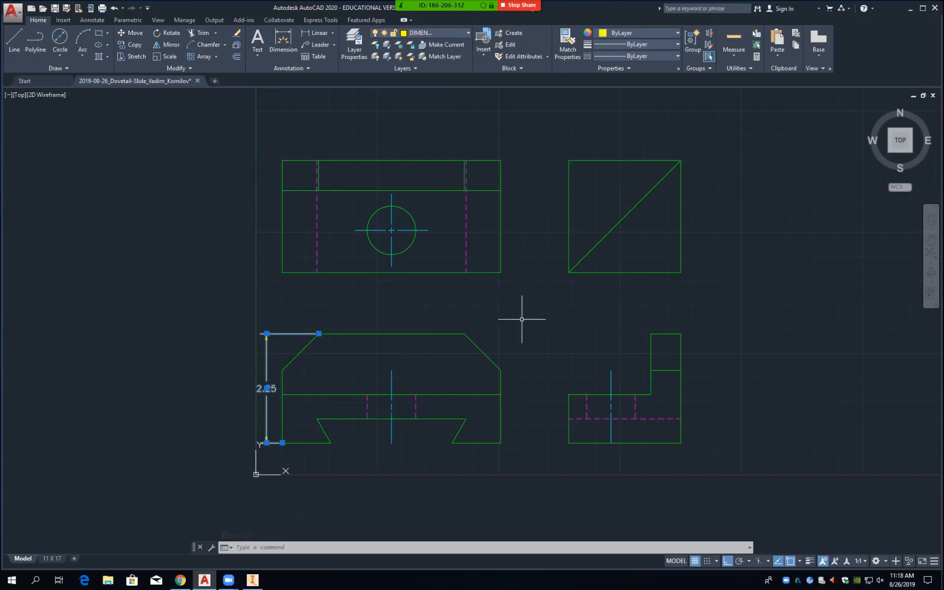
key(Return)
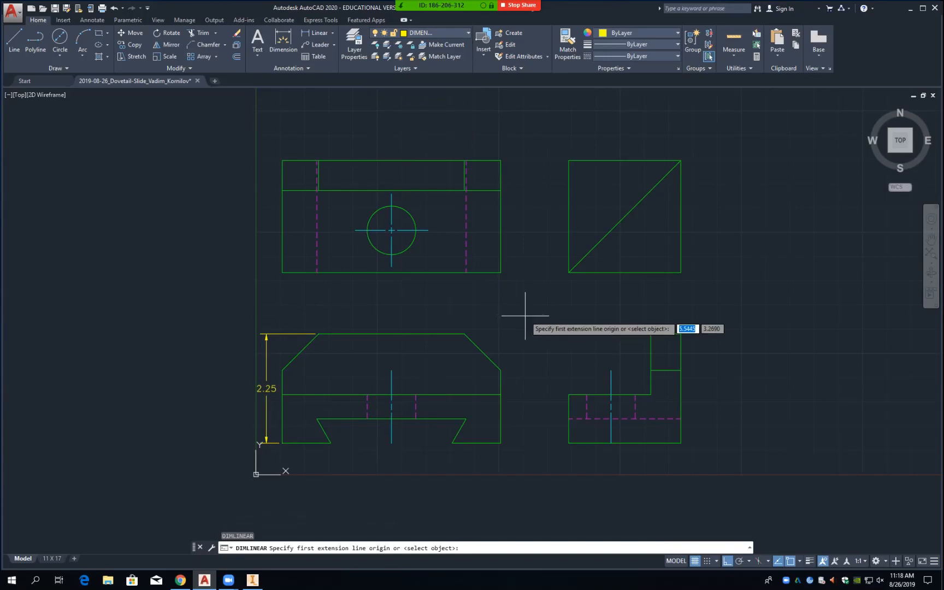
Step: Add a vertical 1.00 dimension for the lower block on the front view's right side, 0.5 off
key(Escape)
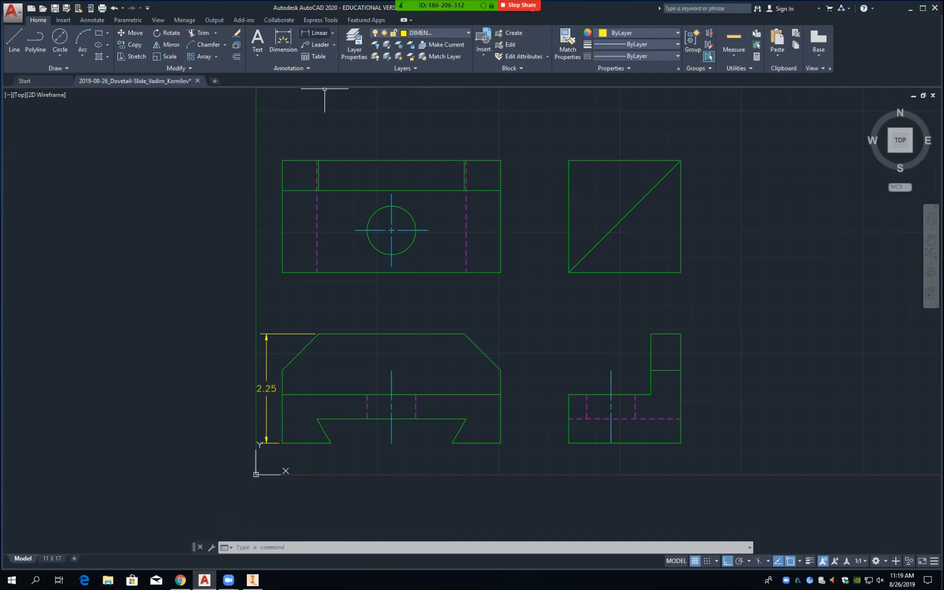
click(314, 33)
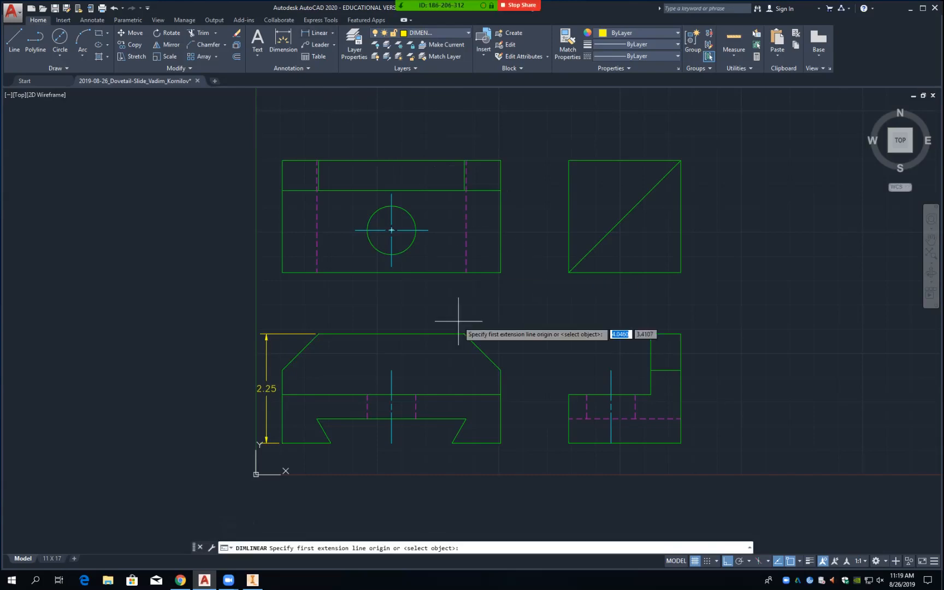
click(501, 444)
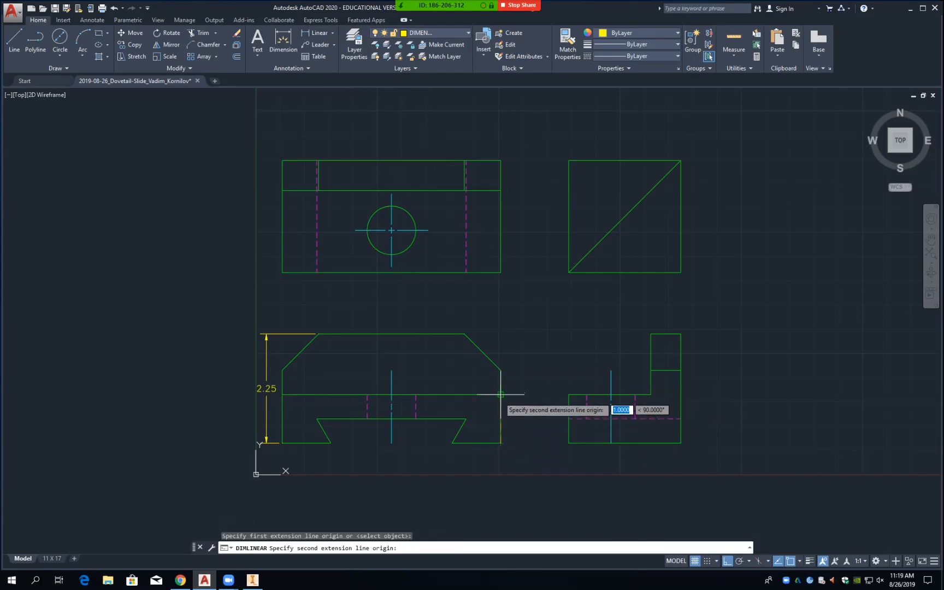
click(501, 394)
text(.5)
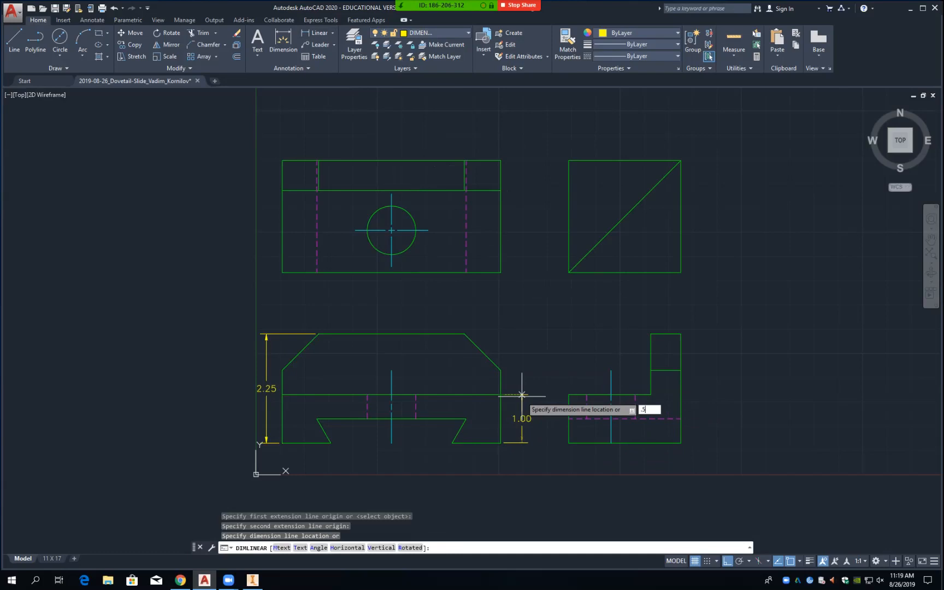
key(Return)
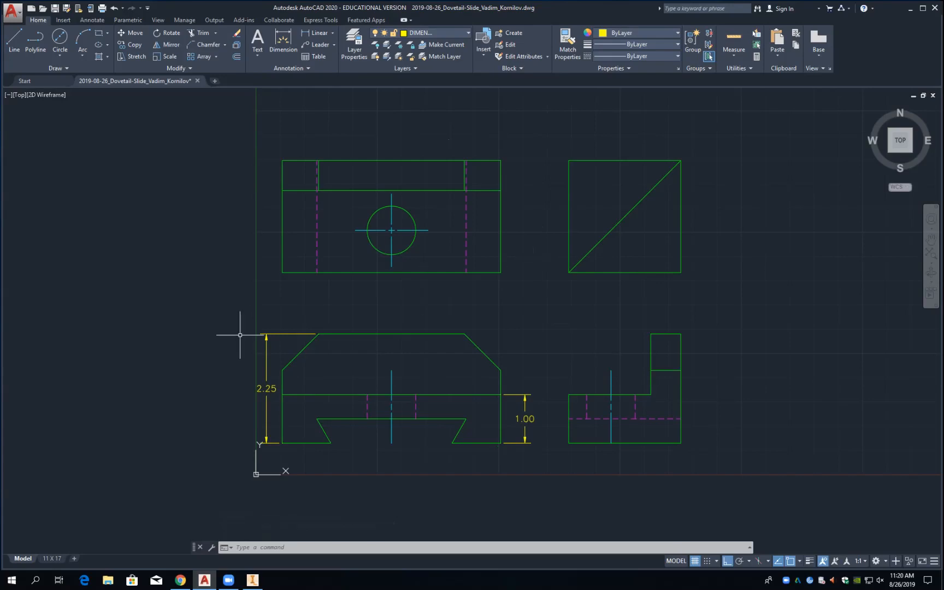
Step: Replace the left 2.25 dimension with a right-side 2.25 overall height at 0.875 offset
click(281, 333)
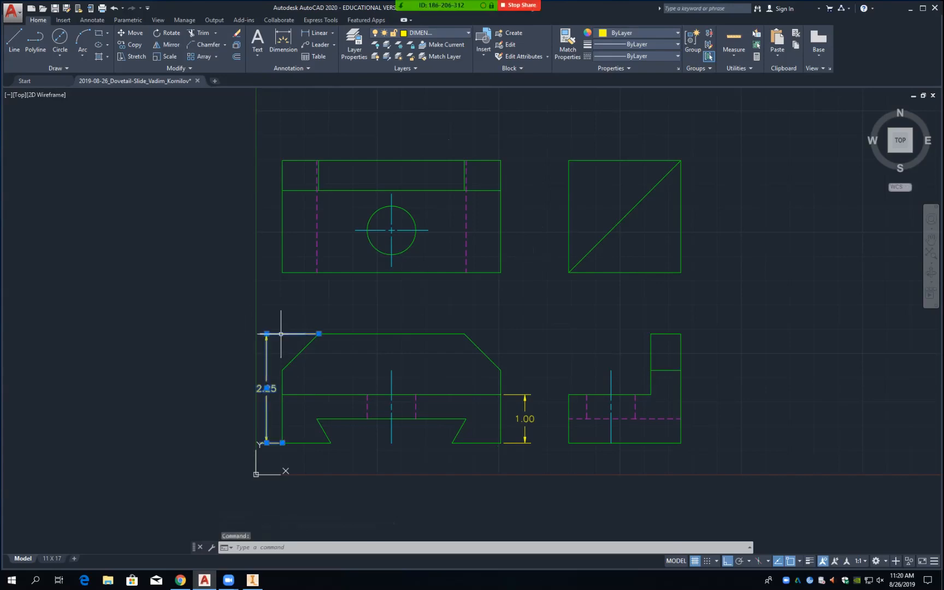
key(Delete)
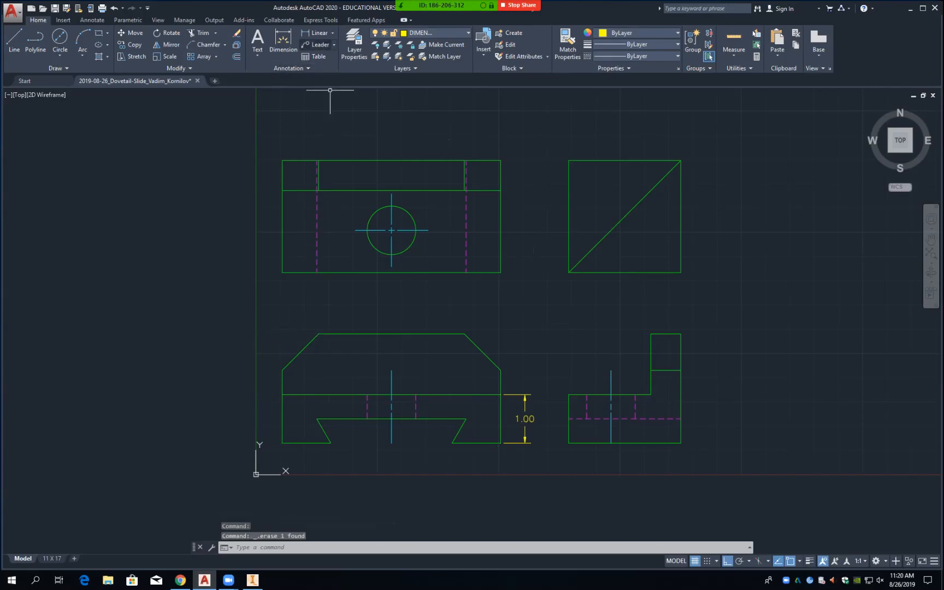
click(317, 33)
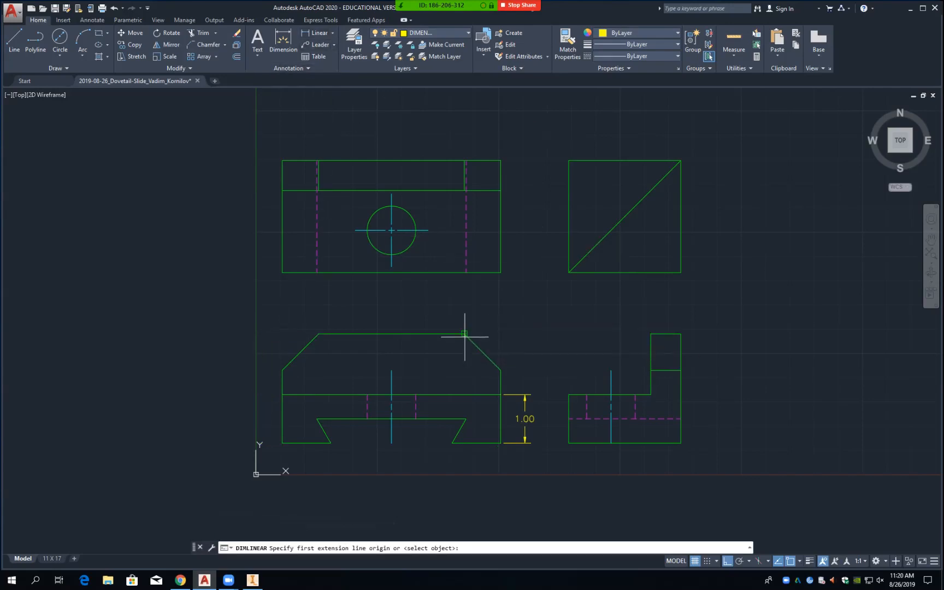
click(464, 333)
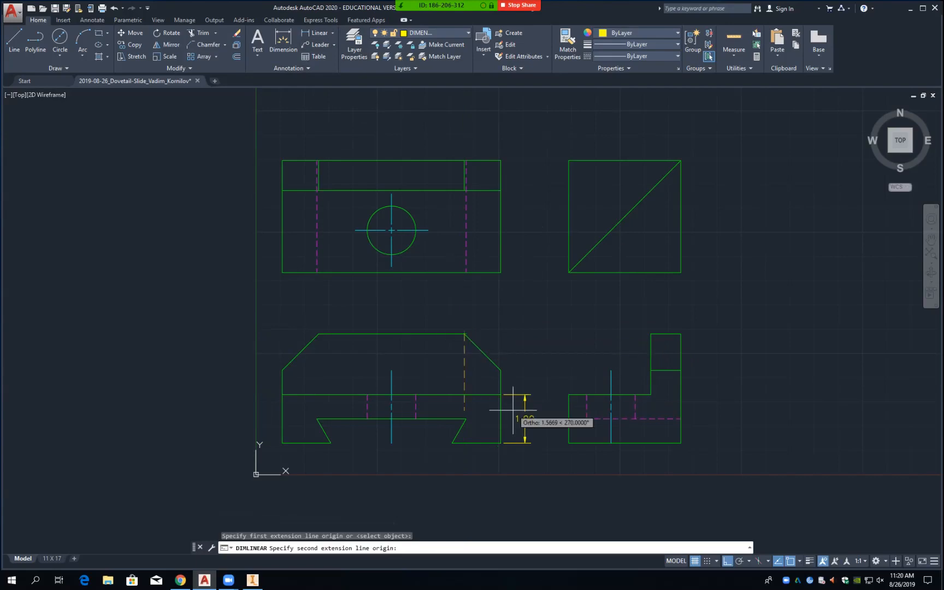
click(501, 443)
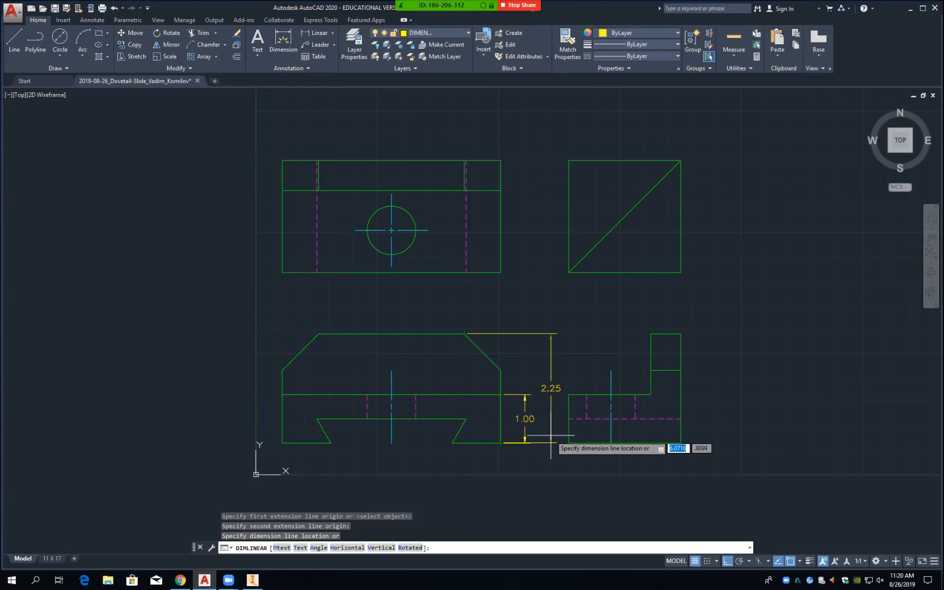
text(.875)
key(Return)
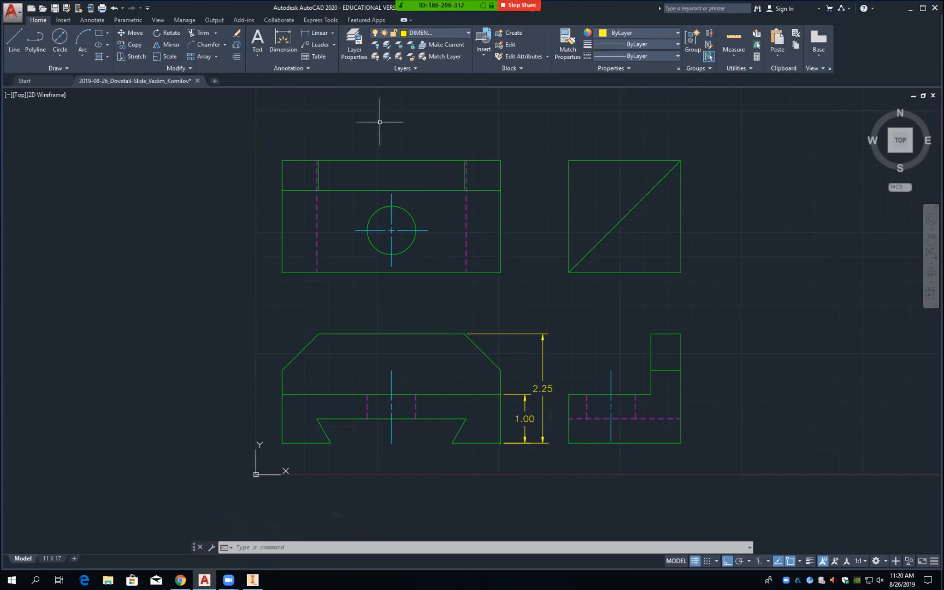
Step: Dimension the chamfer's .75 horizontal width above the part at 0.5 offset
click(319, 33)
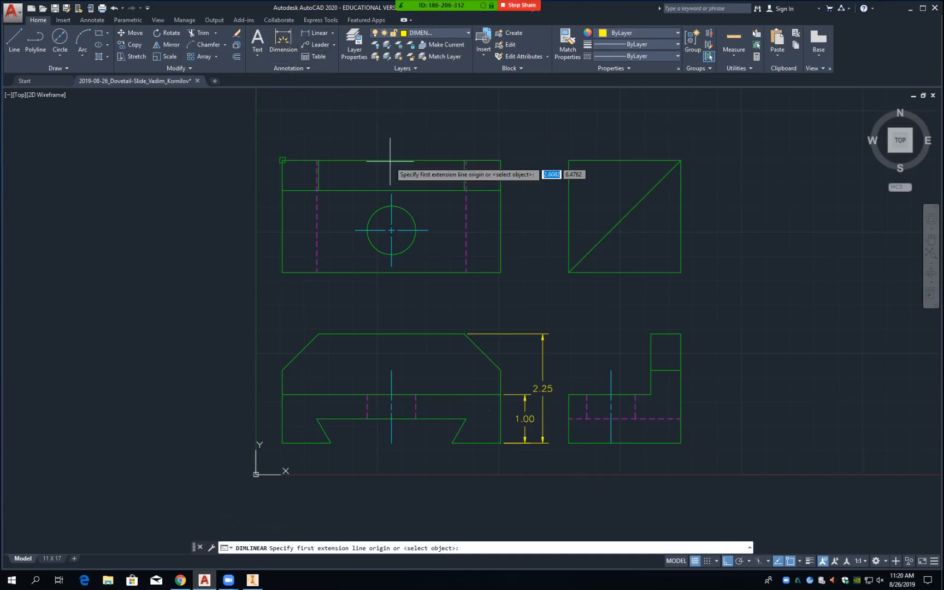
click(502, 370)
click(464, 333)
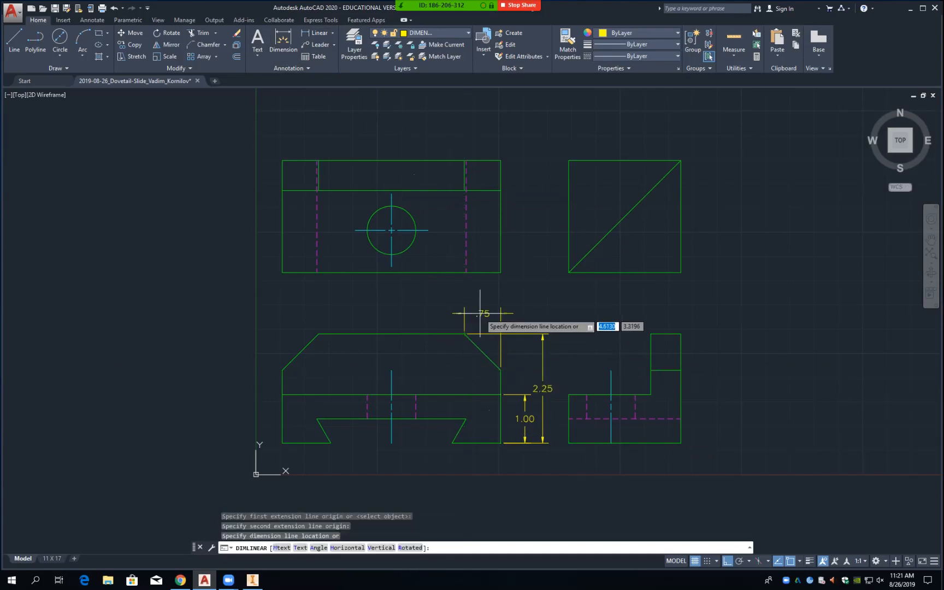
text(.5)
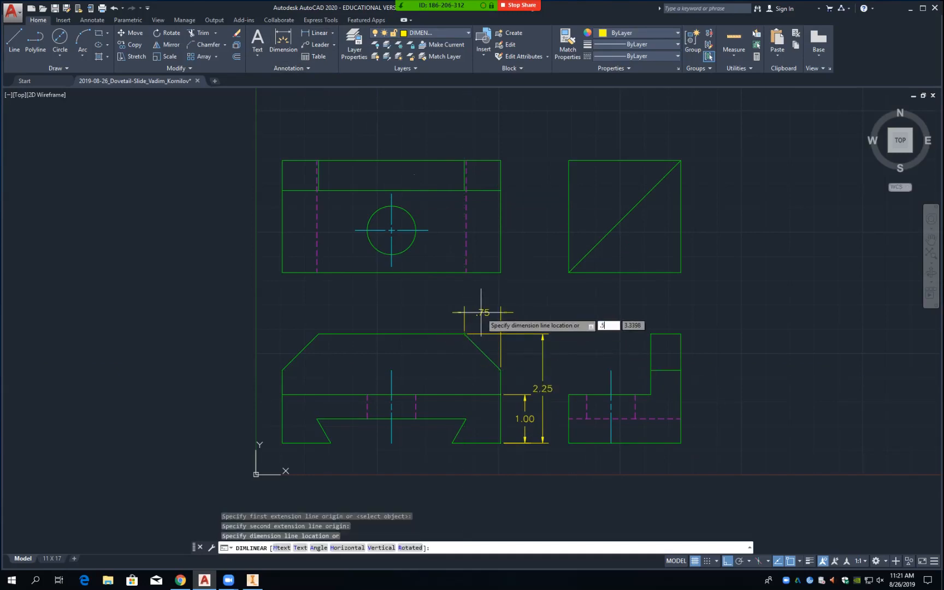
key(Return)
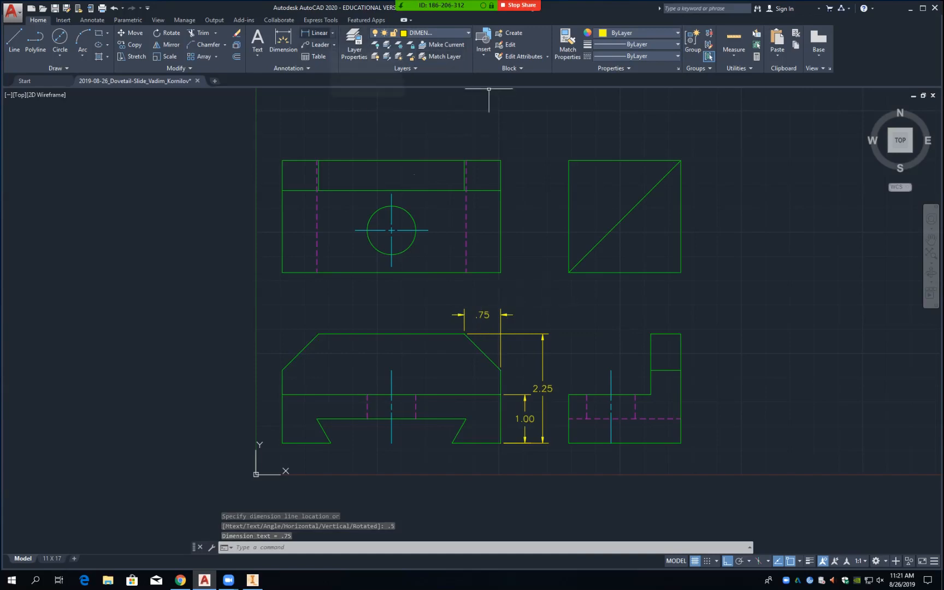
Step: Add a 45° angular dimension between the top edge and the chamfer line
click(332, 33)
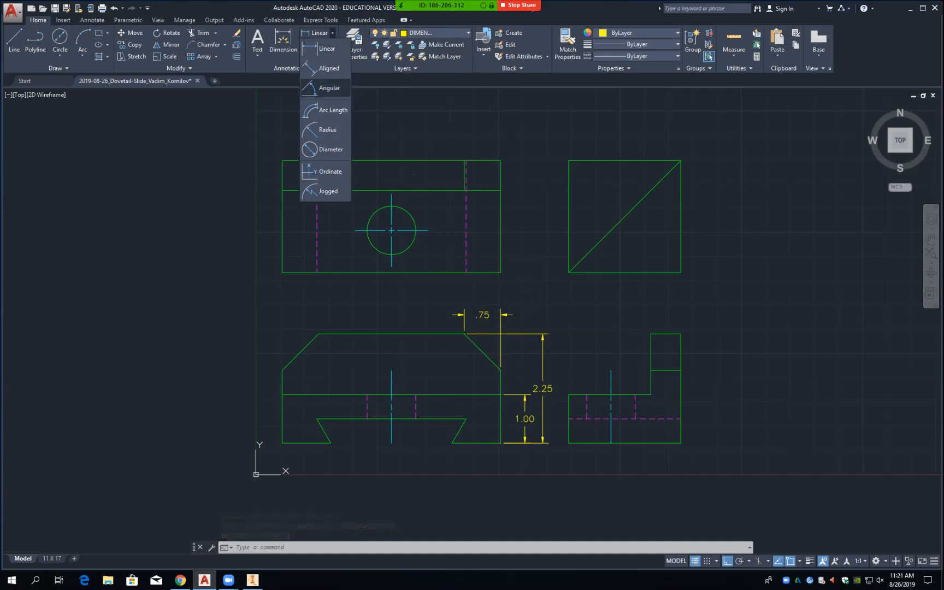
click(330, 88)
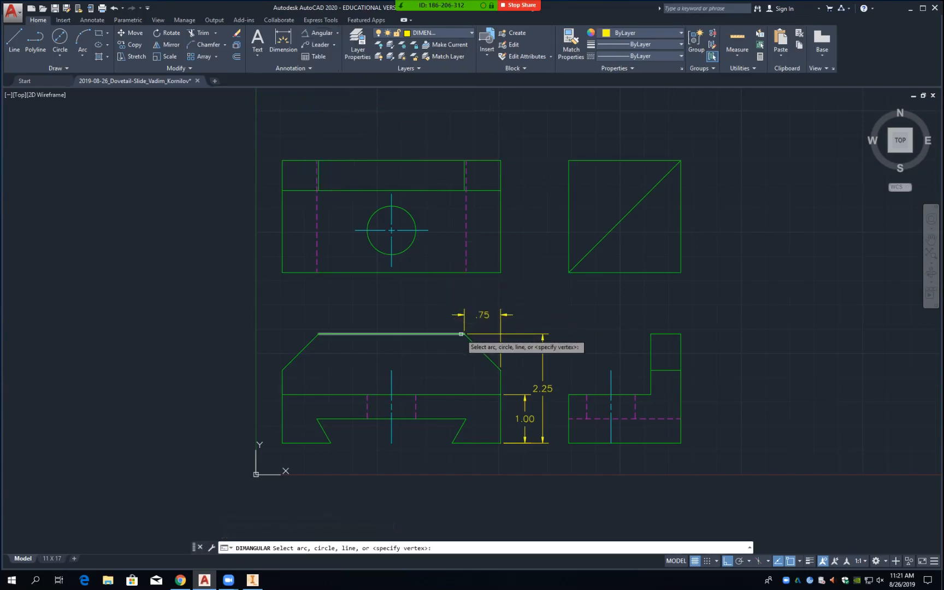
click(462, 333)
click(478, 348)
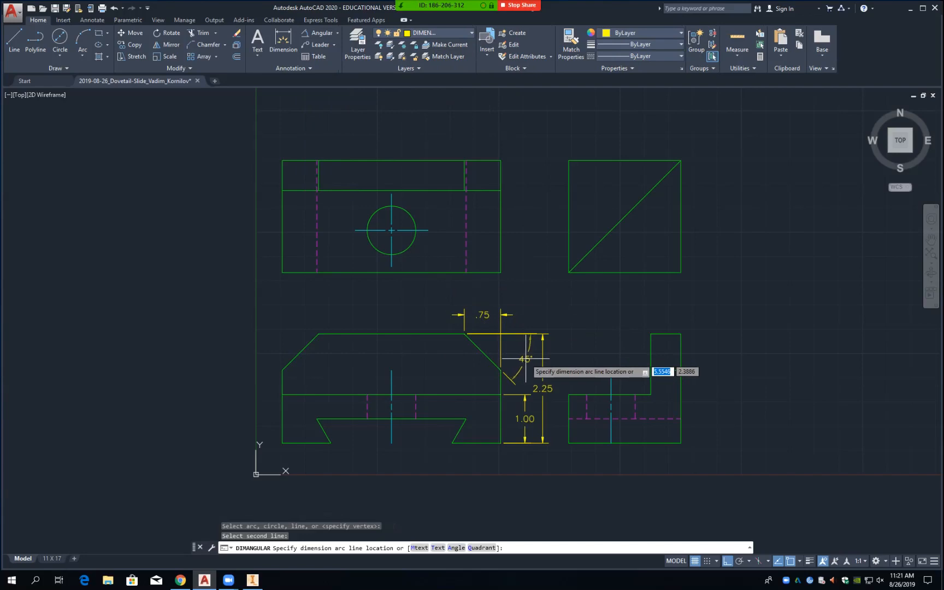
click(526, 359)
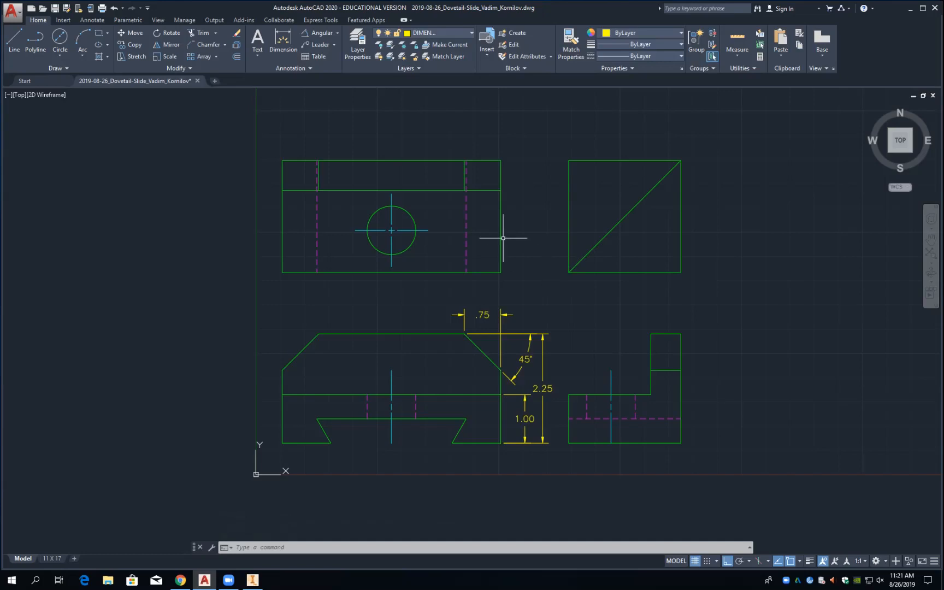
Step: Add a 1.00 horizontal dimension from the bottom-right corner to the dovetail corner, 0.5 below
click(338, 33)
click(322, 48)
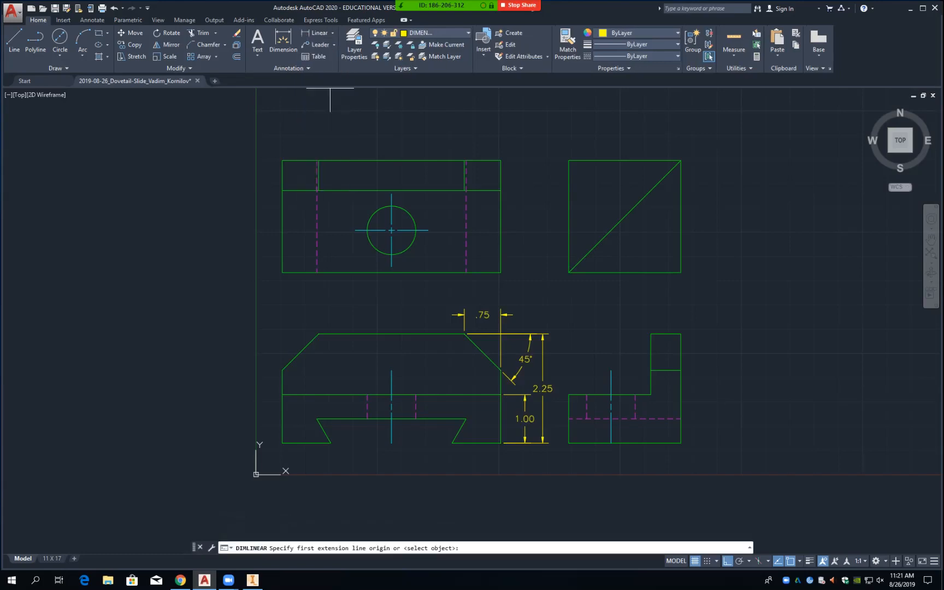
click(500, 443)
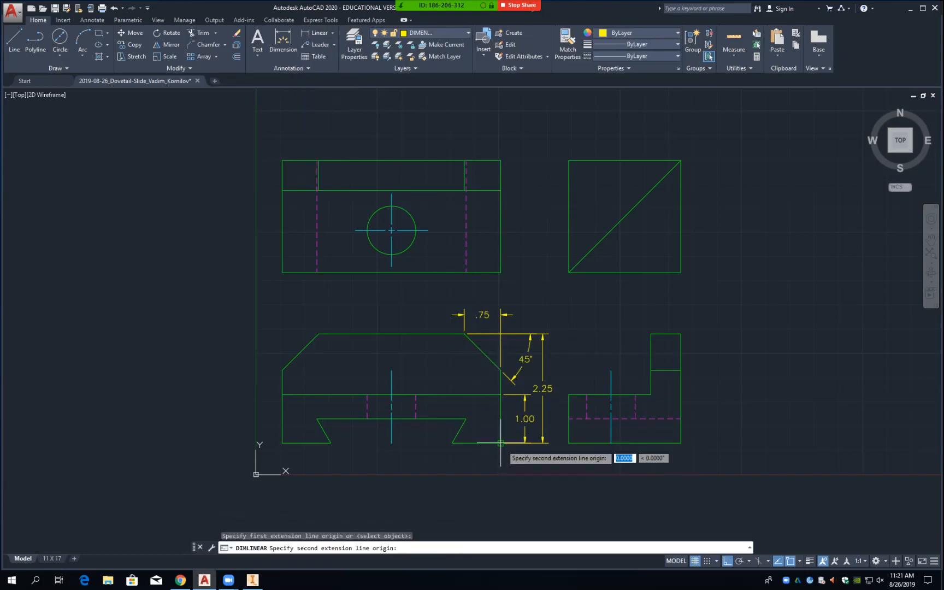
click(452, 443)
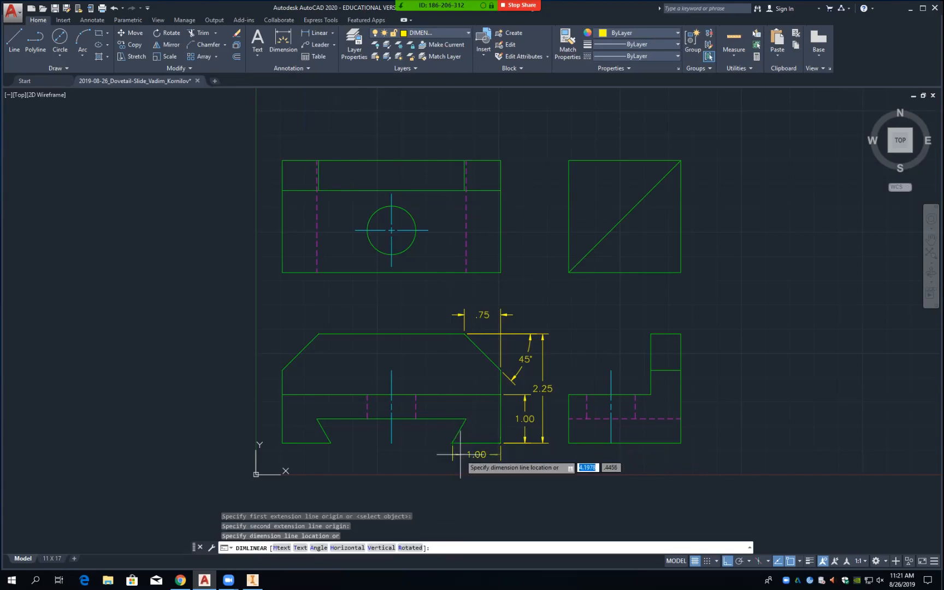
text(.5)
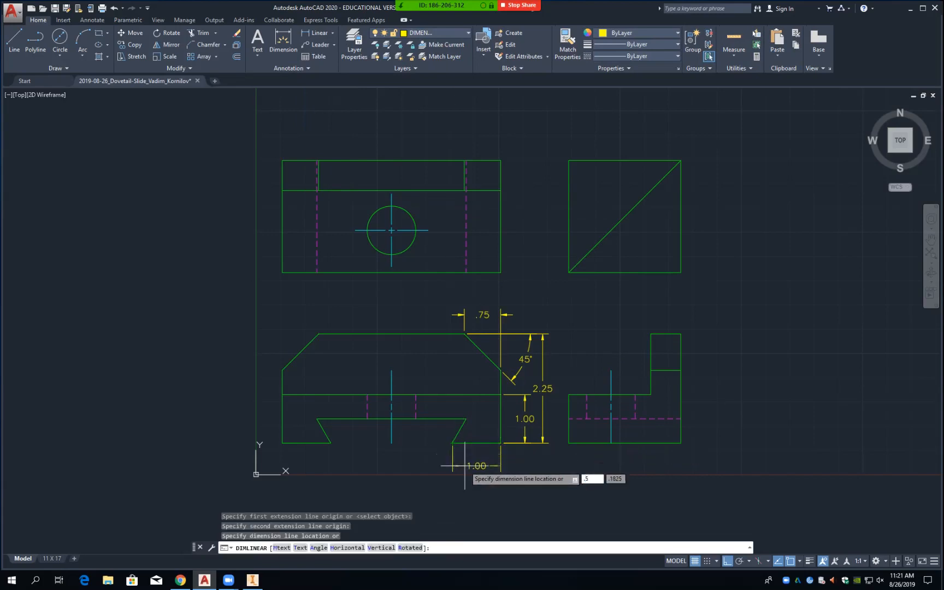
key(Return)
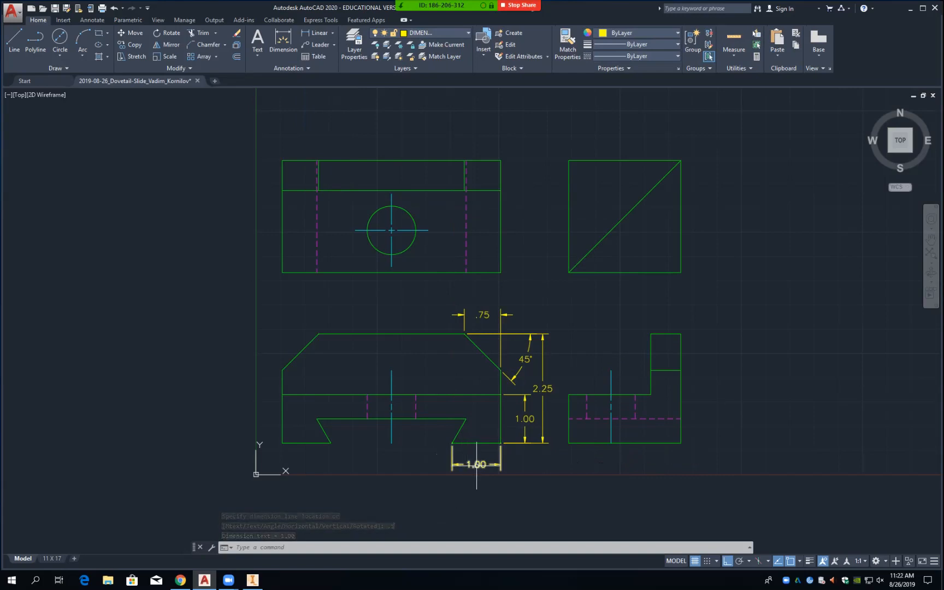
key(Return)
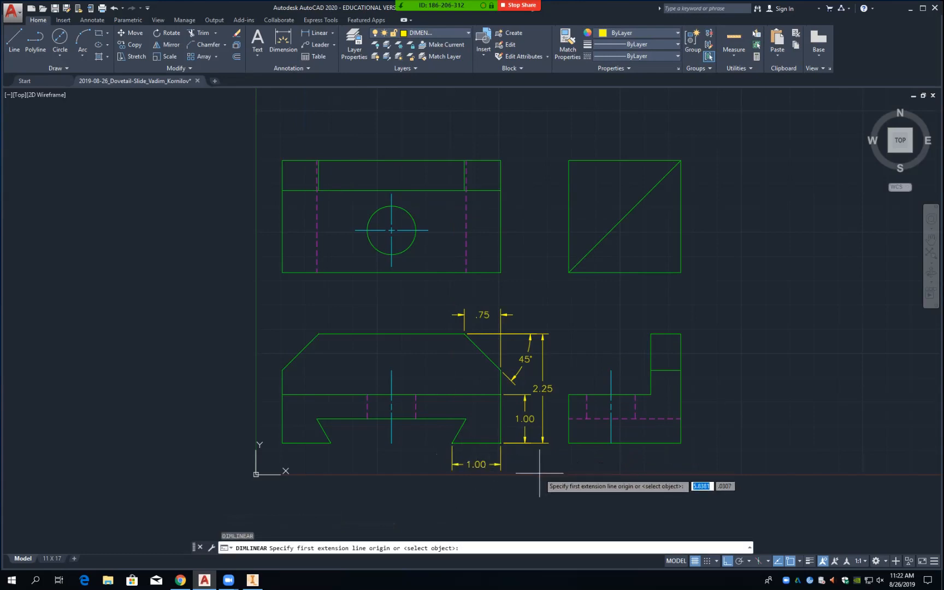
key(Escape)
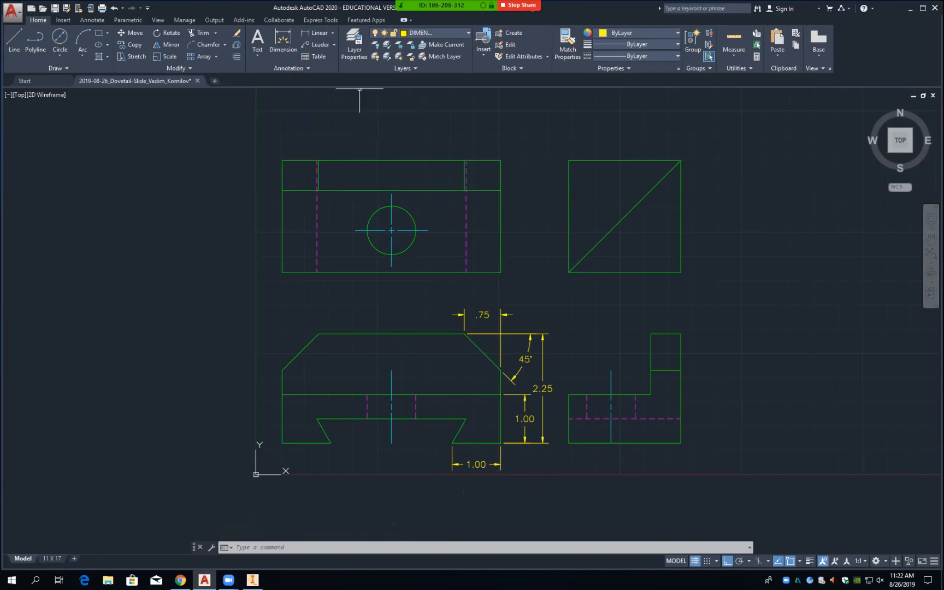
Step: Place a 2.50 dimension across the dovetail's bottom, redoing the misplaced first attempt
click(317, 33)
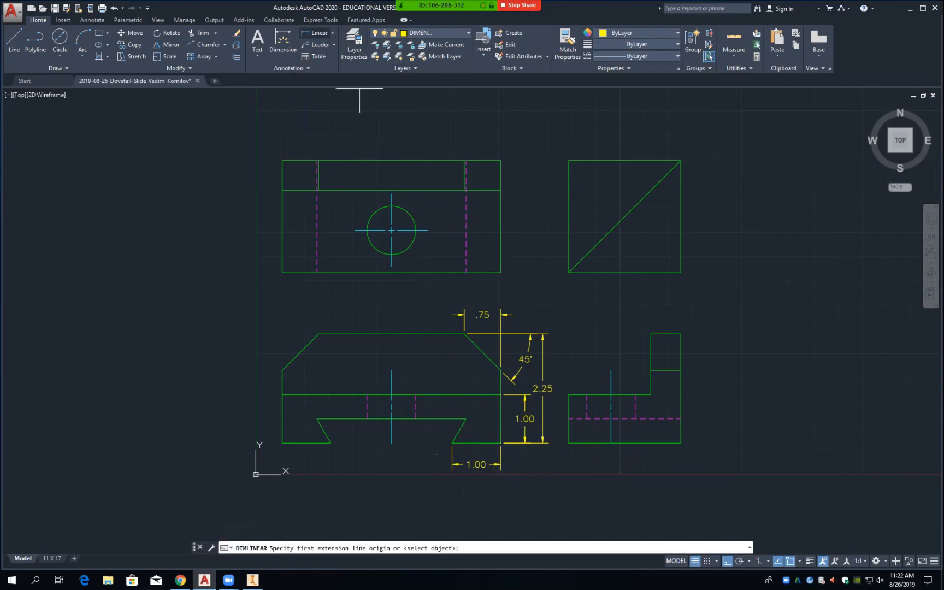
click(452, 443)
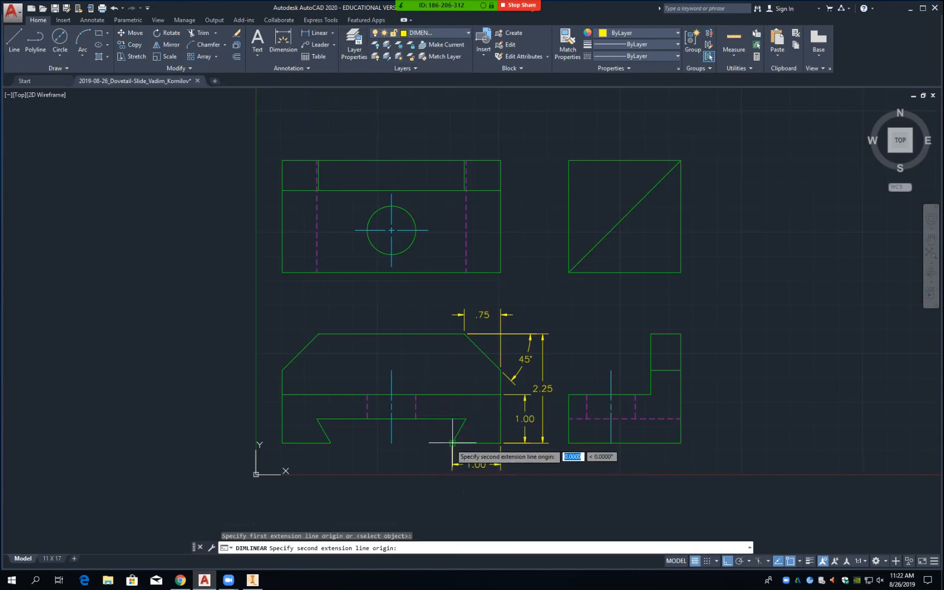
click(331, 443)
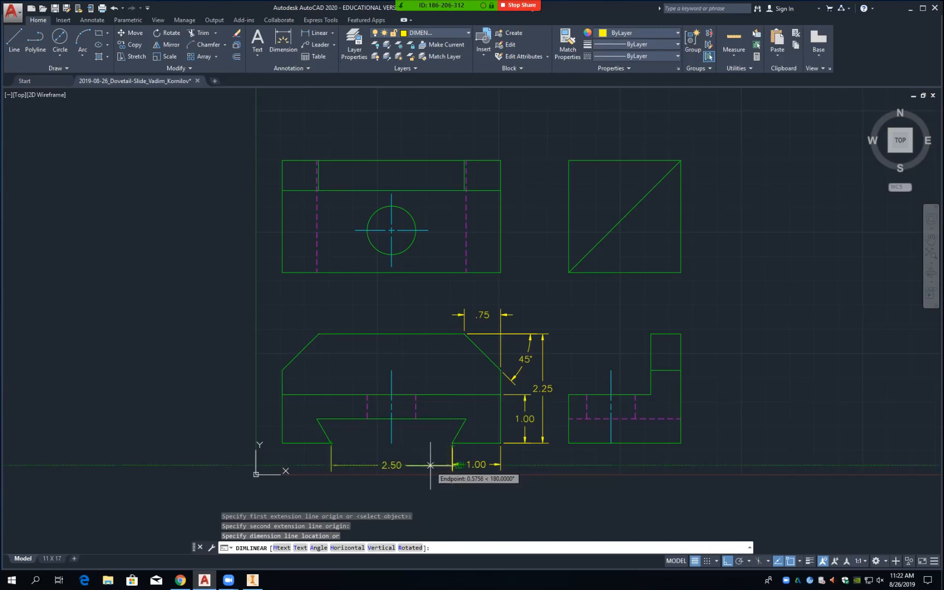
click(431, 465)
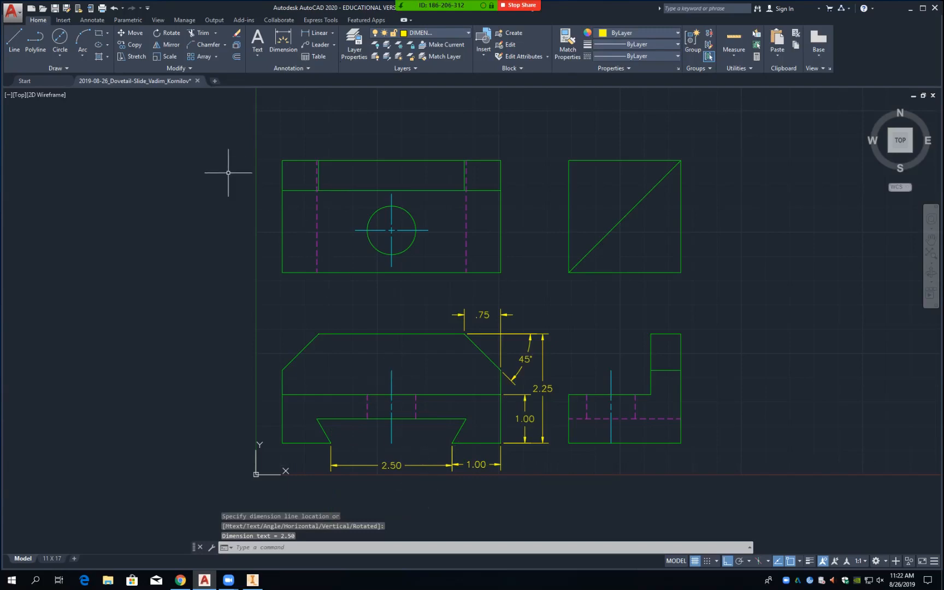
click(114, 7)
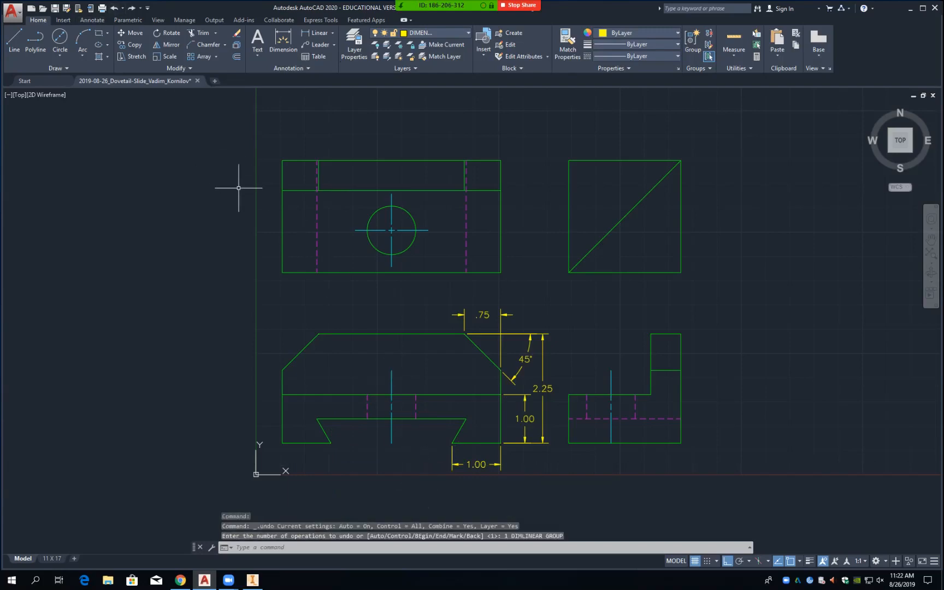
click(317, 33)
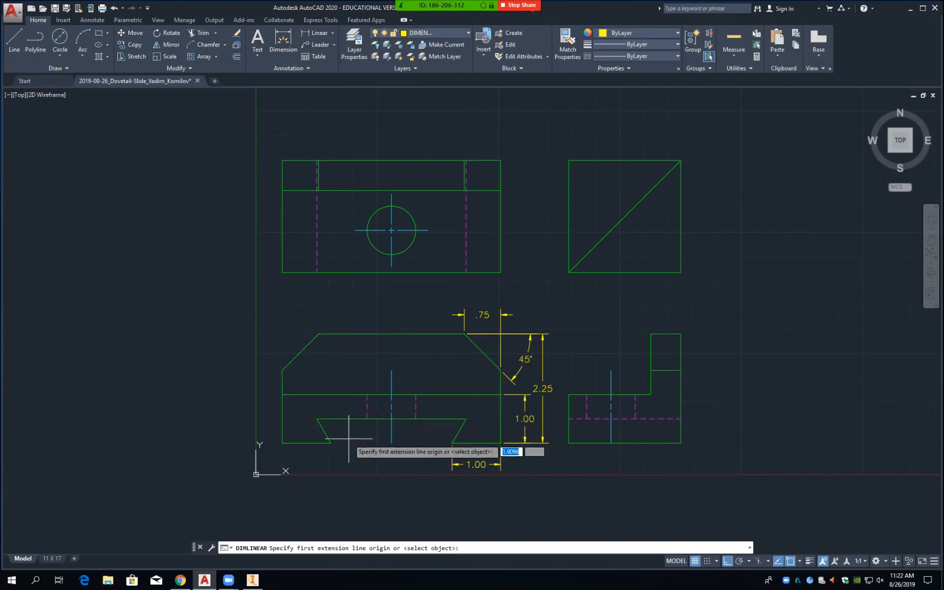
click(452, 443)
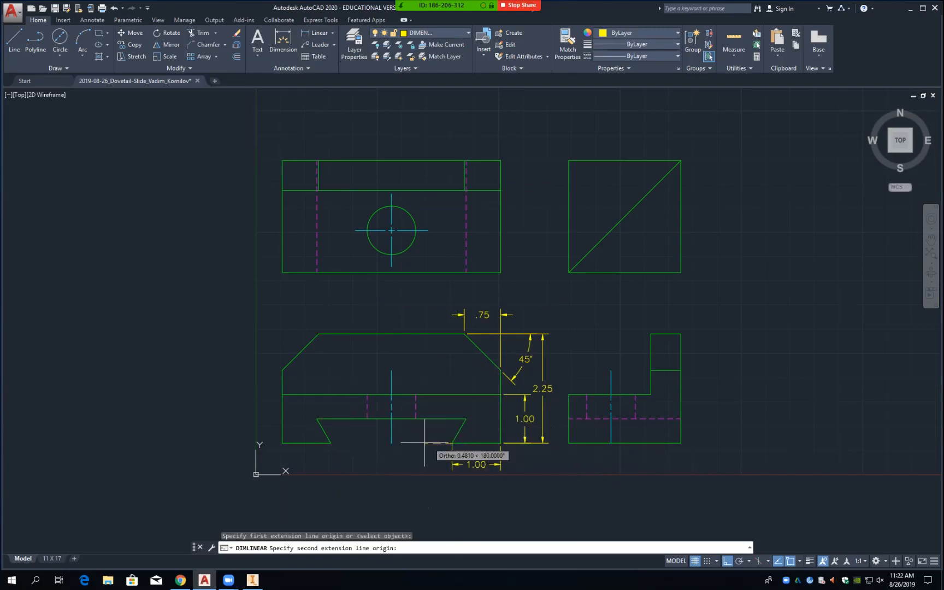
click(330, 443)
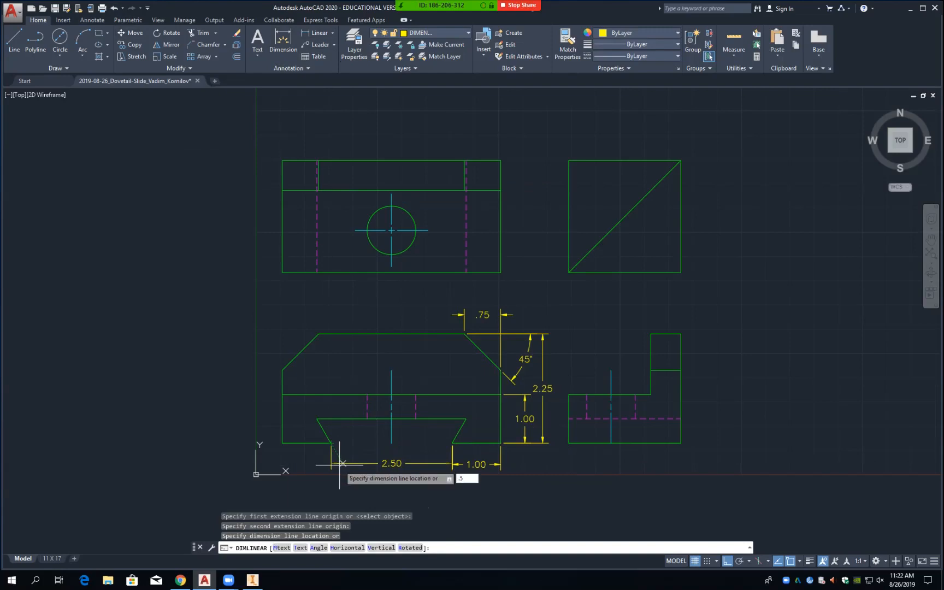
key(Return)
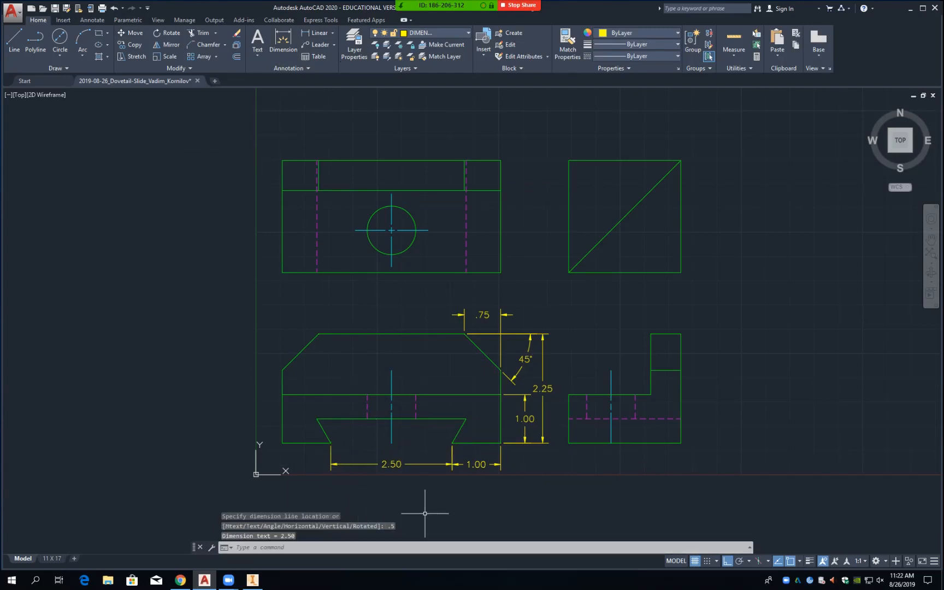
Step: Delete the old 1.00 dimension and re-add it from dovetail corner to right edge at 0.5 offset
click(483, 465)
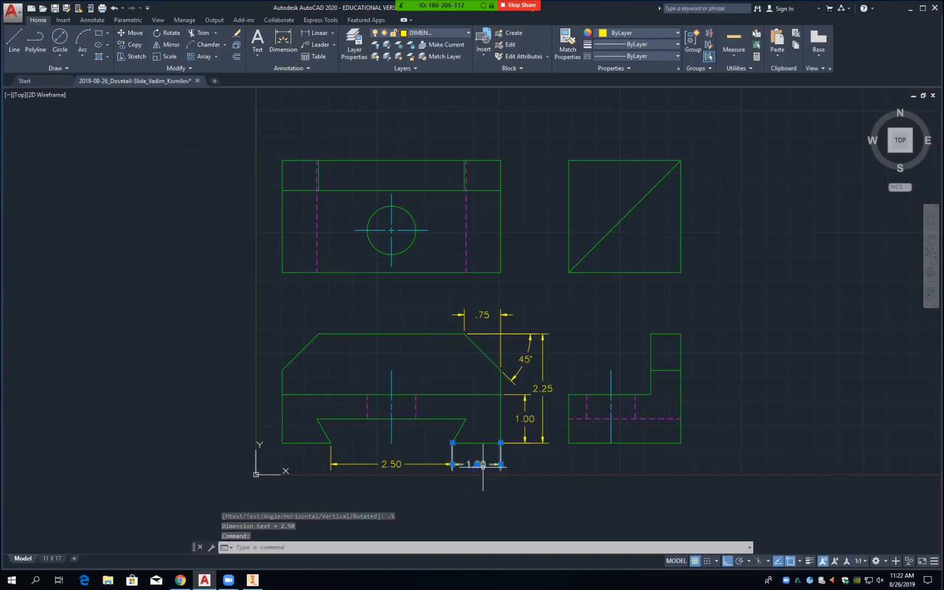
key(Delete)
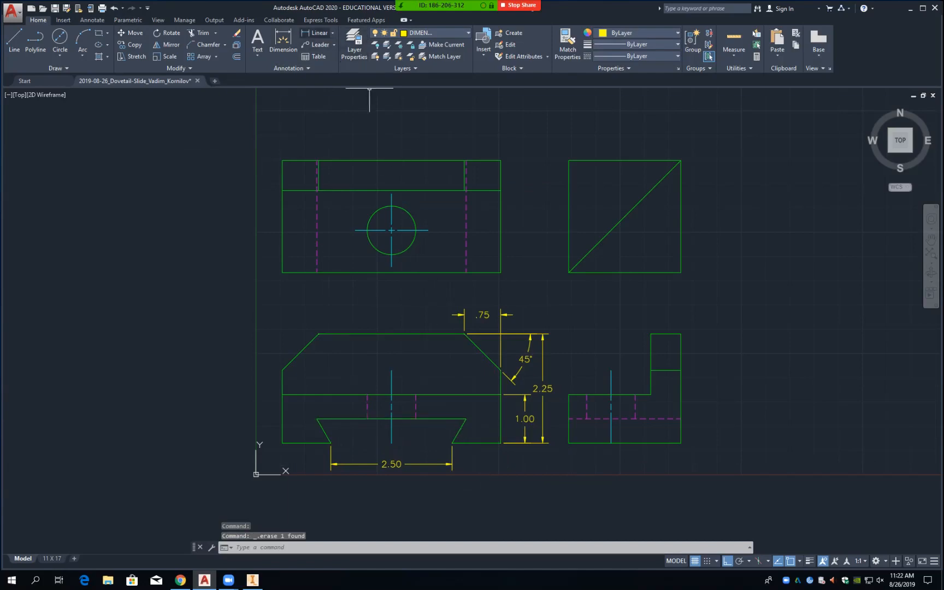
click(317, 32)
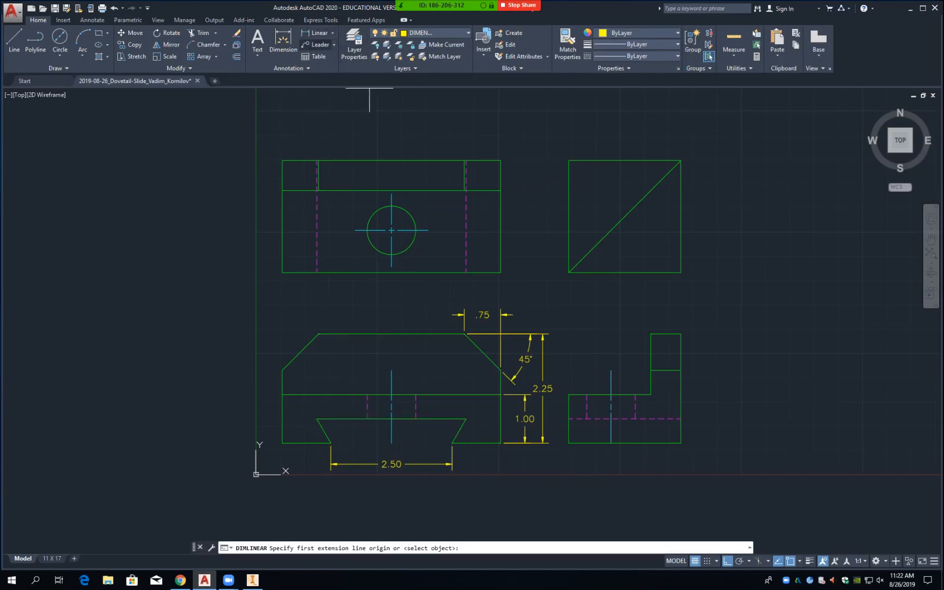
click(453, 443)
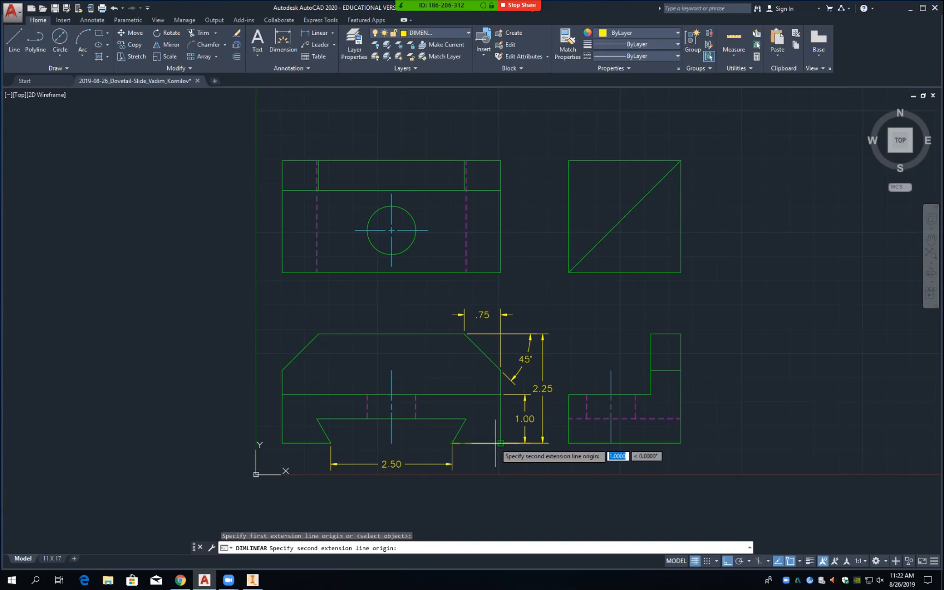
click(501, 444)
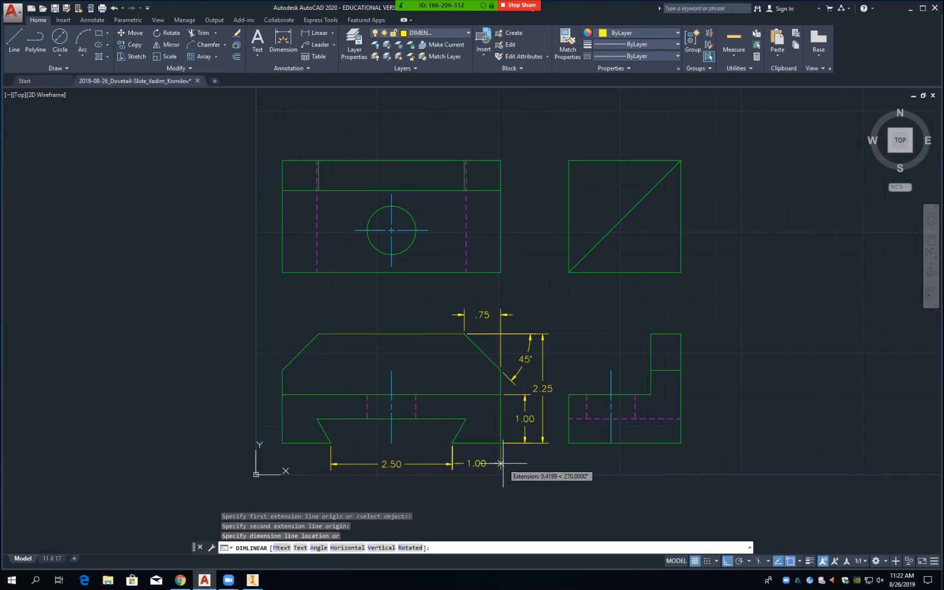
text(.5)
key(Return)
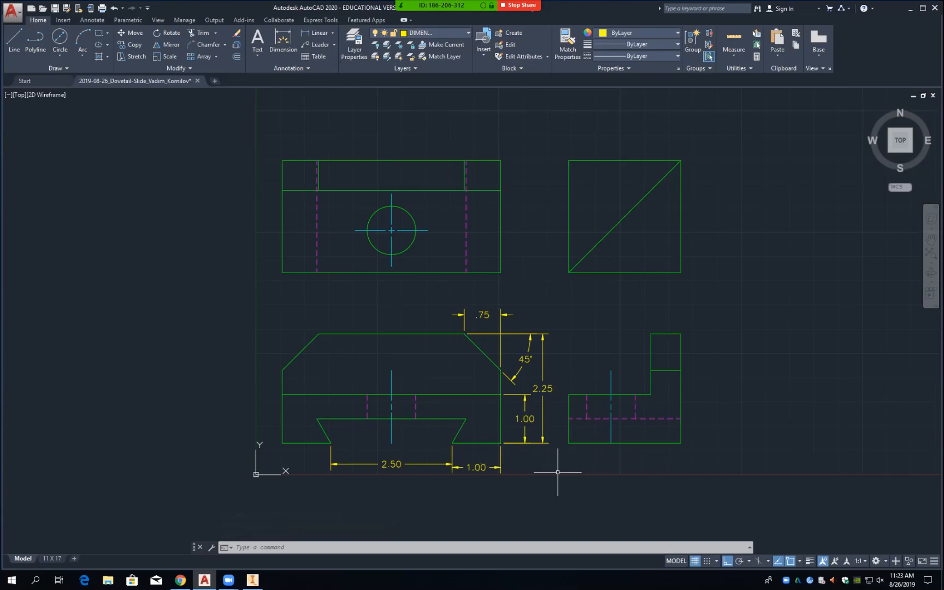
Step: Erase both the 1.00 and 2.50 dimensions beneath the dovetail
click(500, 466)
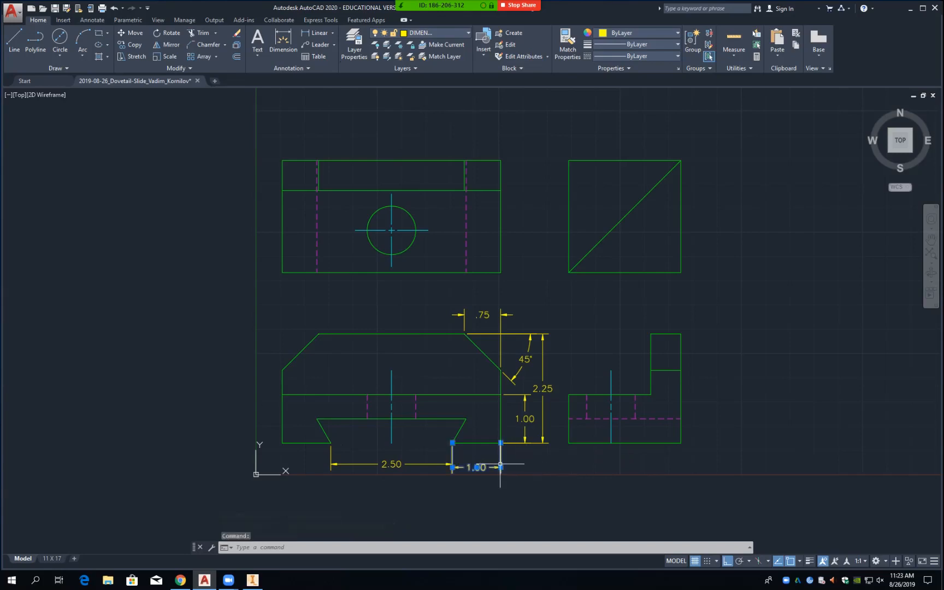
key(Delete)
click(453, 464)
mouse_move(452, 464)
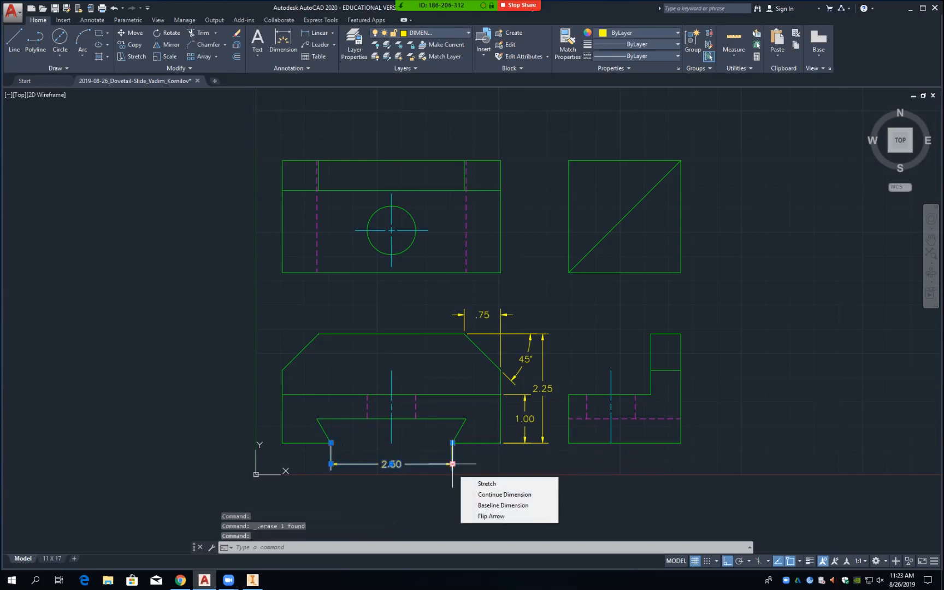
key(Delete)
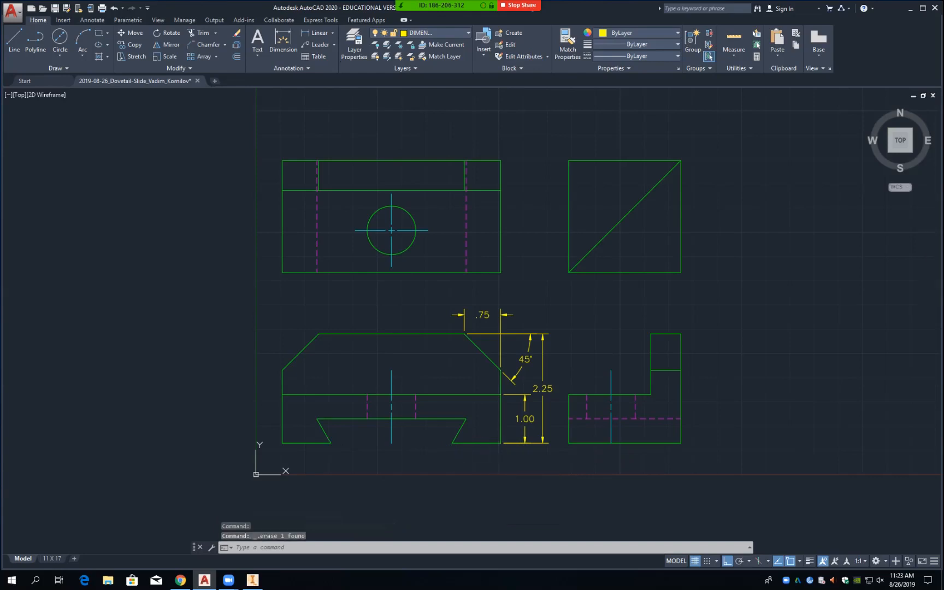
Step: Save the drawing and add a 1.00 dimension from the right corner to the dovetail below
key(ctrl+s)
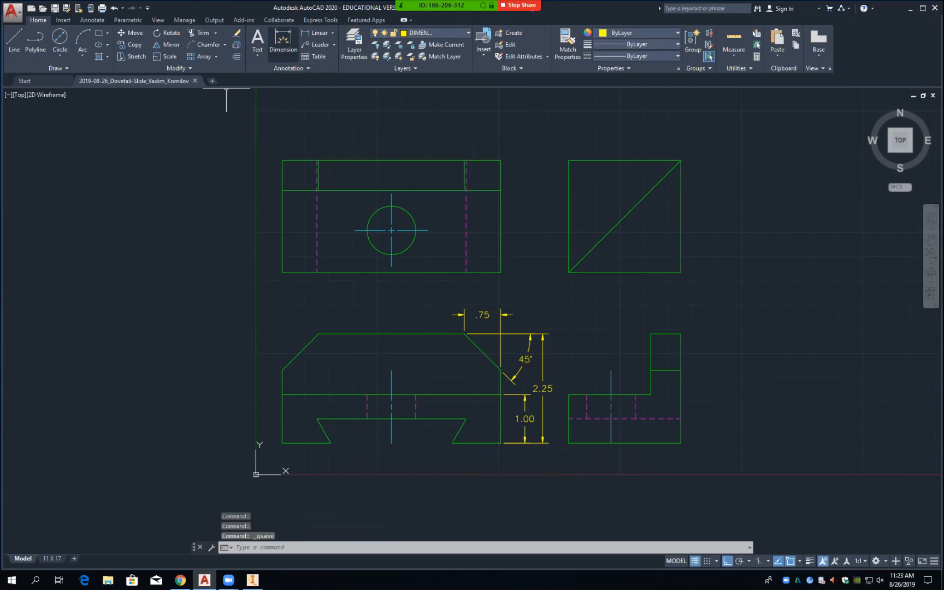
click(316, 33)
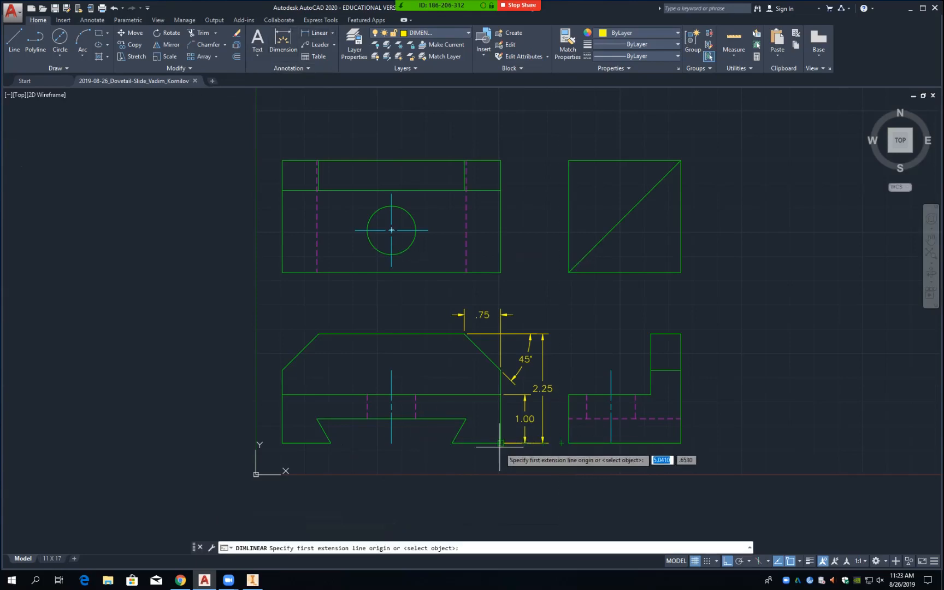
click(499, 446)
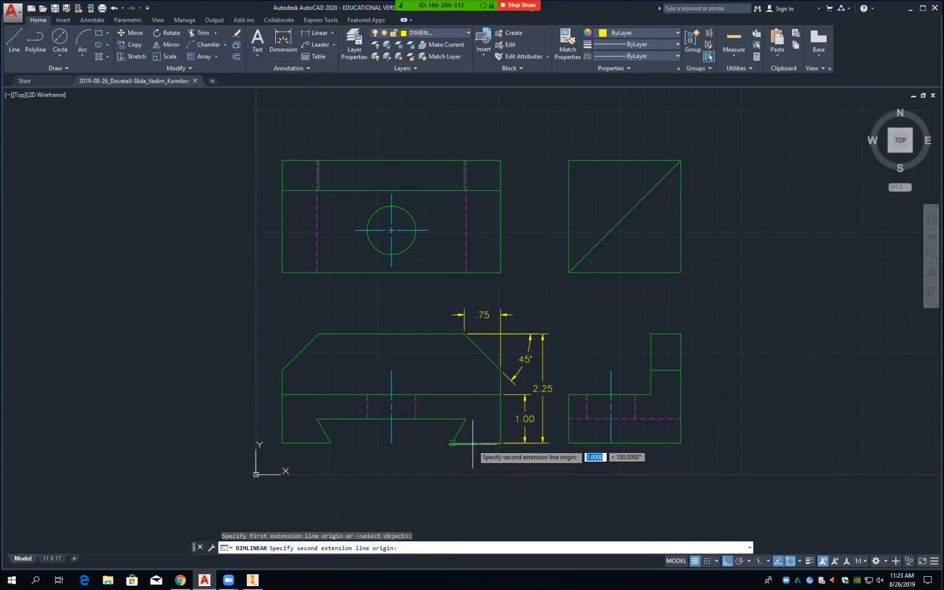
click(452, 444)
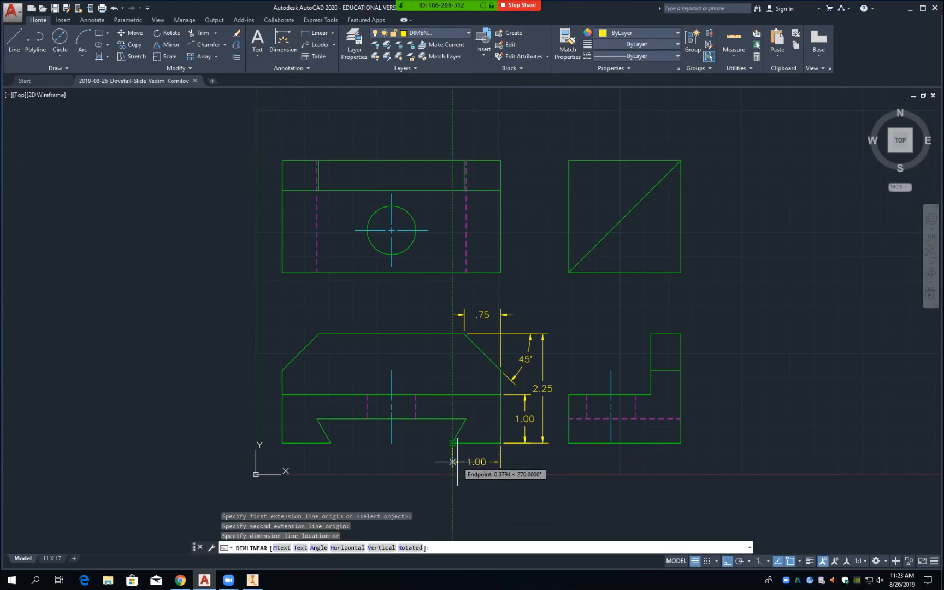
text(.5)
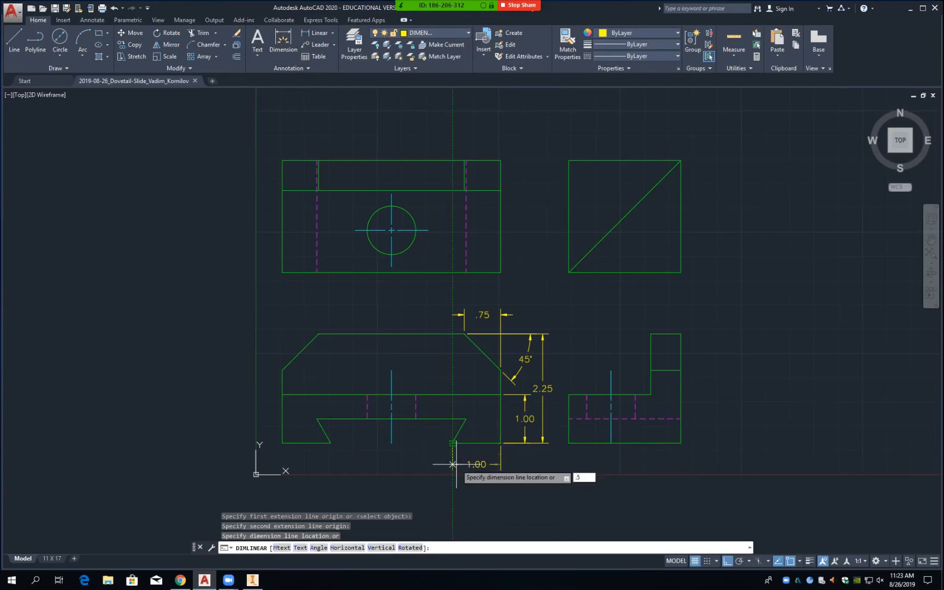
key(Return)
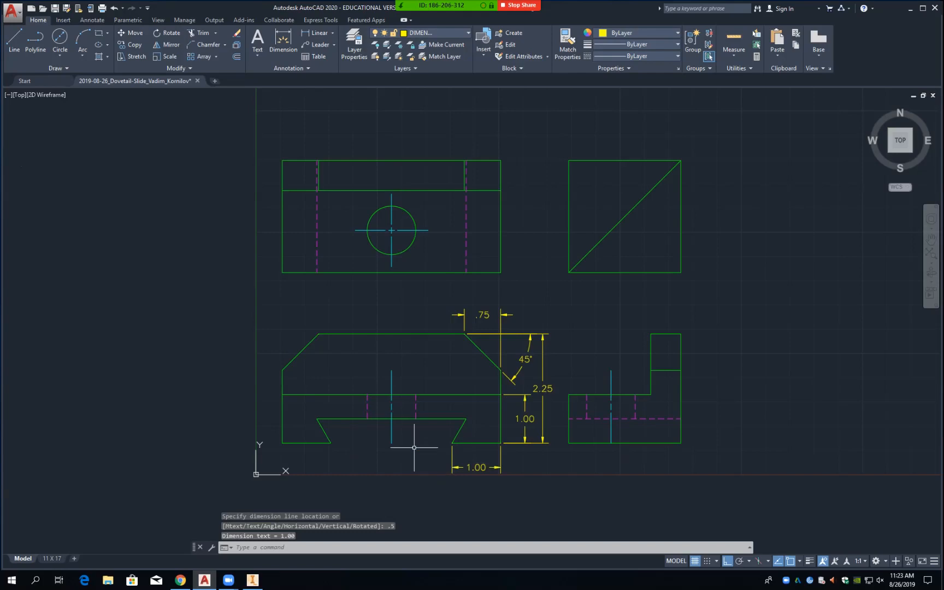
Step: Dimension the dovetail's 2.50 bottom width on the same line as the 1.00 dimension
click(317, 33)
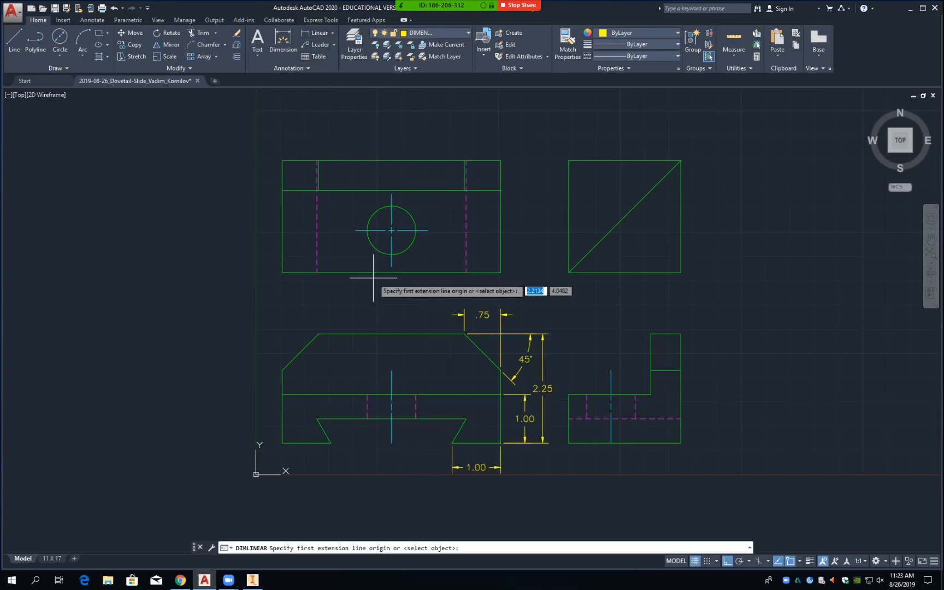
click(453, 442)
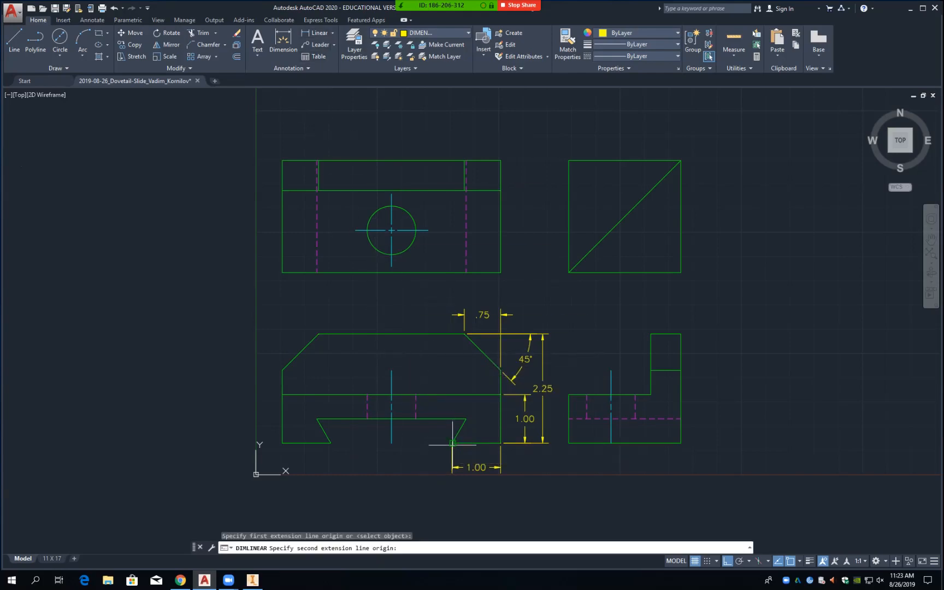
click(330, 442)
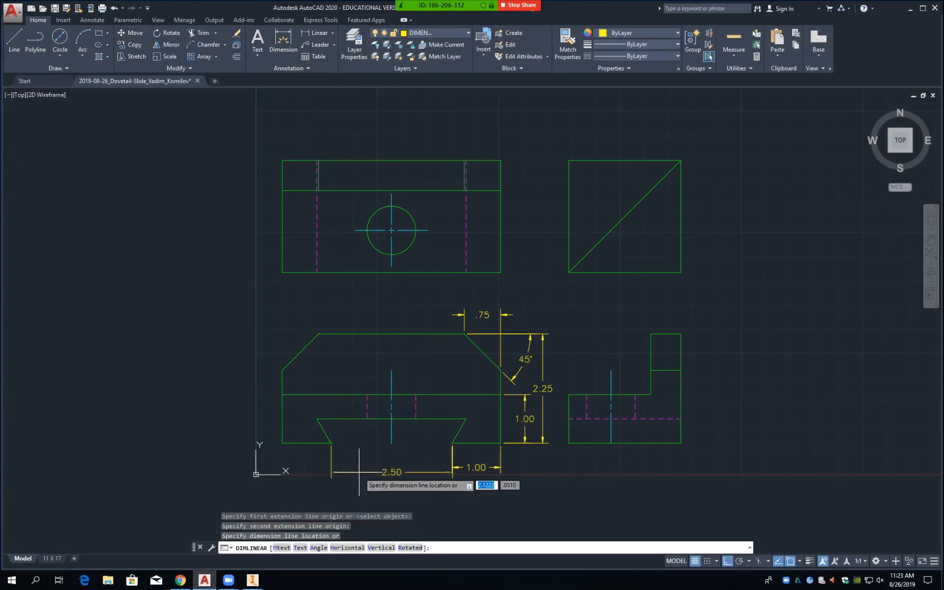
text(.5)
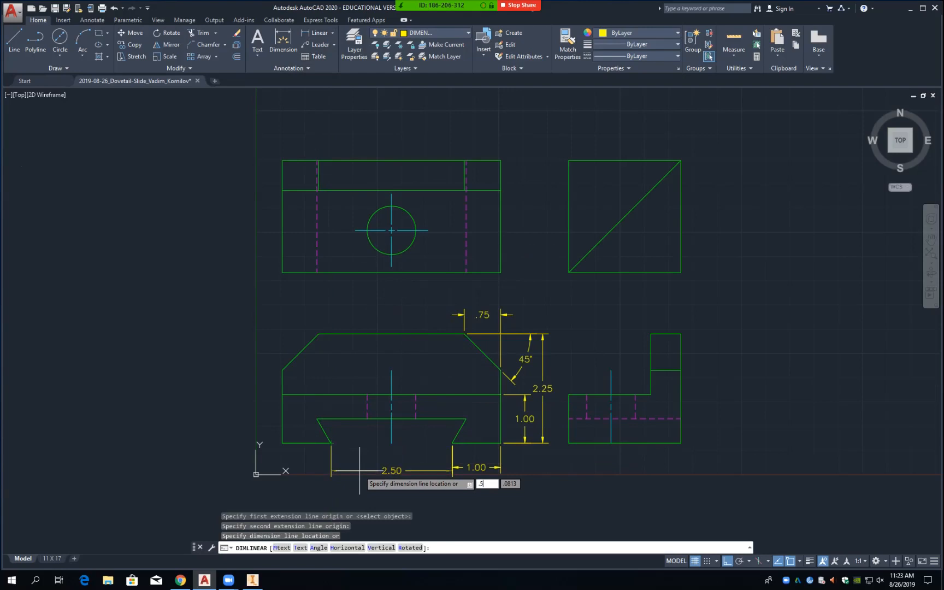
key(Return)
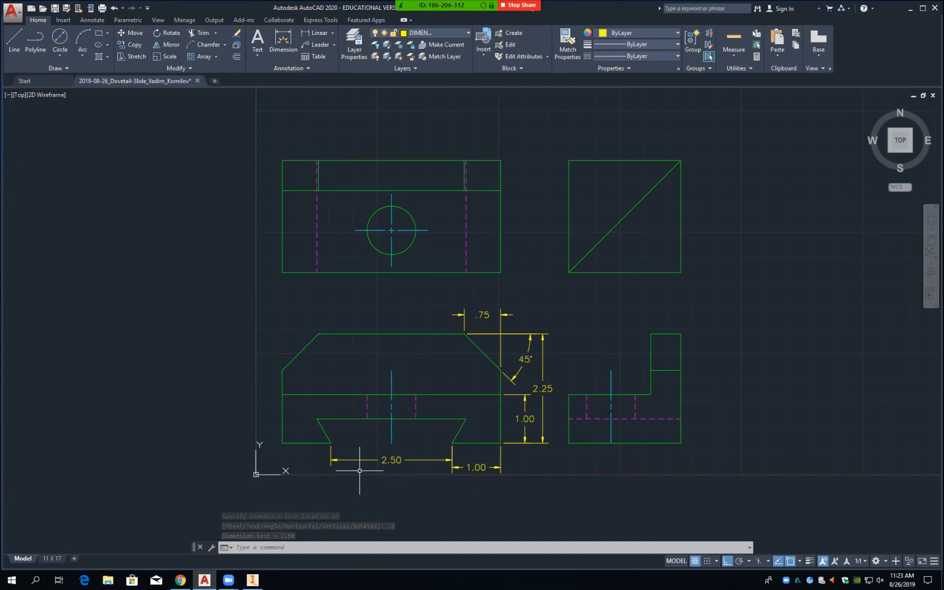
click(402, 461)
key(Delete)
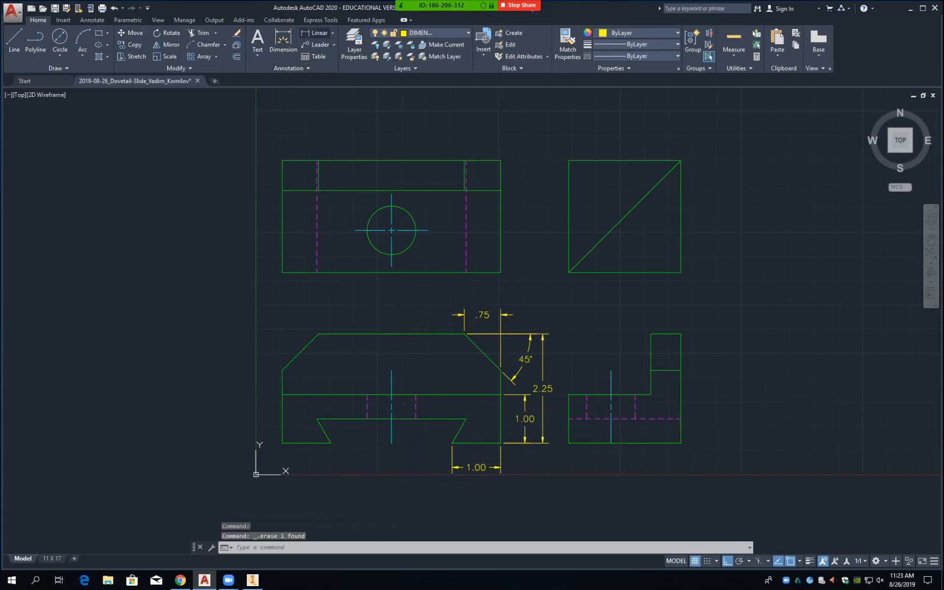
click(318, 32)
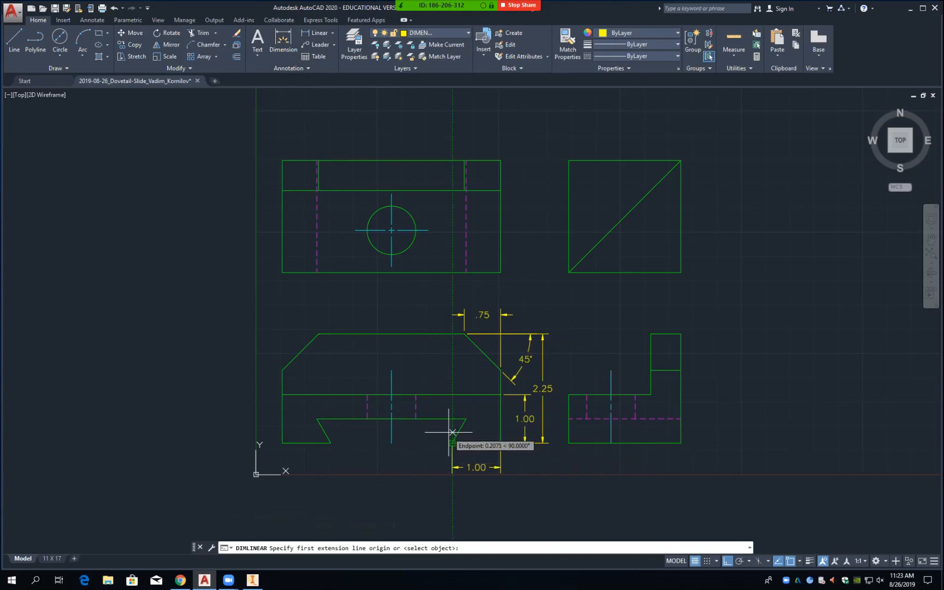
click(453, 442)
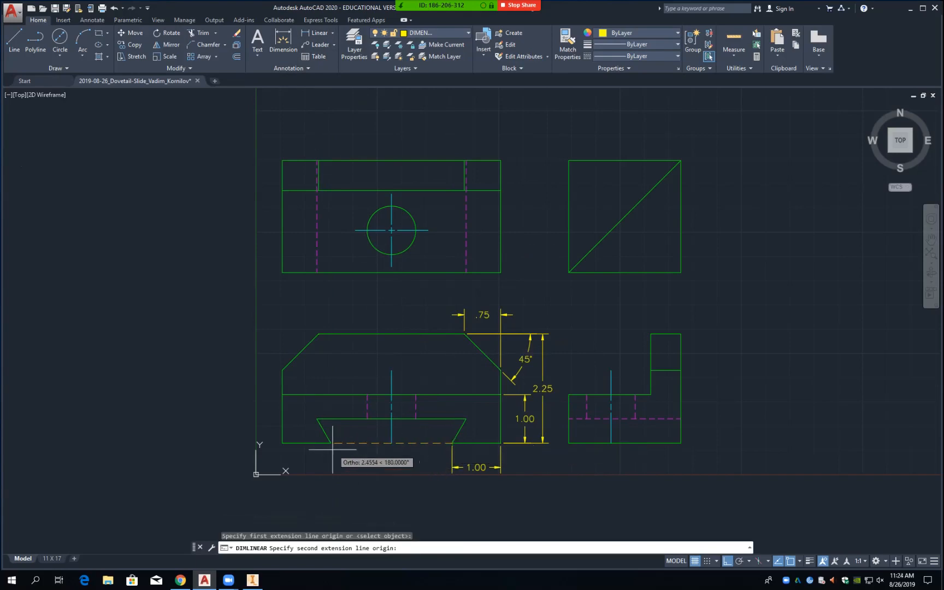
click(331, 444)
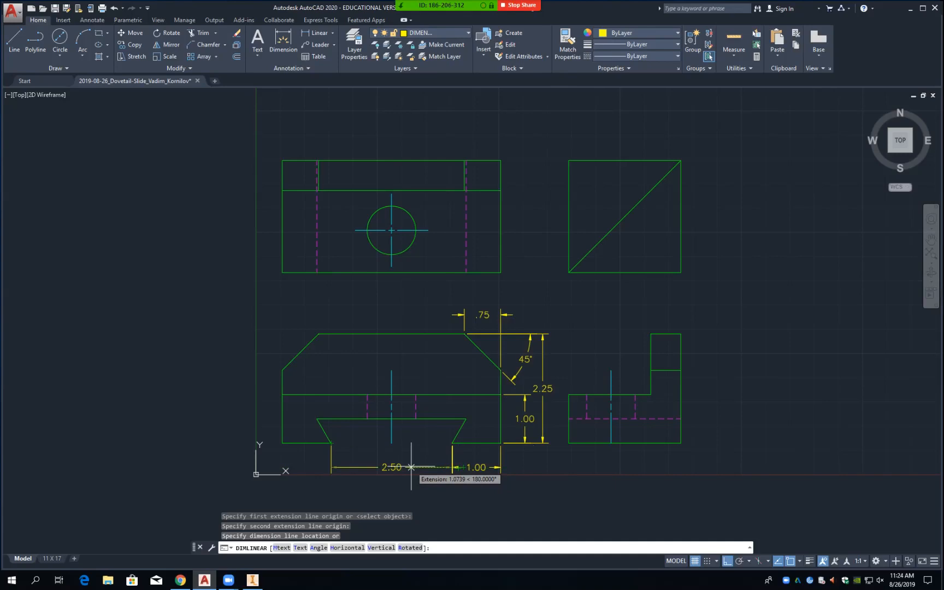
click(411, 467)
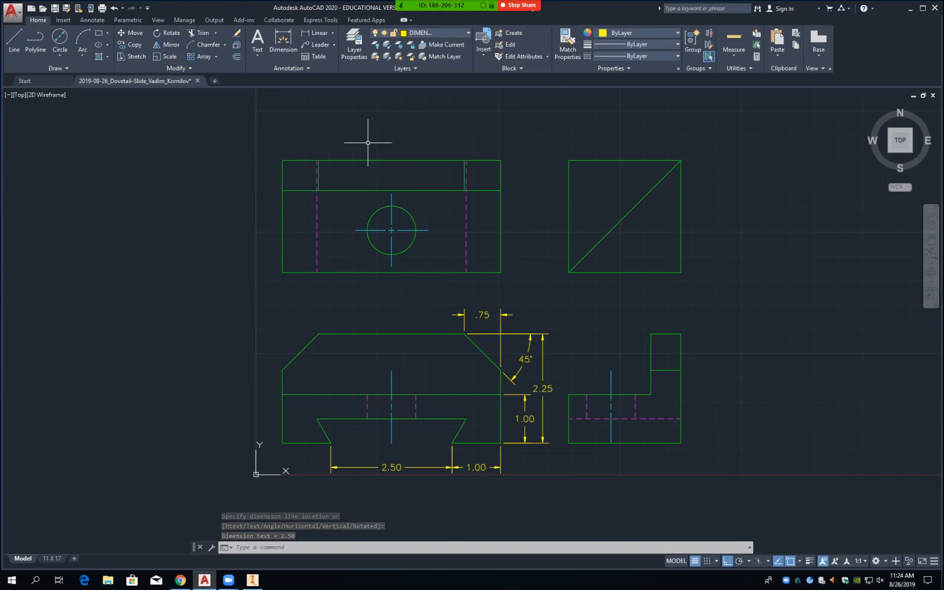
Step: Add a 60° angular dimension between the dovetail's slanted right edge and horizontal edge
click(332, 33)
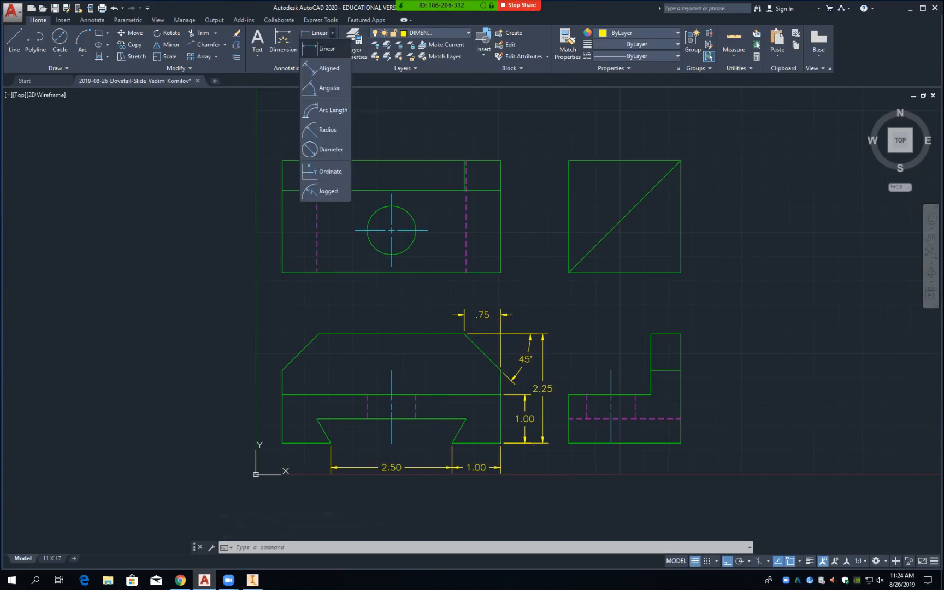
click(329, 88)
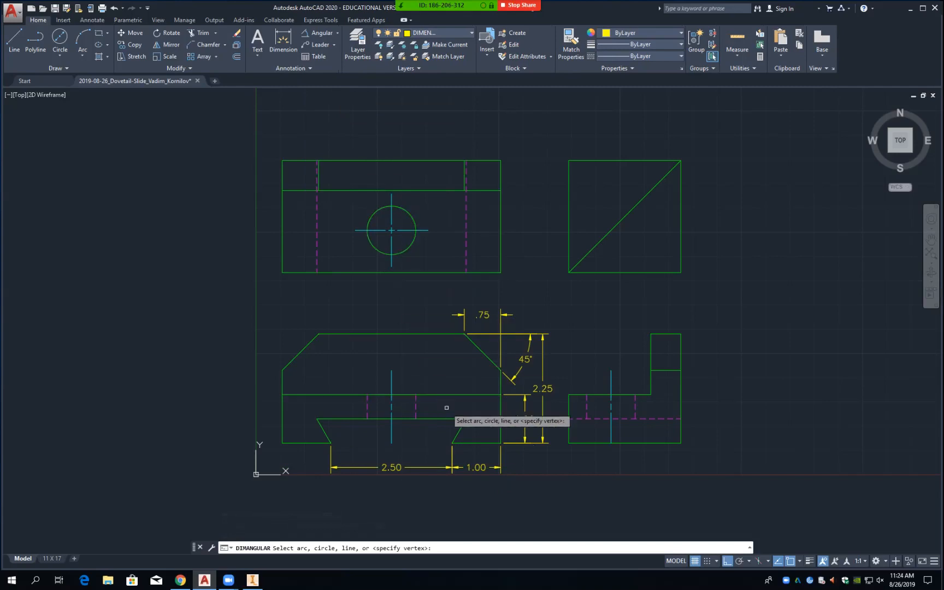
click(458, 432)
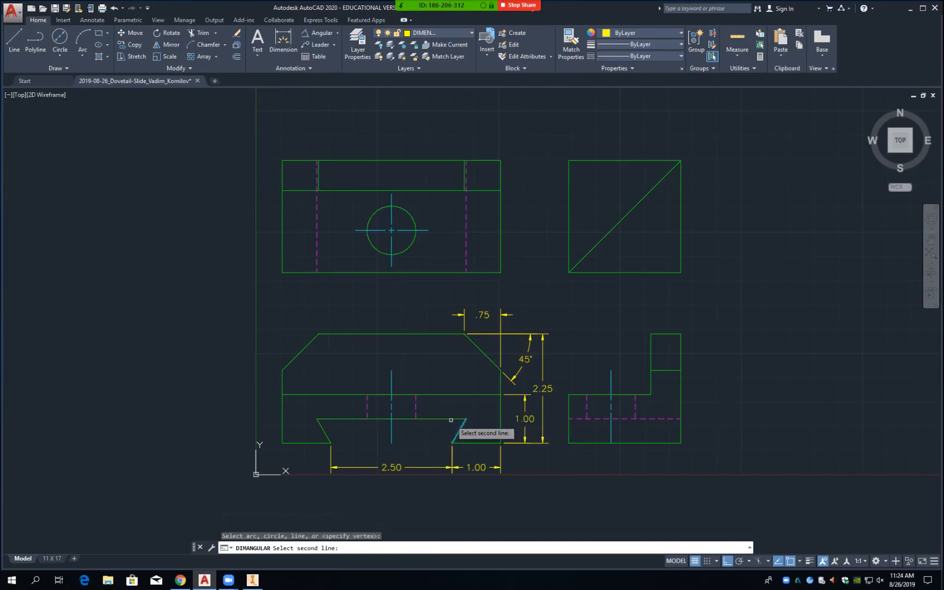
click(448, 419)
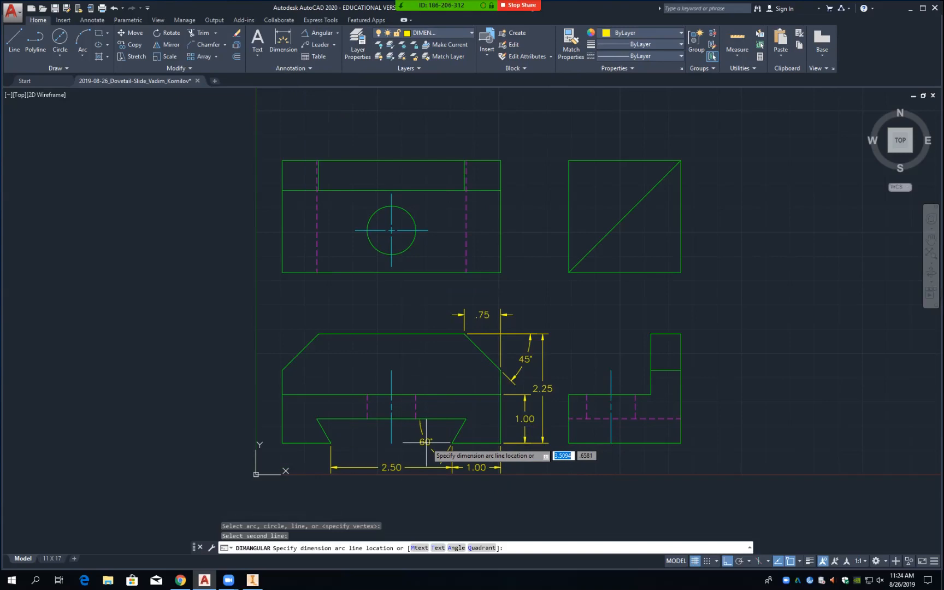
click(426, 441)
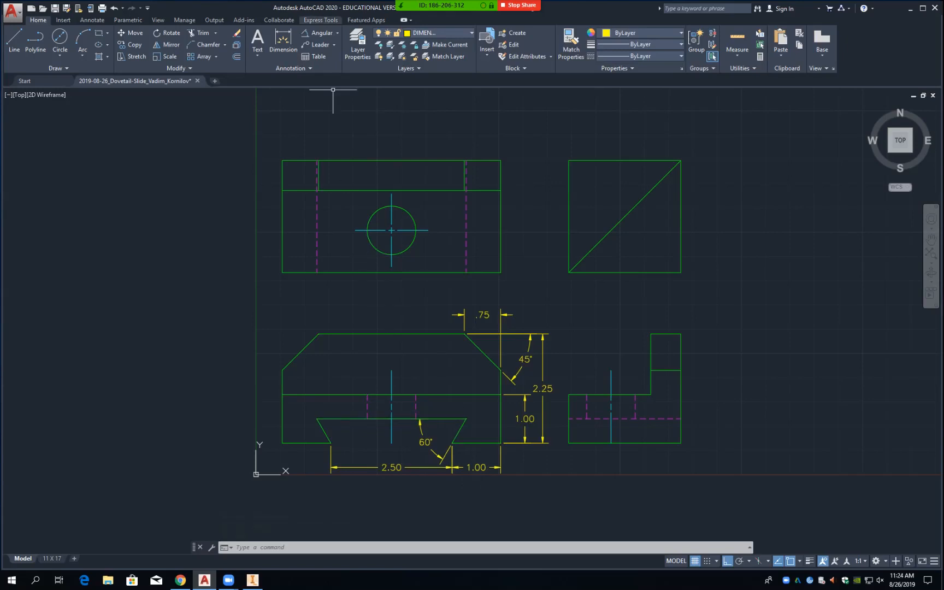
click(337, 33)
Step: Dimension the top view's 4.50 overall width between its top corners, placed .5 above the part
click(322, 47)
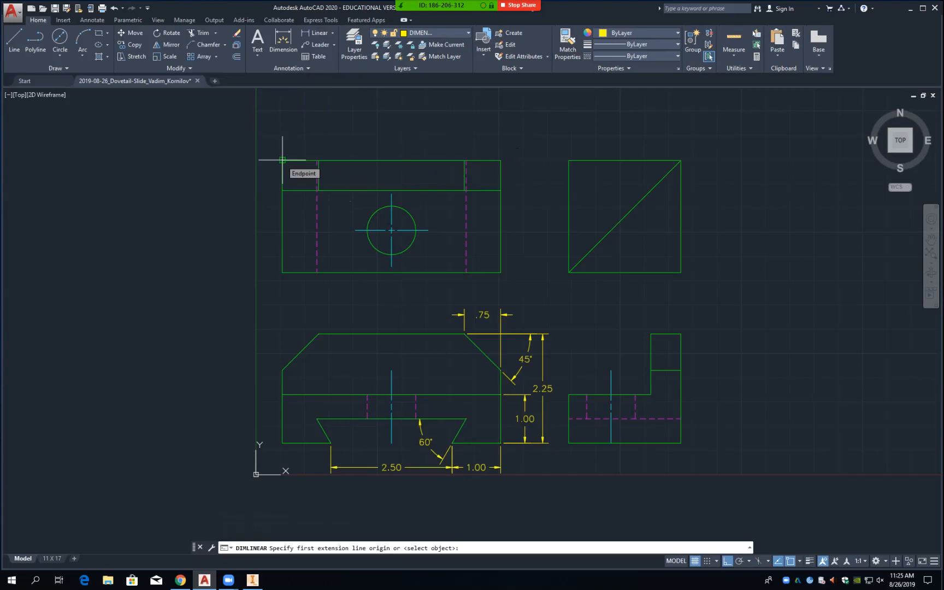
click(283, 160)
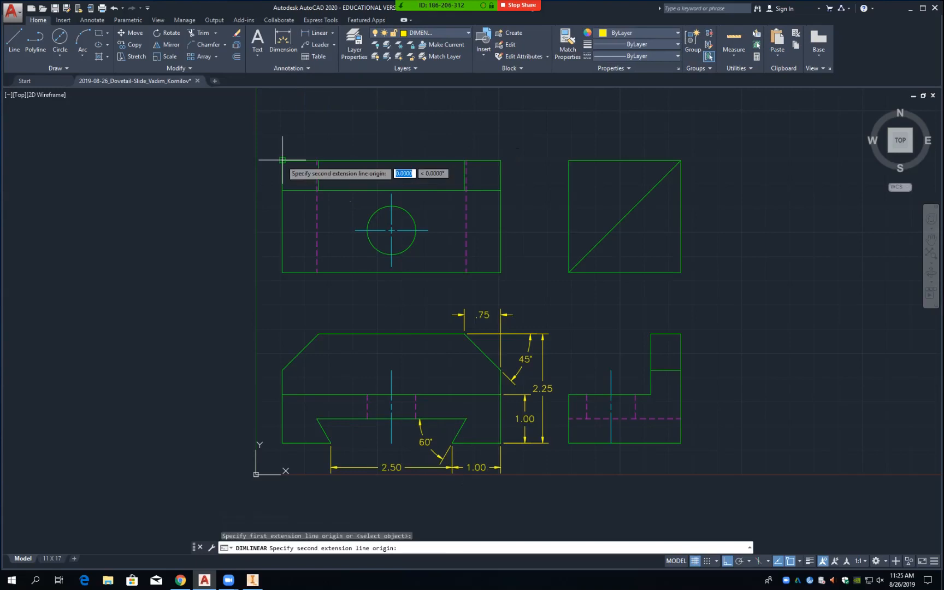
click(501, 160)
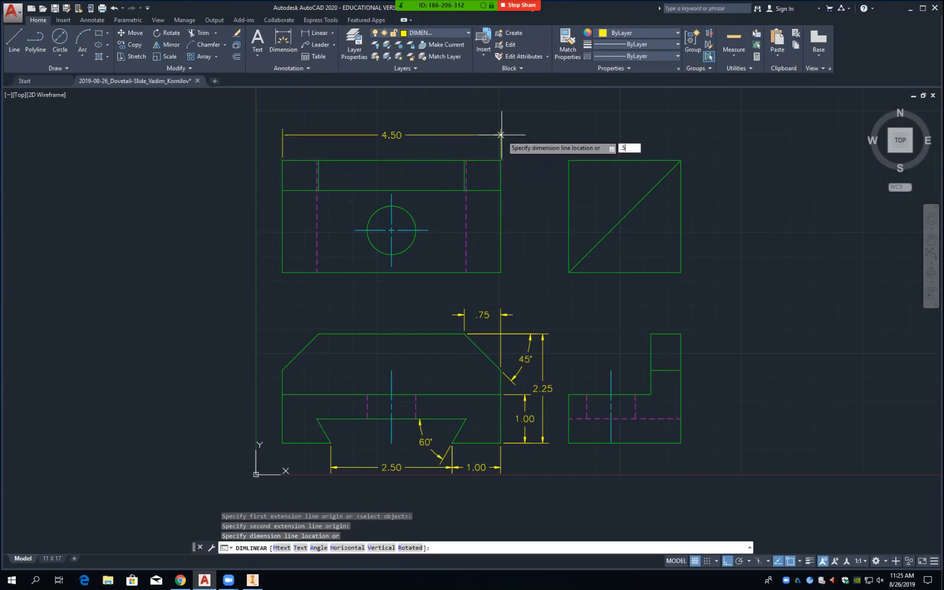
text(.5)
key(Return)
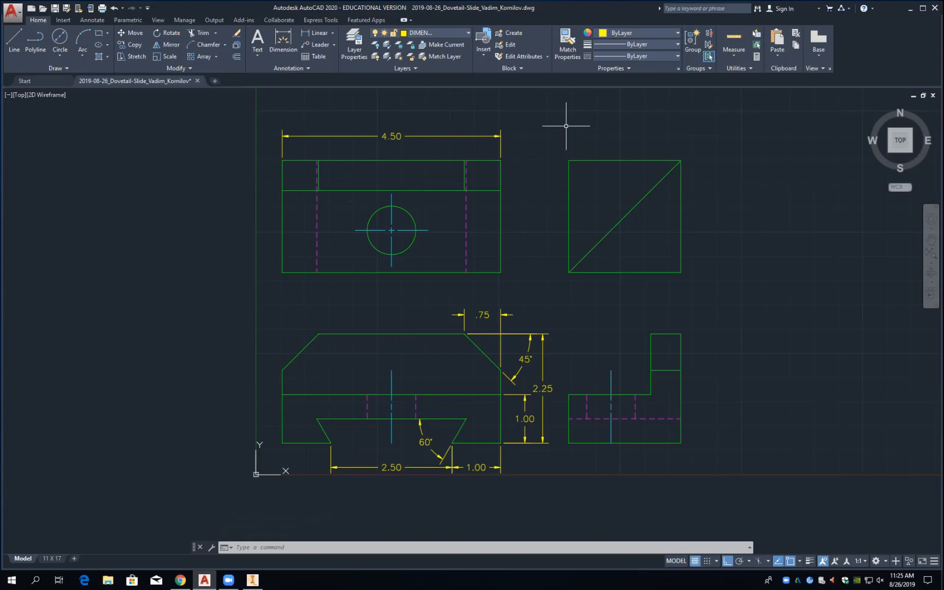
Step: Add a vertical .62 dimension for the upper band on the top view's right side, .5 out, and select it
click(316, 32)
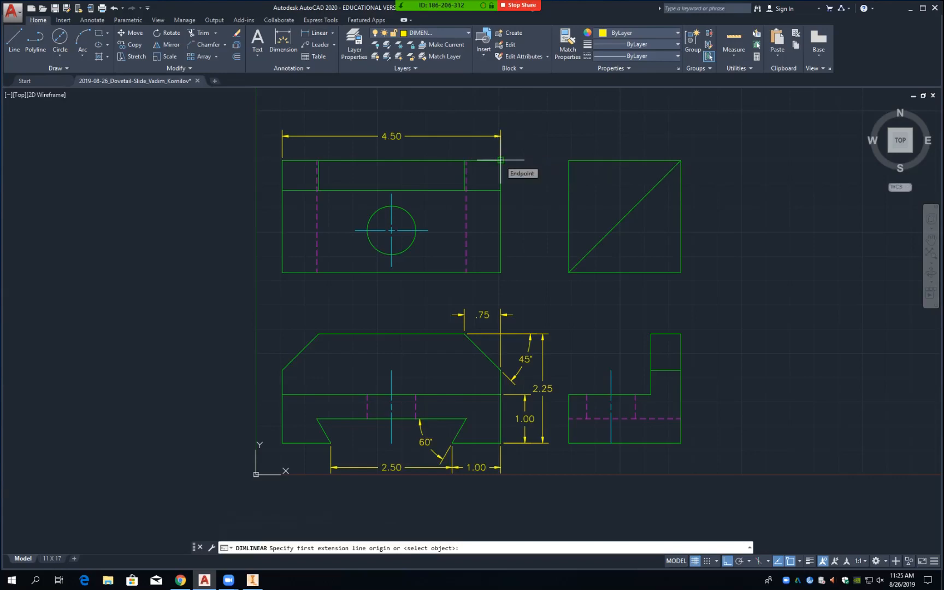
click(501, 160)
click(500, 190)
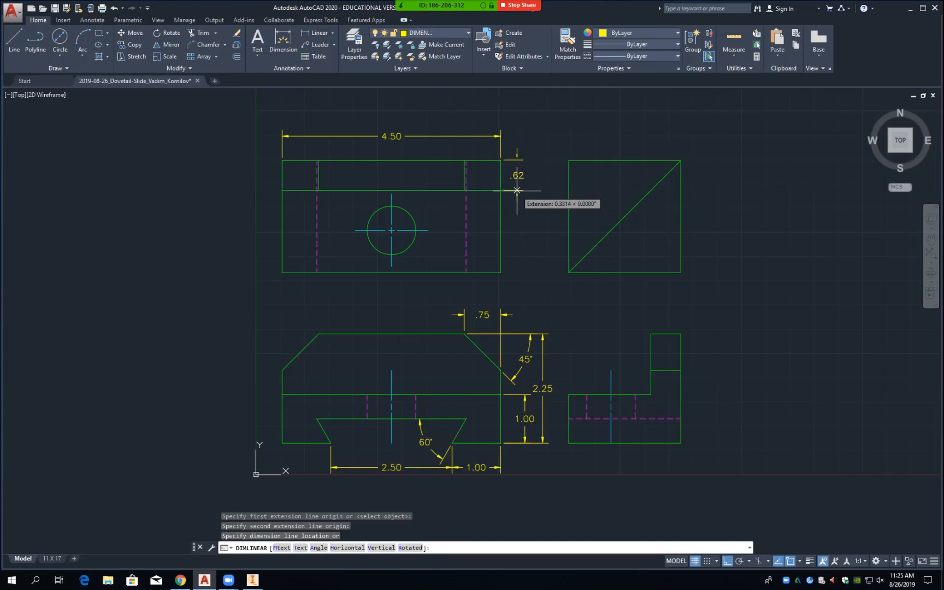
text(.5)
key(Return)
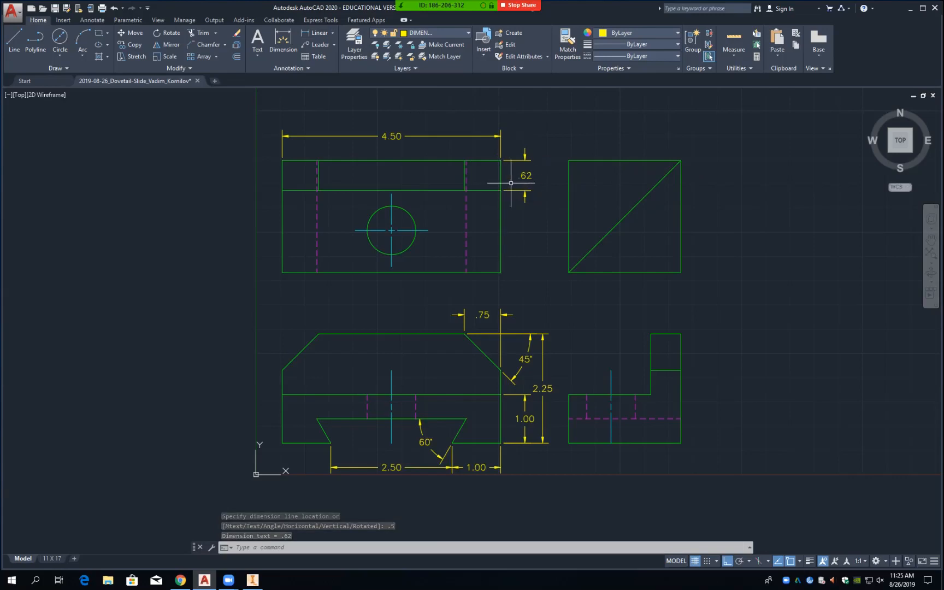
click(524, 177)
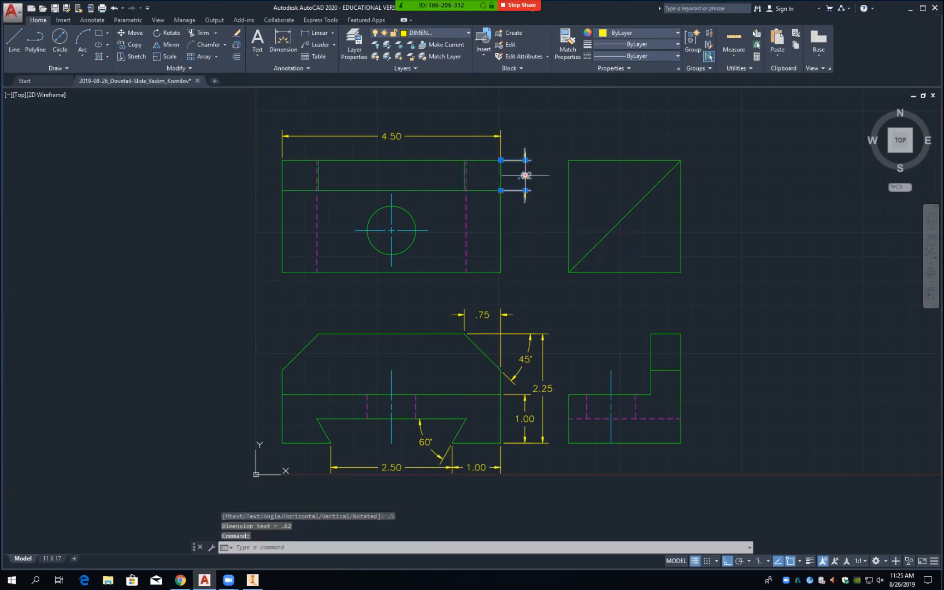
right_click(524, 175)
Step: Change the .62 dimension's text offset to .0500 in Properties, then close the palette and deselect
click(557, 445)
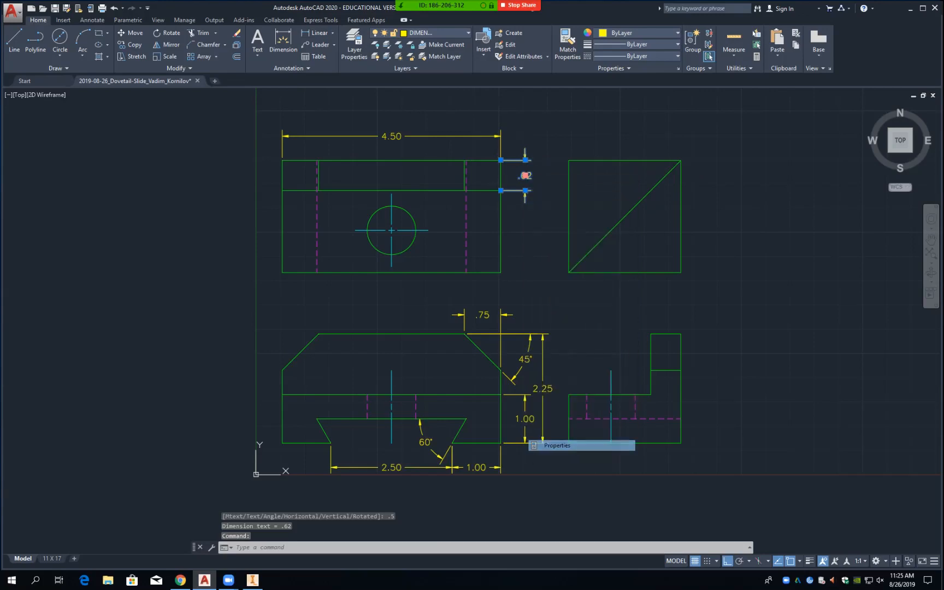
scroll(831, 339, down, 8)
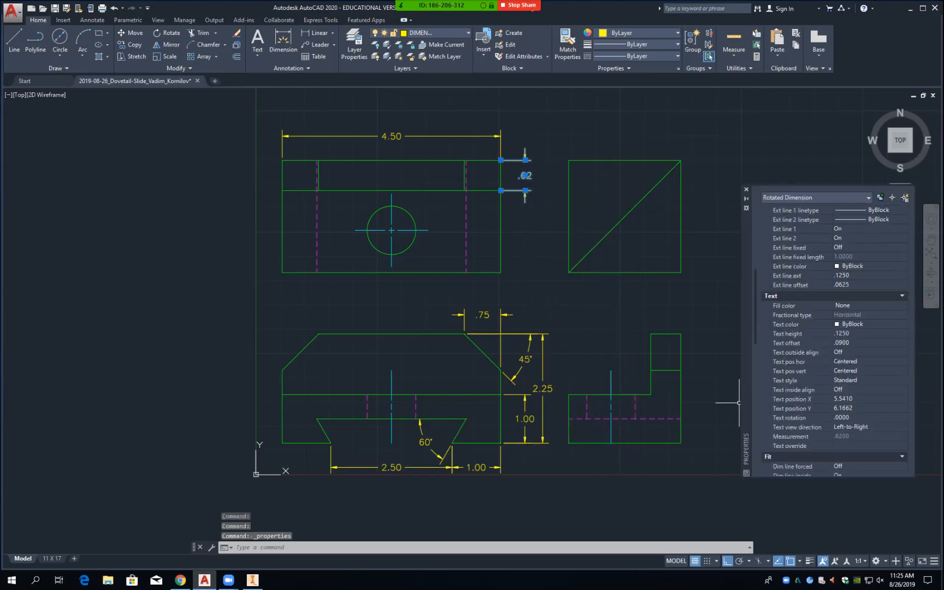
scroll(831, 339, down, 6)
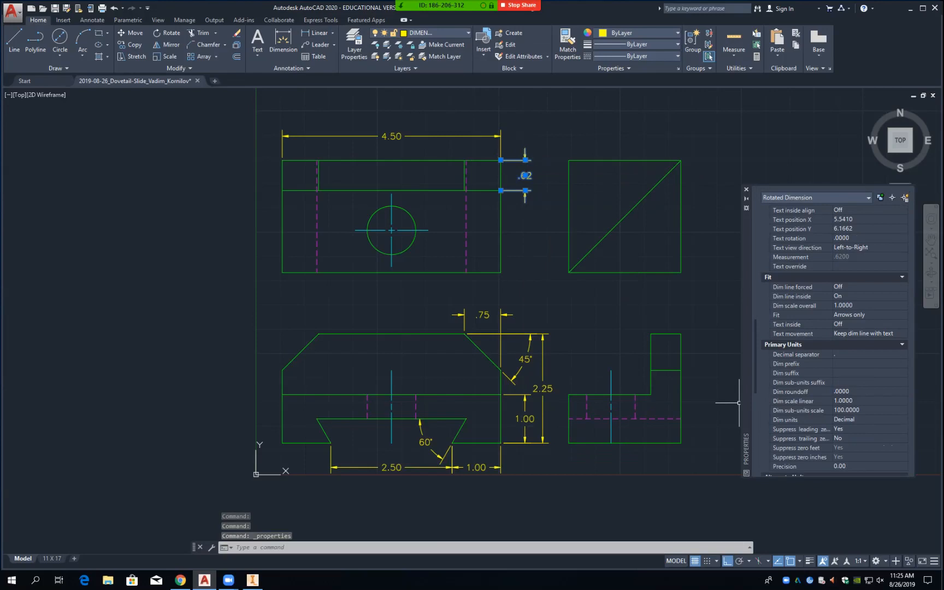
scroll(830, 339, down, 8)
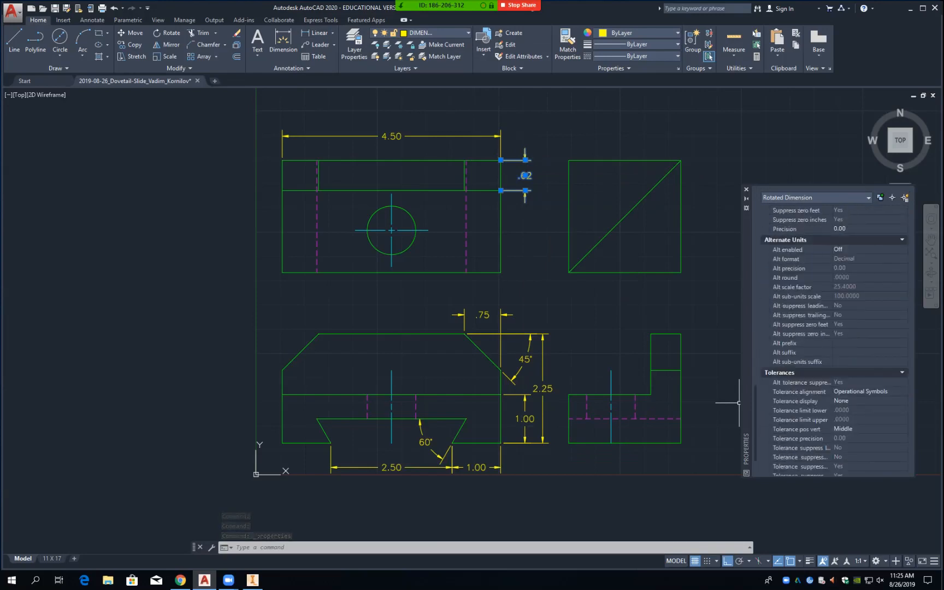
scroll(831, 339, down, 2)
scroll(830, 339, up, 10)
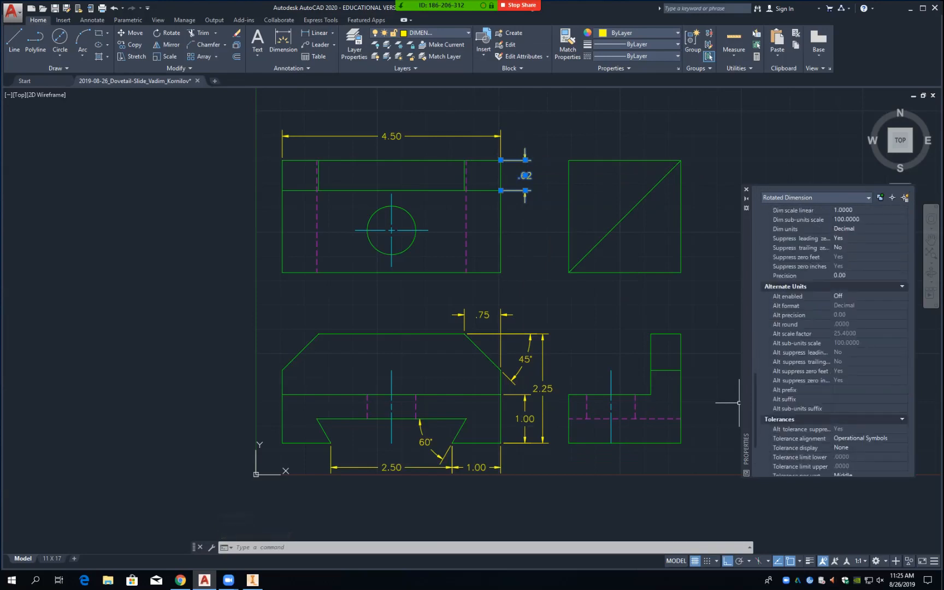
scroll(831, 339, up, 4)
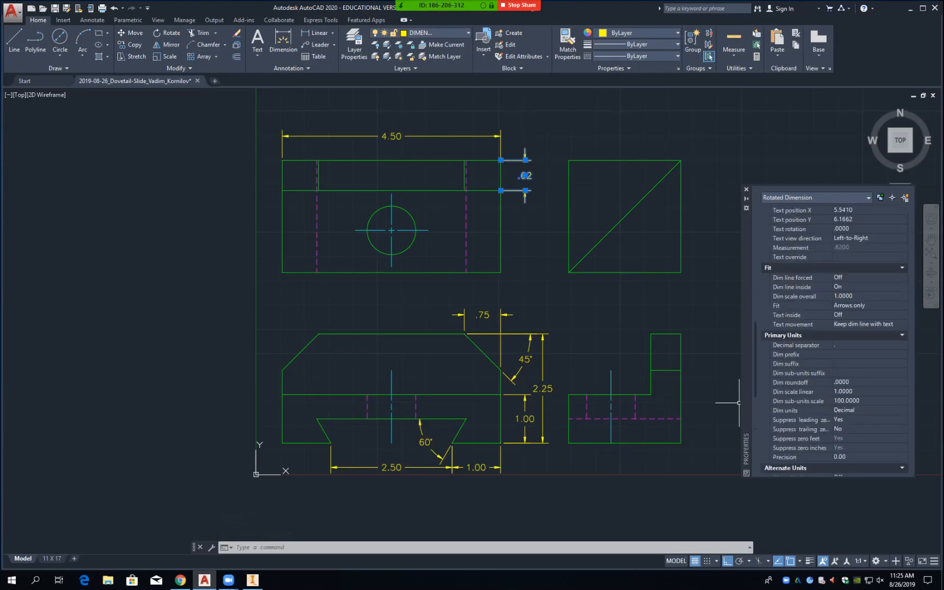
scroll(830, 339, up, 2)
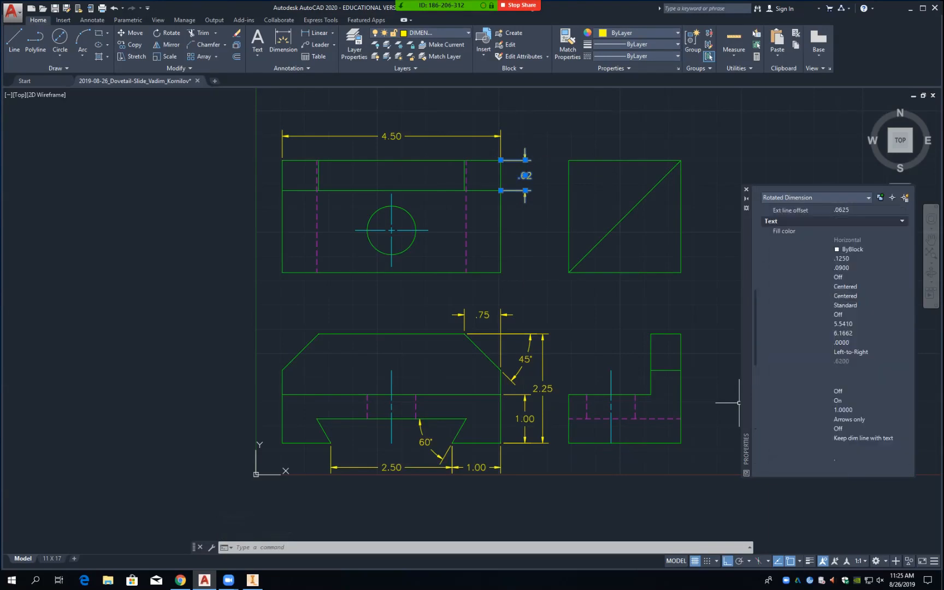
click(861, 269)
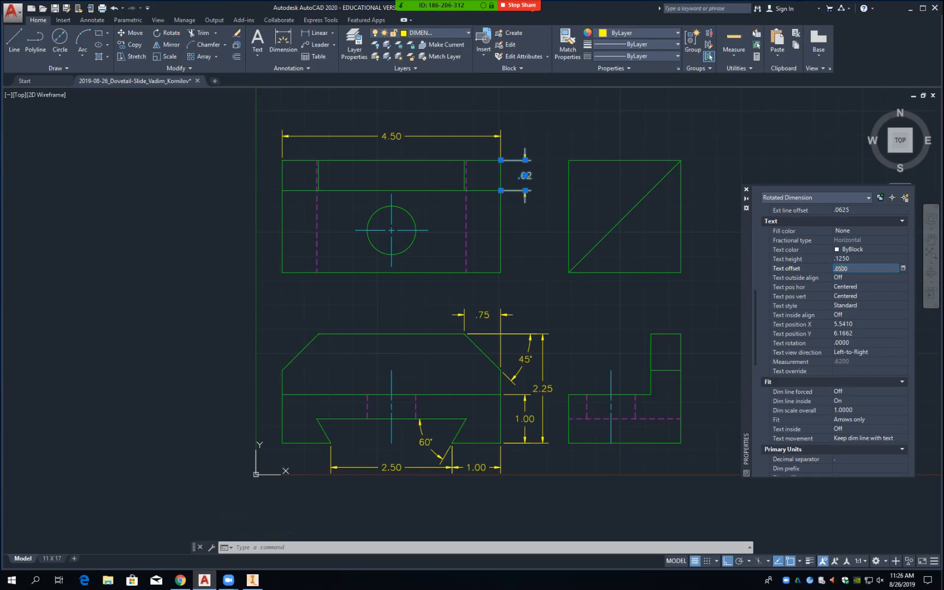
key(Return)
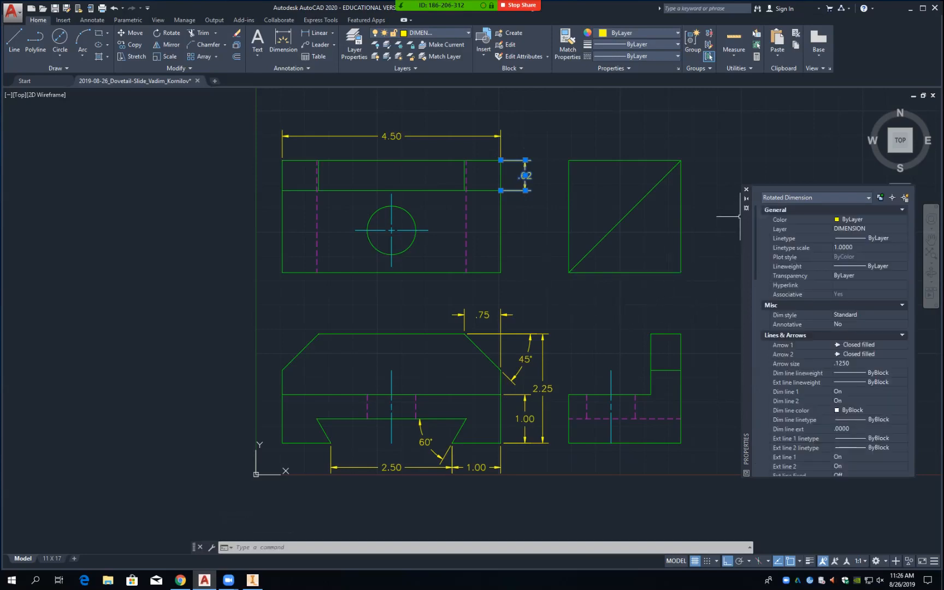
click(746, 190)
key(Escape)
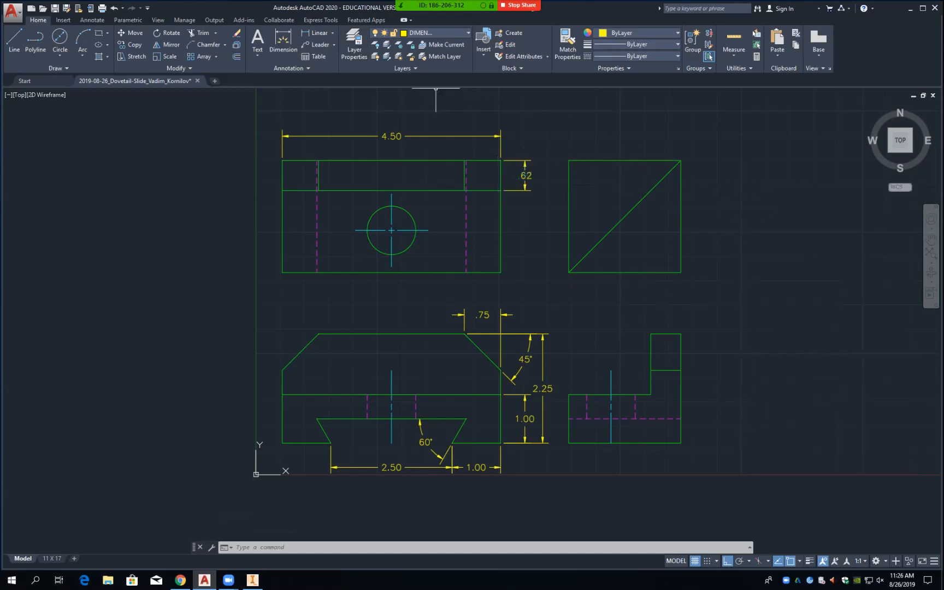
Step: Add the 2.31 overall depth dimension along the top view's right side, .875 from the part
click(319, 33)
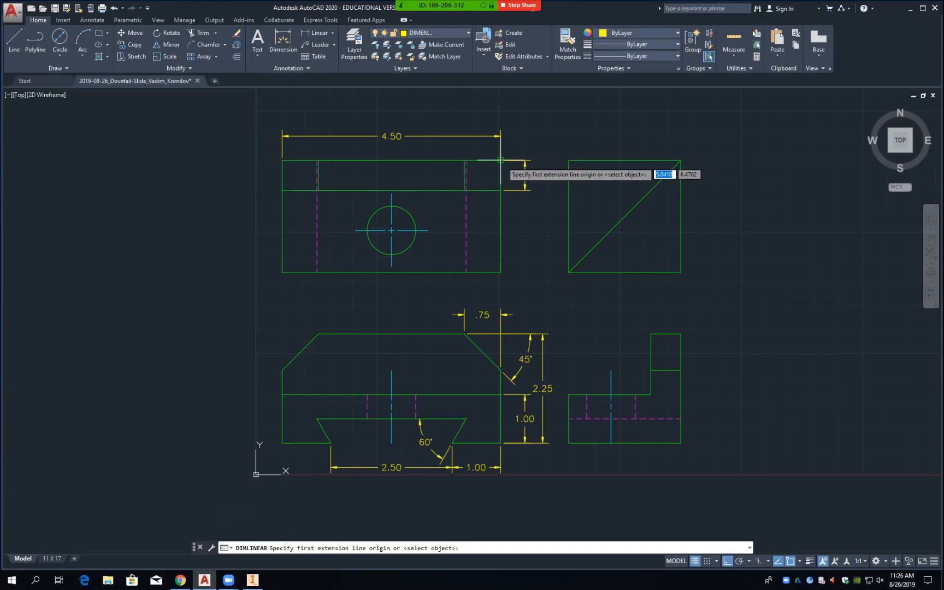
click(501, 160)
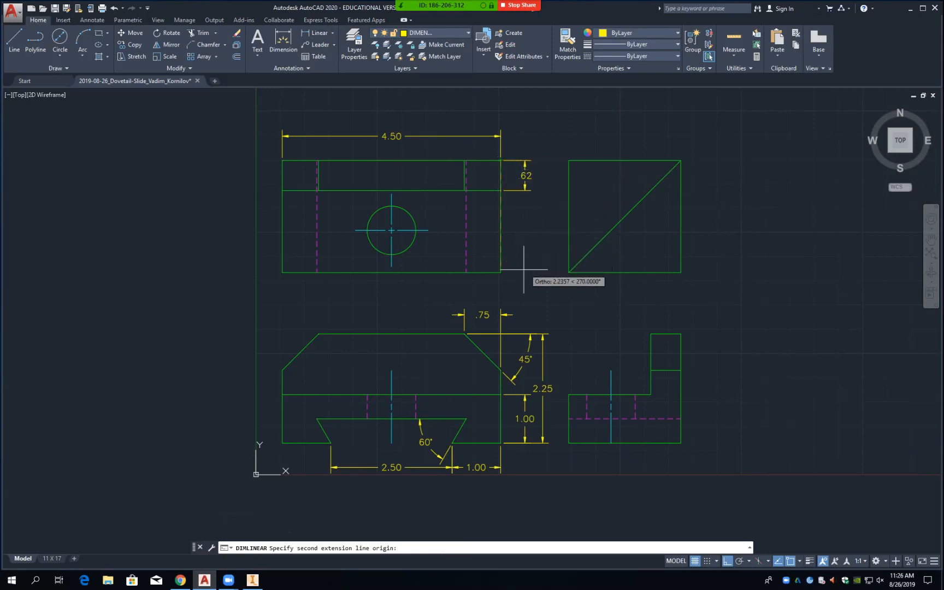
click(502, 273)
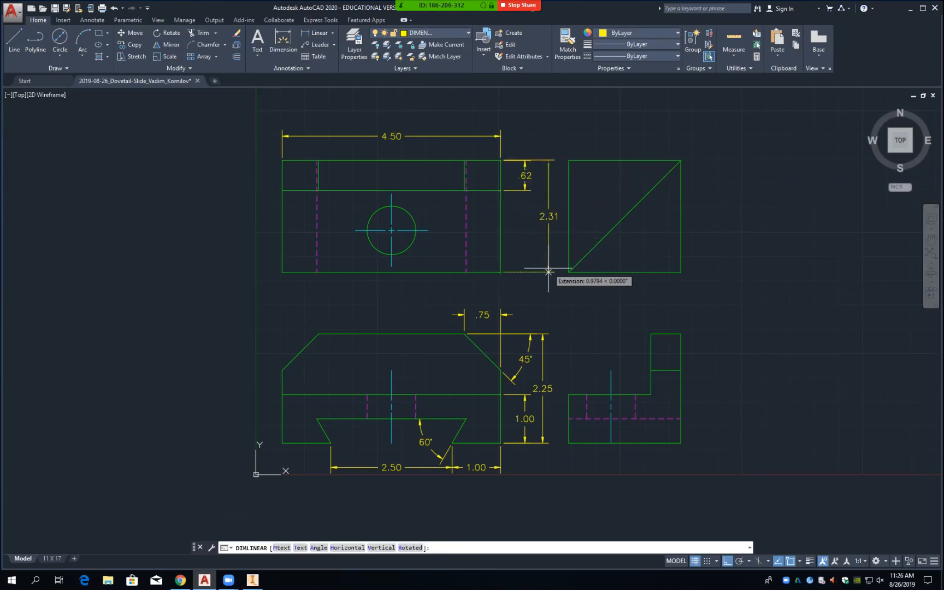
text(.875)
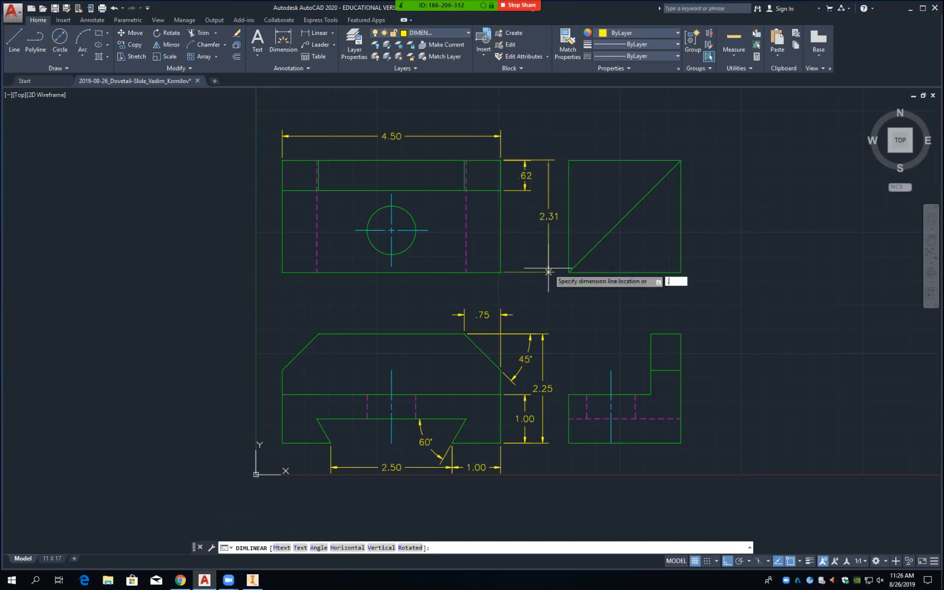
key(Return)
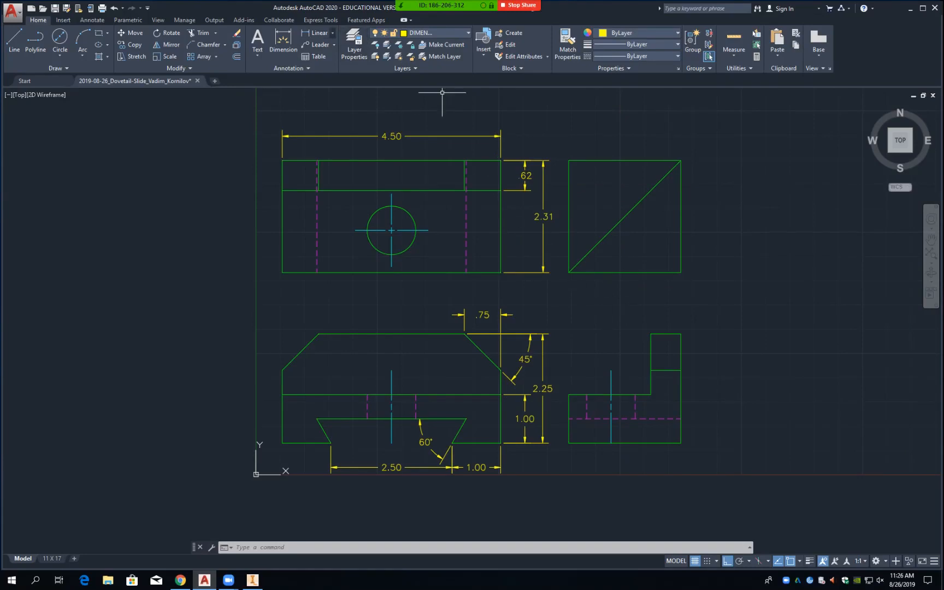
click(333, 33)
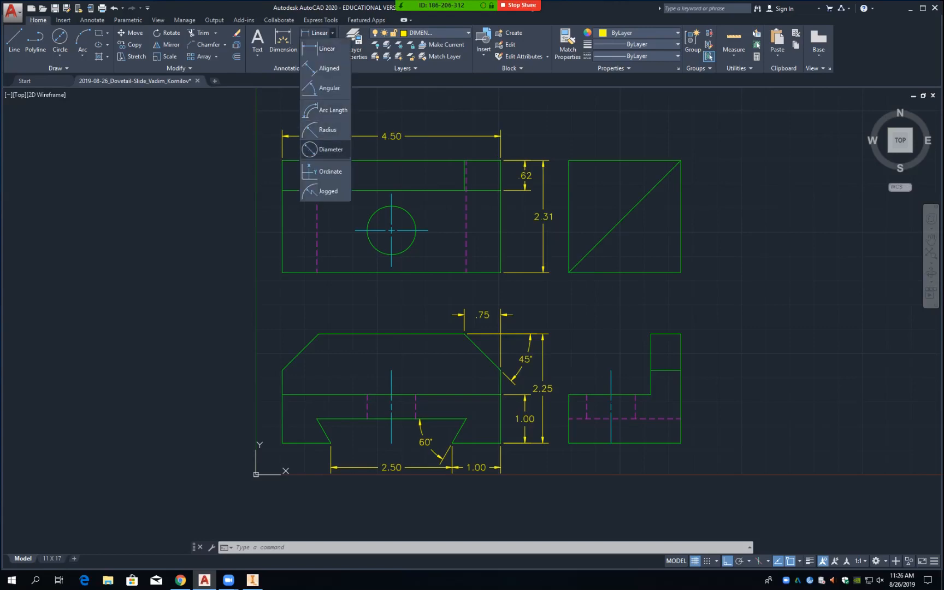
Step: Dimension the top view's circular hole with a ø1.00 diameter dimension
click(328, 150)
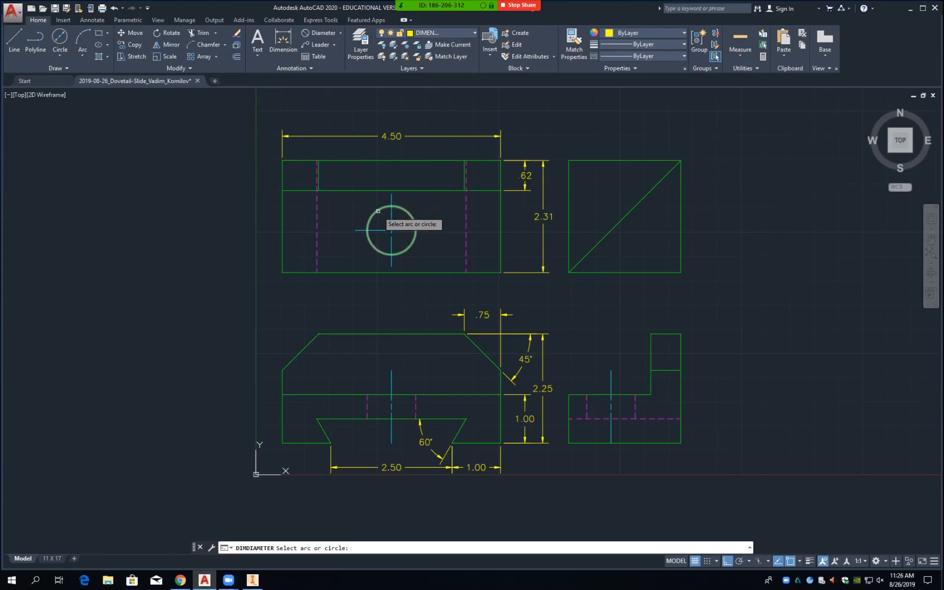
click(377, 211)
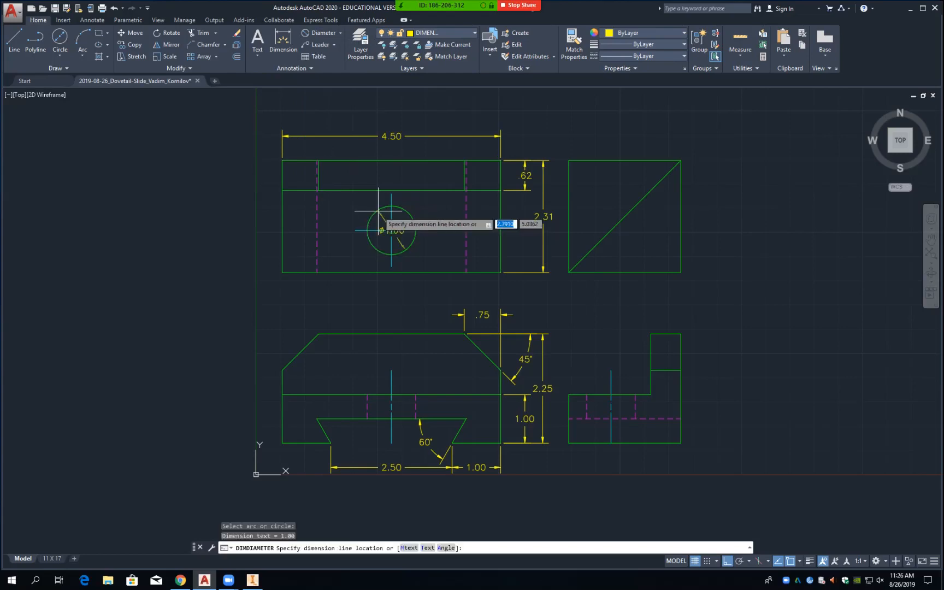
click(403, 244)
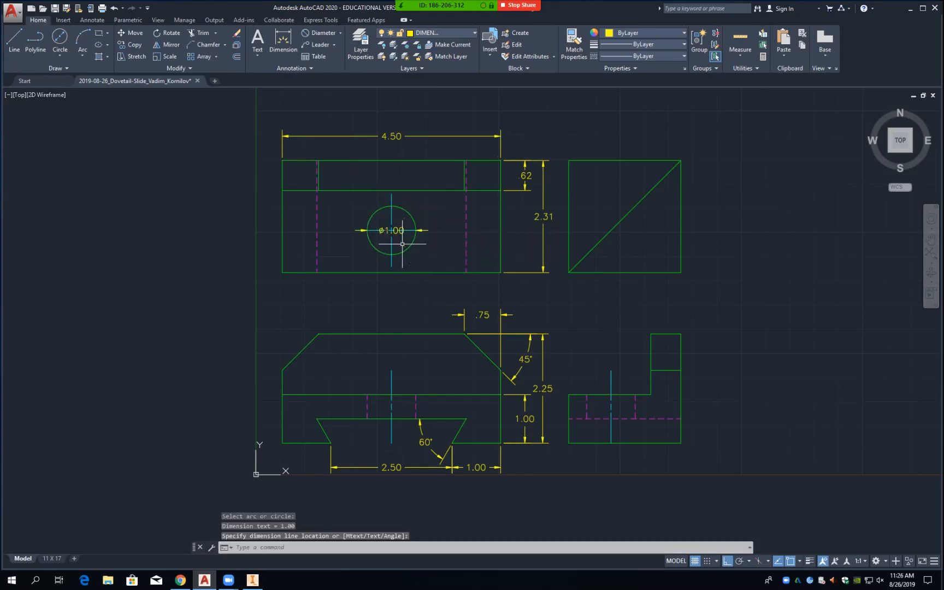
Step: Move the ø1.00 text outside the hole to its lower right, then save the drawing
click(393, 230)
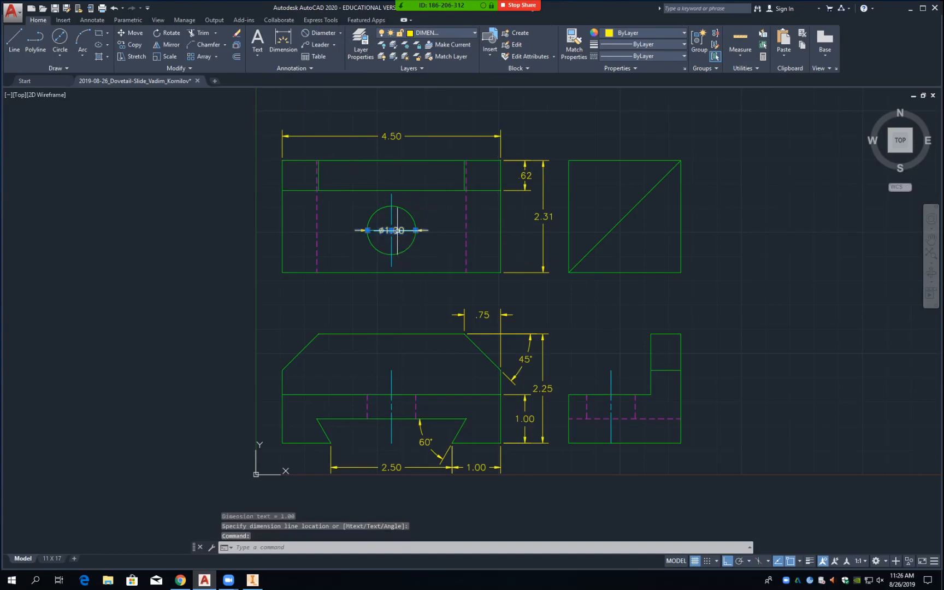
click(391, 230)
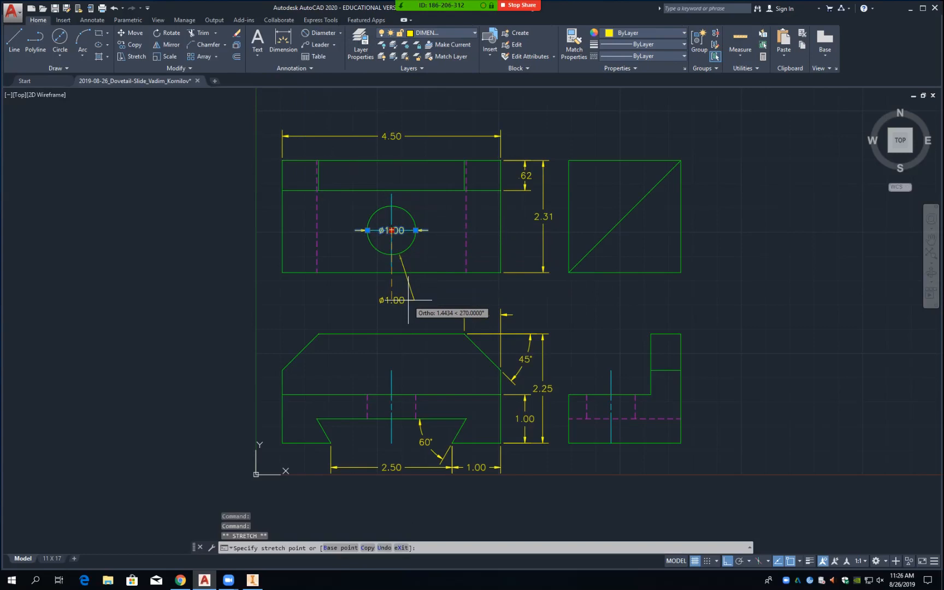
key(F8)
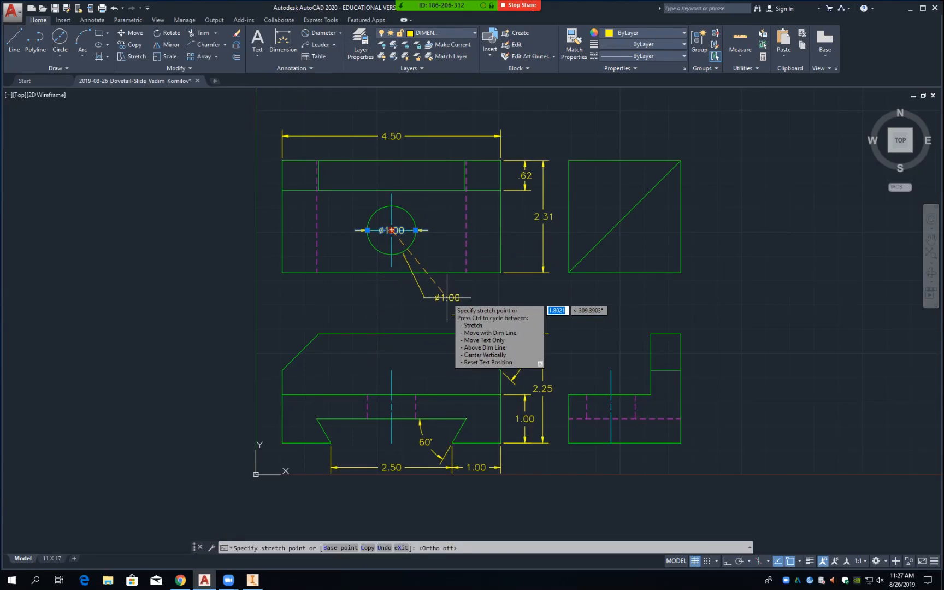
click(447, 298)
mouse_move(447, 298)
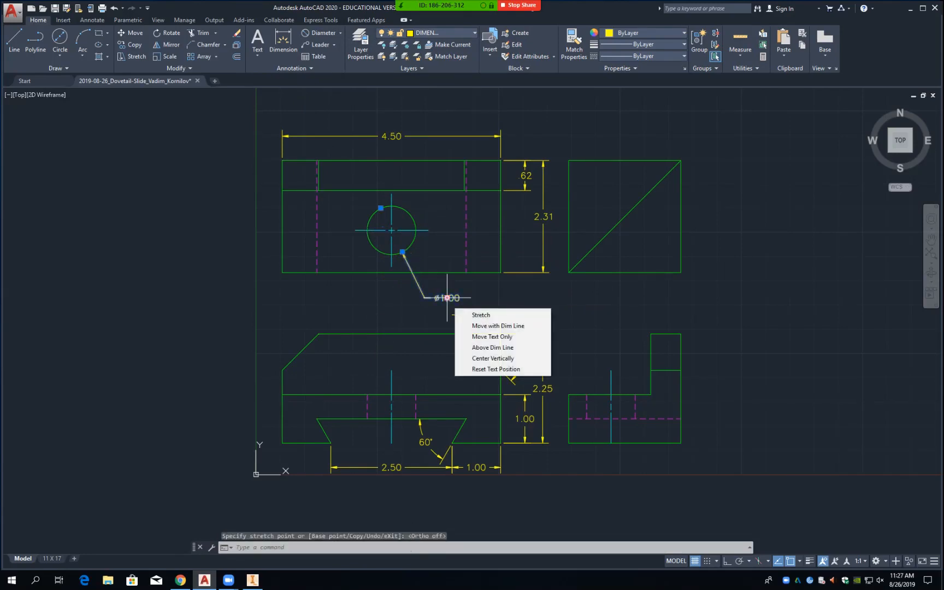
click(514, 298)
click(564, 303)
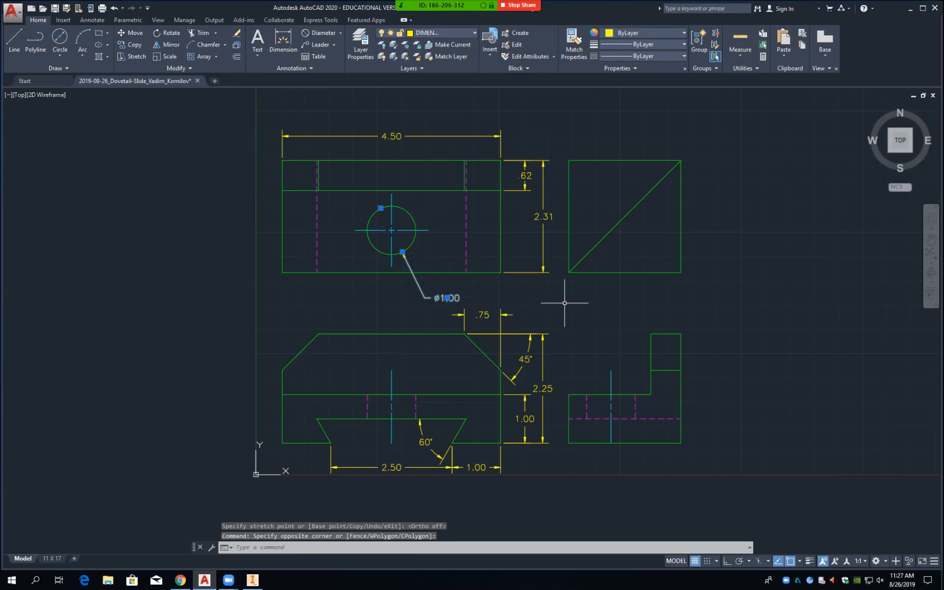
key(Escape)
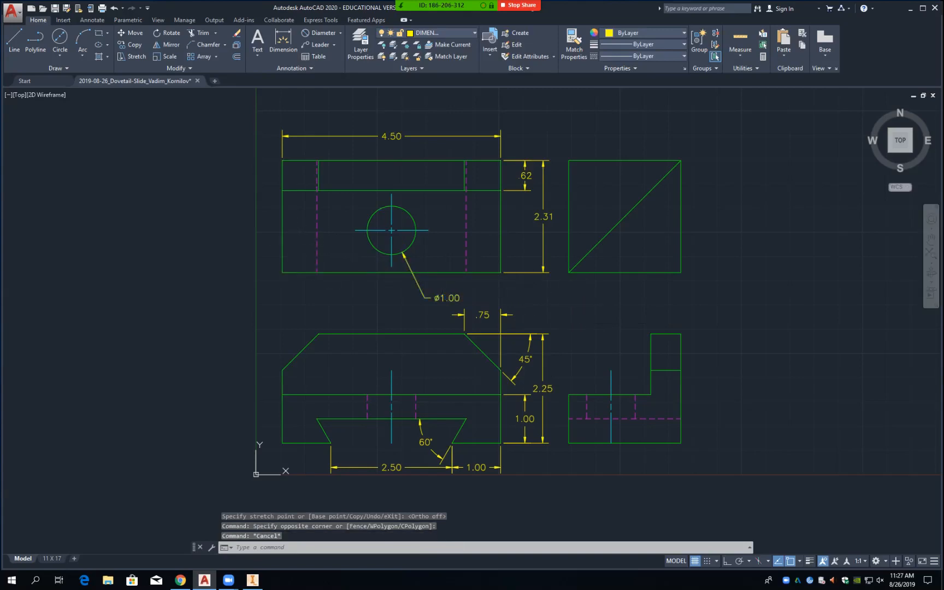
key(ctrl+s)
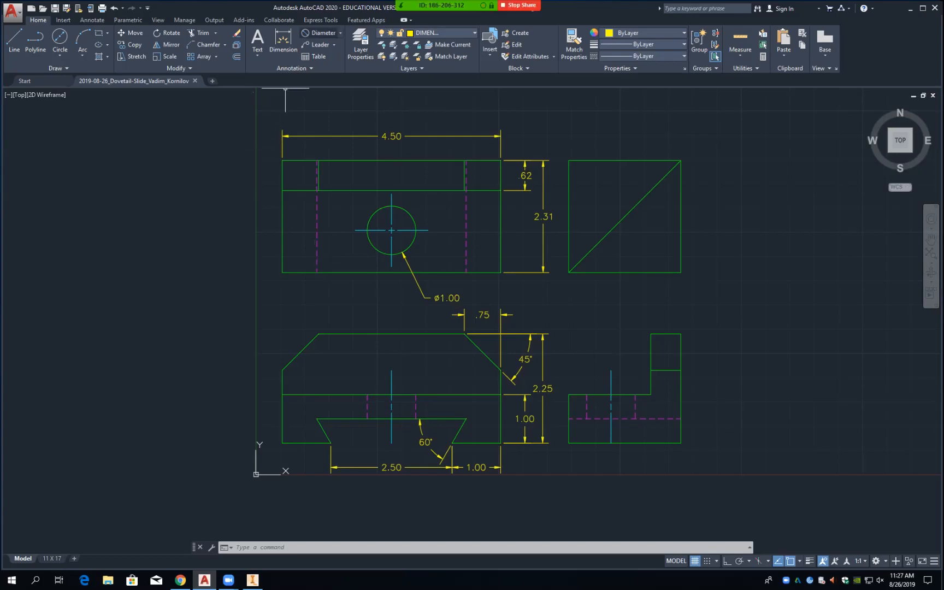
Step: Add a vertical .87 dimension from the hole centreline to the view's bottom edge, .5 out
click(340, 32)
click(326, 48)
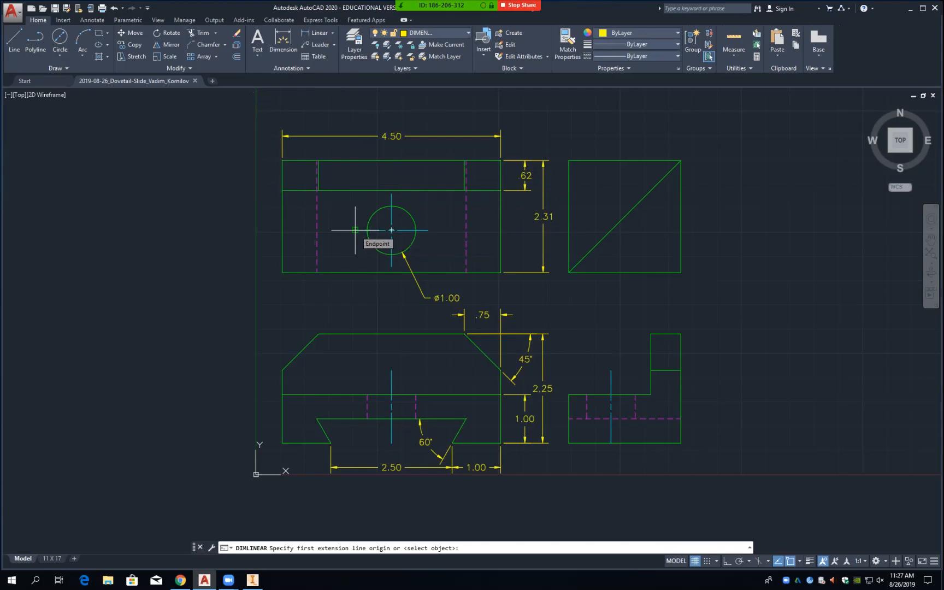
click(355, 230)
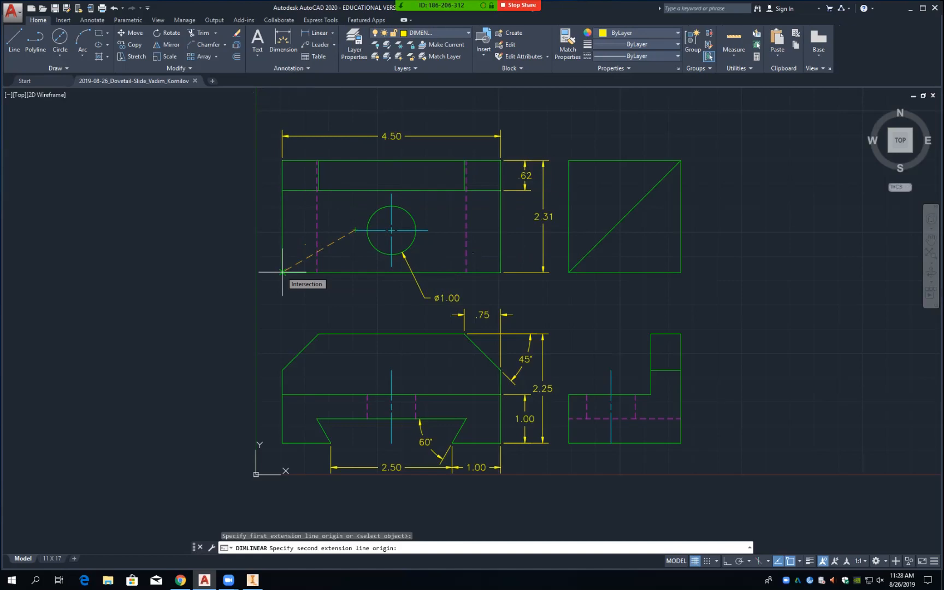
key(Escape)
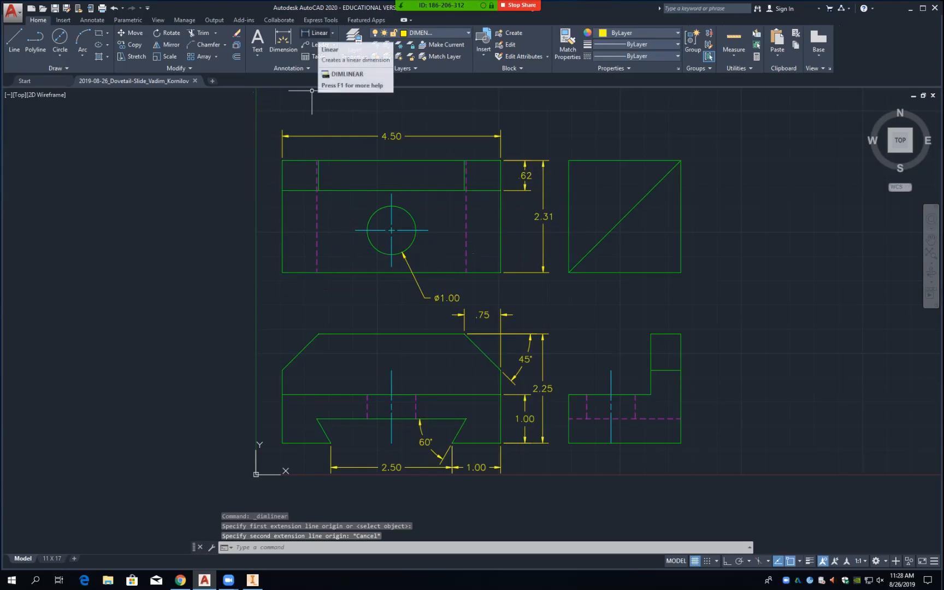
click(317, 33)
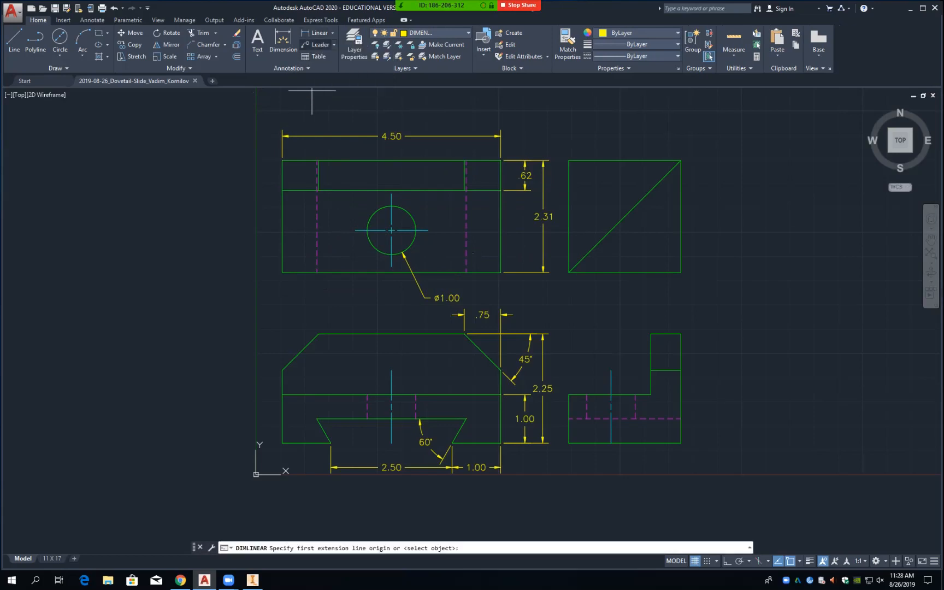
click(428, 230)
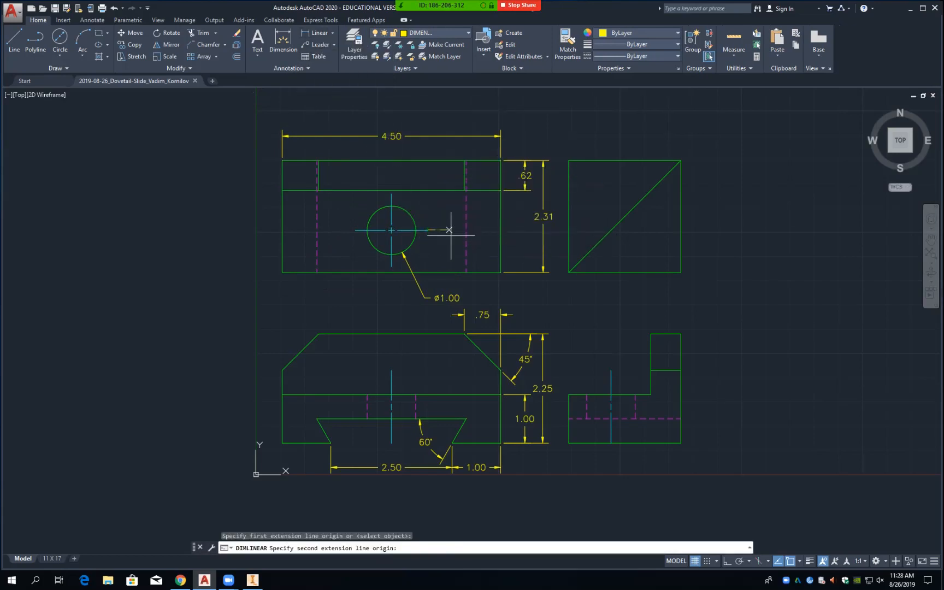
click(500, 272)
text(.5)
key(Return)
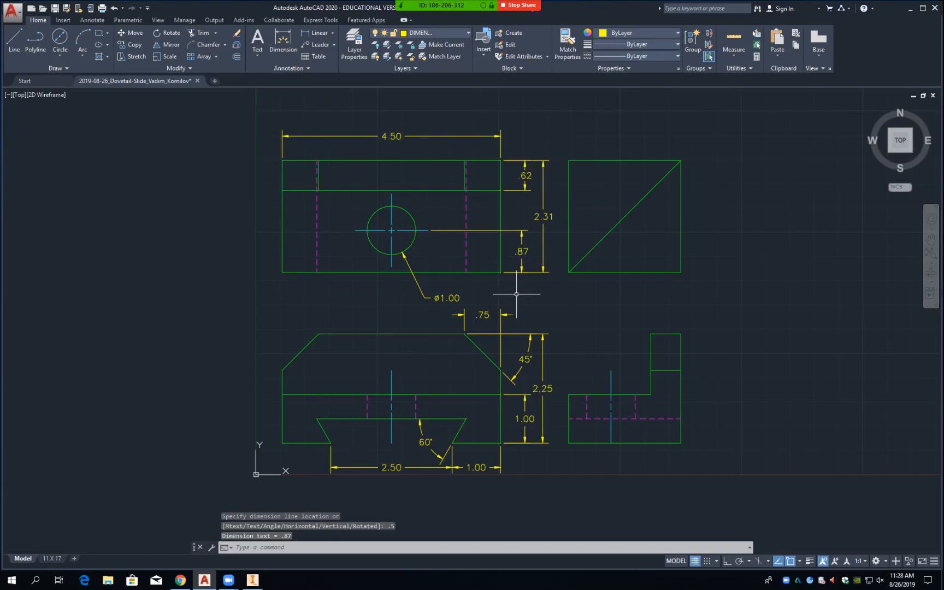
Step: Move the ø1.00 callout text to the lower left of the hole, clear of the new dimension
click(458, 299)
click(447, 297)
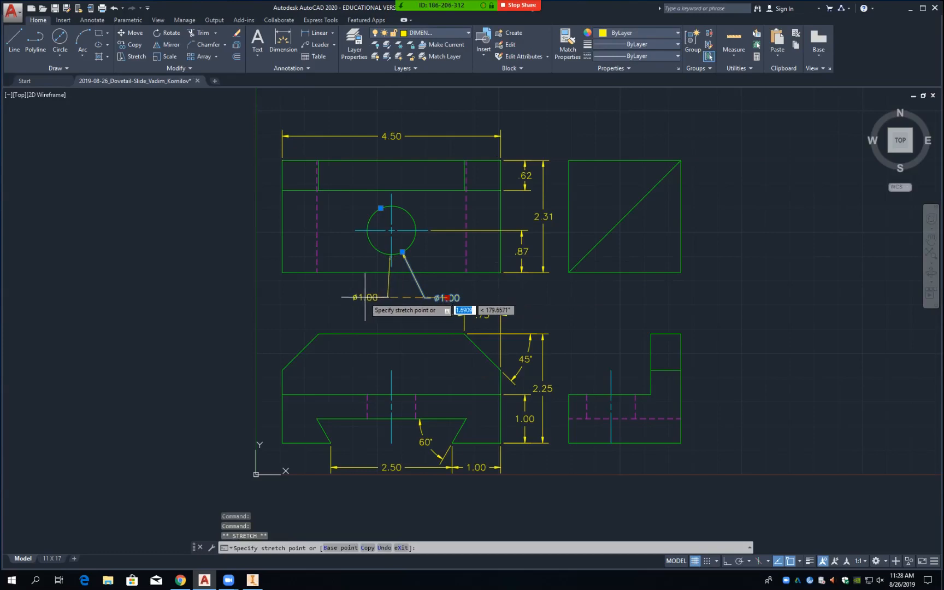
click(342, 298)
mouse_move(341, 297)
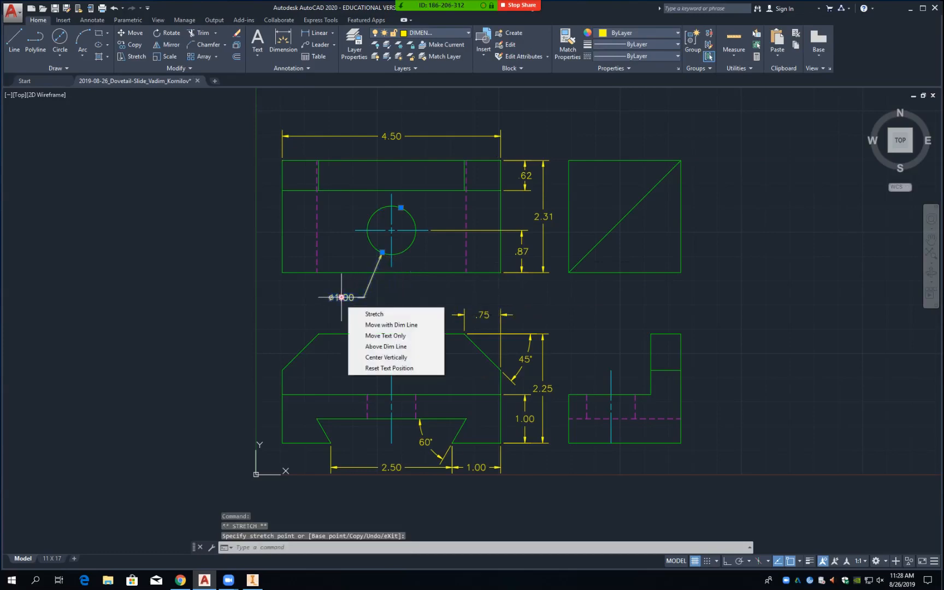
click(421, 296)
click(450, 296)
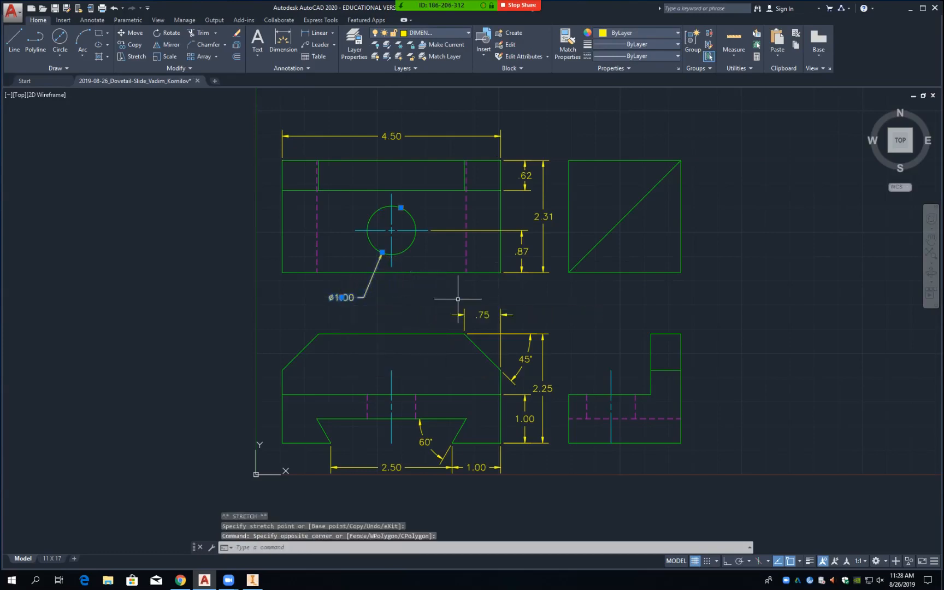
click(318, 33)
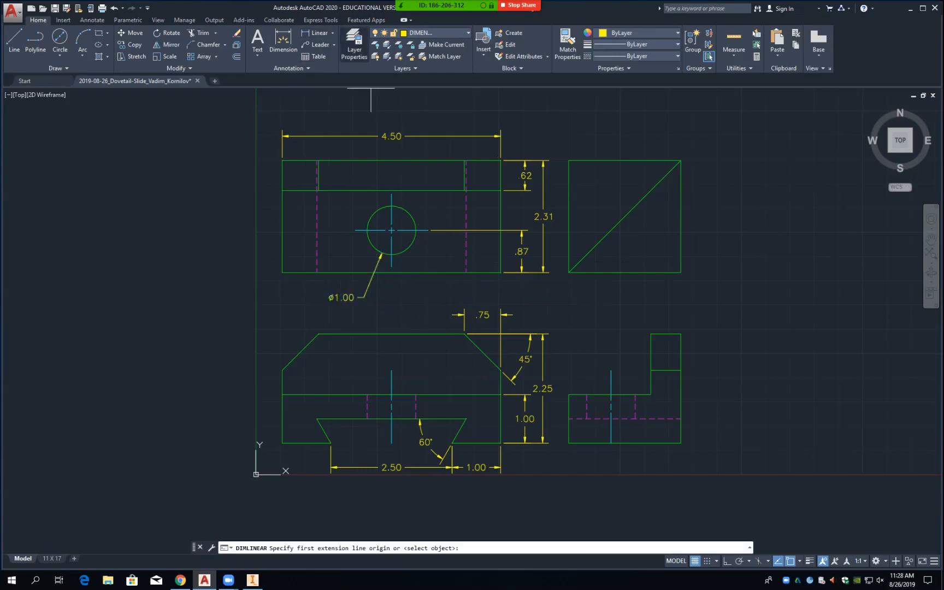
Step: Dimension the 2.25 horizontal distance from the hole centreline to the right edge, .5 below the view
click(392, 267)
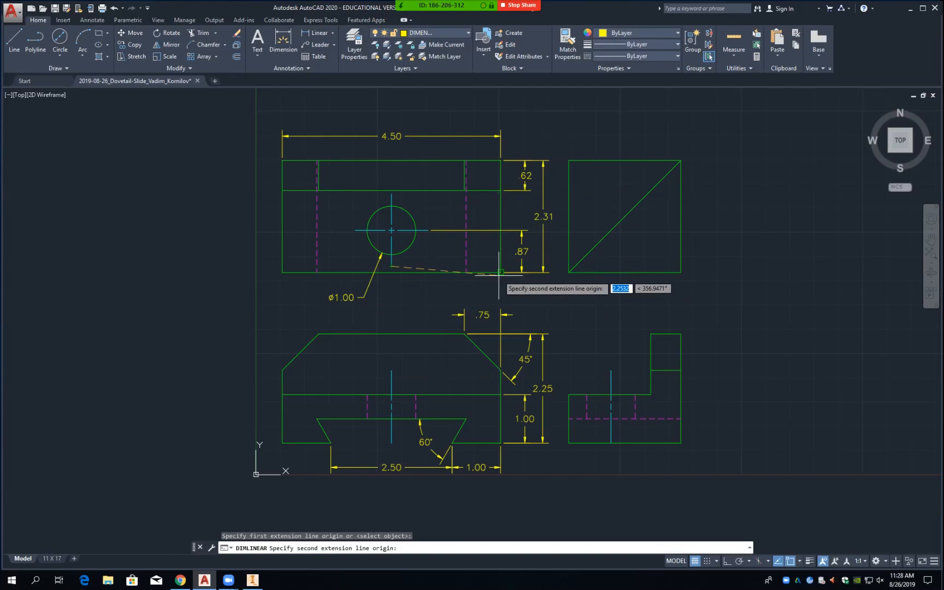
click(500, 273)
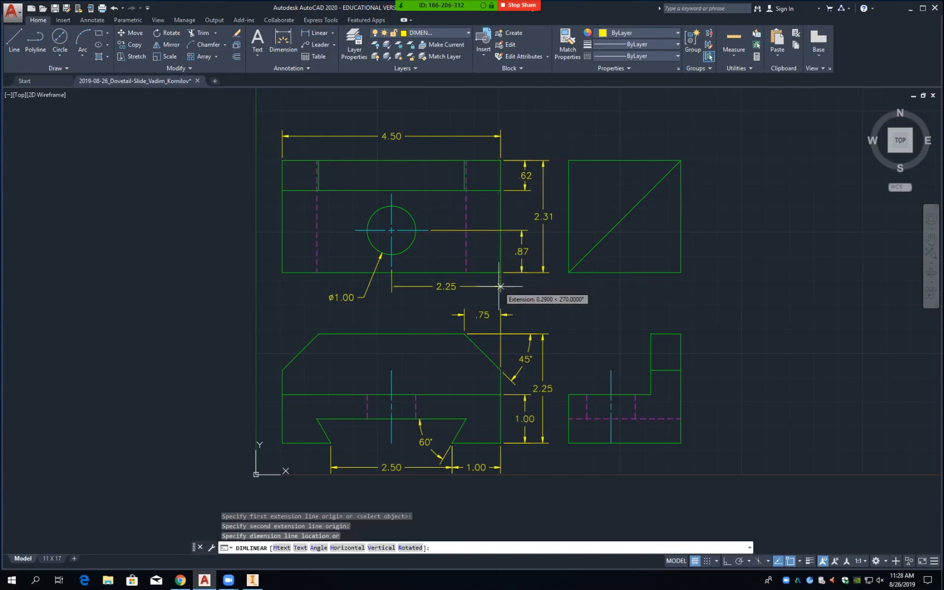
text(.5)
key(Return)
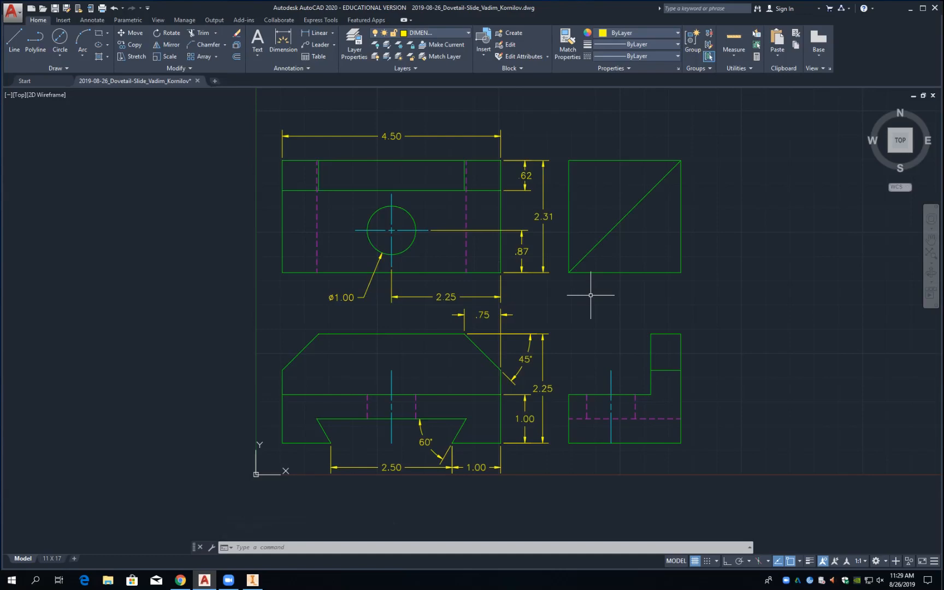
Step: Move both right-hand views horizontally farther right with Ortho on, keeping them aligned
text(m)
key(Return)
click(560, 129)
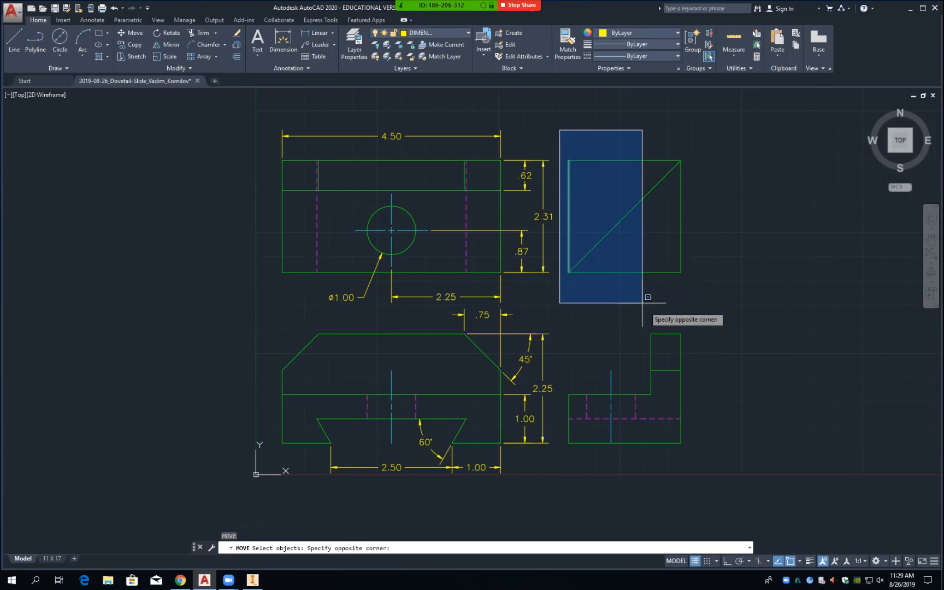
click(694, 462)
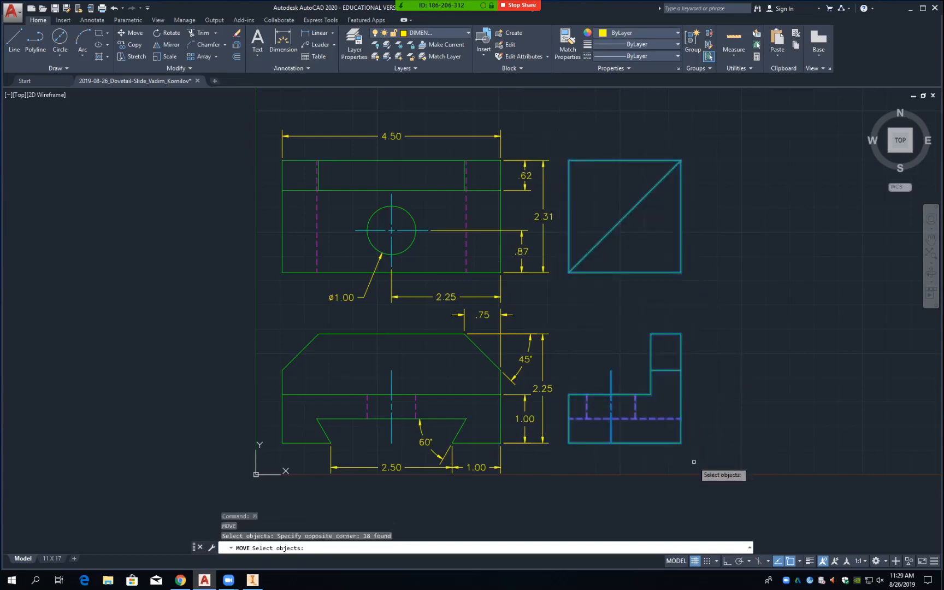
key(Return)
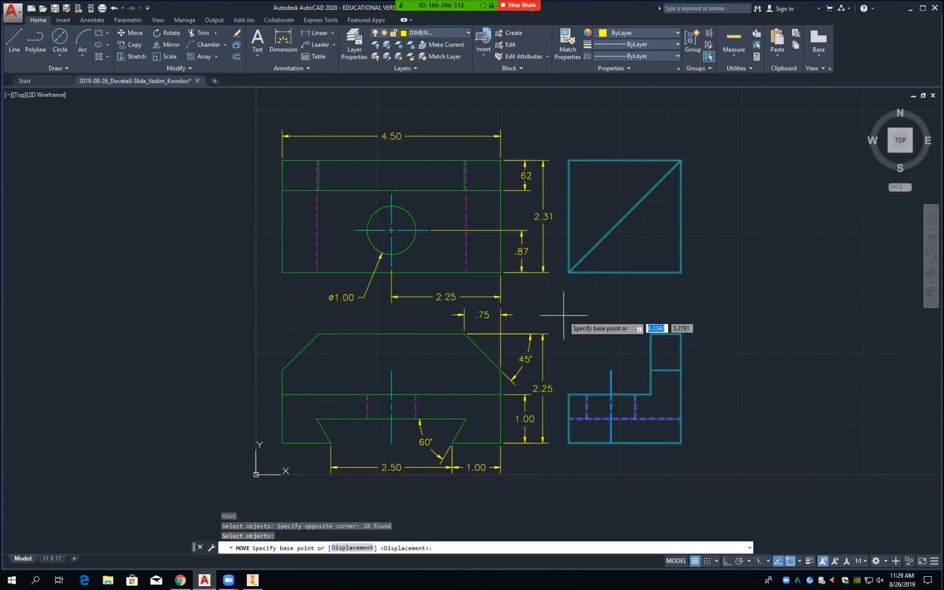
click(558, 314)
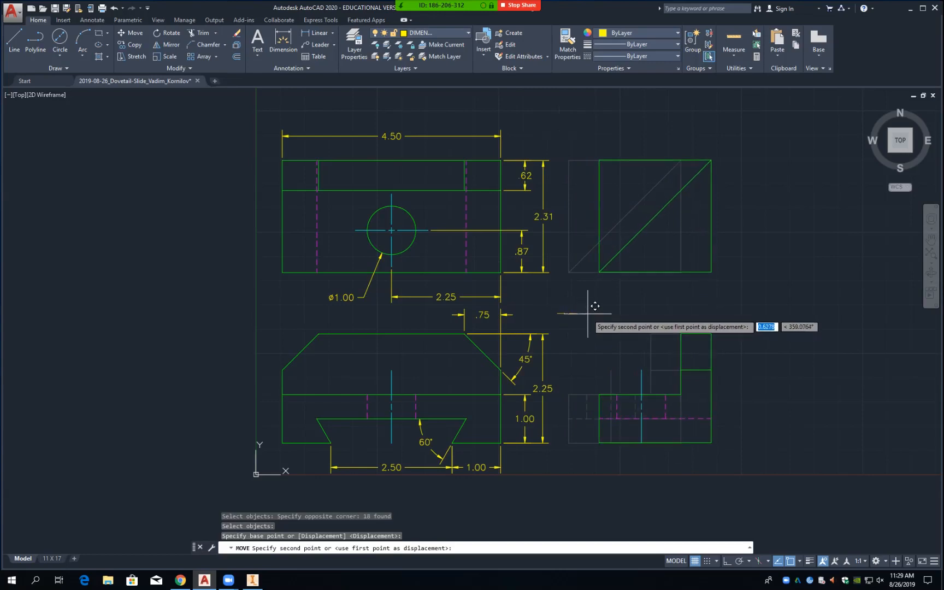
key(F8)
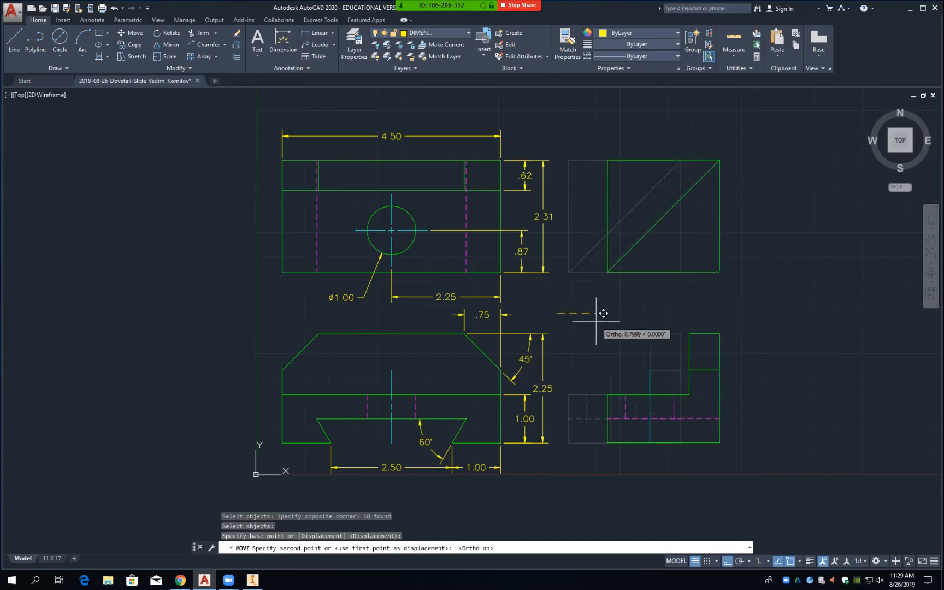
click(596, 322)
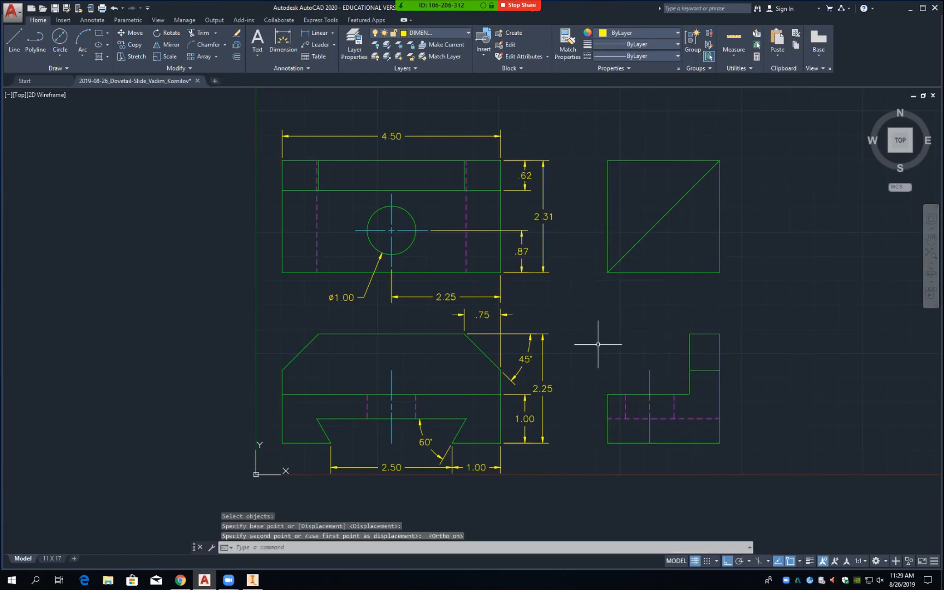
Step: Drag the front view's 2.25 height dimension farther right, well clear of the 1.00 dimension
click(543, 334)
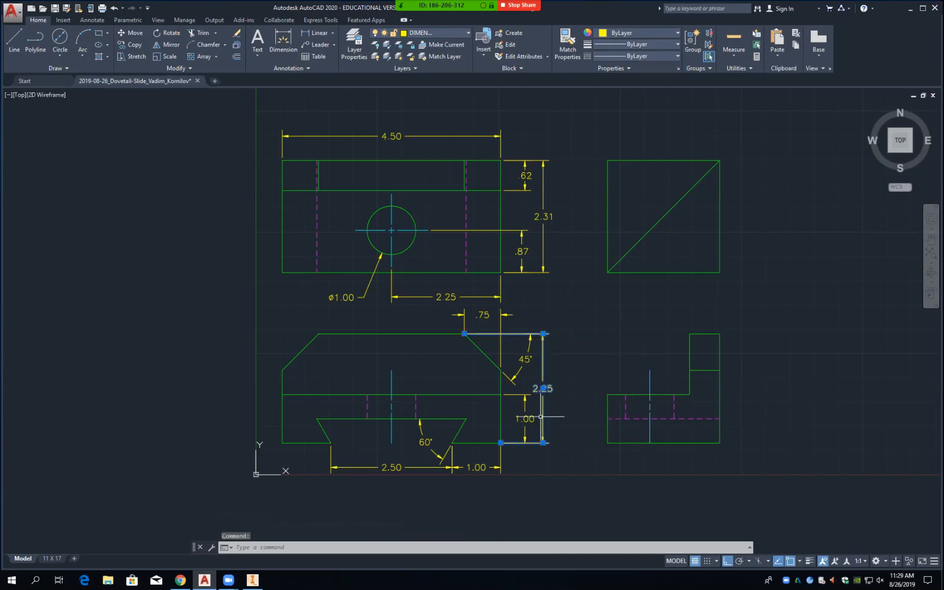
click(543, 388)
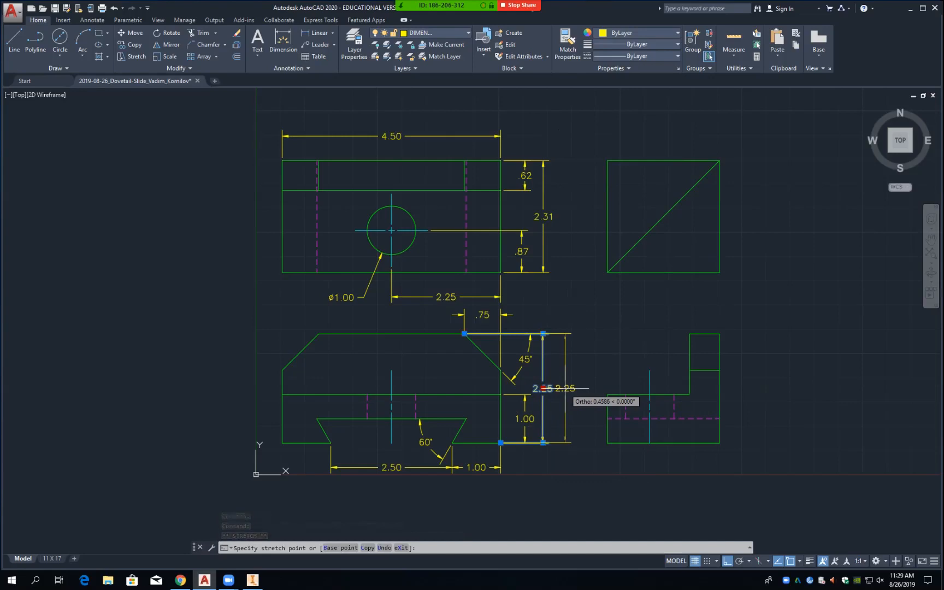
click(565, 388)
click(527, 419)
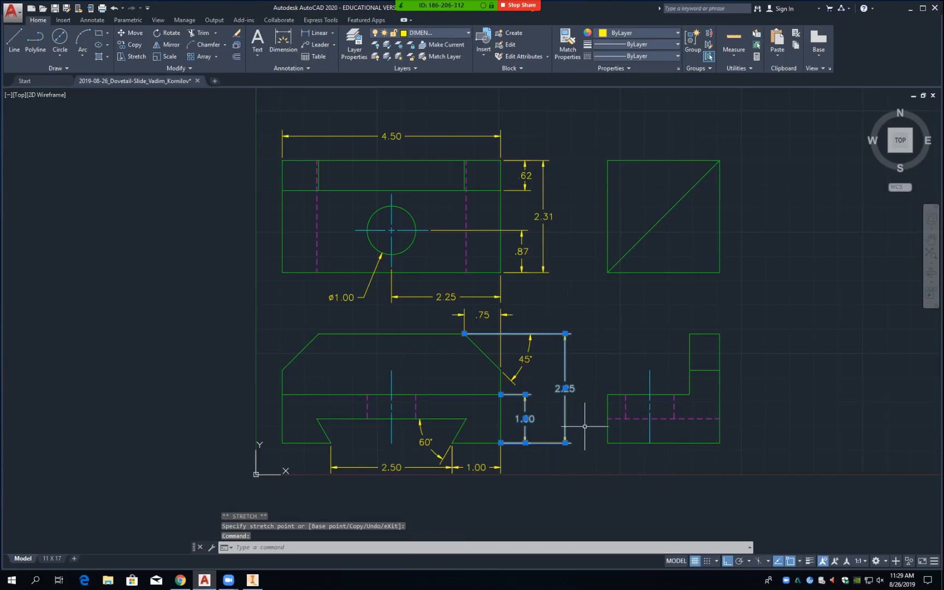
key(Escape)
click(531, 413)
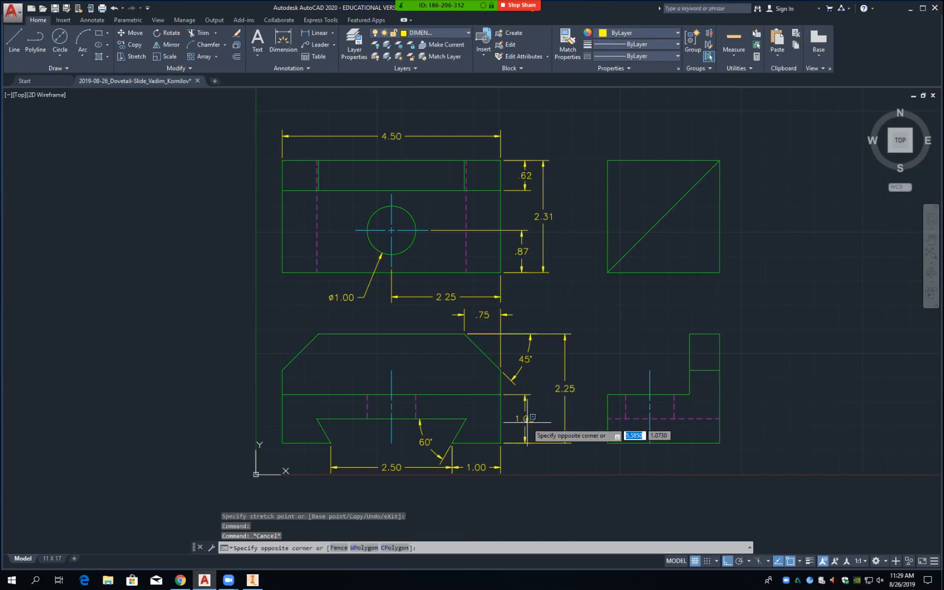
Step: Drag the front view's 1.00 dimension farther right, between the view and the 2.25 dimension
click(505, 395)
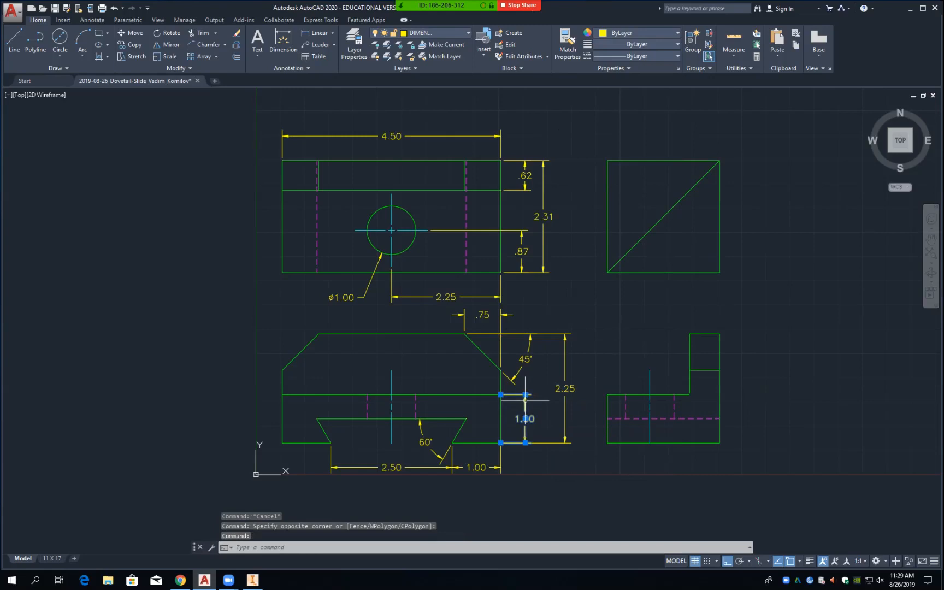
click(526, 418)
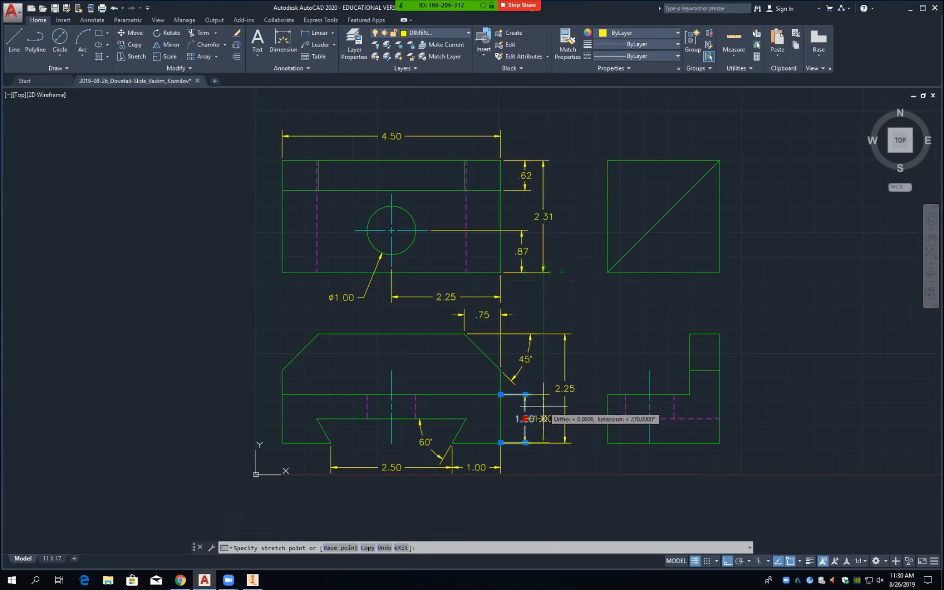
click(543, 407)
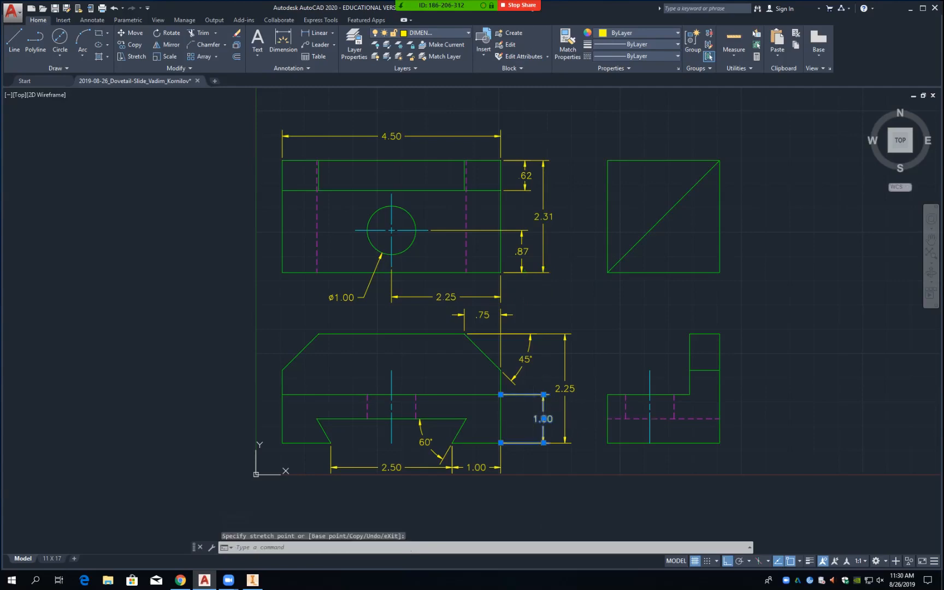
key(Escape)
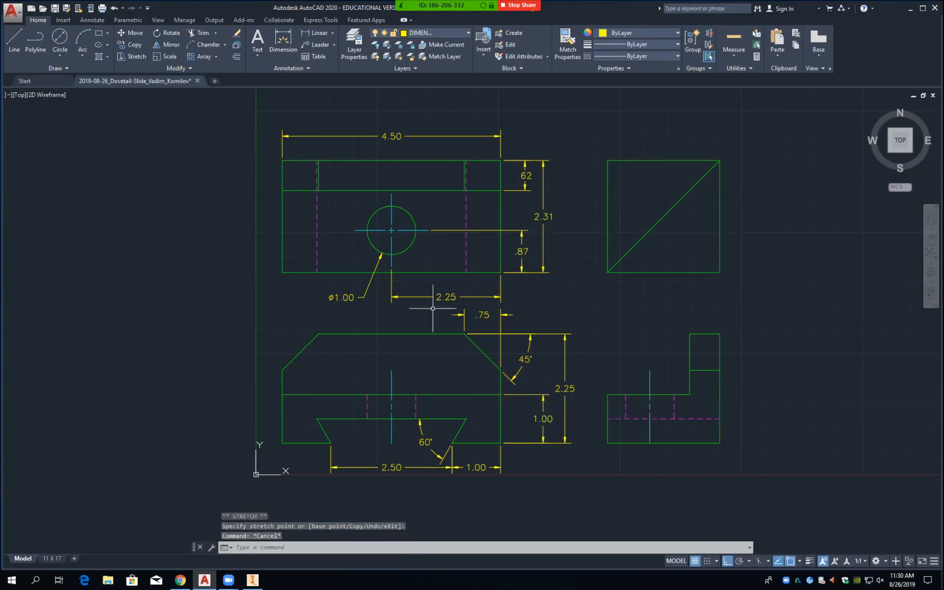
Step: Add a .50 linear dimension for the dovetail depth at a .5 offset
click(315, 33)
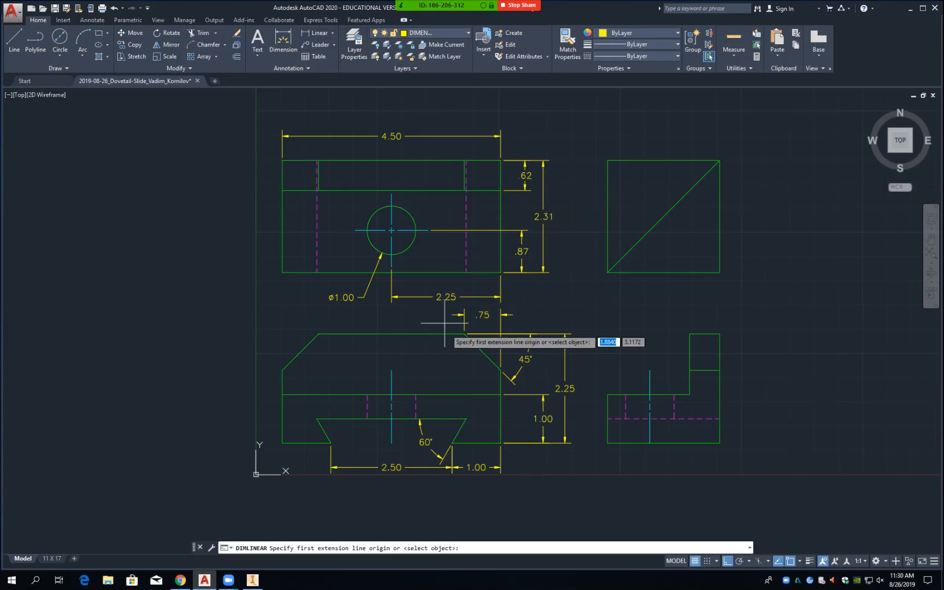
click(466, 418)
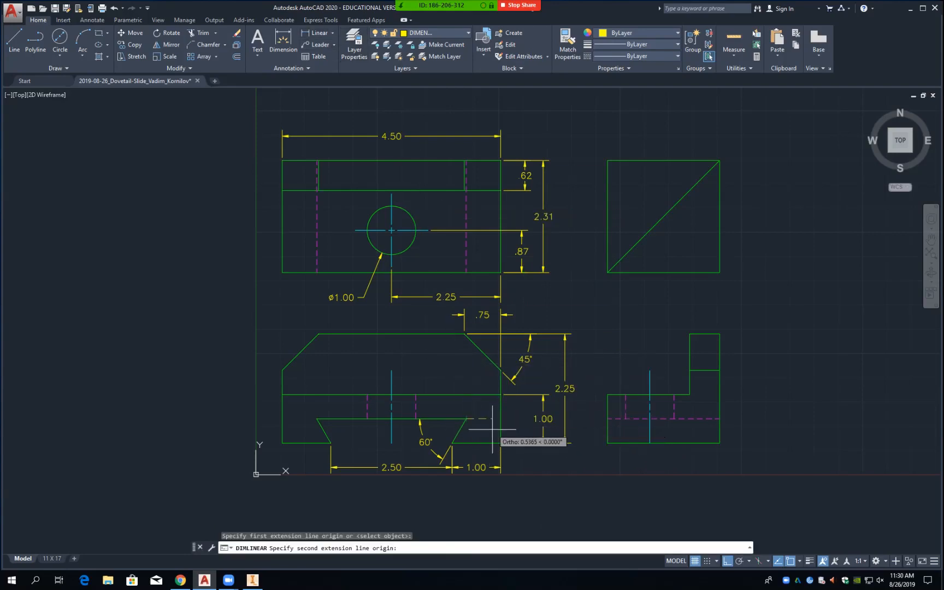
click(501, 443)
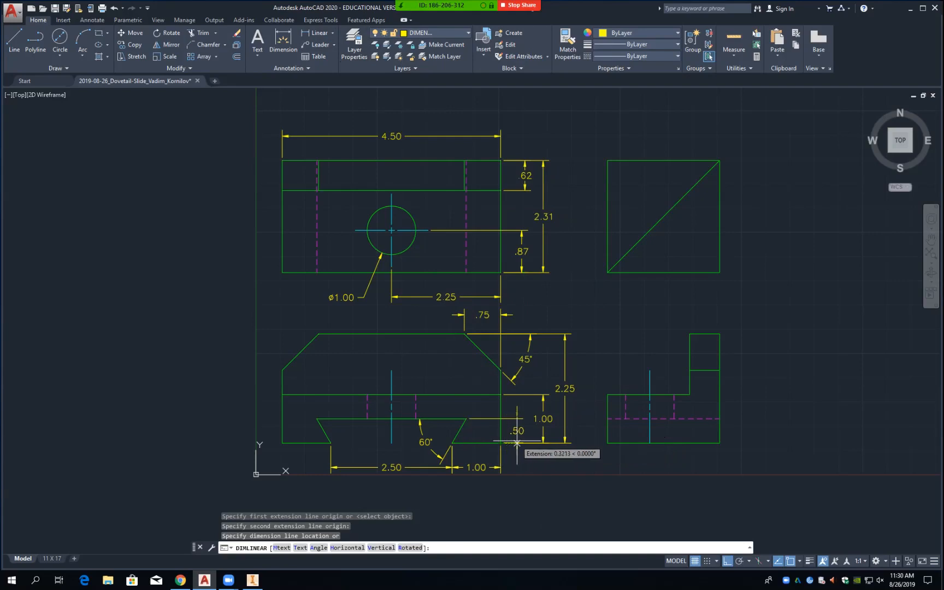
text(.5)
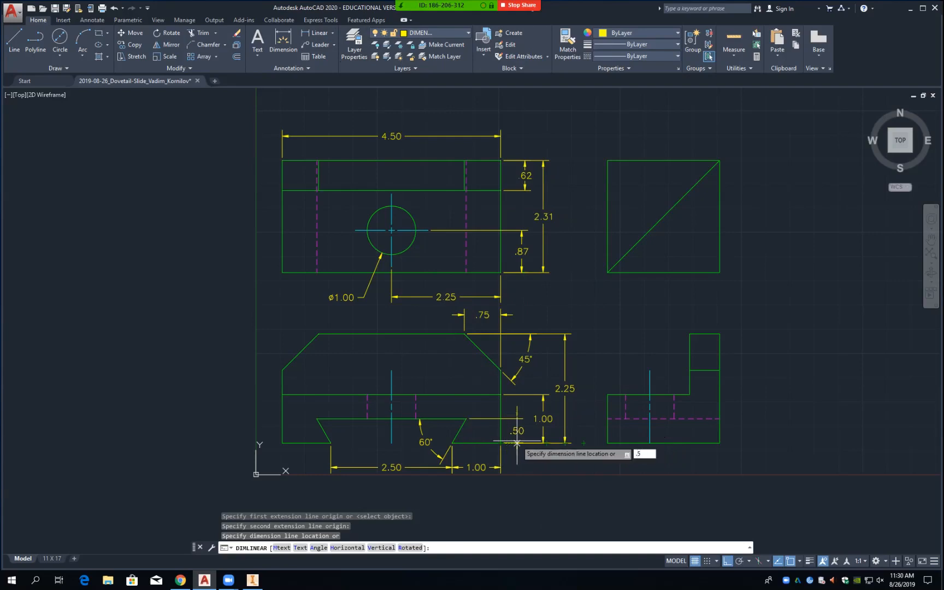
key(Return)
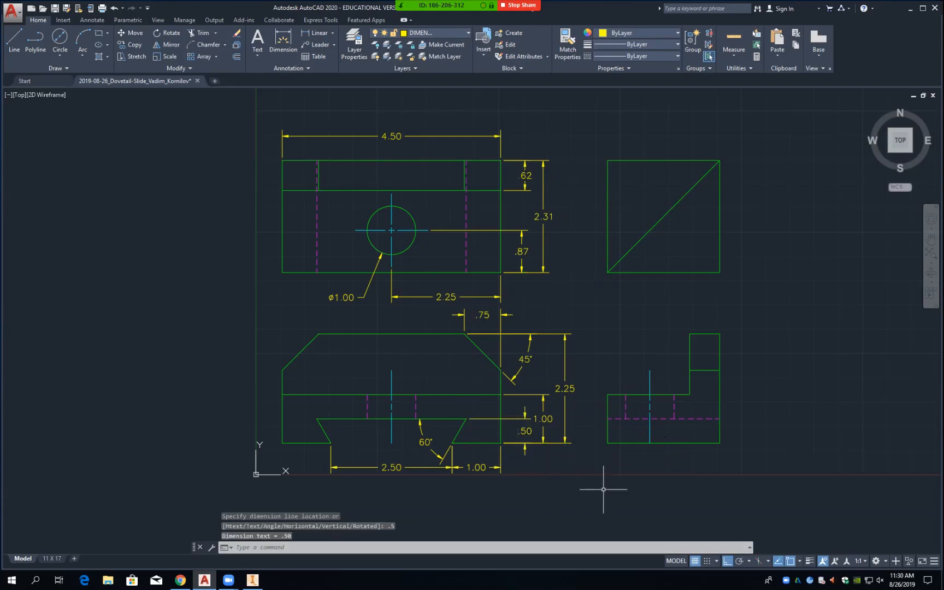
Step: Set the .50 dimension's text offset to .0300 in Properties
click(525, 447)
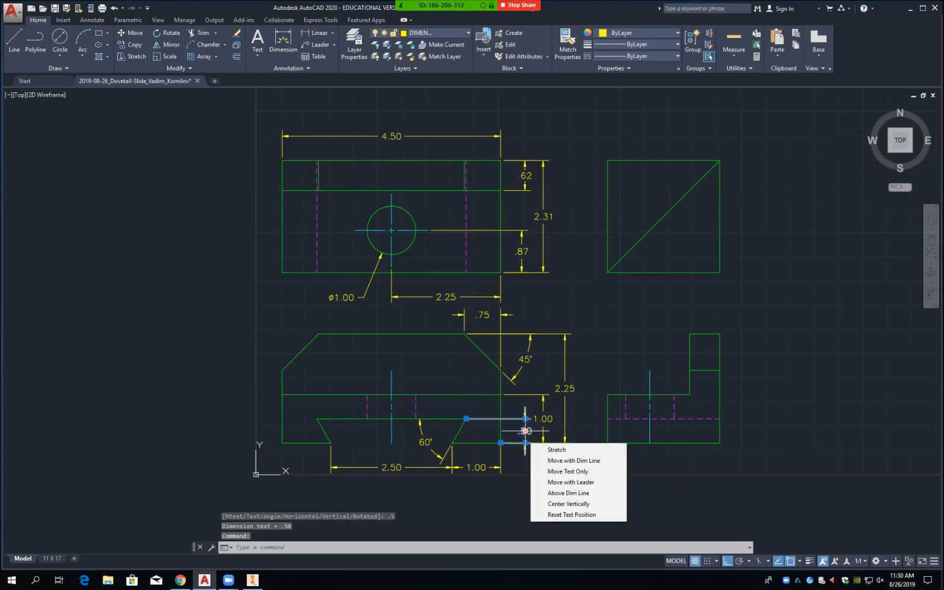
right_click(526, 431)
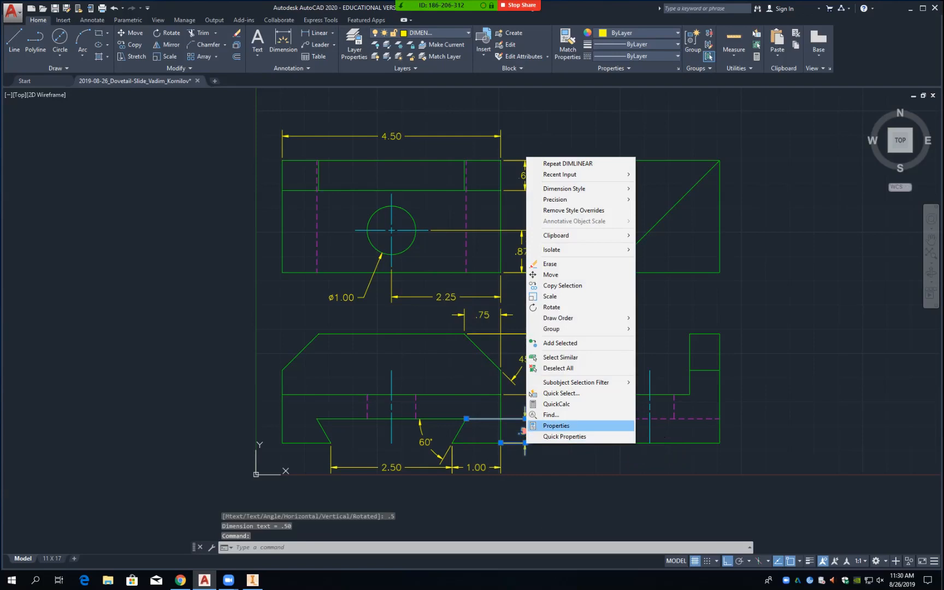
click(563, 424)
scroll(831, 339, down, 6)
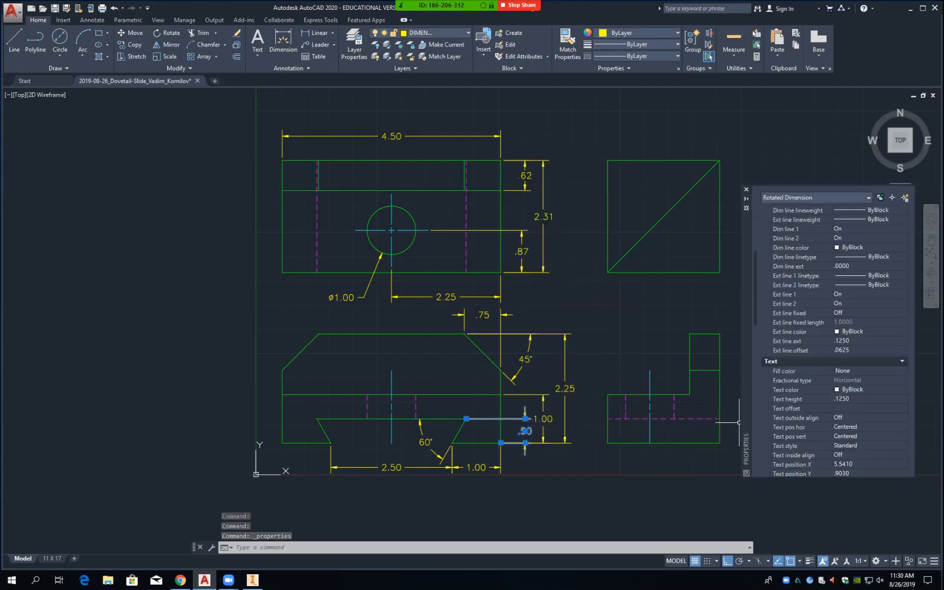
click(853, 408)
text(.000)
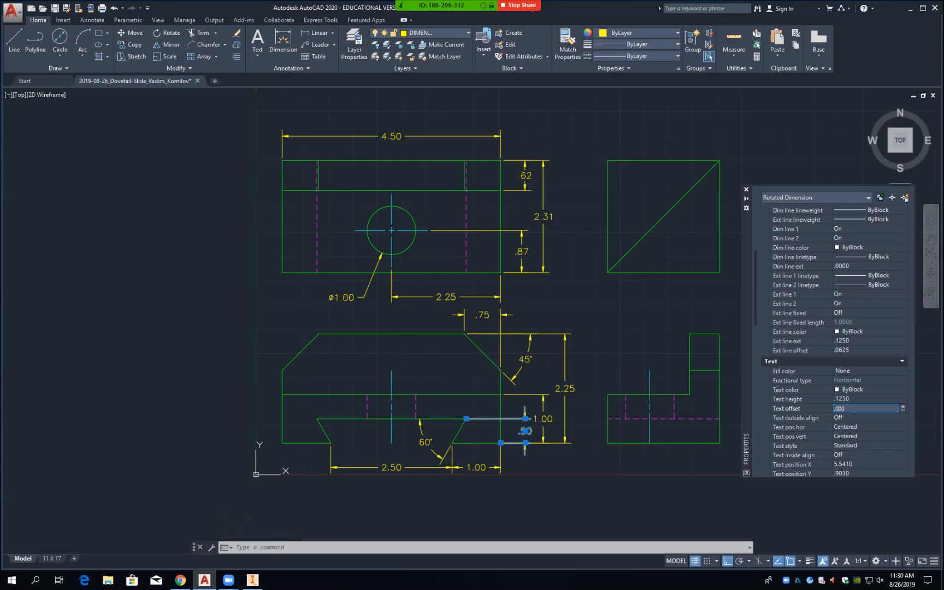
key(Return)
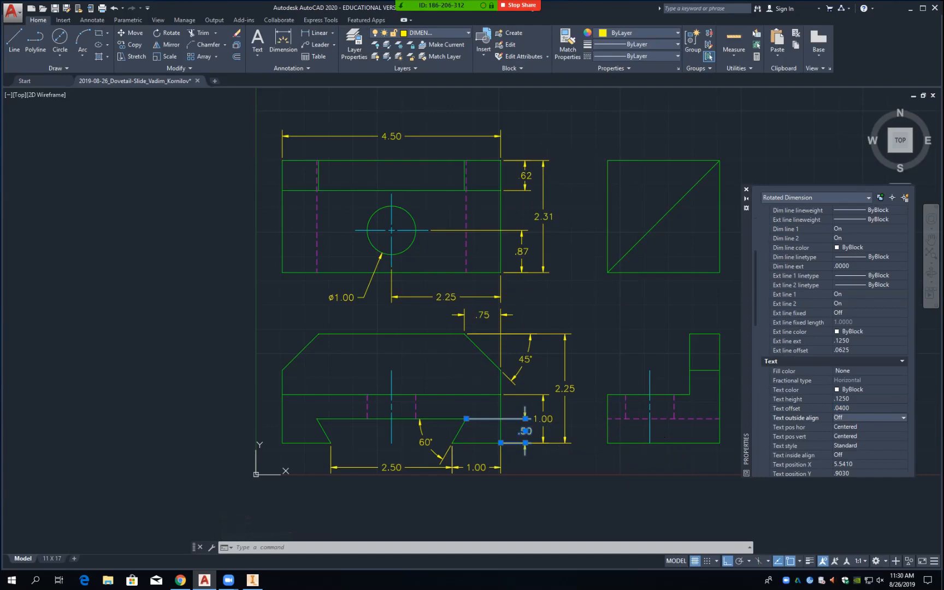
click(853, 408)
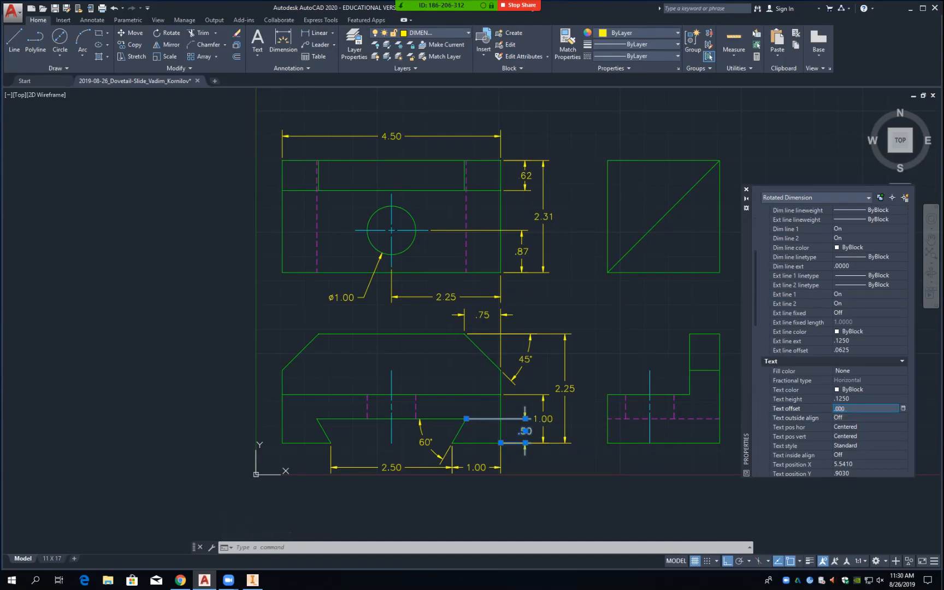
text(.0300)
key(Return)
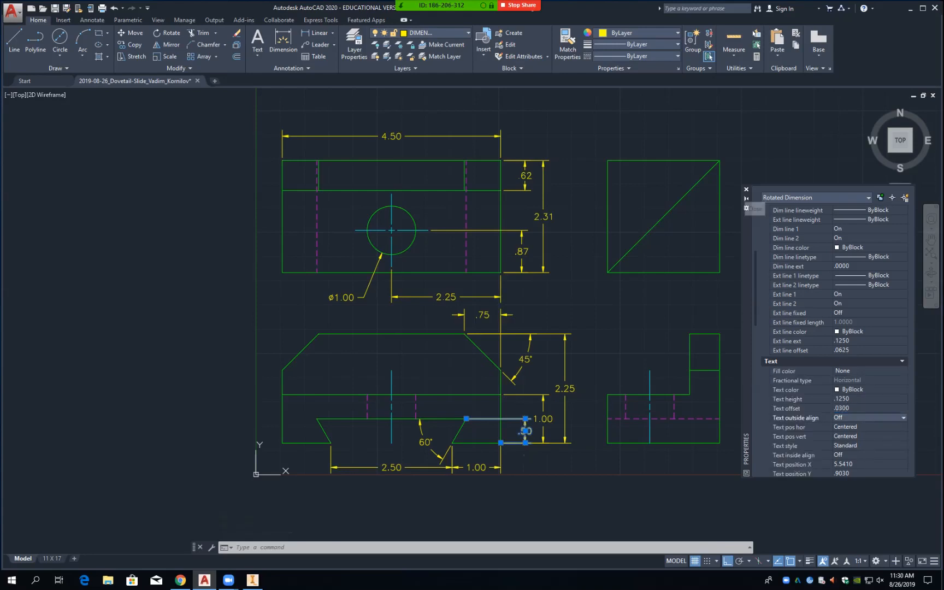
click(746, 189)
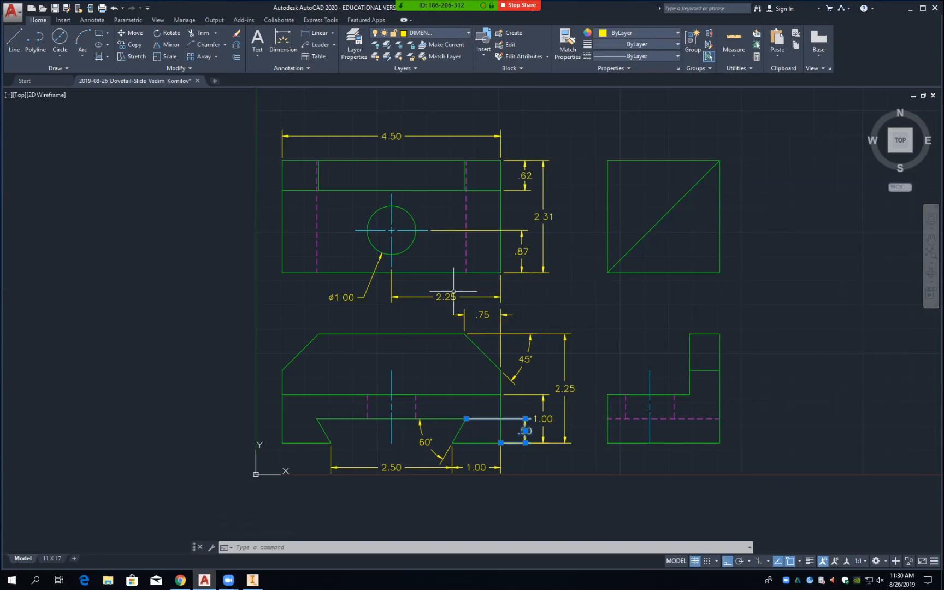
key(Escape)
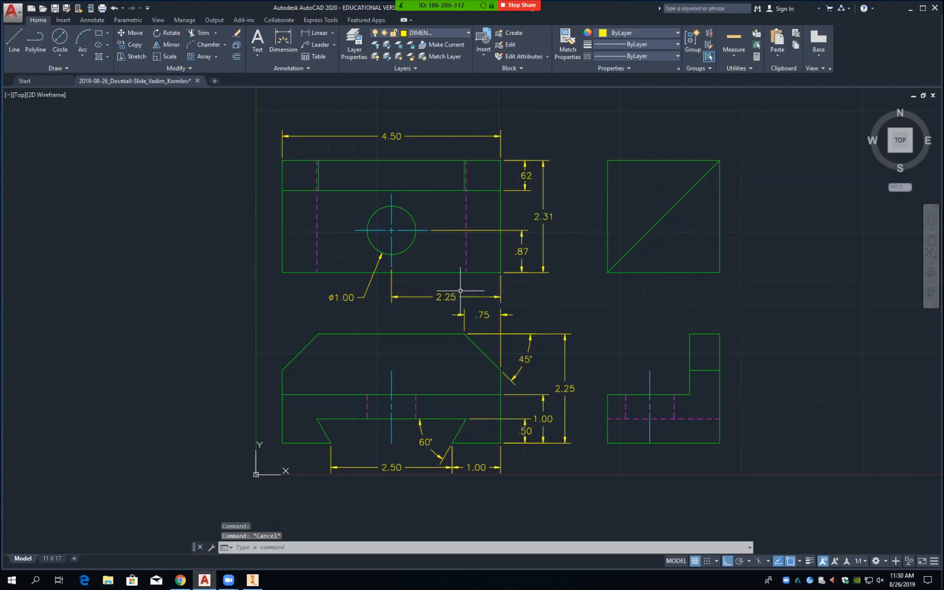
Step: Save the drawing and move the top and upper-right views higher on the sheet
key(ctrl+s)
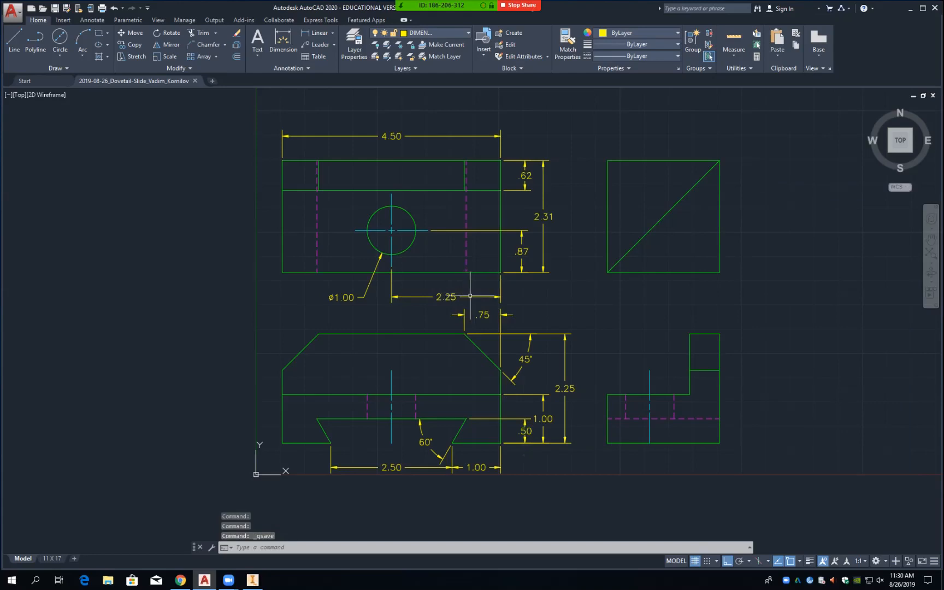
text(m)
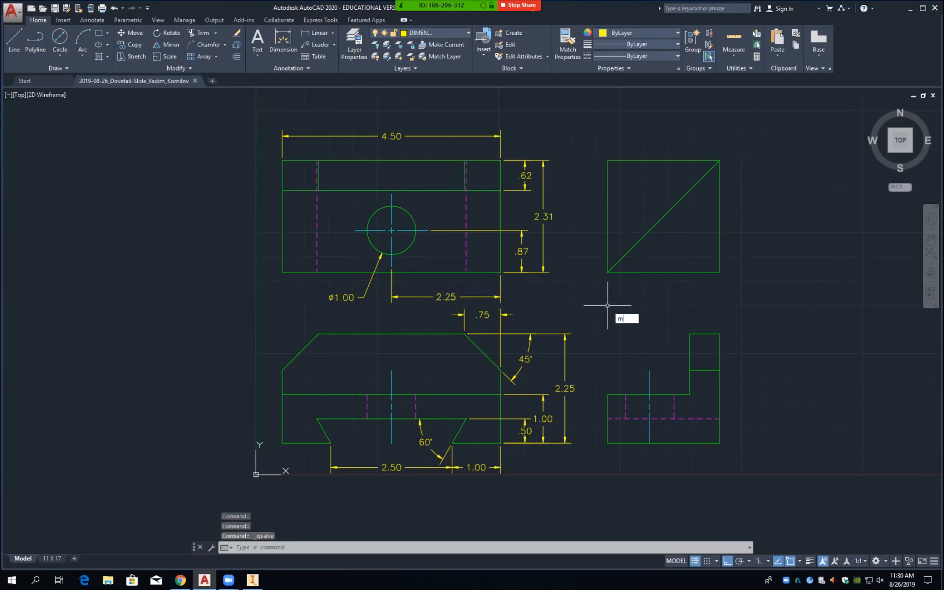
key(Return)
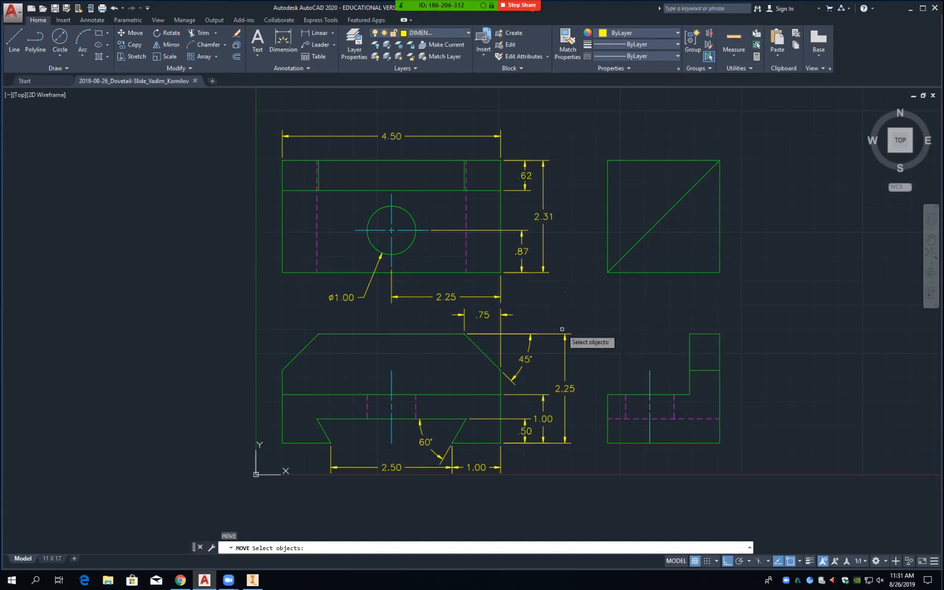
click(263, 313)
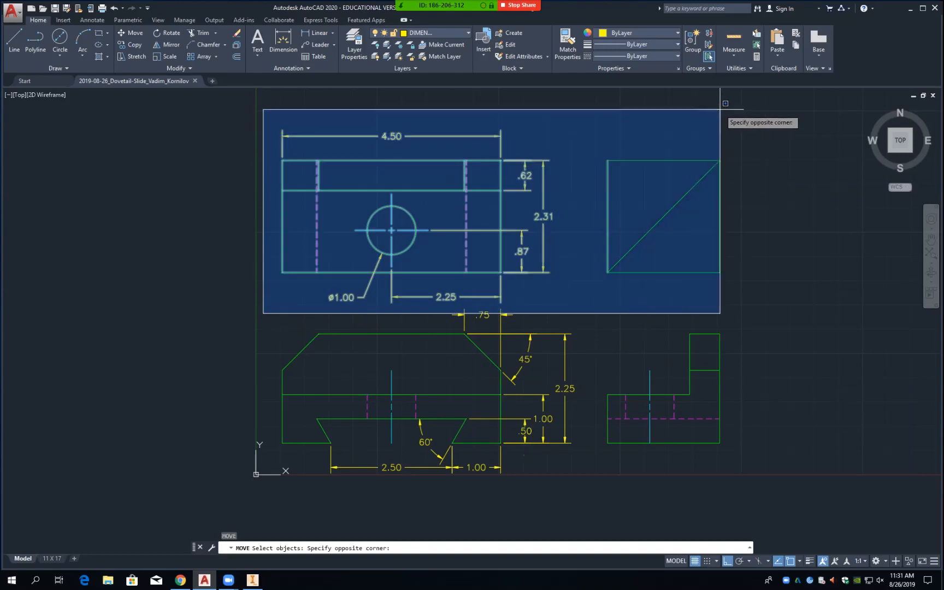
click(740, 113)
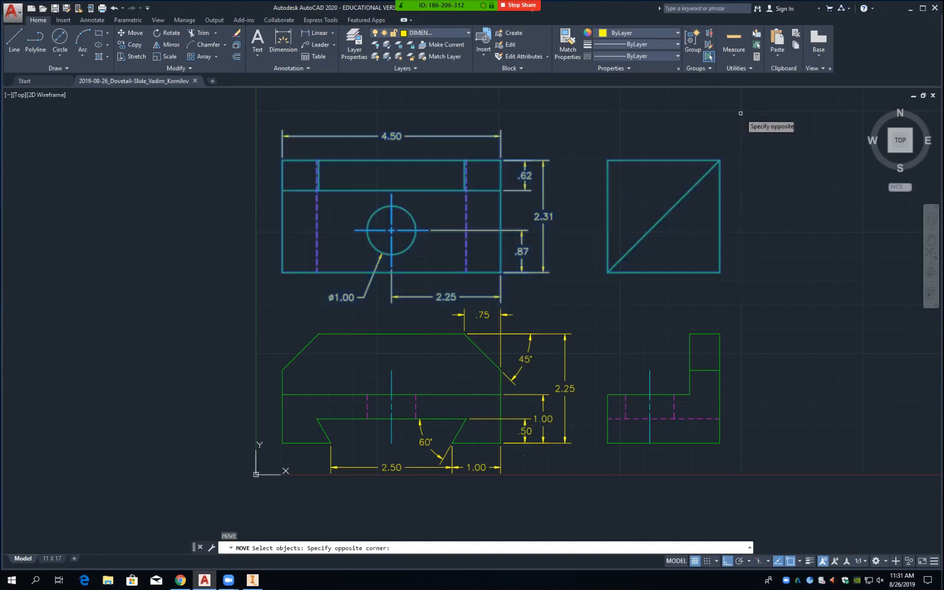
key(Return)
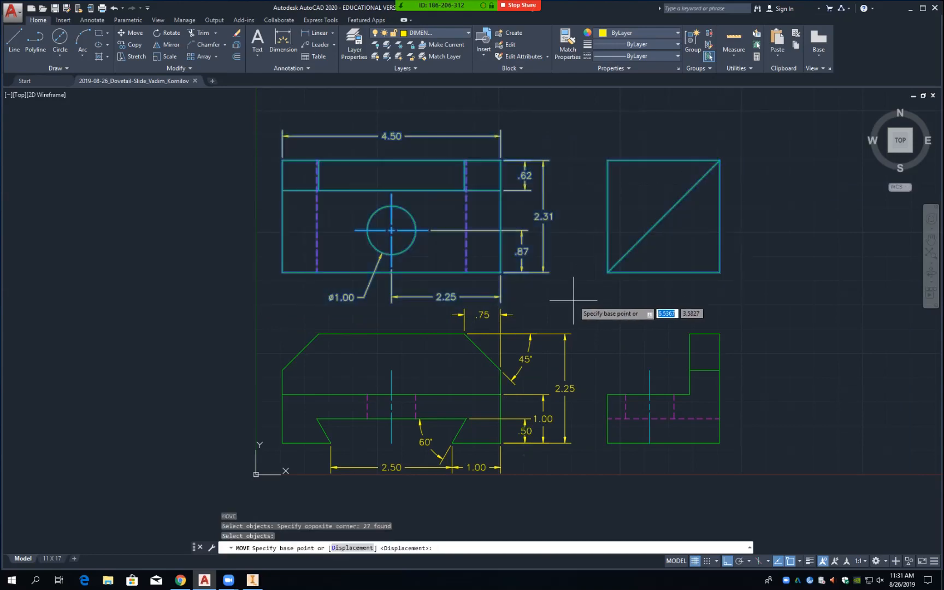
click(574, 300)
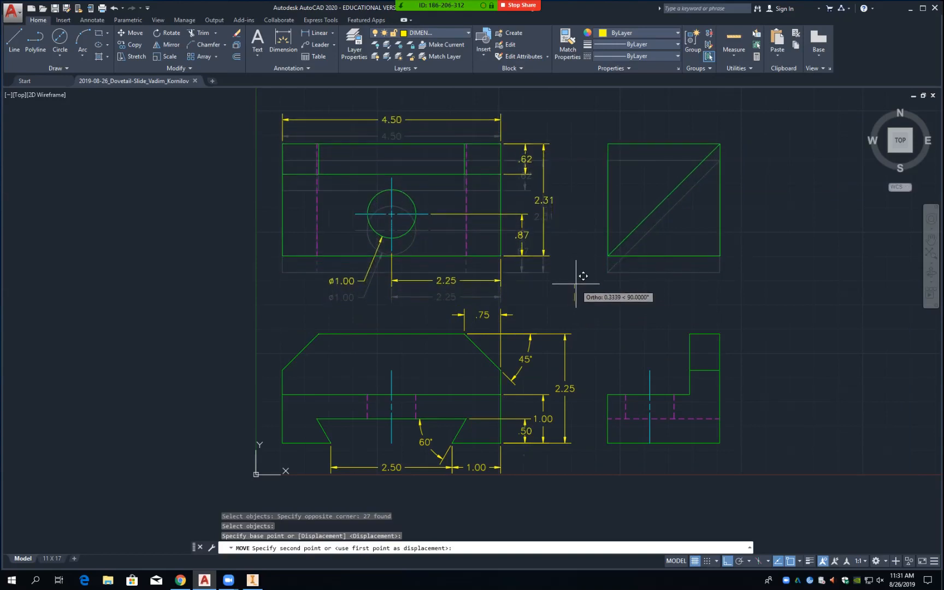
click(577, 276)
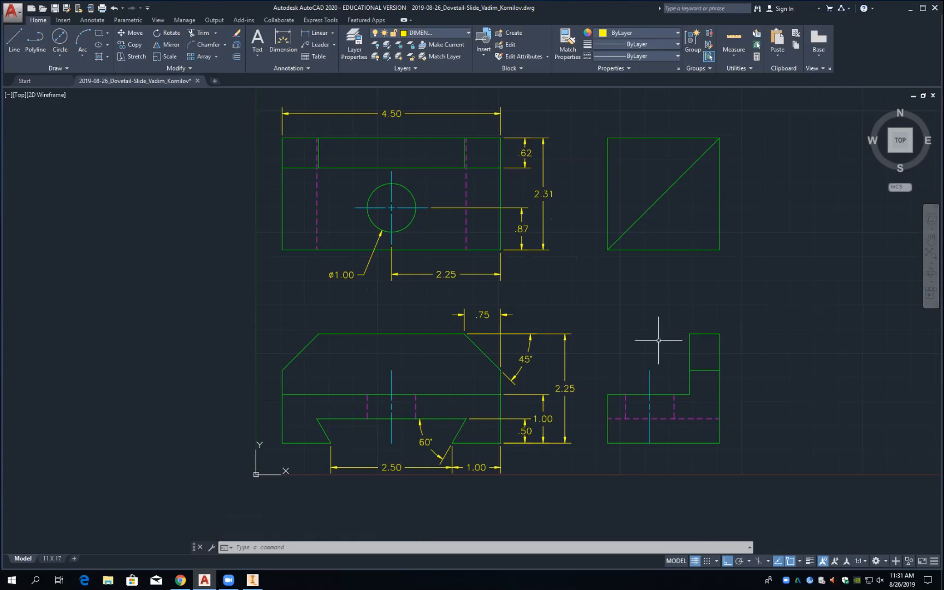
Step: Delete the 2.25 height dimension from the front view
click(565, 388)
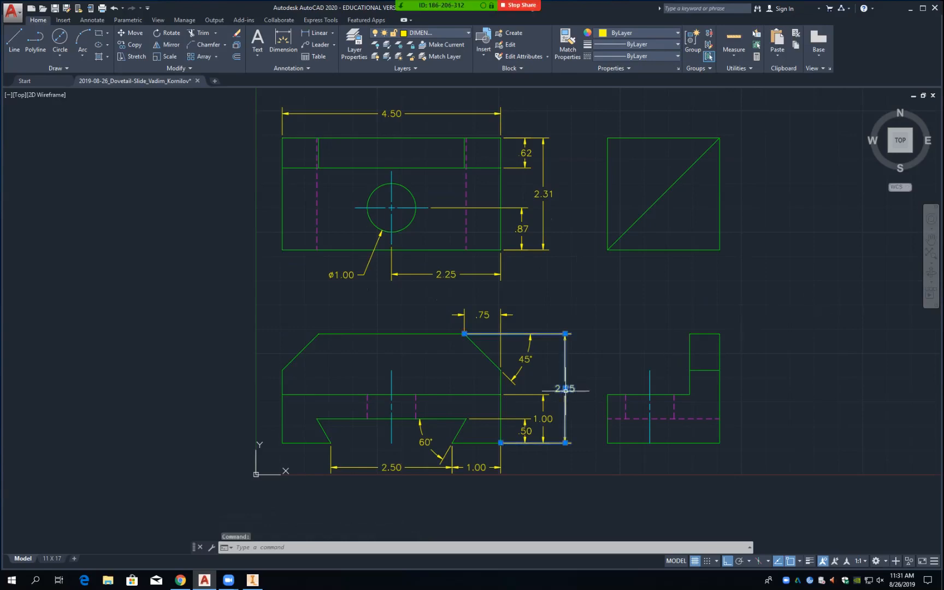
mouse_move(565, 388)
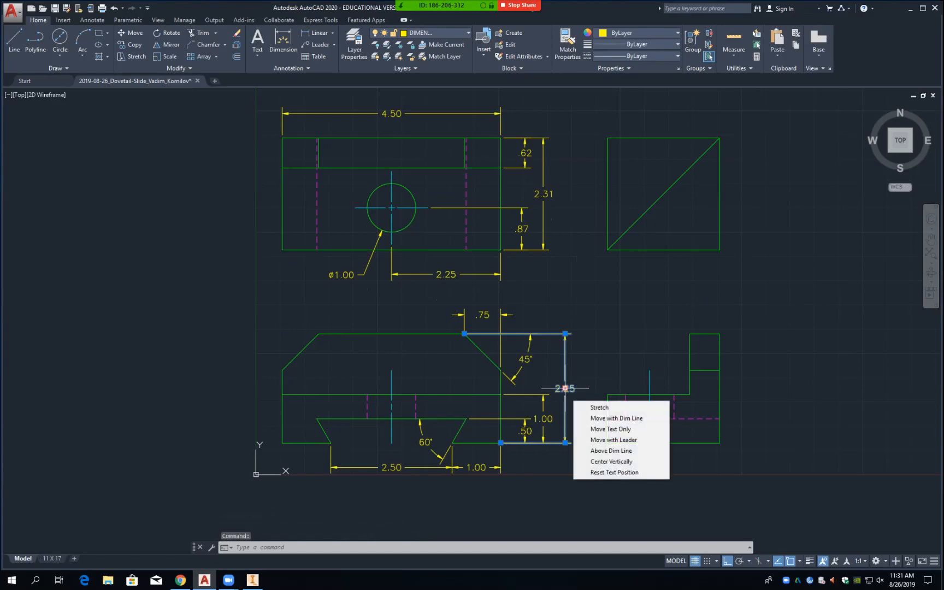
key(Delete)
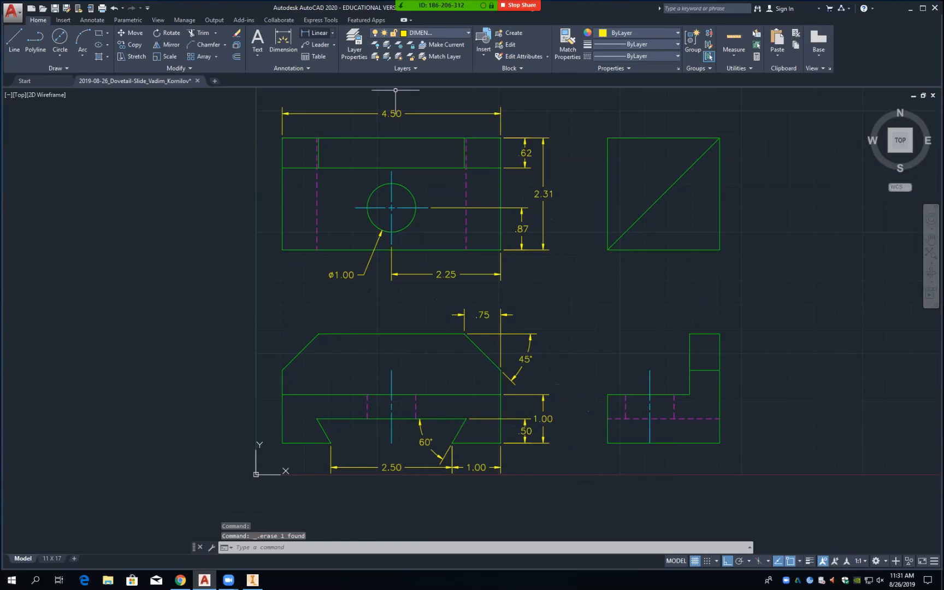
Step: Dimension the 2.25 height beside the side view at .5 offset, then select the front 1.00 dimension
click(318, 33)
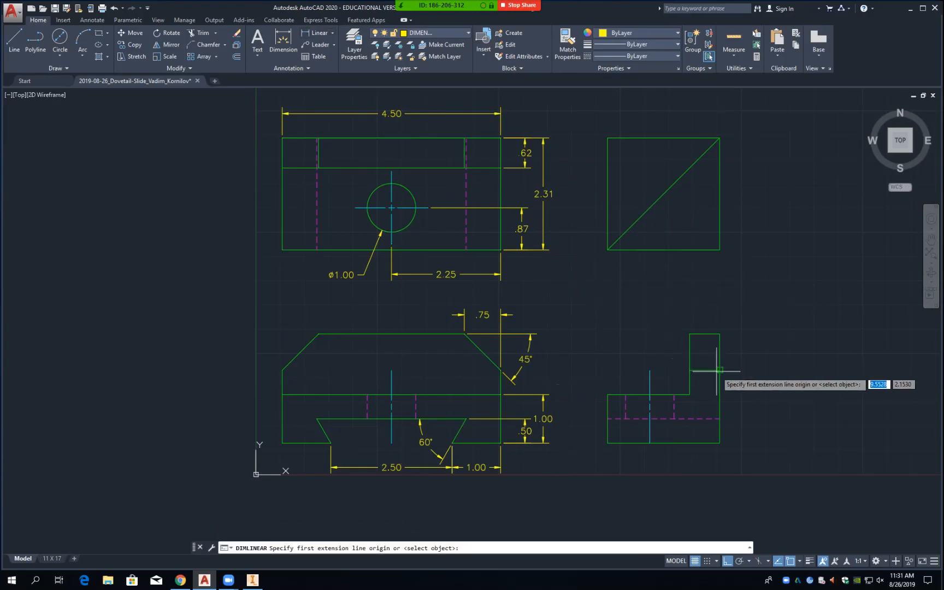
click(720, 333)
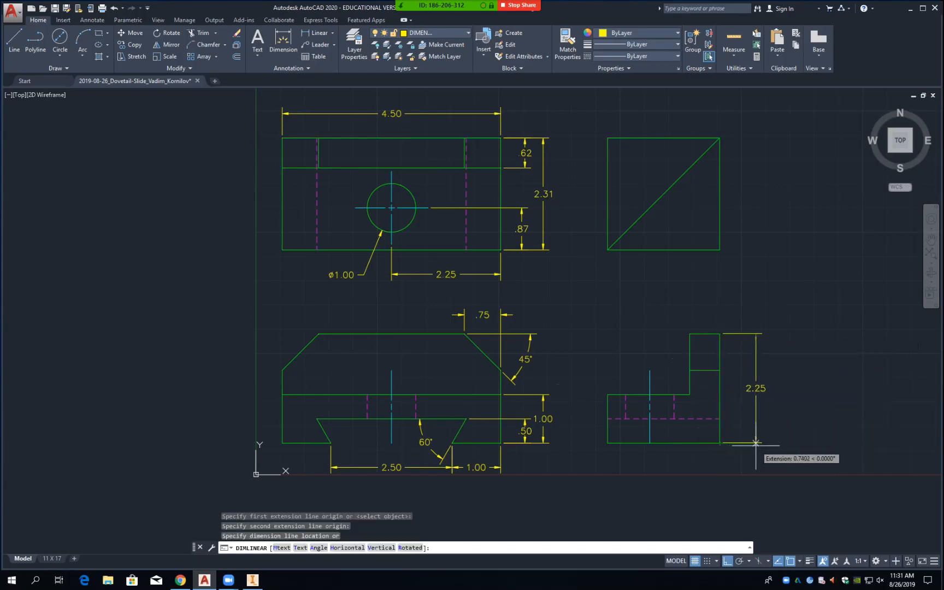
text(.5)
key(Return)
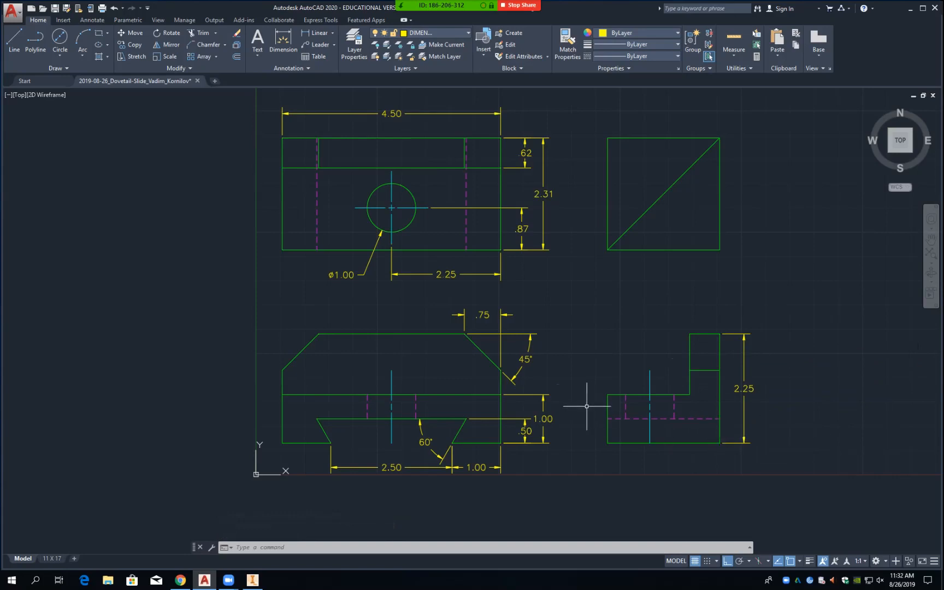
click(544, 394)
mouse_move(543, 394)
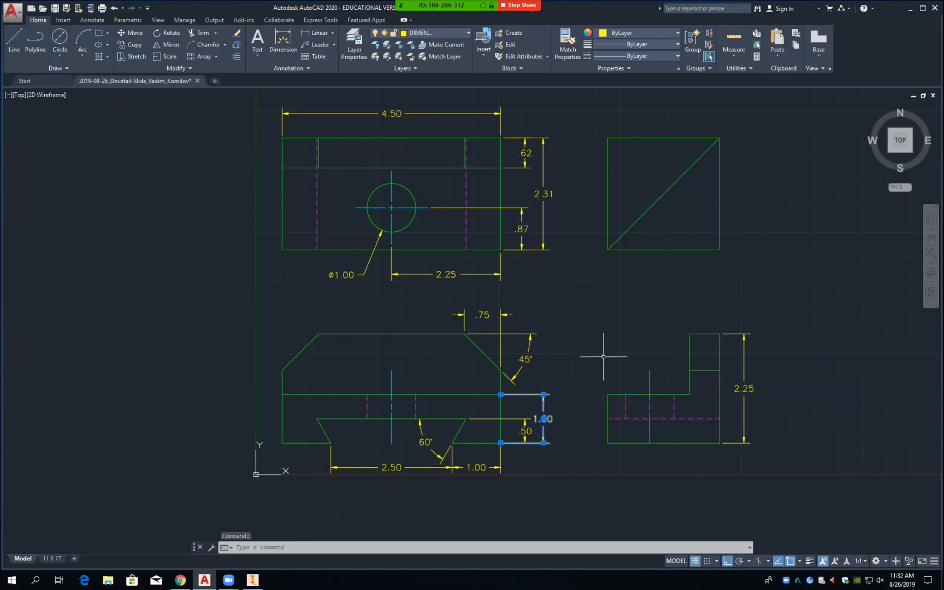
Step: Delete the front view's 1.00 dimension and add a 1.00 dimension to the side view's lower block
key(Delete)
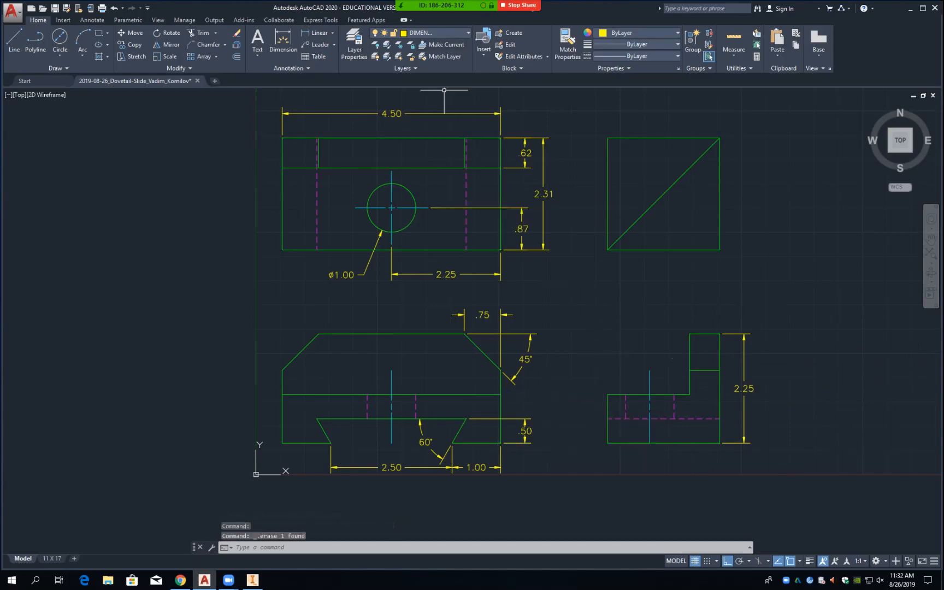
click(317, 33)
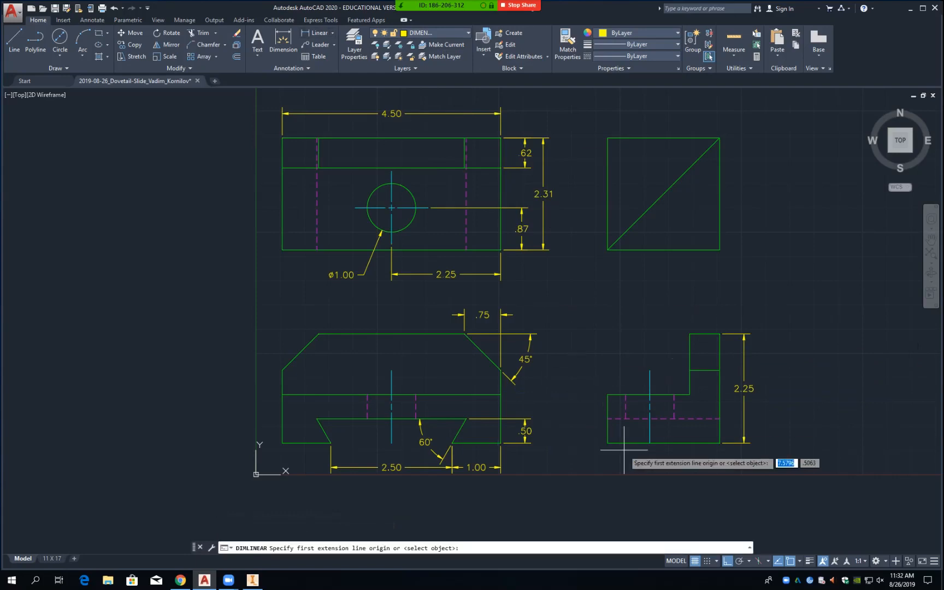
click(607, 394)
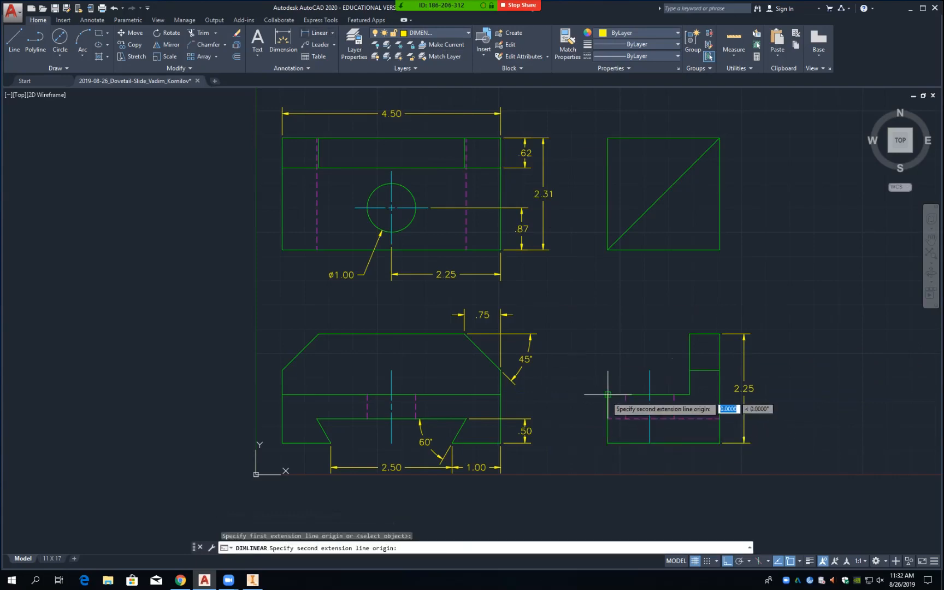
click(607, 443)
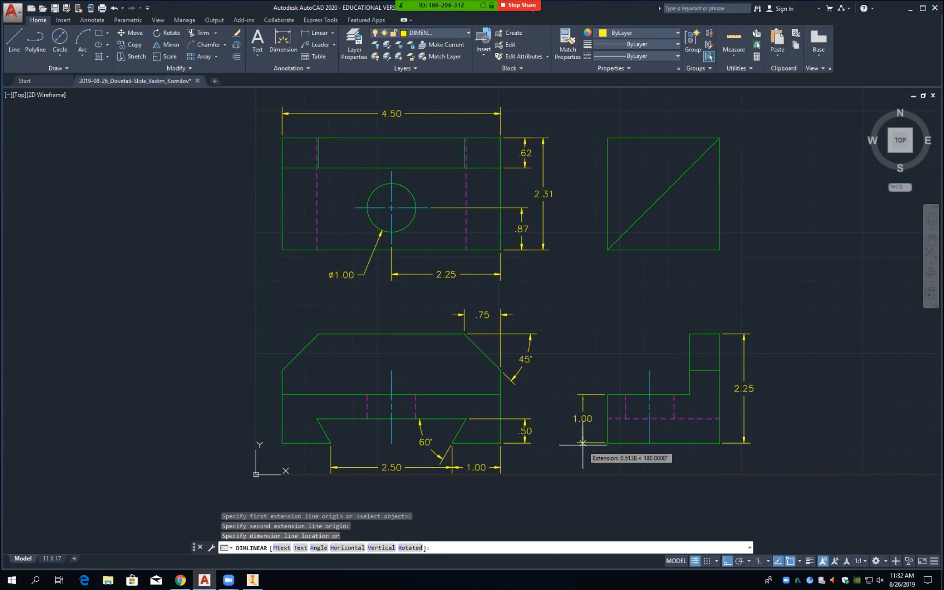
text(.5)
key(Return)
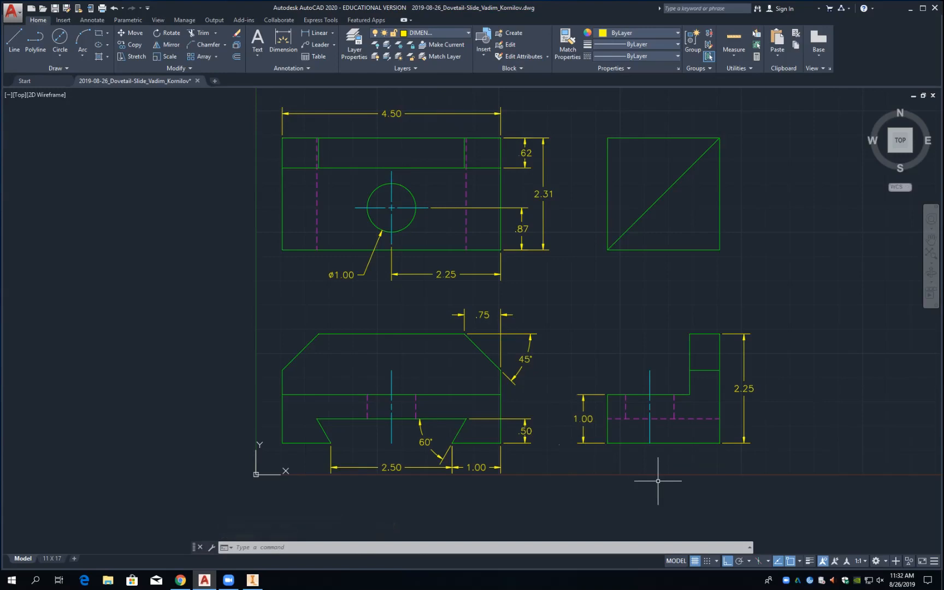
Step: Add a 1.69 width dimension above the side view at .5 offset
click(318, 33)
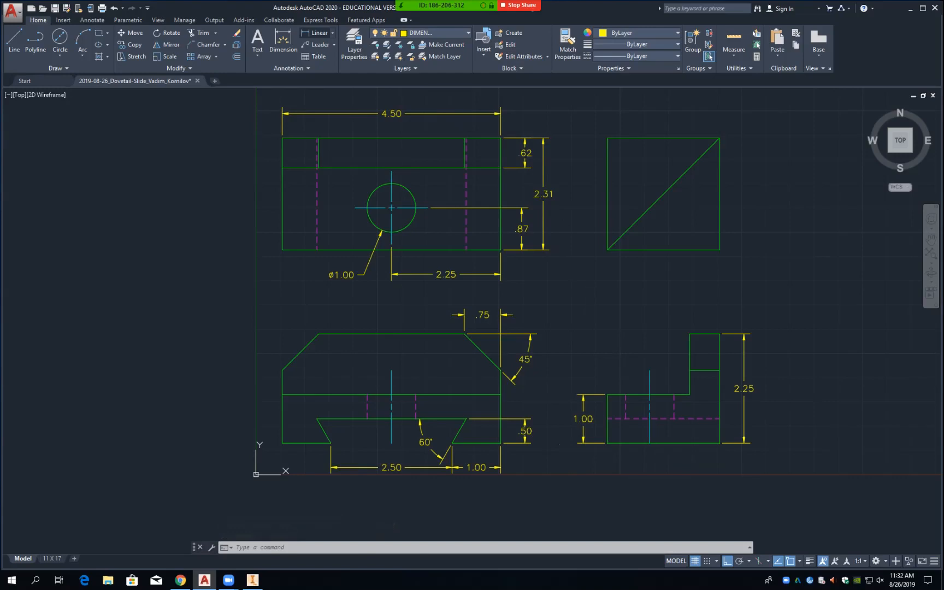
click(607, 395)
click(690, 334)
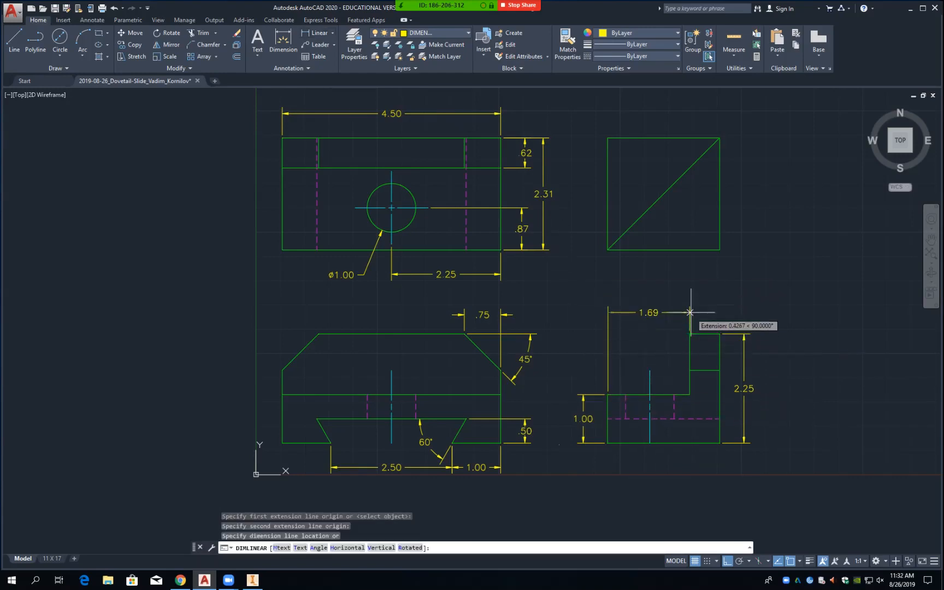
text(.5)
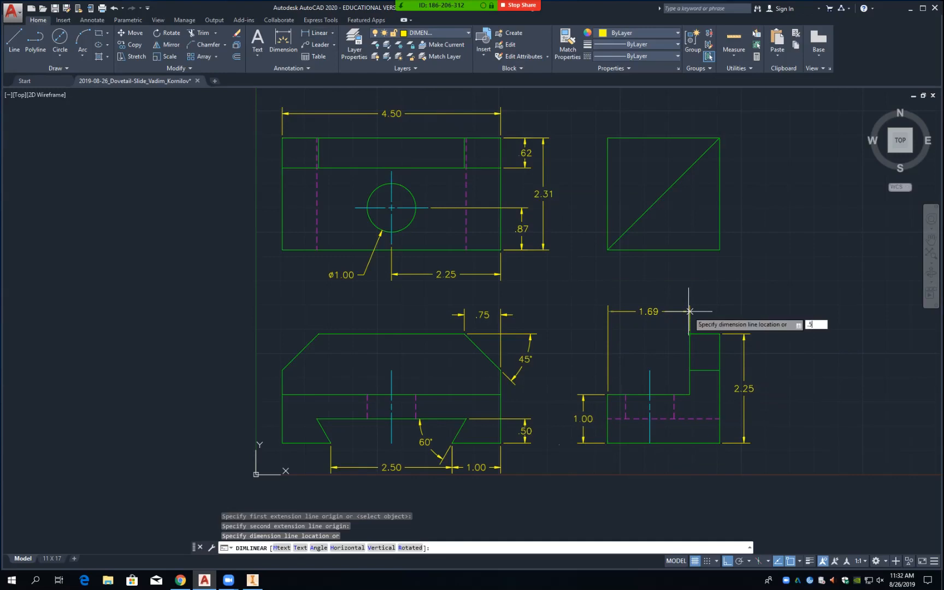
key(Return)
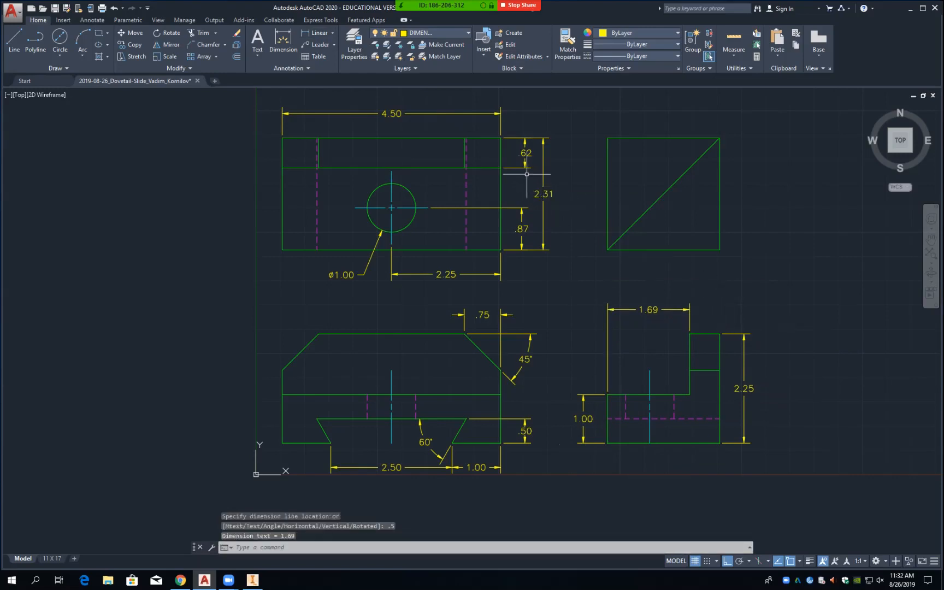
Step: Delete the upper view's .62 and 2.31 dimensions and start a linear dimension at its top-left corner
click(521, 168)
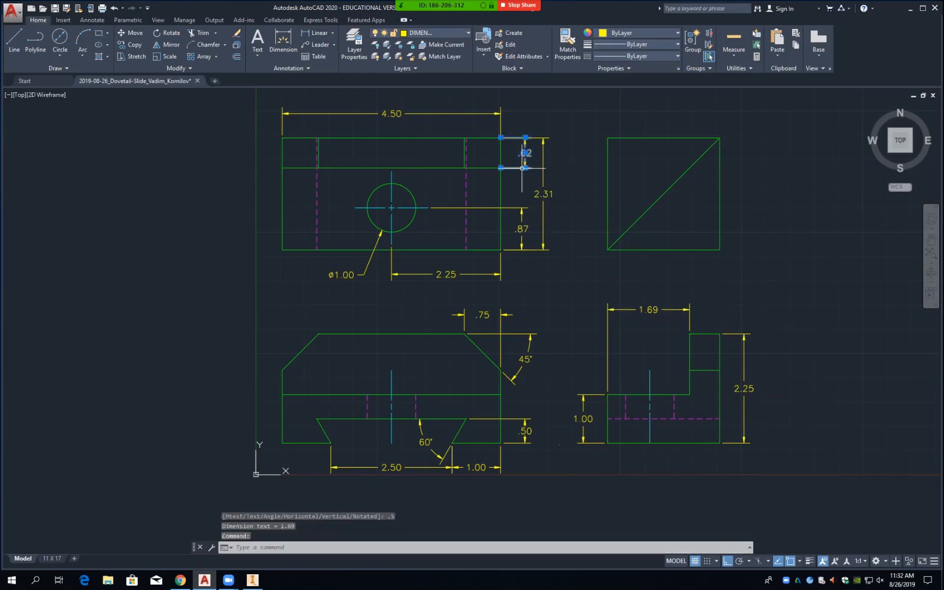
key(Delete)
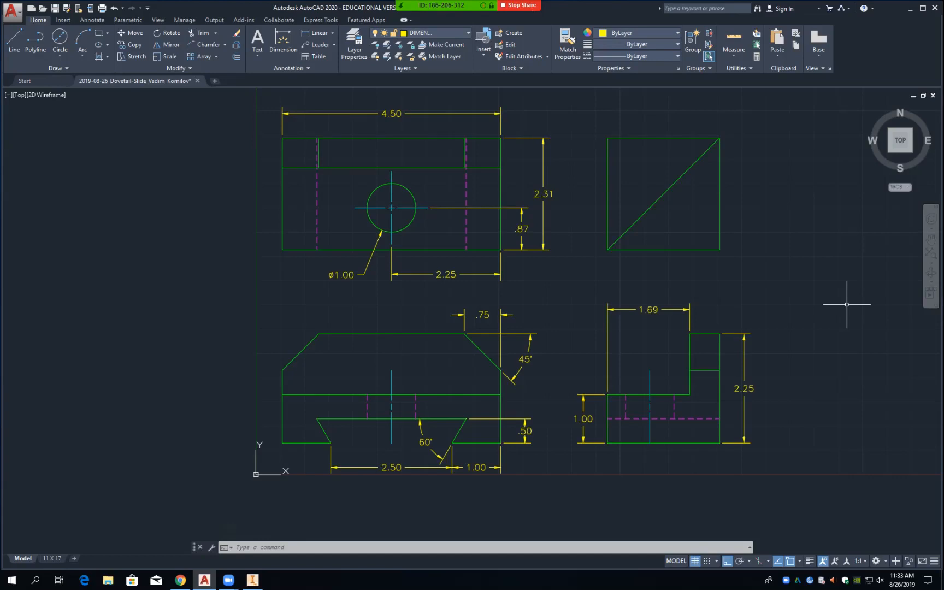
click(545, 195)
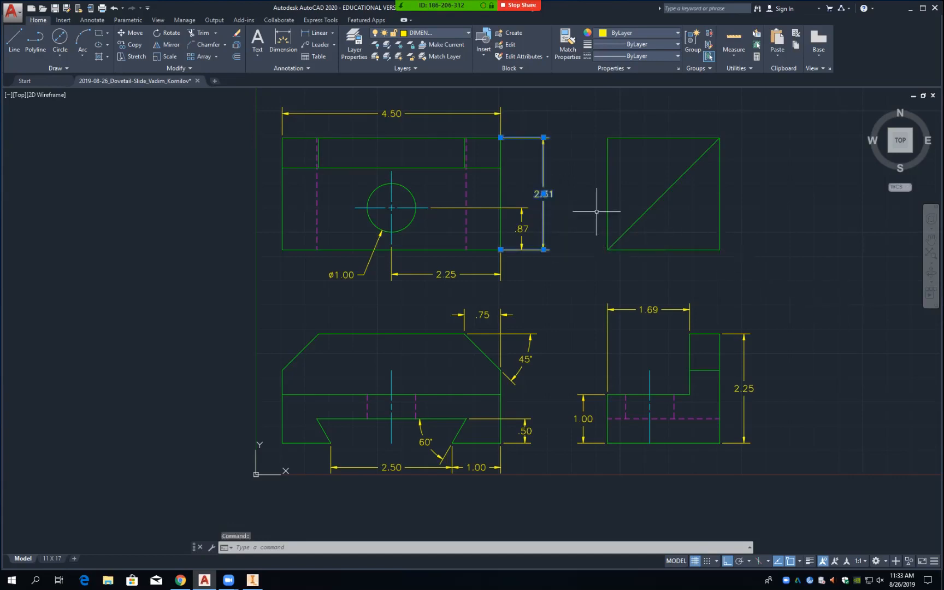
key(Delete)
click(317, 32)
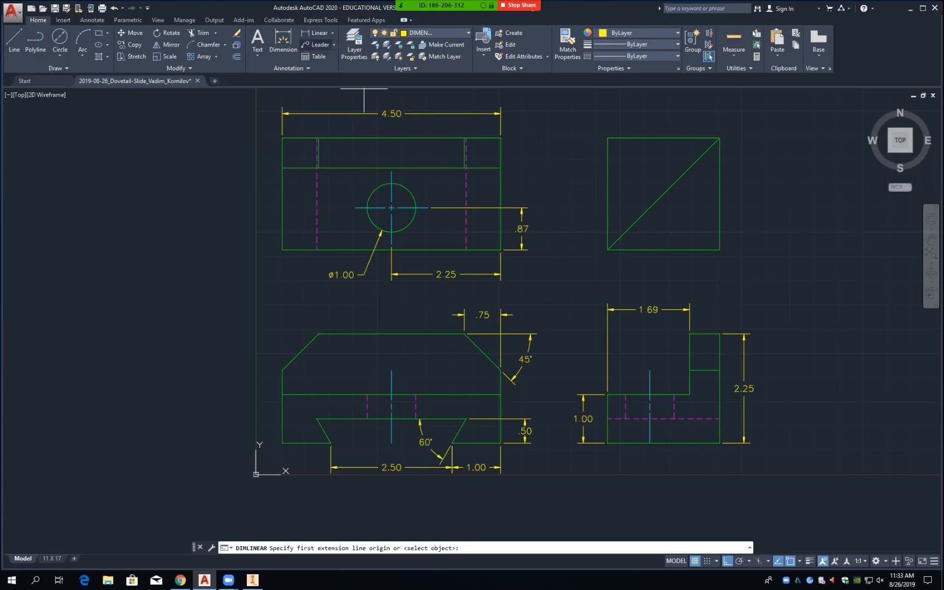
click(282, 137)
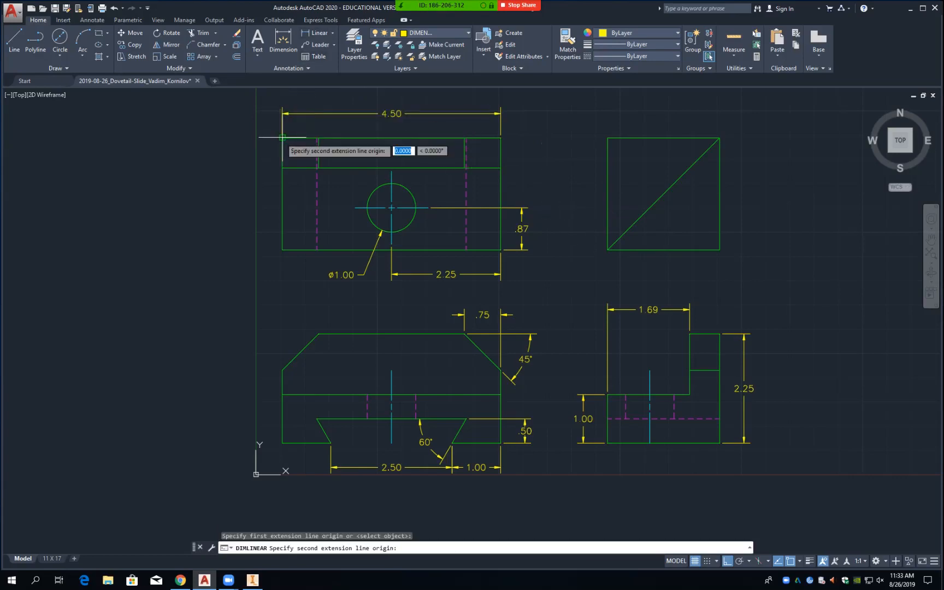
Step: Place the 2.31 height on the upper view's left side at .5 offset, then select the side 1.00 dimension
click(282, 250)
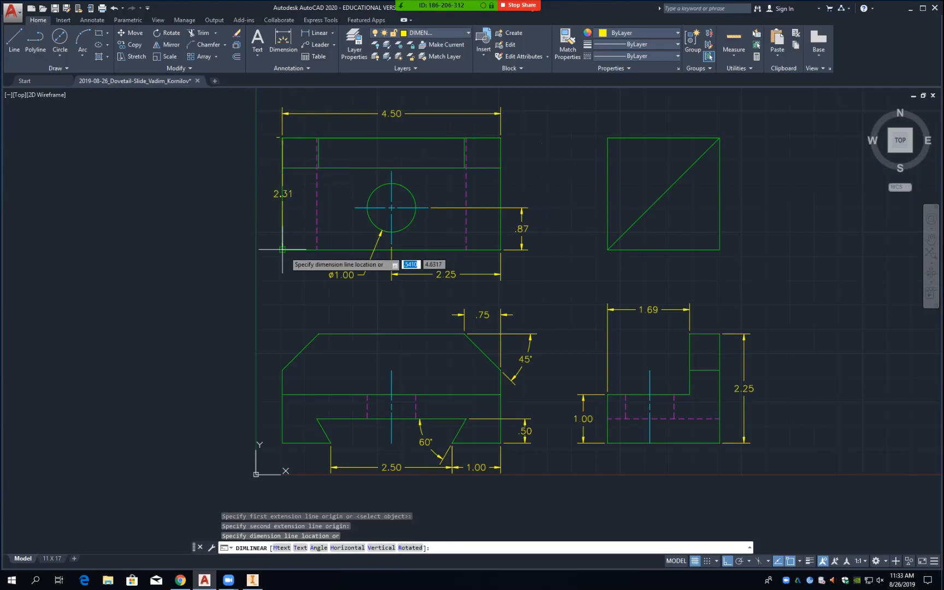
text(.5)
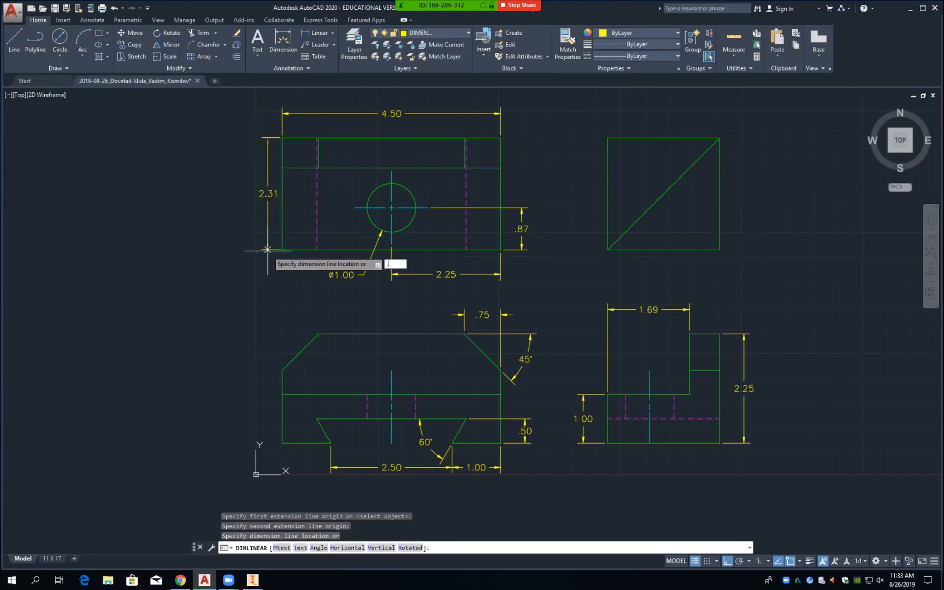
key(Return)
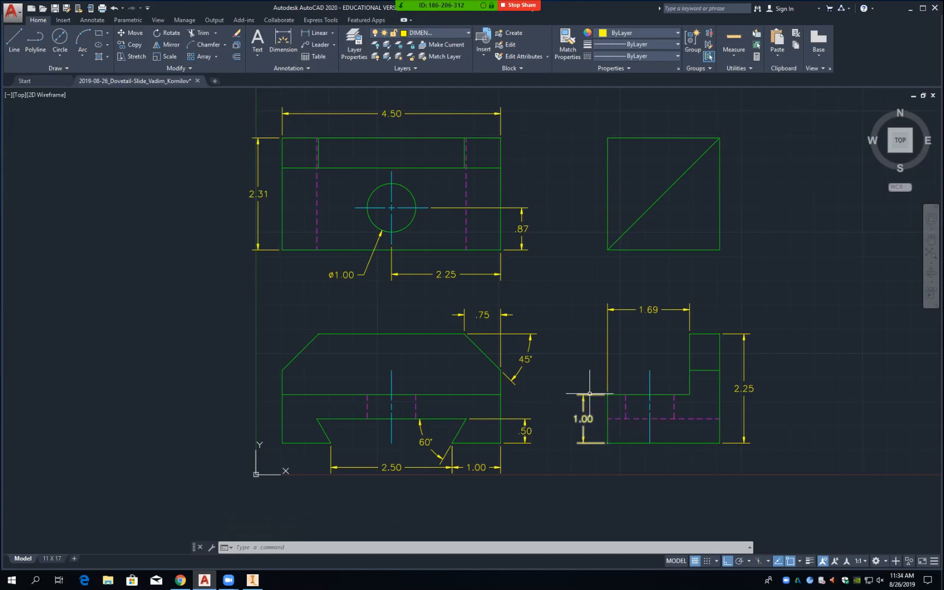
click(589, 393)
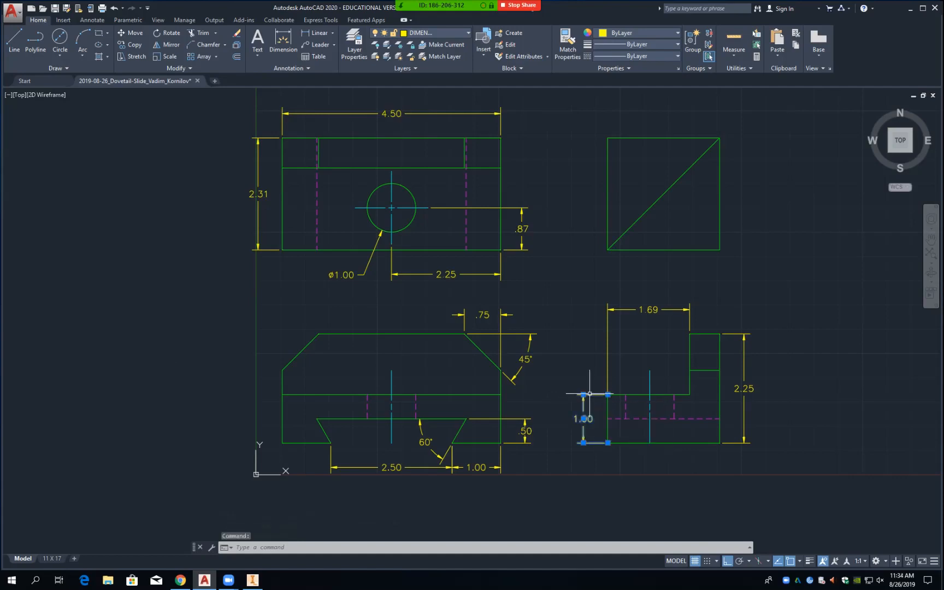
Step: Replace the side view's 1.00 dimension with a 1.25 height dimension at .5 offset
key(Delete)
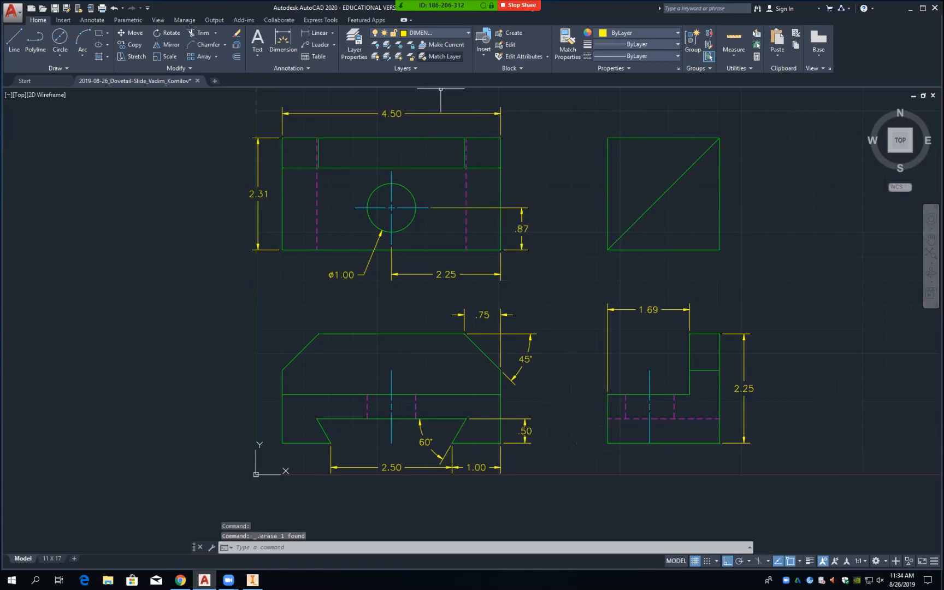
click(319, 33)
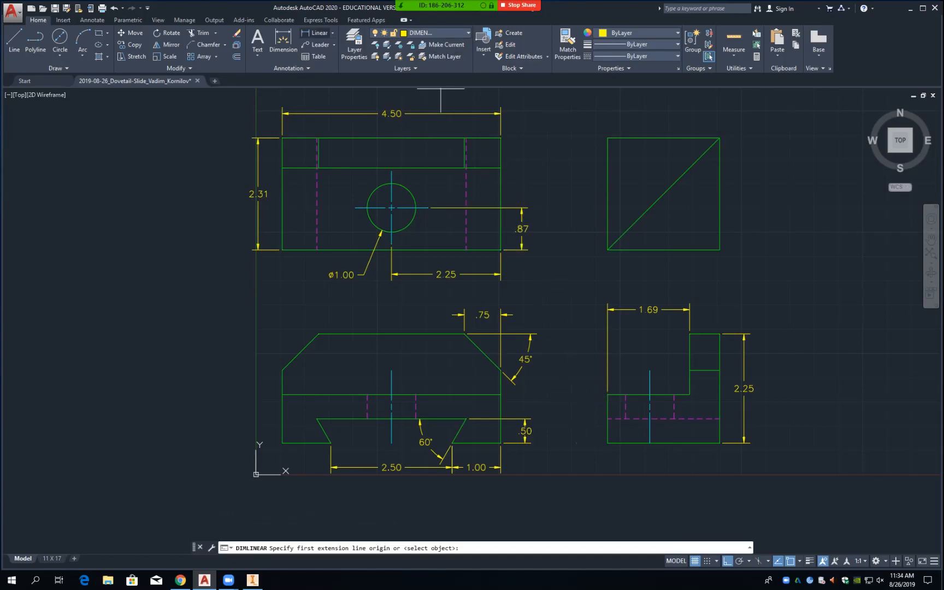
click(690, 334)
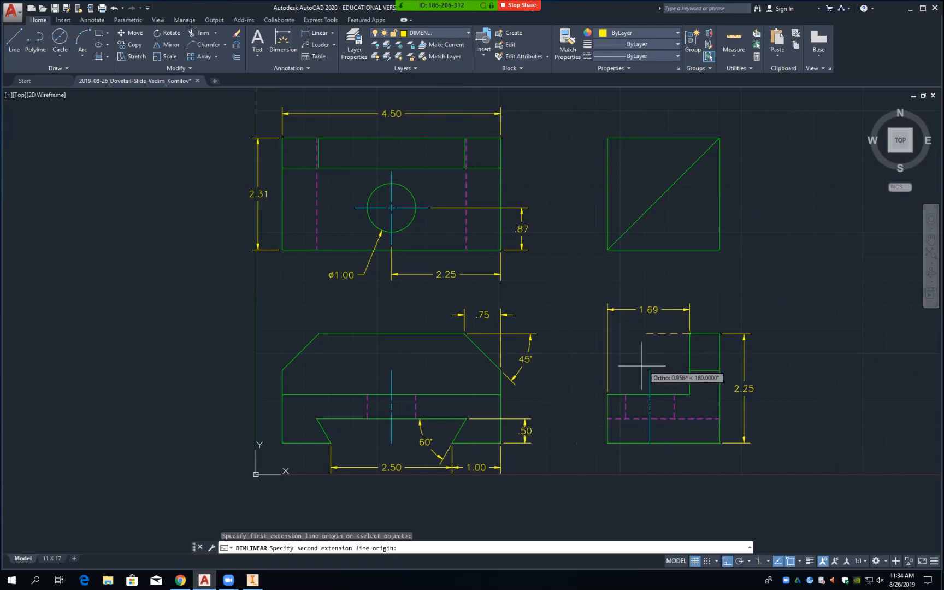
click(608, 393)
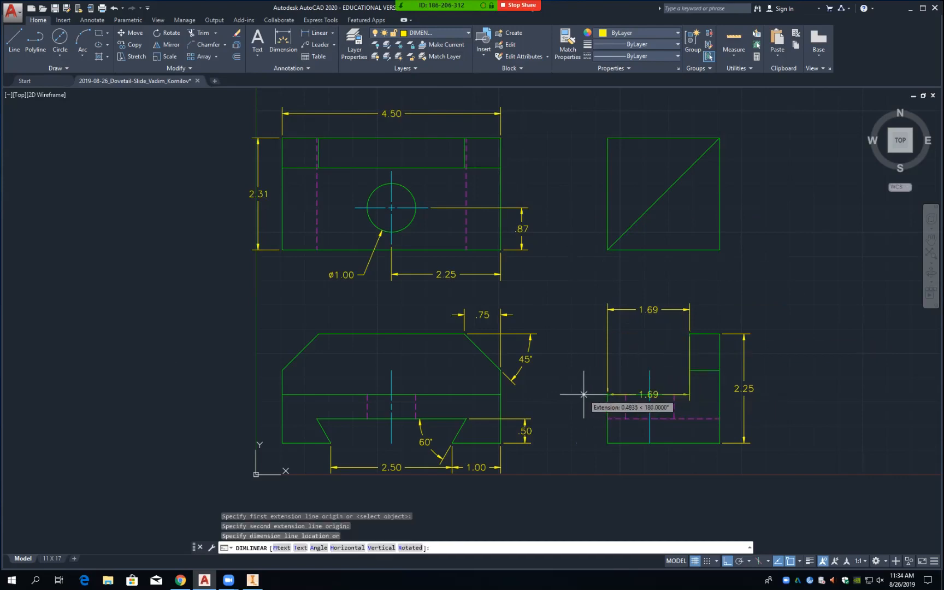
text(.5)
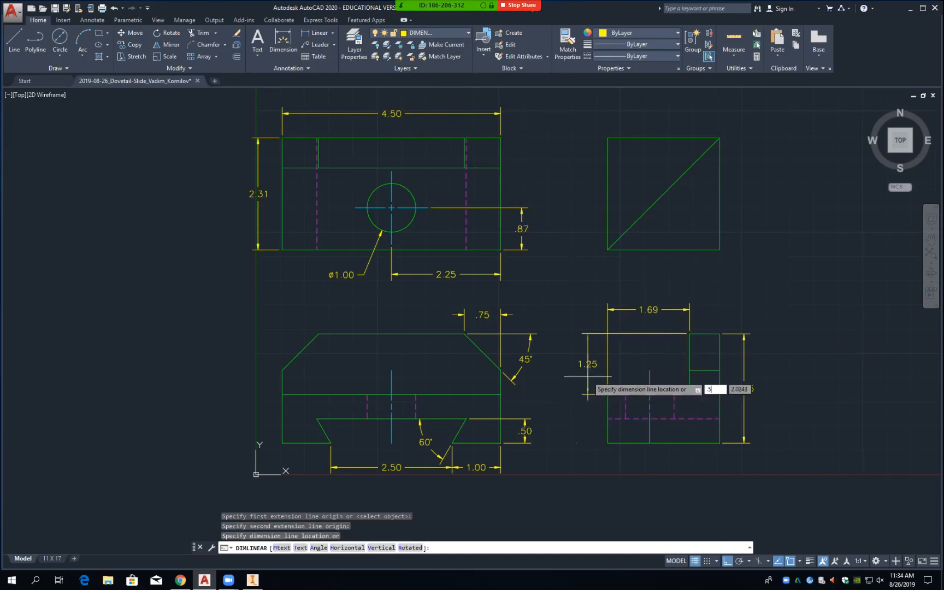
key(Return)
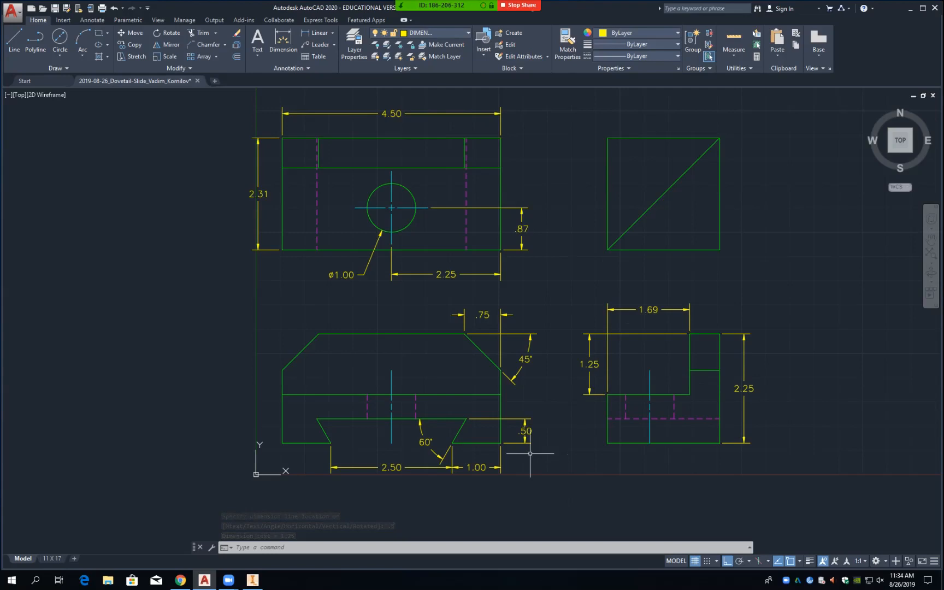
Step: Delete the upper view's 2.31 dimension and redimension the 2.31 width below the side view
click(267, 250)
key(Delete)
click(316, 33)
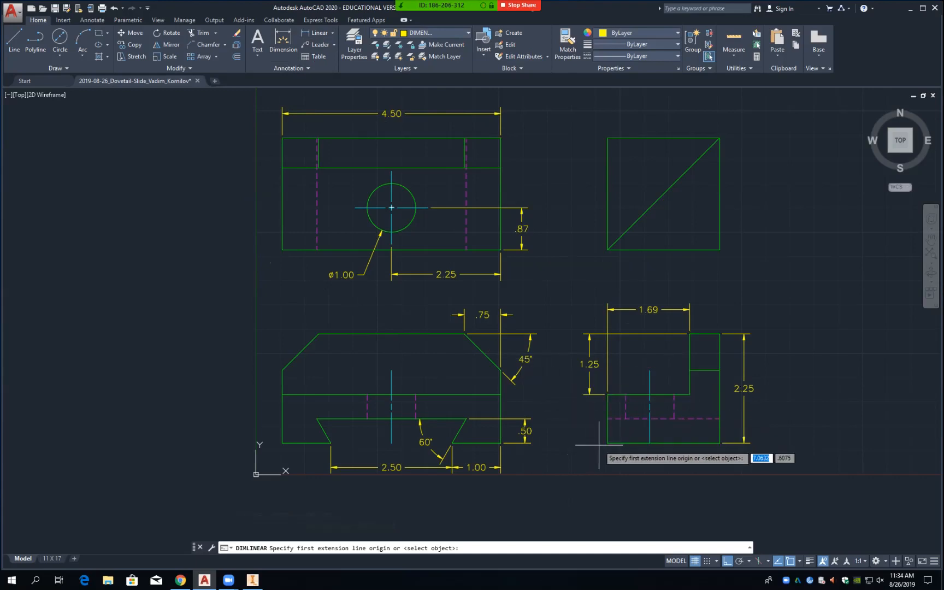
click(608, 443)
click(721, 443)
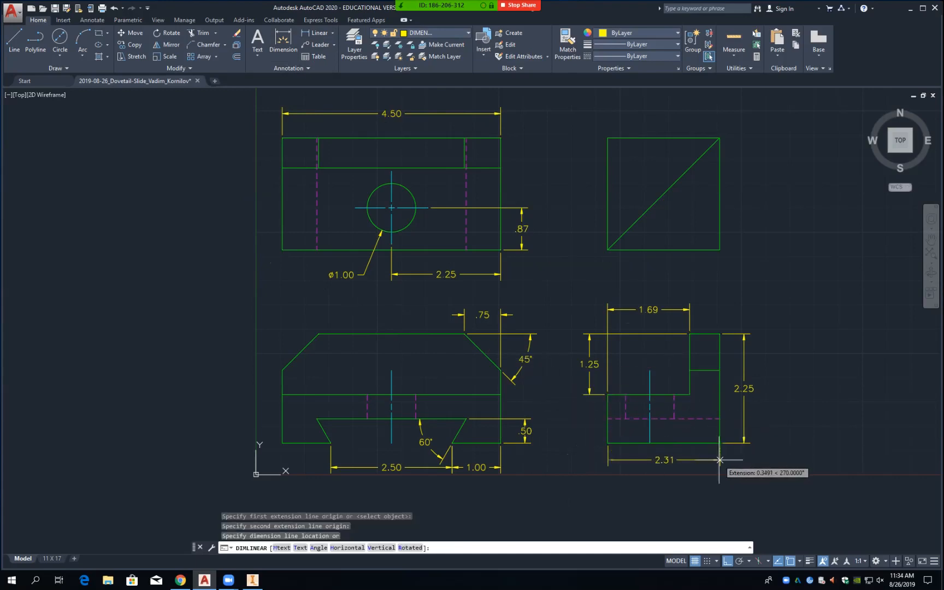
text(.5)
key(Return)
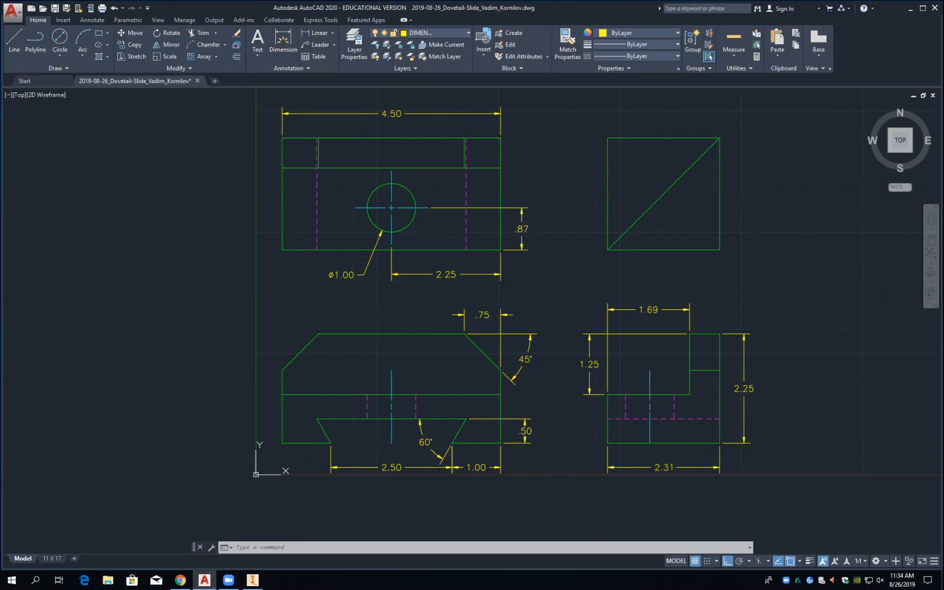
Step: Save the drawing and add a 2X prefix to the 60° angle dimension text
key(ctrl+s)
click(426, 442)
double_click(426, 442)
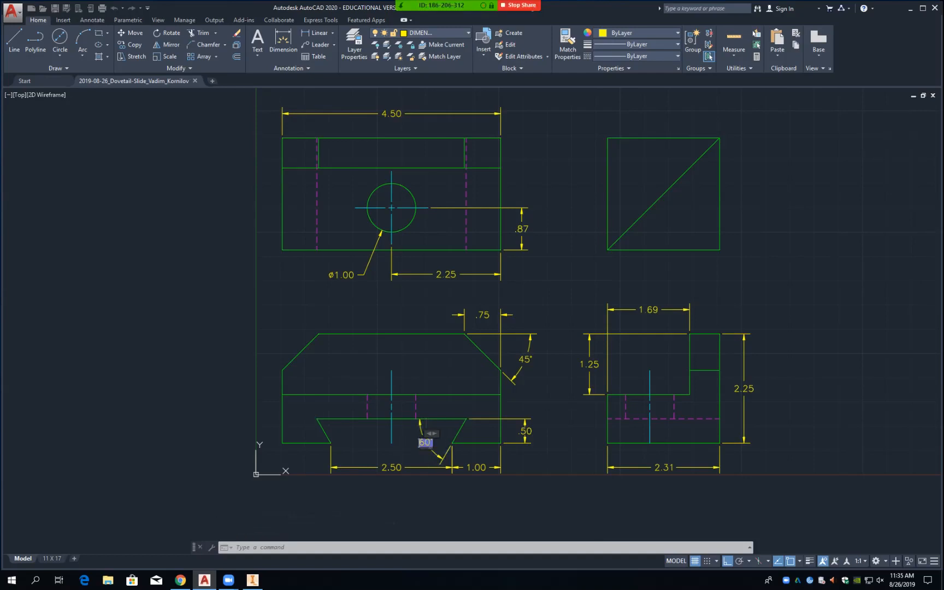
text(2X)
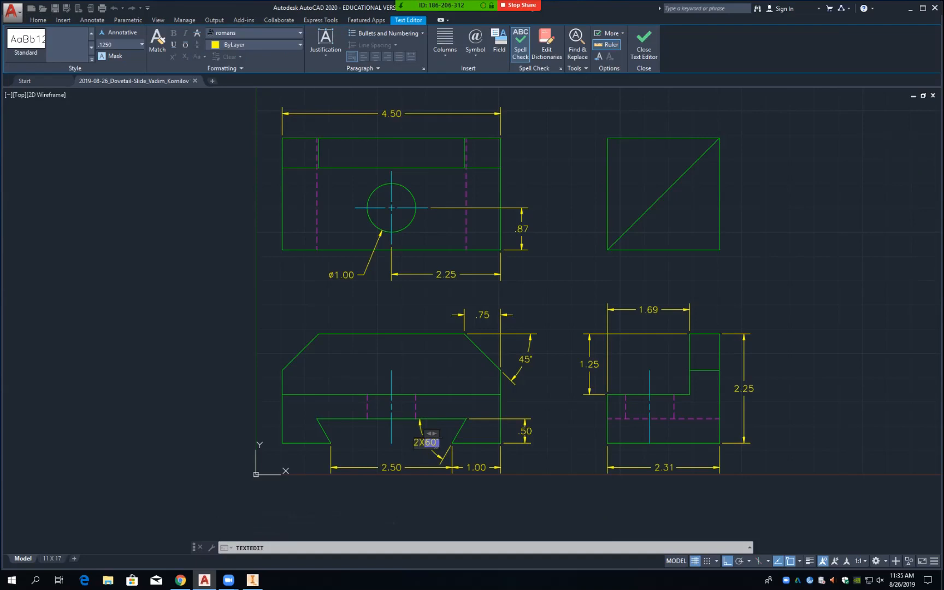
key(Escape)
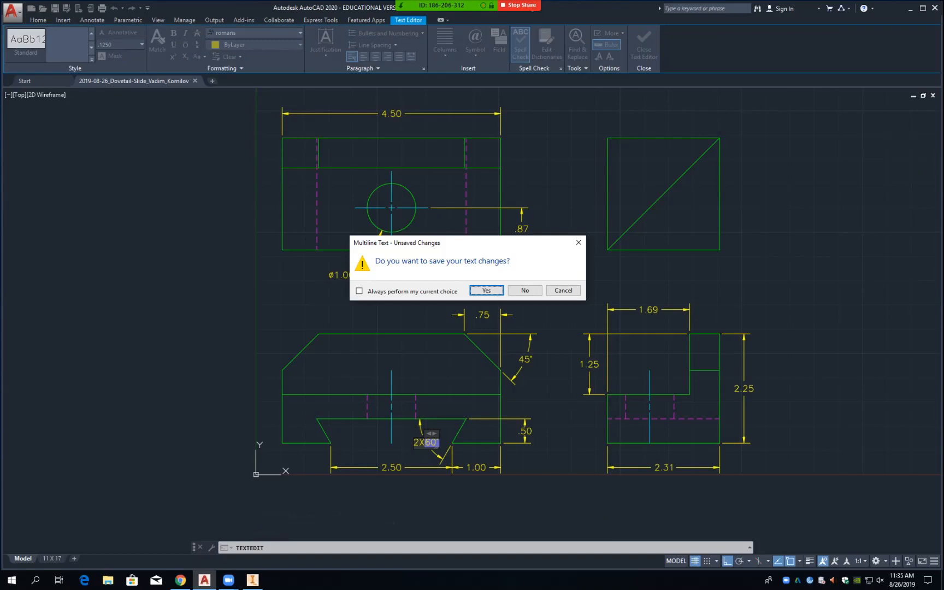
key(Return)
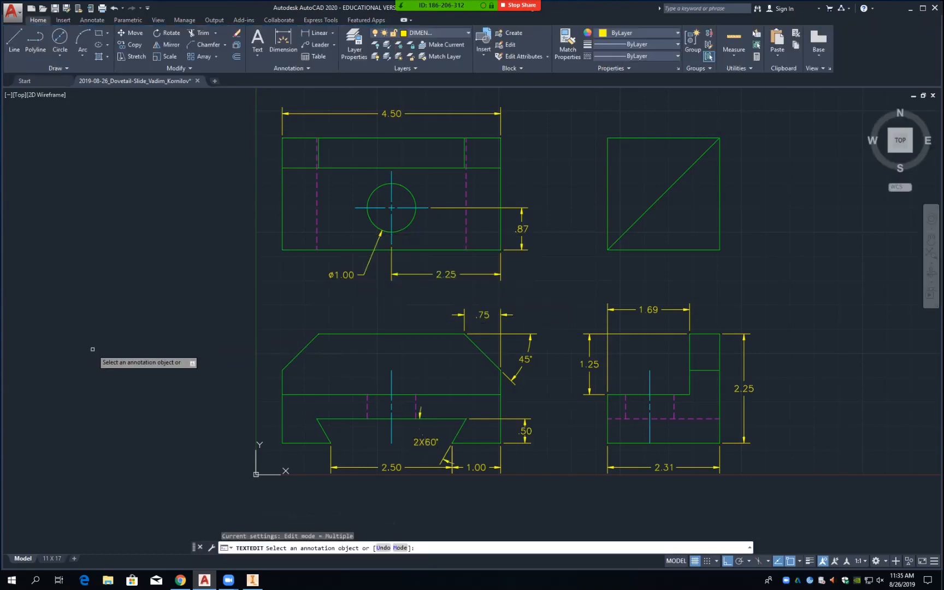
Step: Recheck the 2X60° dimension text, then select the angular dimension
click(437, 441)
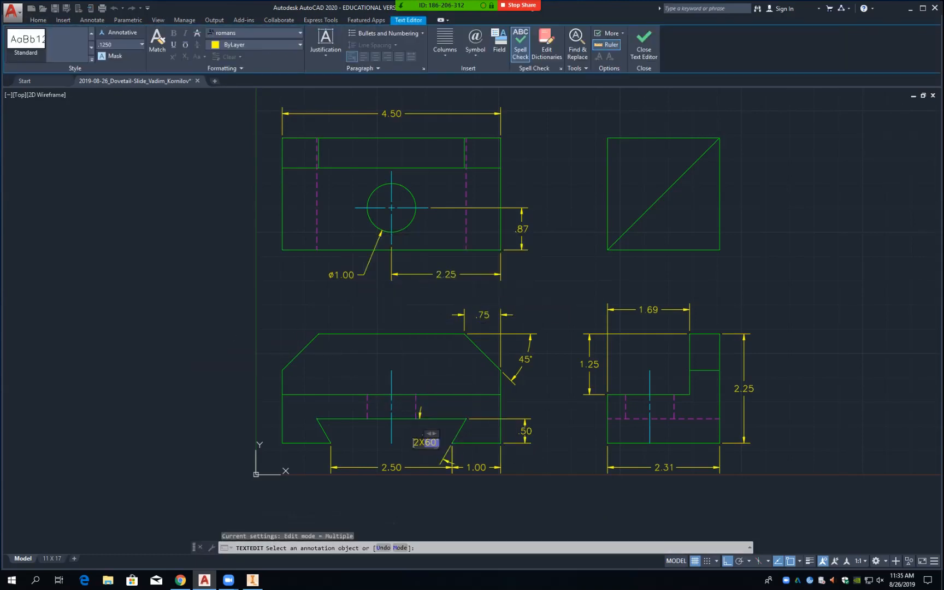
click(420, 411)
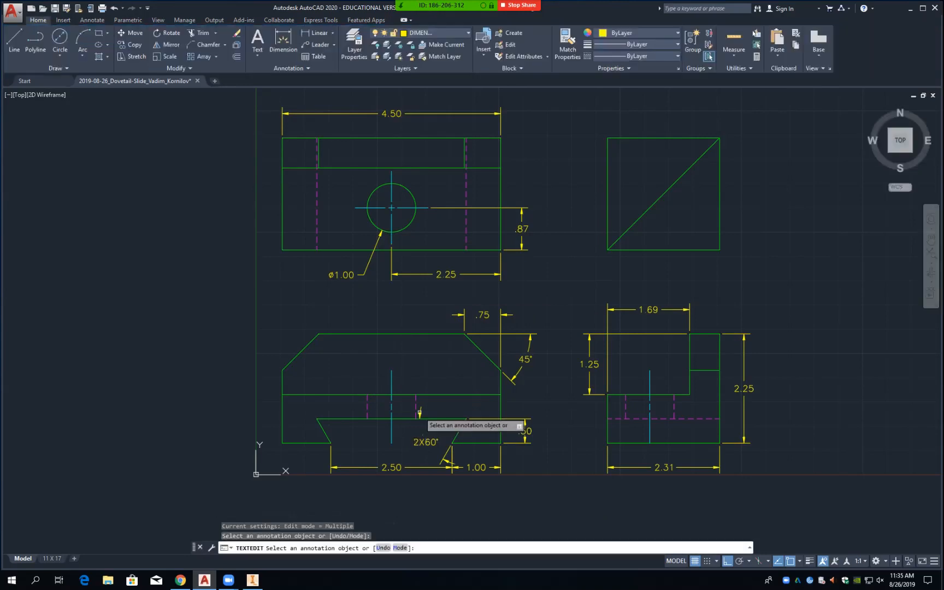
click(419, 411)
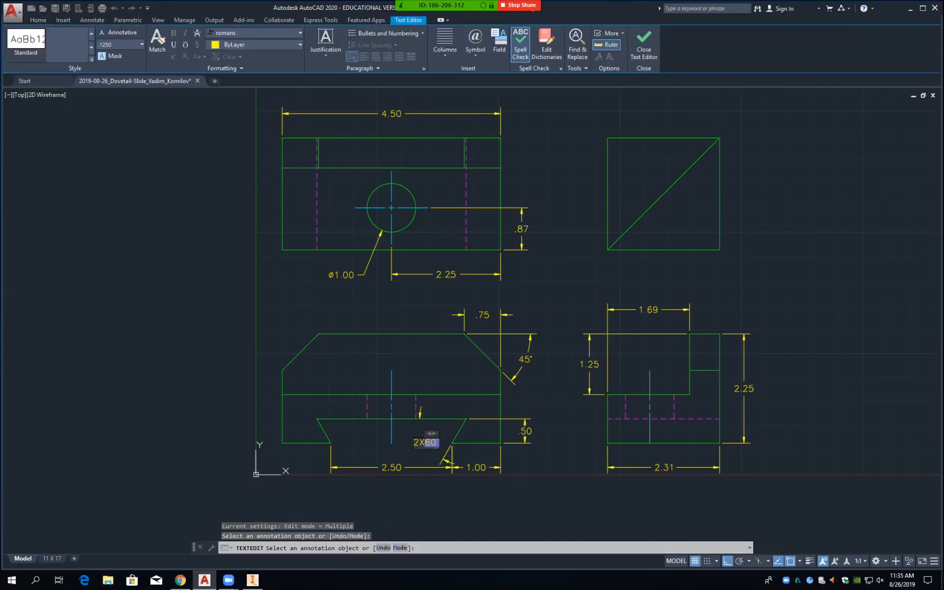
click(394, 439)
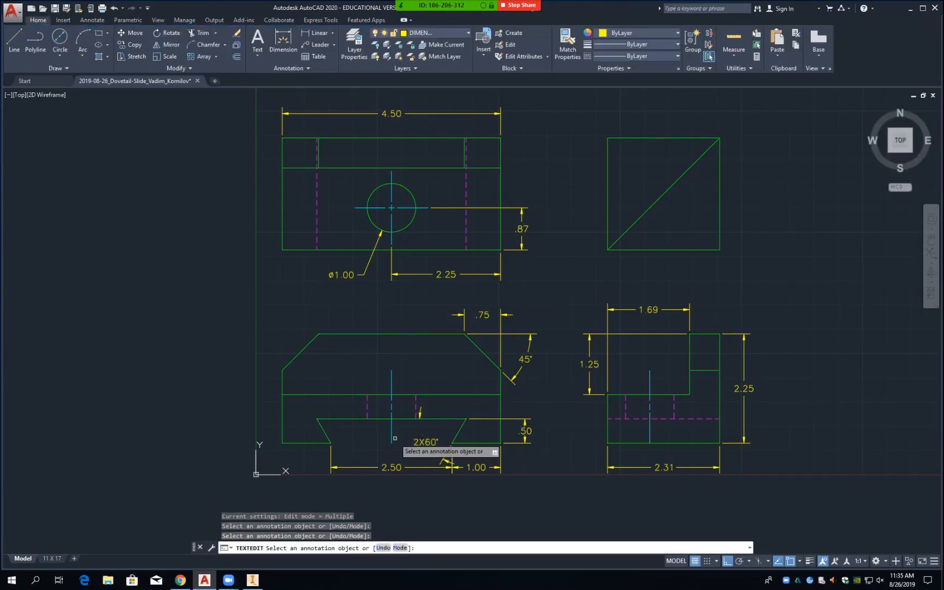
click(424, 442)
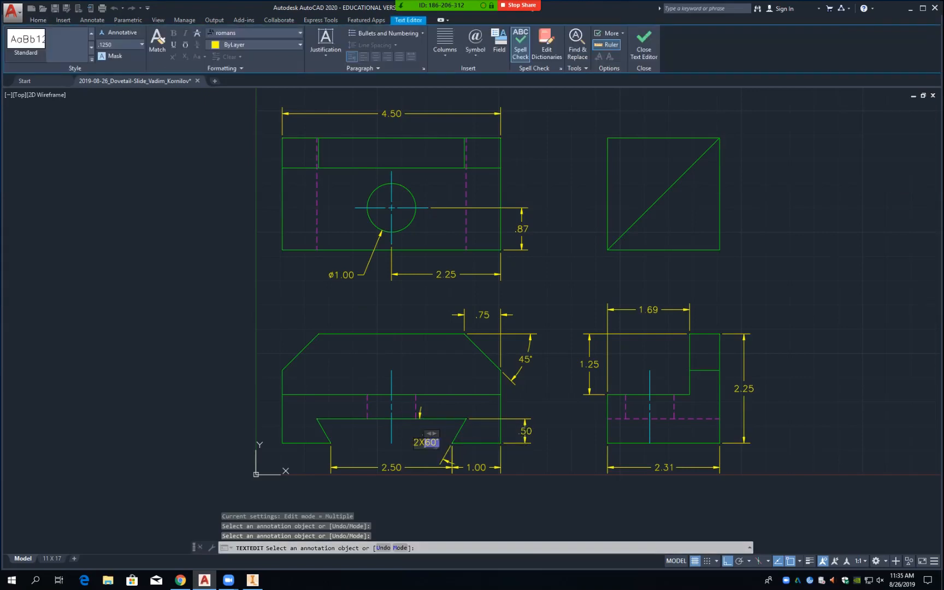
click(419, 414)
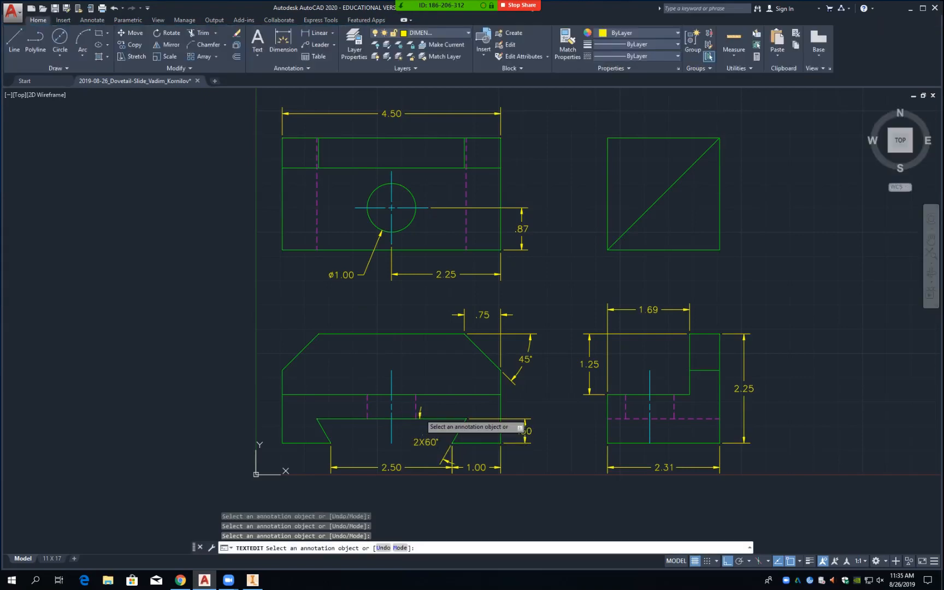
click(425, 442)
key(Escape)
key(Escape)
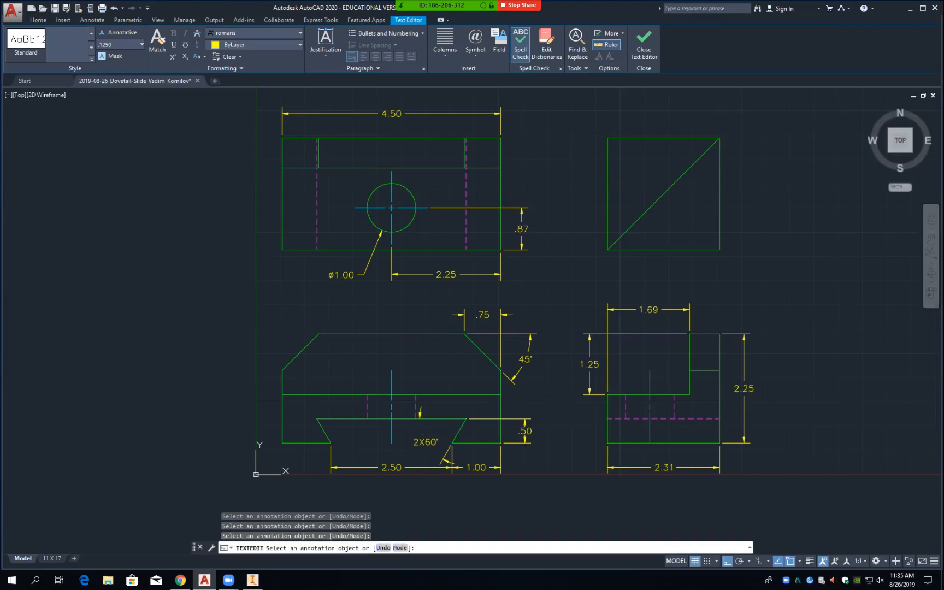
click(420, 415)
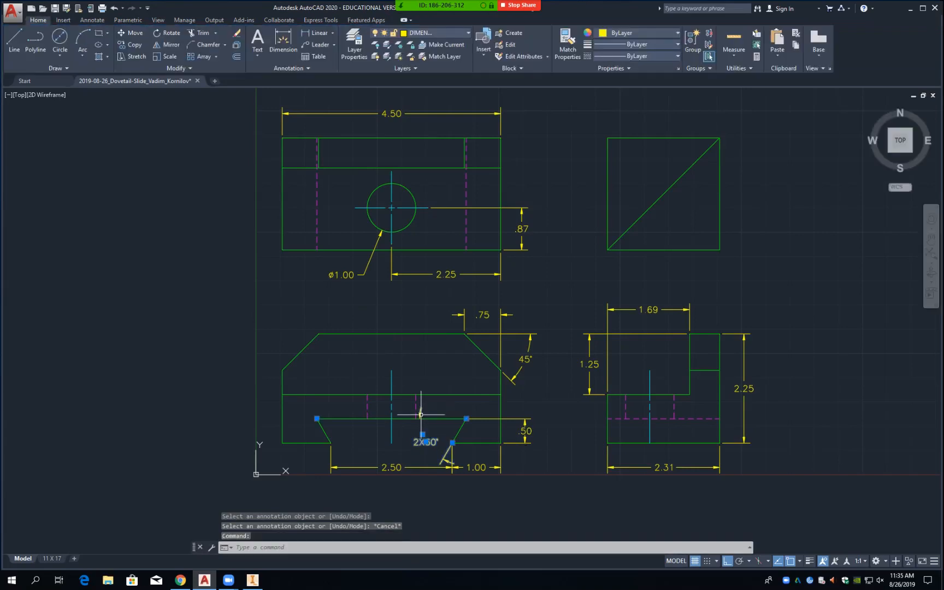
mouse_move(426, 442)
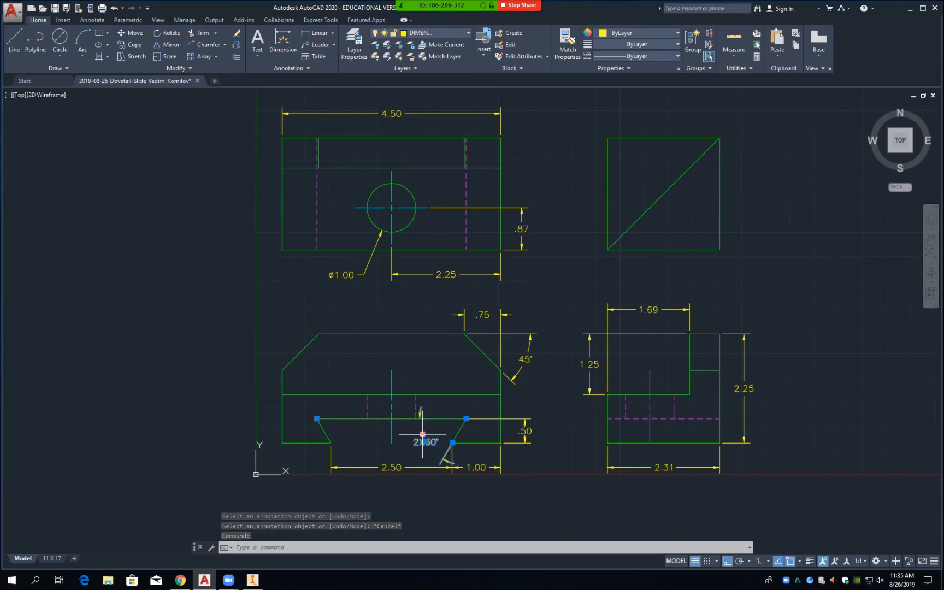
Step: Set the 2X60° dimension's text offset to .0400 in Properties
right_click(422, 436)
click(453, 418)
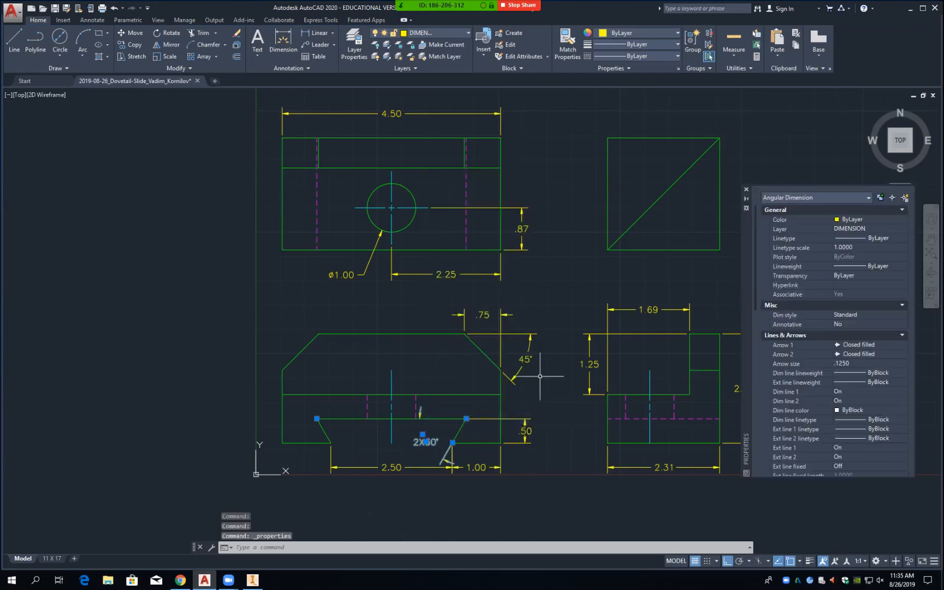
scroll(830, 338, down, 5)
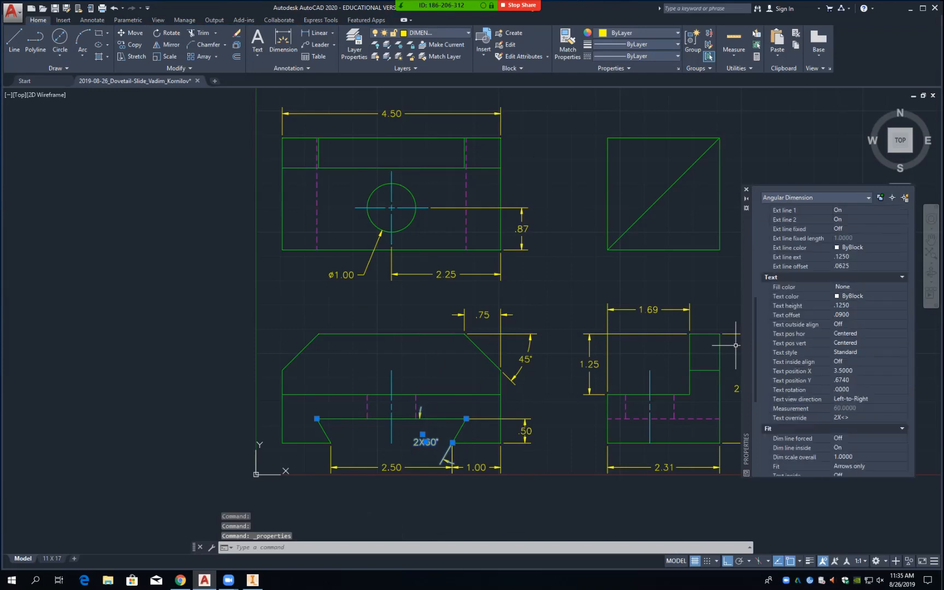
click(853, 315)
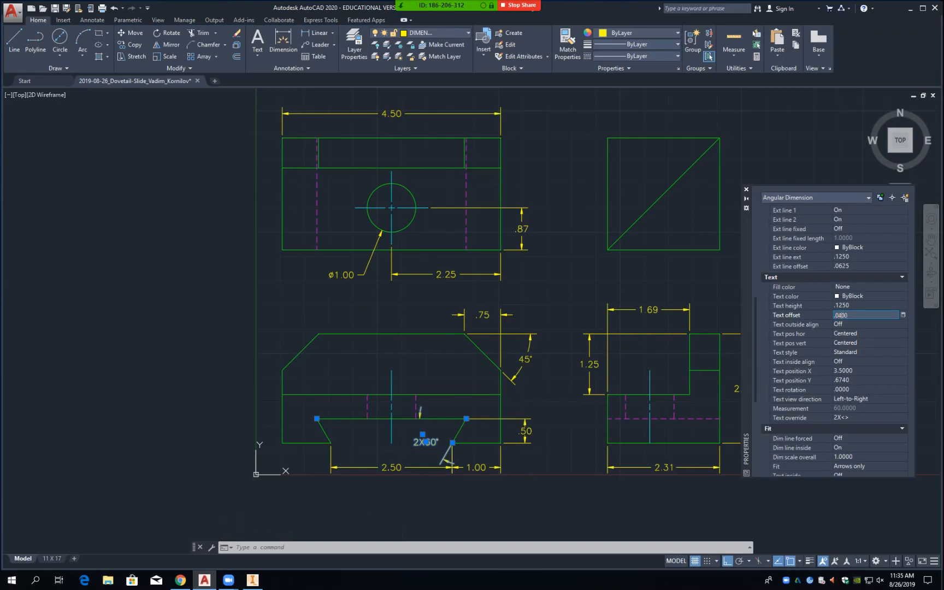
key(Tab)
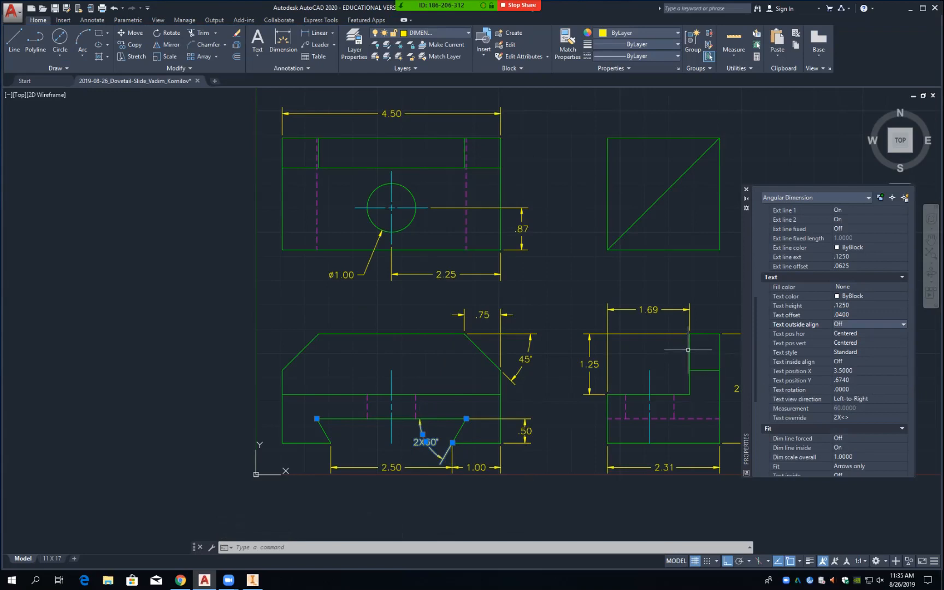
click(748, 190)
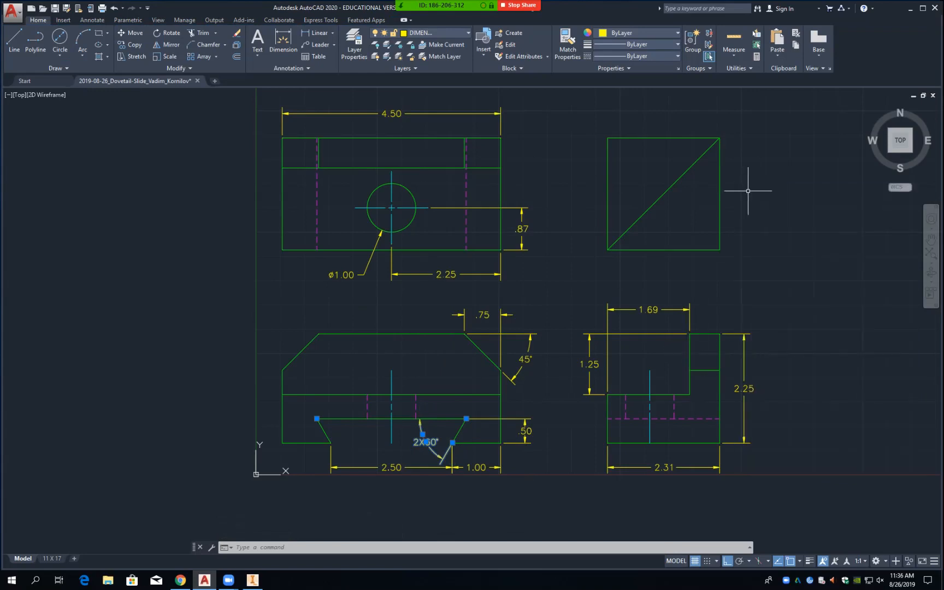
key(Escape)
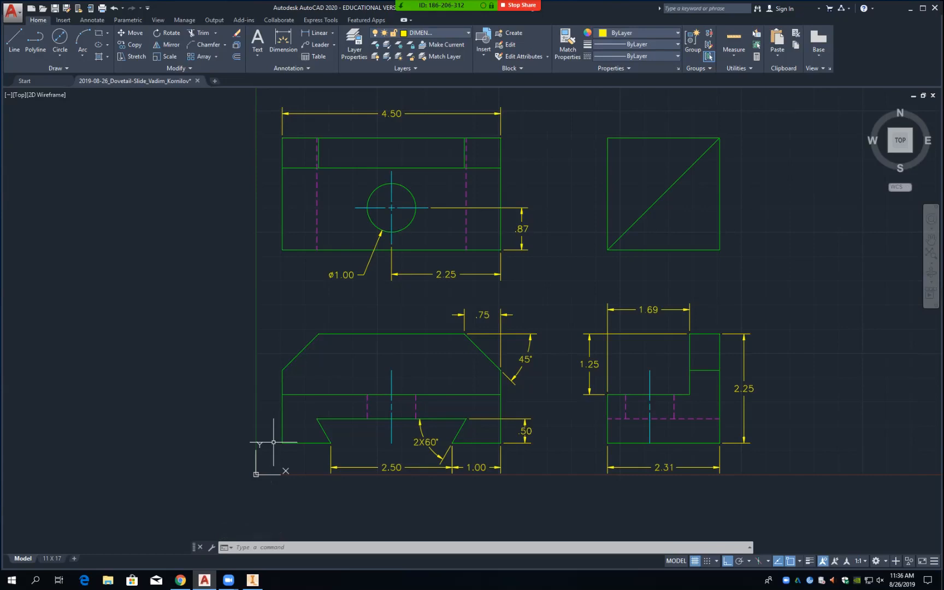
Step: Change the .75 chamfer dimension's Text offset from .0900 to .0400 in Properties
click(484, 314)
mouse_move(483, 315)
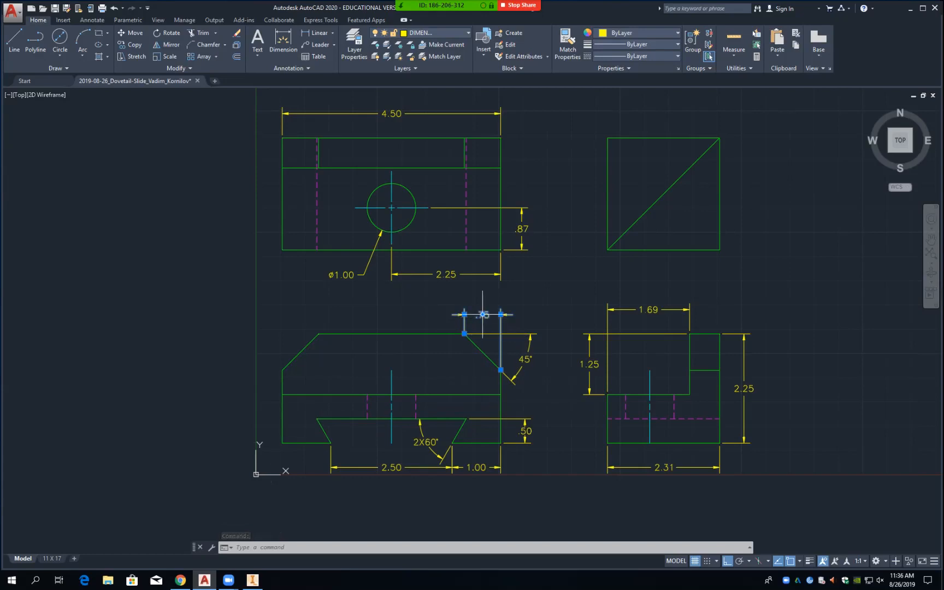
right_click(483, 315)
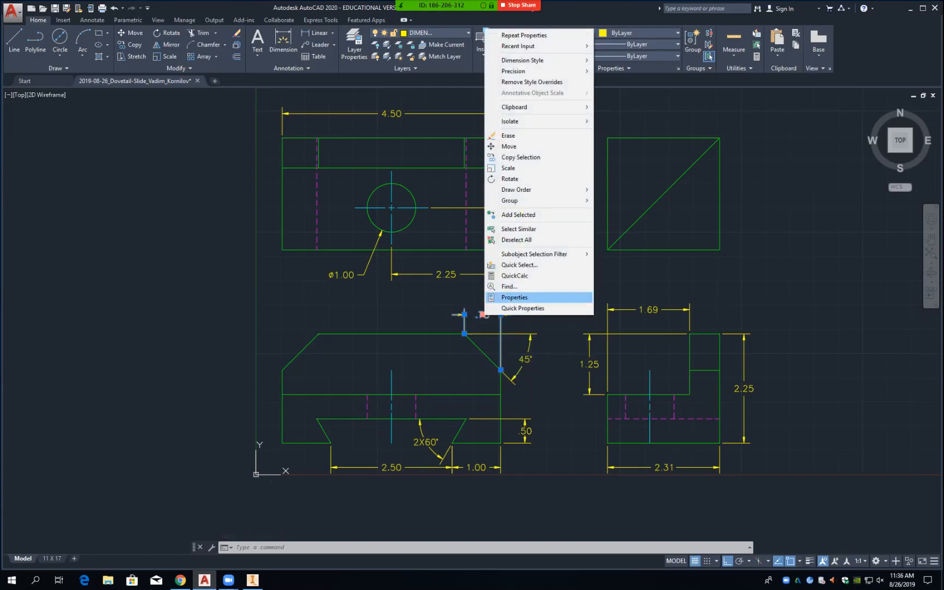
click(515, 297)
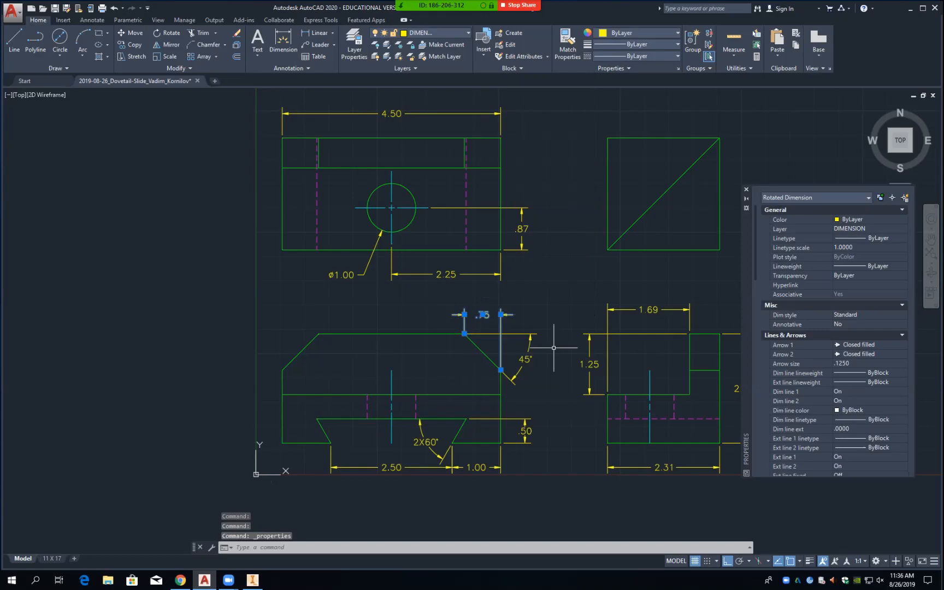
scroll(834, 339, down, 6)
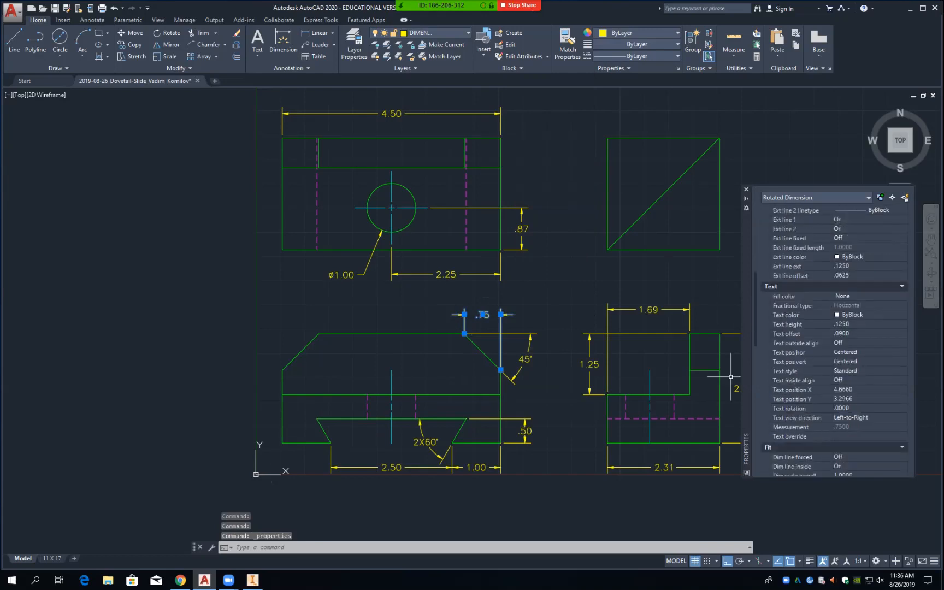
click(864, 333)
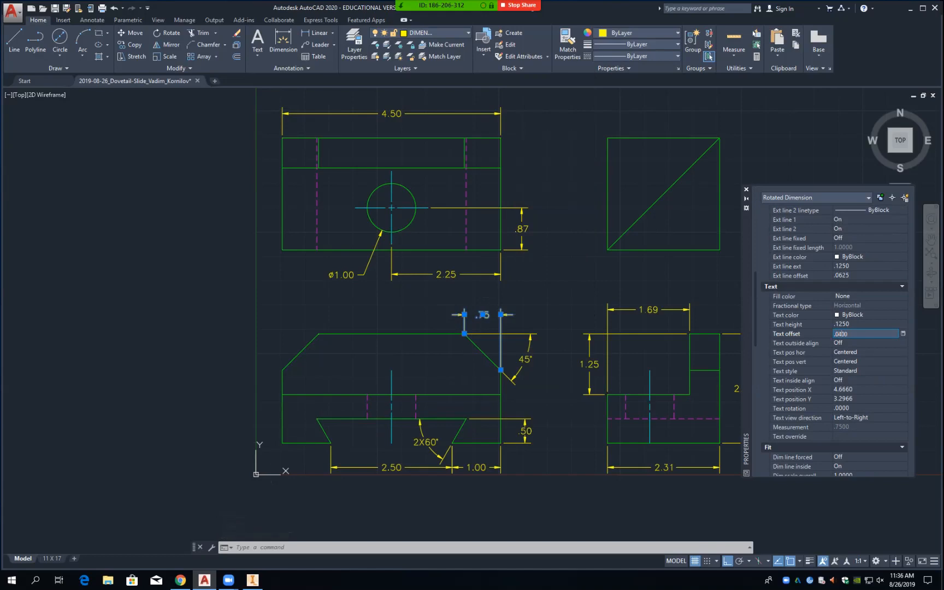
key(Tab)
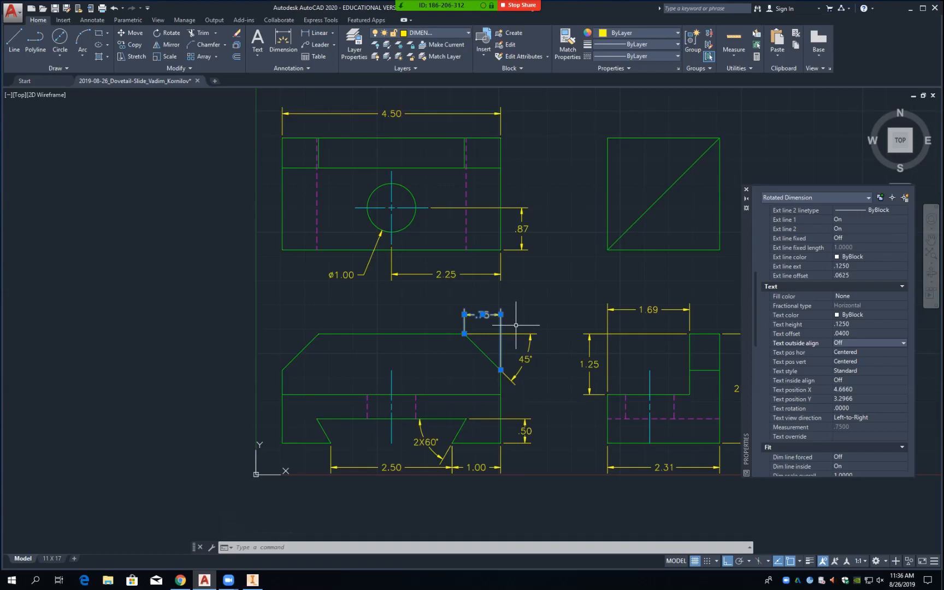
click(483, 314)
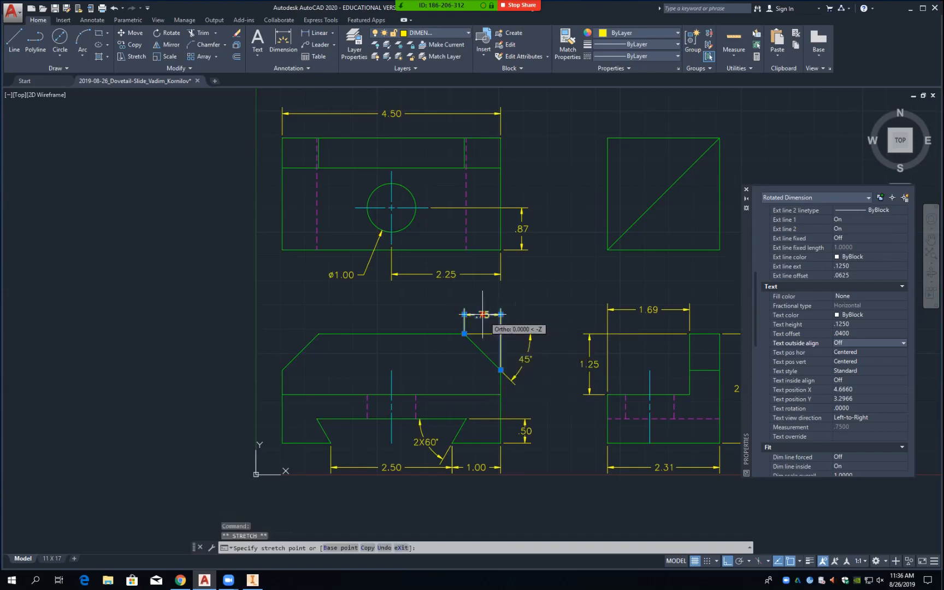
Step: Add a 2X line above the .75 chamfer dimension text
double_click(483, 315)
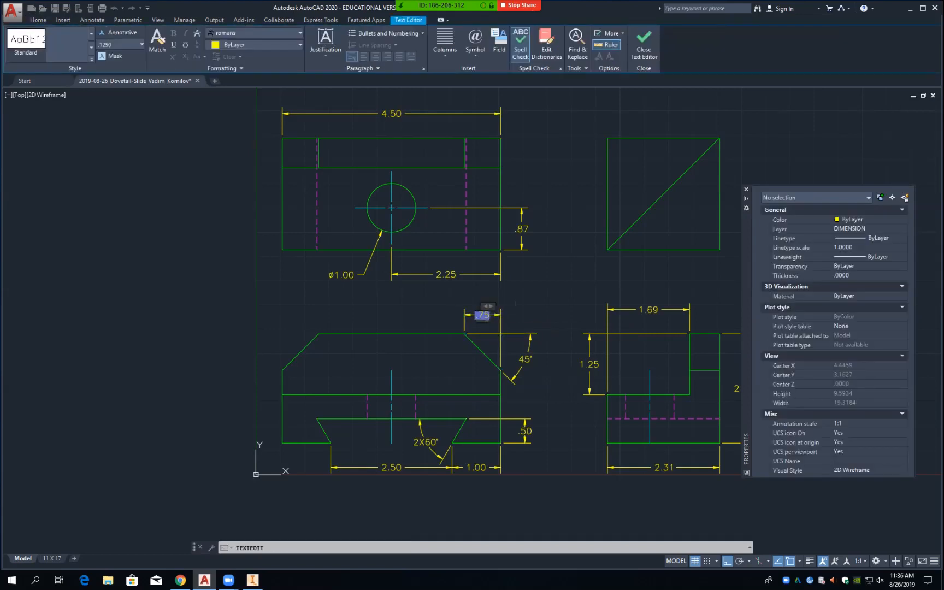
text(2X)
key(Return)
key(Escape)
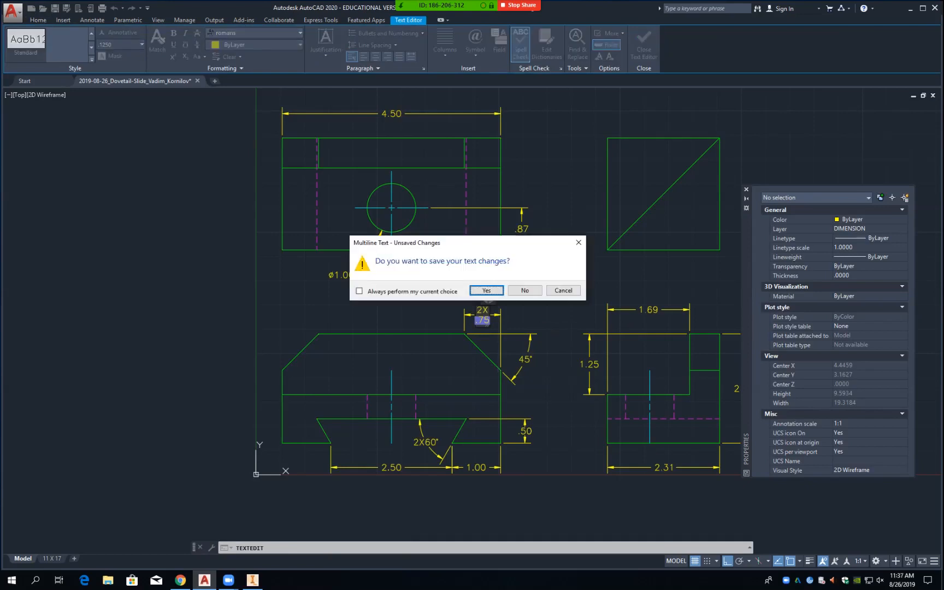
click(486, 290)
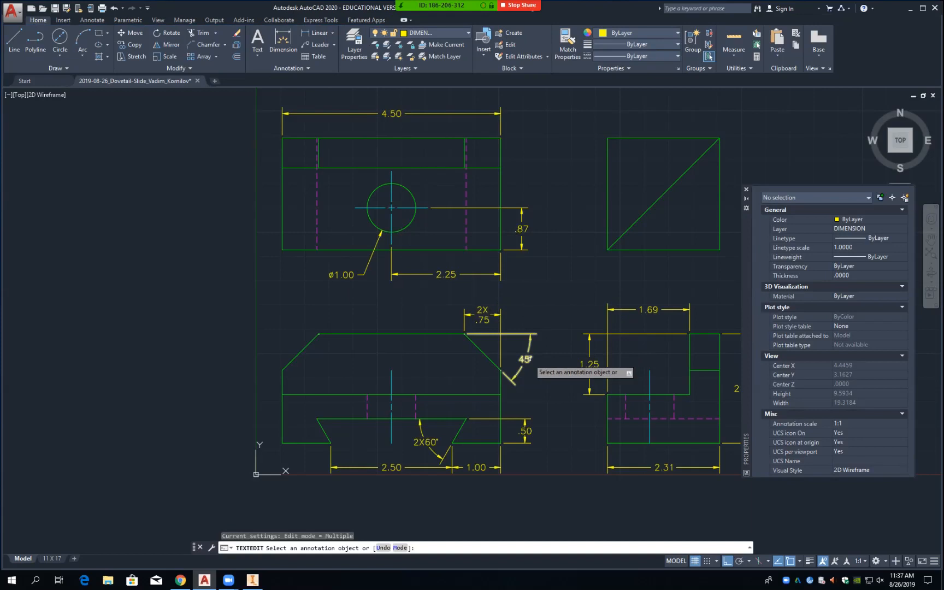
Step: Change the 45° dimension to read 2X45°, close Properties, and save the drawing
click(525, 359)
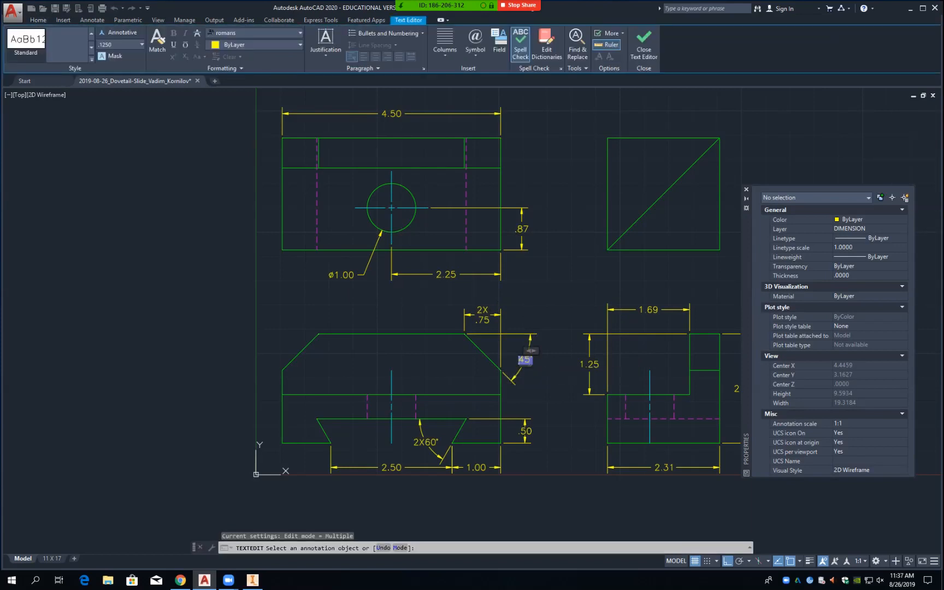
text(2X45°)
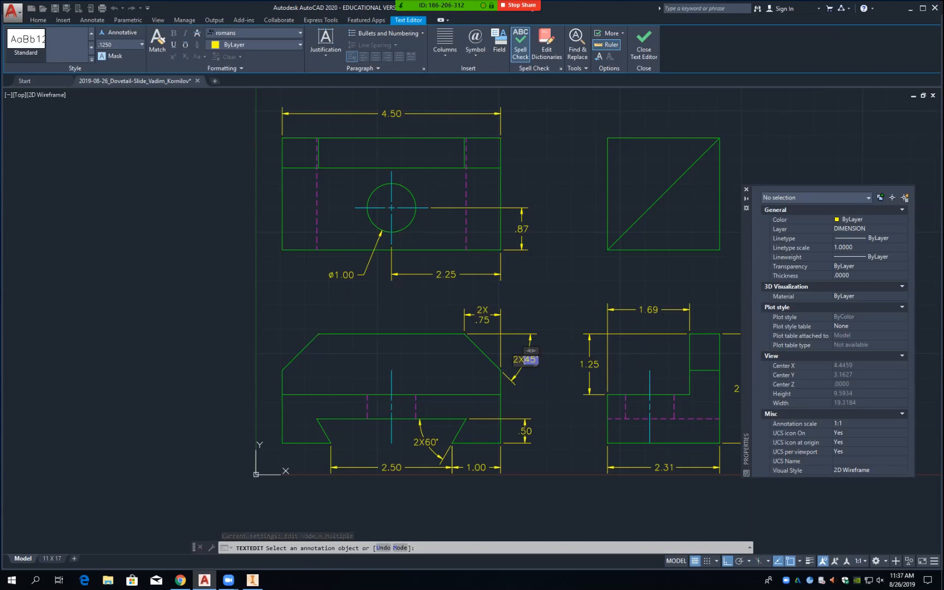
key(Escape)
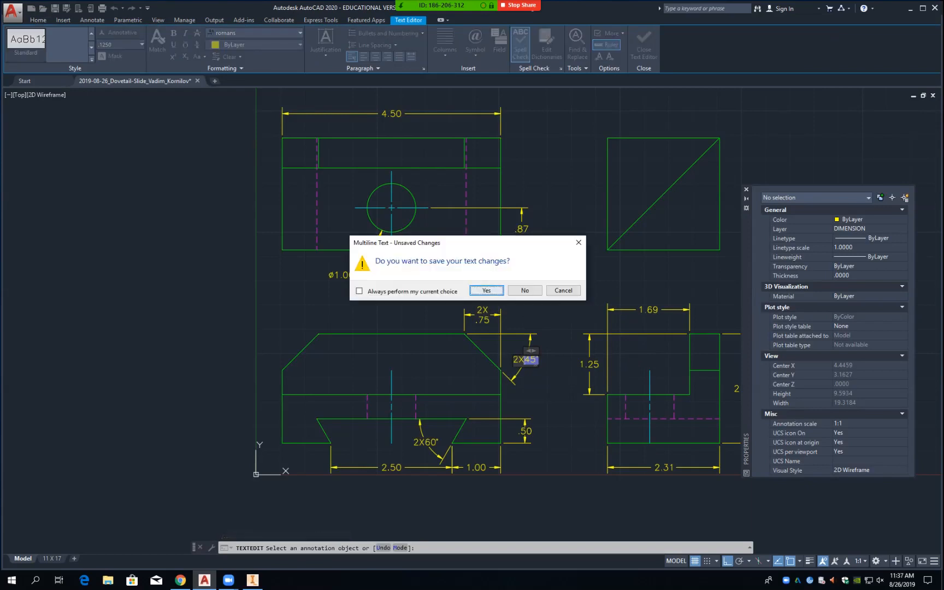
click(486, 290)
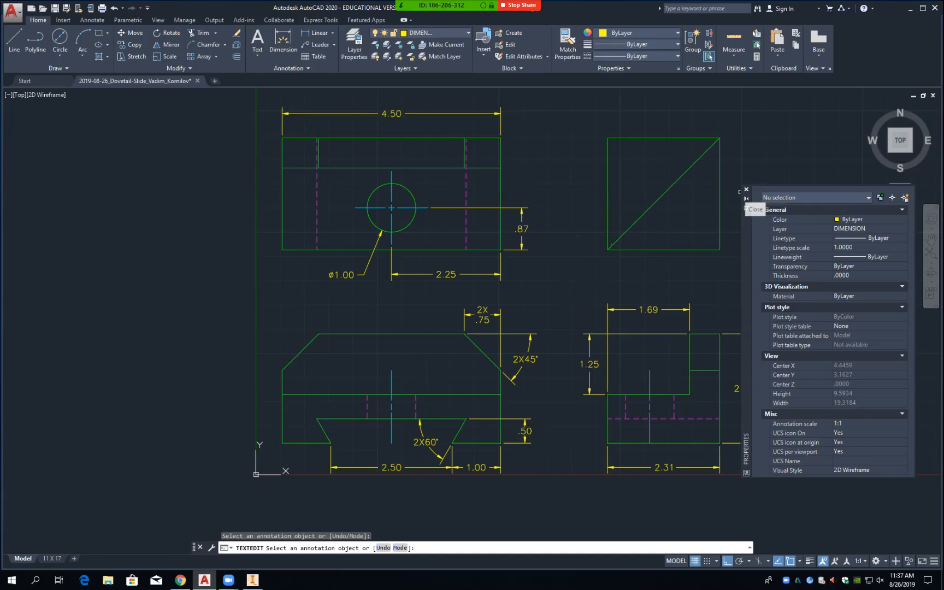
click(746, 189)
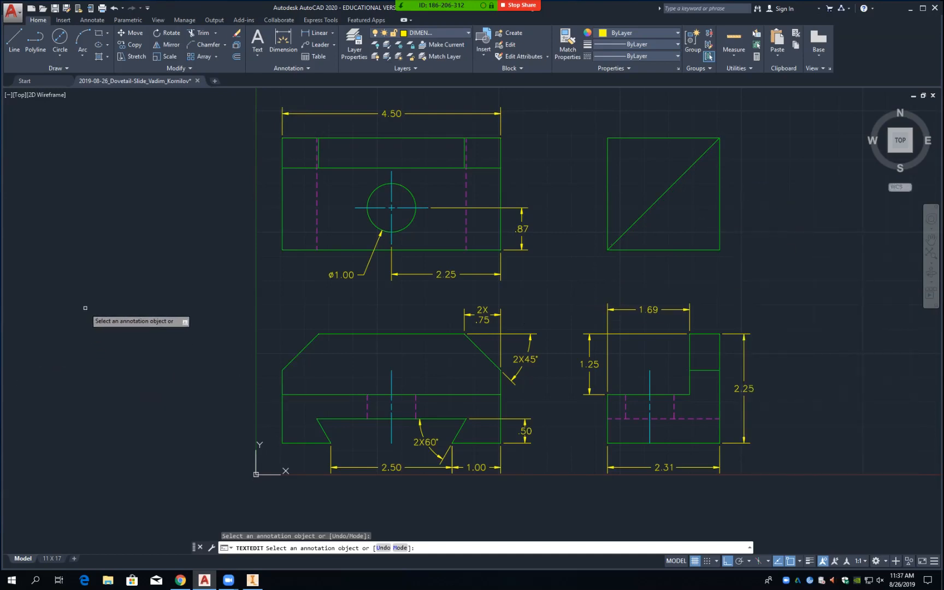
key(ctrl+s)
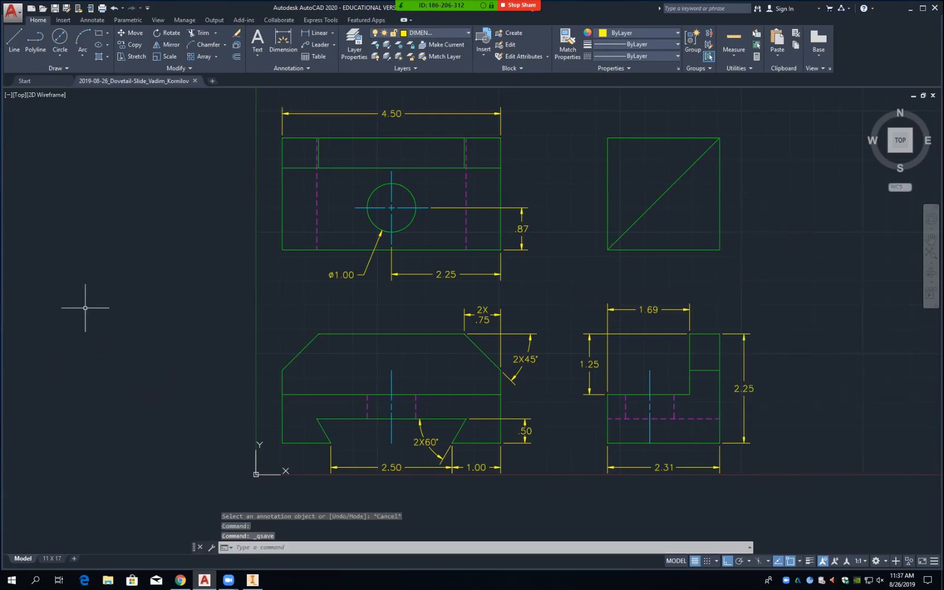
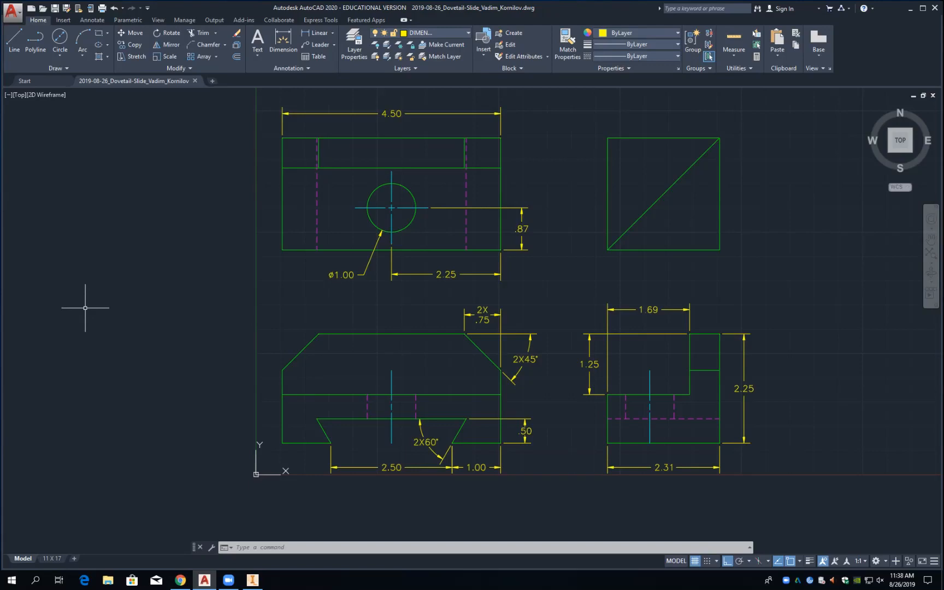
Step: Shift the 1.25 dimension text in the side view slightly to the left
click(592, 364)
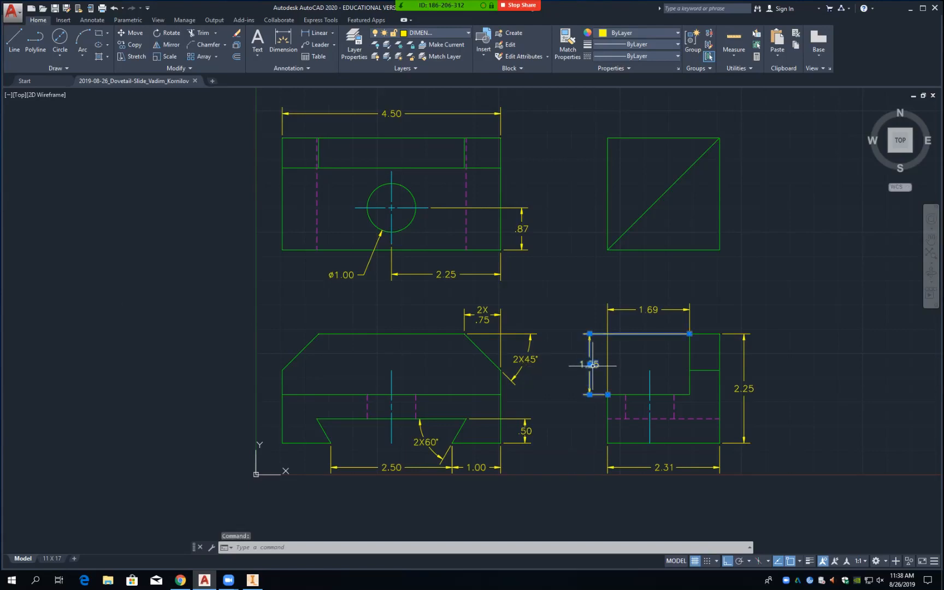
click(590, 364)
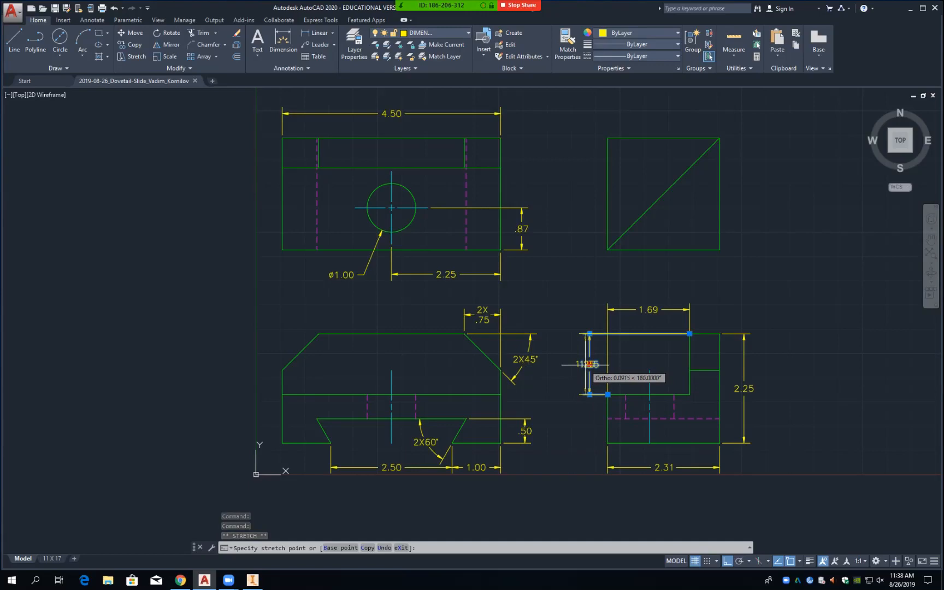
click(586, 366)
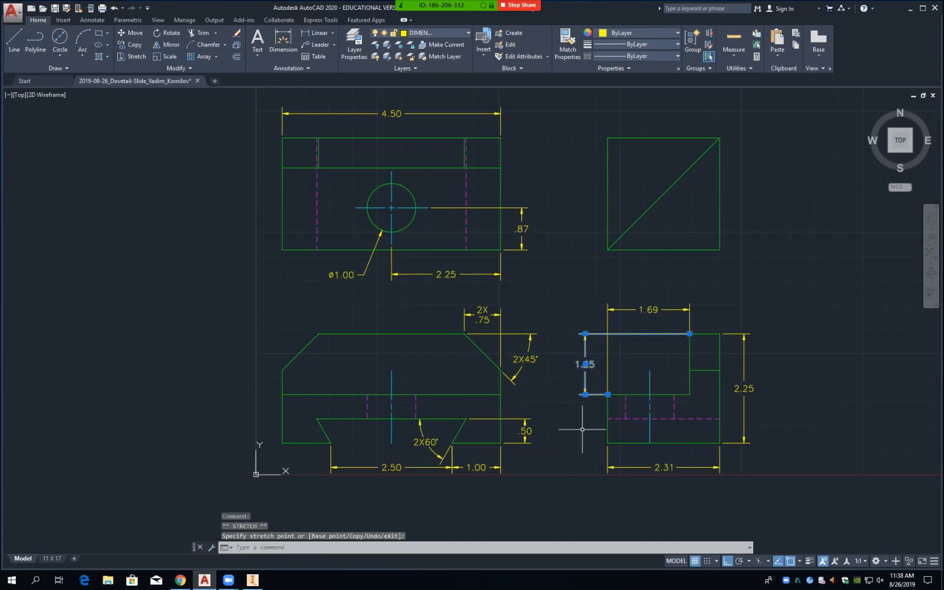
key(Escape)
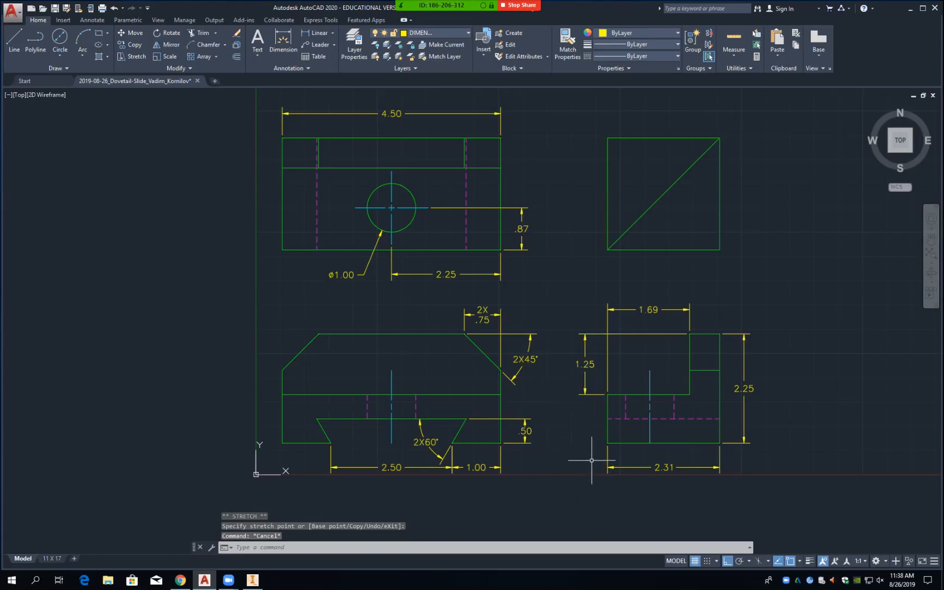
Step: Reselect the 1.25 dimension text, cancel further repositioning, and save the drawing
click(583, 363)
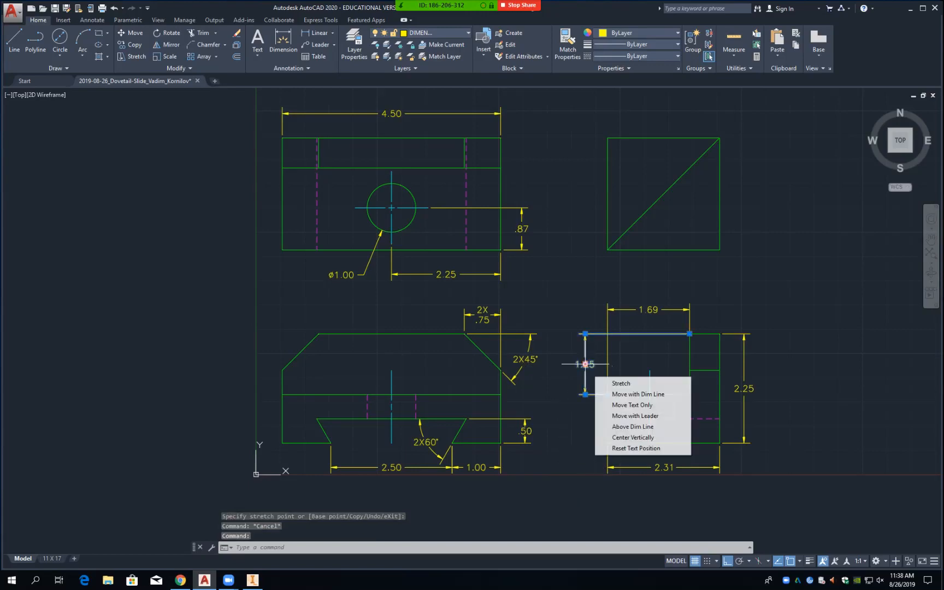
click(585, 365)
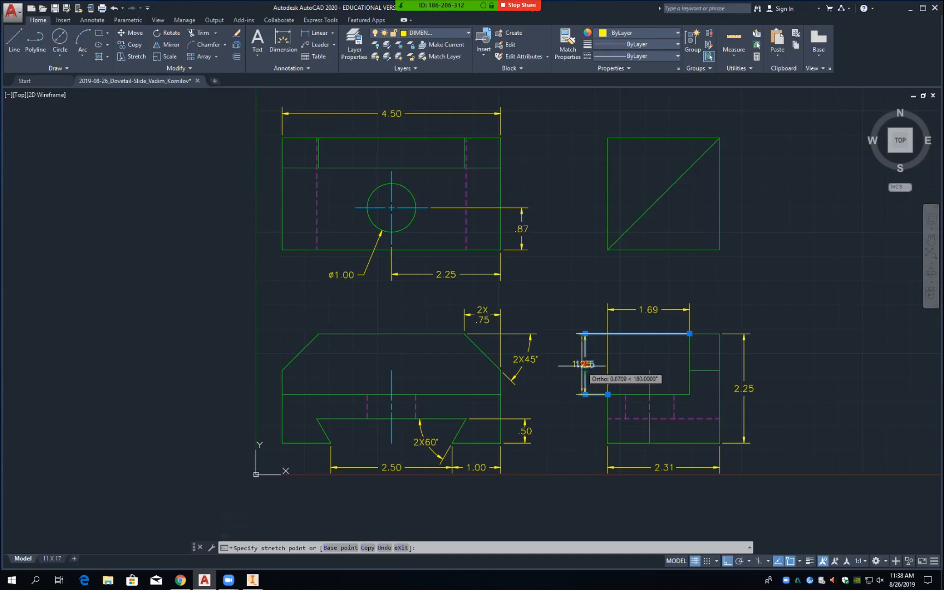
right_click(583, 365)
key(Escape)
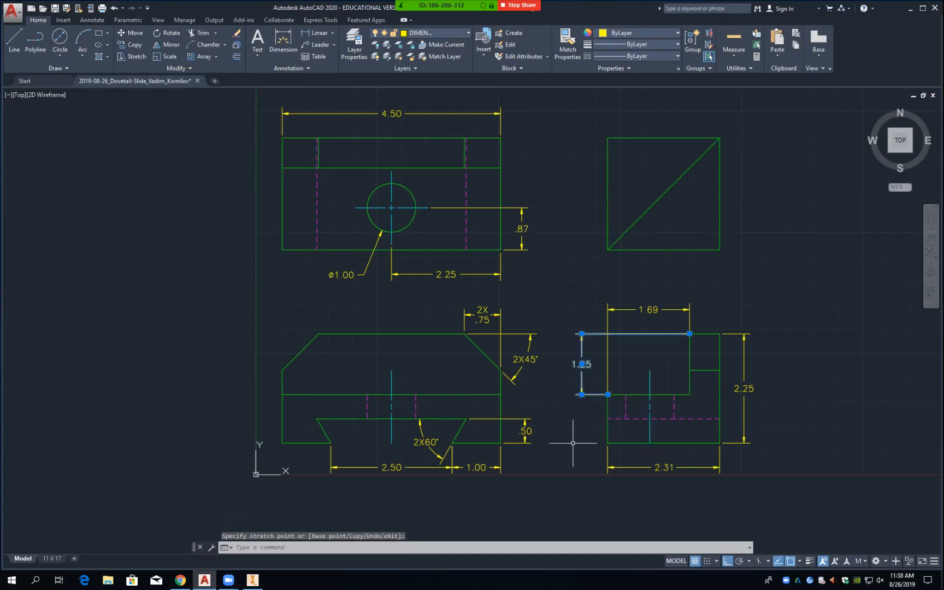
key(Escape)
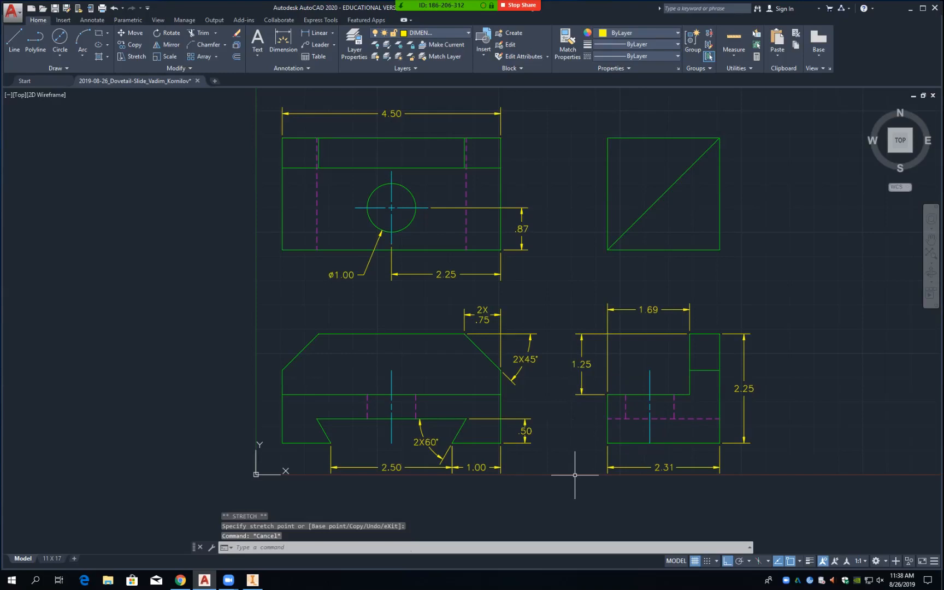
key(ctrl+s)
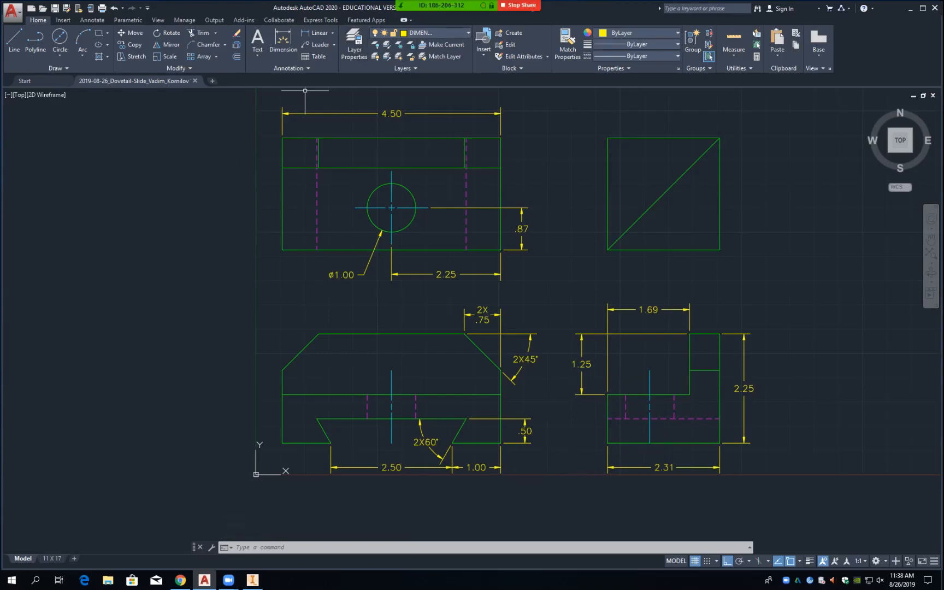
Step: Make OBJECT the current layer and draw a vertical line up from the dovetail's lower-left corner
click(437, 33)
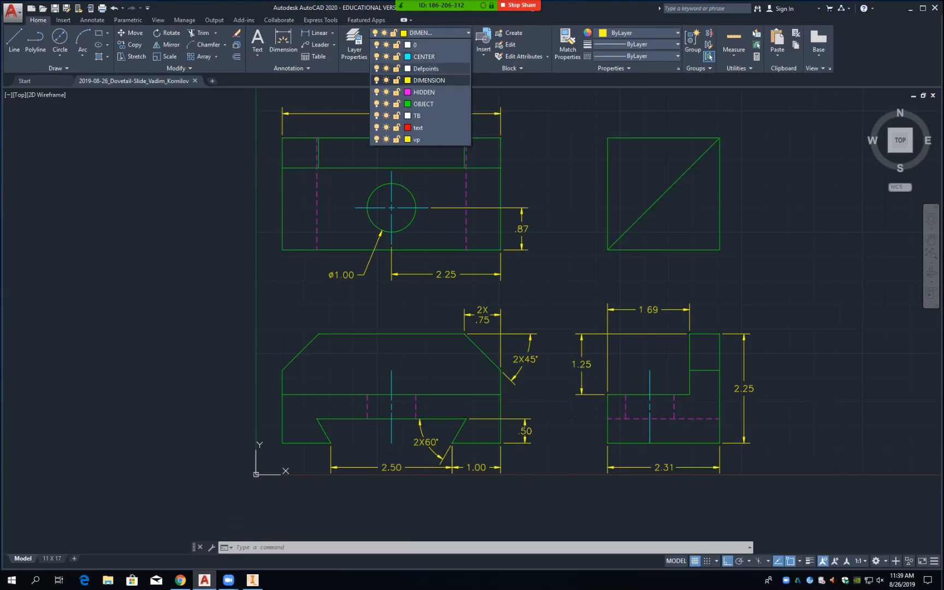
click(426, 104)
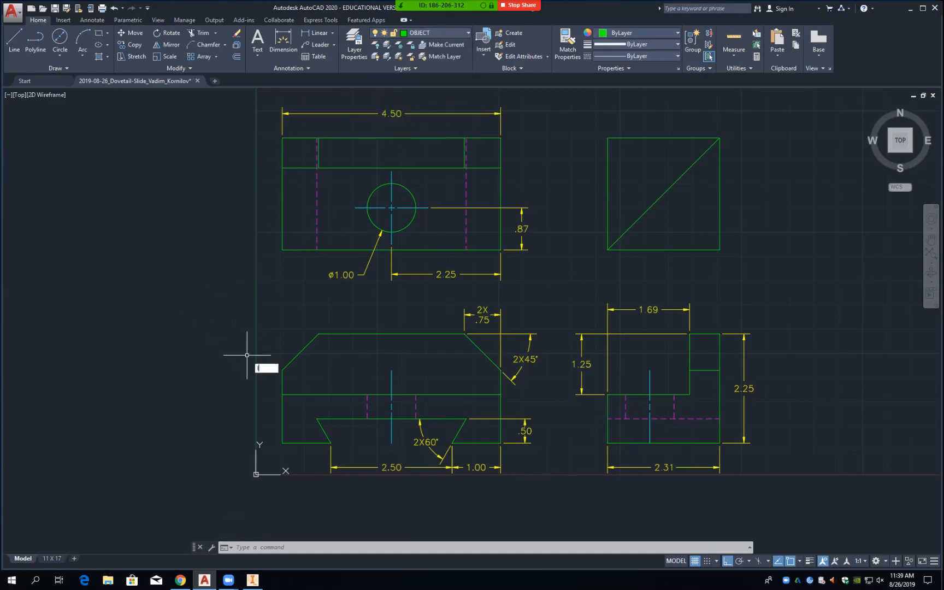
text(l)
key(Return)
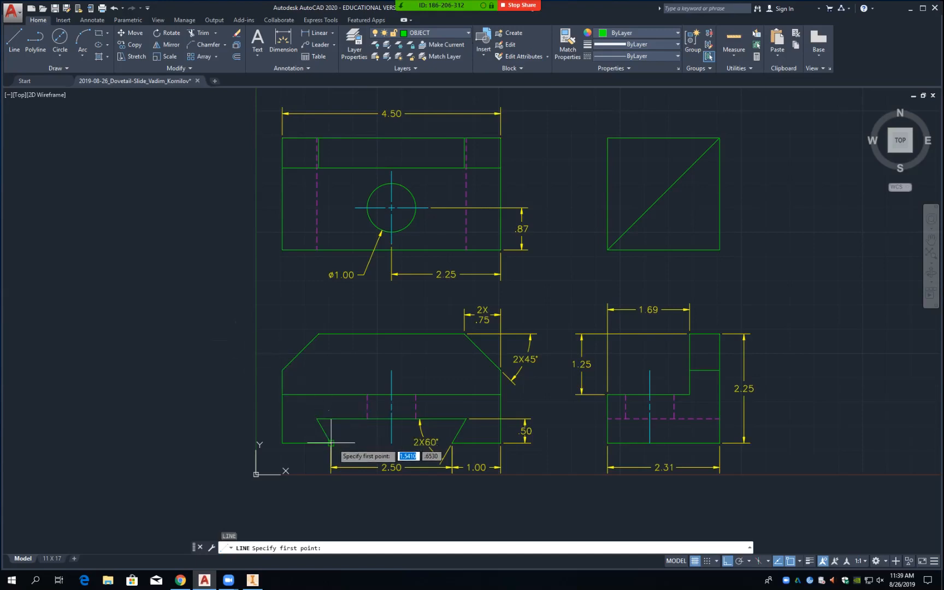
text(int)
key(Return)
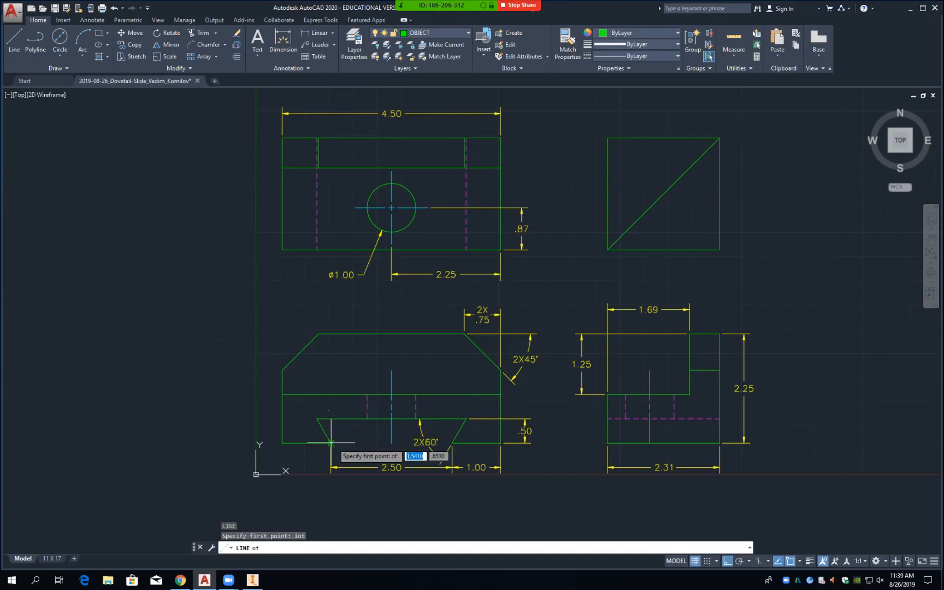
click(332, 443)
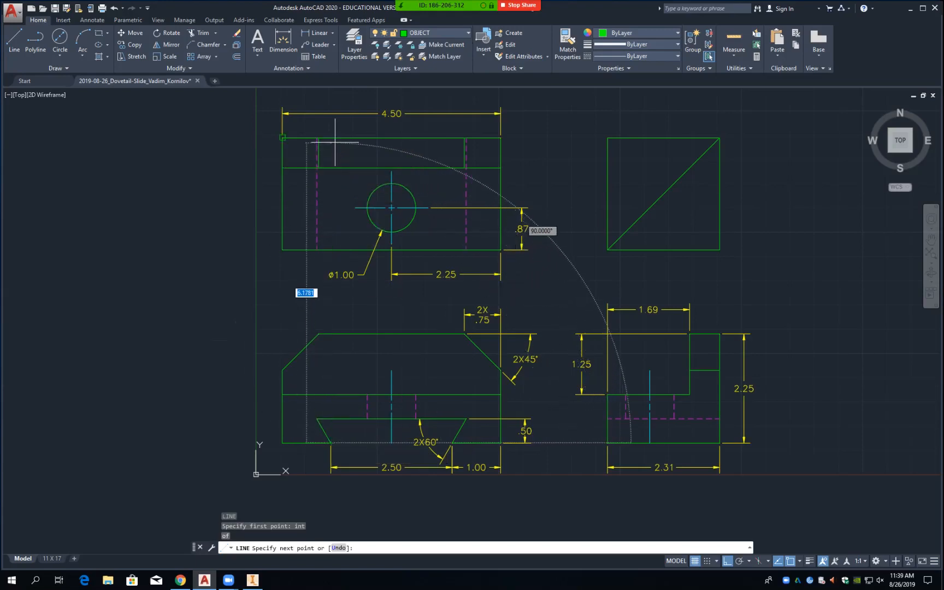
text(perp)
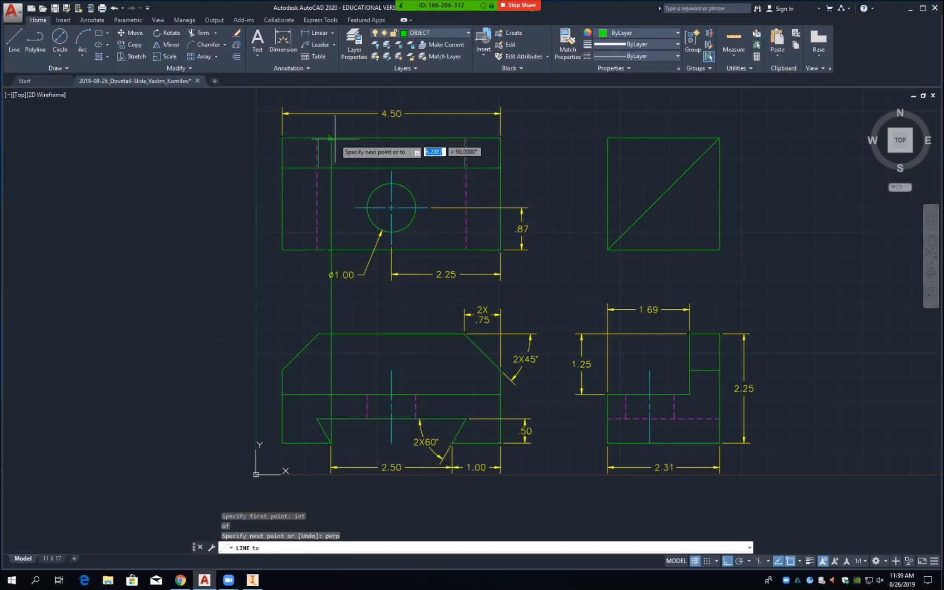
key(Return)
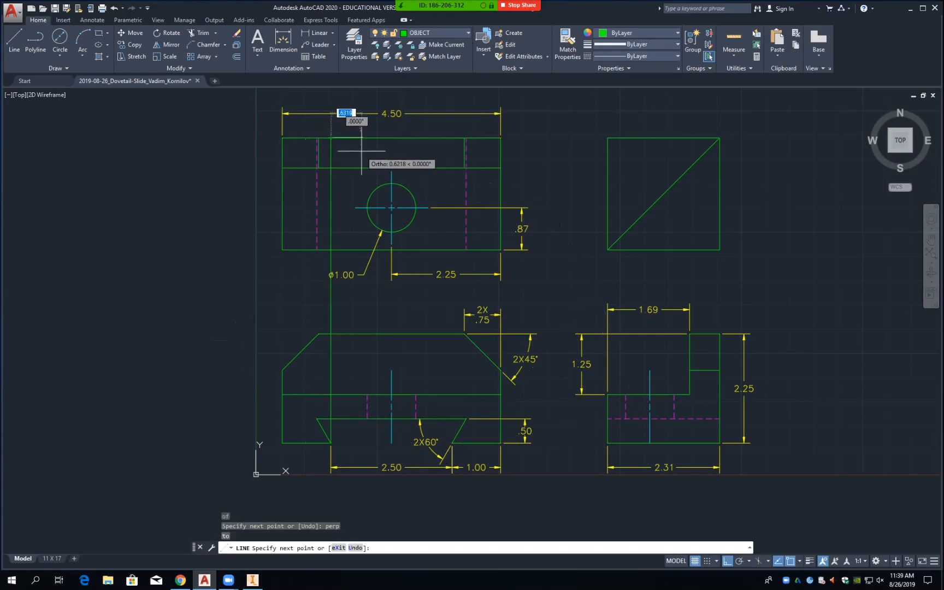
key(Return)
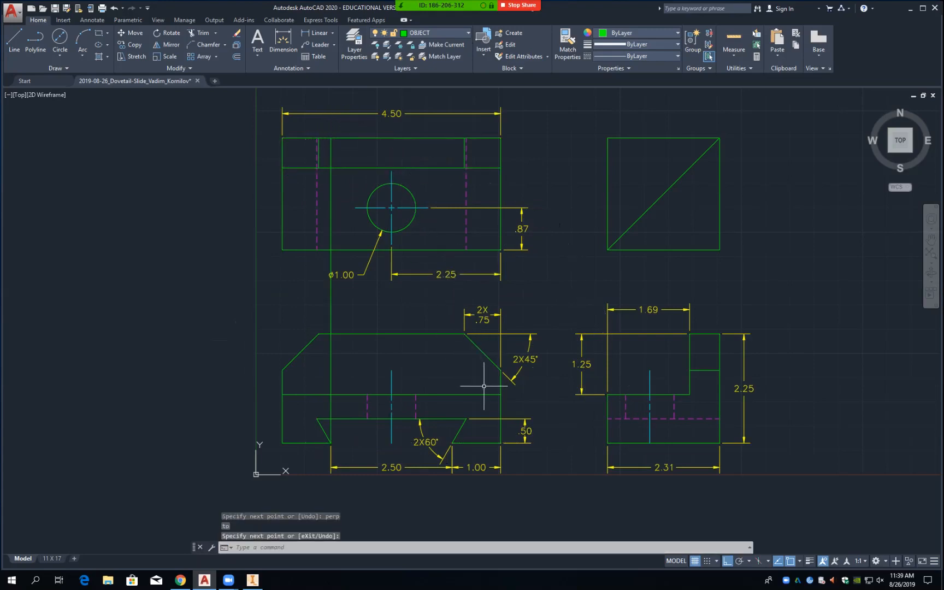
Step: Draw a second line from the dovetail's lower-right corner perpendicular to the top view's top edge
key(Return)
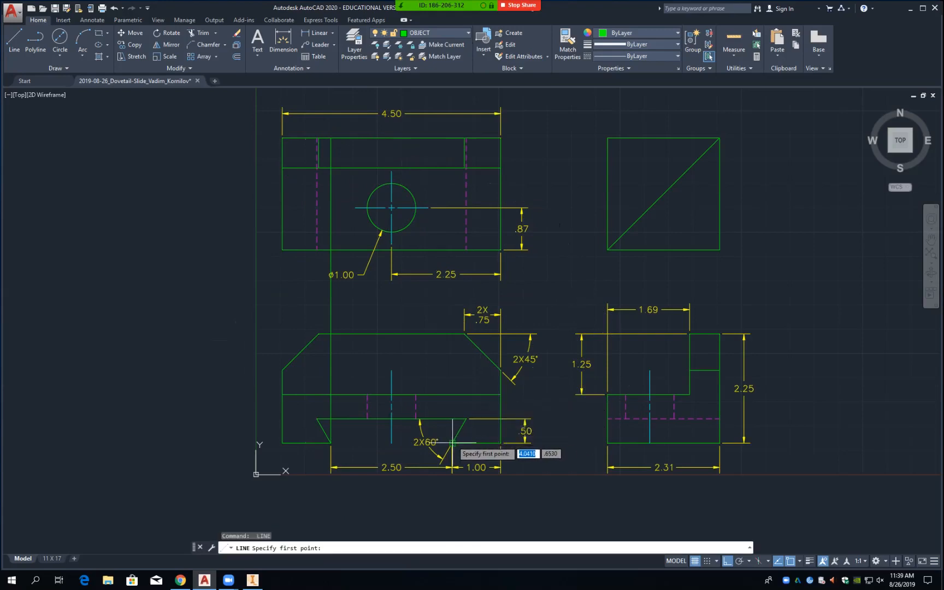
text(int)
key(Return)
click(452, 442)
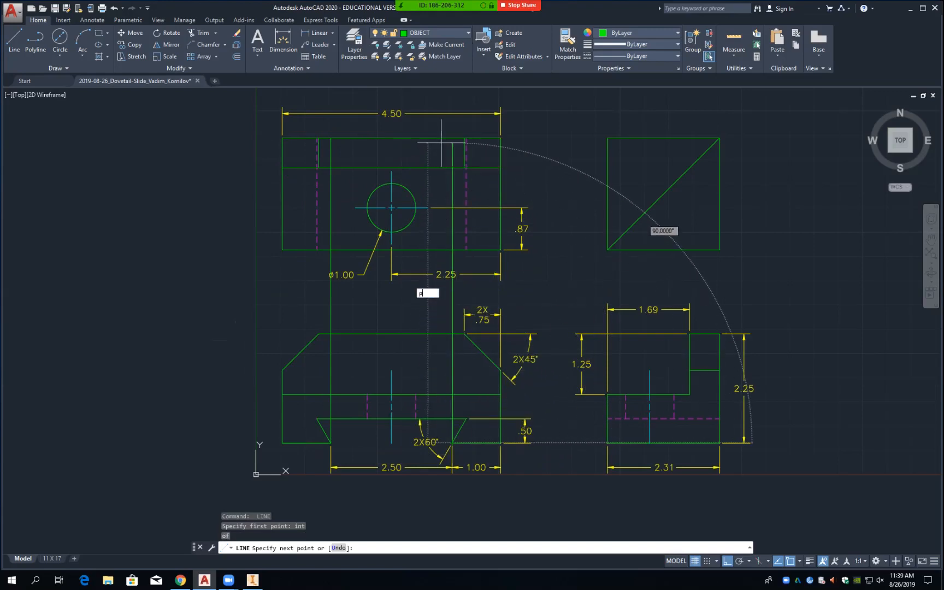
text(perp)
key(Return)
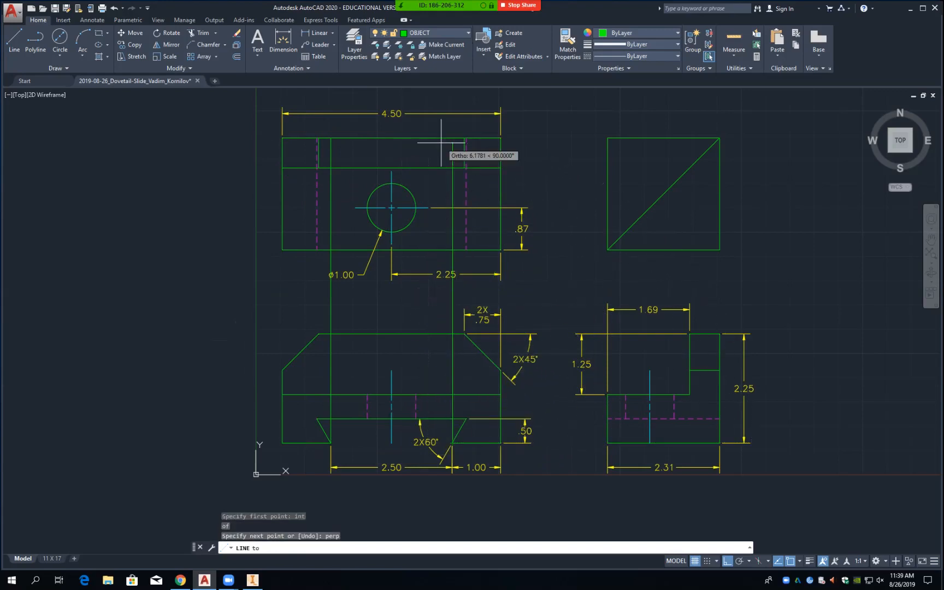
click(453, 138)
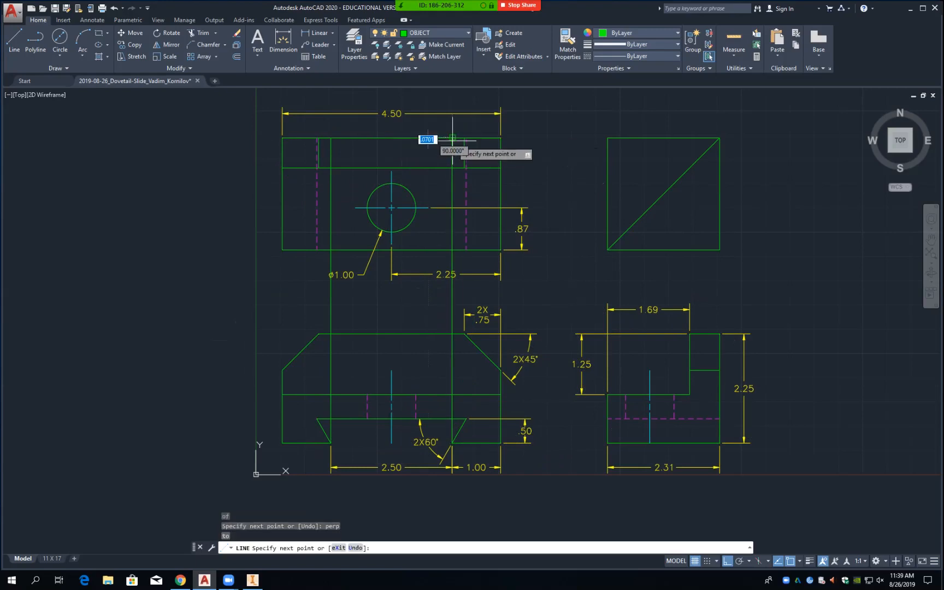
key(Return)
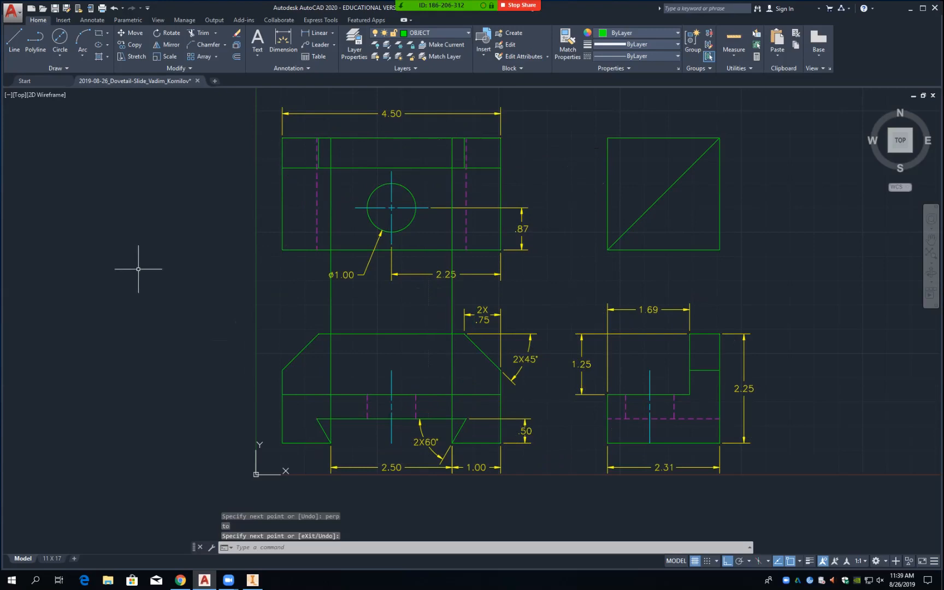
text(TR)
key(Return)
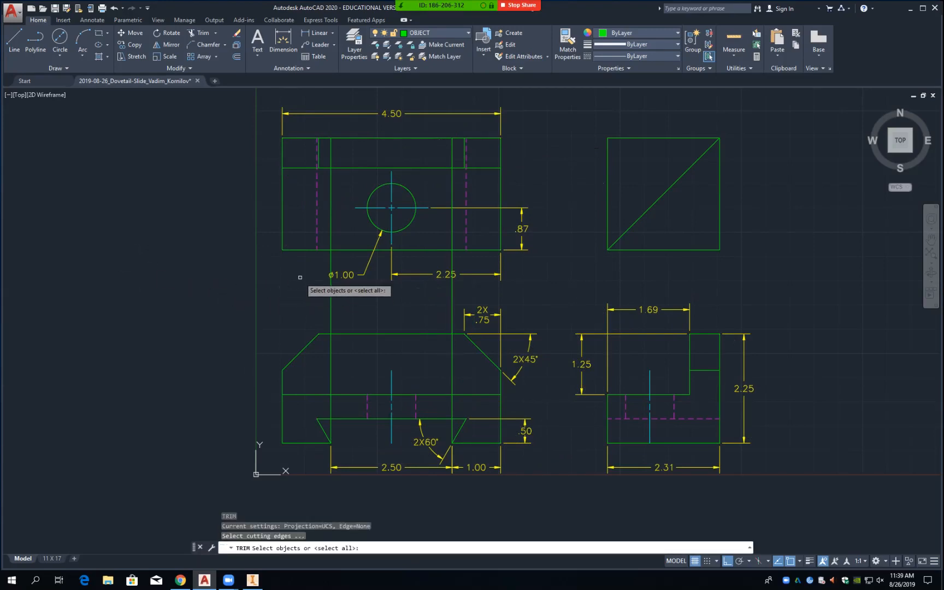
Step: Pick the top view's bottom edge and the base's bottom edges as trim cutting edges
click(293, 248)
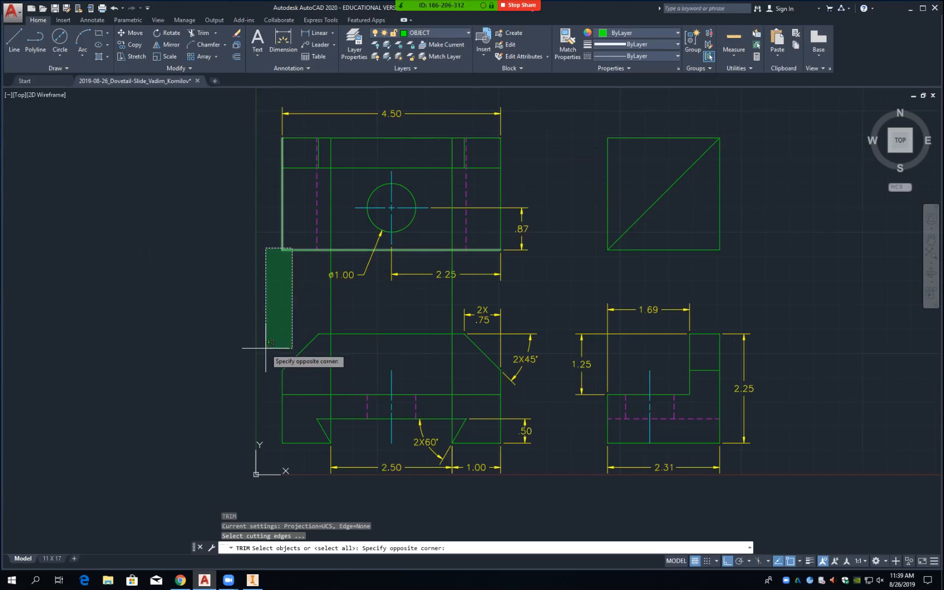
click(300, 268)
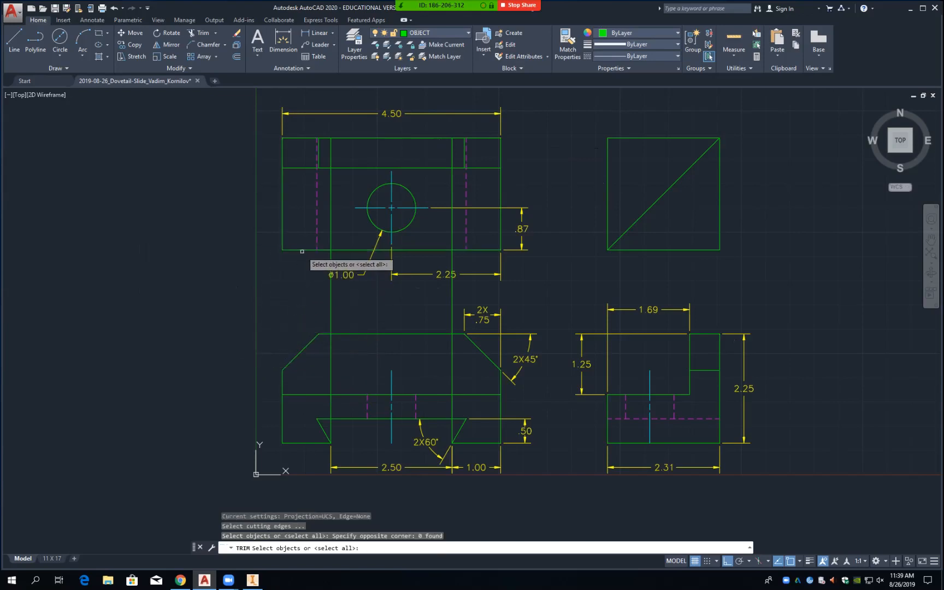
click(302, 249)
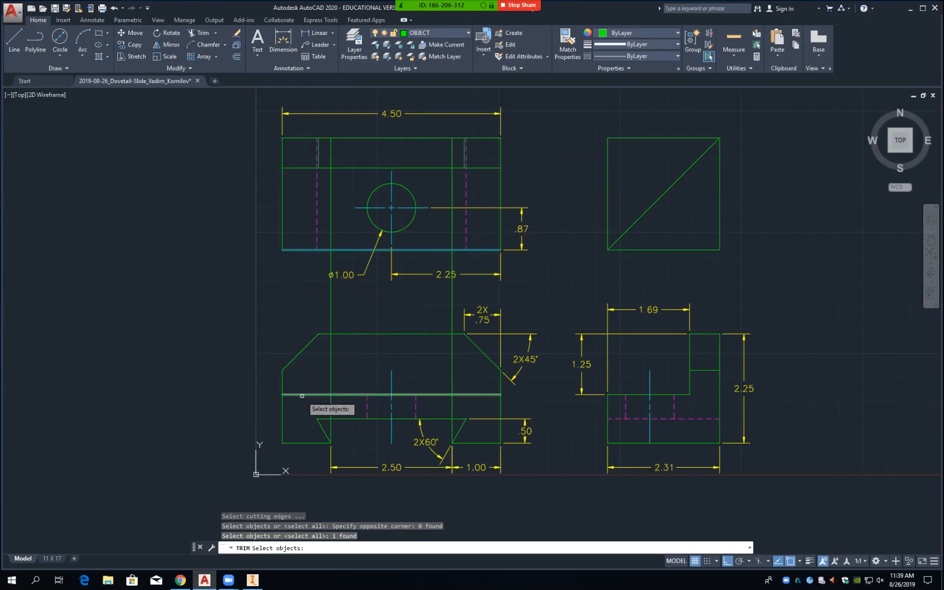
click(320, 444)
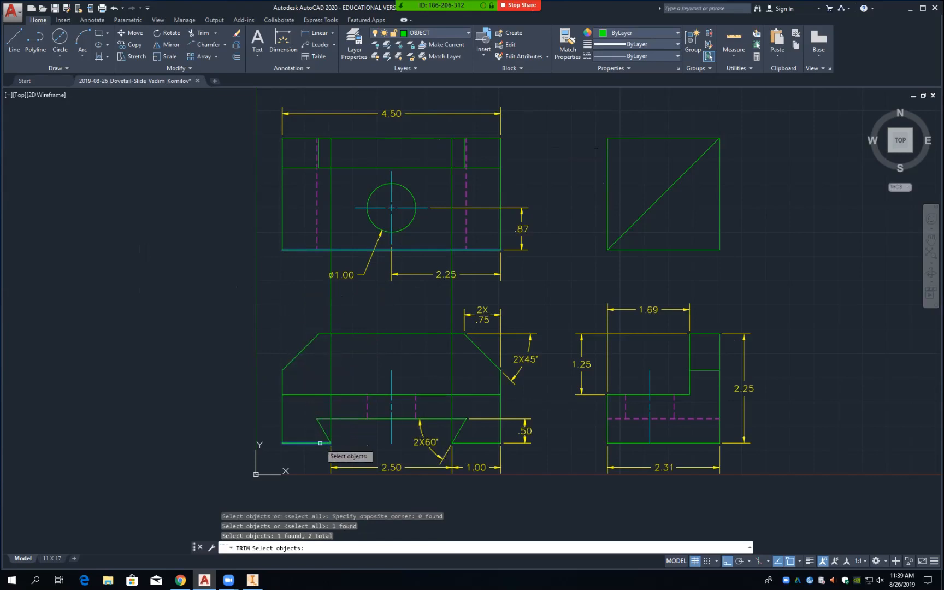
click(476, 442)
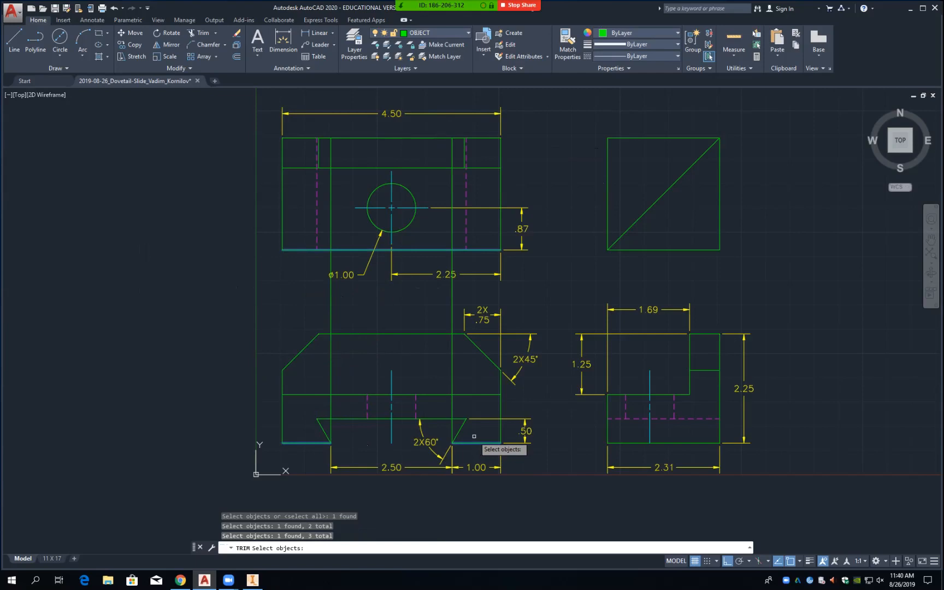
key(Return)
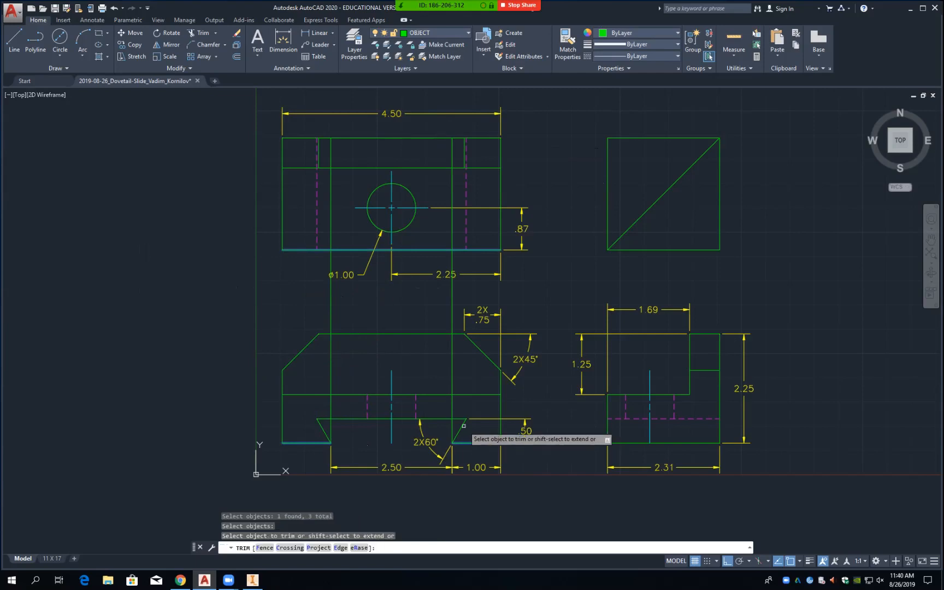
Step: Trim both projection lines out of the front view, leaving them only in the top view
click(454, 408)
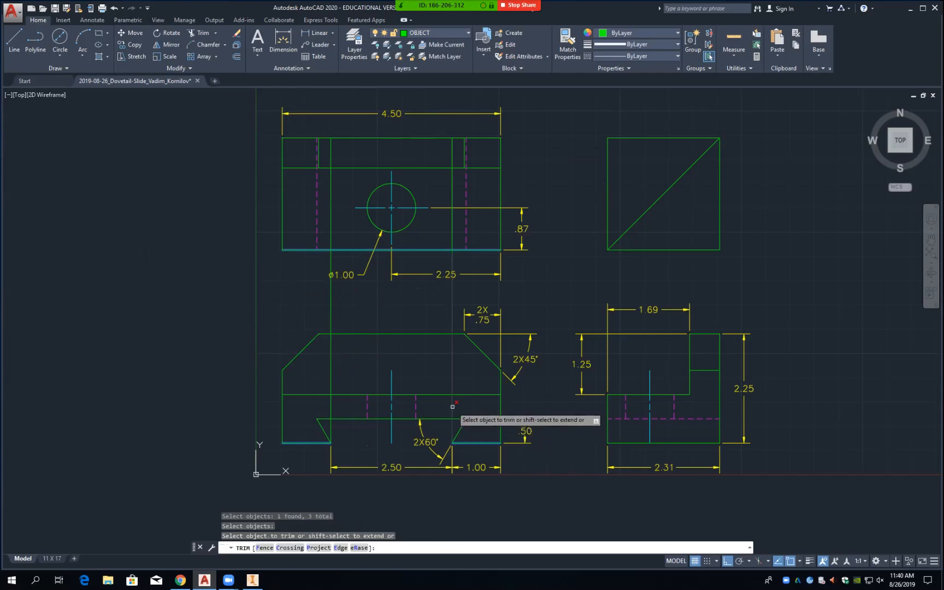
click(332, 400)
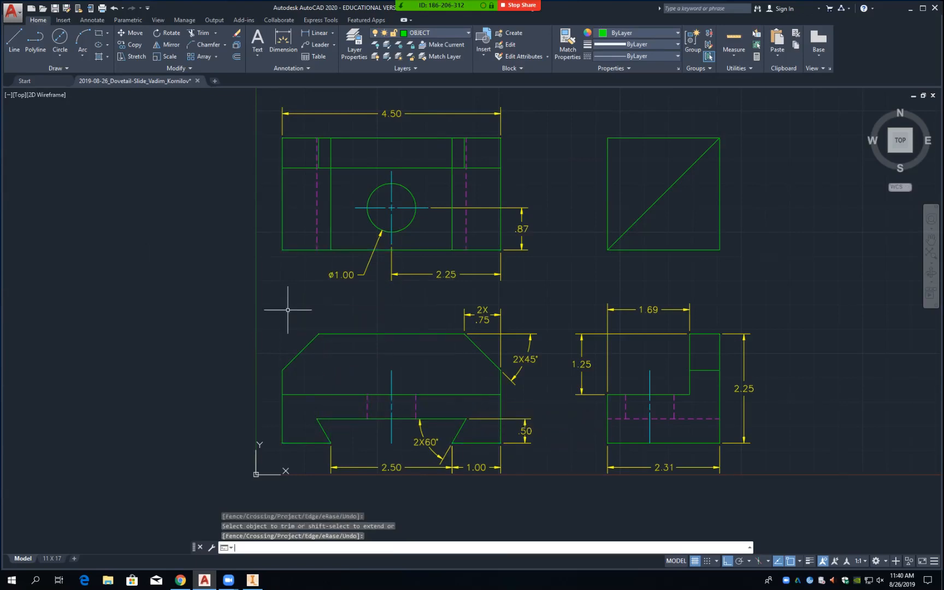
key(Return)
click(332, 239)
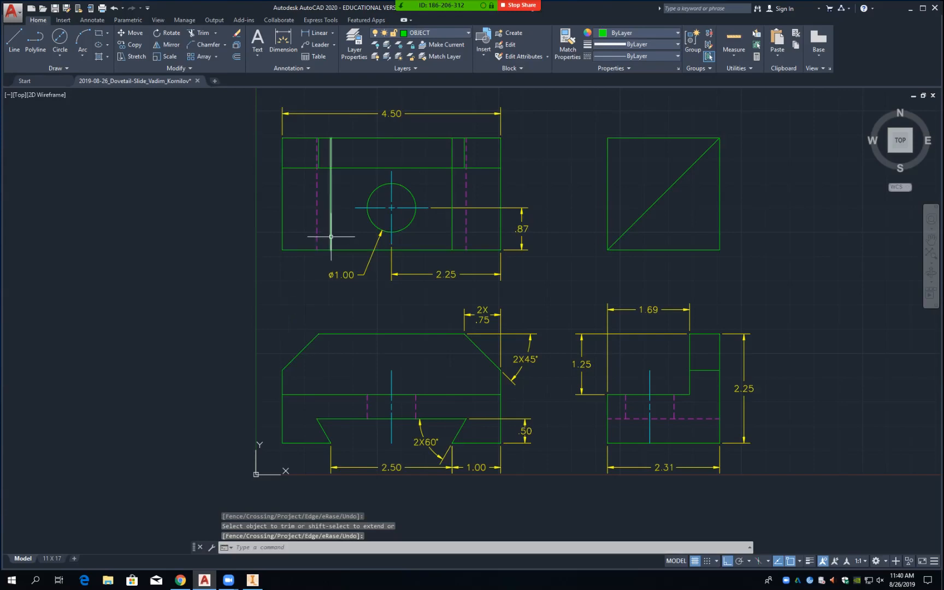
Step: Put both top-view vertical lines on the HIDDEN layer, save, and switch to the 11 X 17 layout
click(454, 237)
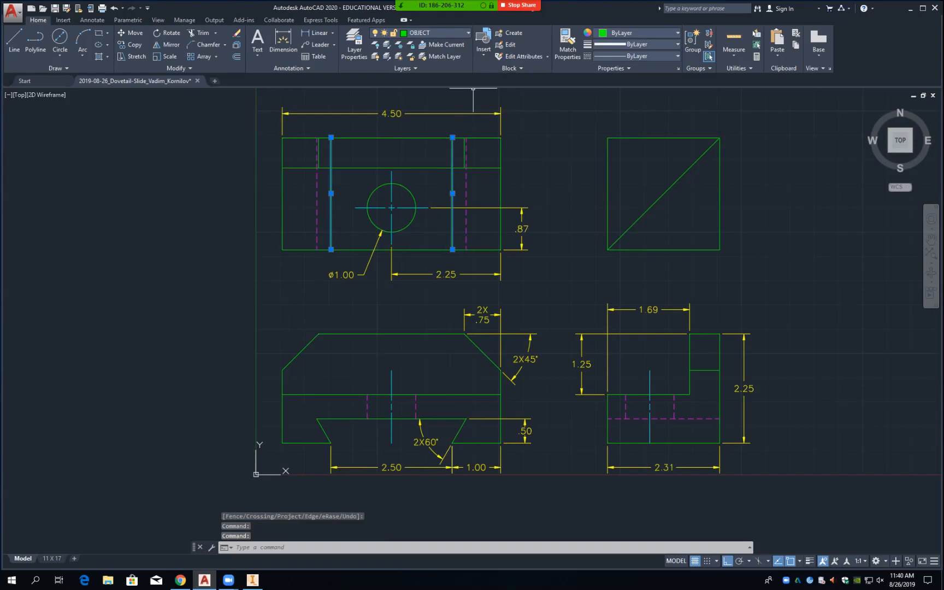
click(465, 33)
click(423, 92)
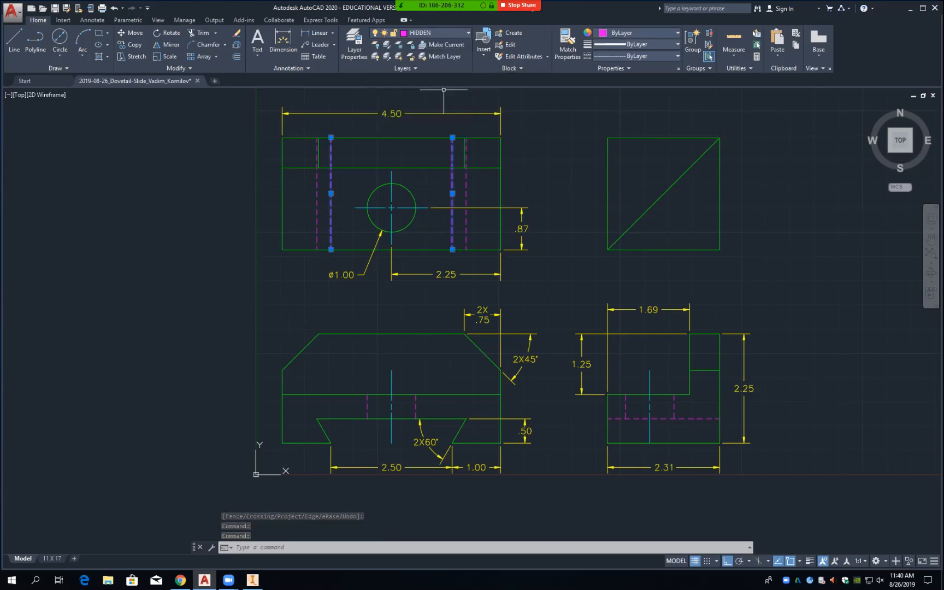
key(Escape)
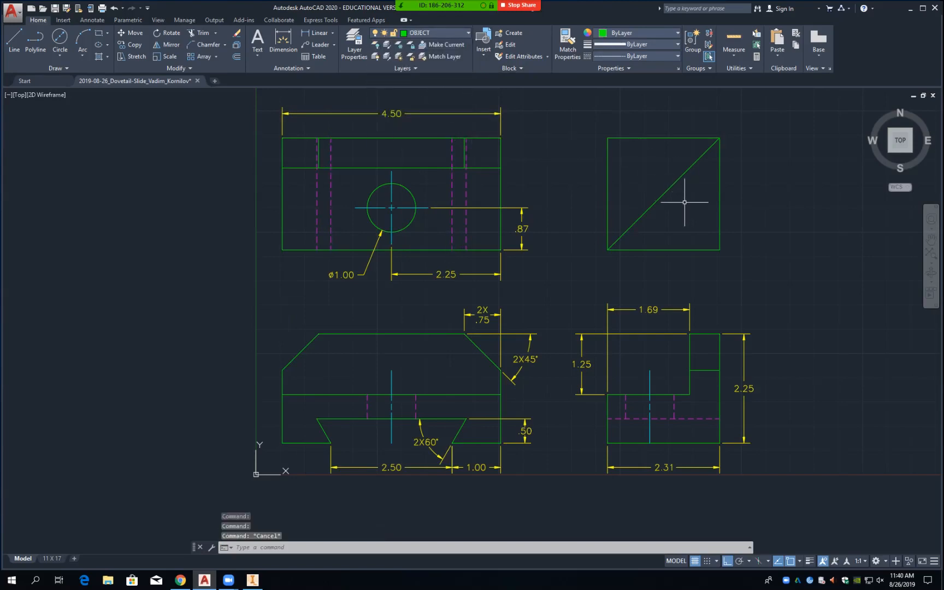
key(ctrl+s)
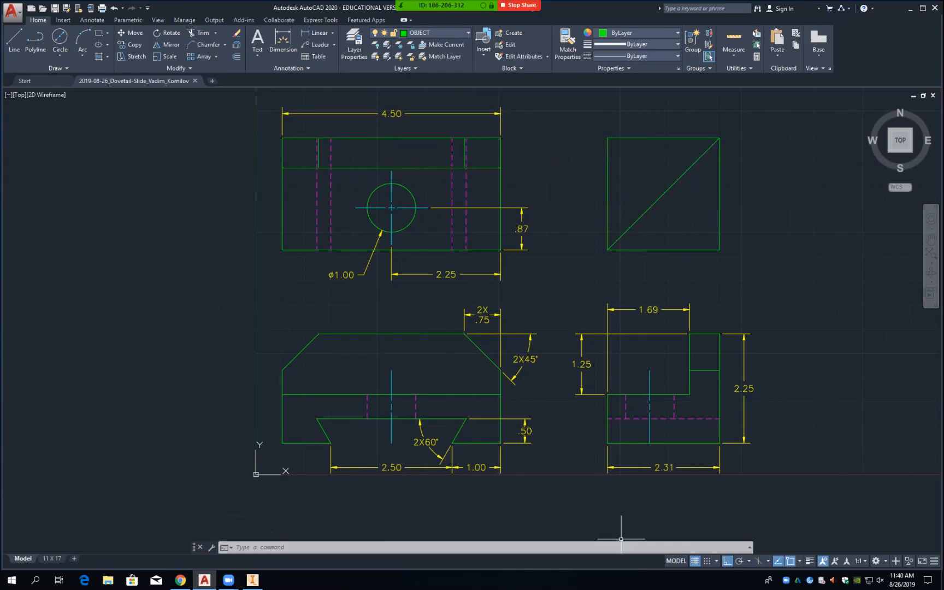
click(676, 561)
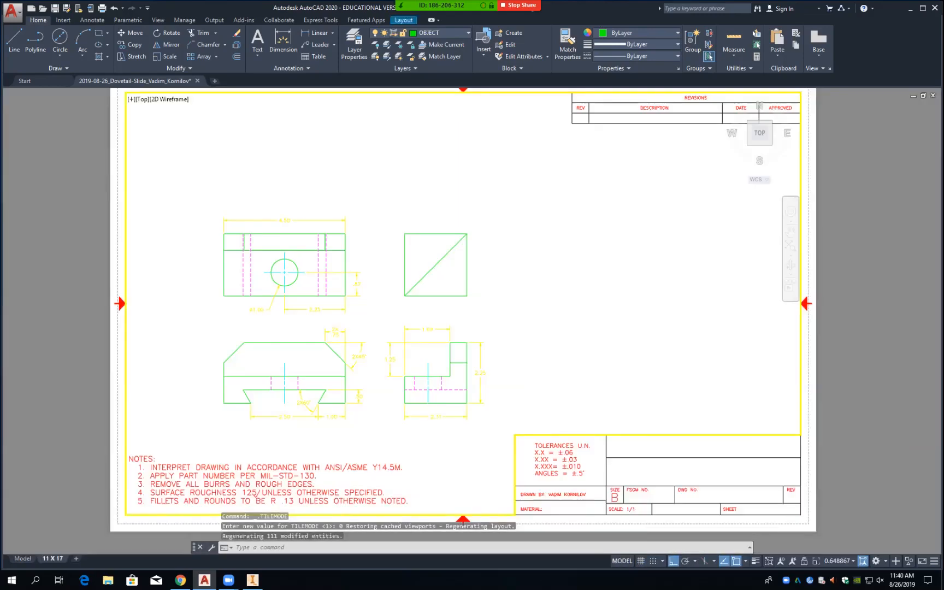
click(622, 561)
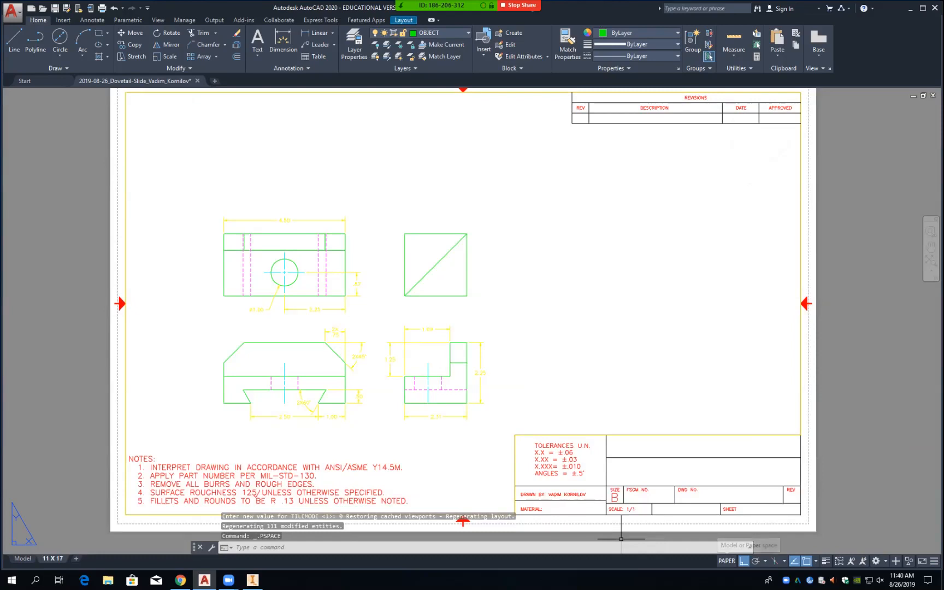
Step: Set the layout viewport scale to 1:1, recentre the views, and return to the Model tab
click(727, 561)
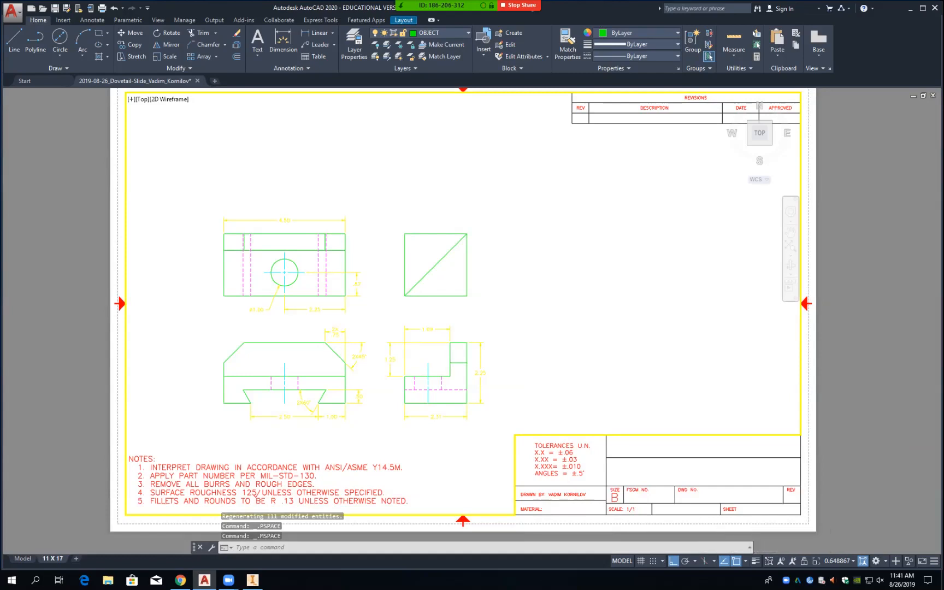
click(839, 561)
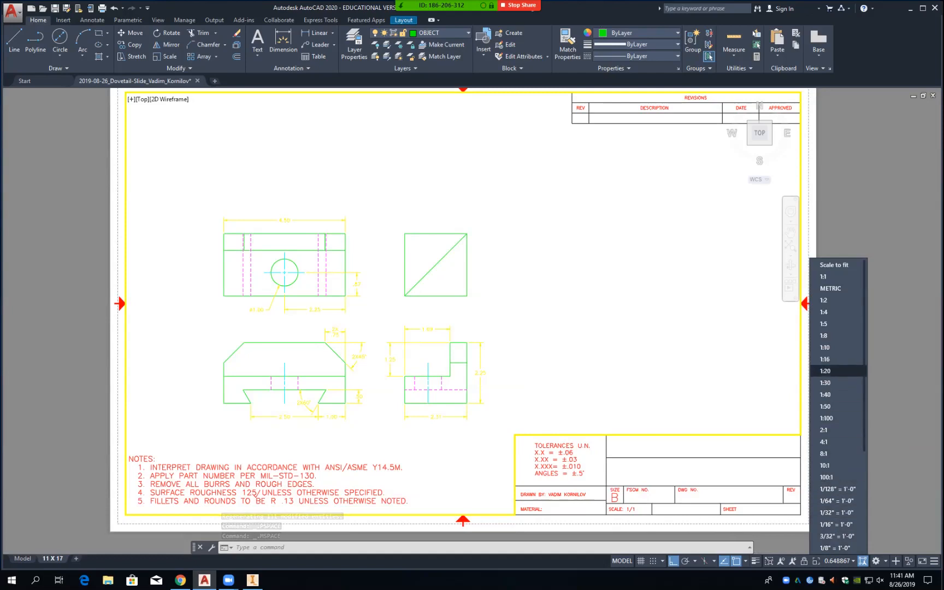
click(826, 276)
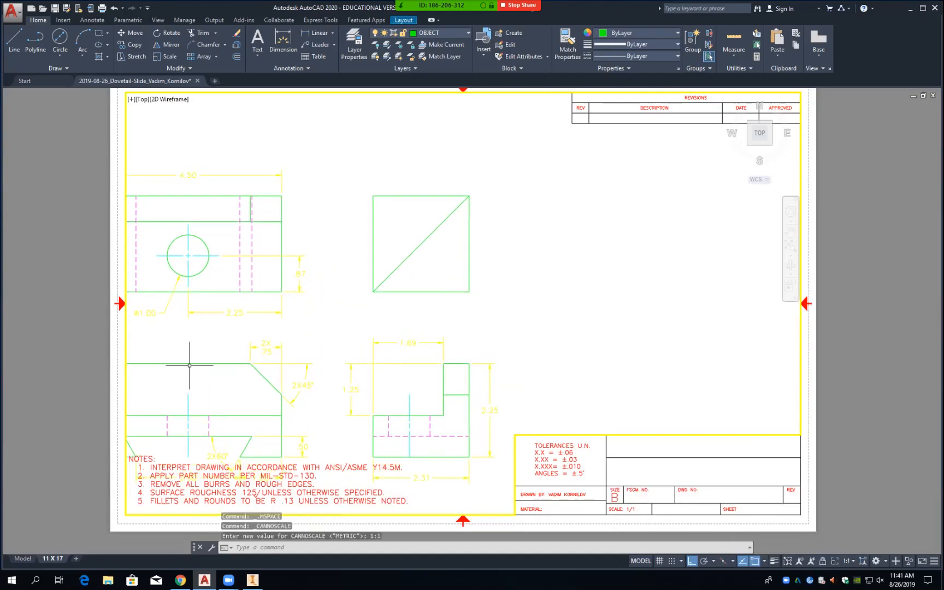
mouse_move(308, 321)
middle_down()
mouse_move(407, 272)
mouse_move(415, 255)
middle_up()
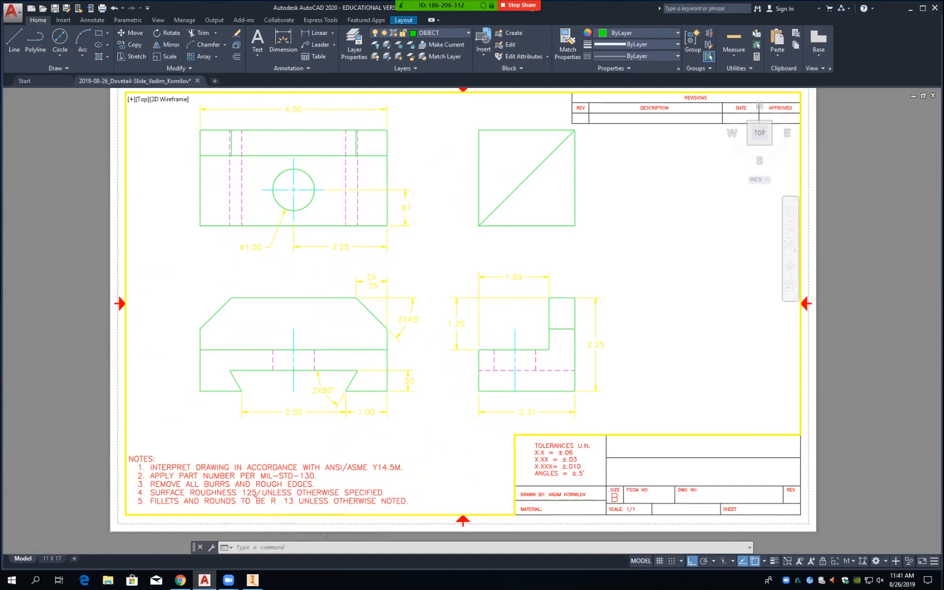
click(22, 559)
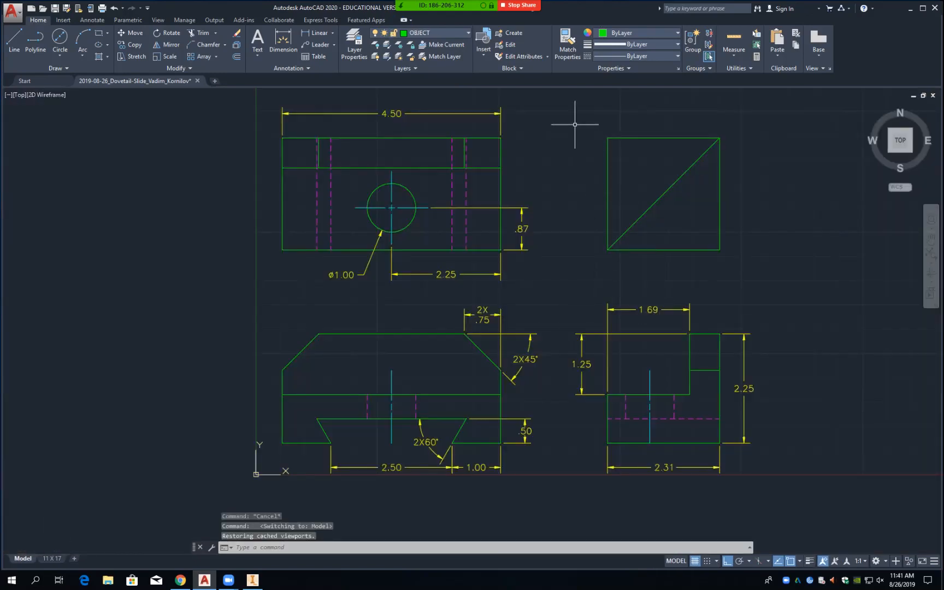
Step: Erase the square-with-diagonal view at the upper right using E
text(e)
key(Return)
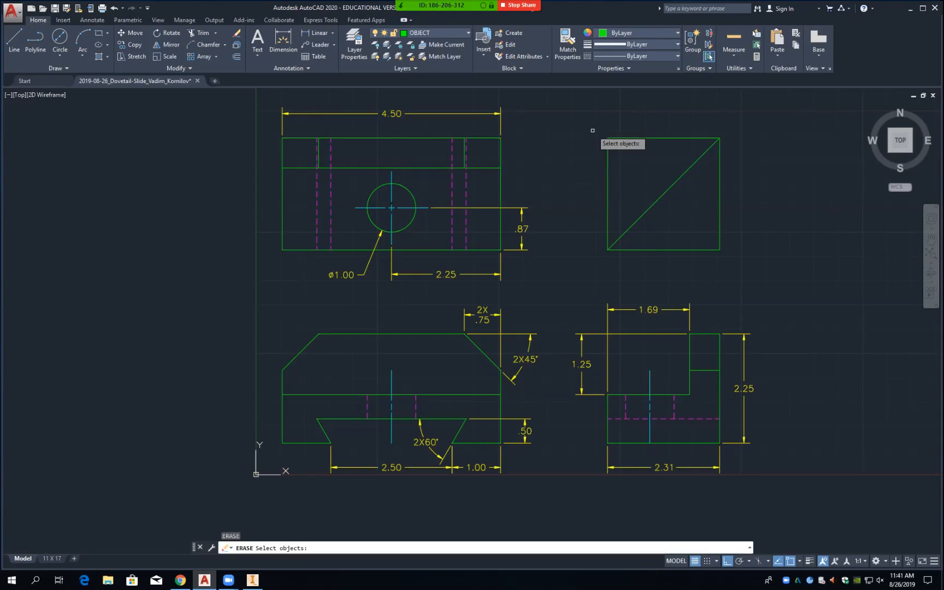
click(593, 124)
click(741, 266)
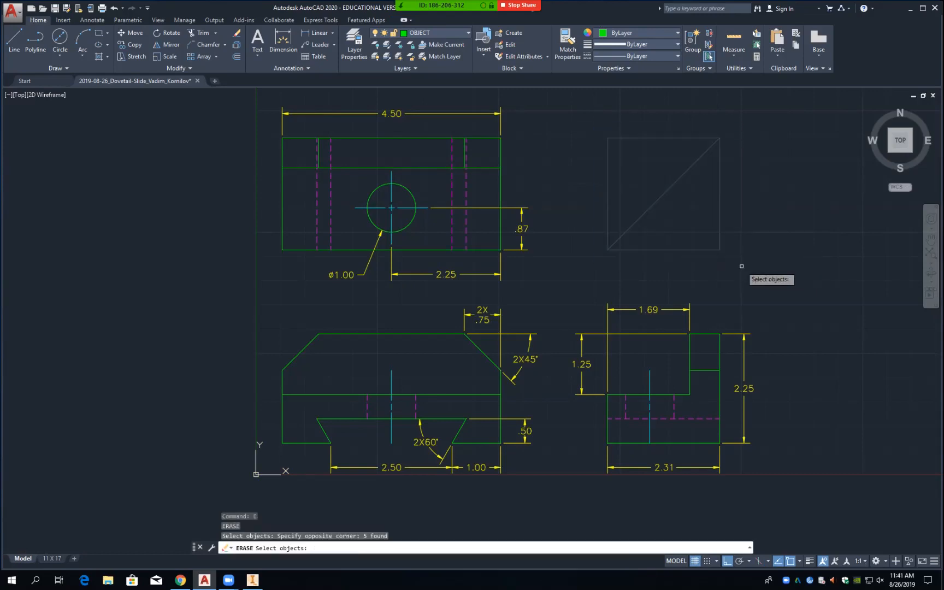
key(Return)
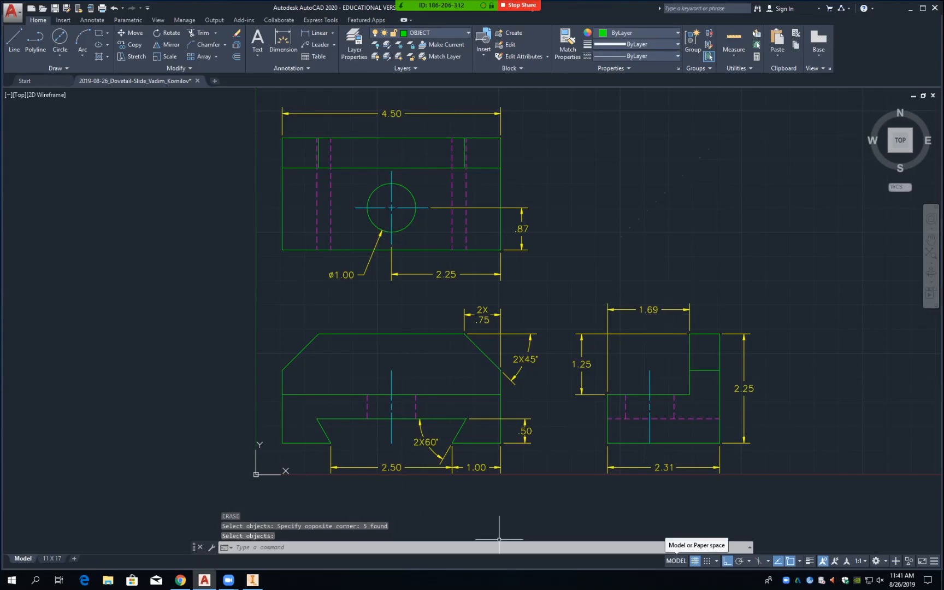
Step: Show the 11 X 17 layout and nudge the views into place within the viewport
click(676, 561)
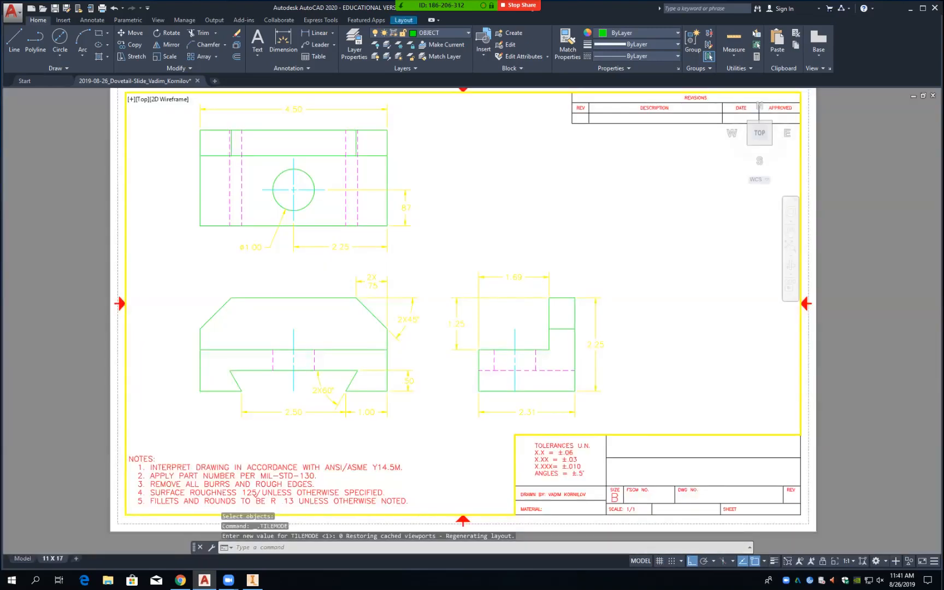
middle_drag(363, 345, 434, 348)
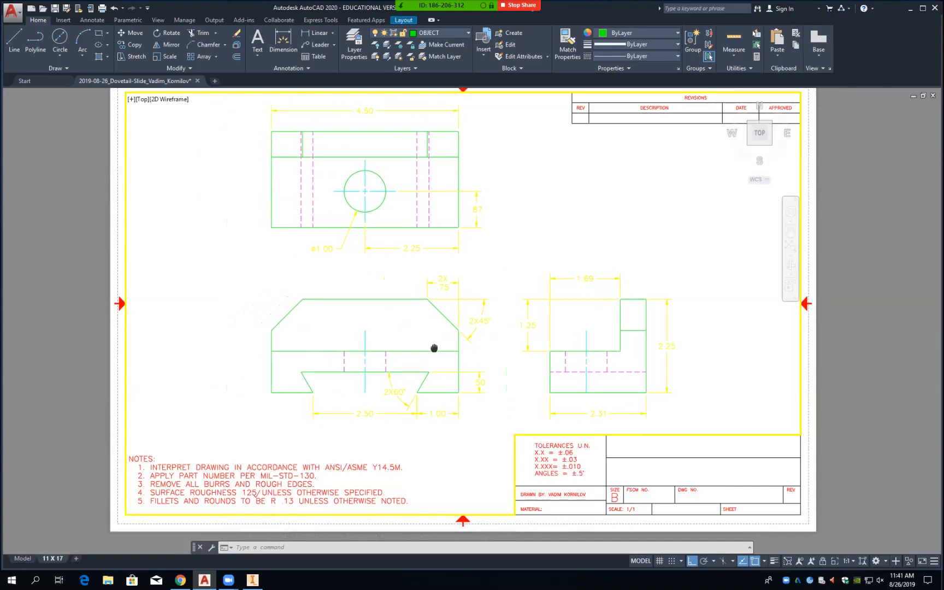
middle_drag(434, 348, 434, 347)
Step: Select the multiline text tool and switch to working on the paper
click(257, 39)
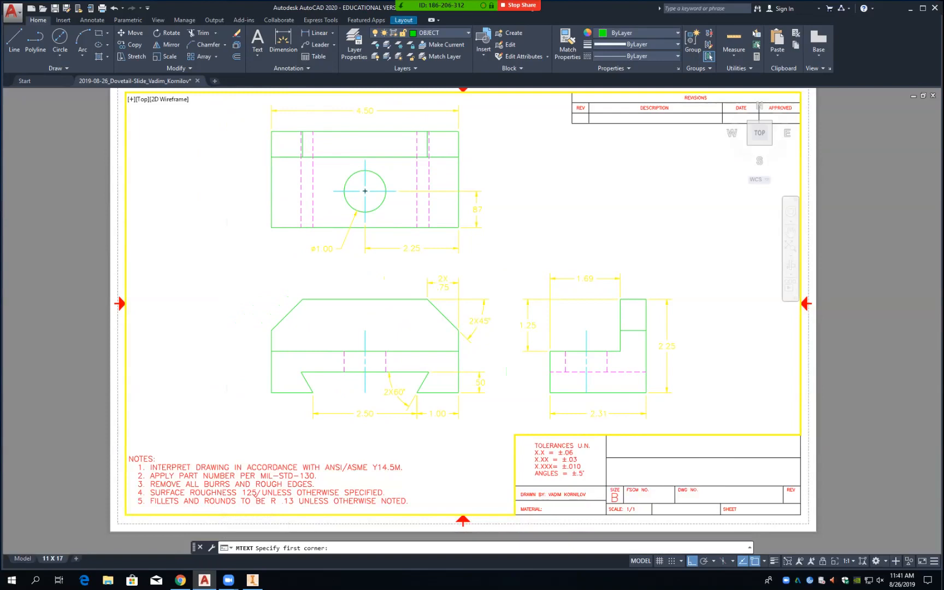
click(257, 54)
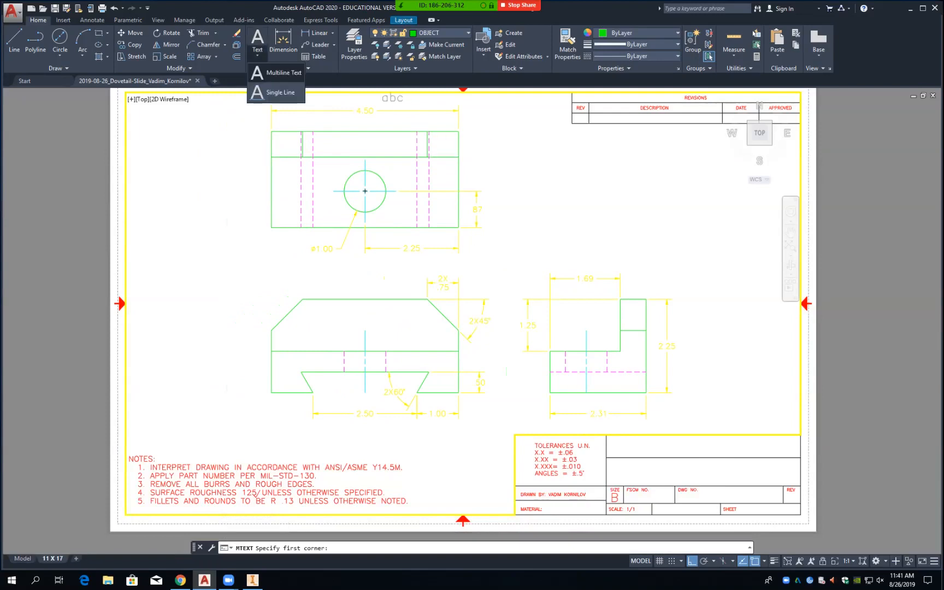
click(280, 73)
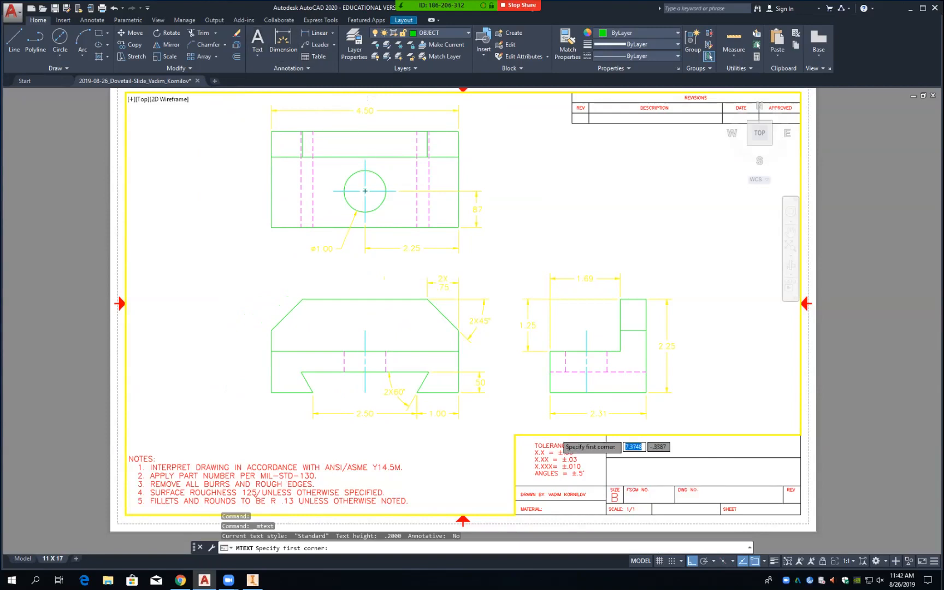
double_click(640, 539)
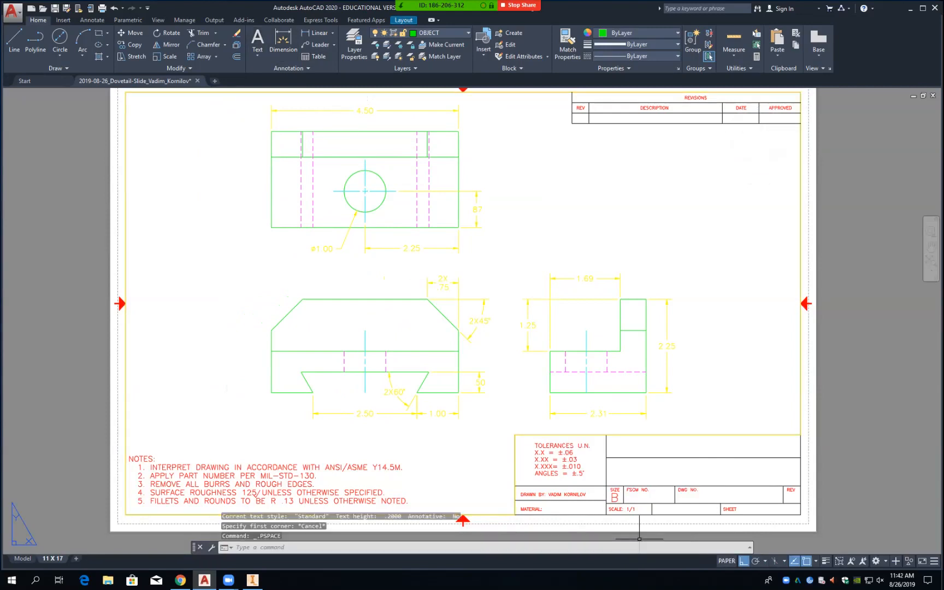
Step: Write 'DOVETAIL SLIDE' centred in the title block's title cell
click(258, 39)
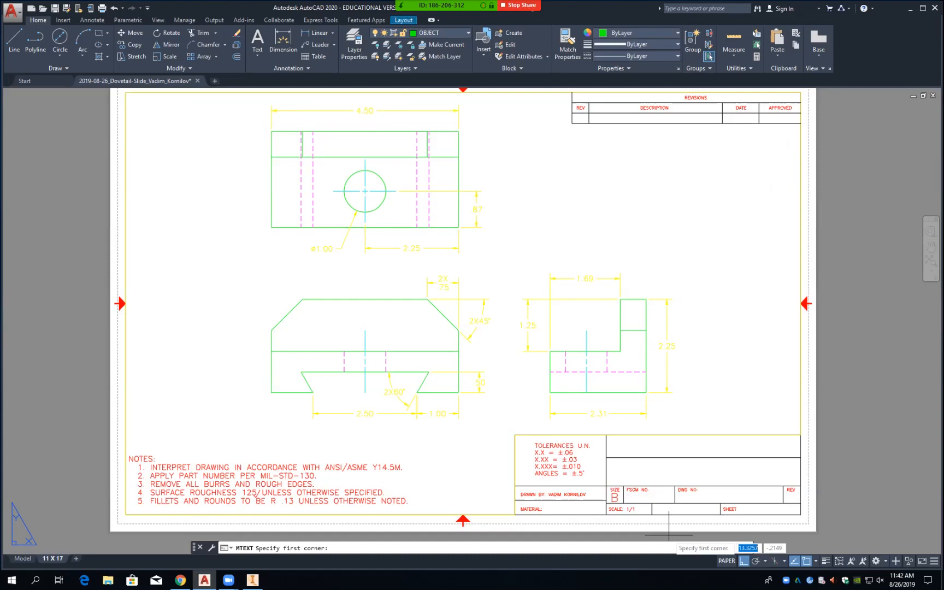
click(607, 457)
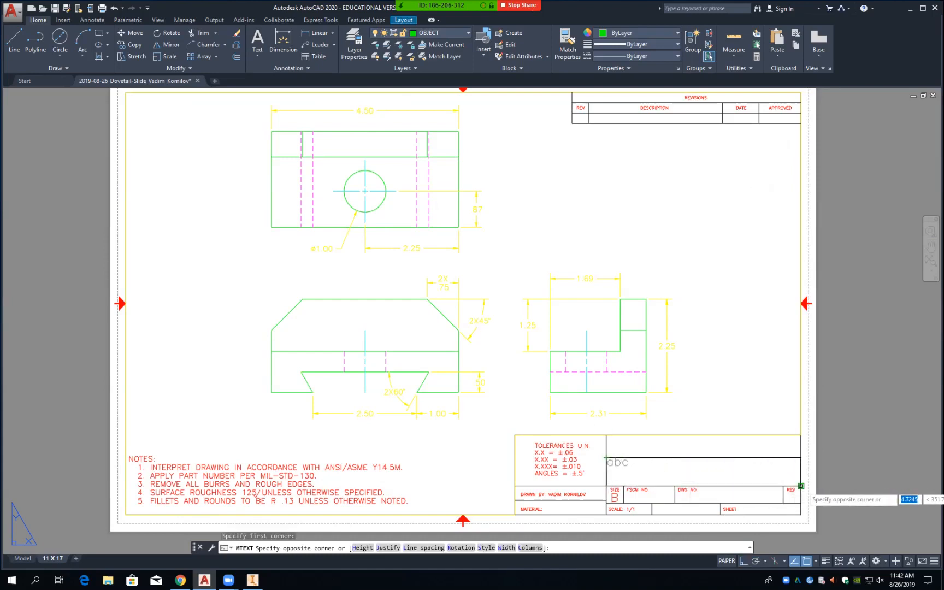
click(802, 486)
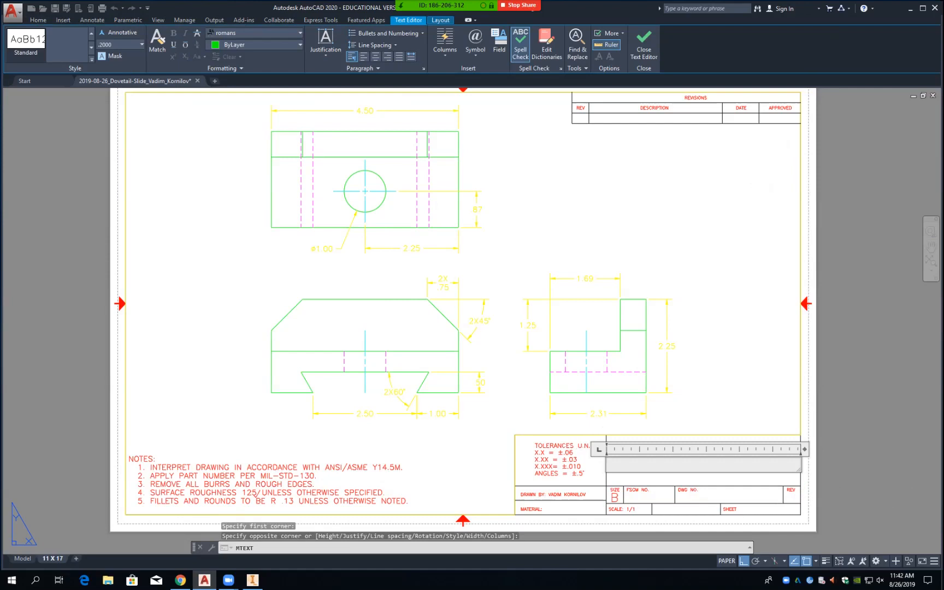
text(DOVETAIL SLIDE)
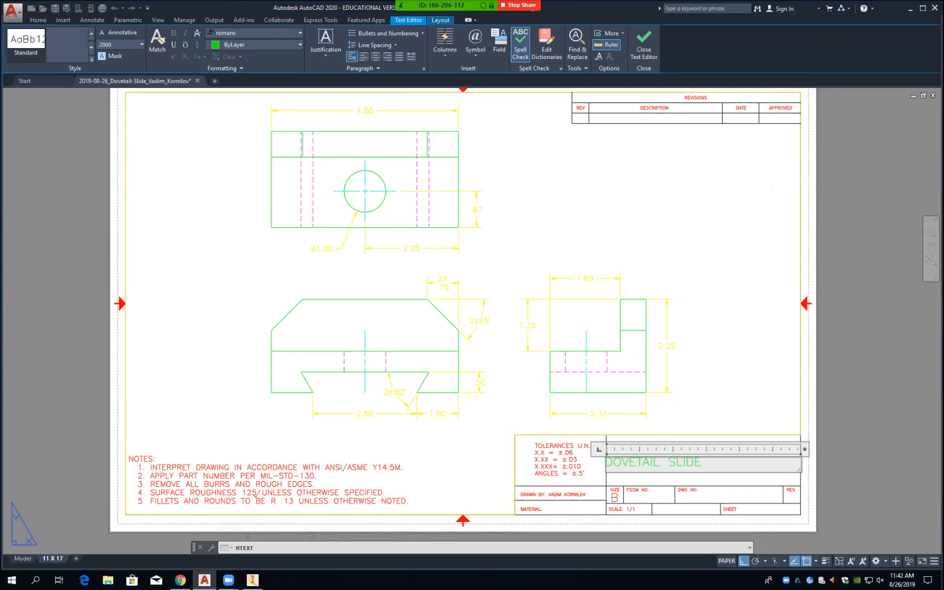
click(325, 46)
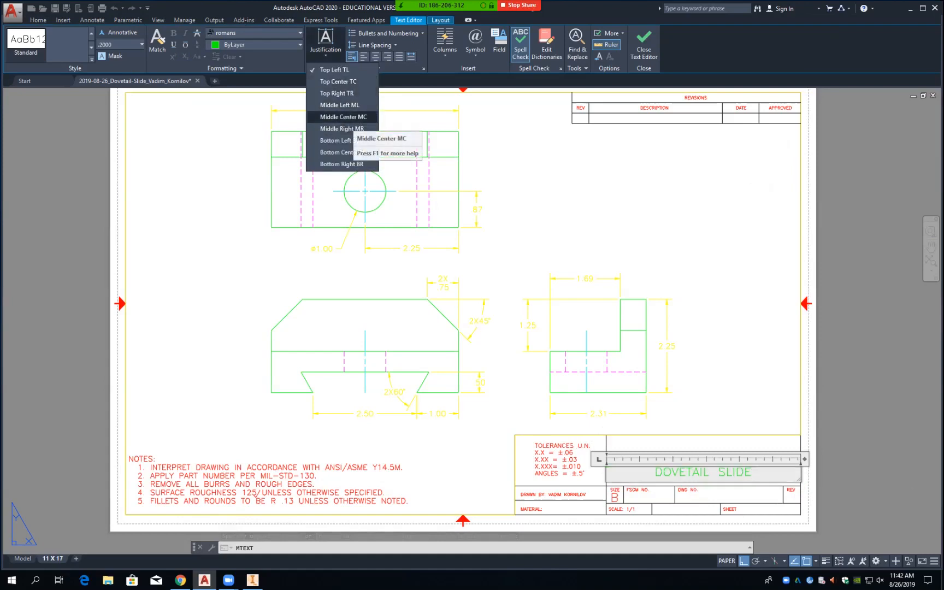
click(343, 116)
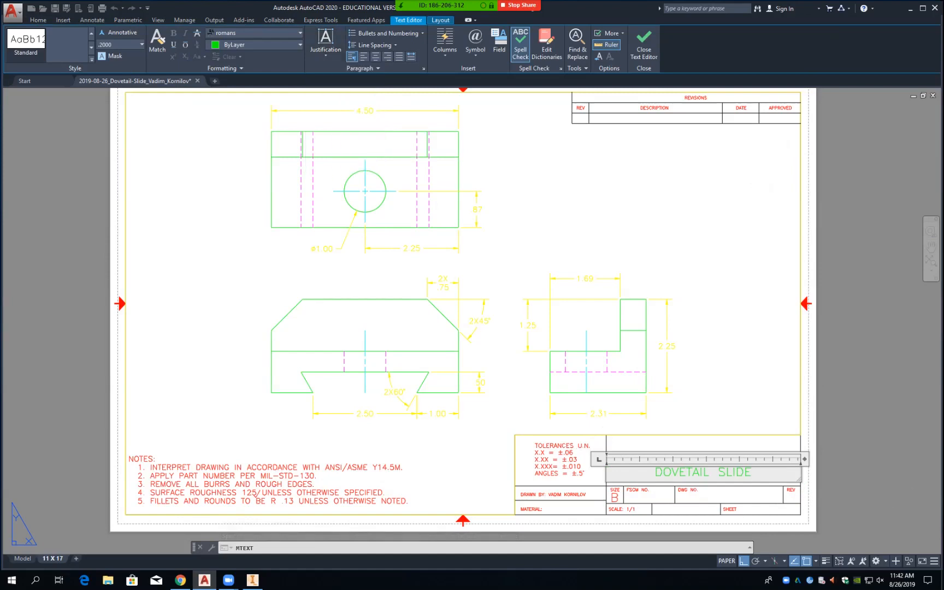
key(Escape)
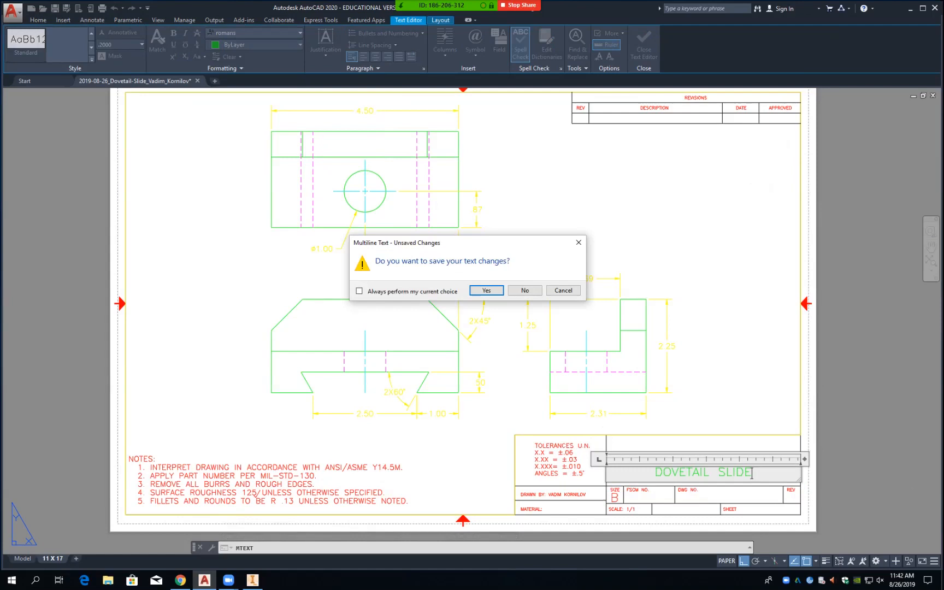
click(486, 291)
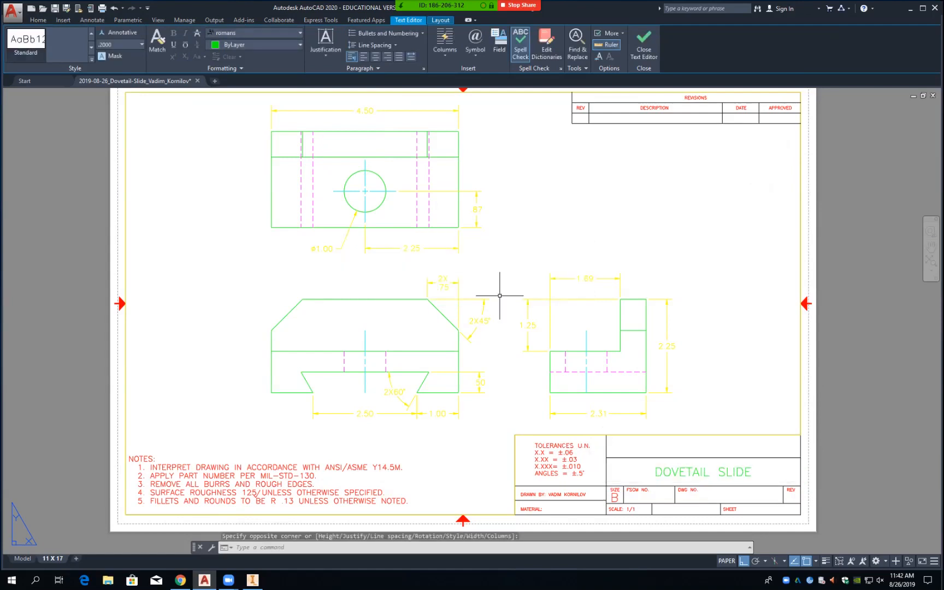
Step: Put the DOVETAIL SLIDE title on the text layer
click(666, 470)
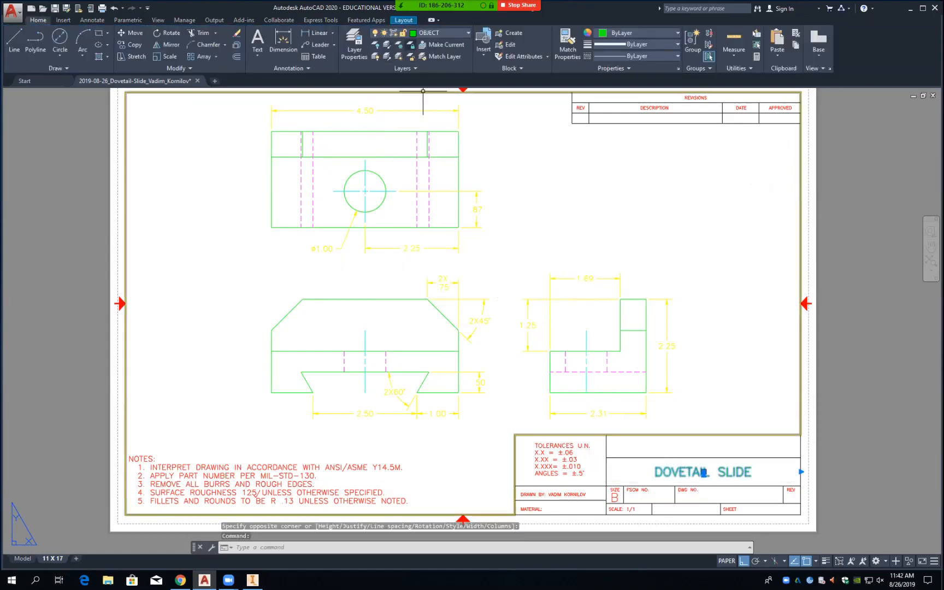
click(437, 33)
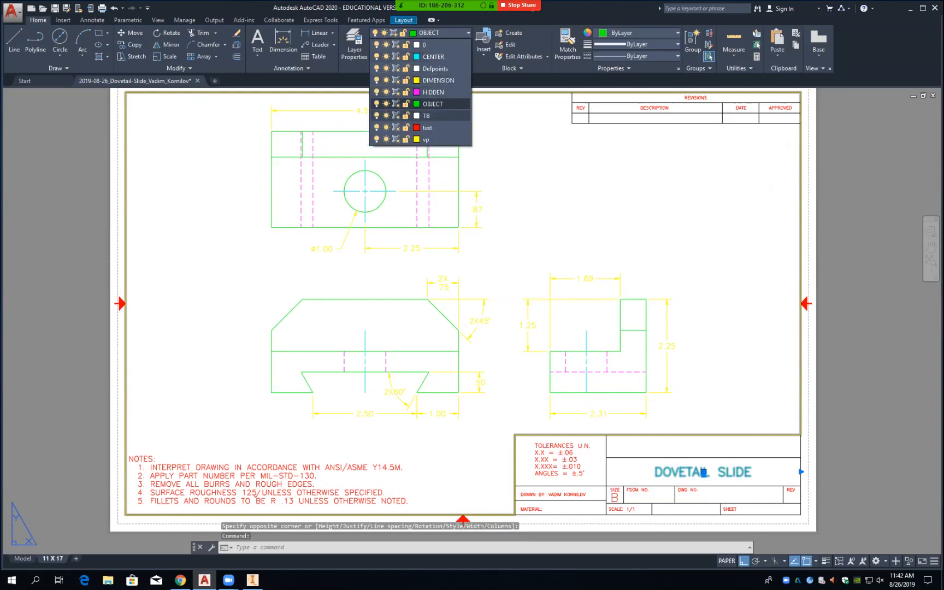
click(428, 127)
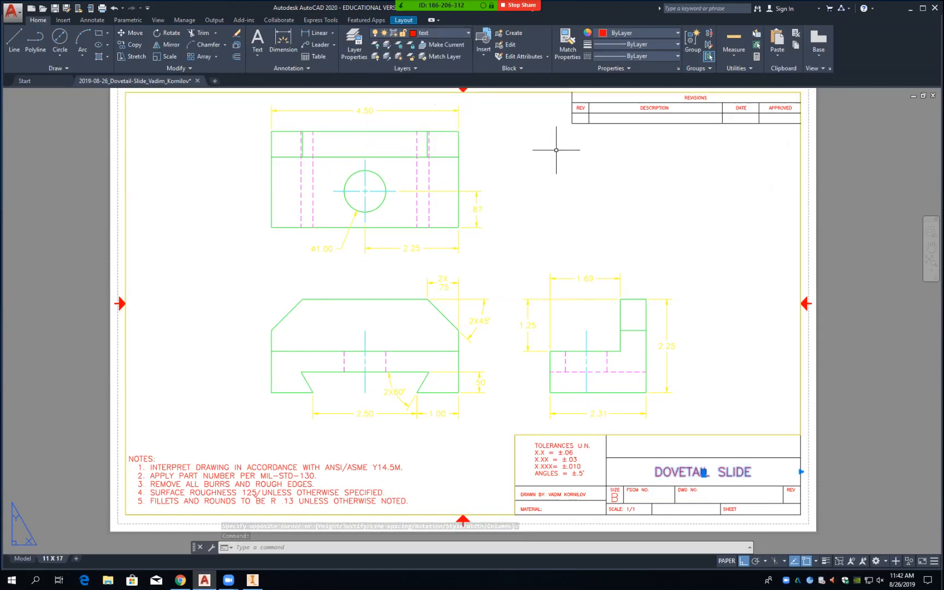
key(Escape)
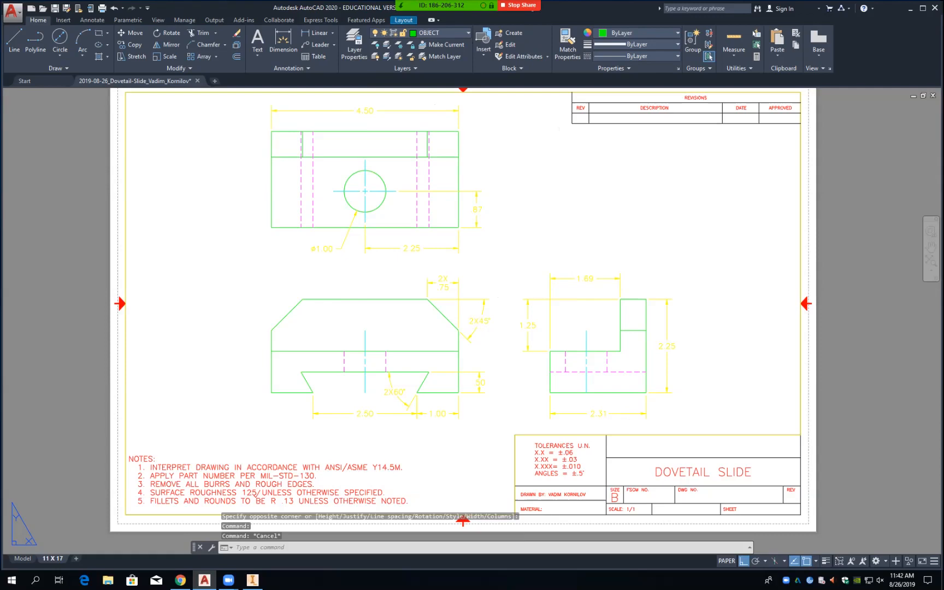
Step: Save, then write 8/26/19 as multiline text in the revisions block's DATE cell
key(ctrl+s)
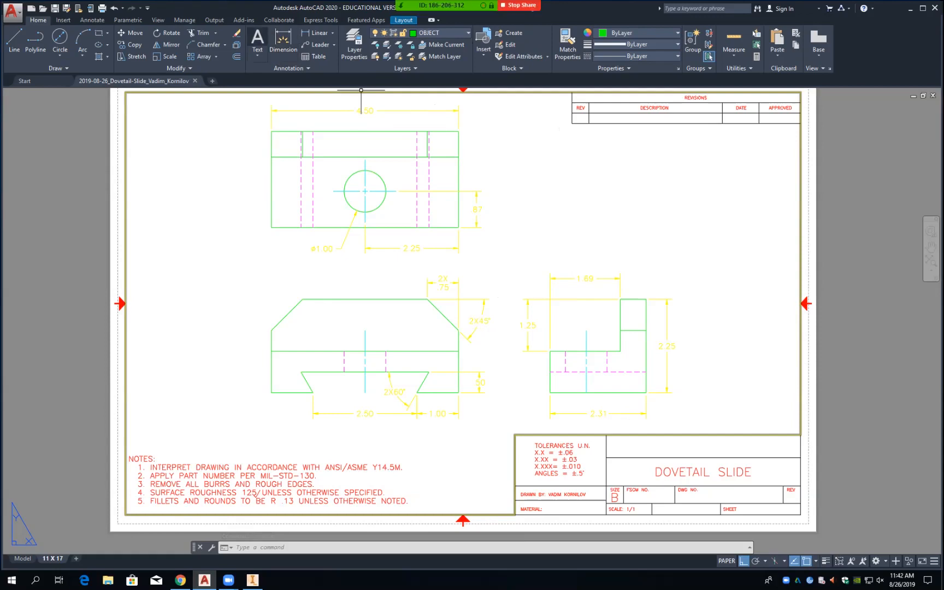
click(258, 41)
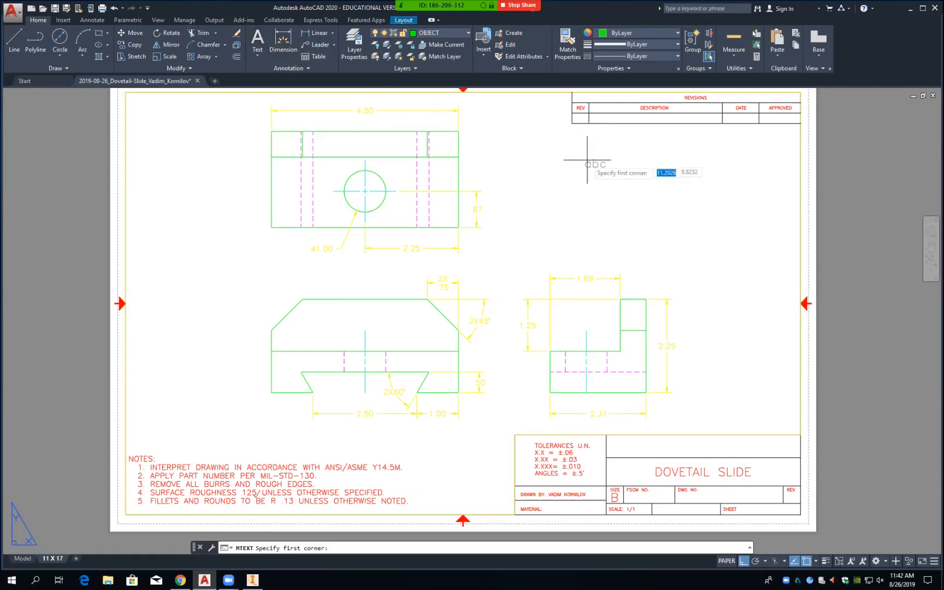
click(723, 113)
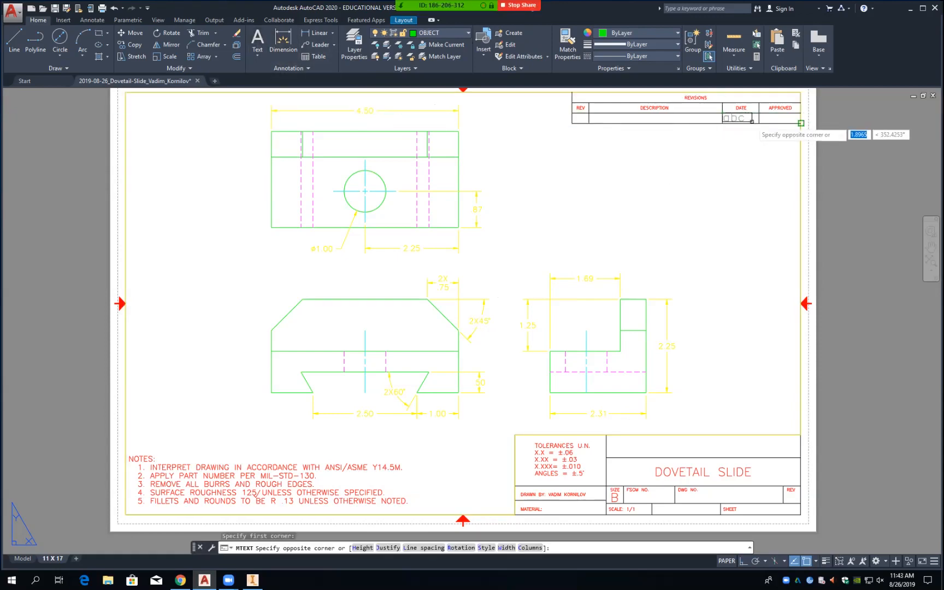
click(759, 123)
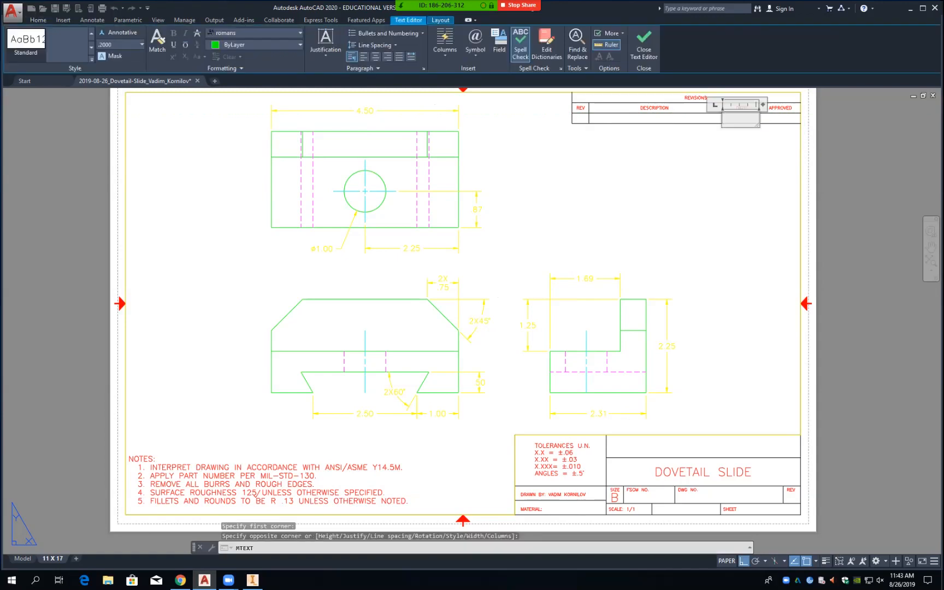
text(8/2)
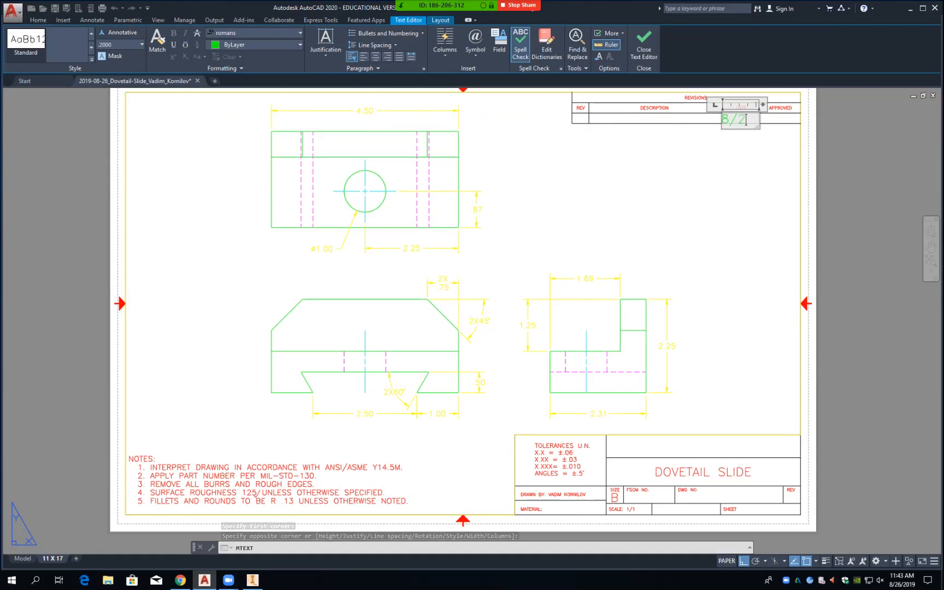
text(6/)
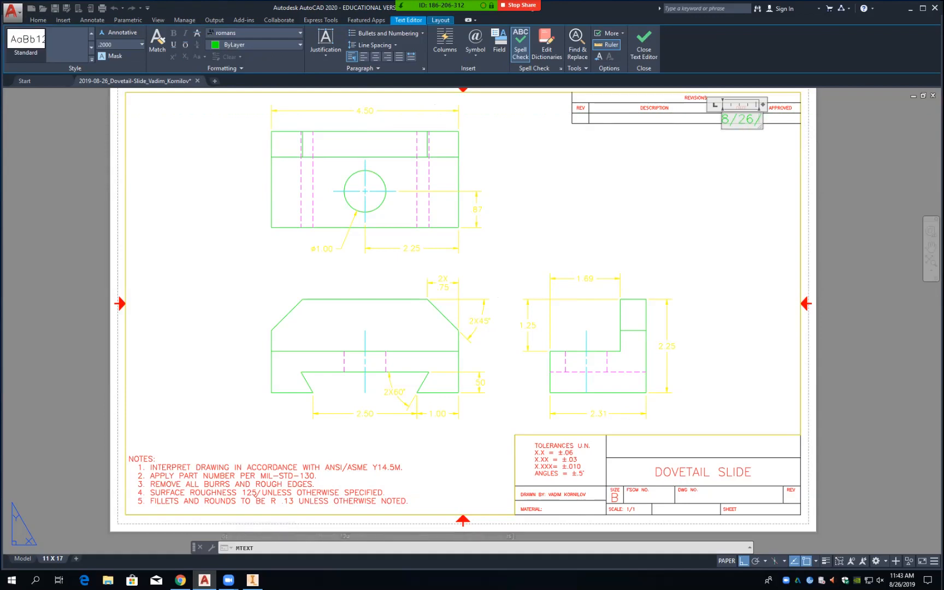
text(9)
key(BackSpace)
text(19)
key(Escape)
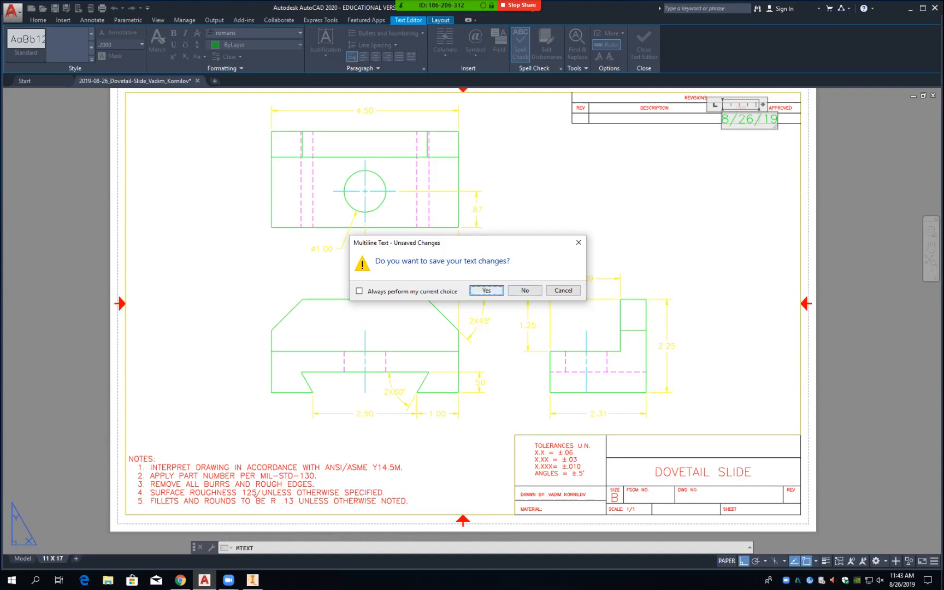
click(487, 290)
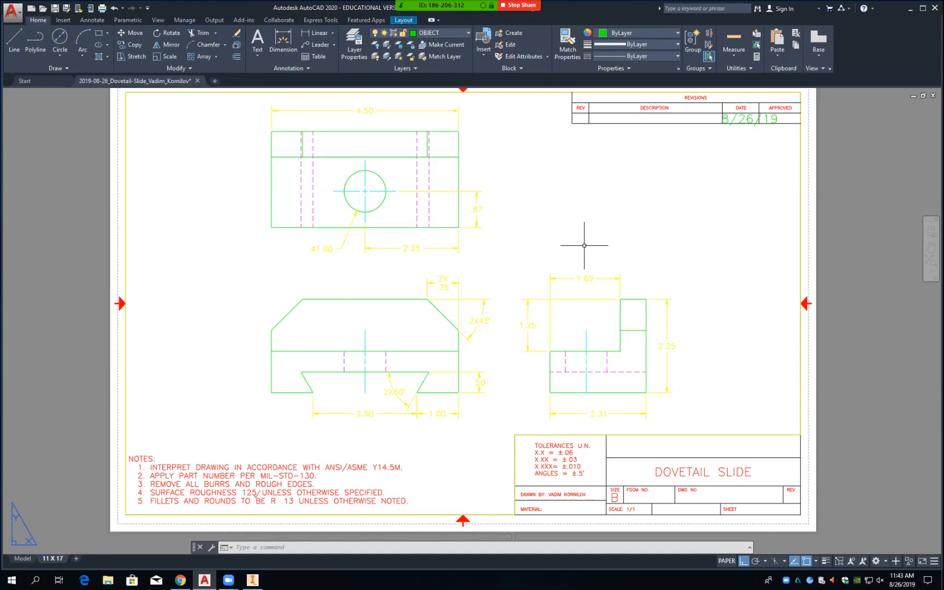
Step: Review the properties of the DESCRIPTION header text in the revisions block
click(652, 107)
right_click(652, 108)
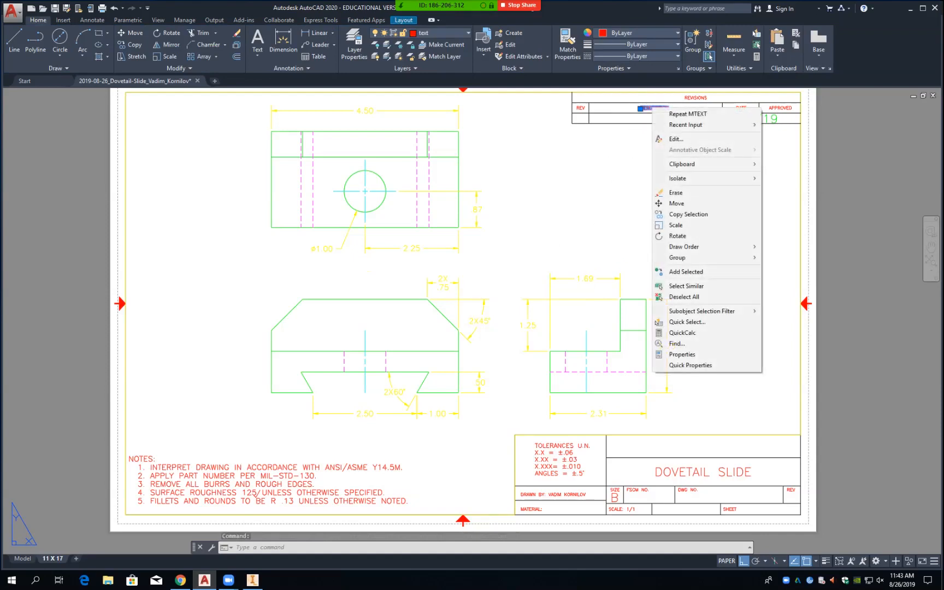
click(683, 354)
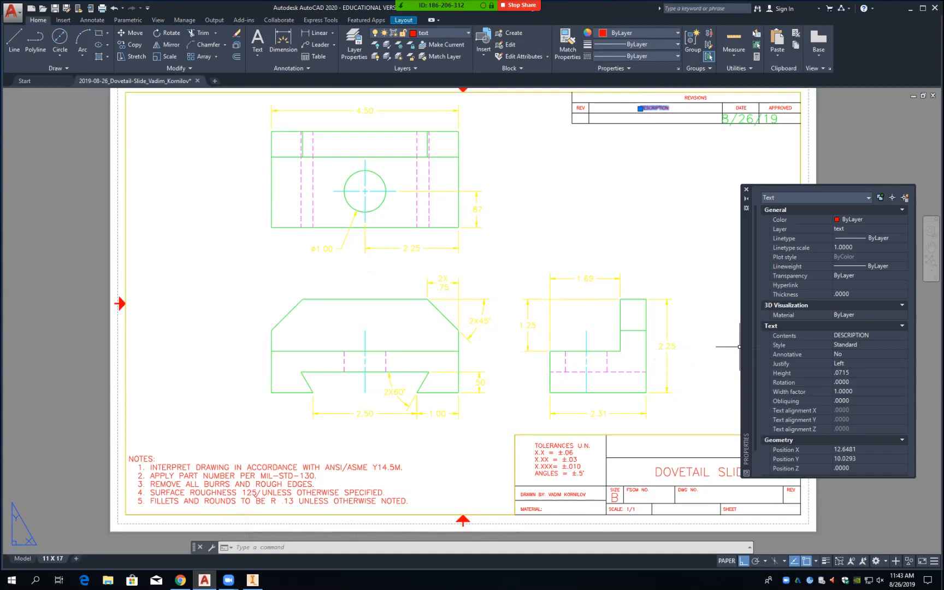
scroll(819, 345, down, 1)
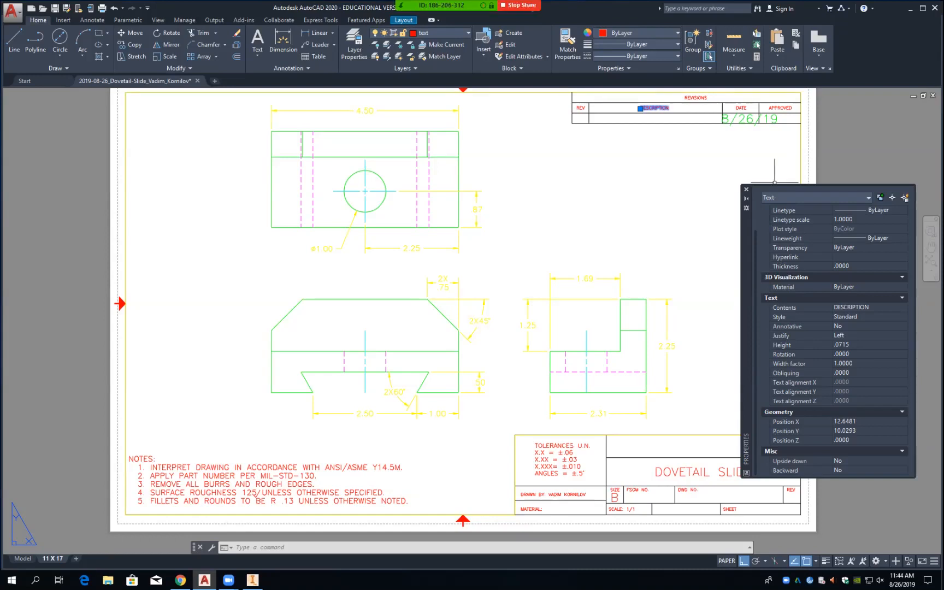
click(746, 189)
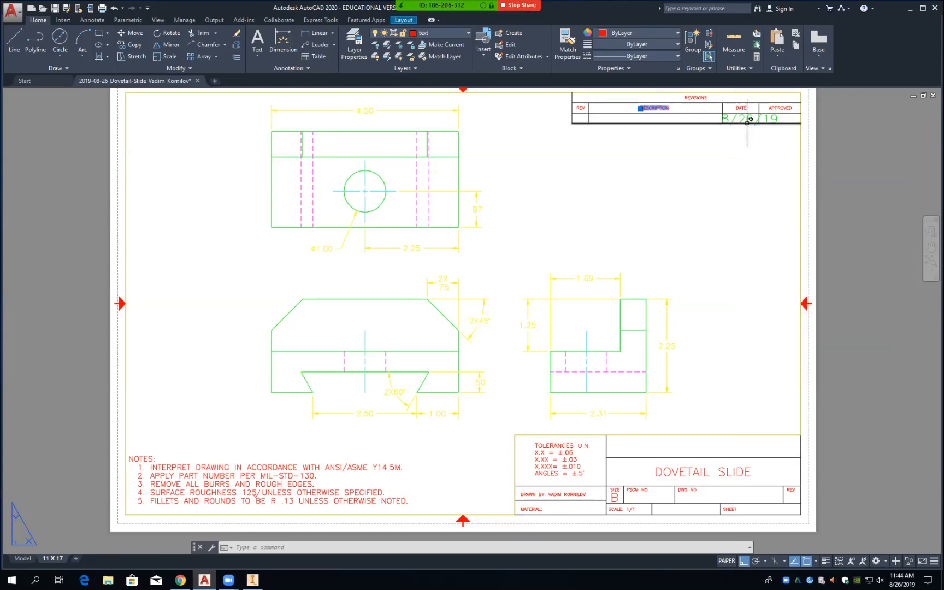
Step: Make the 8/26/19 date text annotative, red, and on the text layer
click(744, 118)
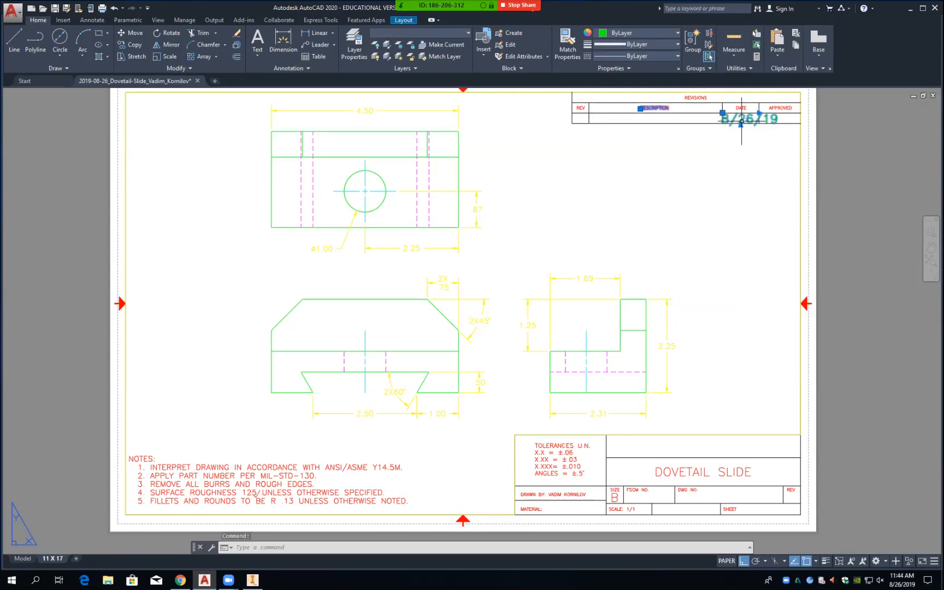
right_click(741, 120)
click(771, 330)
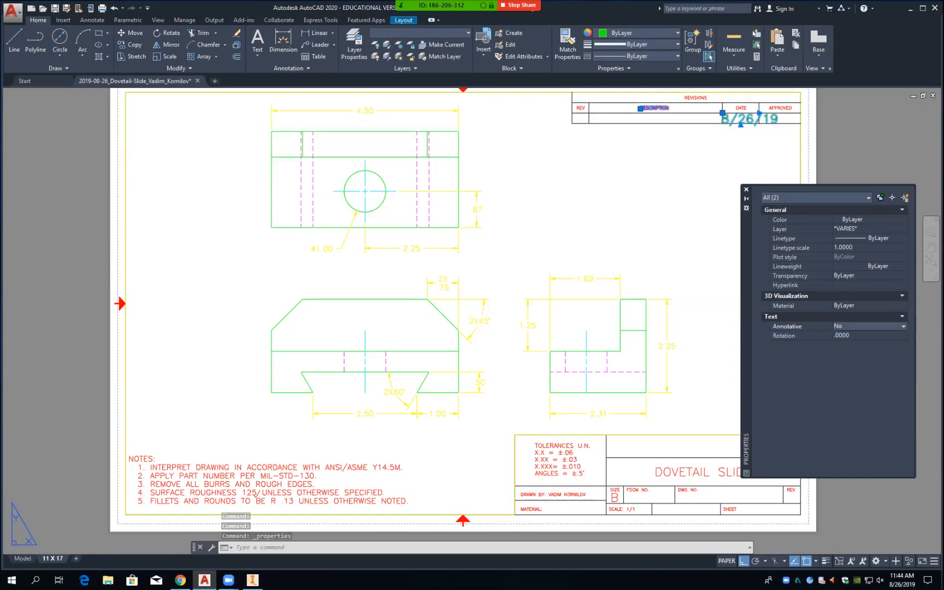
click(904, 326)
click(880, 336)
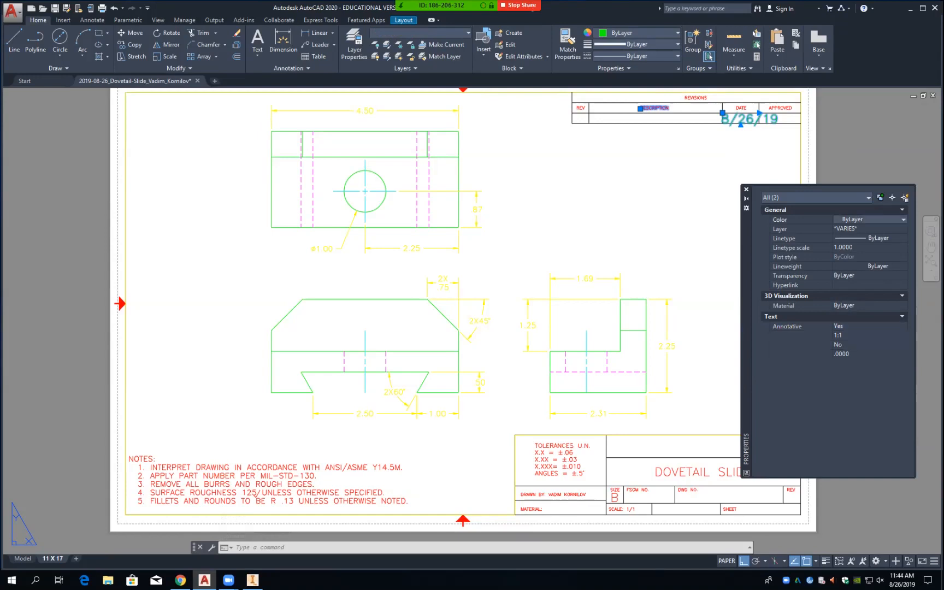
click(869, 219)
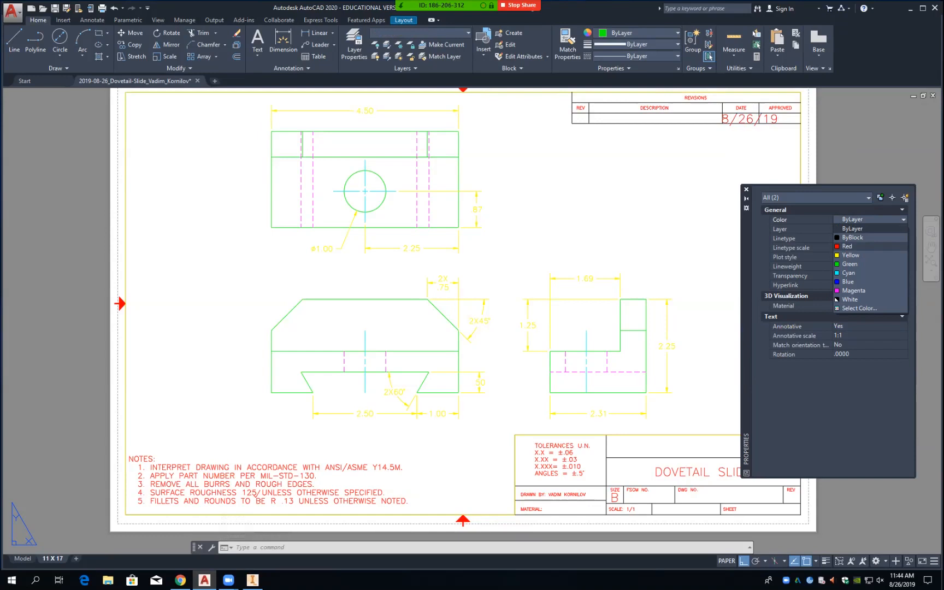
click(847, 246)
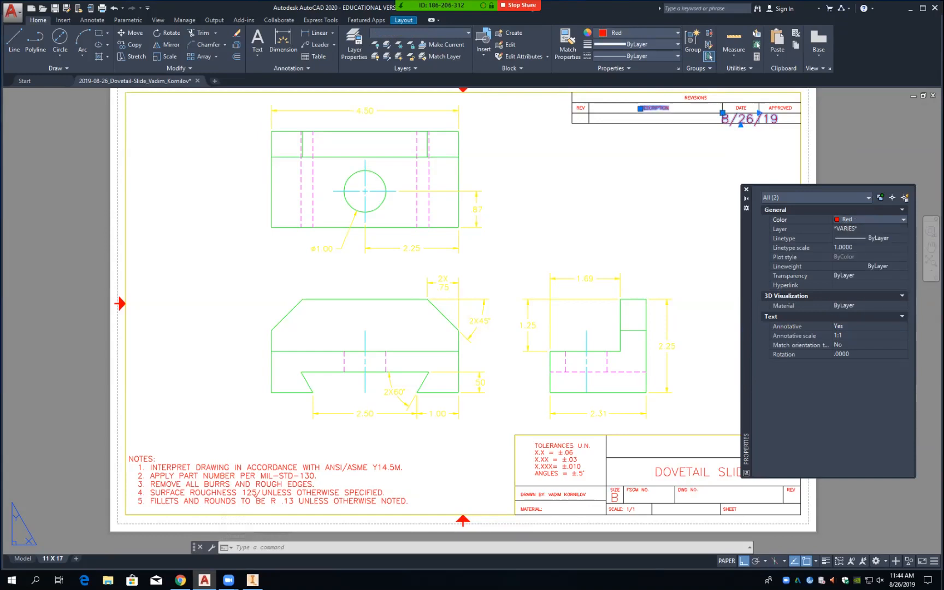
click(869, 229)
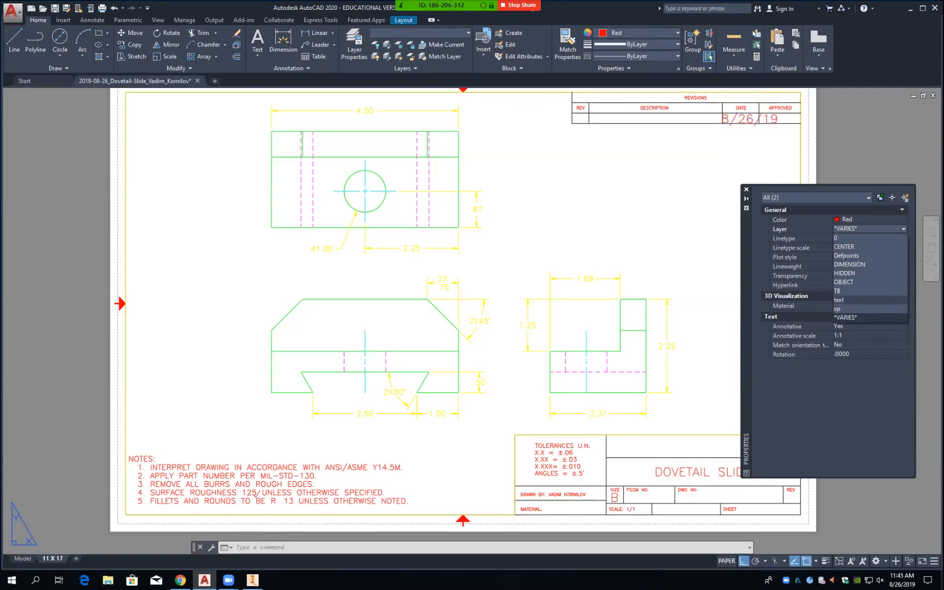
click(853, 300)
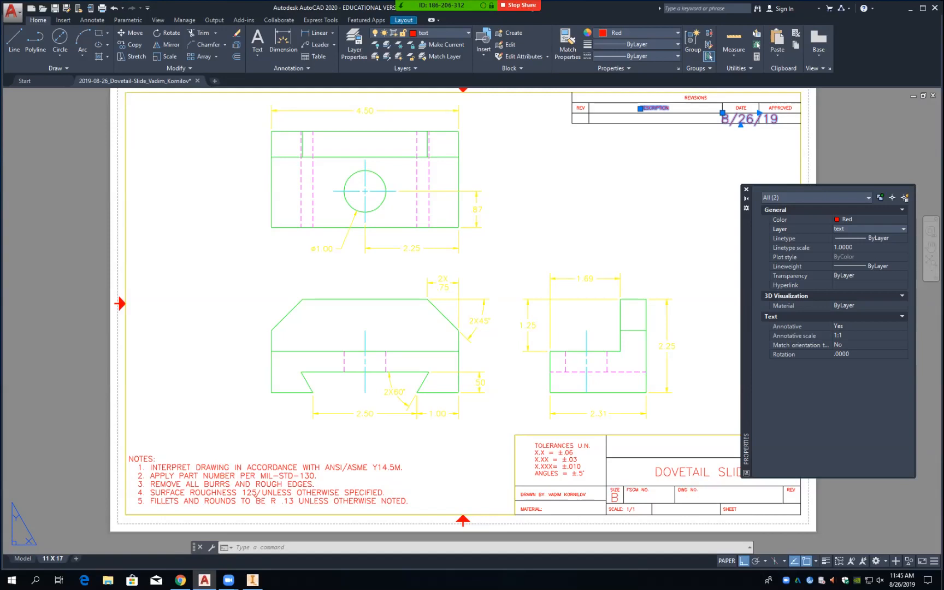
click(746, 190)
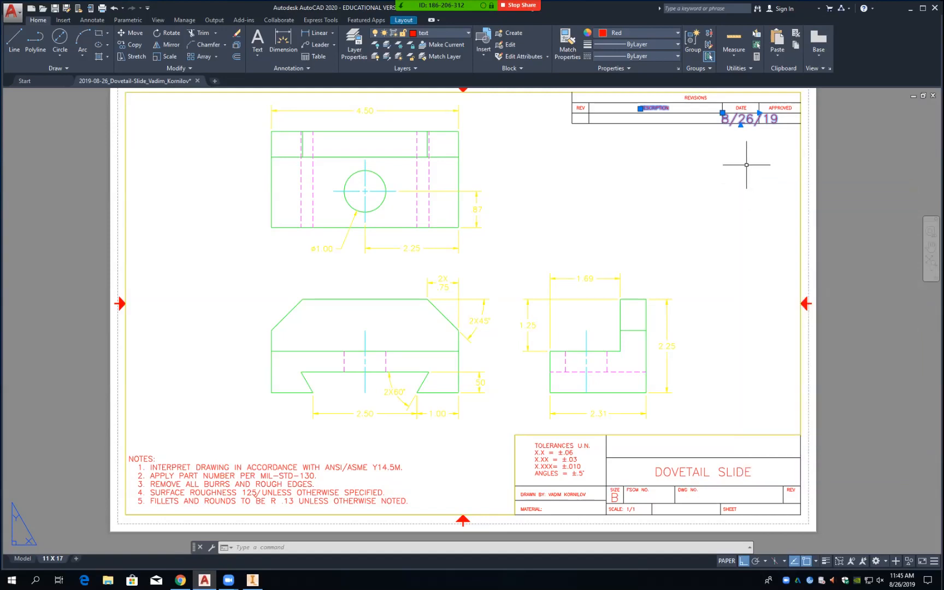
Step: Delete the 8/26/19 date text from the revisions block
click(747, 164)
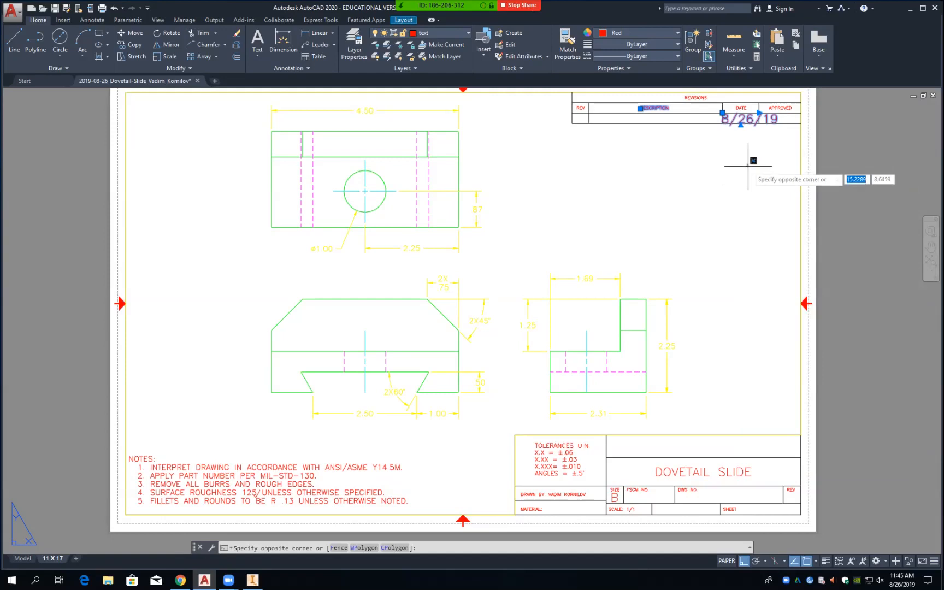
key(Escape)
key(Escape)
key(Escape)
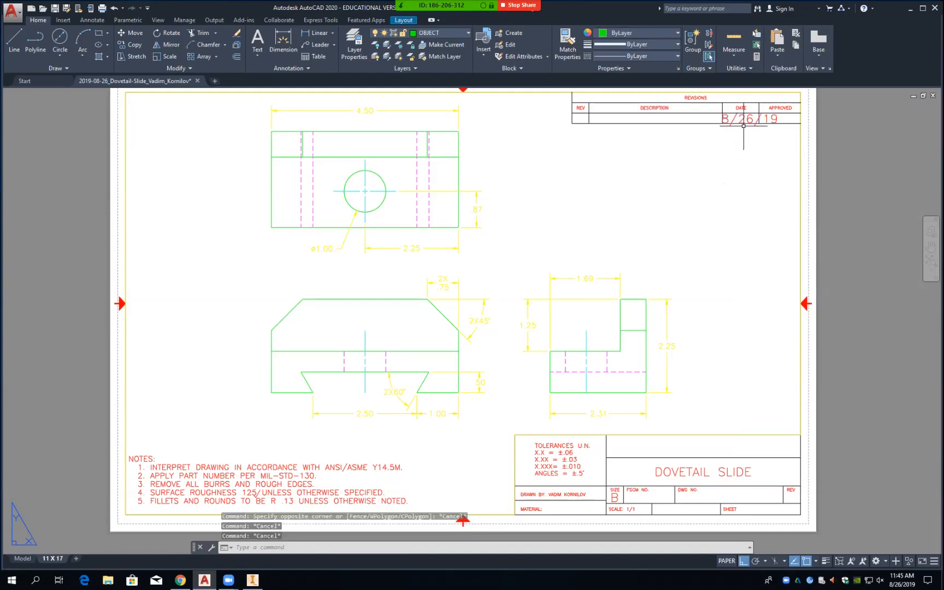
click(743, 119)
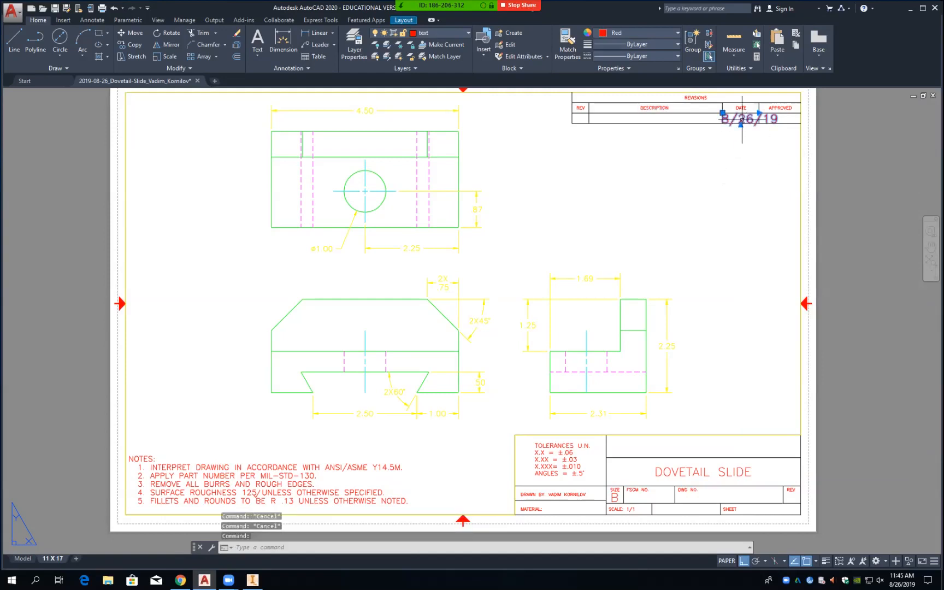
key(Delete)
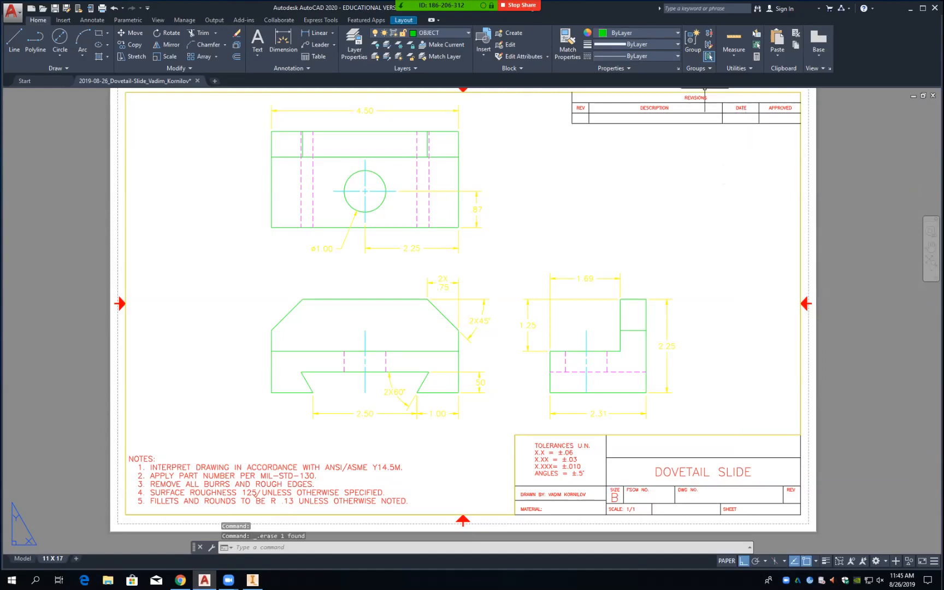
click(741, 108)
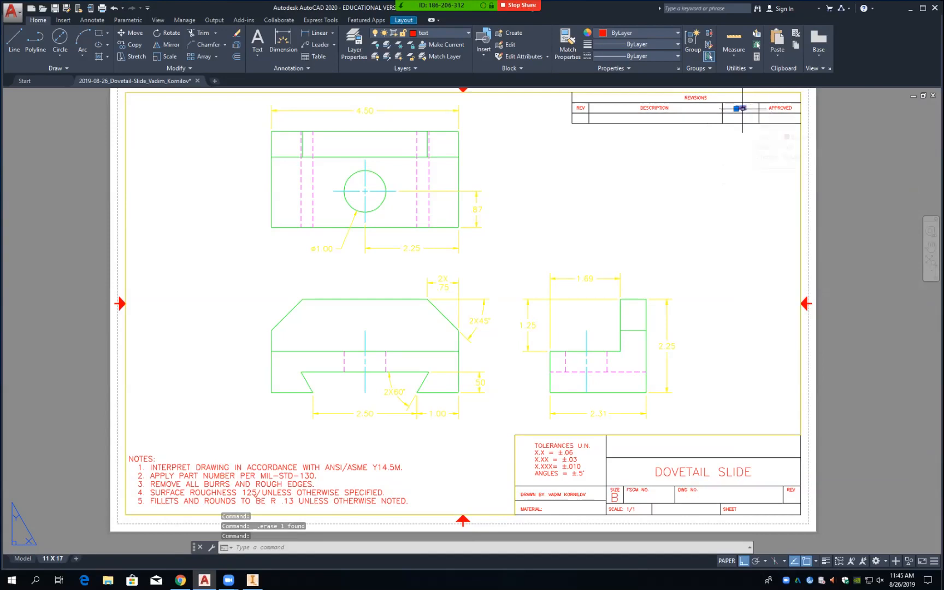
key(Escape)
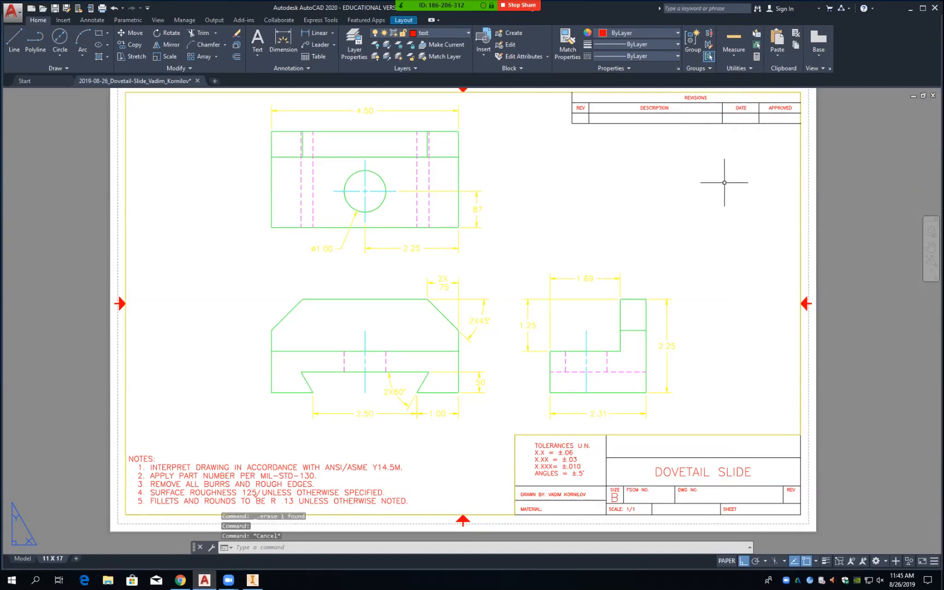
Step: Copy the DATE header text 0.25 down into the first revision row
text(CO)
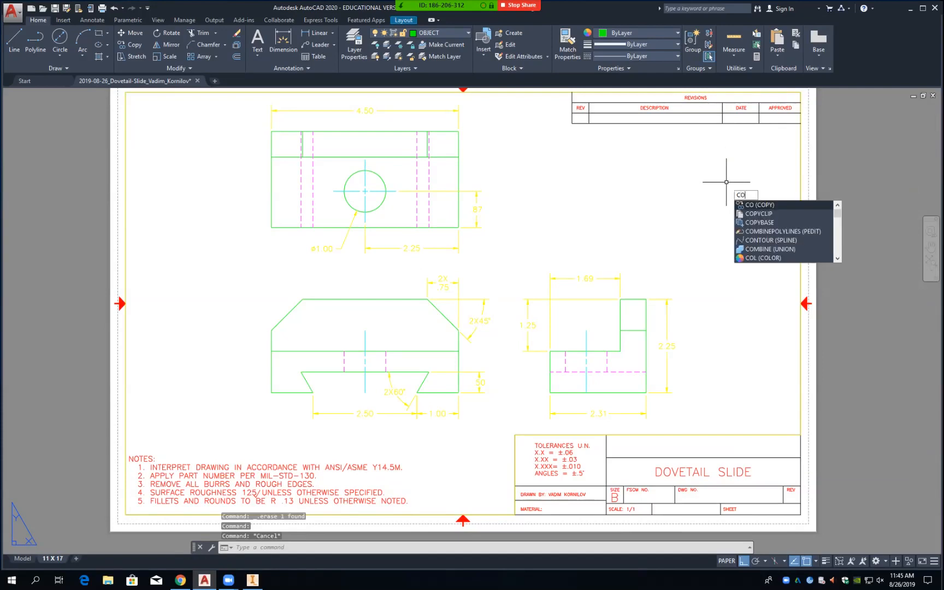
key(Return)
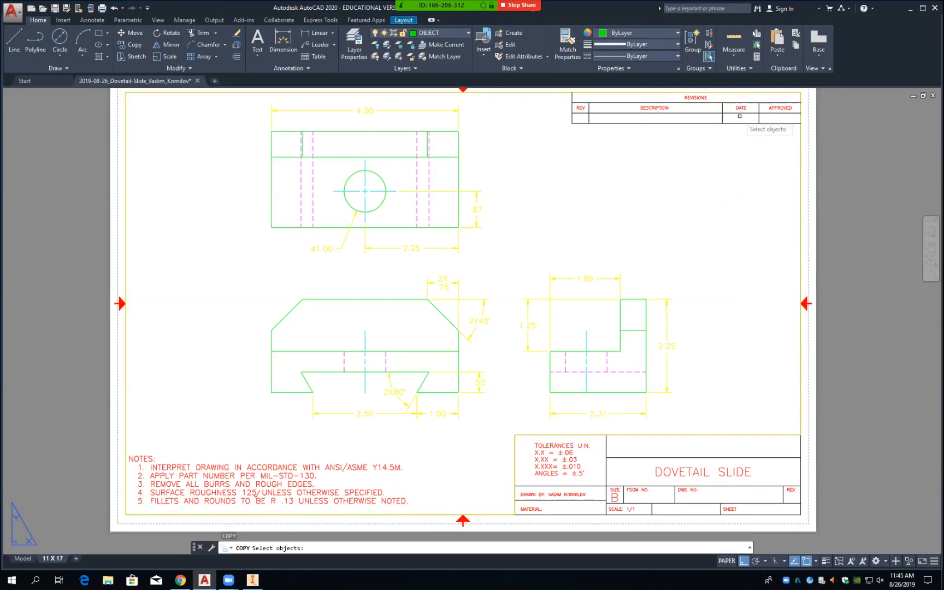
click(741, 108)
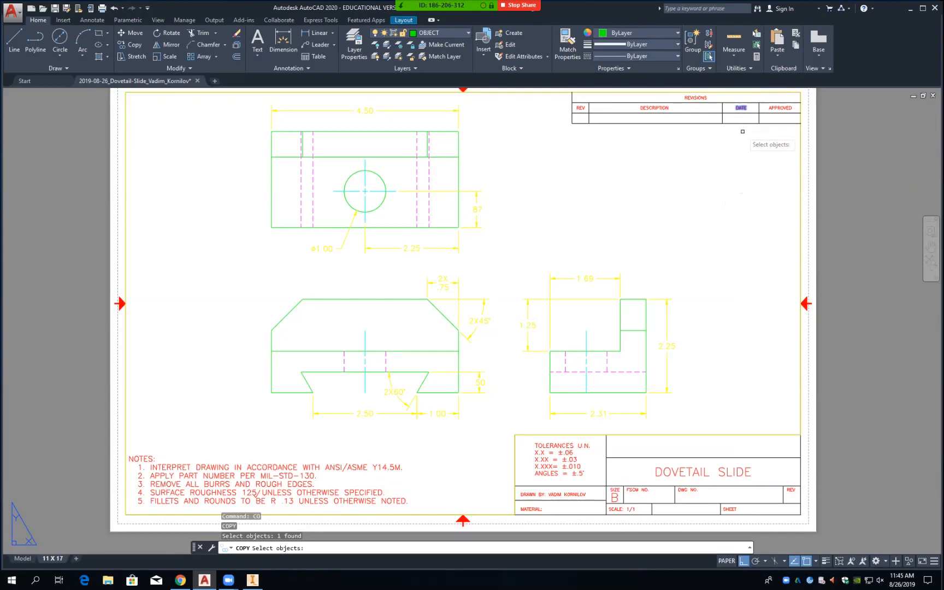
key(Return)
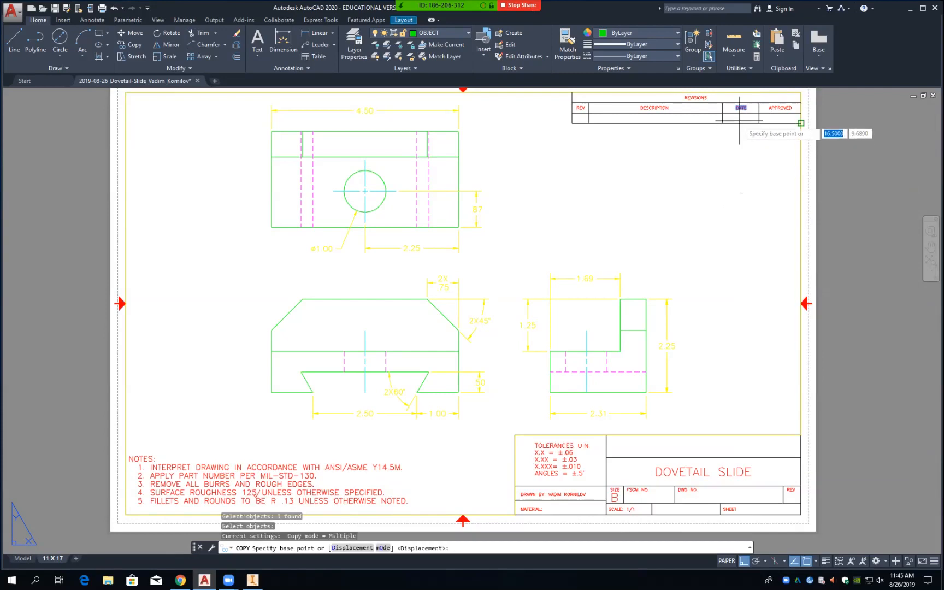
click(723, 102)
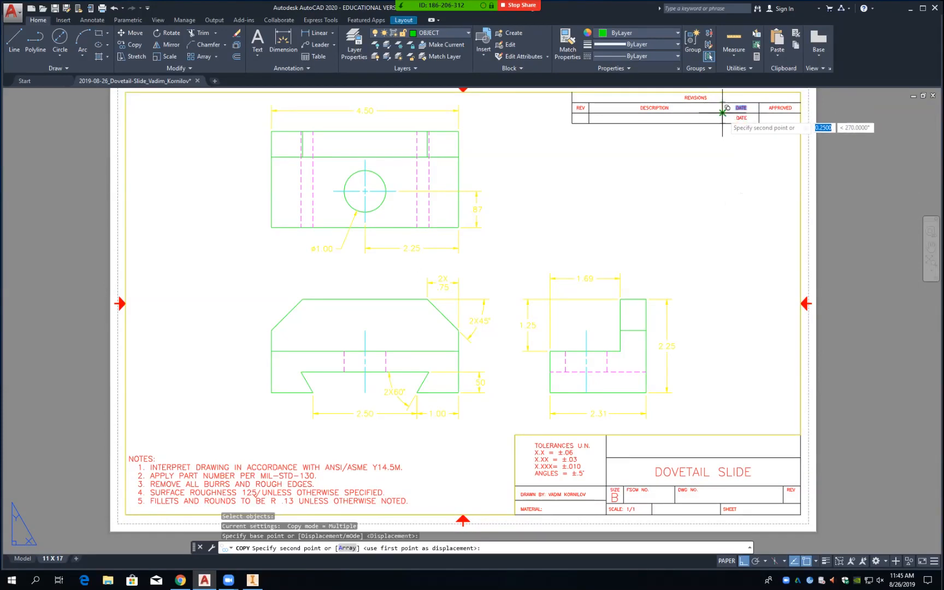
click(722, 113)
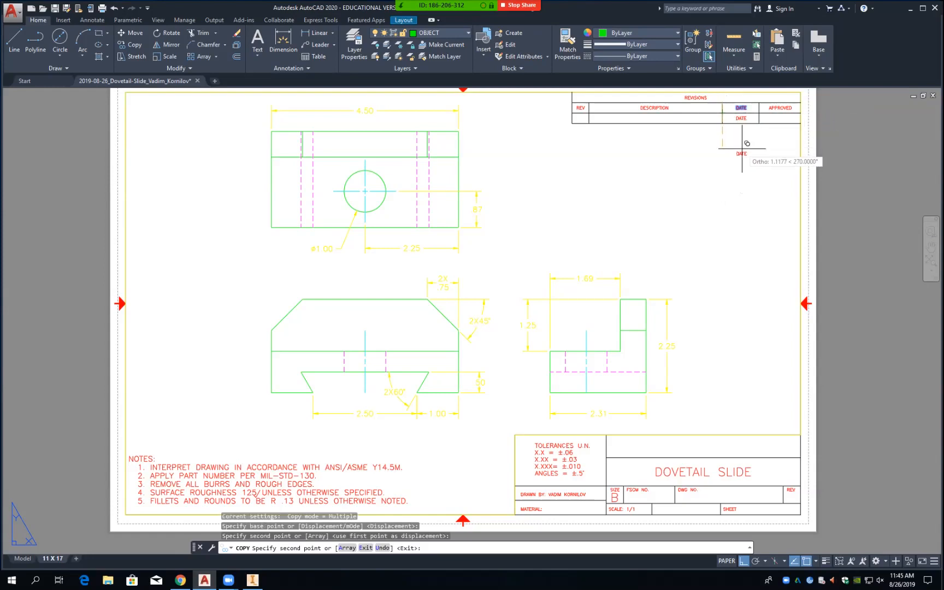
key(Return)
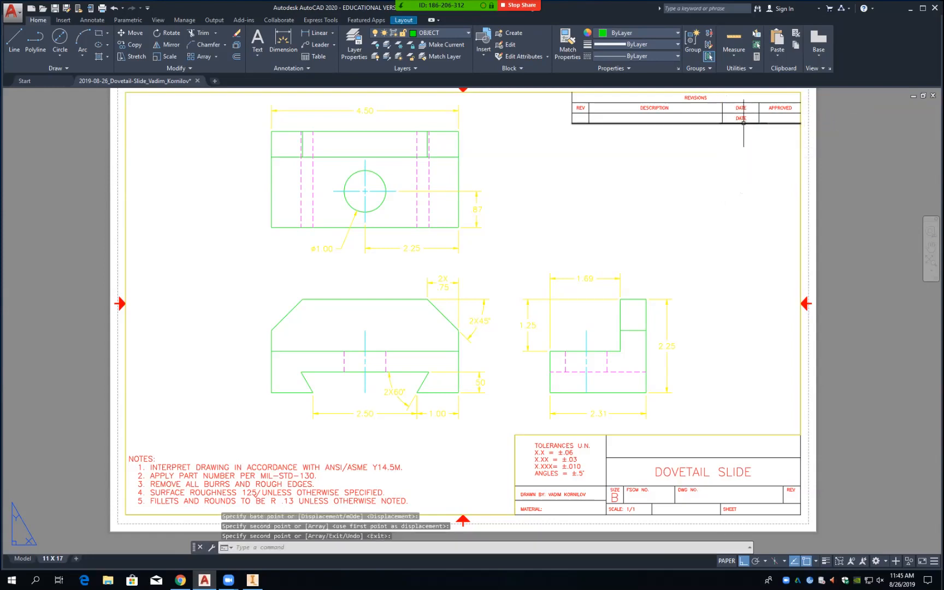
Step: Change the copied DATE text in the revision block to 08/26/2019
click(740, 118)
double_click(741, 118)
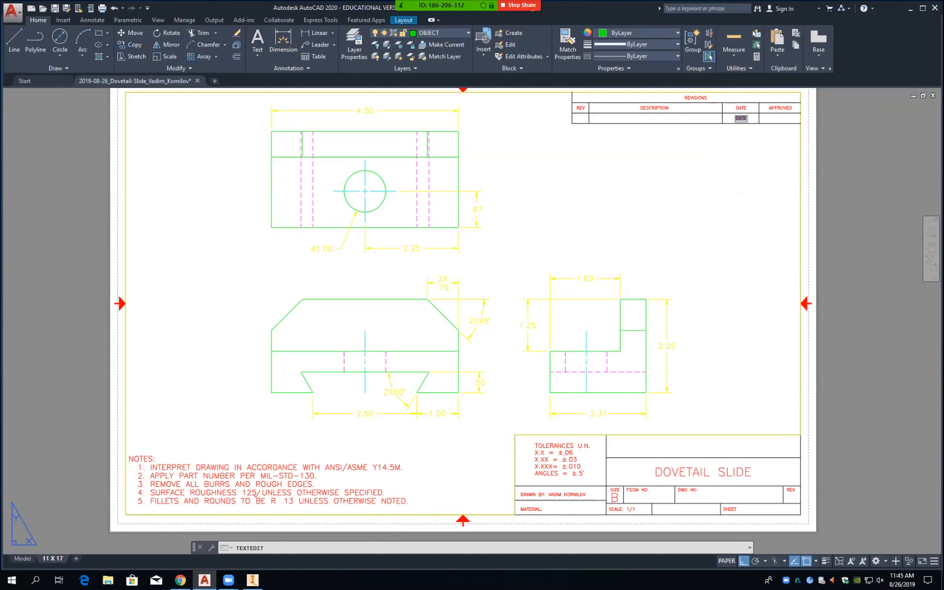
text(08/26/2019)
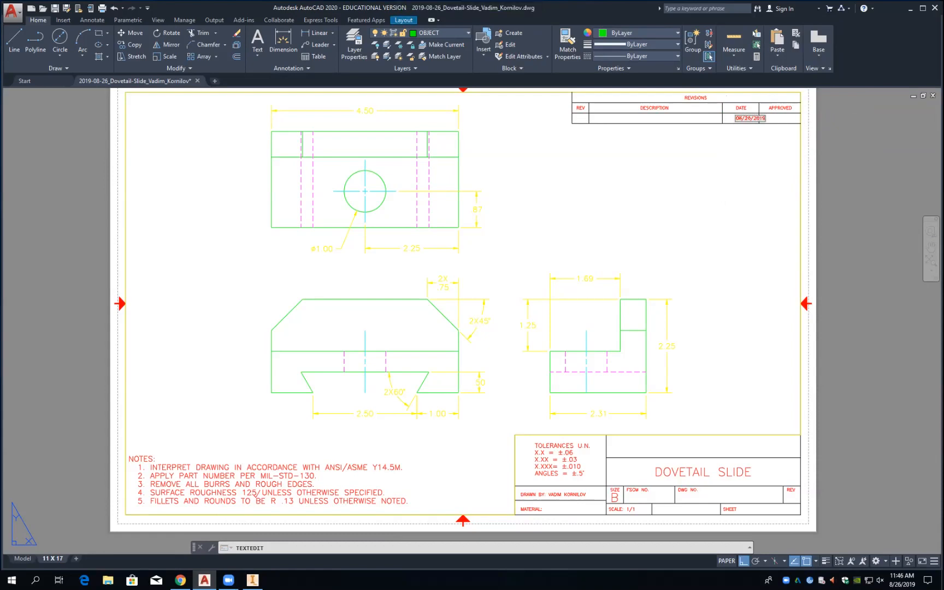
key(Return)
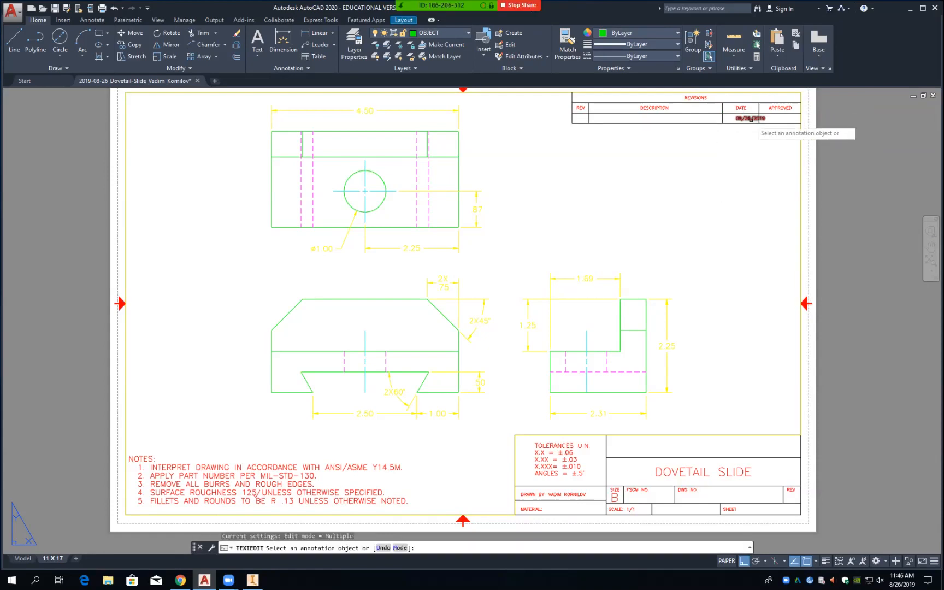
Step: Reopen the date text to confirm it reads 08/26/2019, closing without changes
click(751, 118)
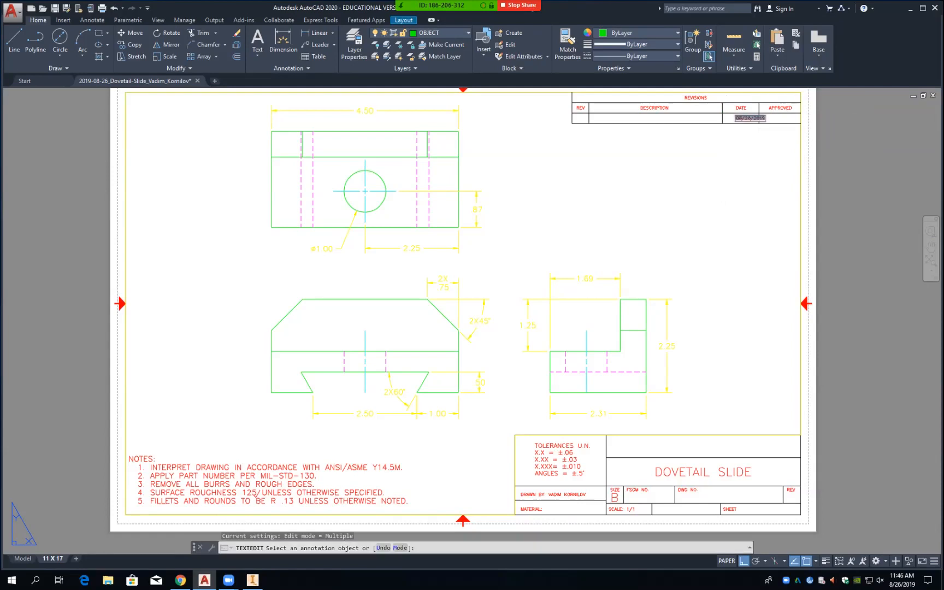
click(753, 131)
click(749, 119)
click(758, 119)
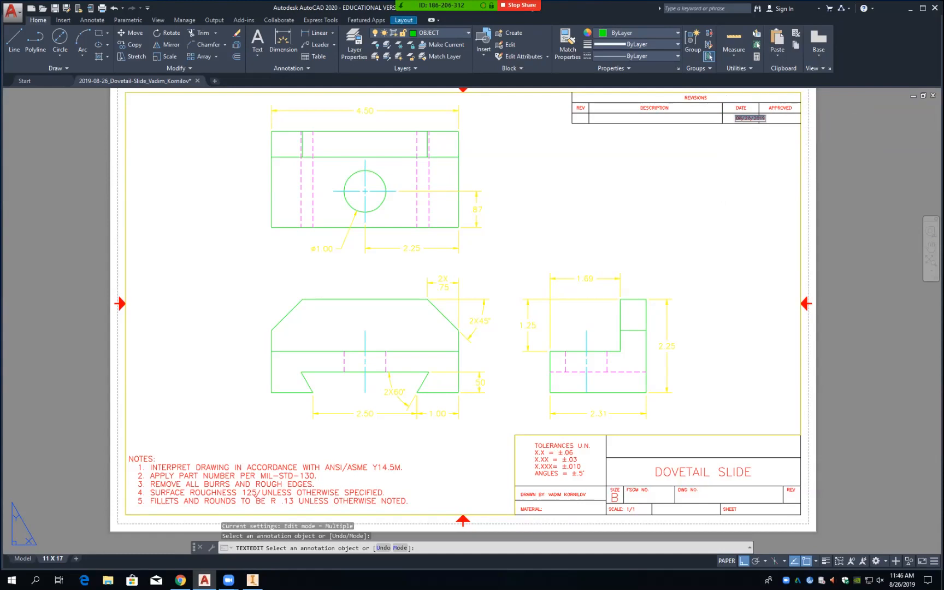
click(758, 135)
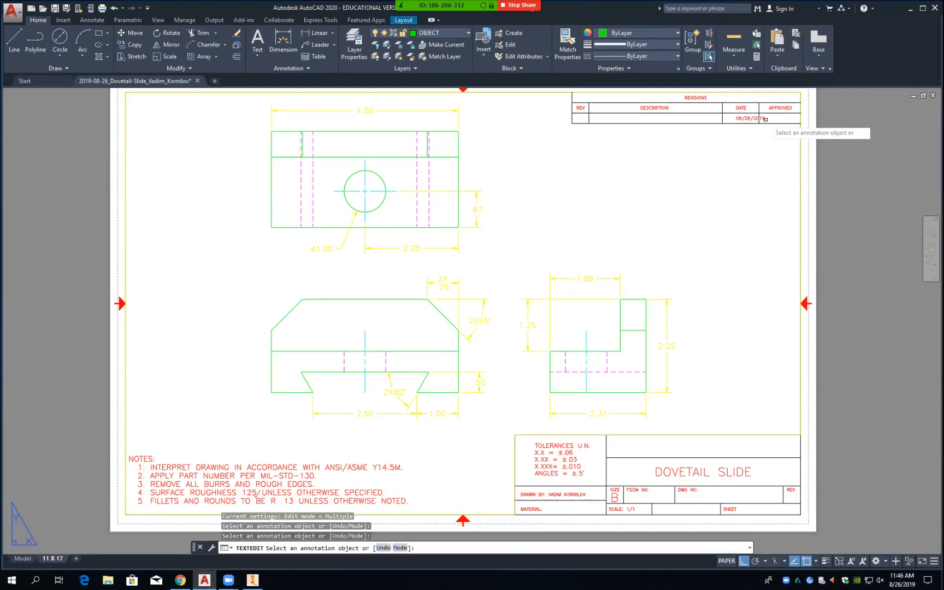
Step: Zoom in and inspect the 08/26/2019 date text, leaving it unedited
scroll(760, 123, up, 2)
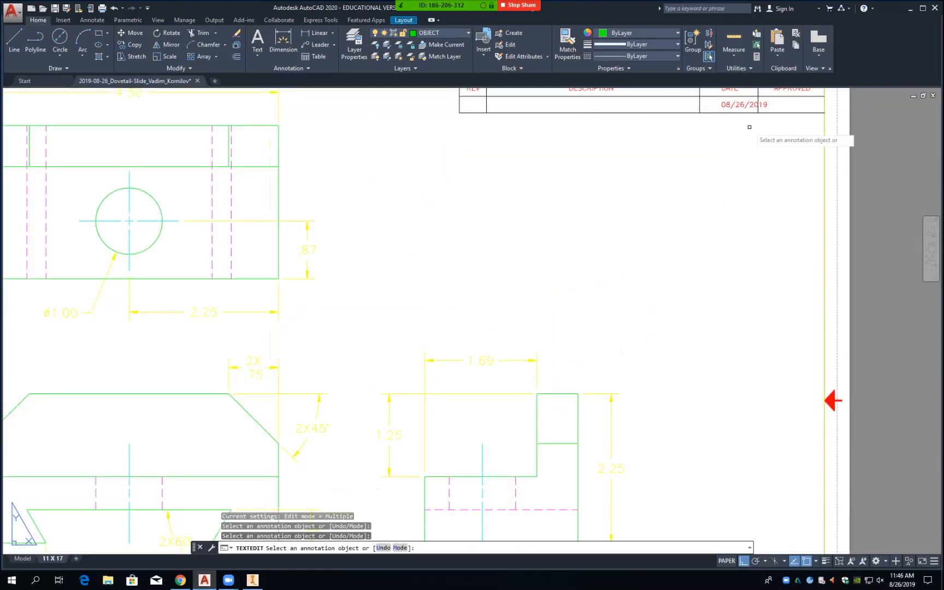
click(745, 105)
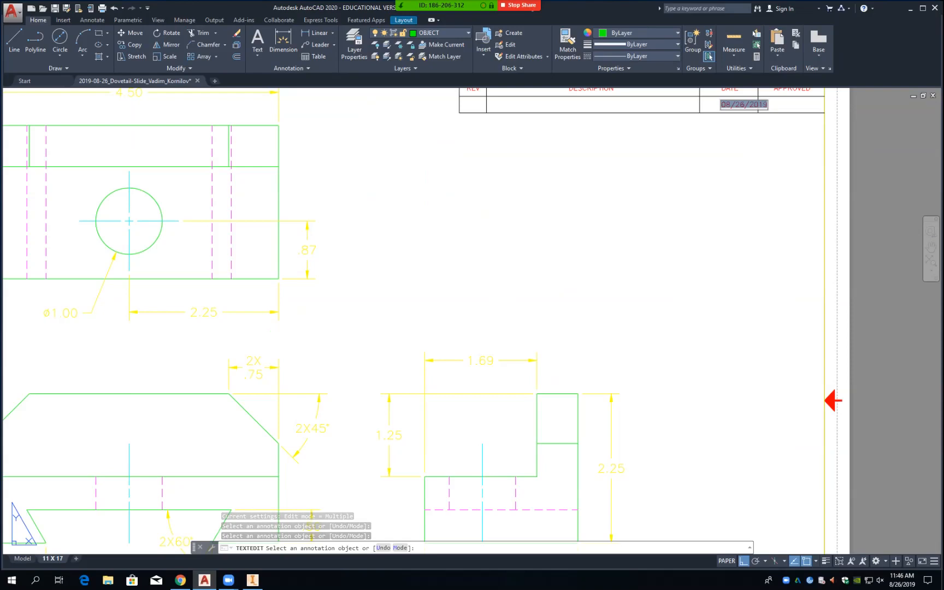
click(726, 105)
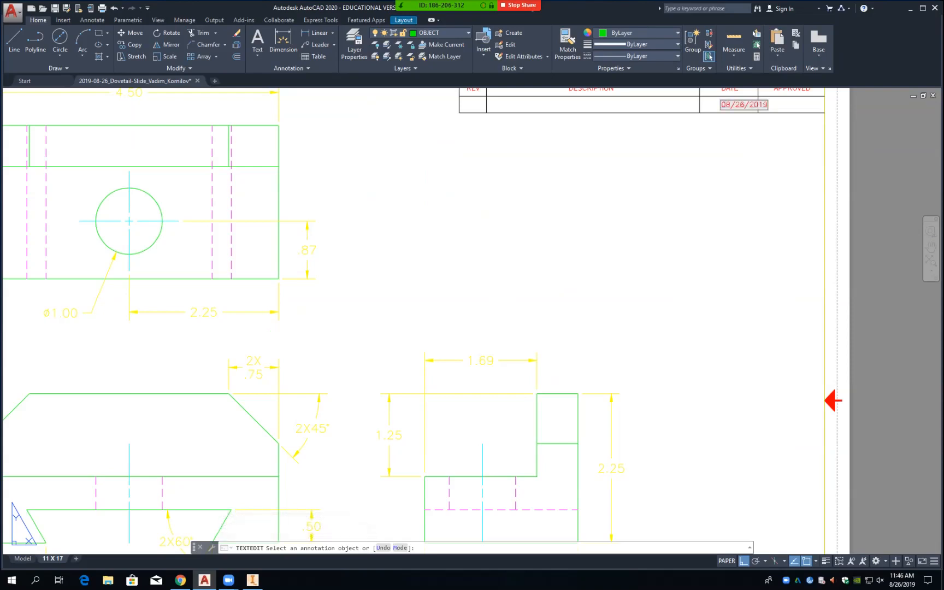
key(Escape)
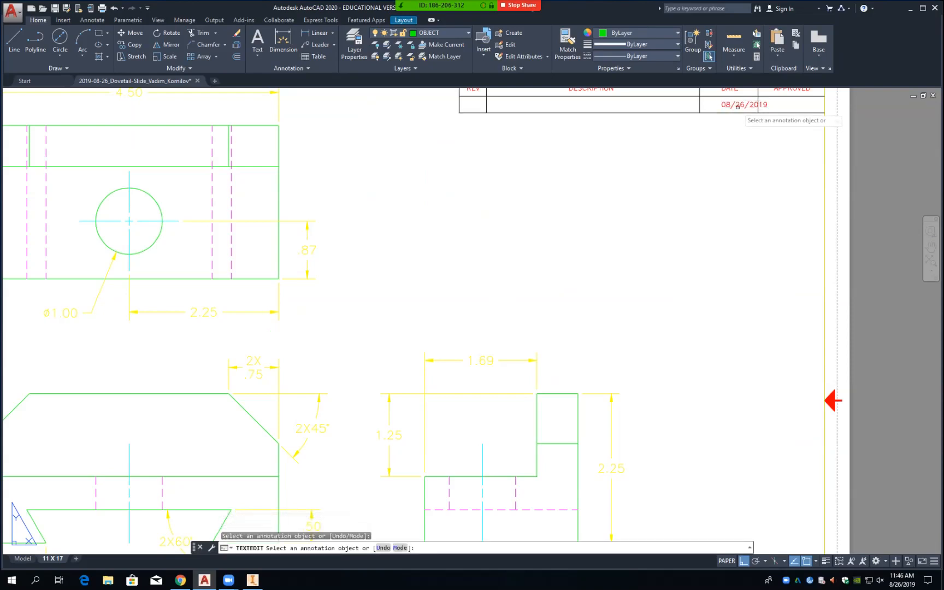
click(738, 108)
key(Escape)
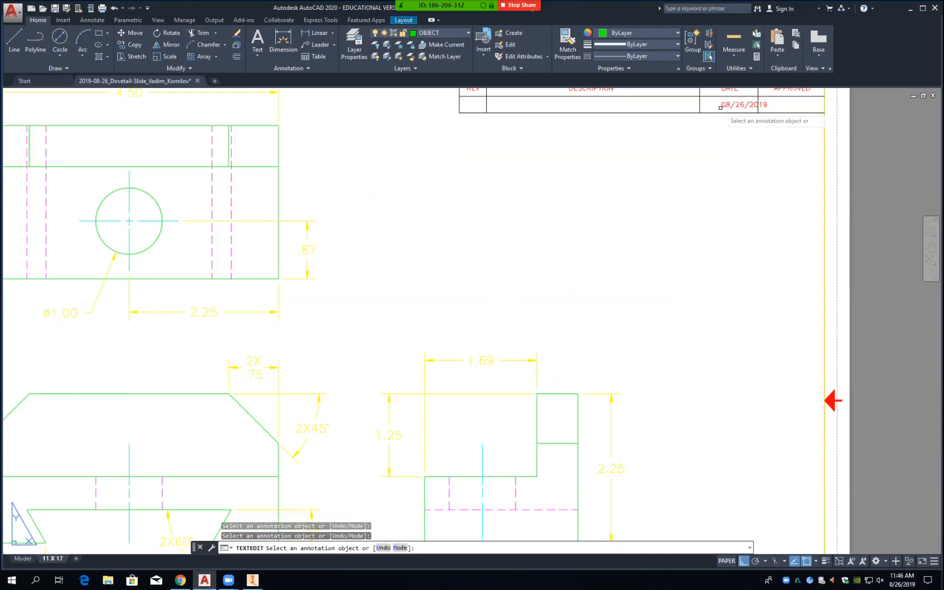
click(724, 103)
click(713, 102)
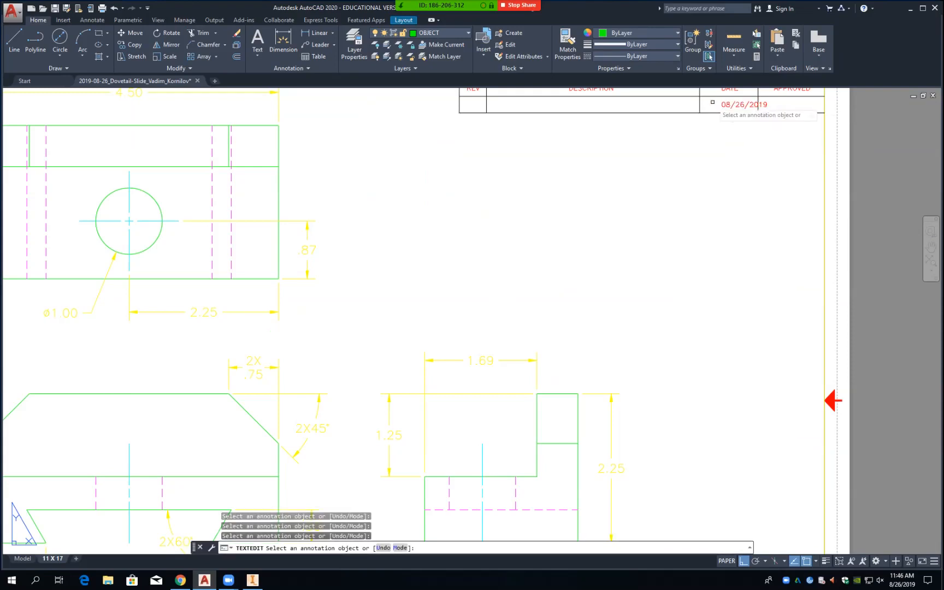
key(Escape)
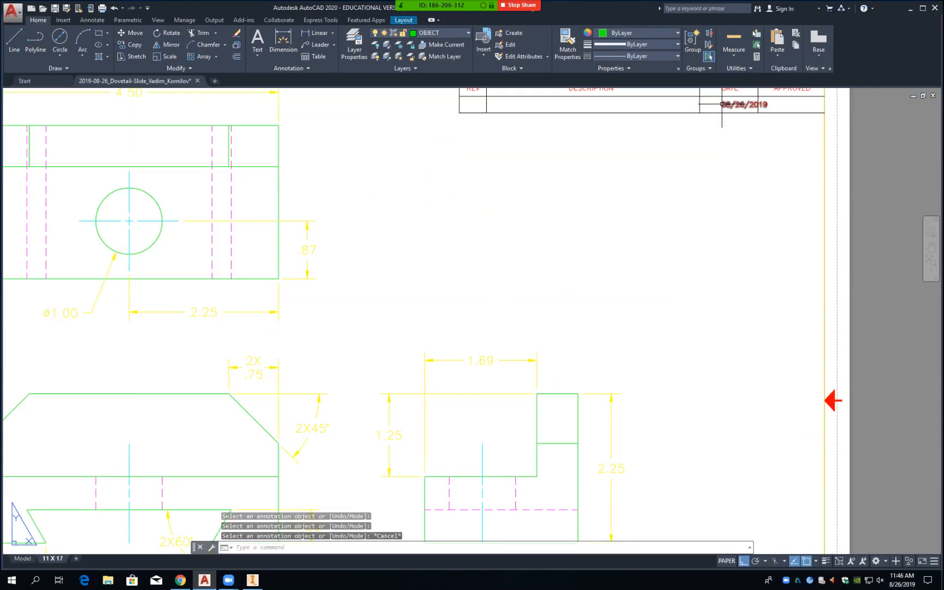
Step: Shift the 08/26/2019 date slightly left so it is centred in its cell
click(722, 104)
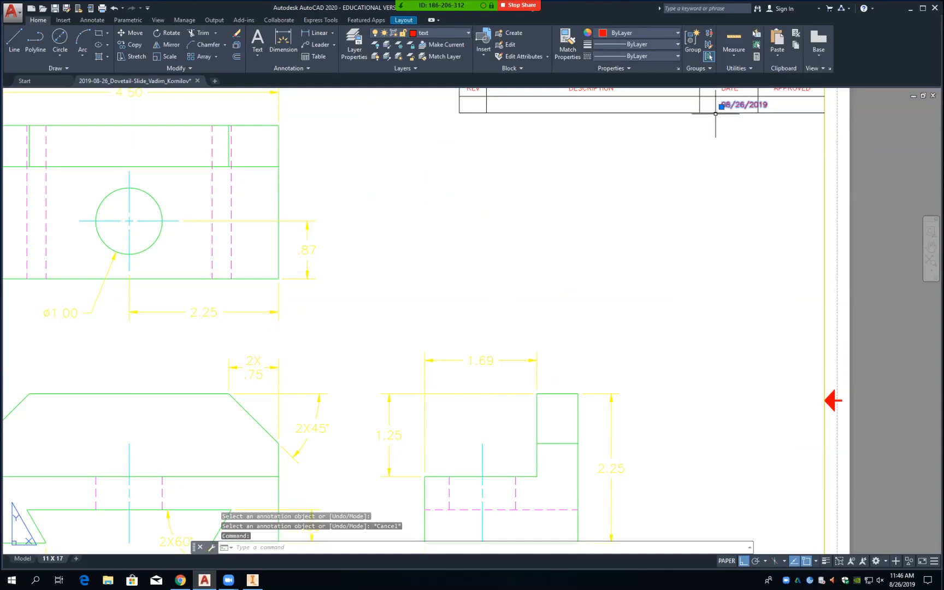
drag(741, 108, 727, 109)
click(709, 108)
click(709, 107)
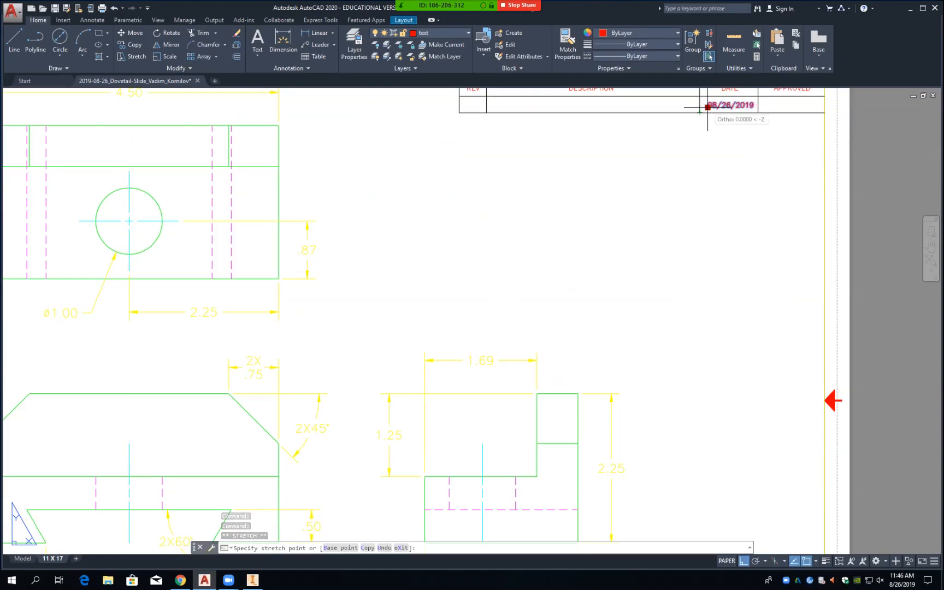
click(708, 107)
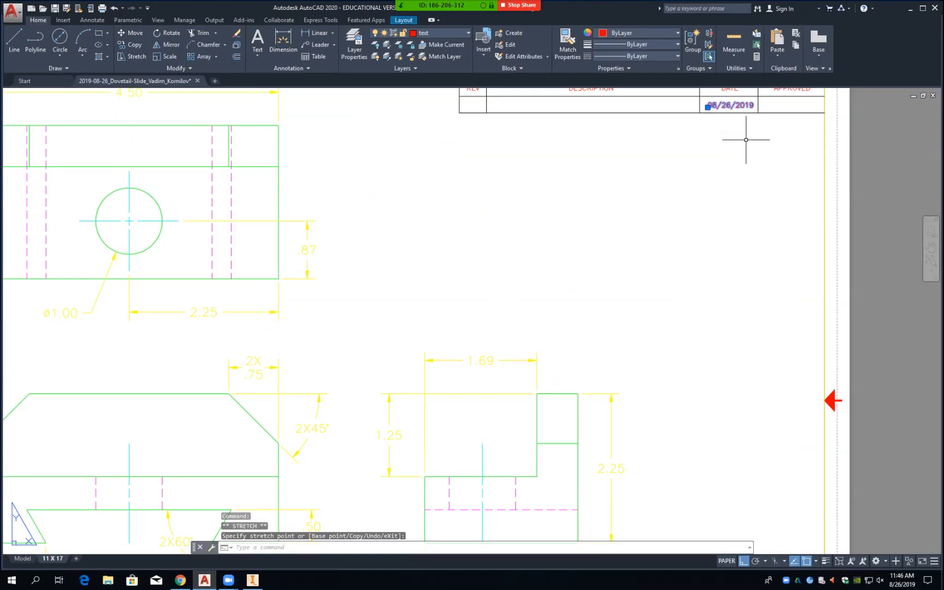
key(Escape)
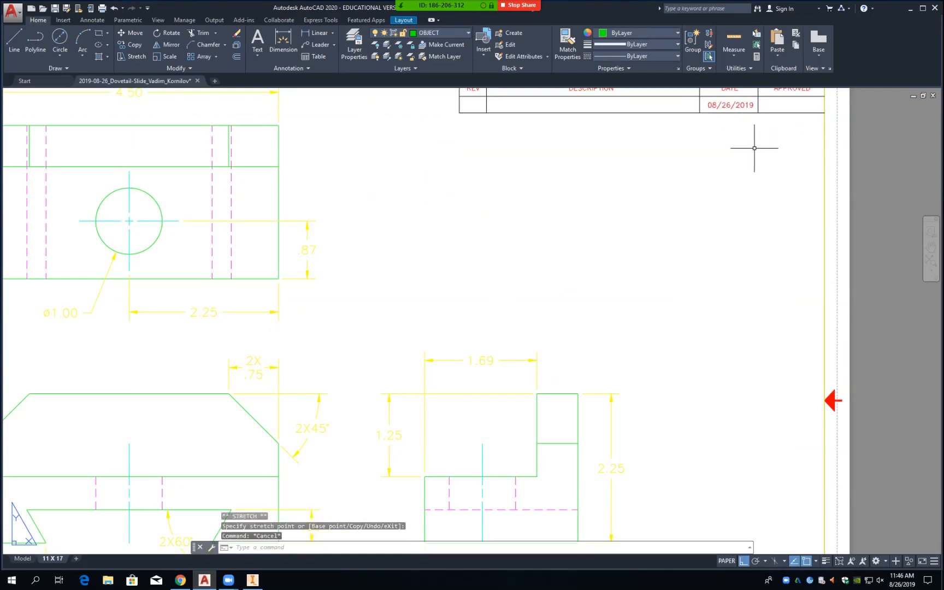
Step: Save the drawing and zoom back out to the full sheet
scroll(676, 273, down, 2)
key(ctrl+s)
scroll(678, 276, down, 2)
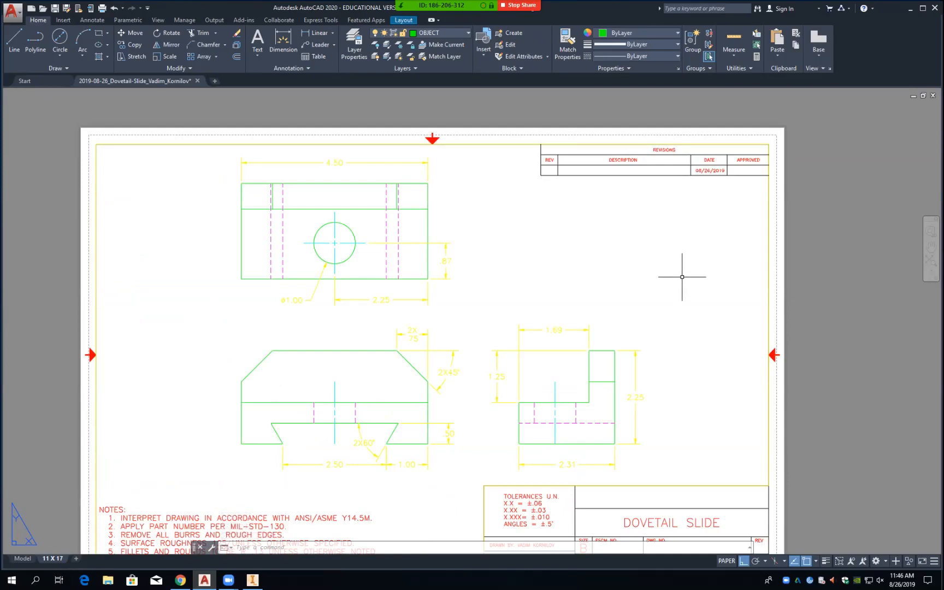
scroll(683, 277, down, 2)
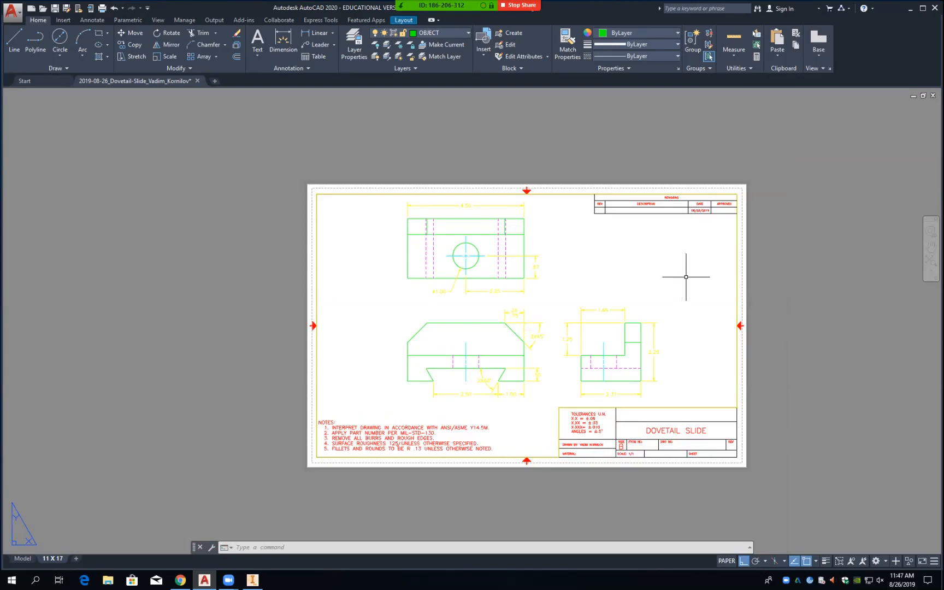
scroll(686, 277, up, 2)
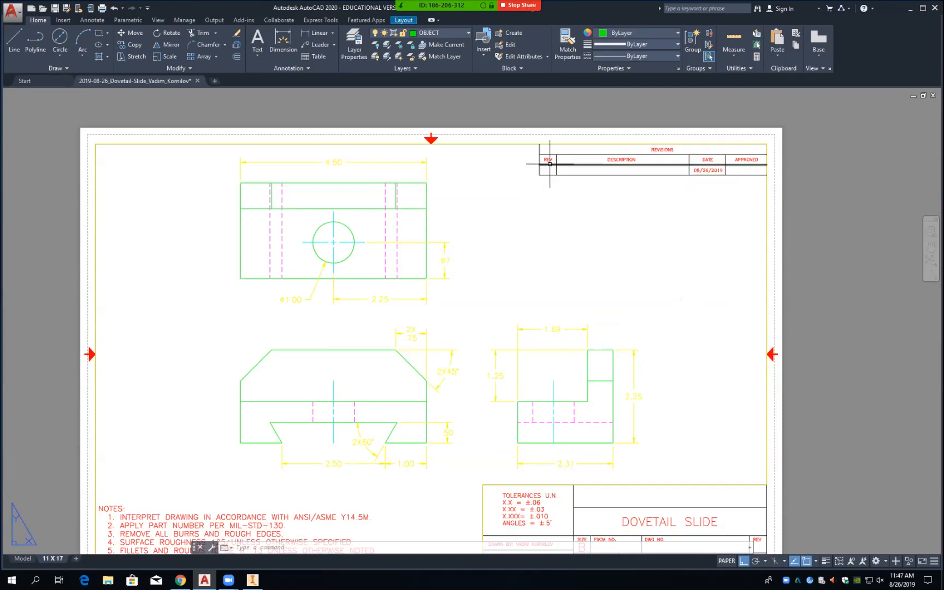
Step: Copy the REV heading text 0.25 down into the first revision row
text(co)
key(Return)
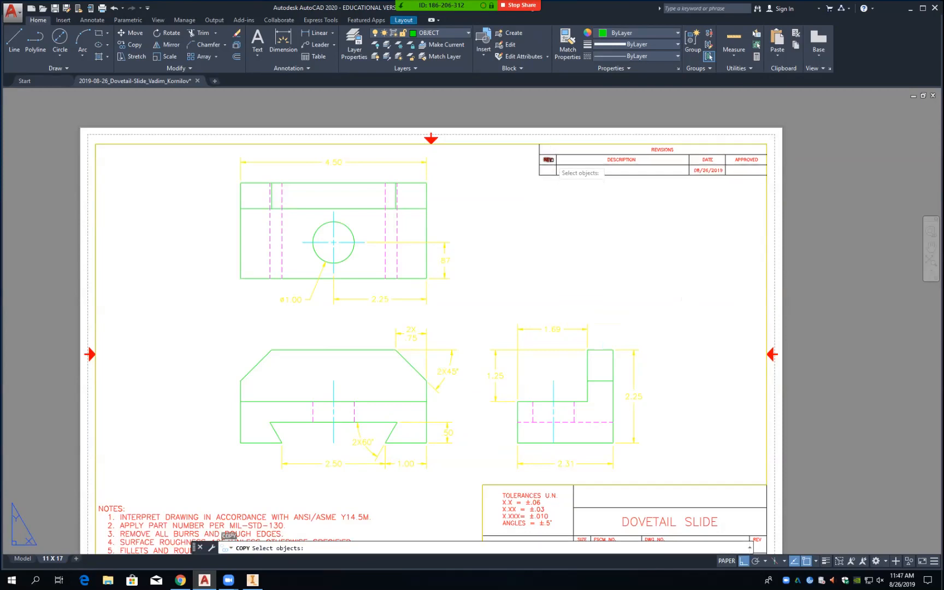
click(550, 160)
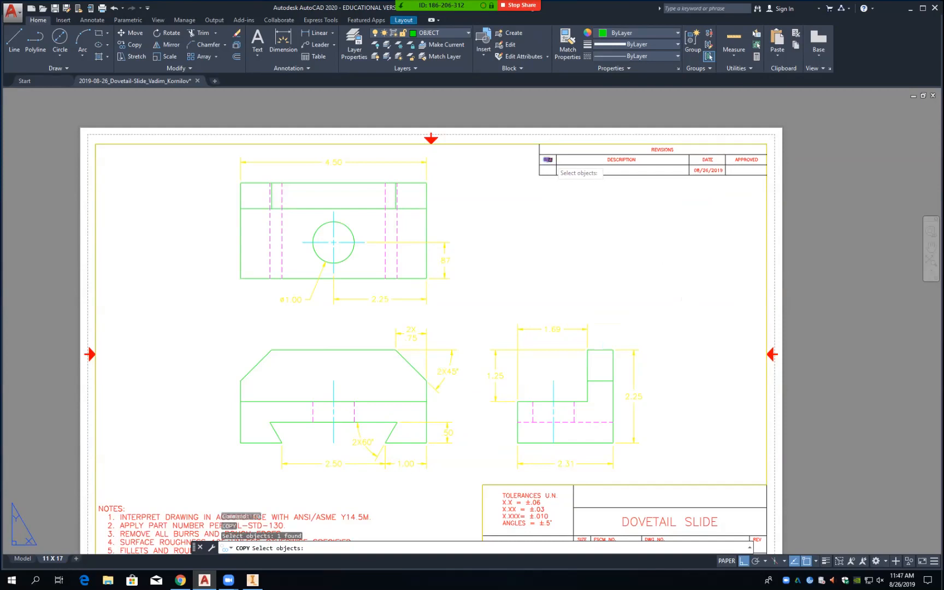
key(Return)
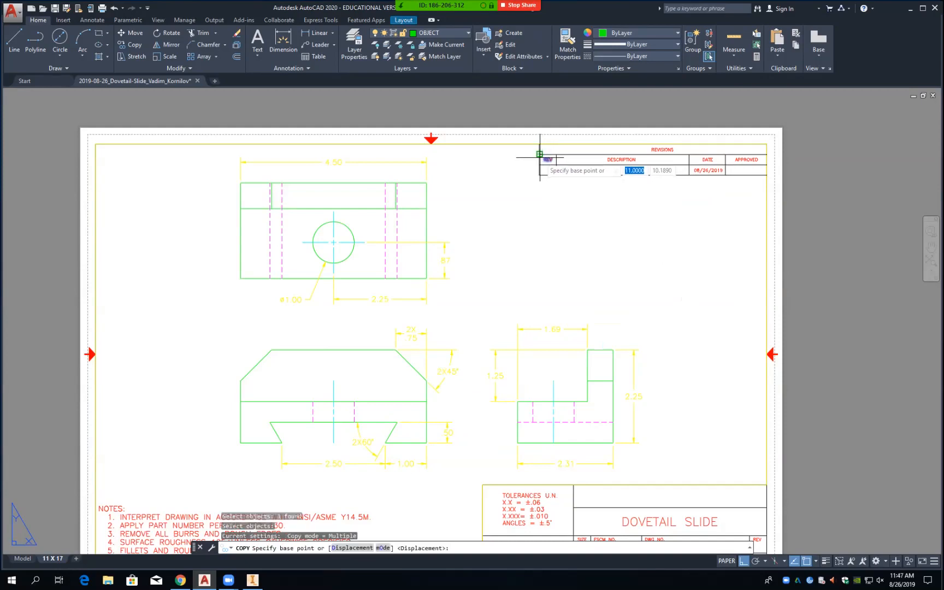
click(540, 154)
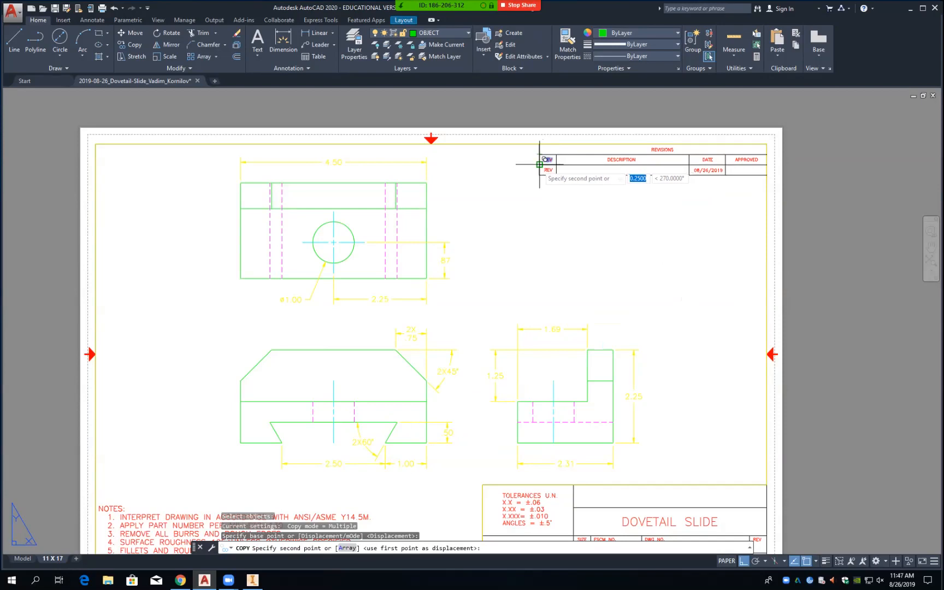
click(540, 164)
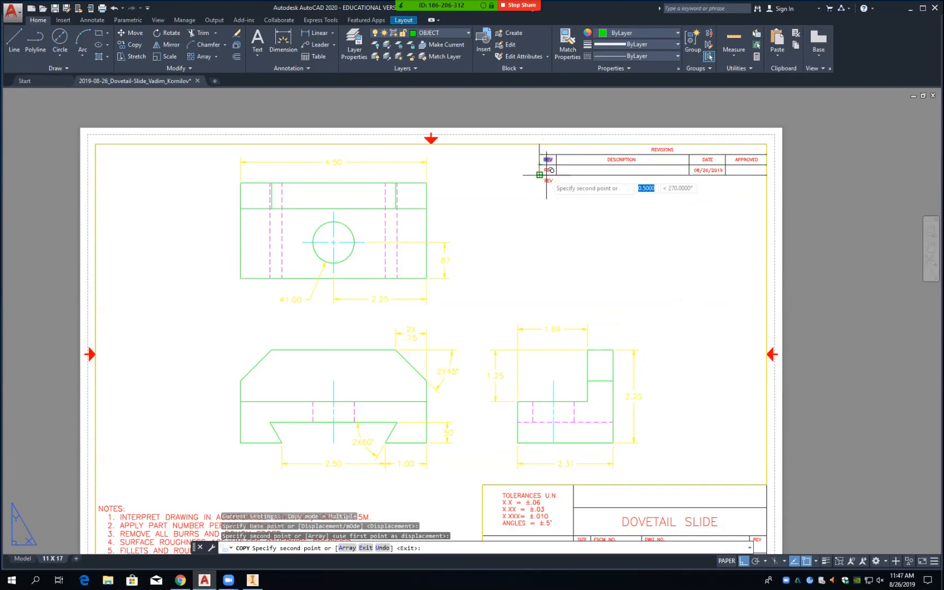
key(Return)
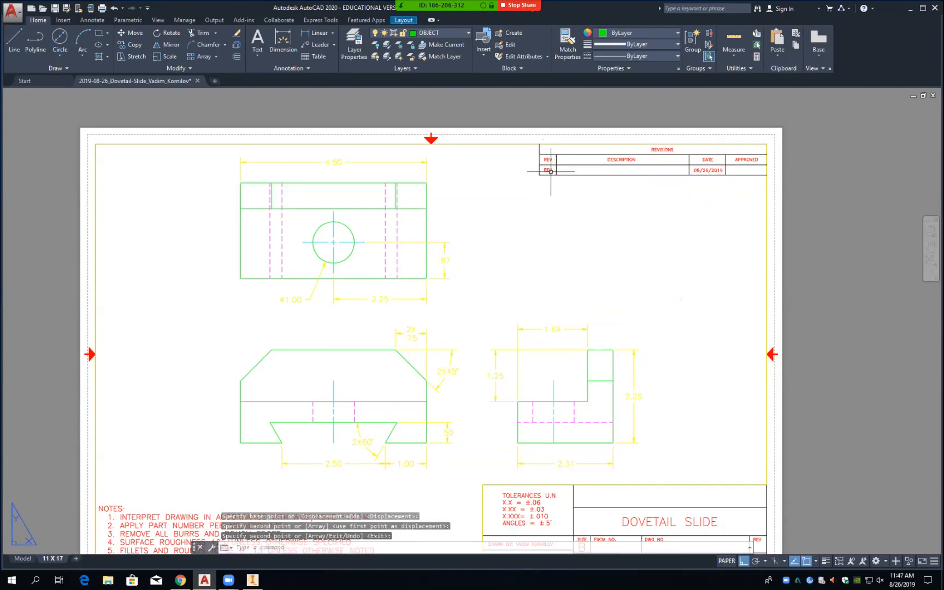
Step: Try editing the copied REV text in row 1, leaving it reading REV
click(551, 171)
double_click(551, 171)
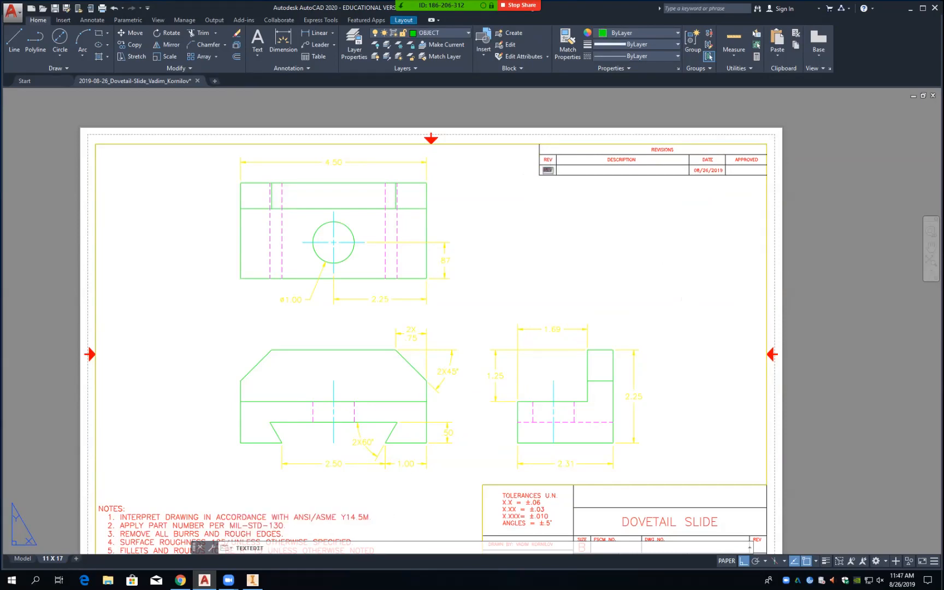
key(BackSpace)
text(REV)
click(568, 191)
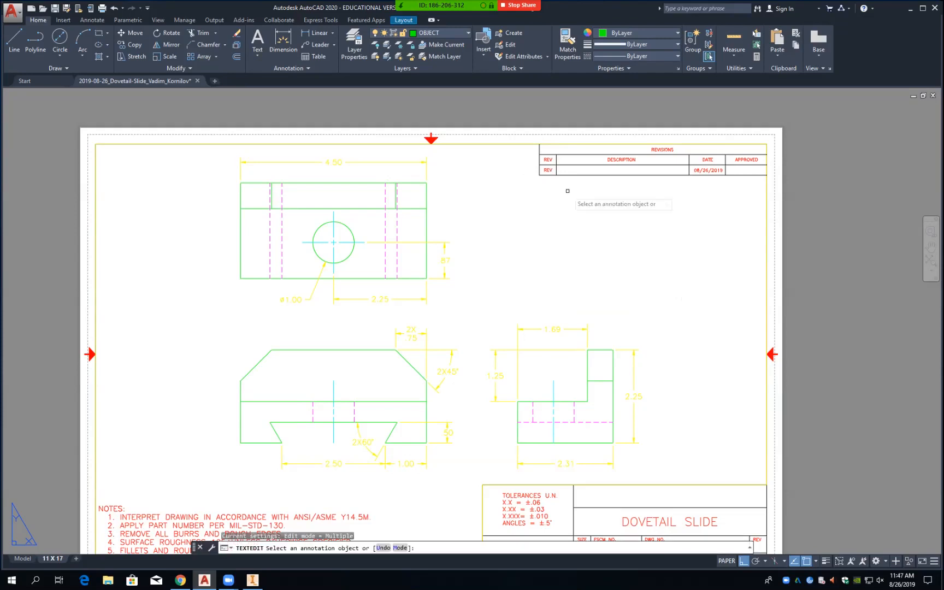
key(Escape)
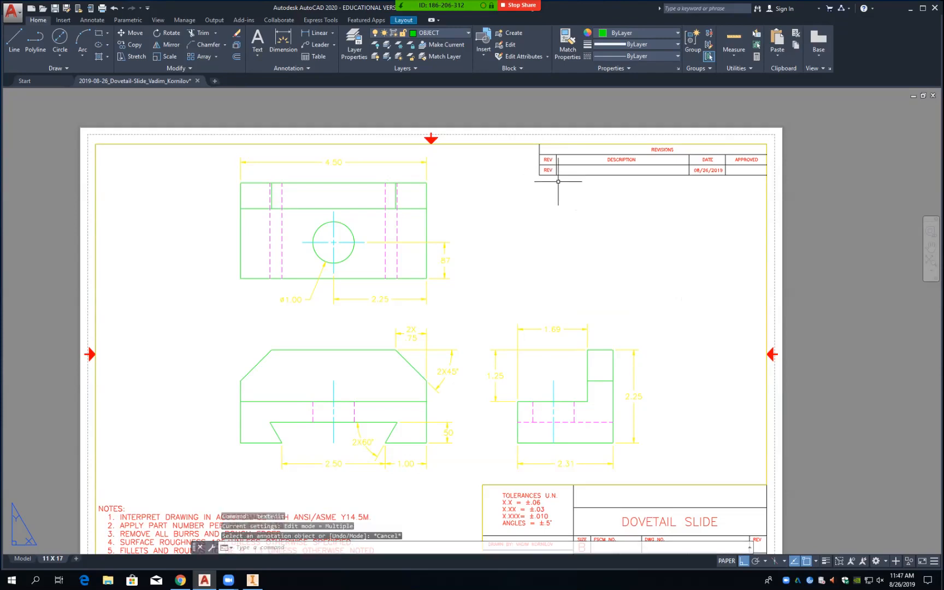
double_click(549, 171)
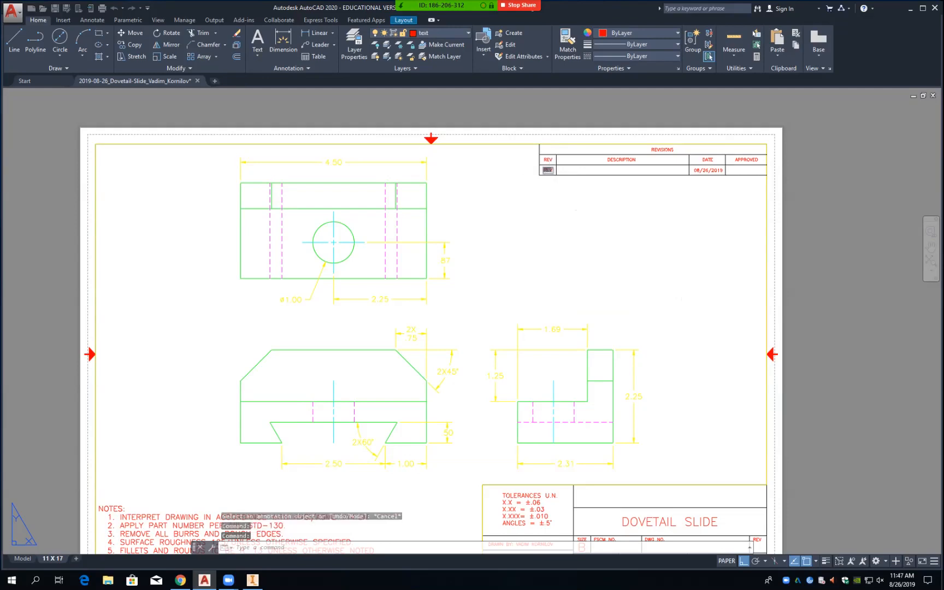
key(BackSpace)
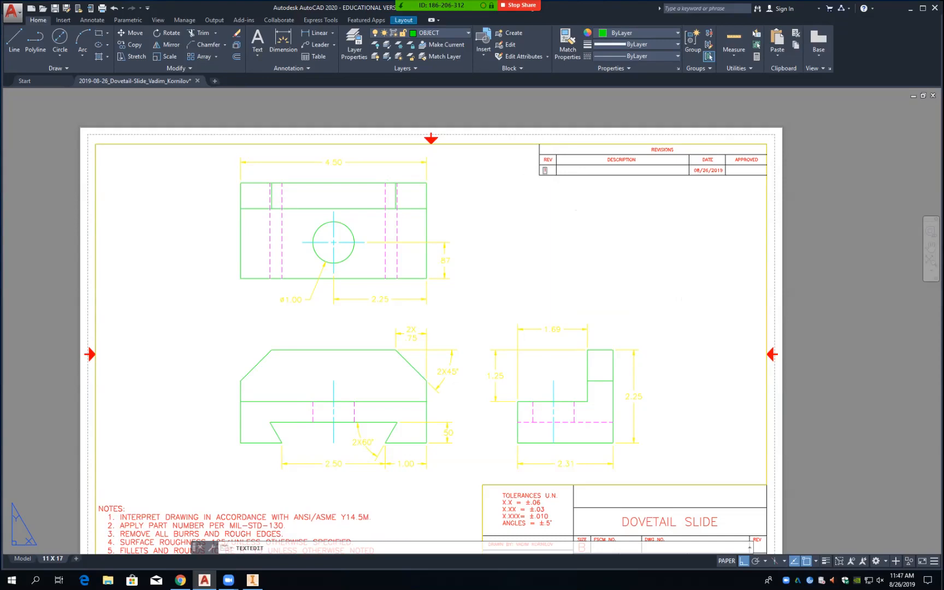
key(Escape)
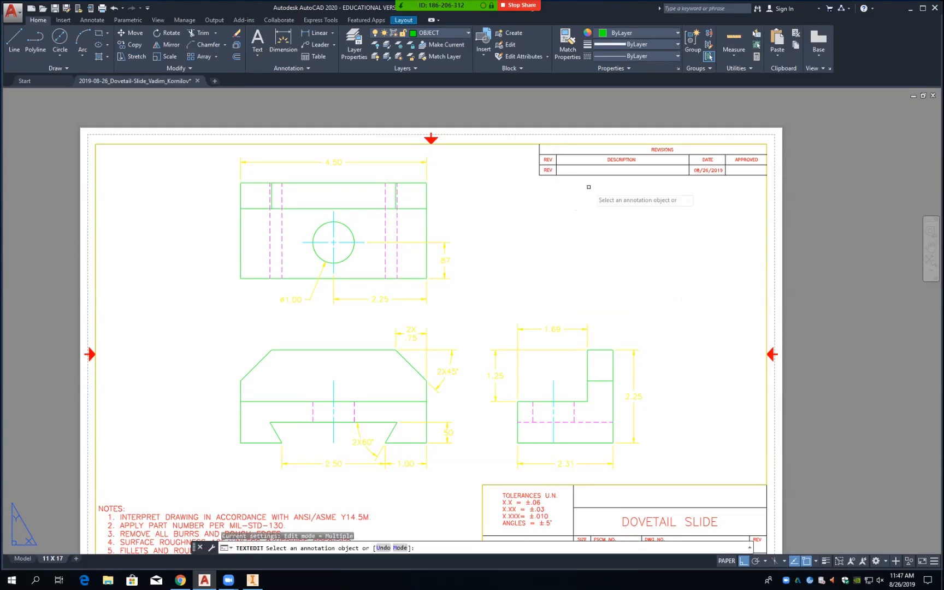
key(Escape)
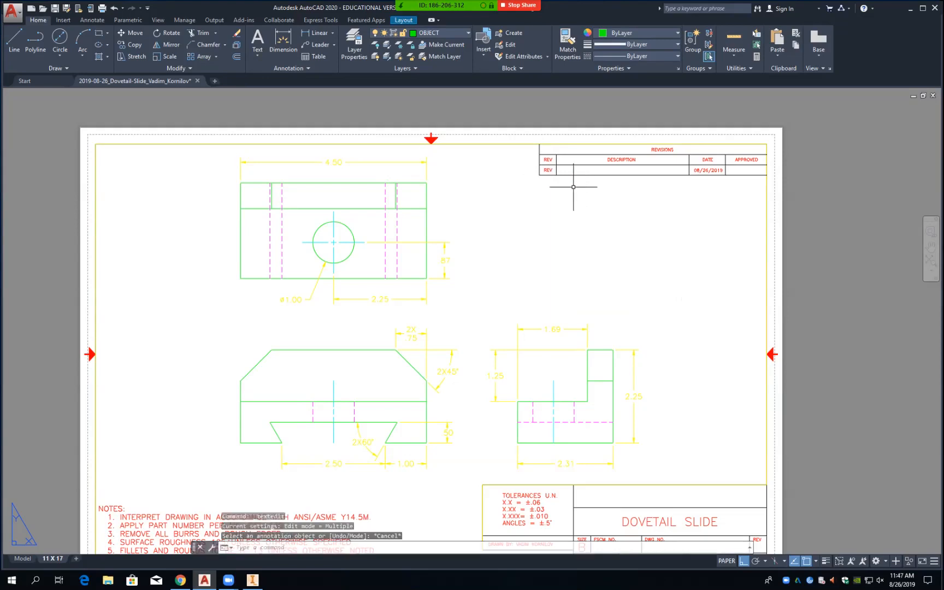
Step: Replace the copied REV text in row 1 with revision number 1
double_click(549, 171)
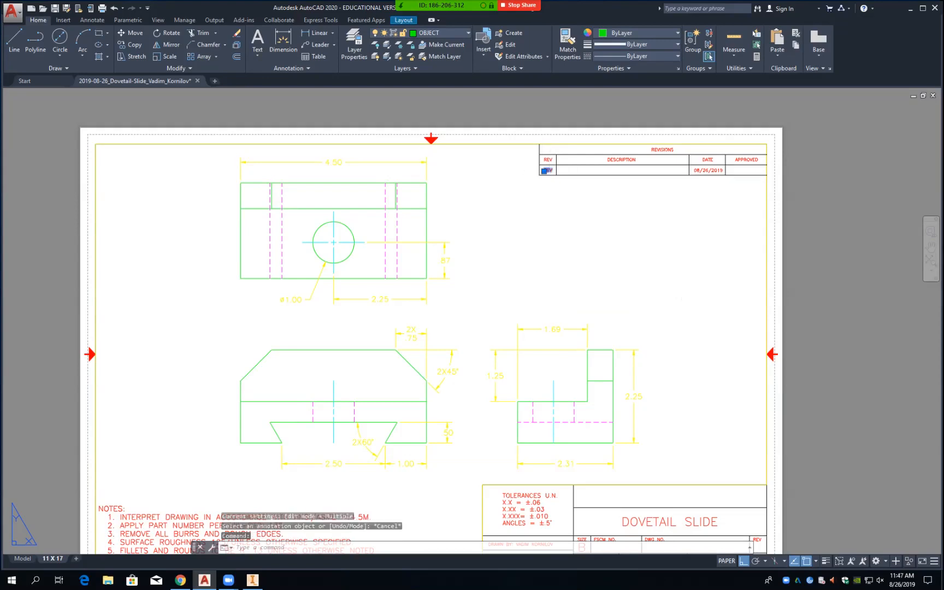
key(BackSpace)
text(1)
key(Return)
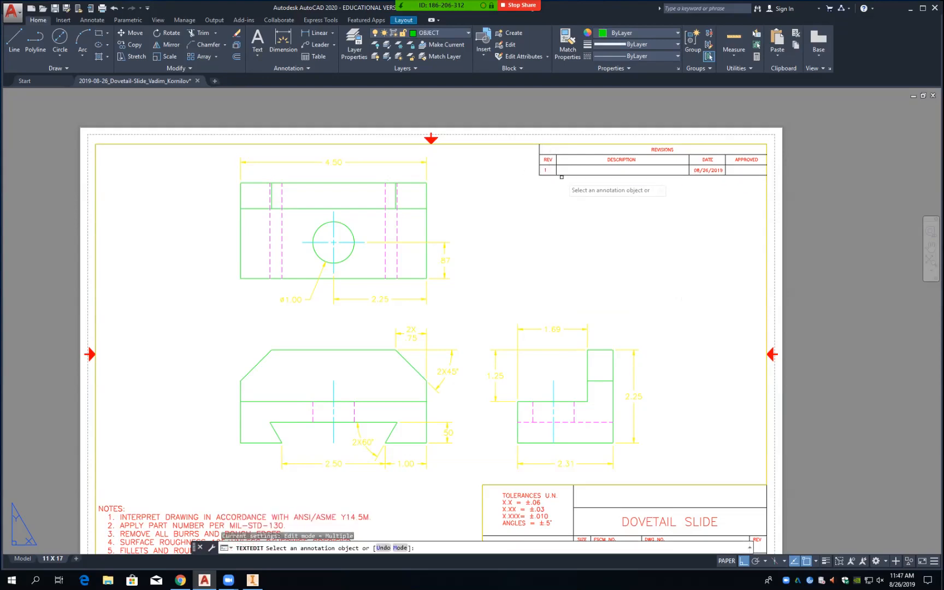
key(Escape)
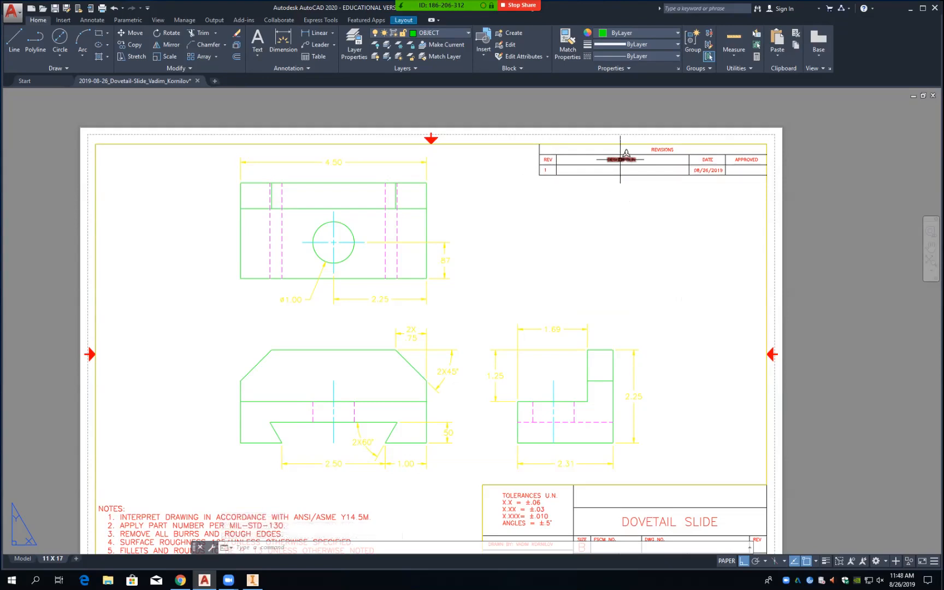
Step: Copy the DESCRIPTION heading text down into revision row 1
text(COP)
key(Return)
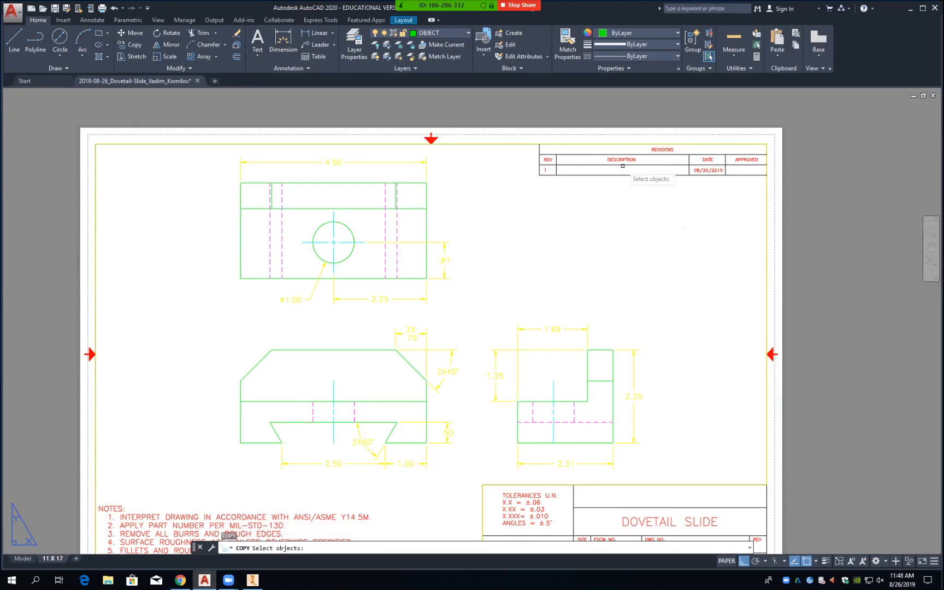
click(623, 166)
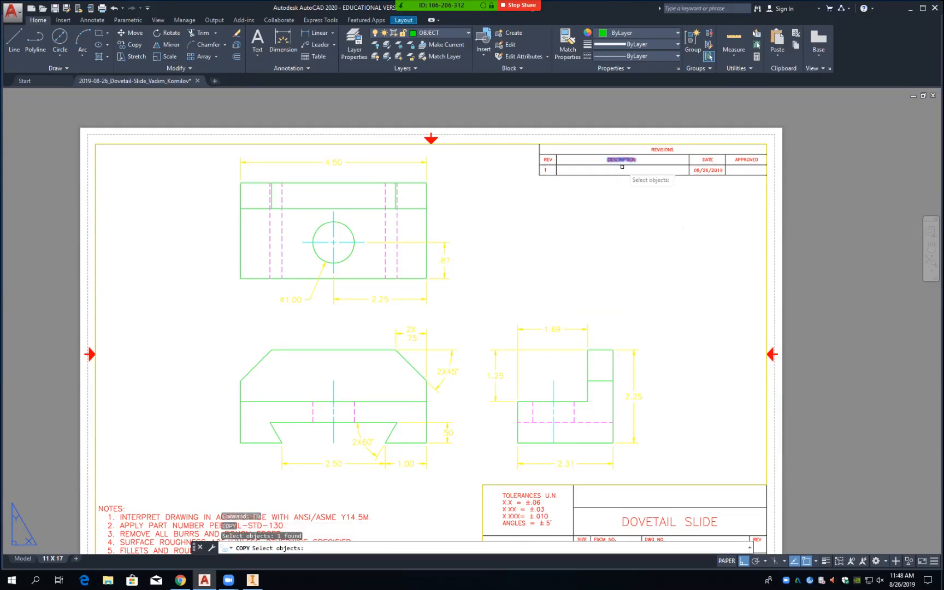
key(Return)
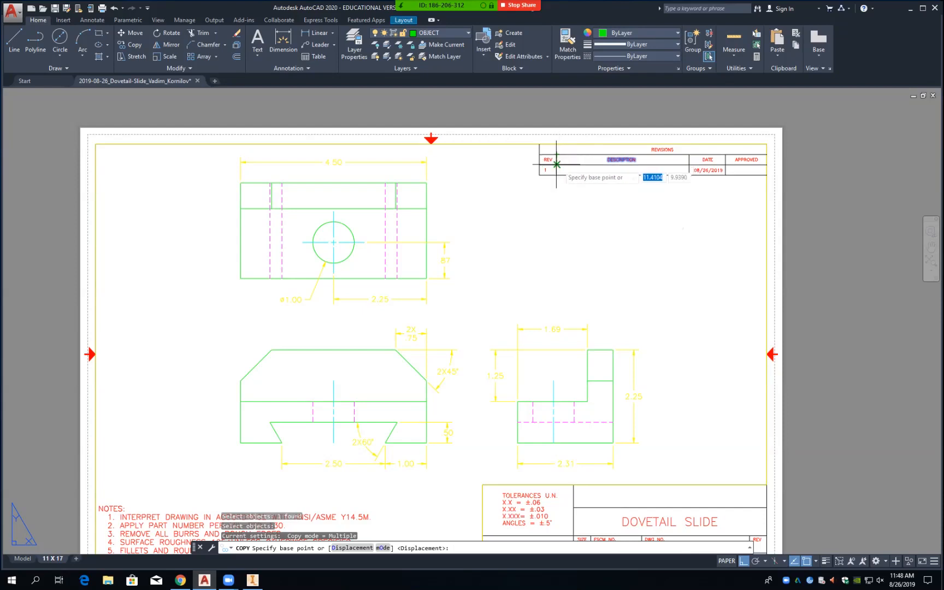
click(556, 164)
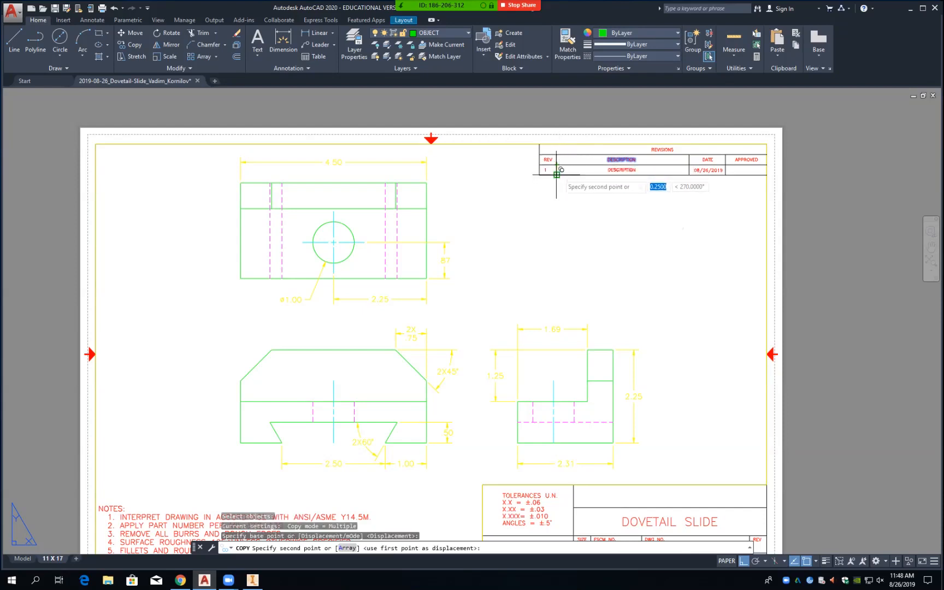
click(557, 174)
key(Return)
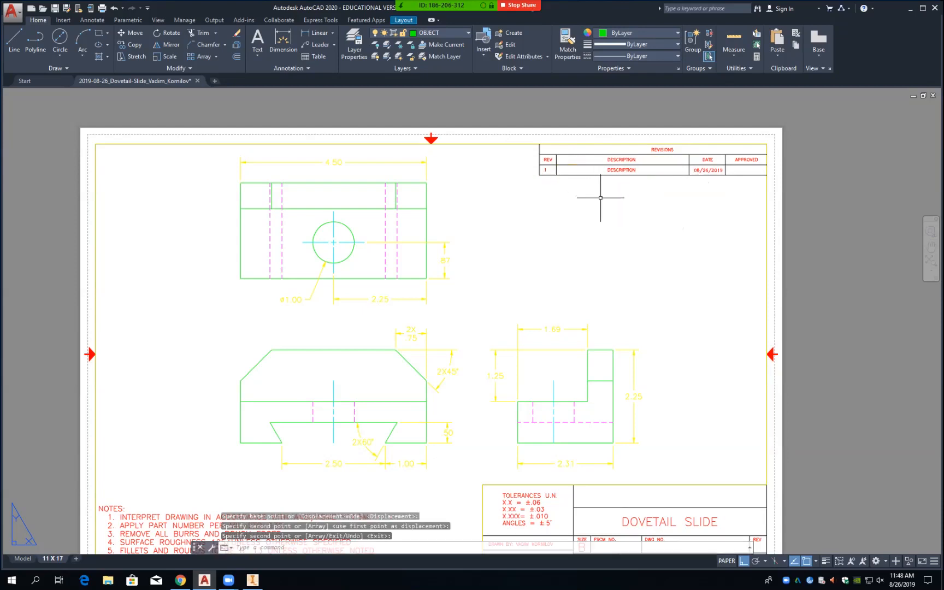
Step: Replace the copied description with INITIAL DRAWING and save the drawing
click(622, 170)
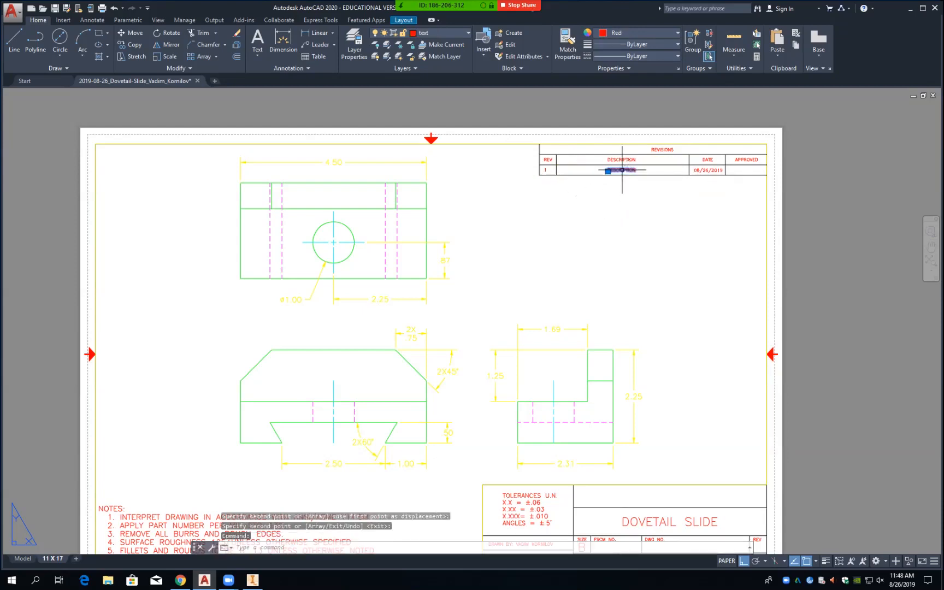
double_click(622, 170)
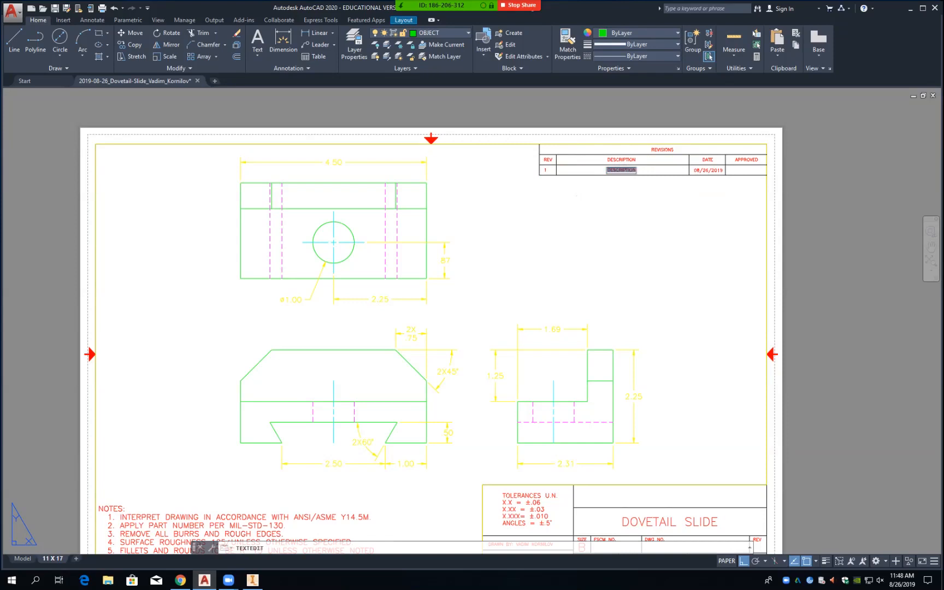
key(Delete)
text(INIT)
text(IAL )
text(CR)
text(AWING)
key(Return)
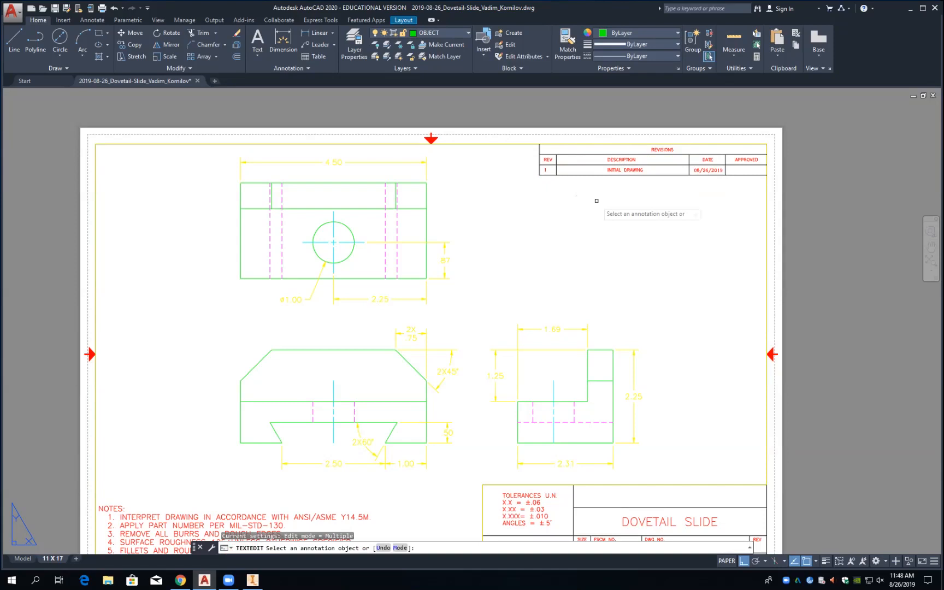
key(Escape)
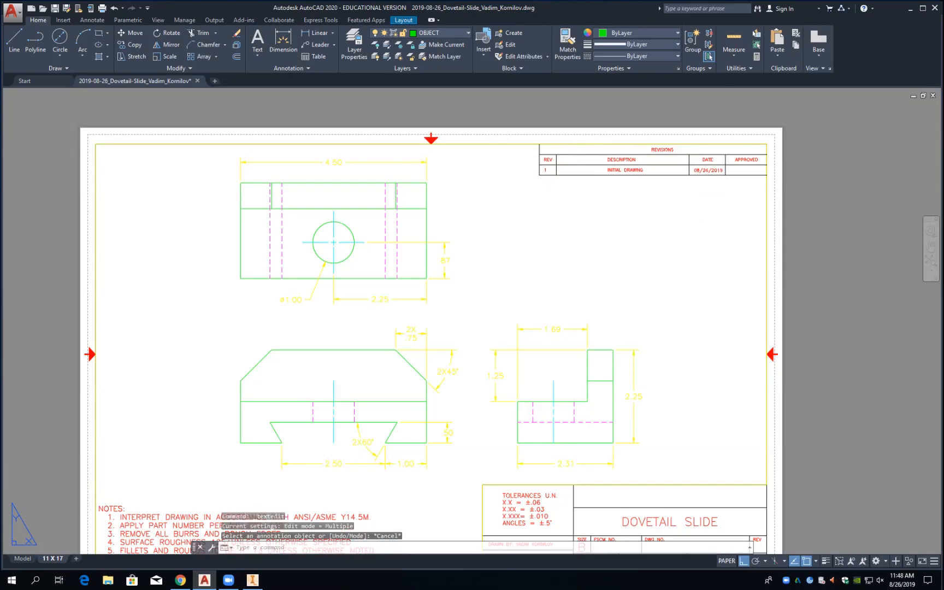
key(ctrl+s)
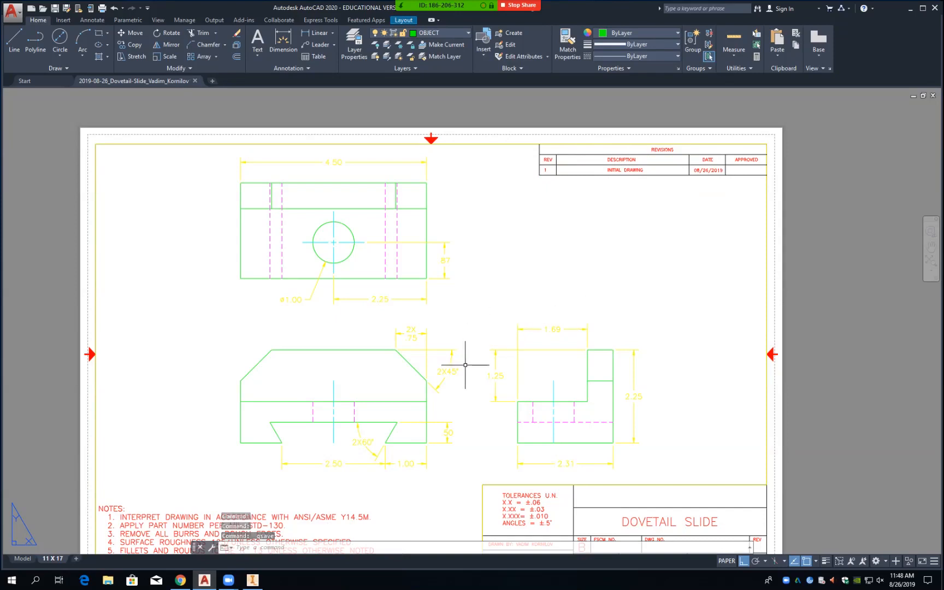
middle_drag(465, 367, 480, 348)
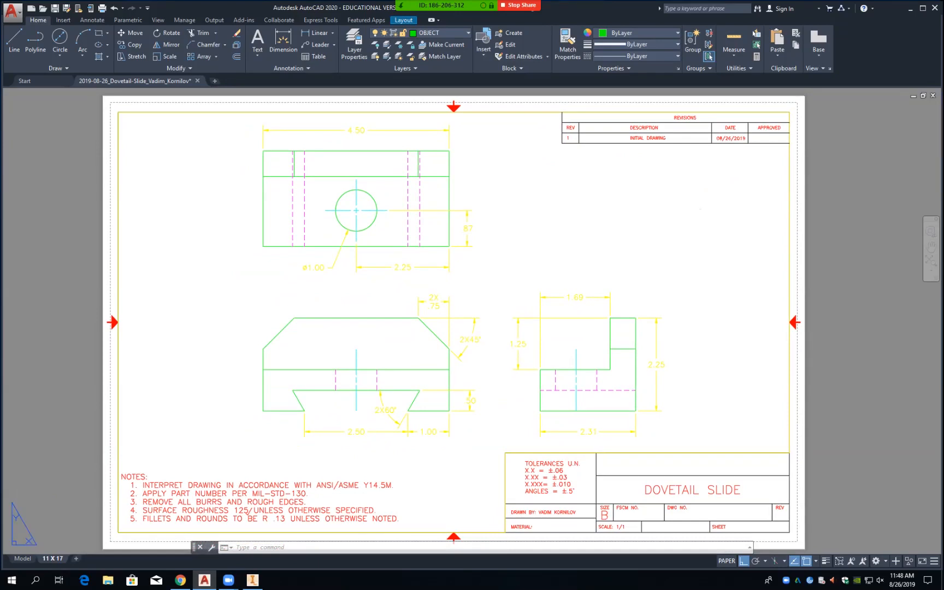
key(ctrl+s)
Step: Switch from the 11 X 17 layout to model space and save the drawing
click(23, 559)
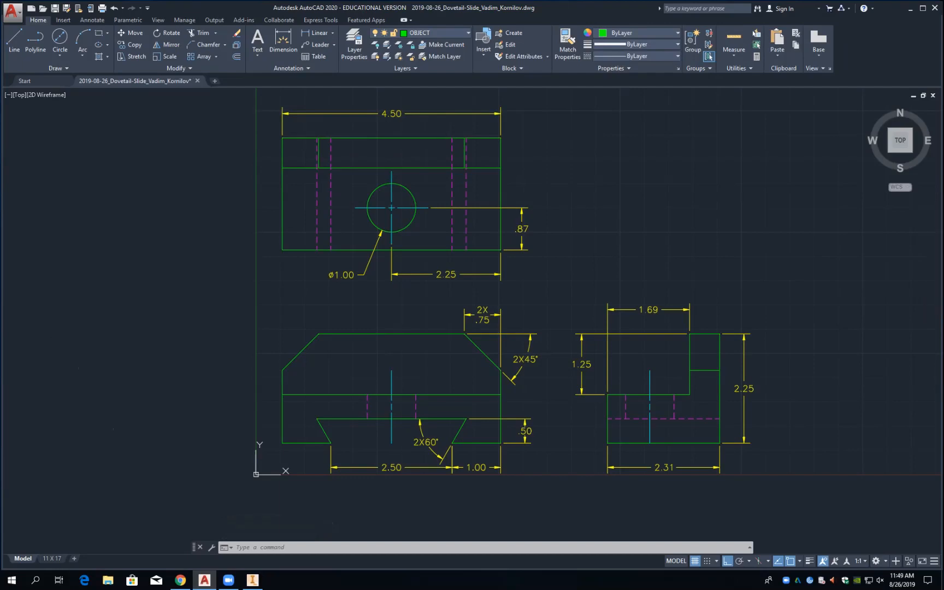
key(ctrl+s)
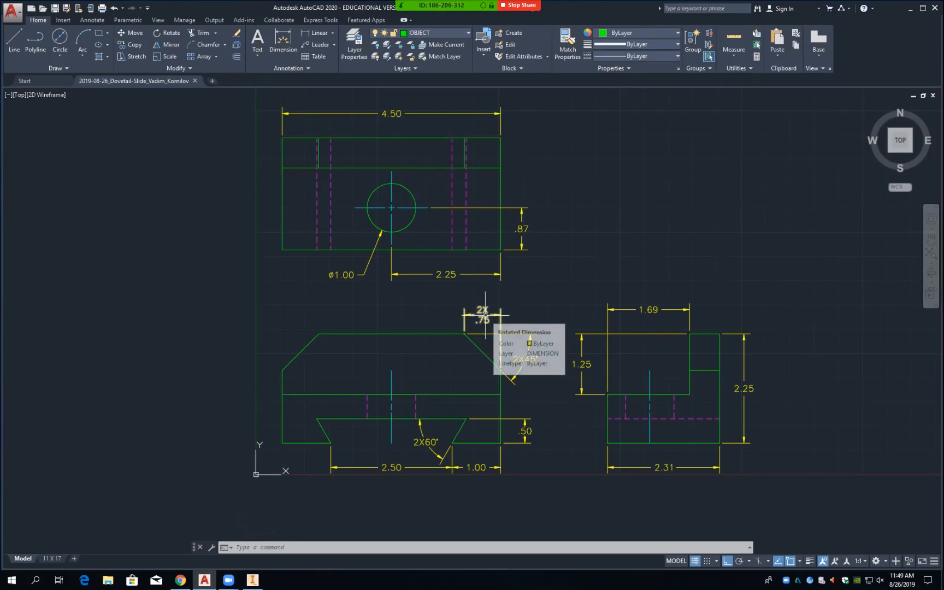
Step: Stretch the 2X .75 dimension text so .75 sits under 2X, then save
click(486, 316)
mouse_move(483, 314)
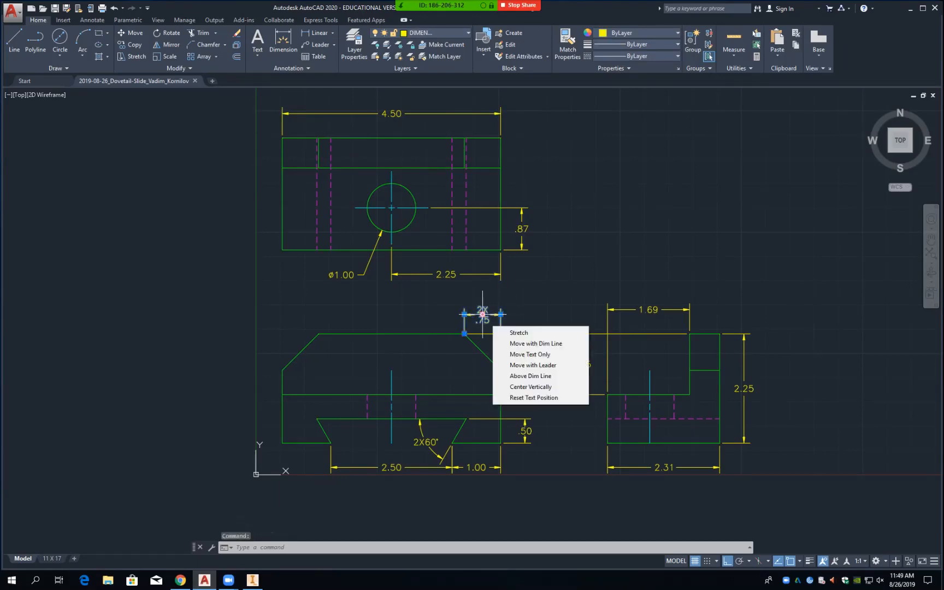
click(483, 315)
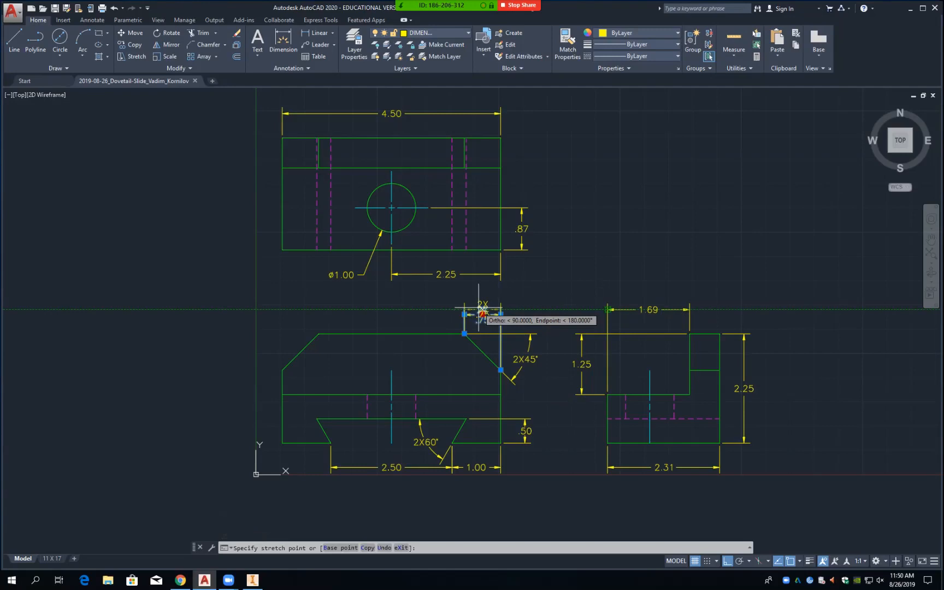
click(483, 313)
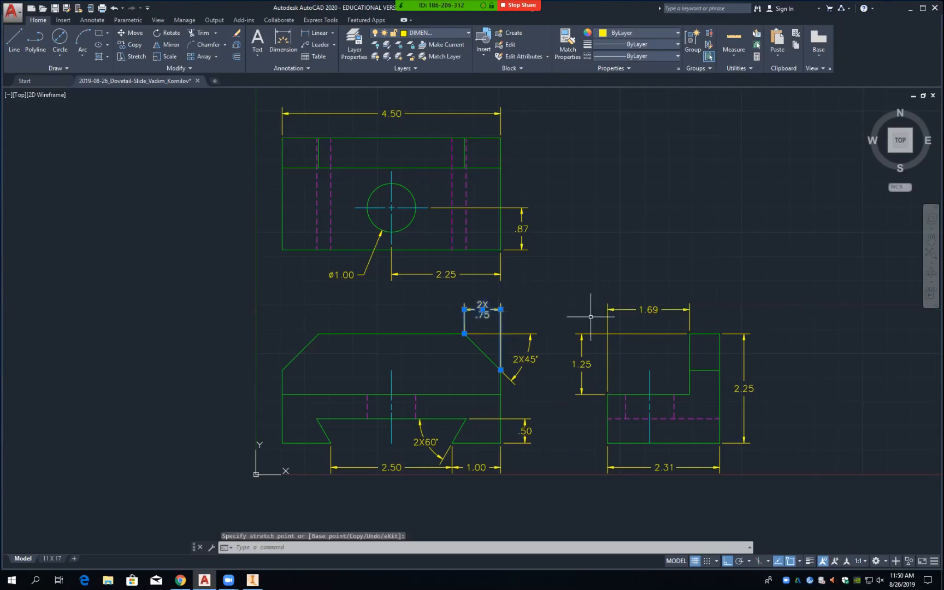
key(Escape)
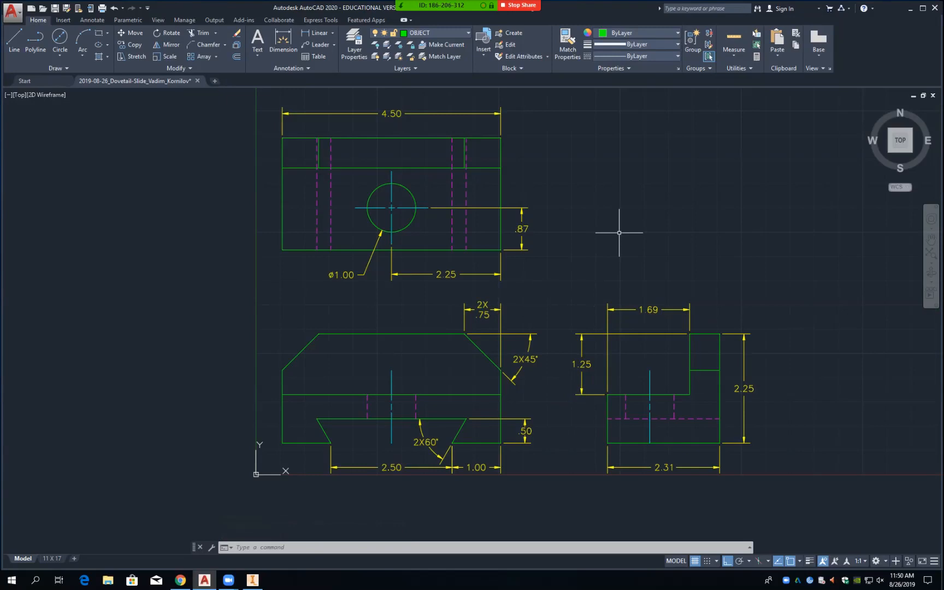
key(ctrl+s)
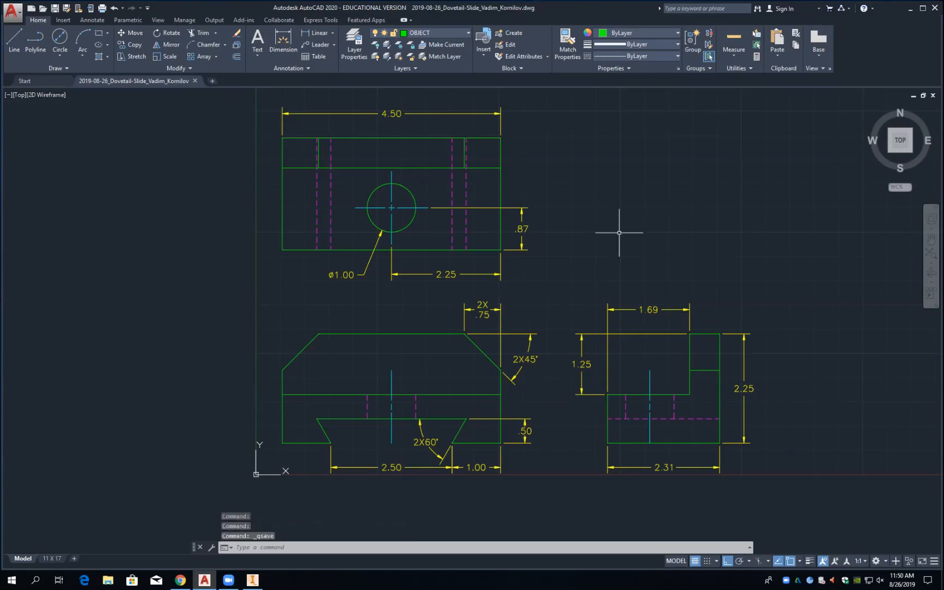
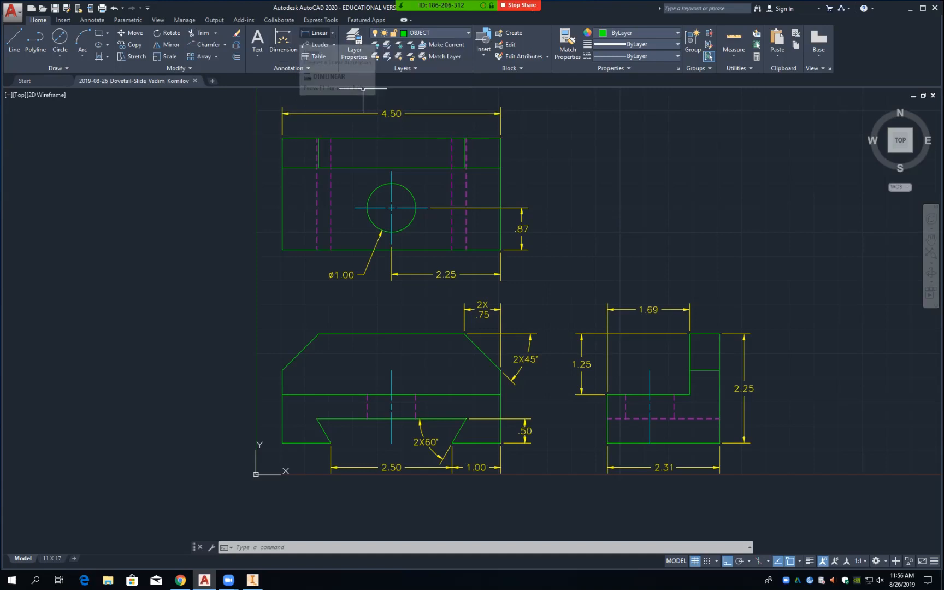
Step: Try linear dimensions of .25 at the circle top and .50 in the front view, cancelling both
click(316, 34)
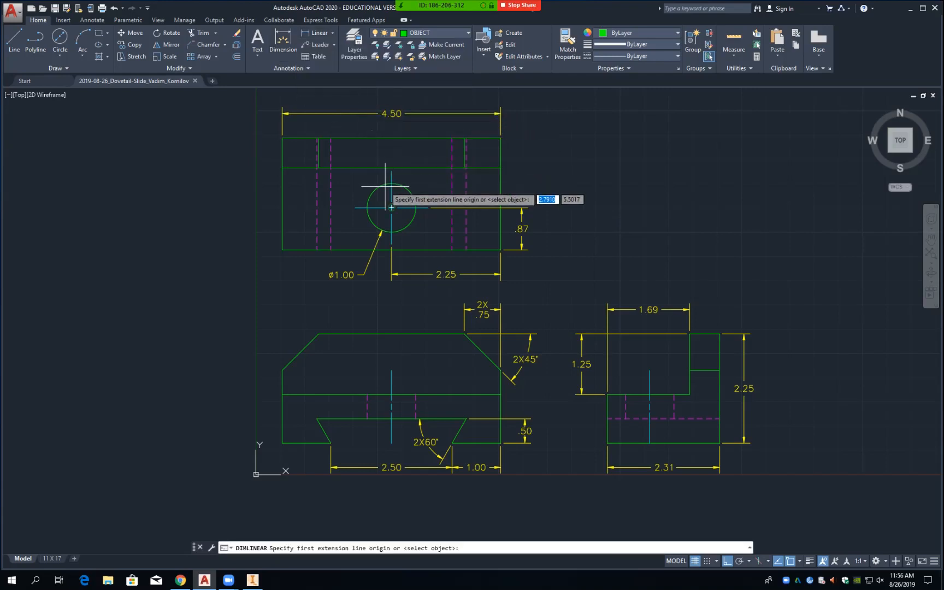
click(391, 184)
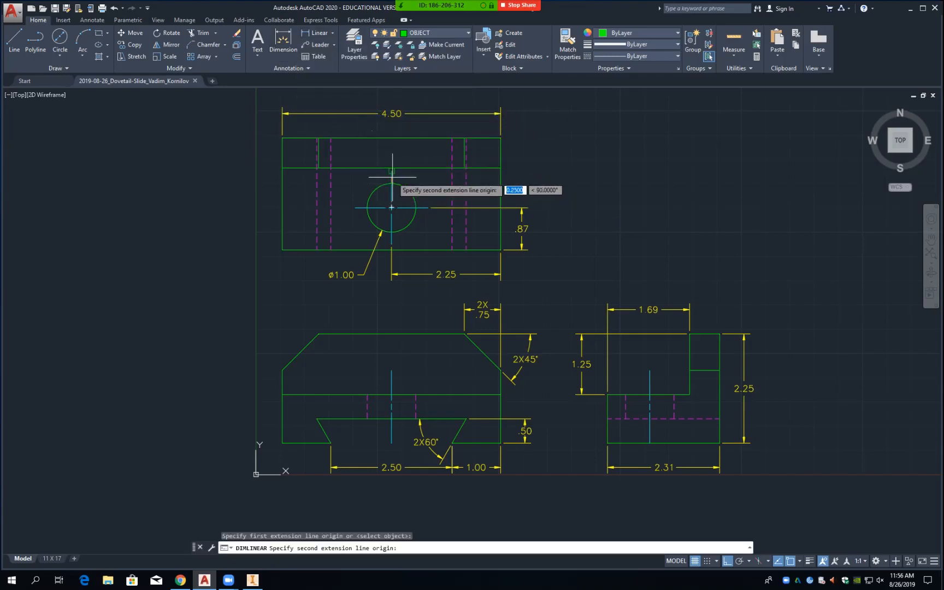
click(391, 171)
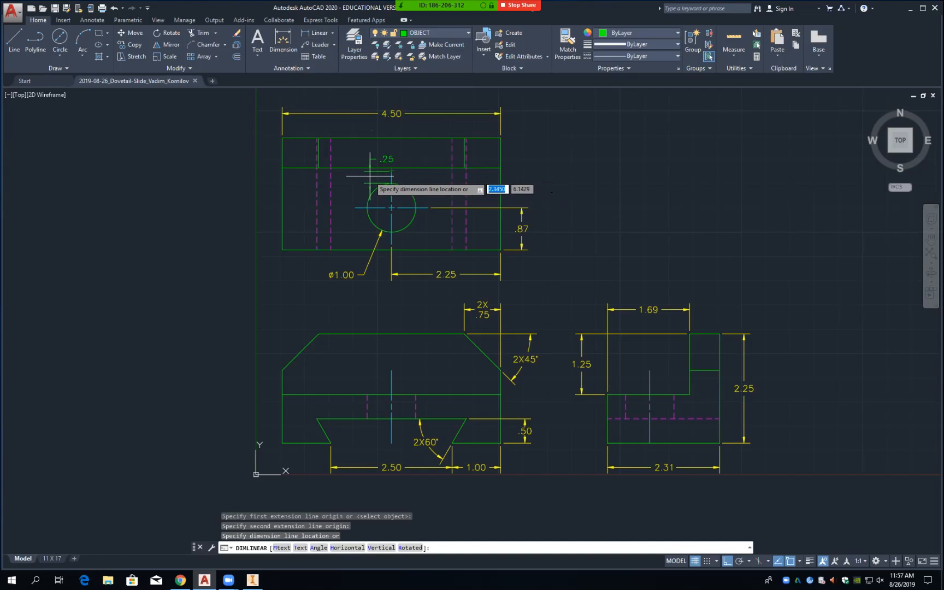
key(Escape)
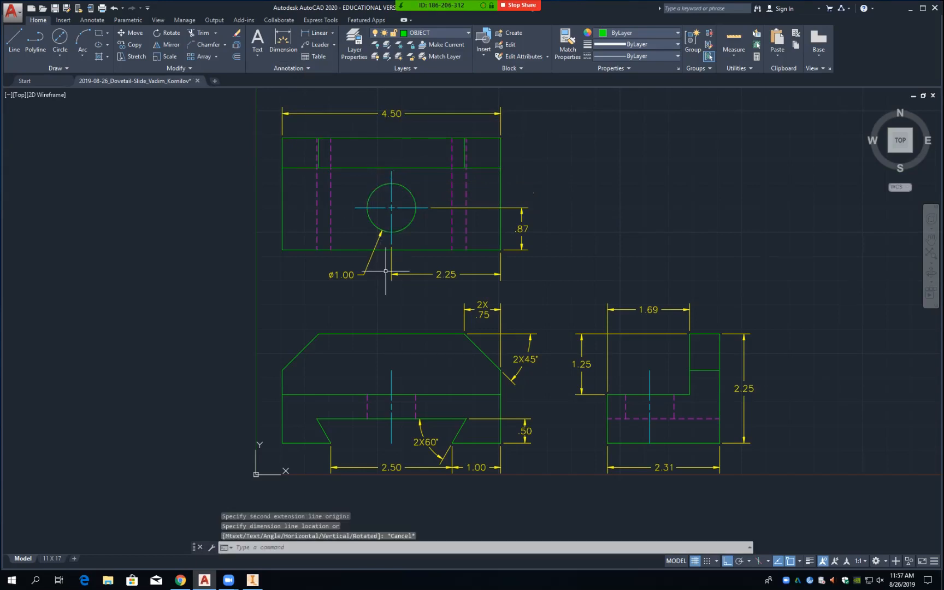
click(320, 33)
click(392, 370)
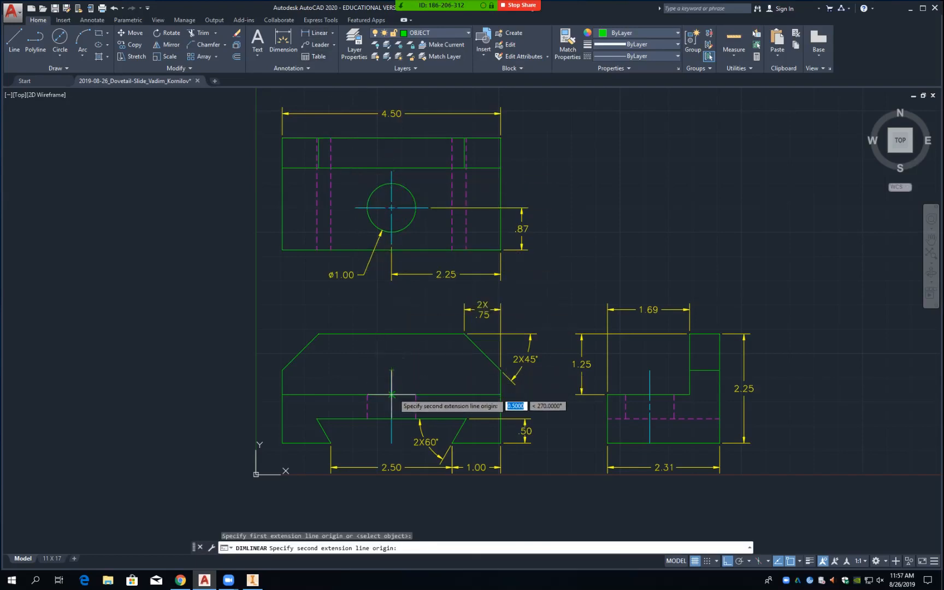
click(391, 394)
key(Escape)
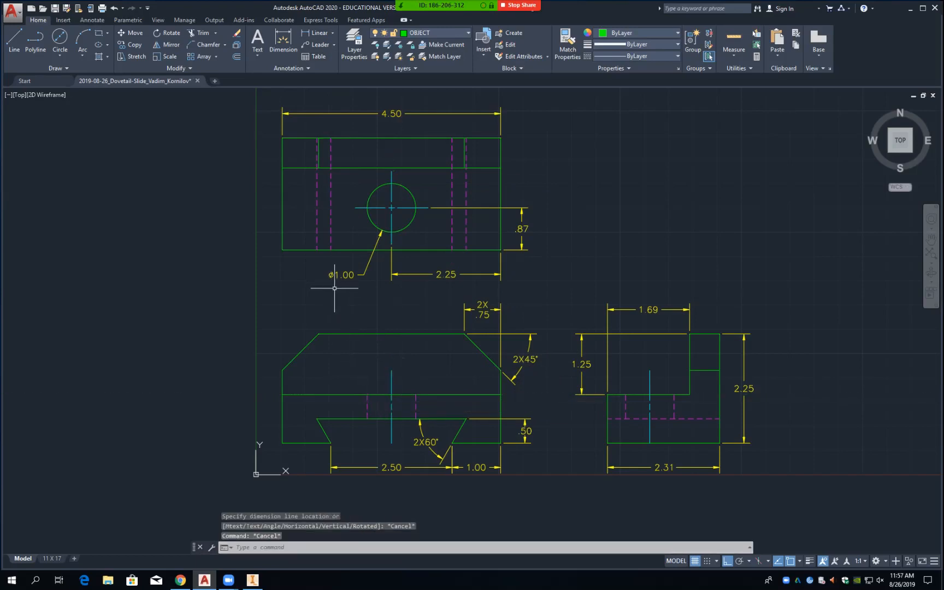
Step: Start OFFSET with an offset distance of .25
text(o)
key(Return)
click(283, 395)
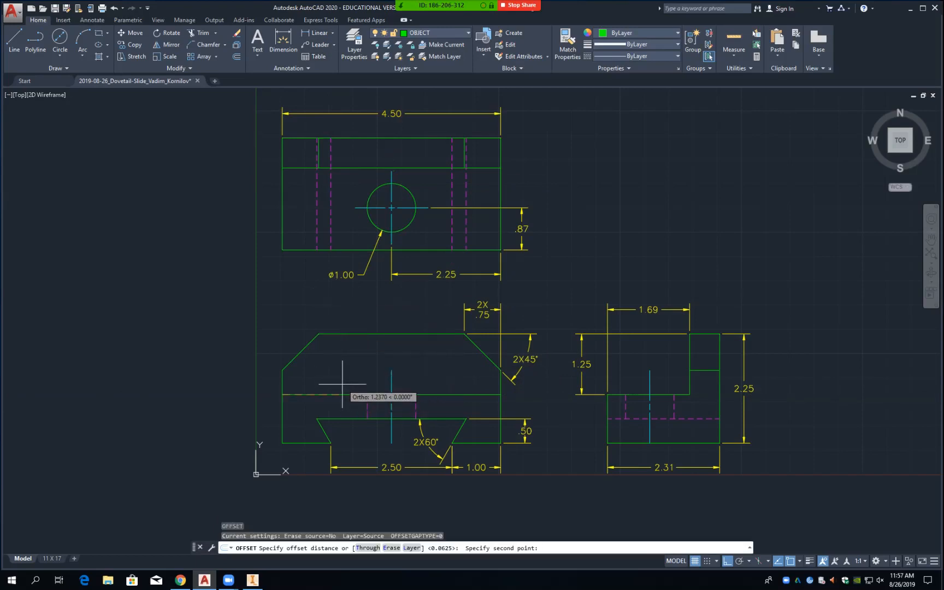
key(Escape)
key(Escape)
key(Escape)
text(o)
key(Return)
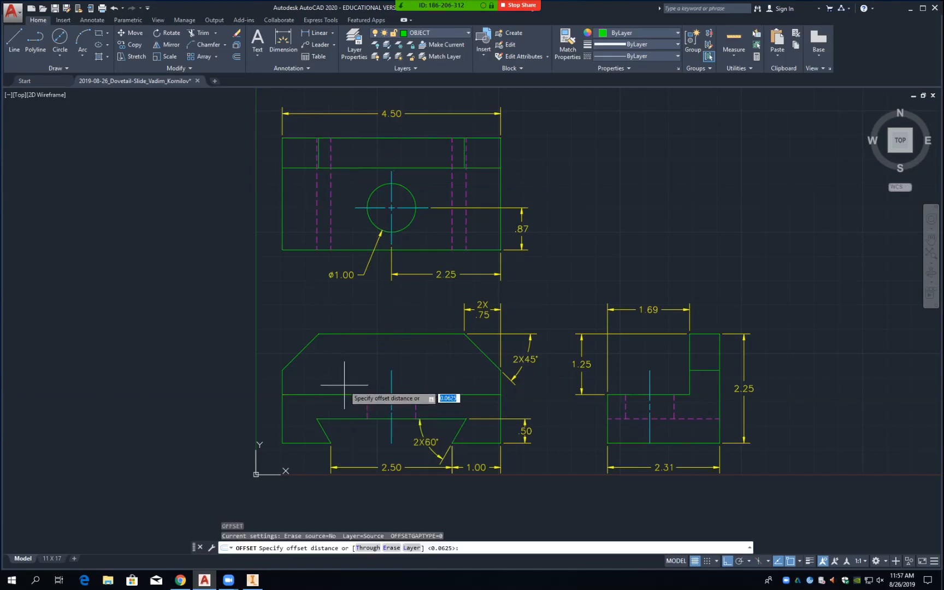
text(.25)
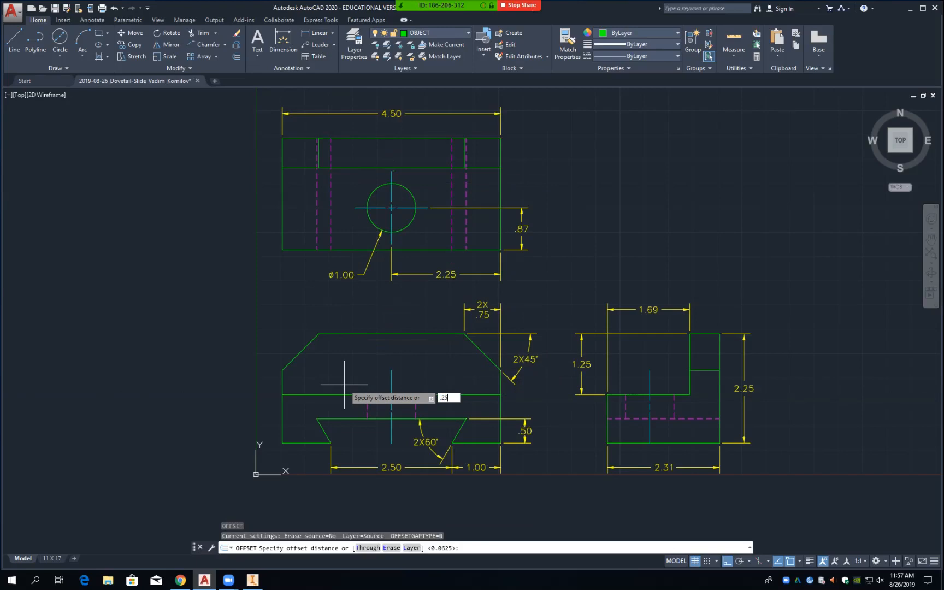
key(Return)
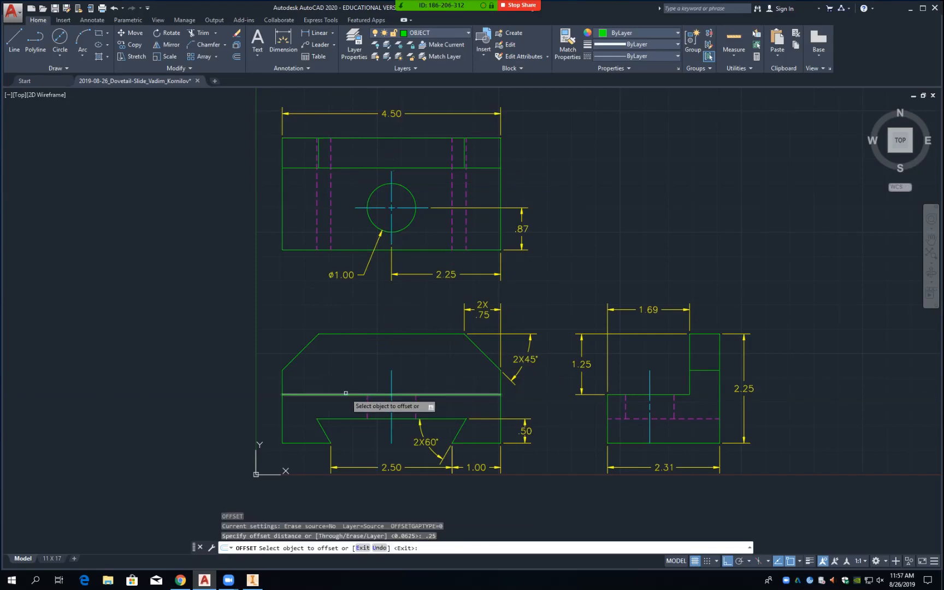
Step: Offset two front-view horizontal lines and the dovetail's top edge by 0.25
click(346, 394)
click(346, 401)
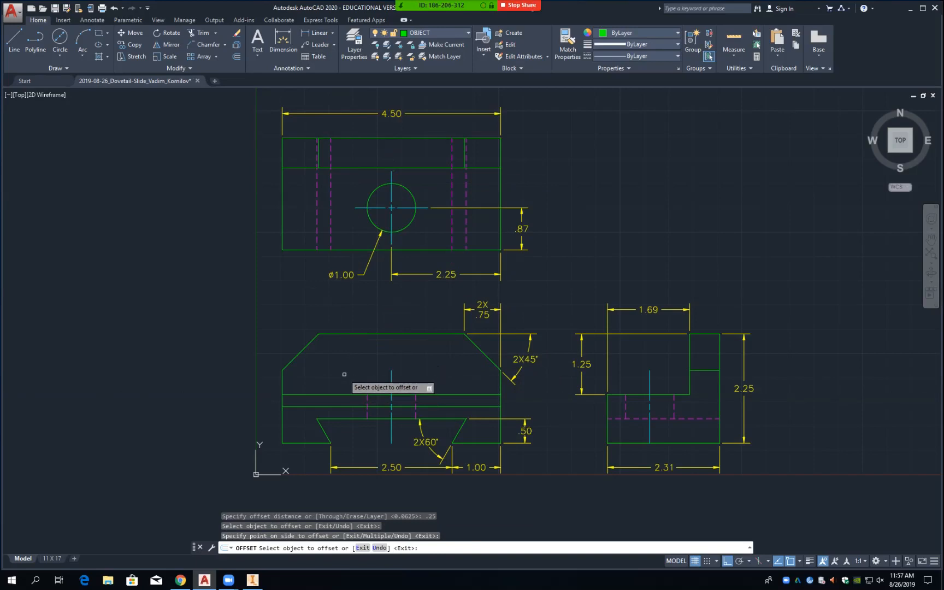
click(345, 393)
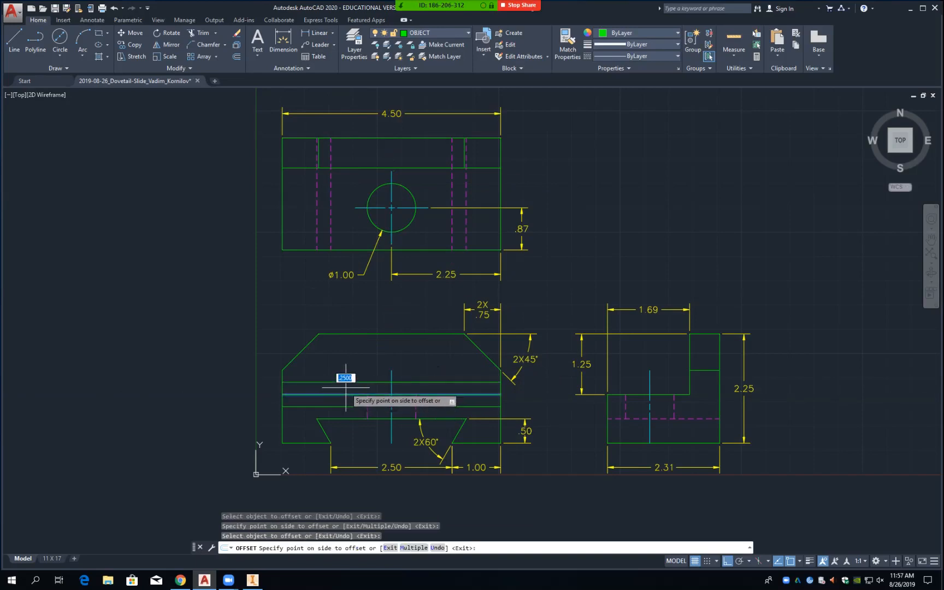
click(345, 389)
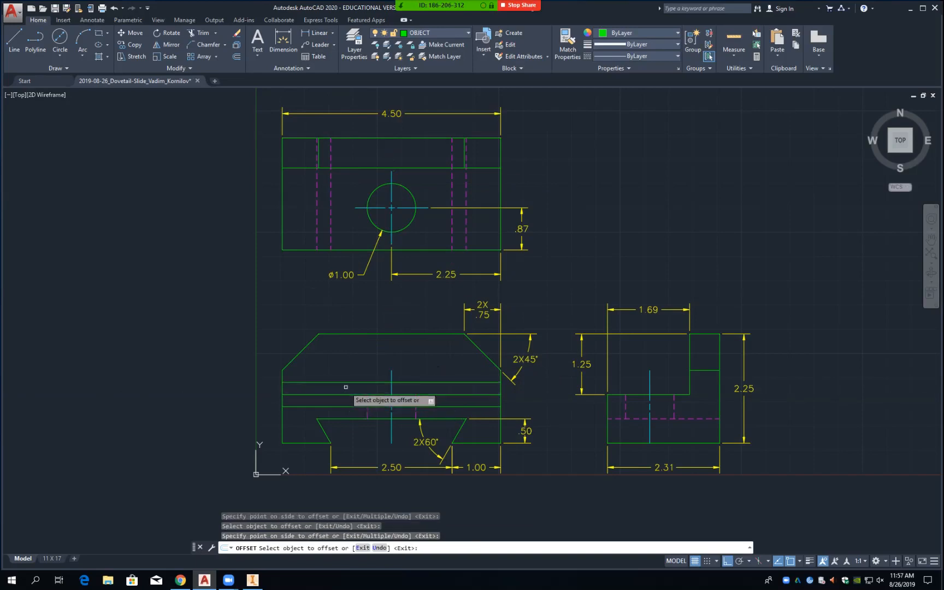
click(351, 418)
click(355, 428)
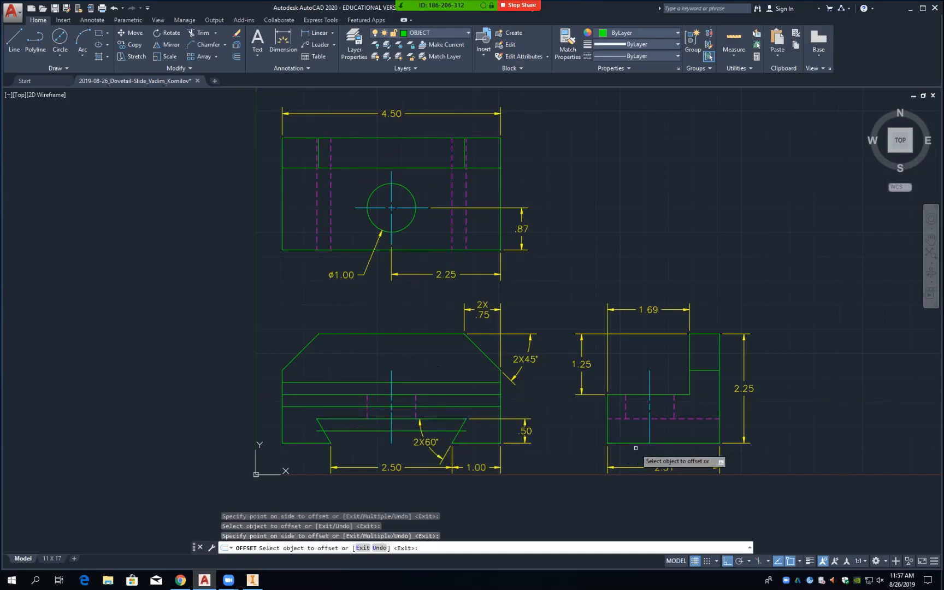
Step: Offset the side view's hidden line downward and its horizontal edge upward by 0.25
click(639, 419)
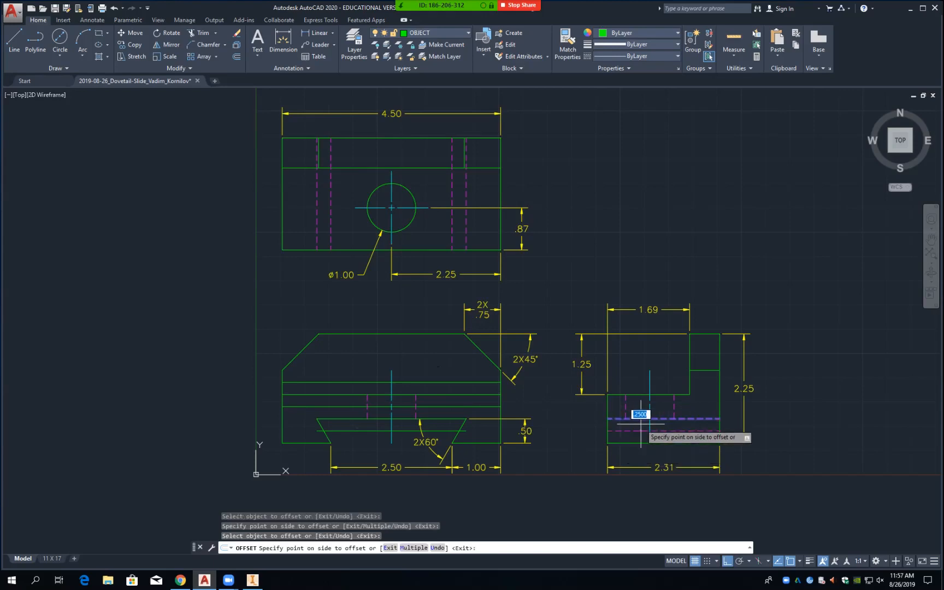
click(637, 424)
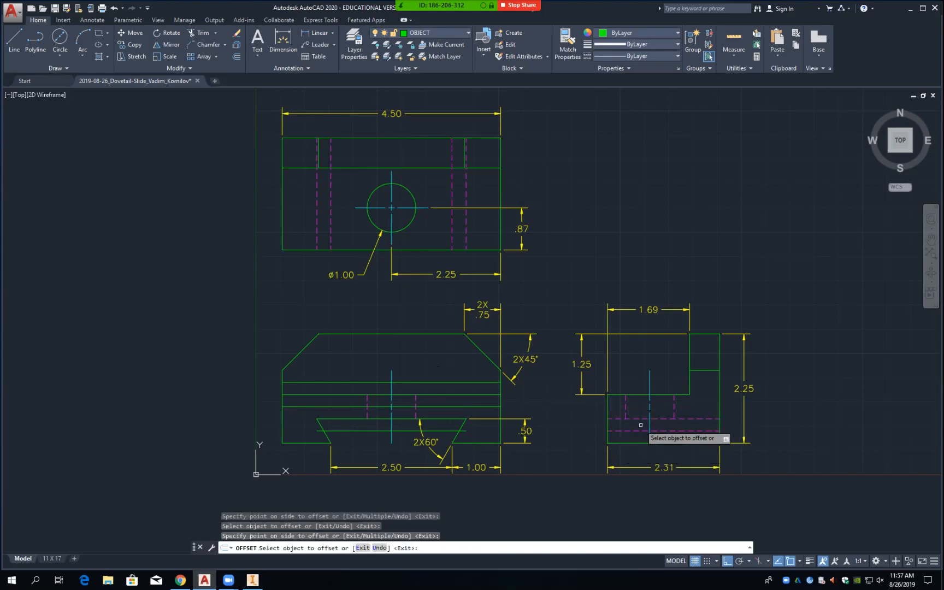
click(637, 394)
click(637, 383)
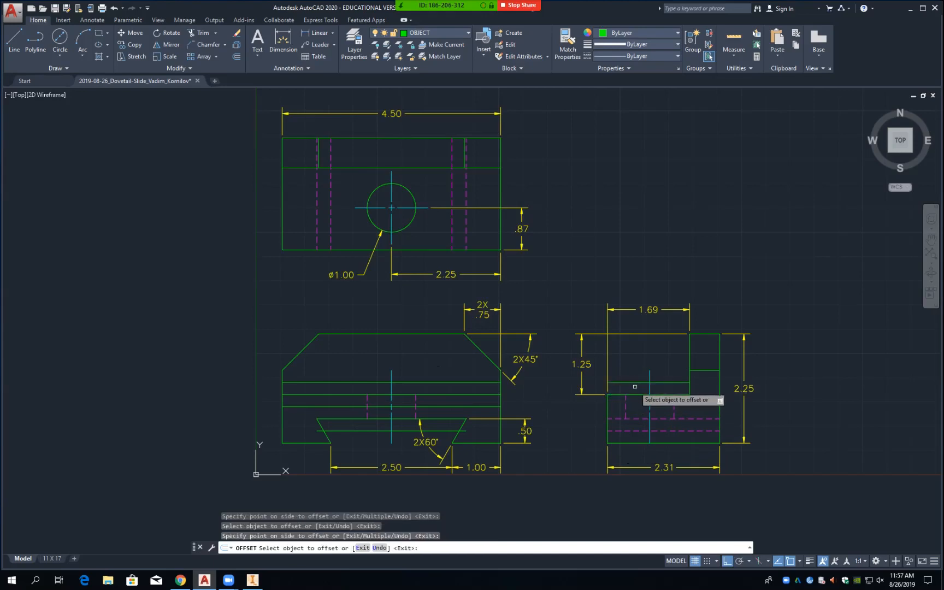
key(Return)
text(tr)
key(Return)
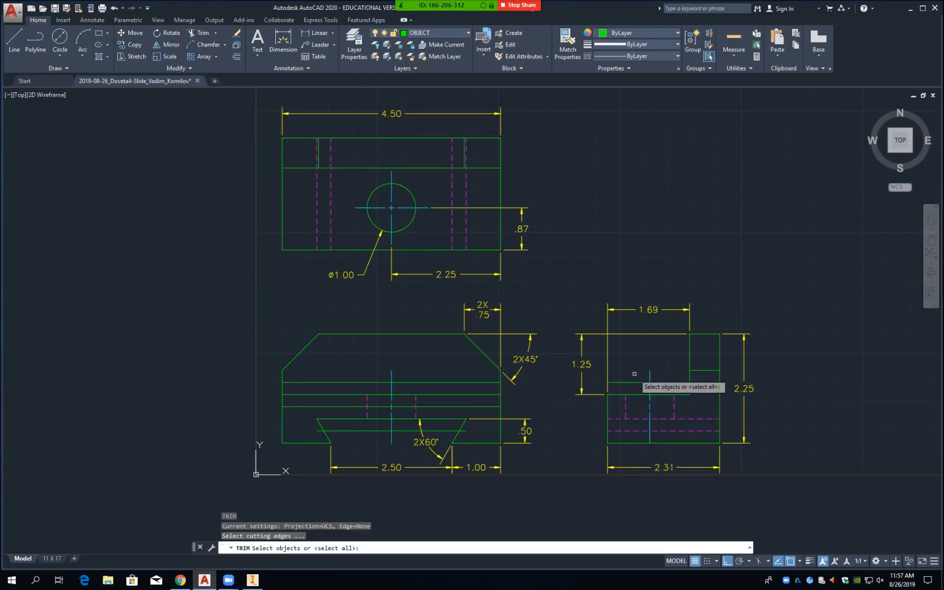
Step: Choose the four construction lines in the front and side views as trim cutting edges
key(Escape)
text(e)
key(Return)
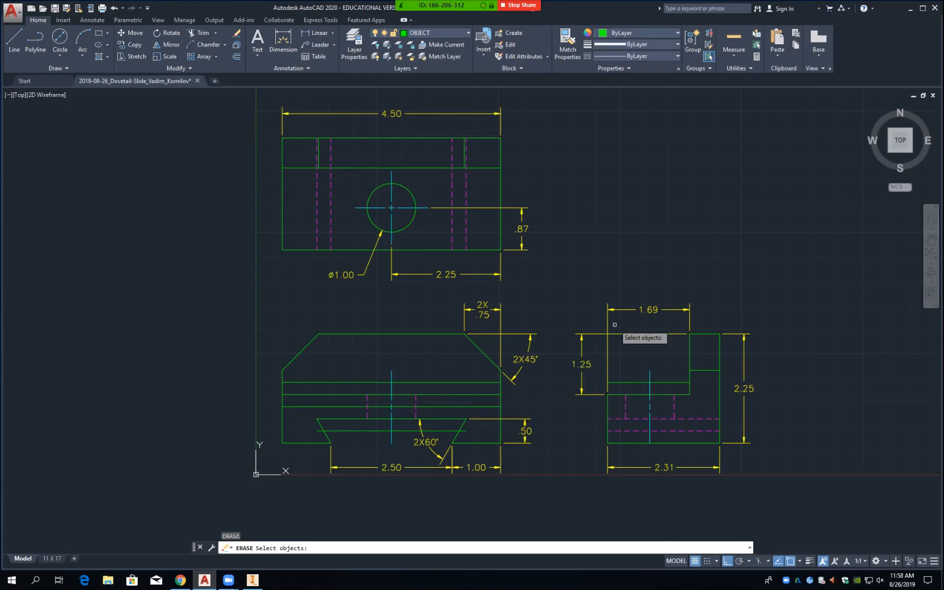
key(Escape)
key(Escape)
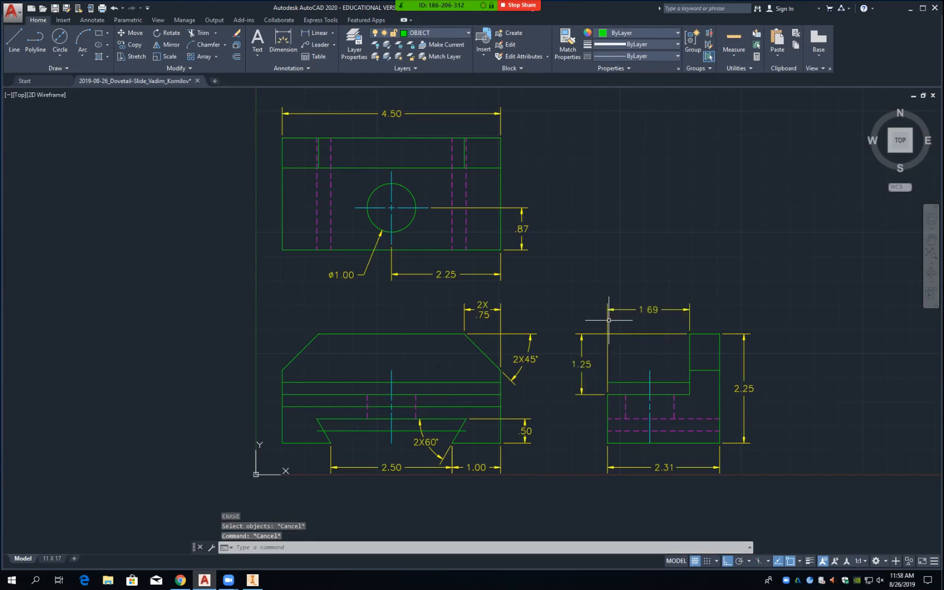
text(tr)
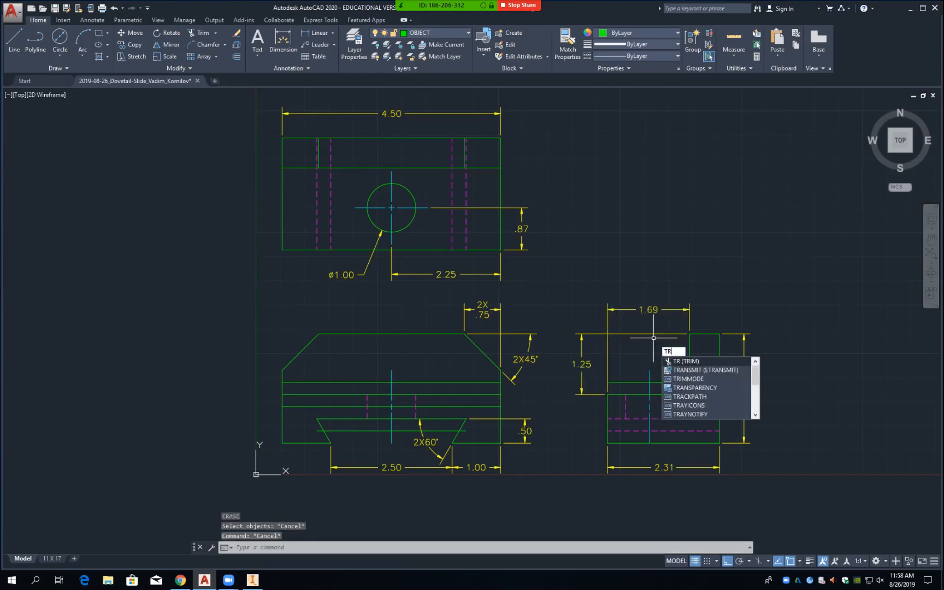
key(Return)
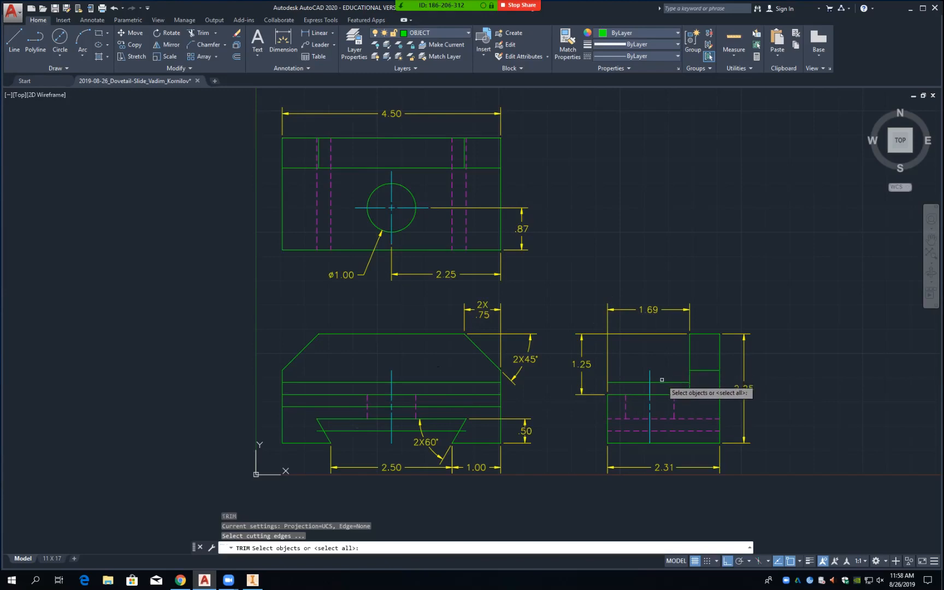
click(661, 383)
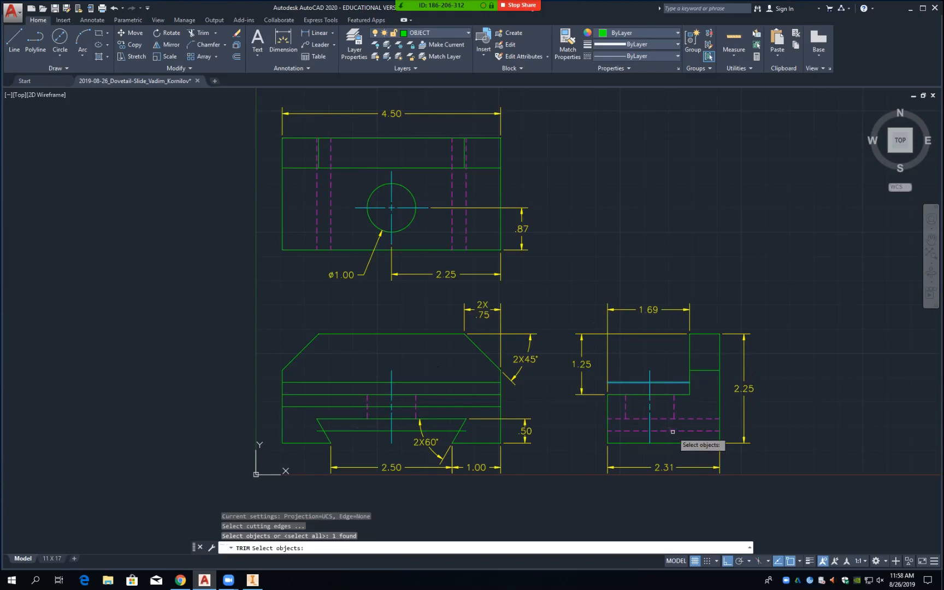
click(673, 431)
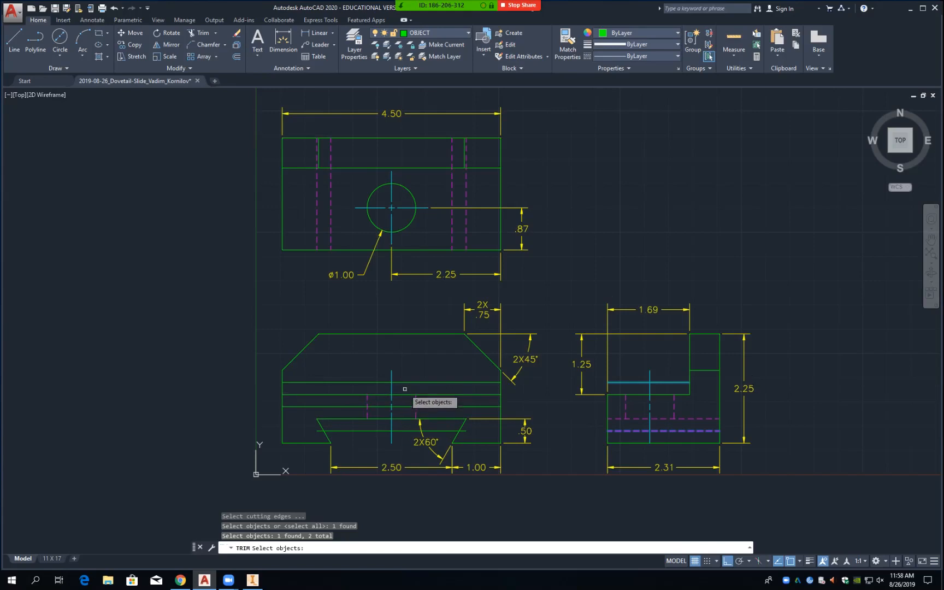
click(406, 382)
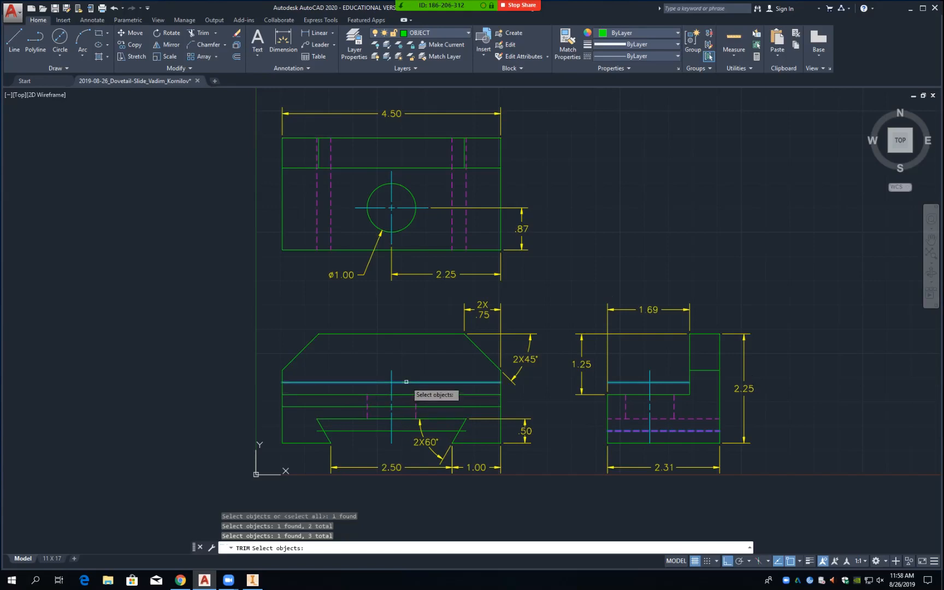
click(406, 431)
key(Return)
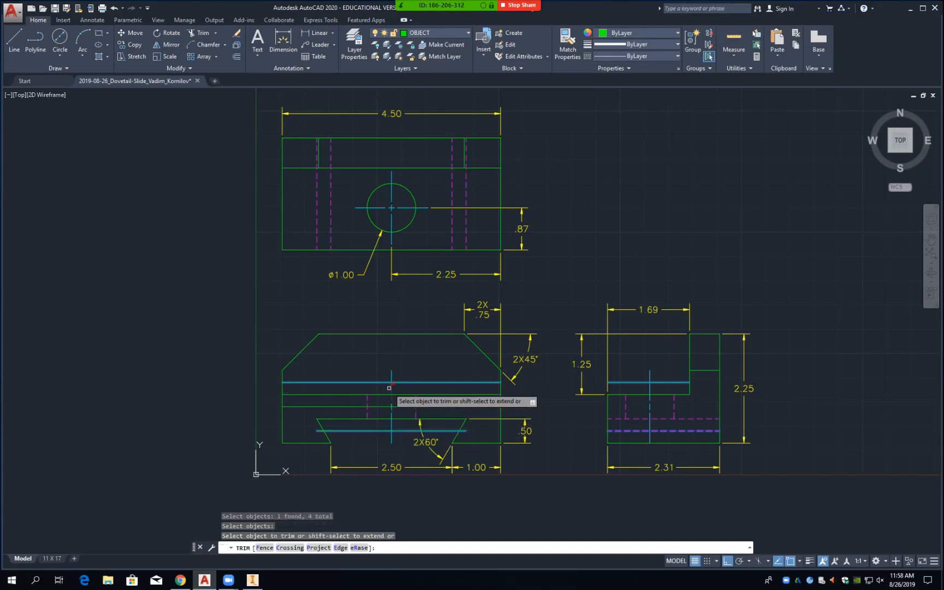
Step: Trim the excess front-view centerline and side-view dashed line back to those edges
click(392, 437)
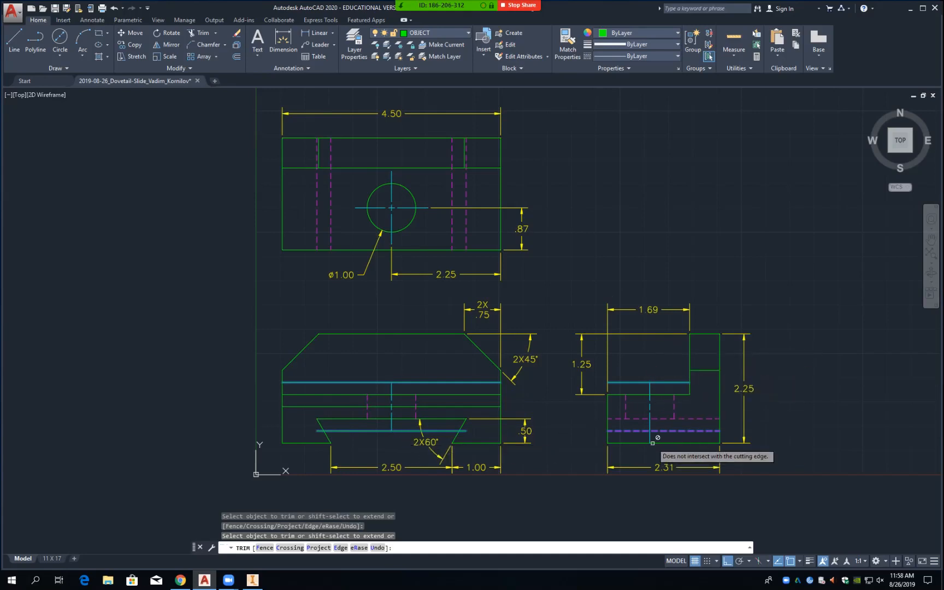
click(649, 434)
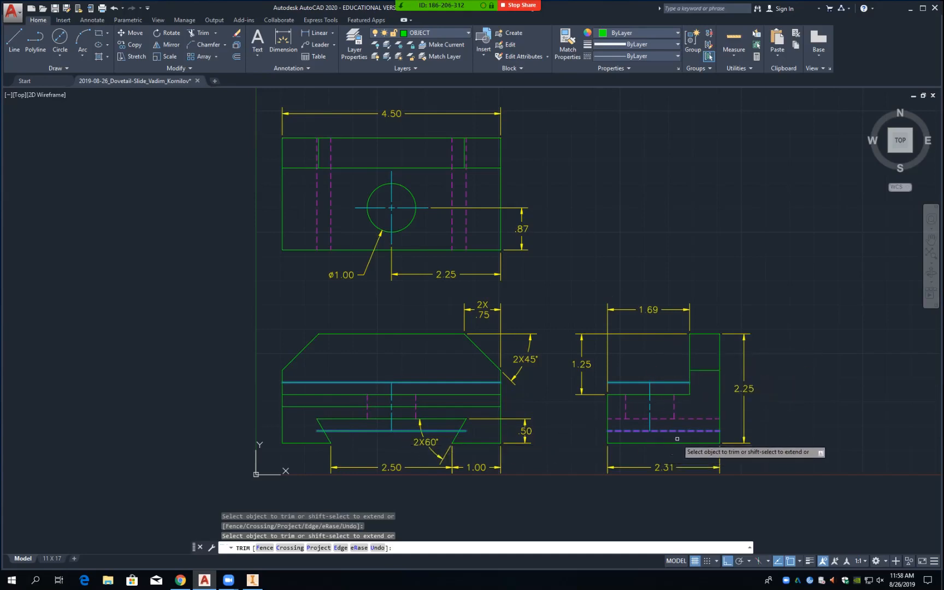
key(Return)
text(E)
key(Return)
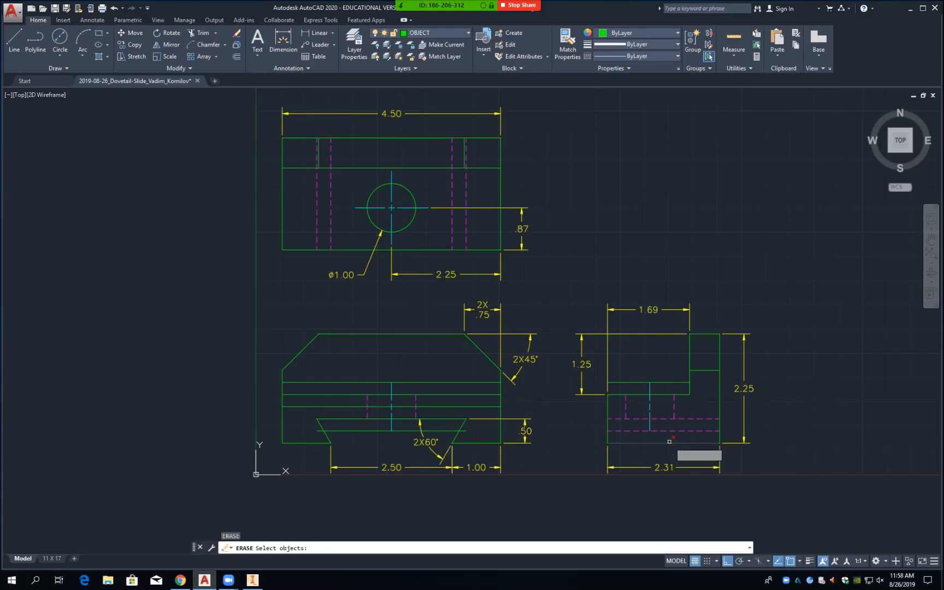
Step: Begin selecting front-view construction lines to erase, then cancel and restart ERASE
click(462, 383)
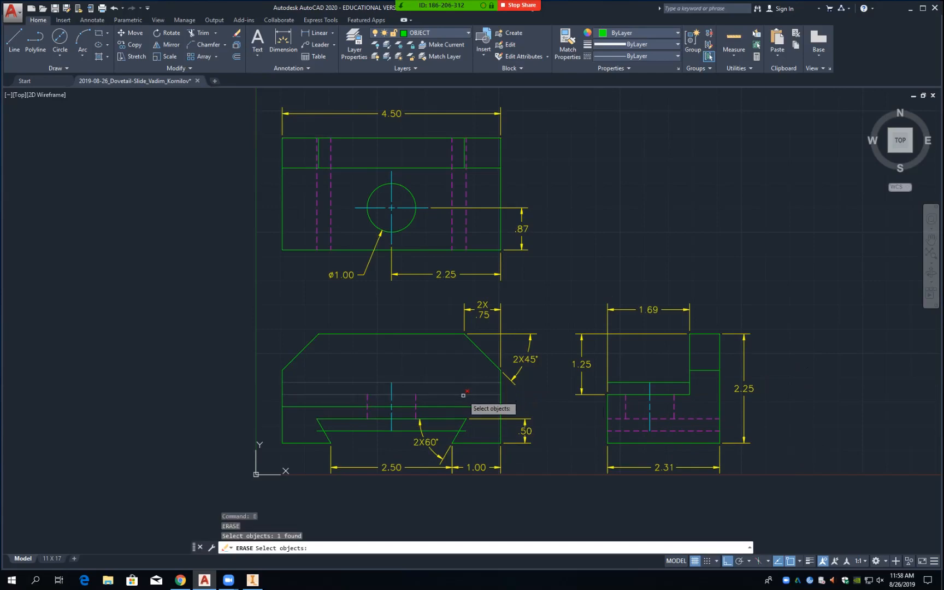
click(464, 395)
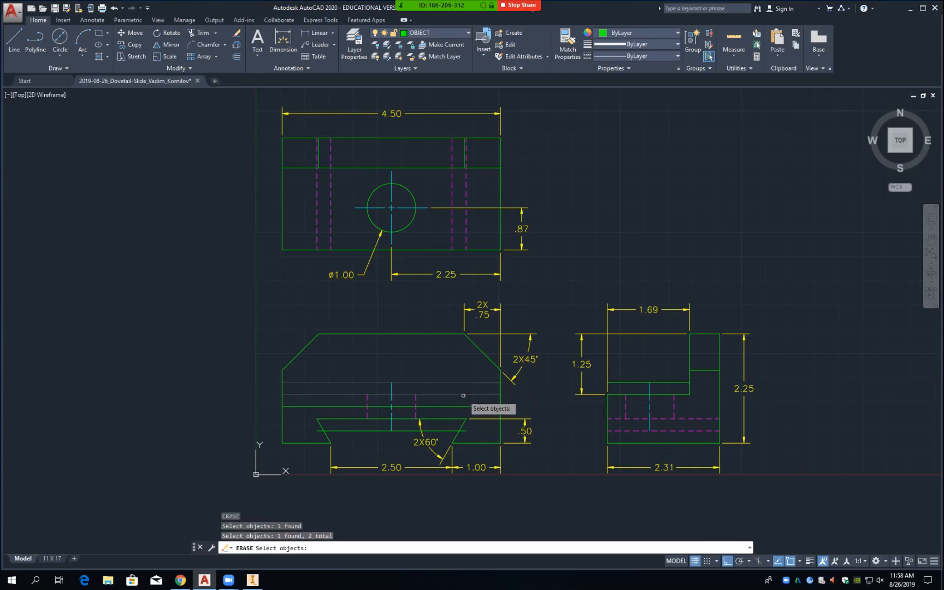
click(450, 430)
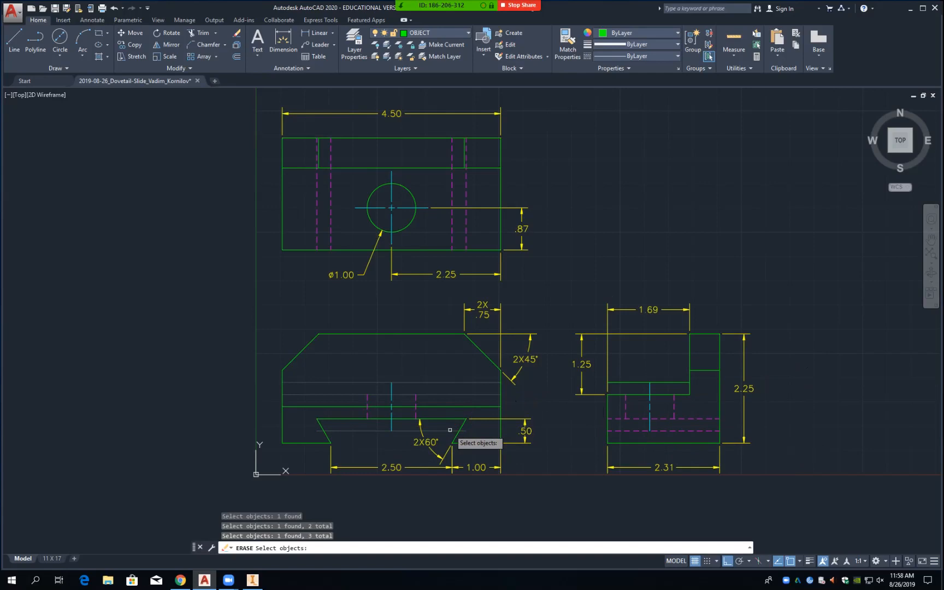
key(Escape)
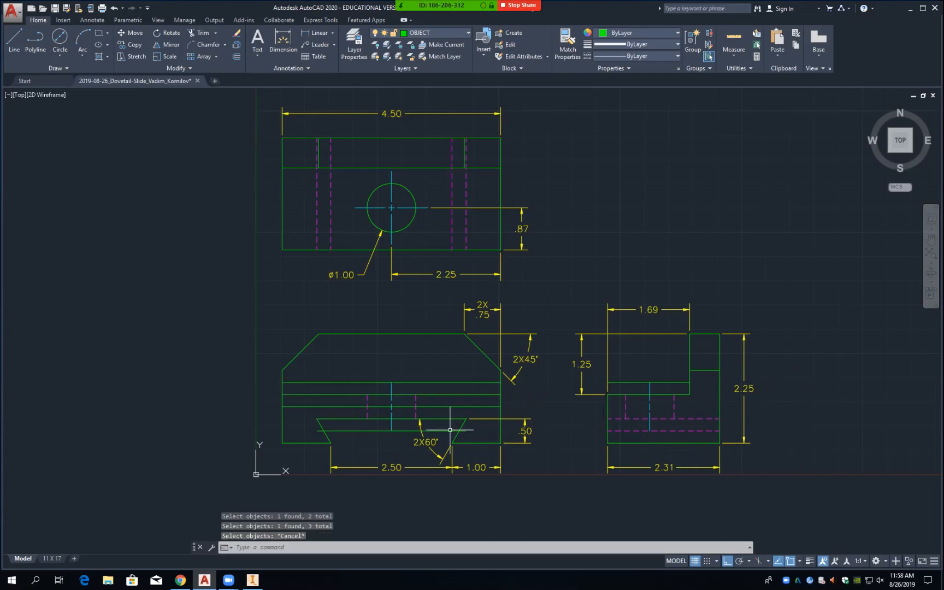
text(E)
key(Return)
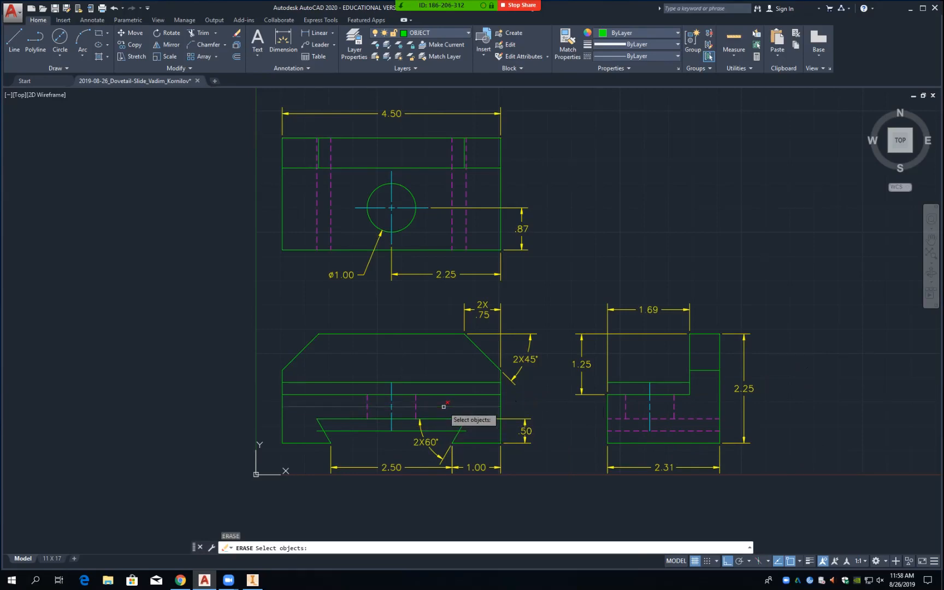
Step: Erase the three front-view and two side-view construction lines and save the drawing
click(444, 406)
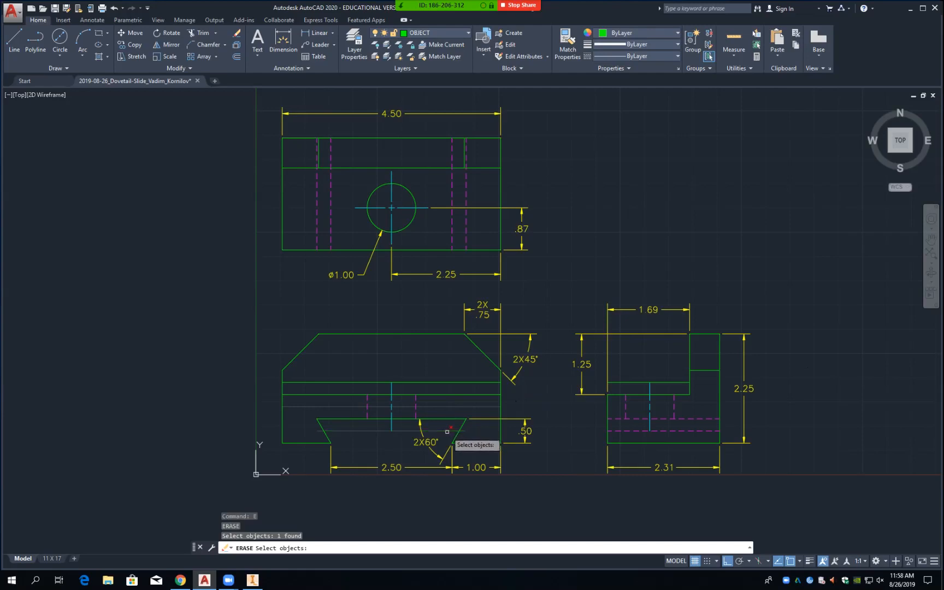
click(447, 432)
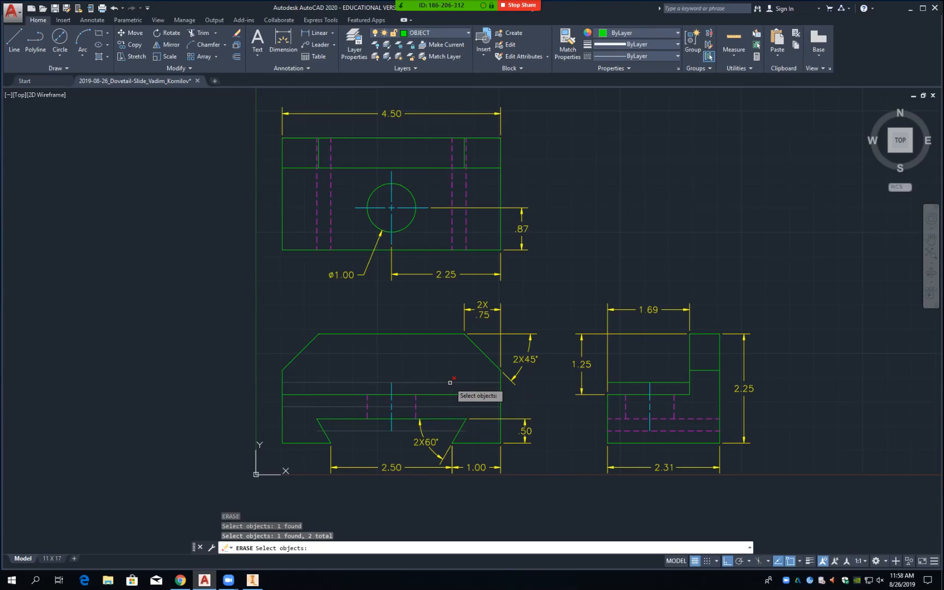
click(451, 383)
click(631, 383)
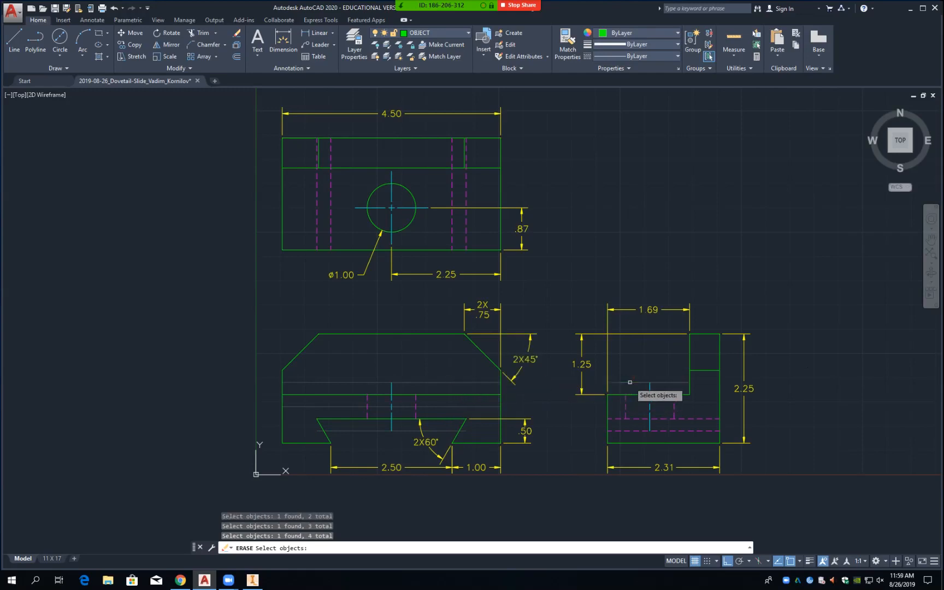
click(637, 434)
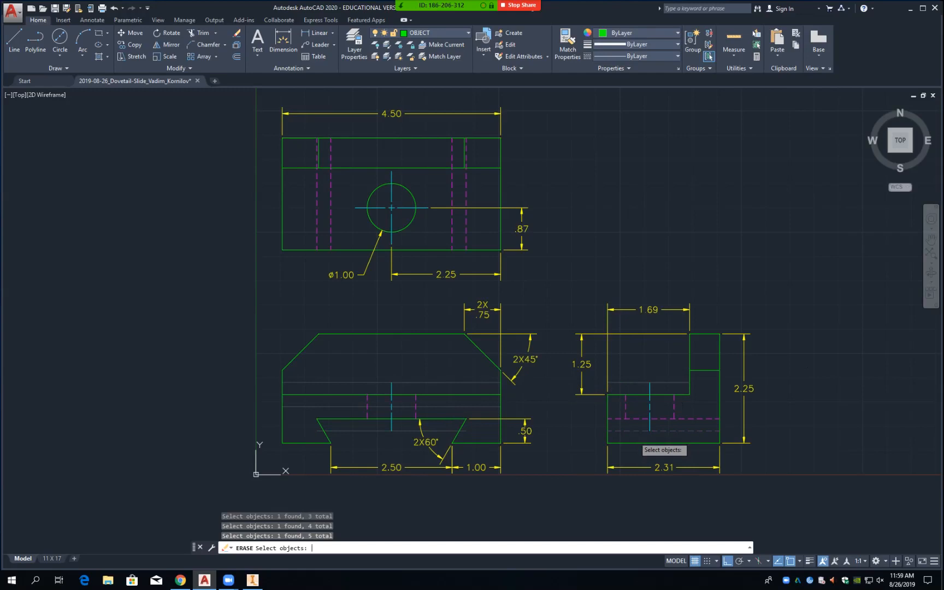
key(Return)
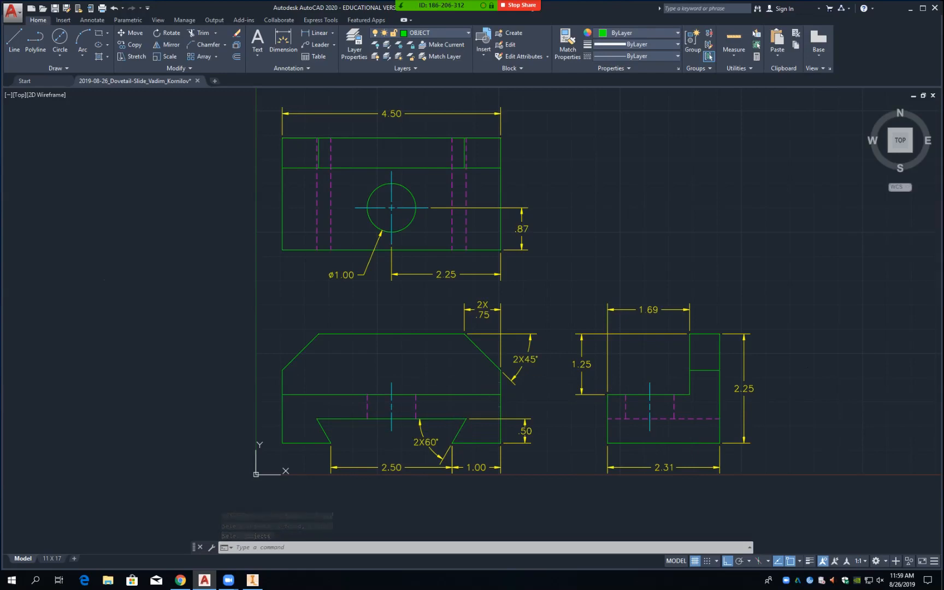
key(ctrl+s)
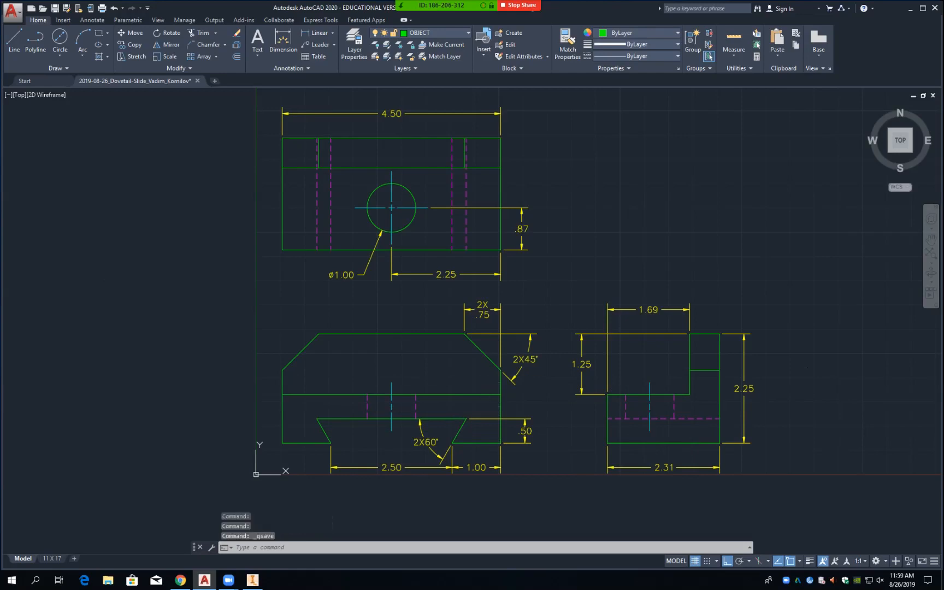
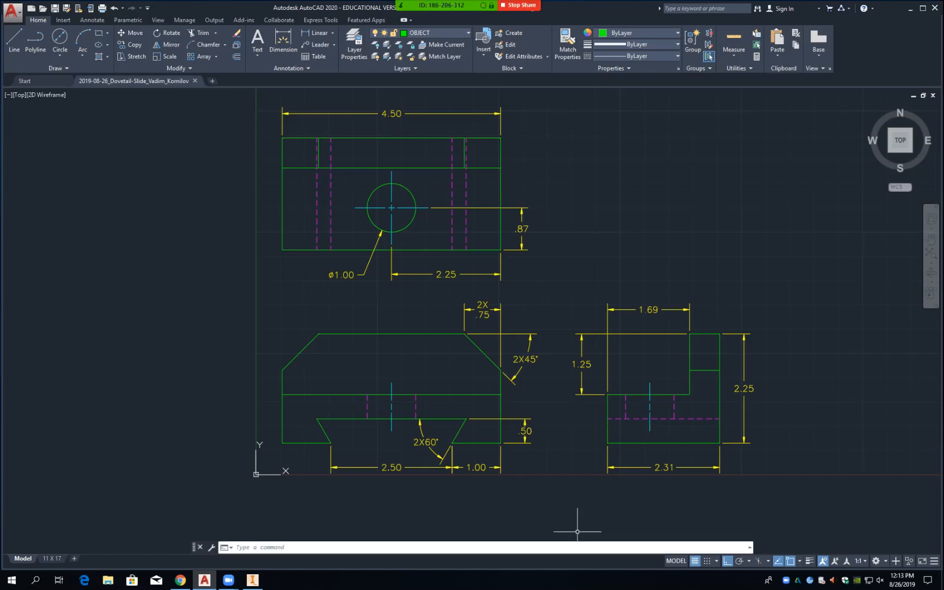
Step: Switch to the 11 X 17 layout sheet and enter the DTEXT command
click(676, 561)
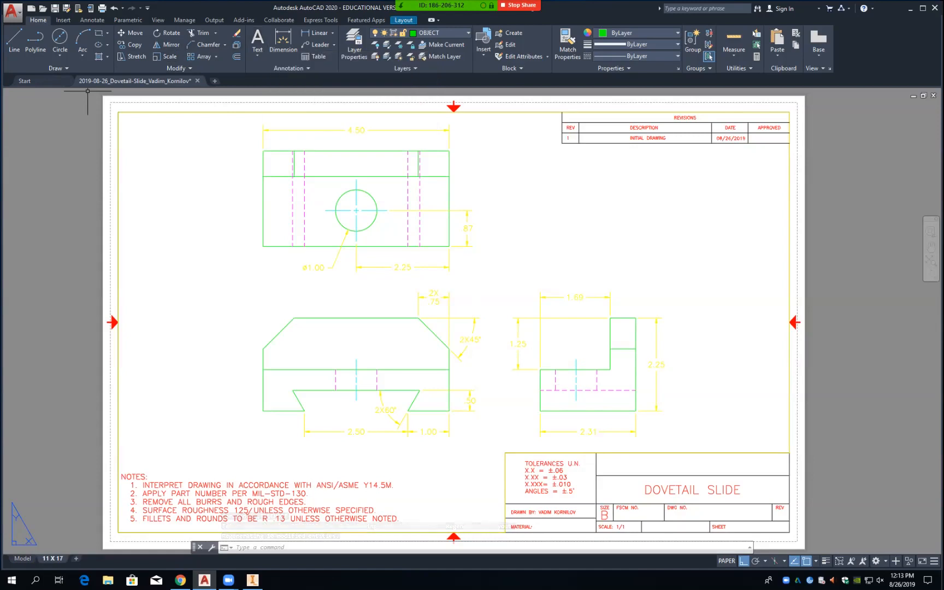
text(DTEXT)
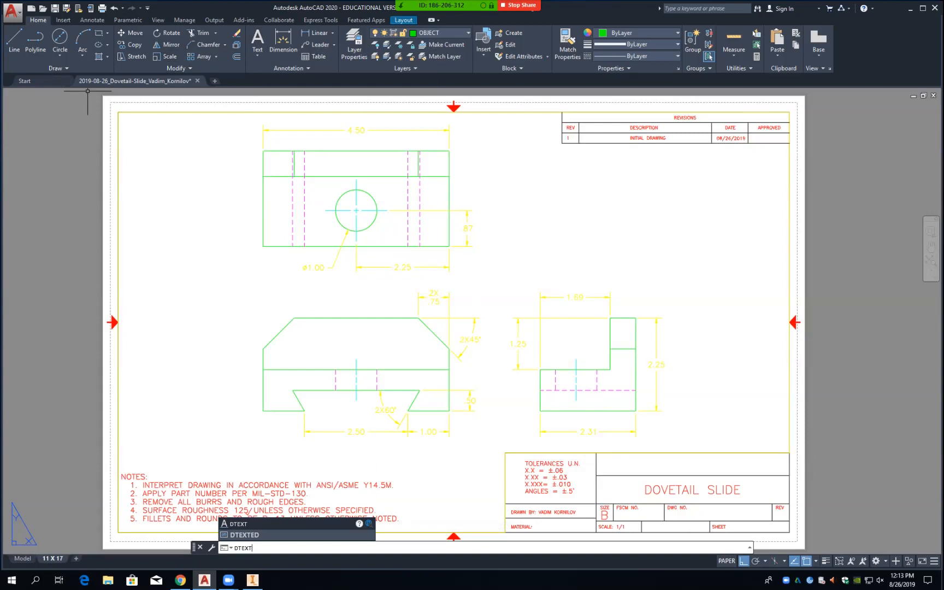
key(Return)
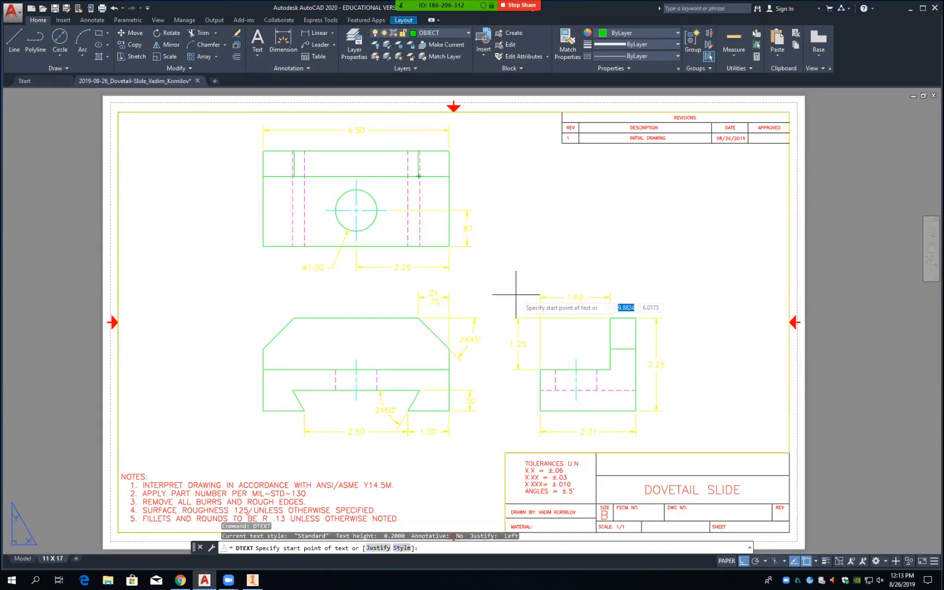
click(521, 210)
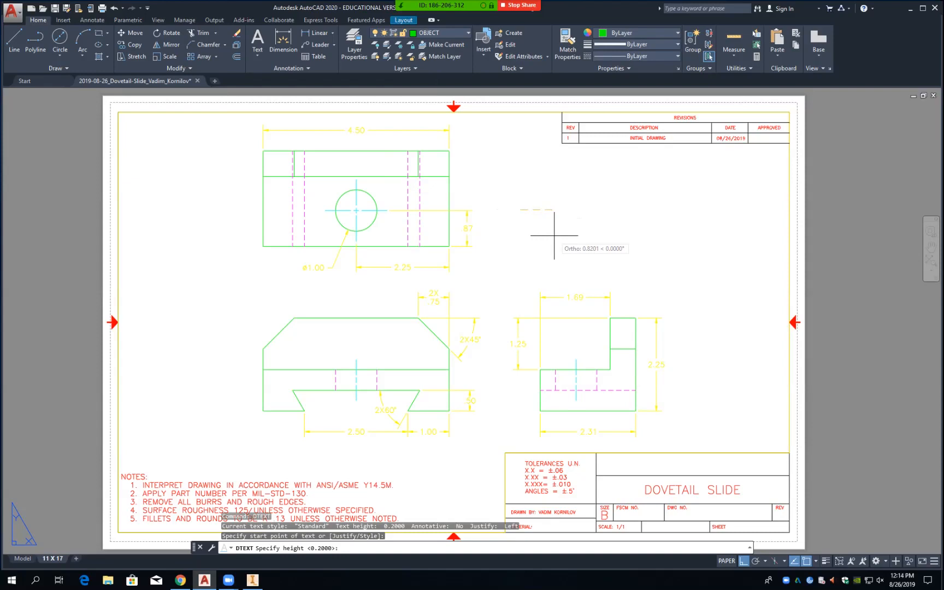
key(Return)
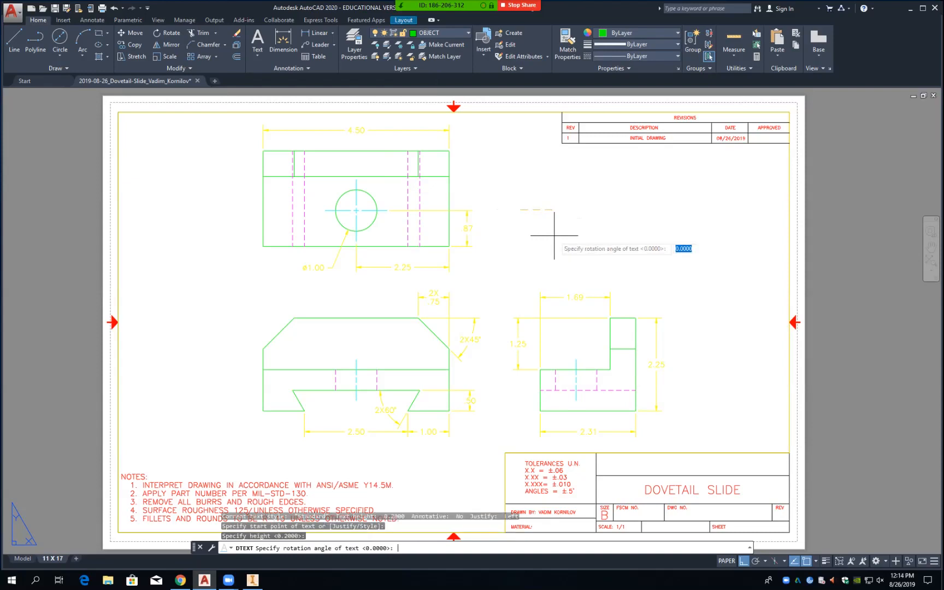
key(Return)
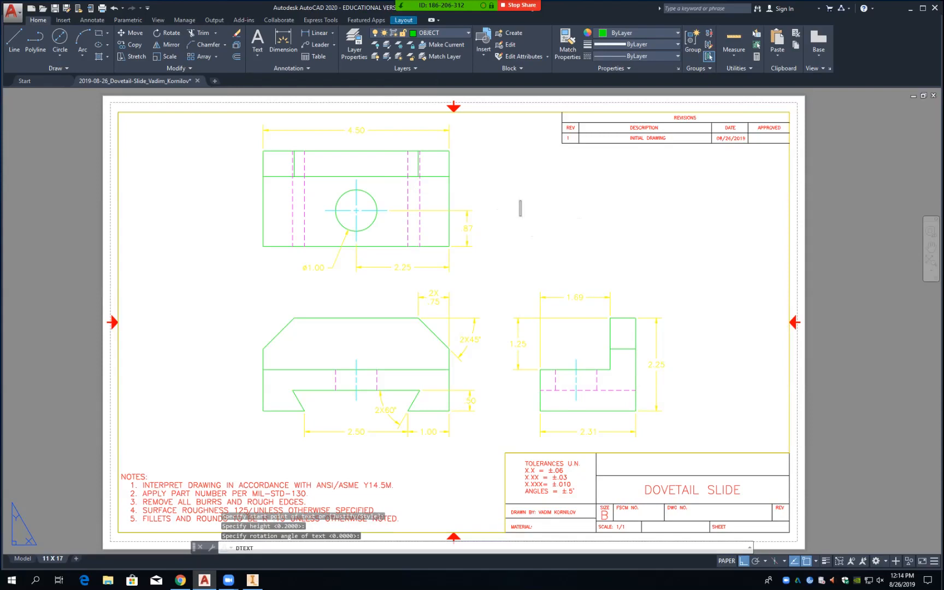
text(Va)
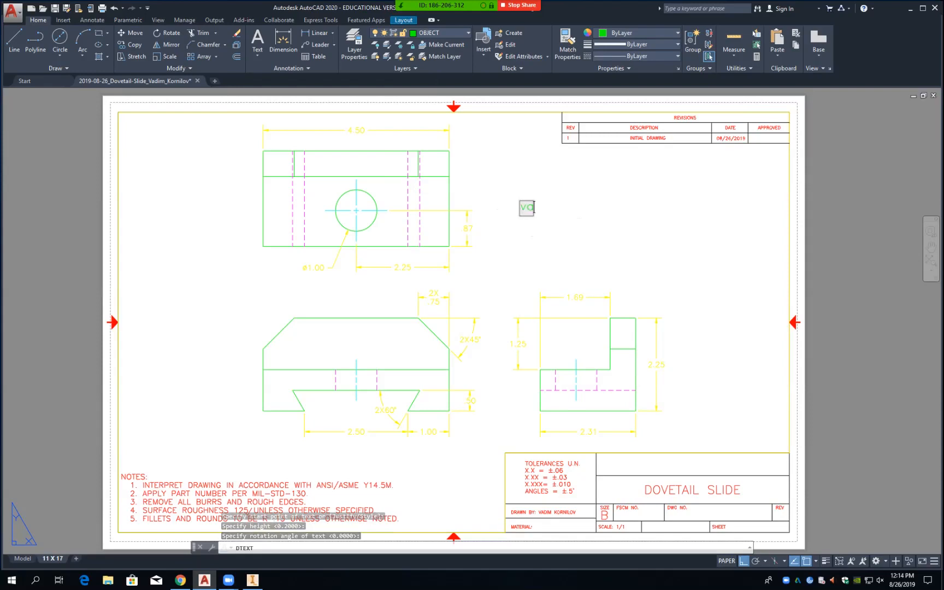
key(BackSpace)
key(BackSpace)
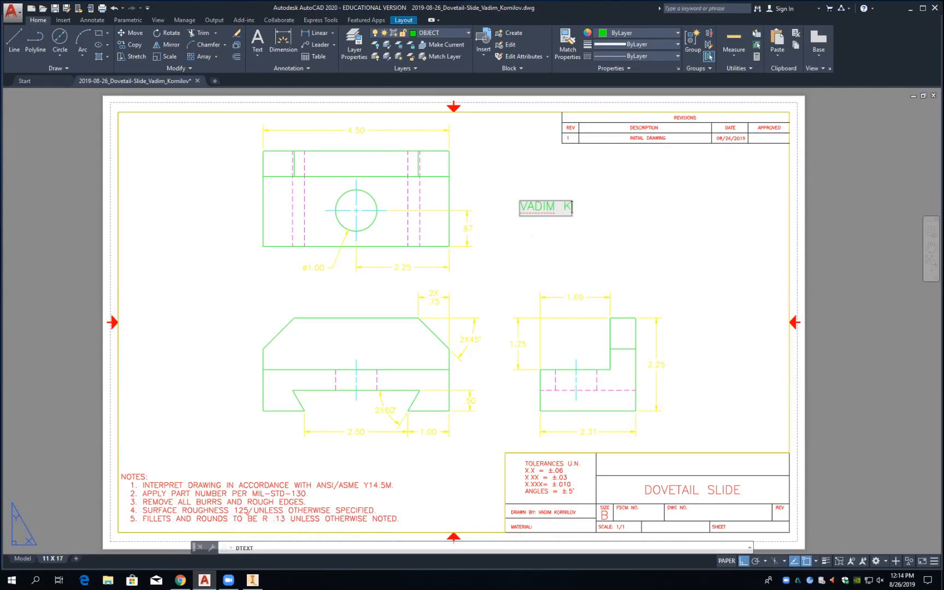
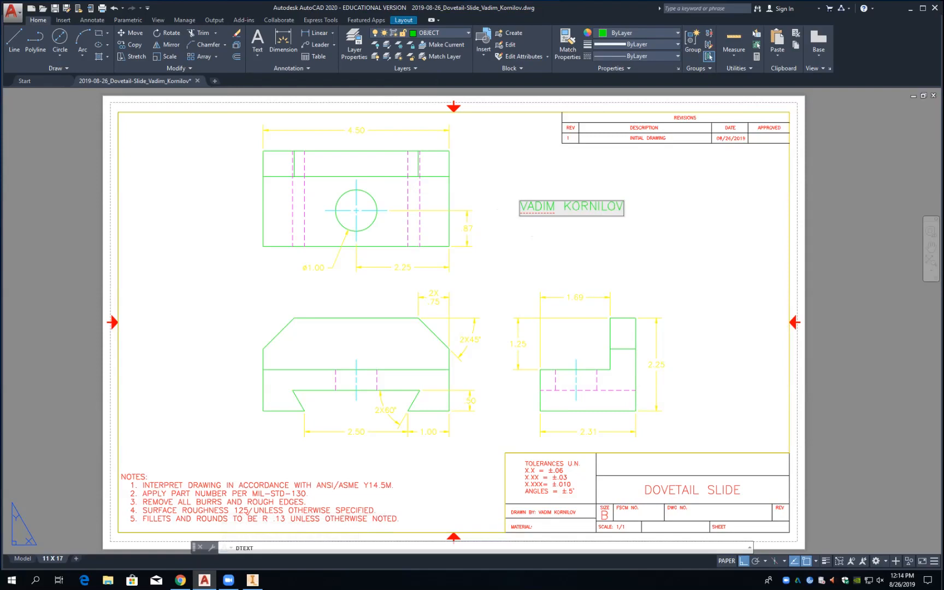
key(Escape)
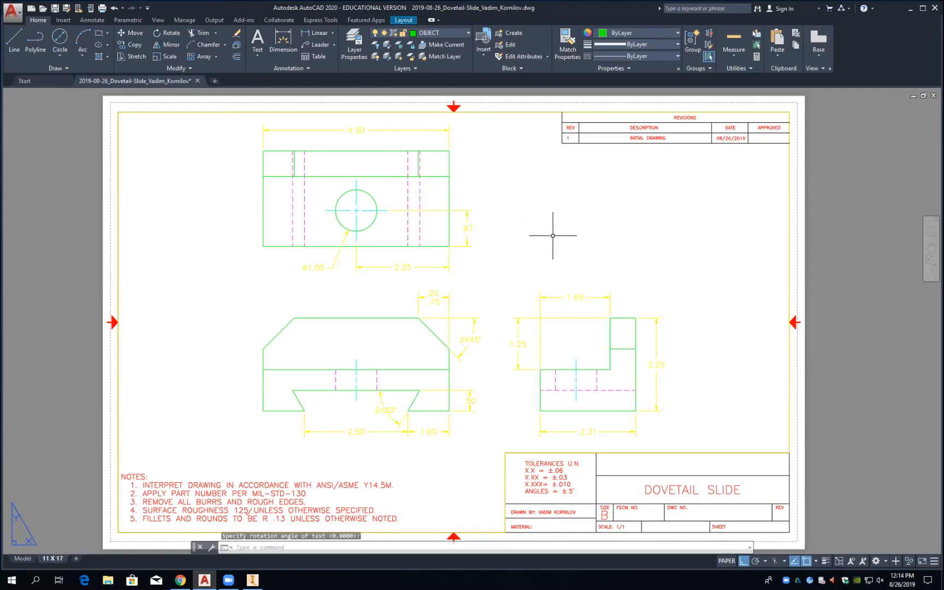
Step: Type the author's full name in capitals as centred multiline text across the empty title-block row
click(258, 40)
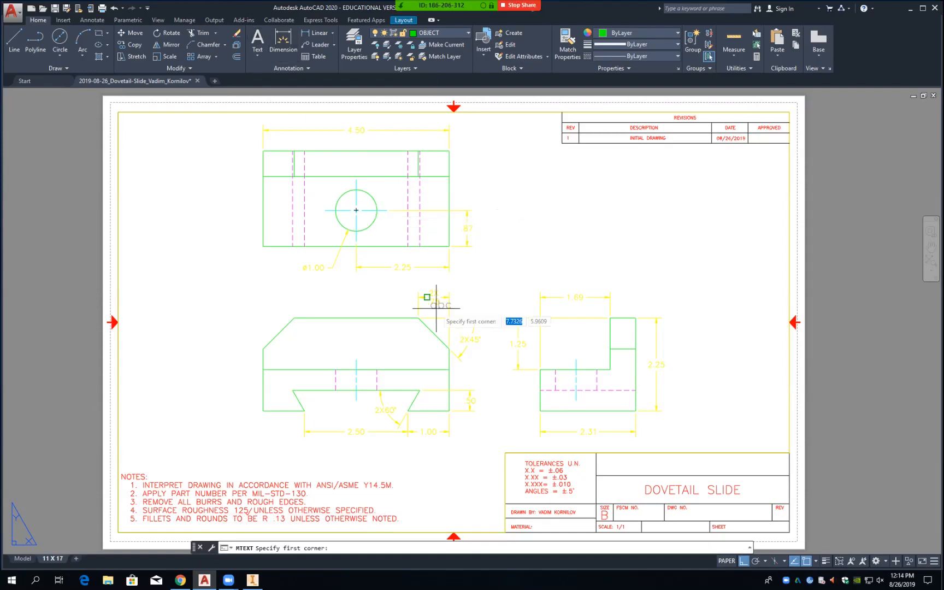
click(596, 453)
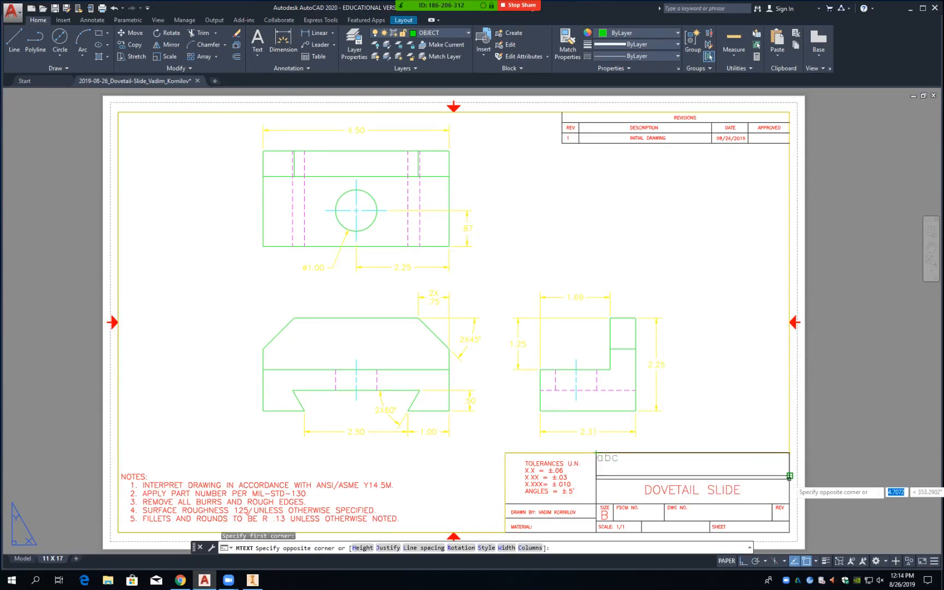
click(789, 476)
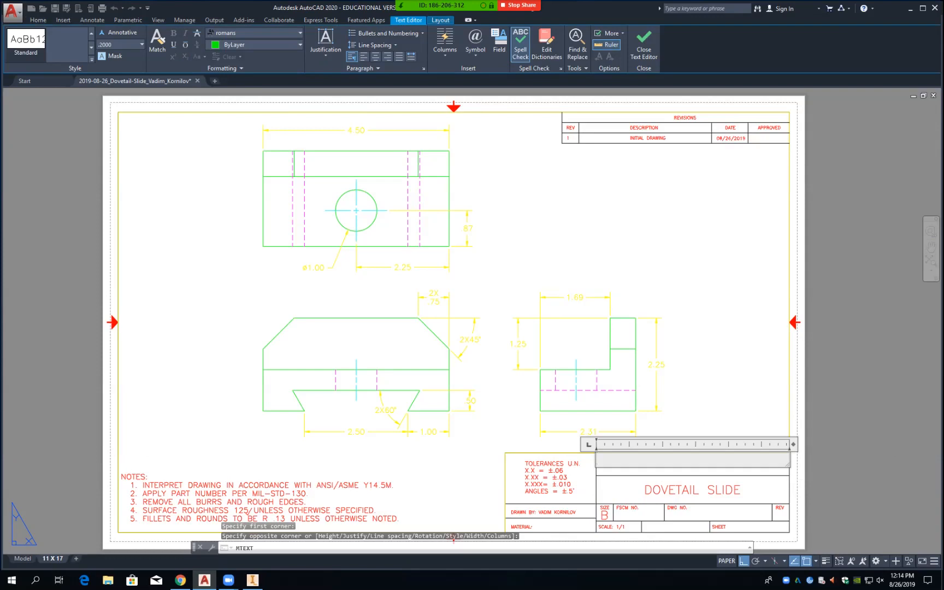
text(va)
key(BackSpace)
key(BackSpace)
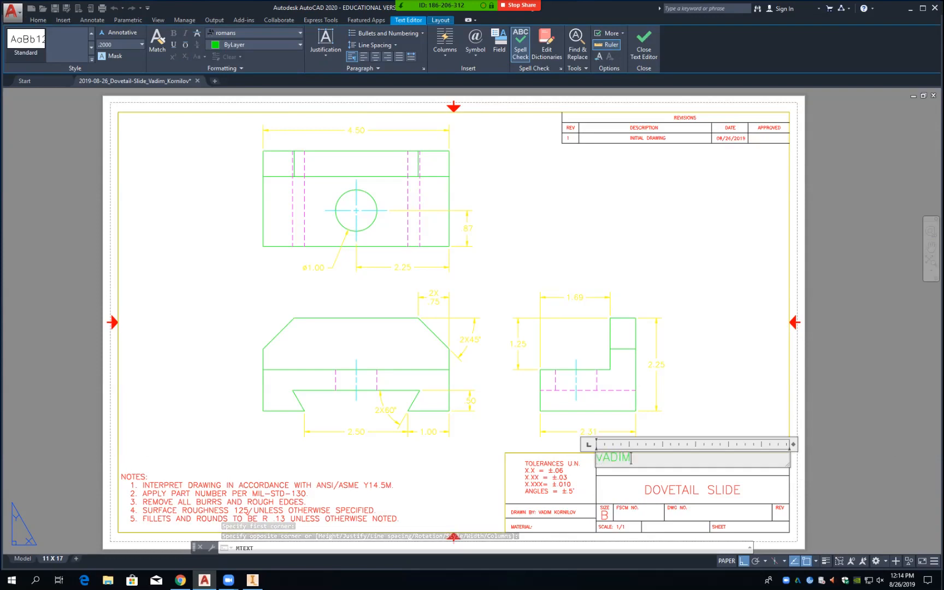
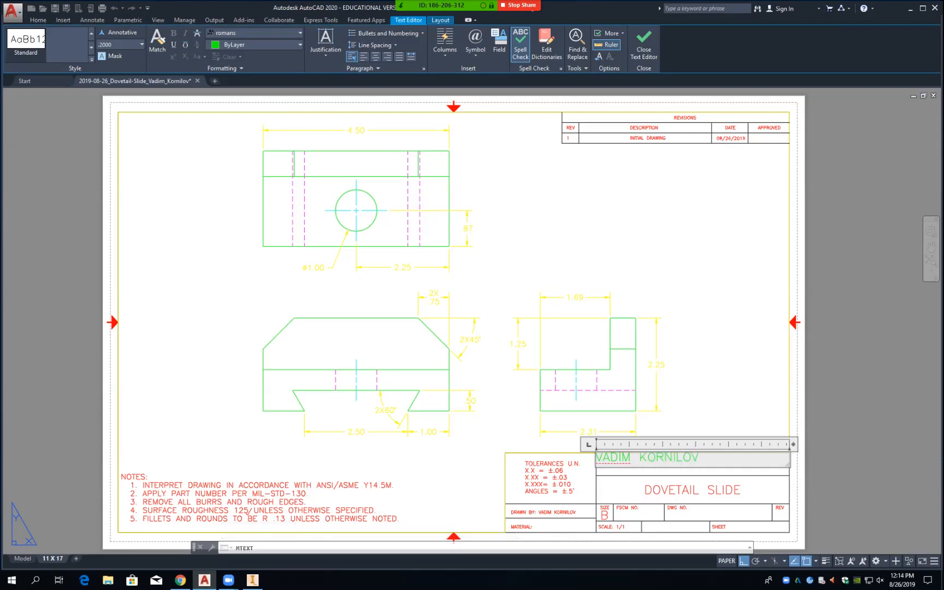
click(326, 44)
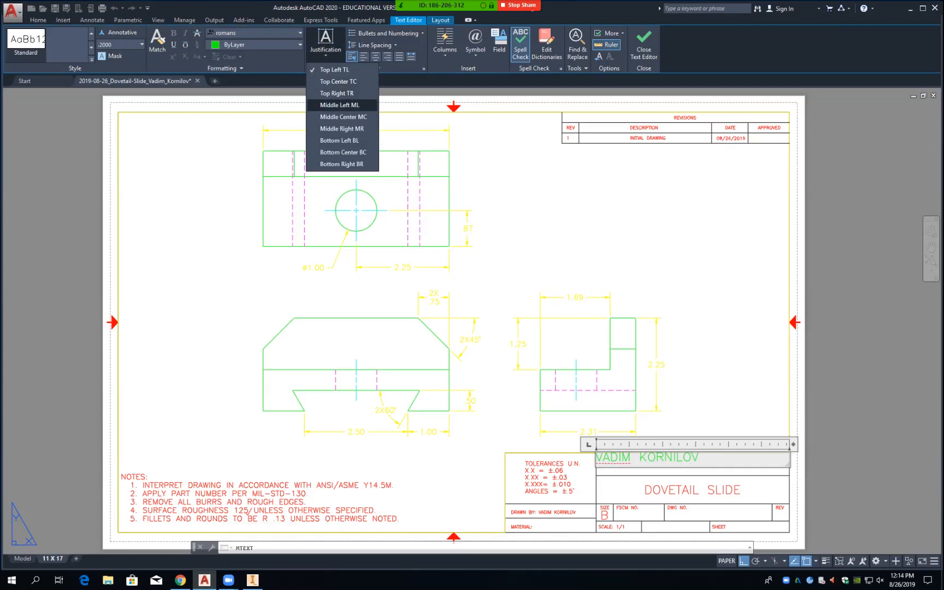
click(343, 117)
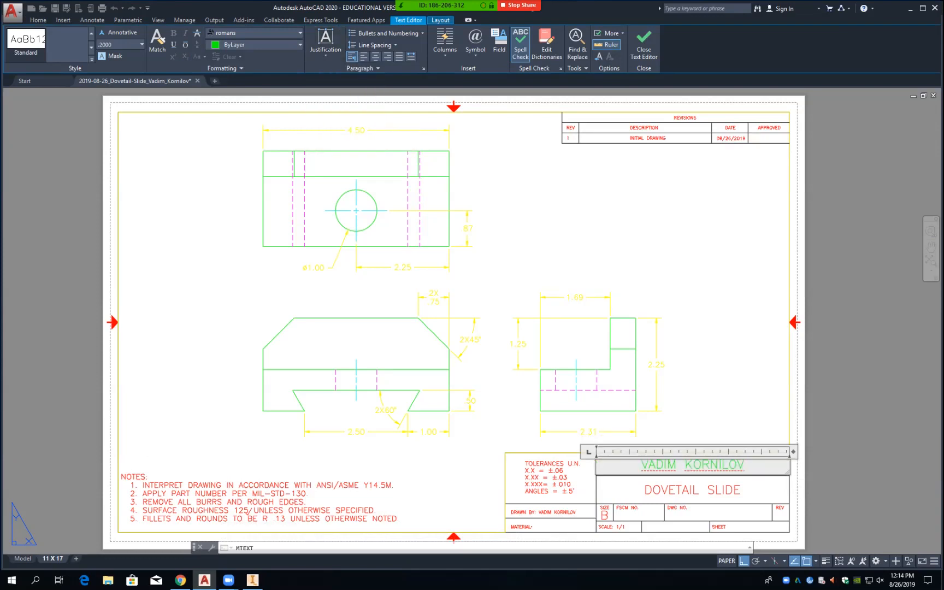
Step: Keep the text changes and move the name onto the red 'text' layer
key(Escape)
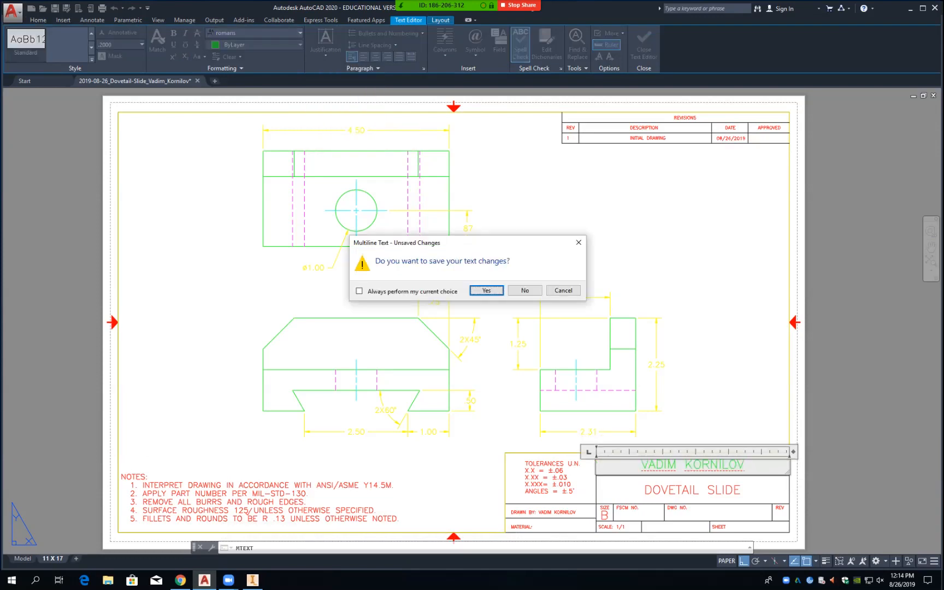
click(486, 291)
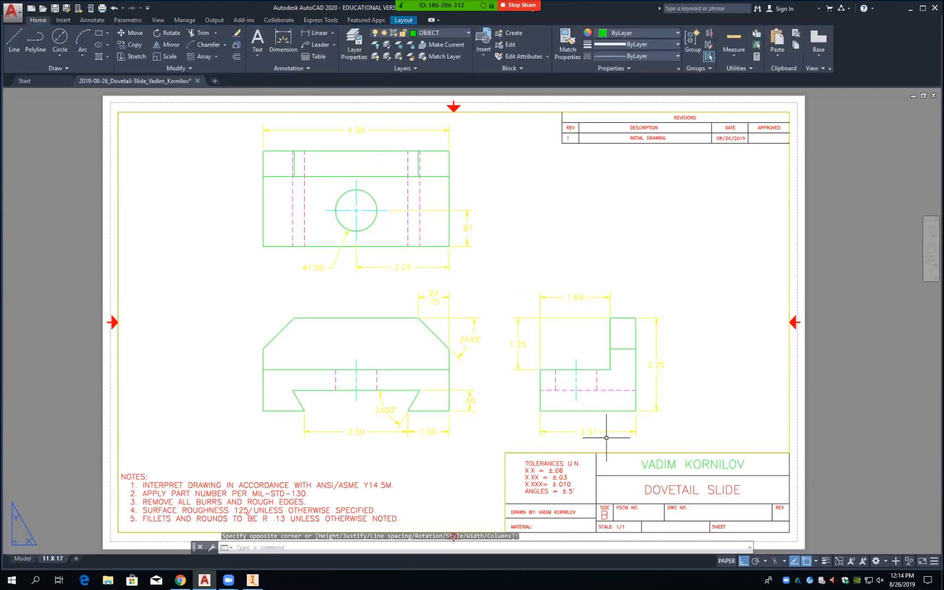
click(646, 463)
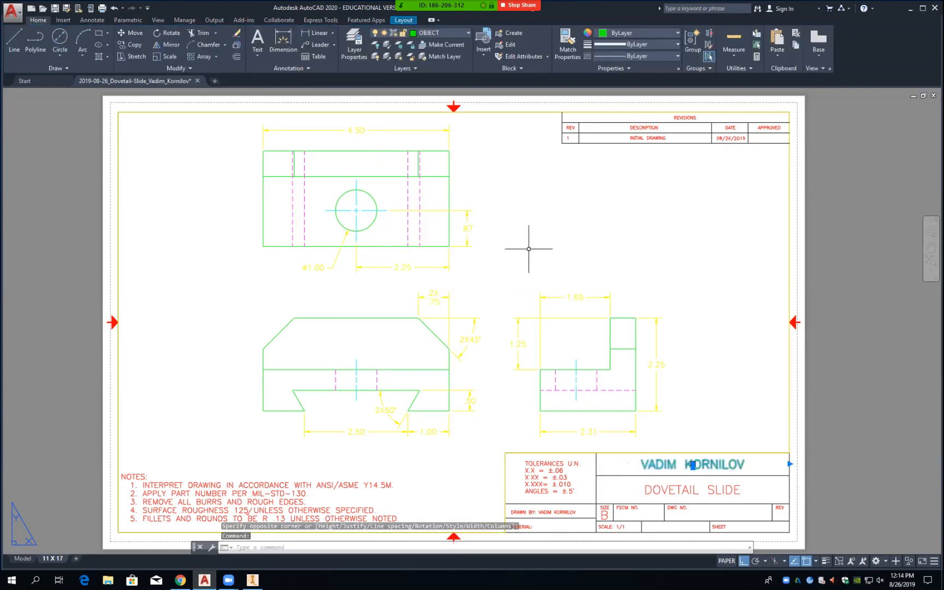
click(437, 33)
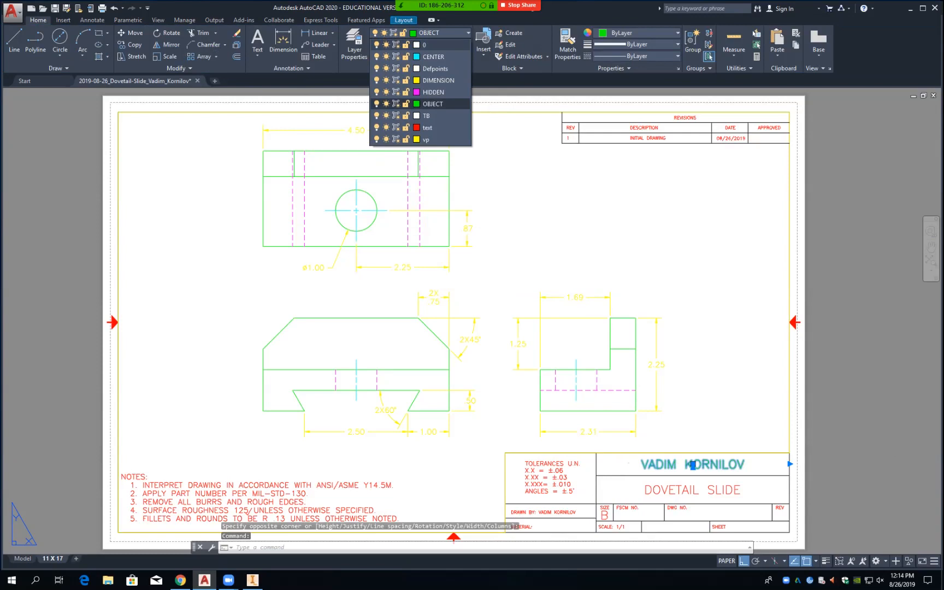
click(427, 127)
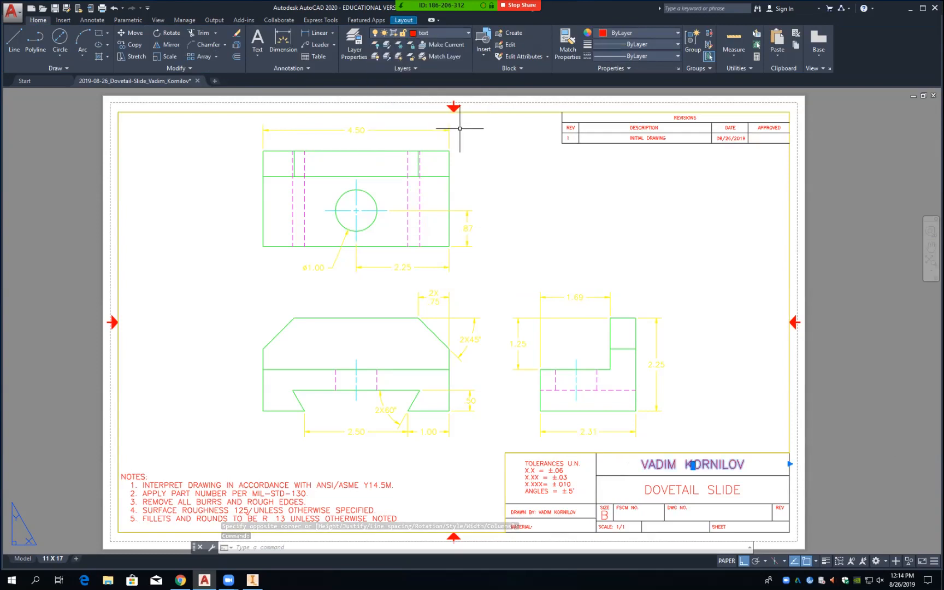
key(Escape)
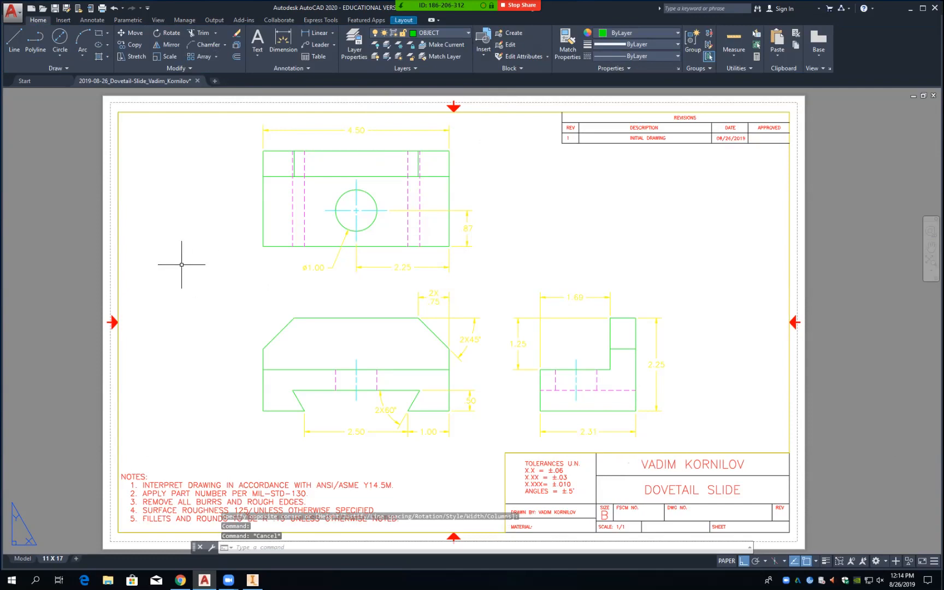
Step: Save the drawing with the author's name added to the title block
key(ctrl+s)
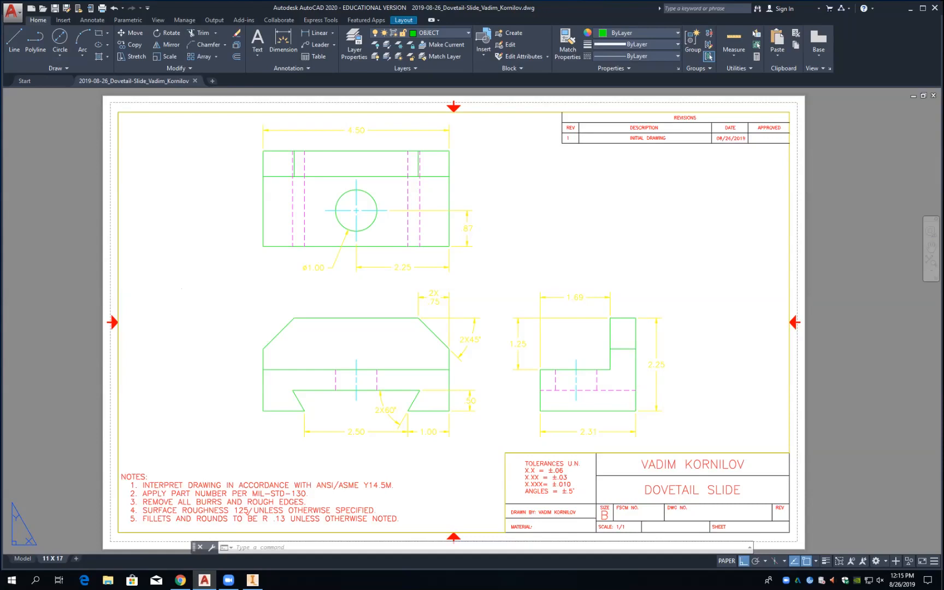
Step: Save the finished Dovetail Slide drawing once more with Ctrl+S
key(ctrl+s)
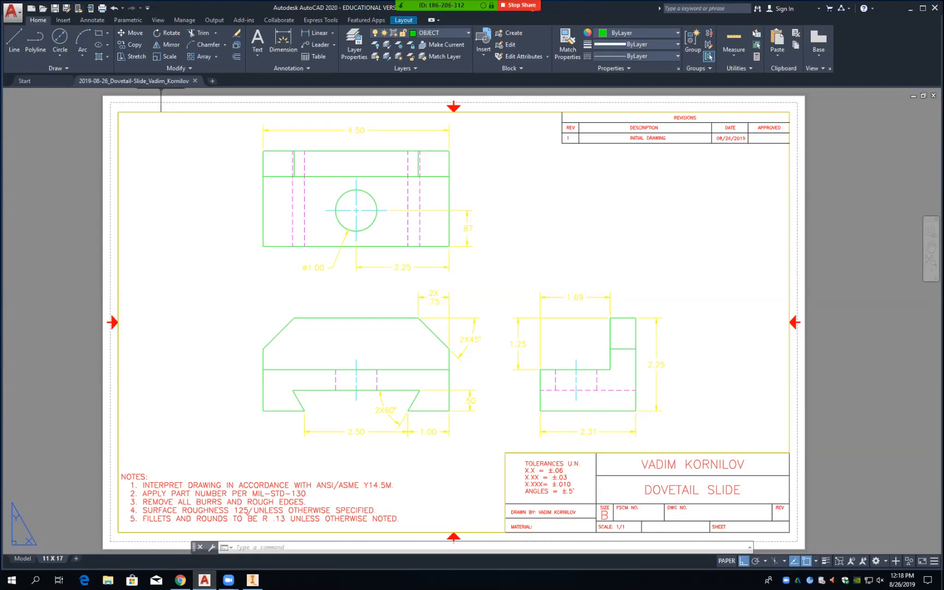
Step: Open the Plot dialog for the 11 X 17 layout, dismissing the unavailable-plotter warning
click(12, 11)
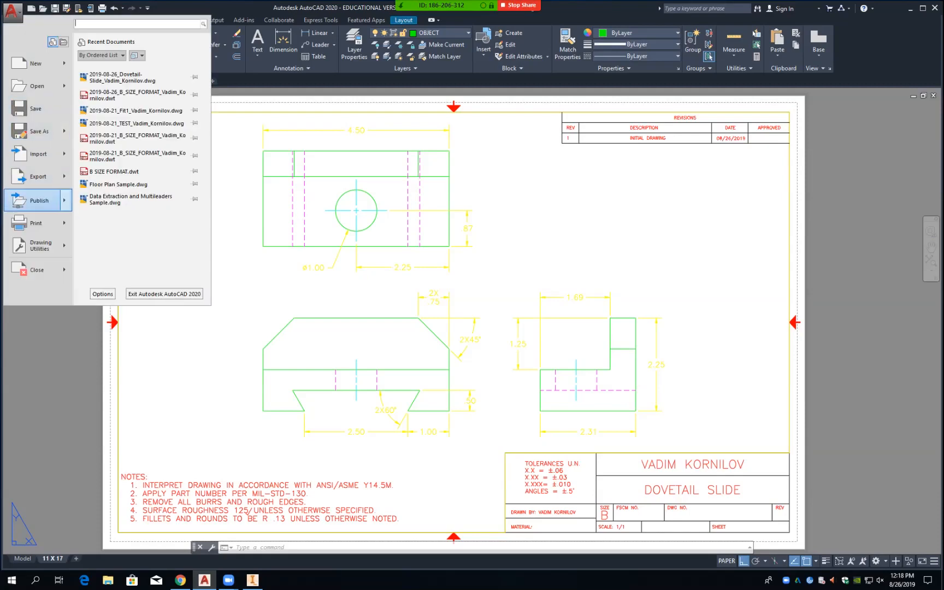
mouse_move(36, 223)
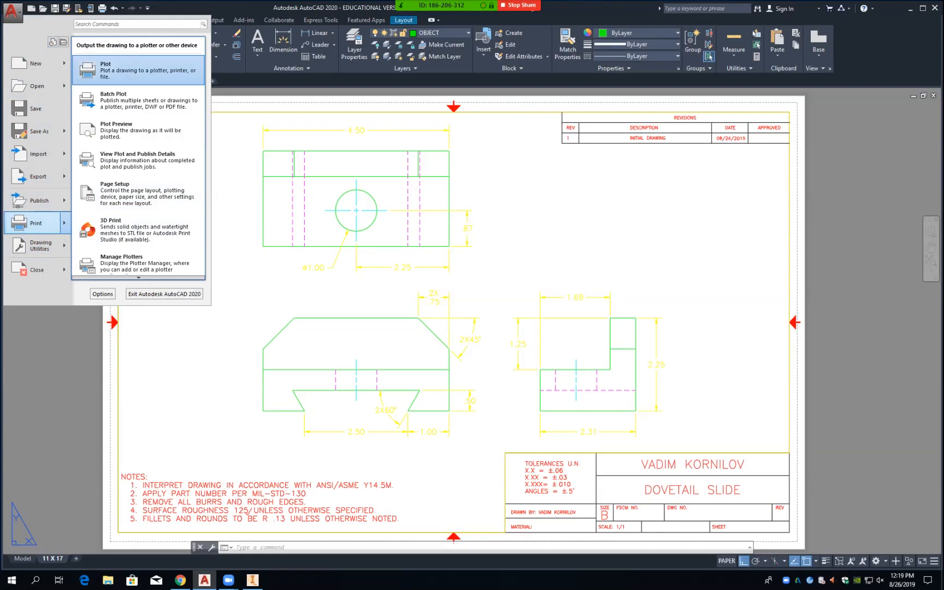
click(136, 70)
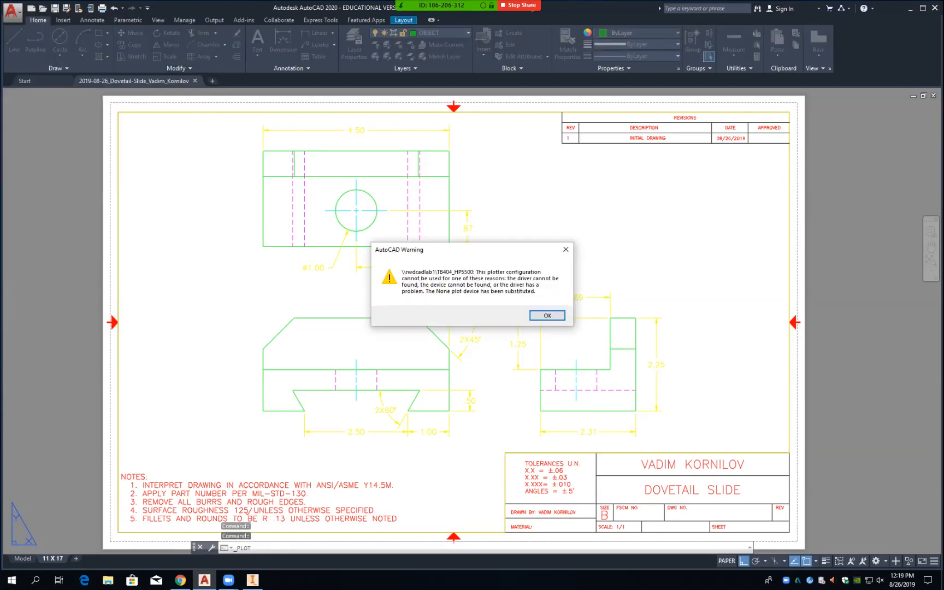
click(547, 315)
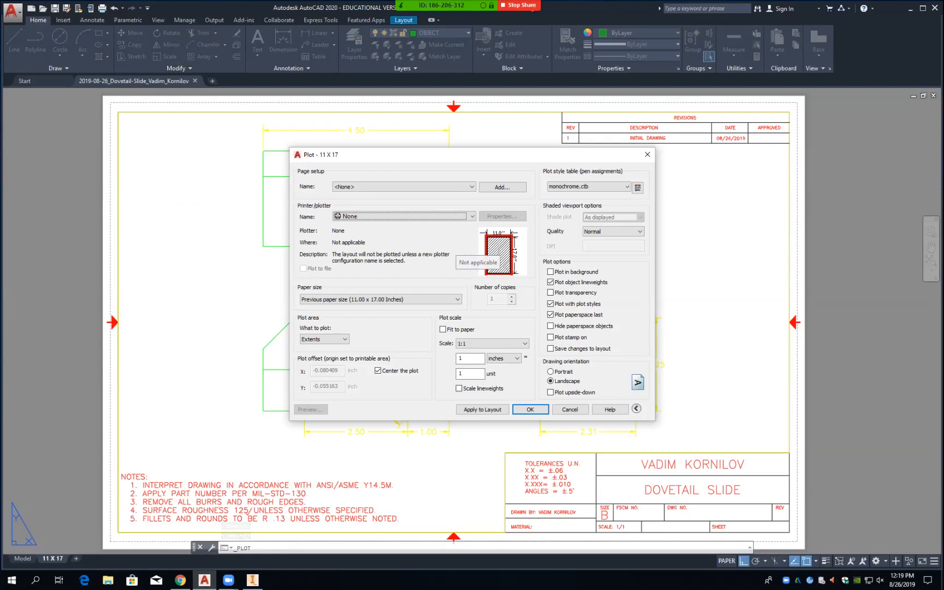
Step: Select the \\wpcutil\WTEC-220-HPm712 printer and preview the 11x17 plot
click(404, 217)
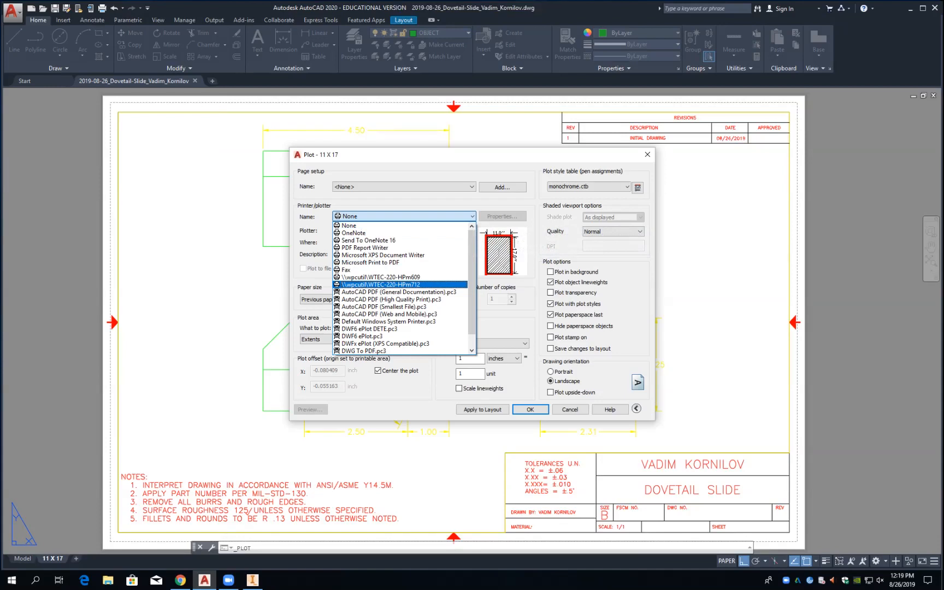
click(381, 284)
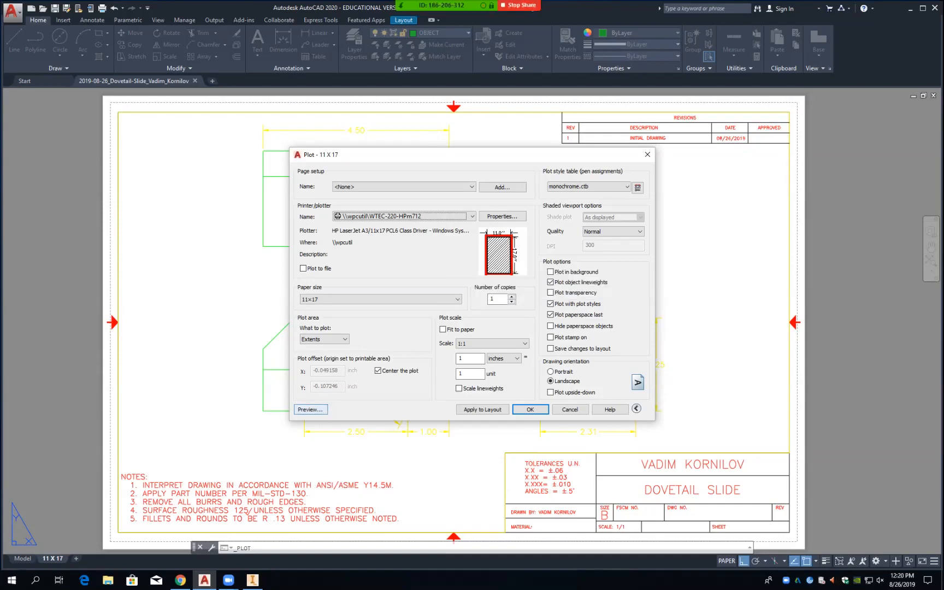
click(310, 409)
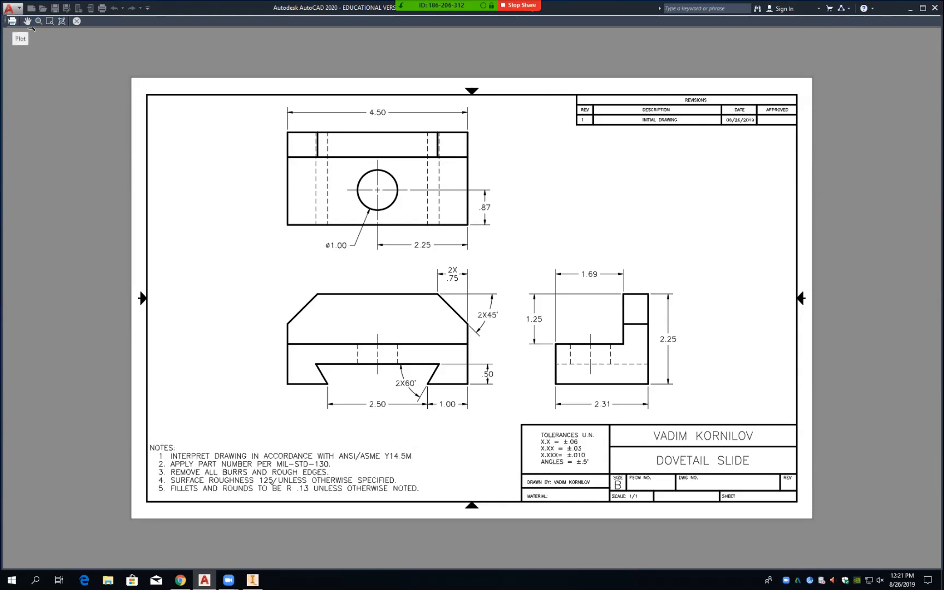
Step: Plot the previewed Dovetail Slide sheet to the printer, then save the drawing
click(12, 21)
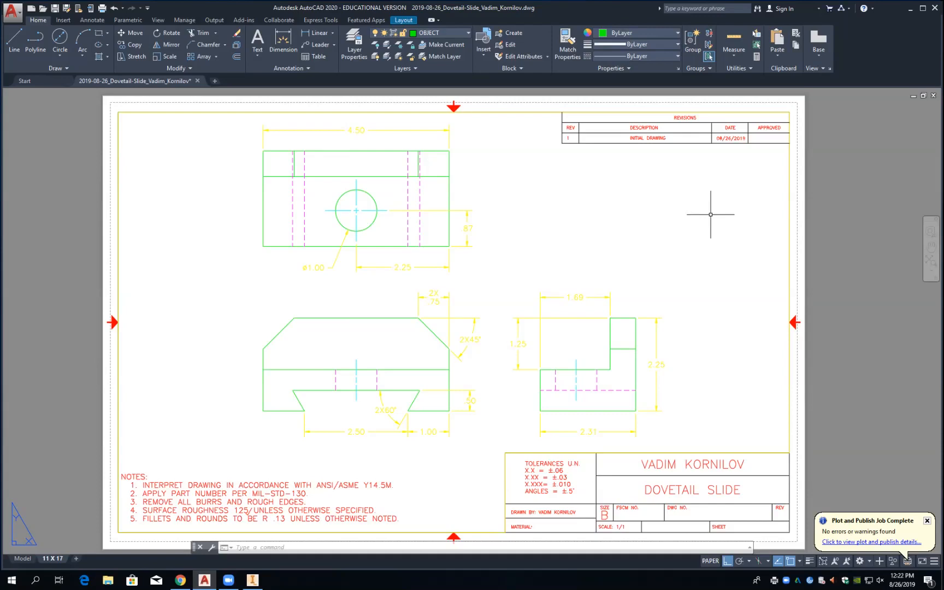
key(ctrl+s)
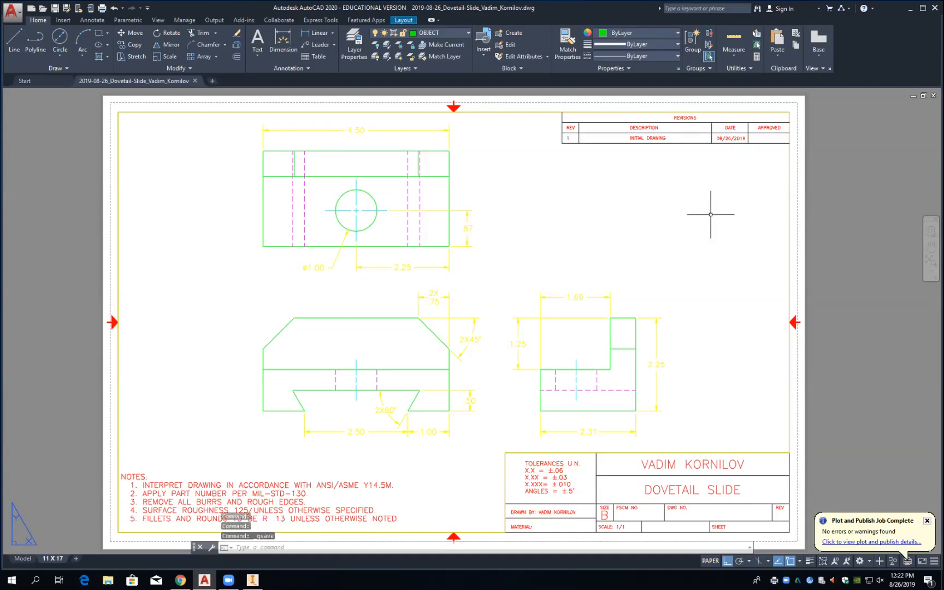